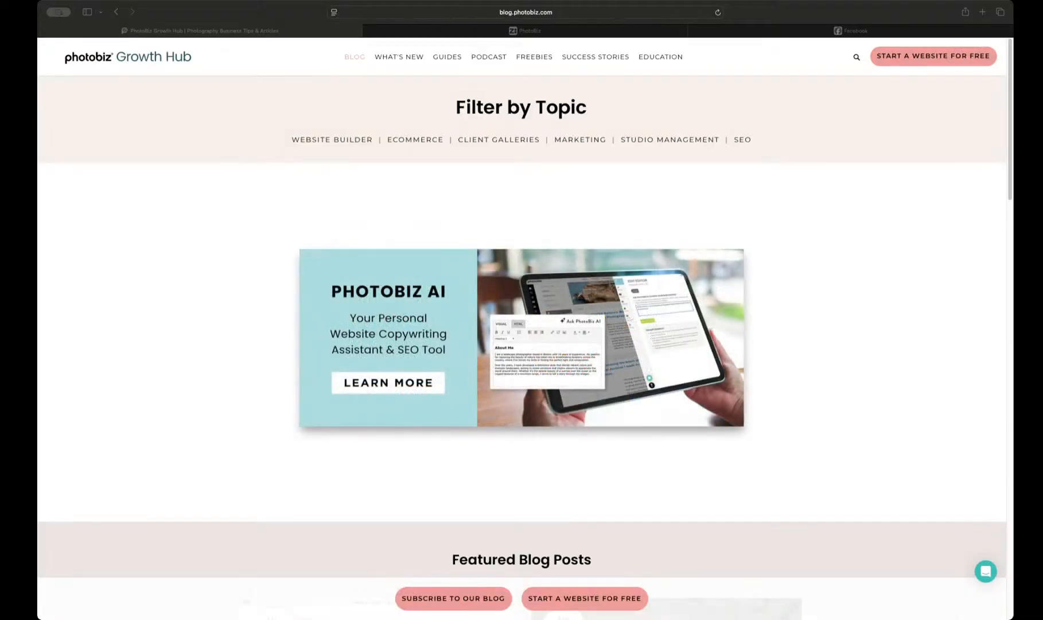
Step: Find and open the "What's New - April 2026" post on the Growth Hub blog
scroll(718, 387, "down", 10)
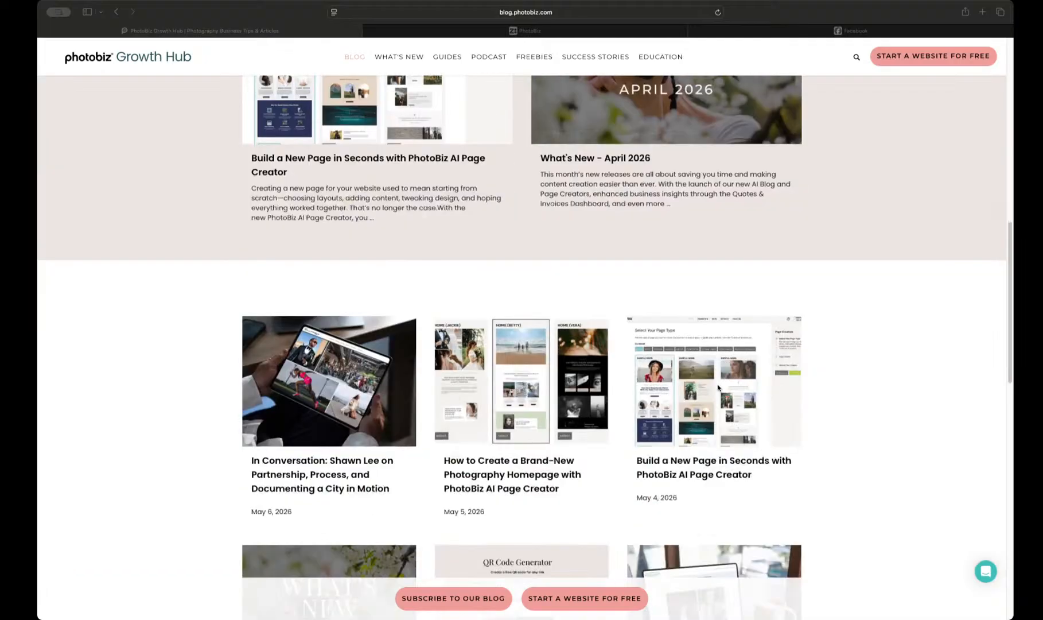
scroll(718, 388, "down", 5)
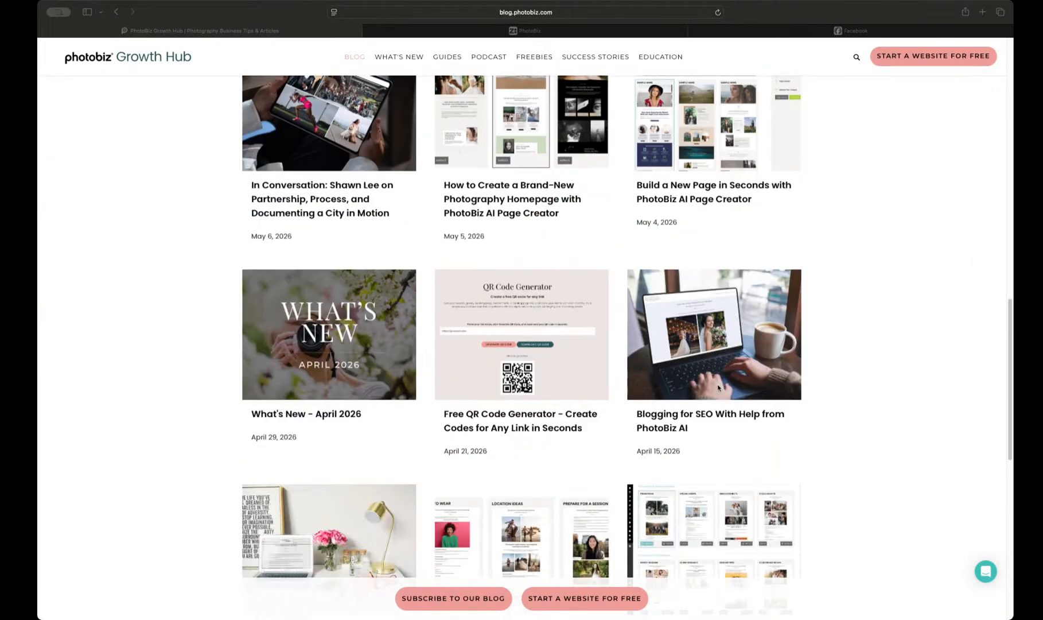
left_click(362, 327)
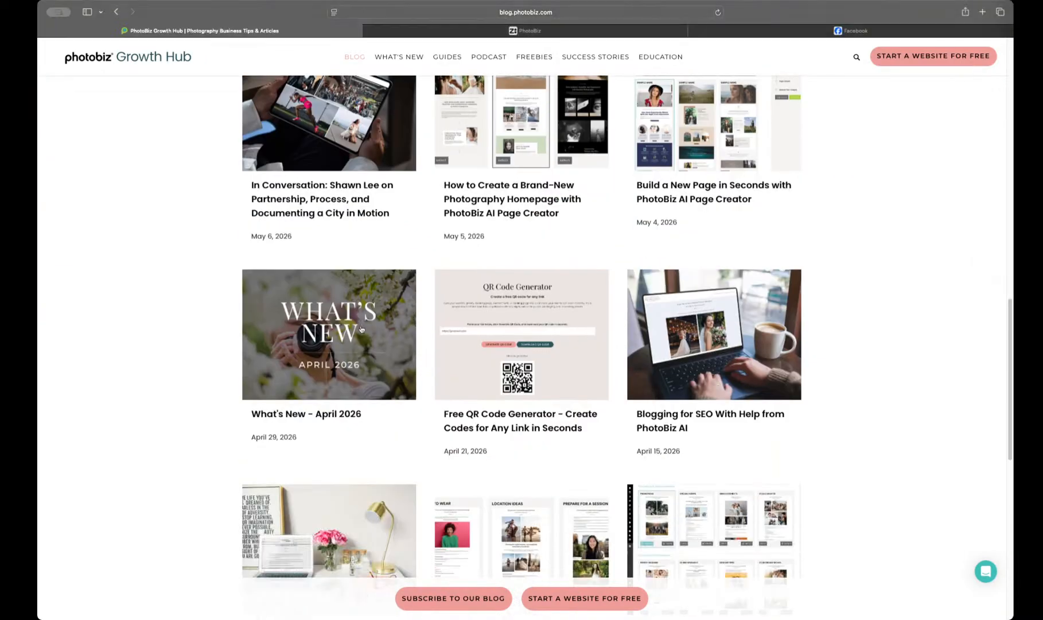
left_click(362, 329)
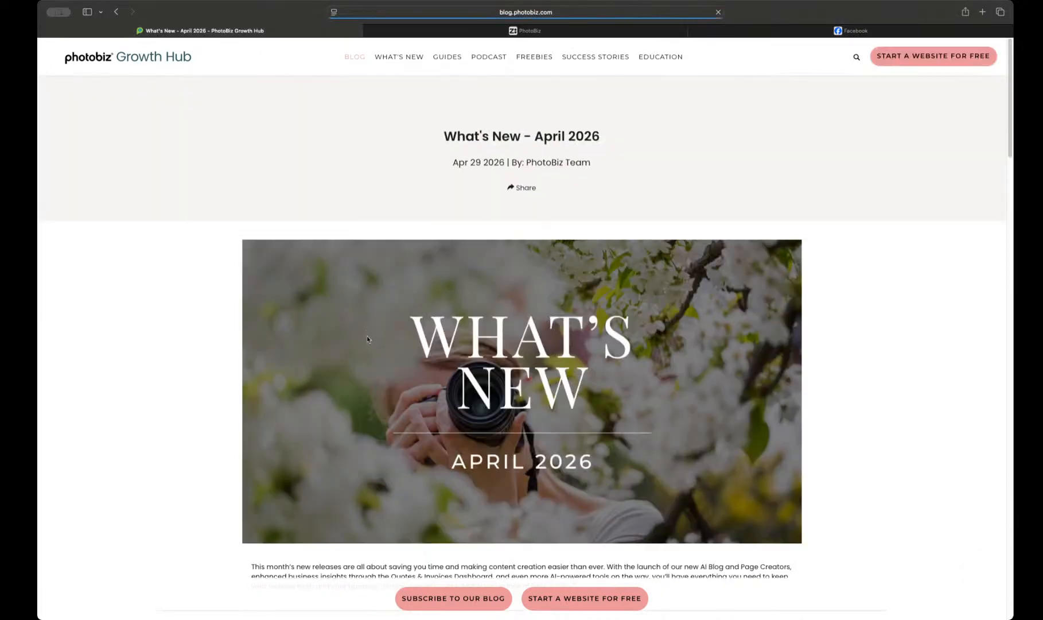
Step: Read the post's introduction and its AI Blog Creator section, including the animated demo of creating a blog post
scroll(370, 356, "down", 7)
scroll(371, 374, "down", 2)
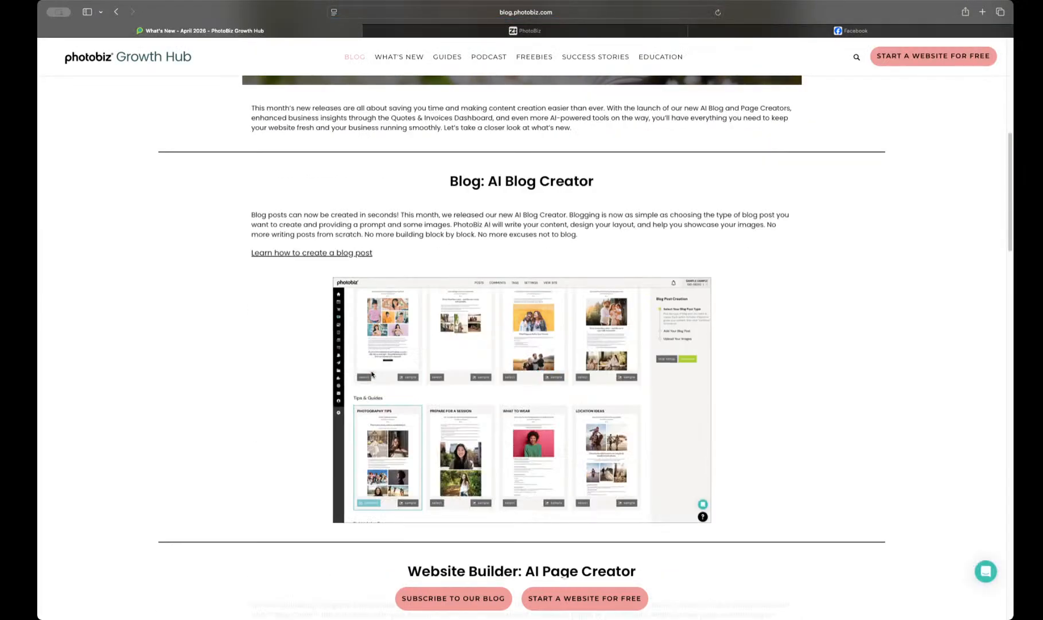
scroll(372, 374, "down", 1)
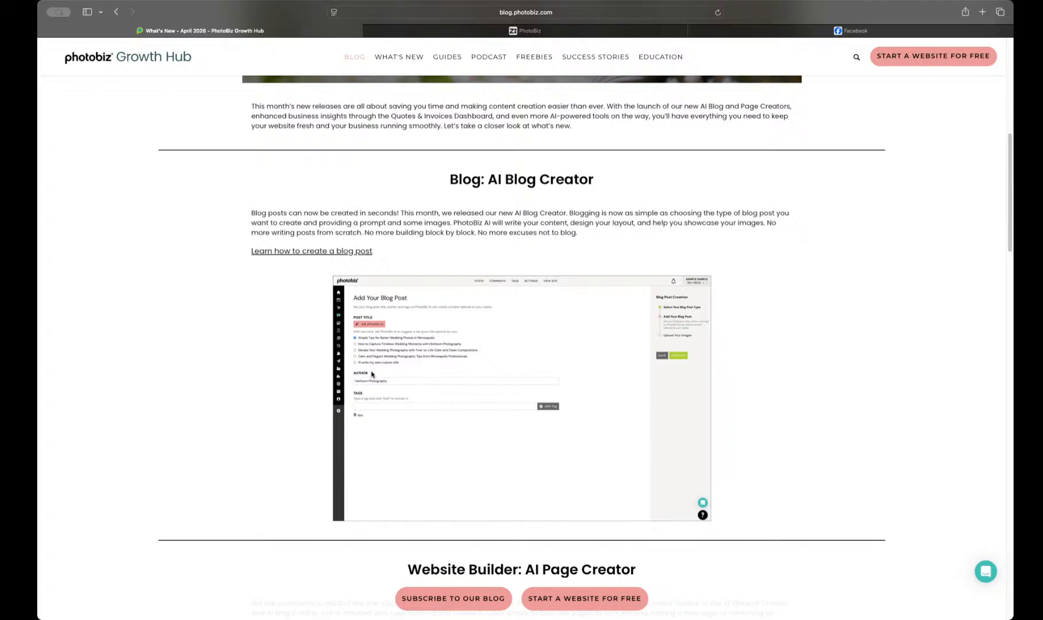
scroll(372, 374, "down", 1)
scroll(371, 374, "down", 3)
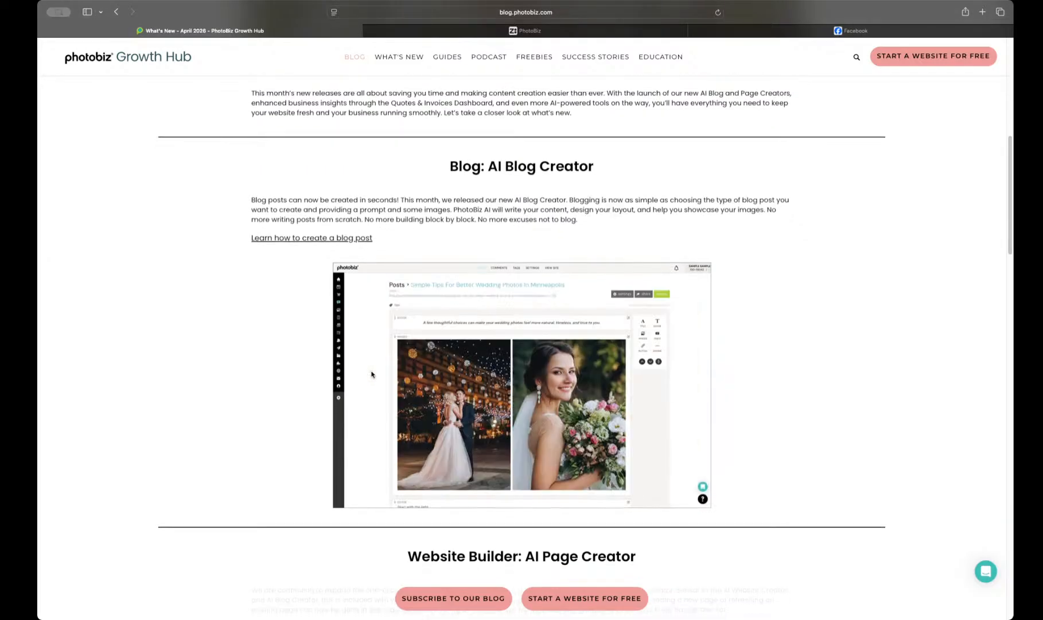
scroll(372, 374, "down", 5)
scroll(372, 374, "down", 2)
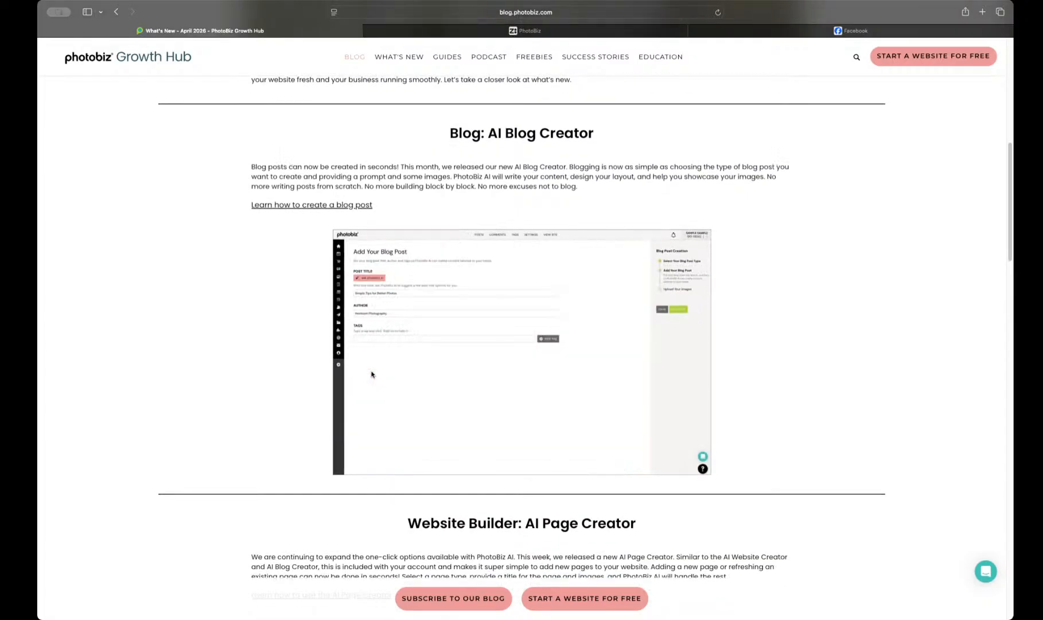
scroll(372, 374, "down", 10)
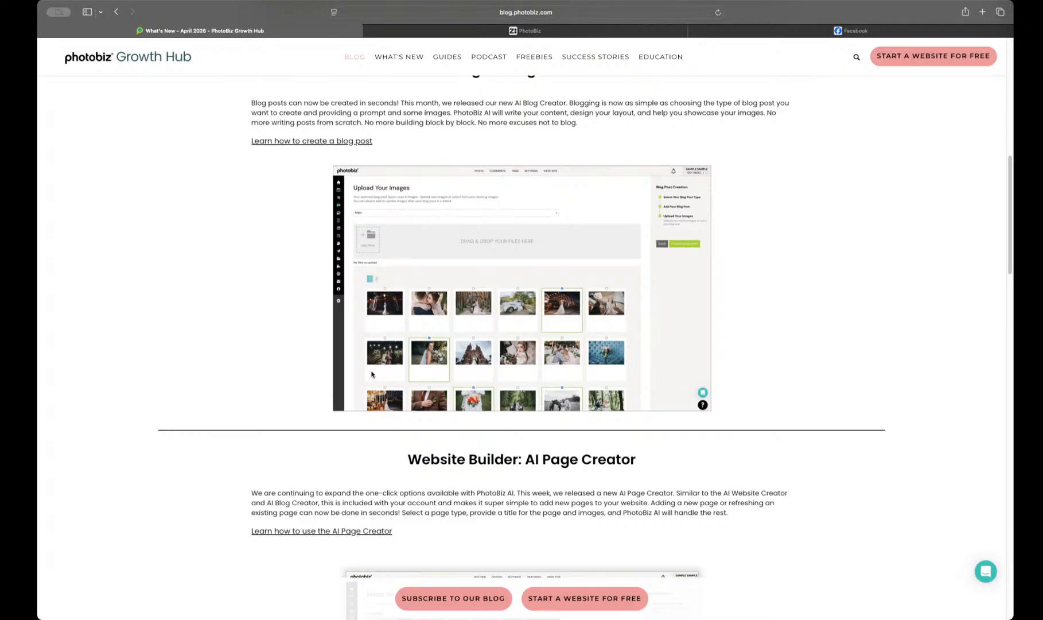
scroll(372, 374, "down", 10)
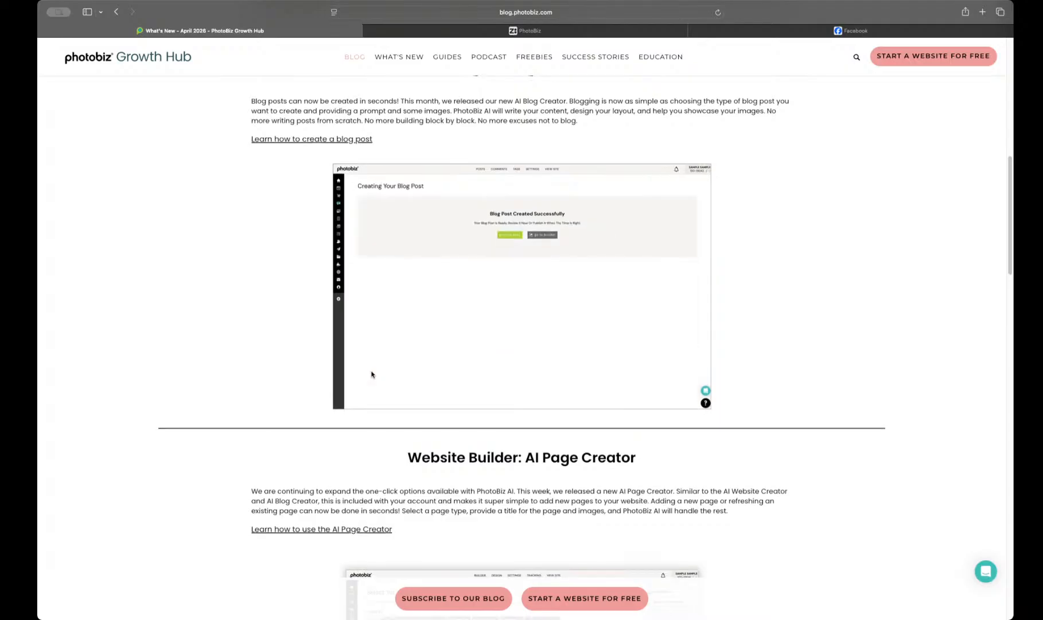
Step: Examine the post's AI Page Creator section and the new Quotes & Invoices and Client Galleries dashboards
scroll(372, 374, "down", 15)
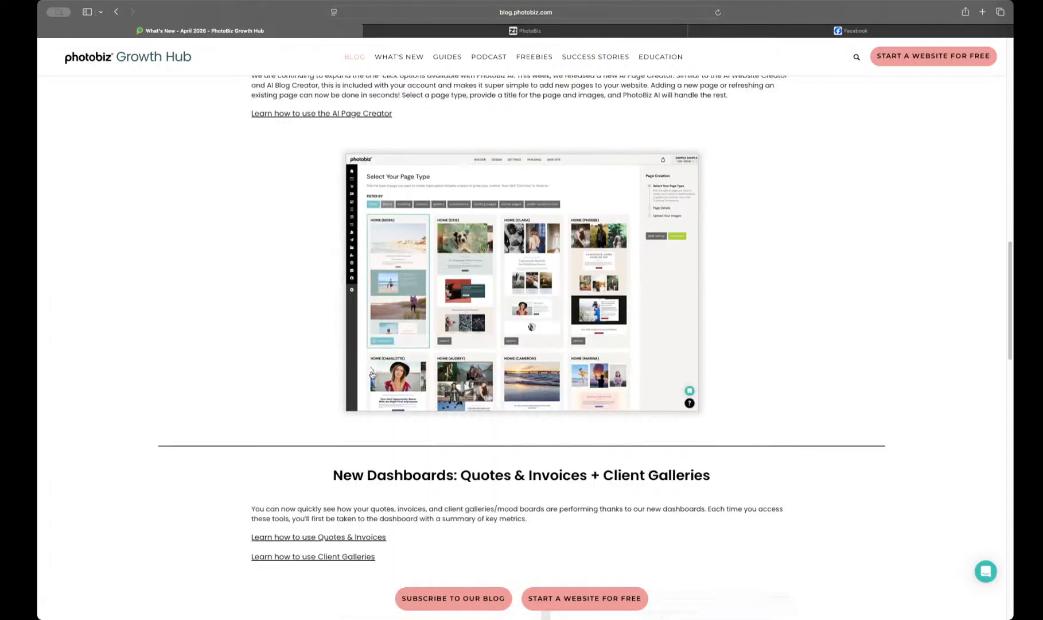
scroll(372, 374, "up", 3)
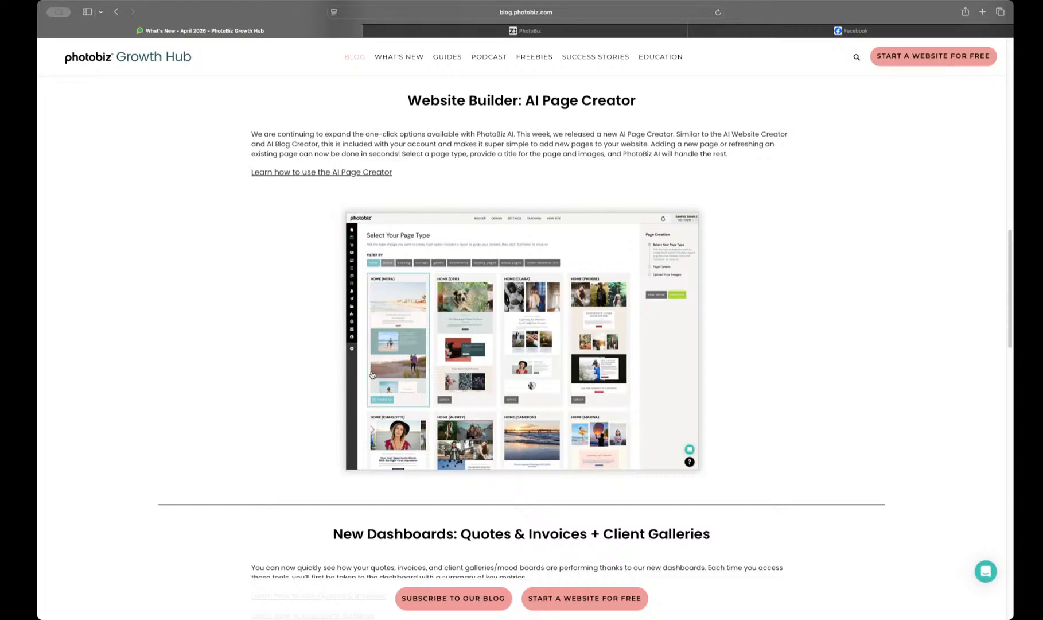
scroll(371, 374, "down", 1)
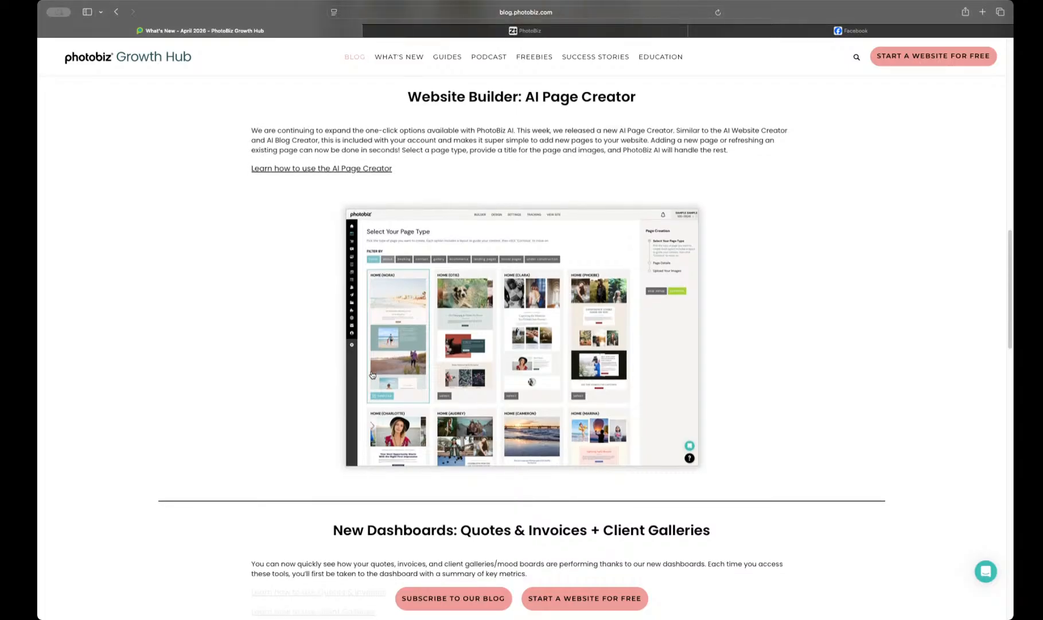
scroll(372, 374, "down", 1)
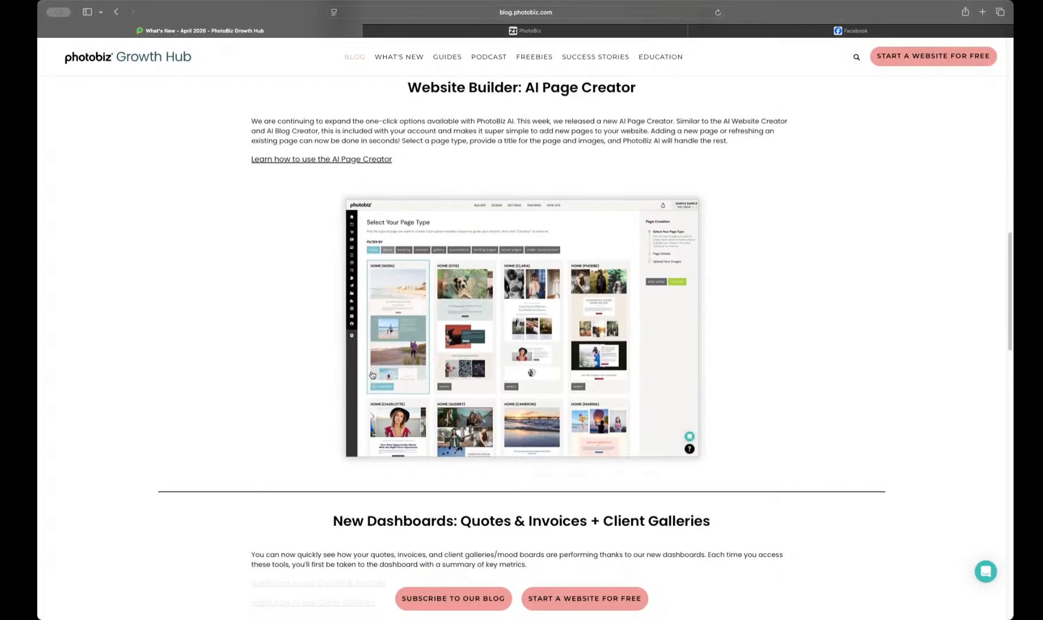
scroll(451, 394, "down", 5)
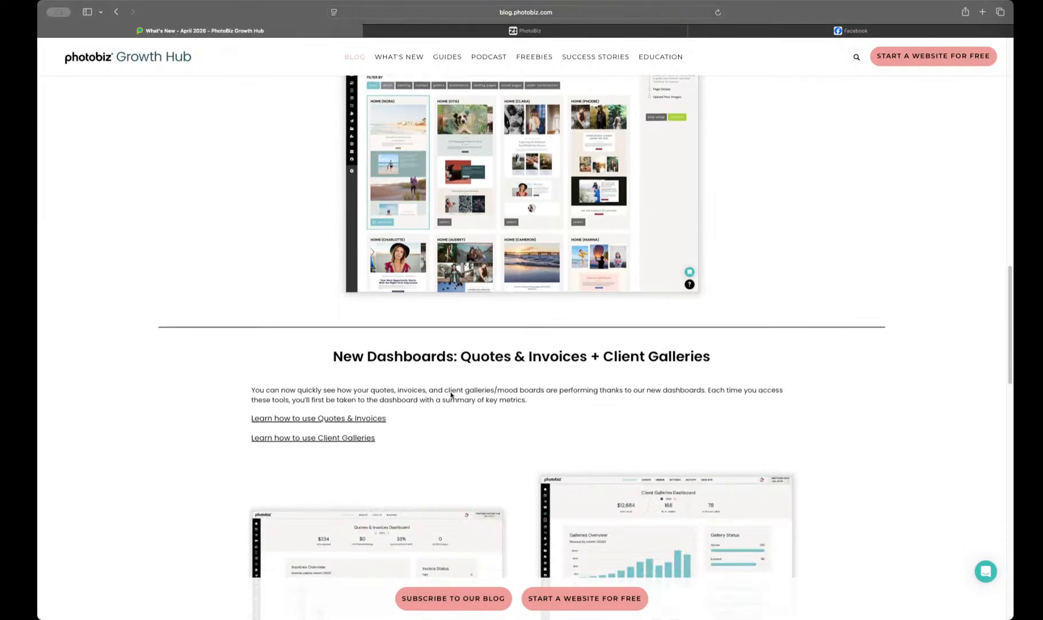
scroll(451, 394, "down", 2)
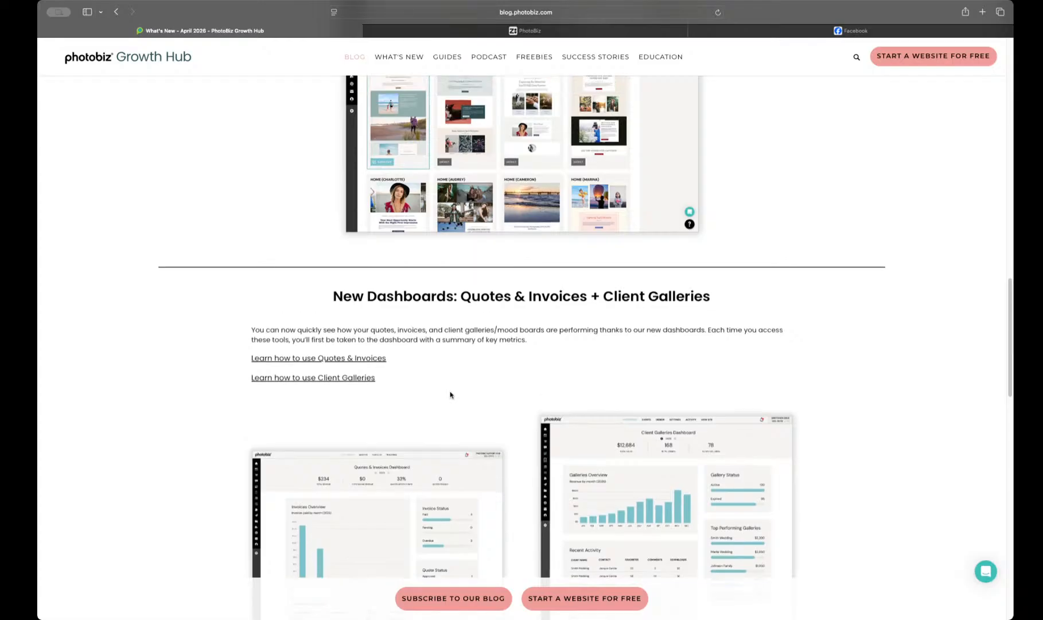
scroll(451, 395, "down", 10)
scroll(450, 395, "up", 10)
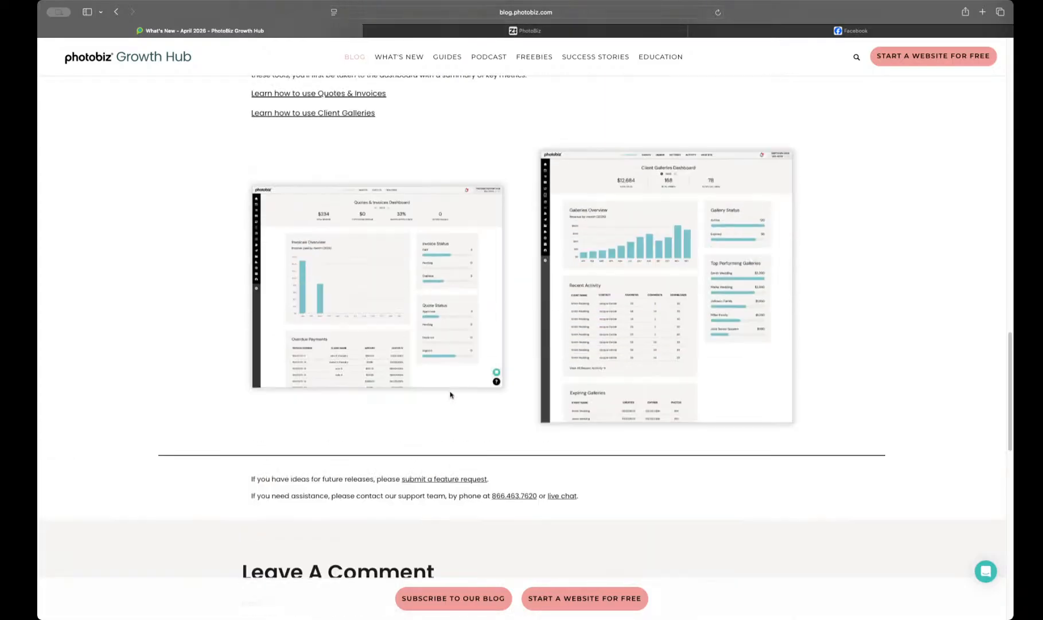
scroll(451, 395, "up", 20)
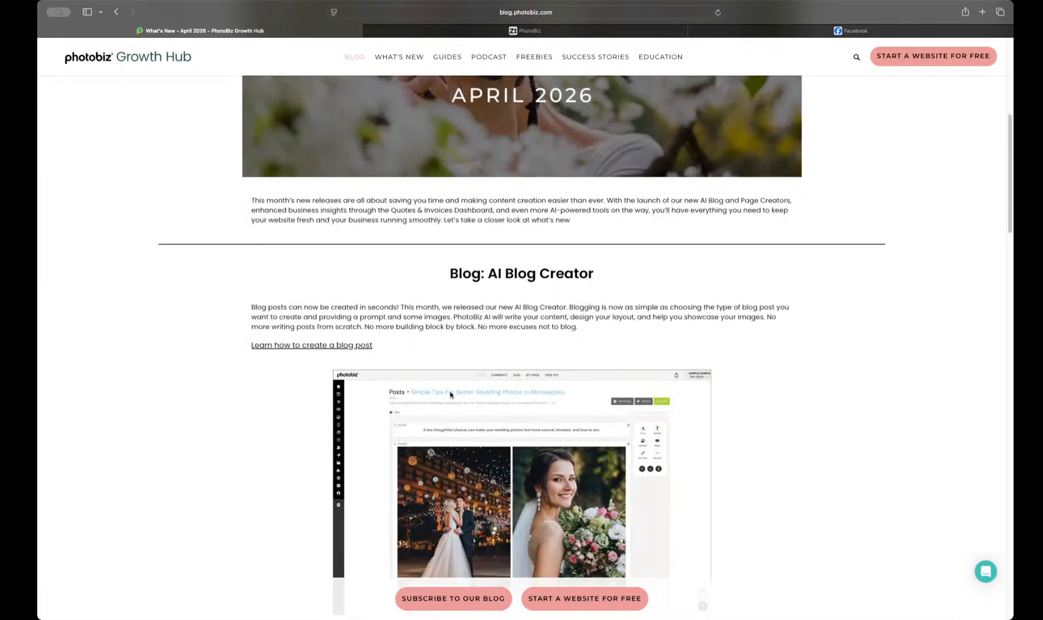
scroll(450, 390, "up", 2)
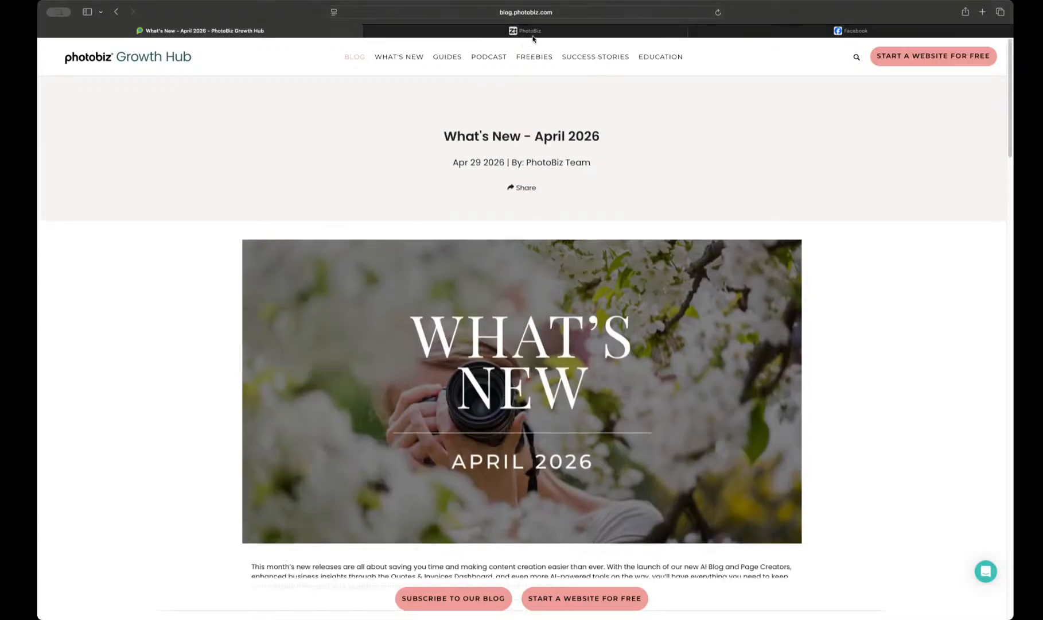
Step: Close the Facebook page and switch to the PhotoBiz account dashboard
mouse_move(590, 32)
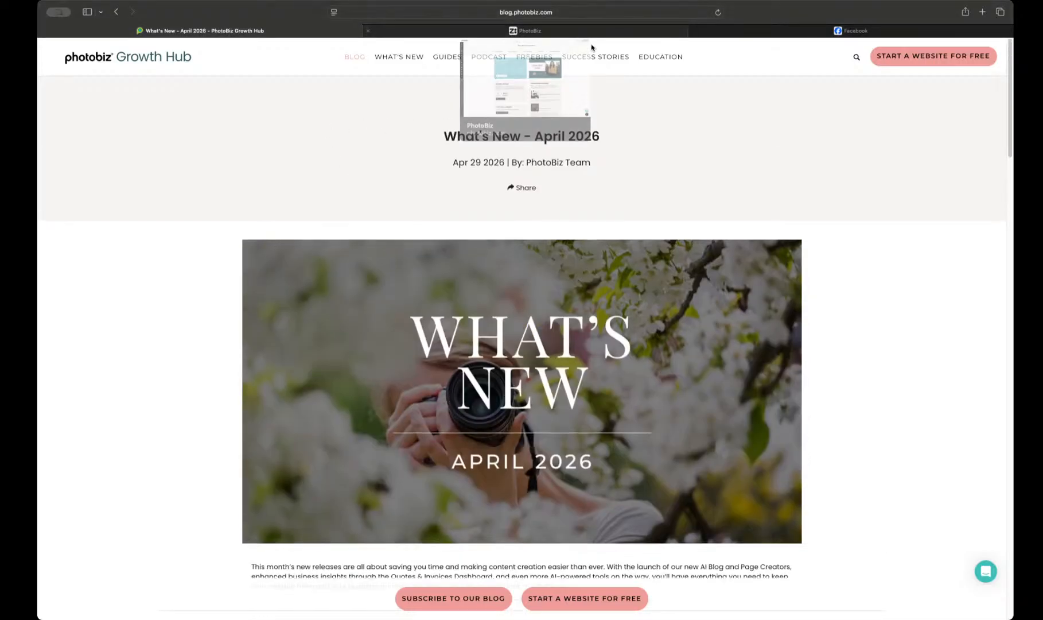
left_click(693, 31)
left_click(611, 30)
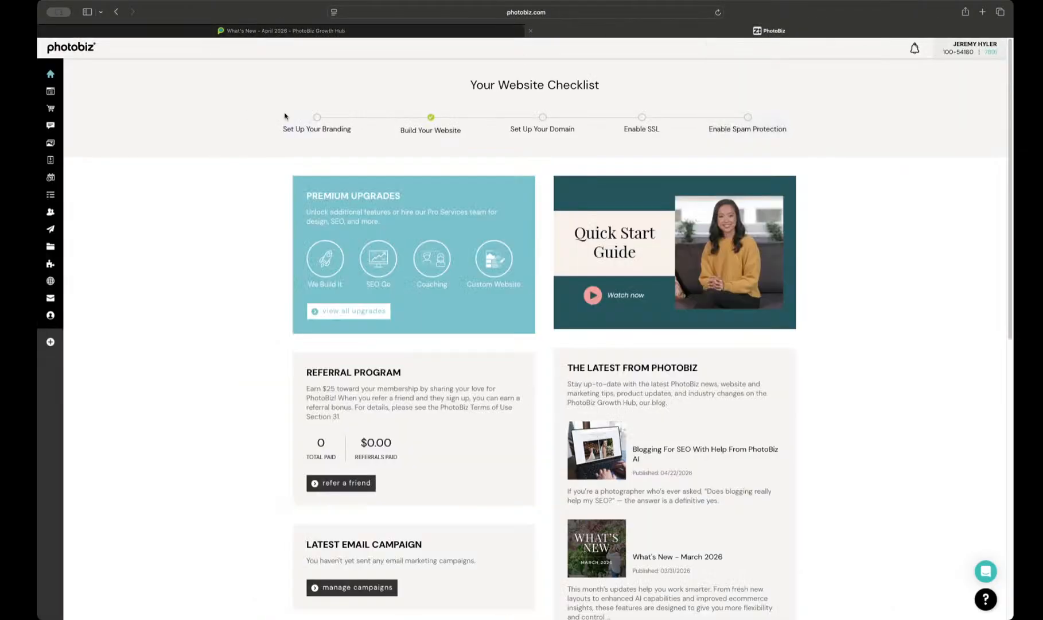
Step: Open the website builder and look through the content blocks of the Home page
left_click(53, 96)
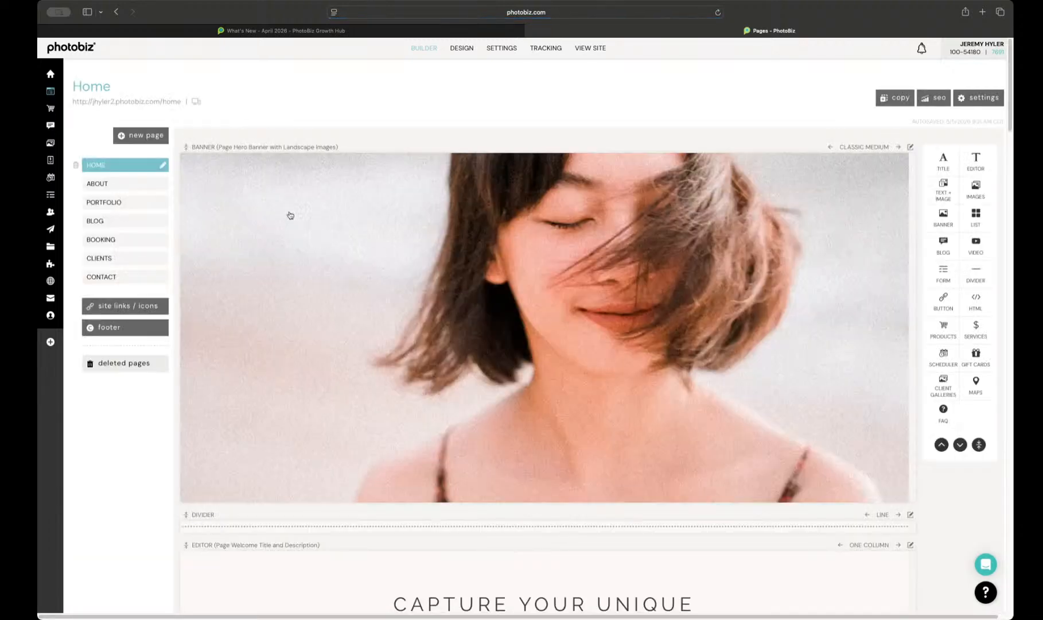
scroll(355, 242, "down", 15)
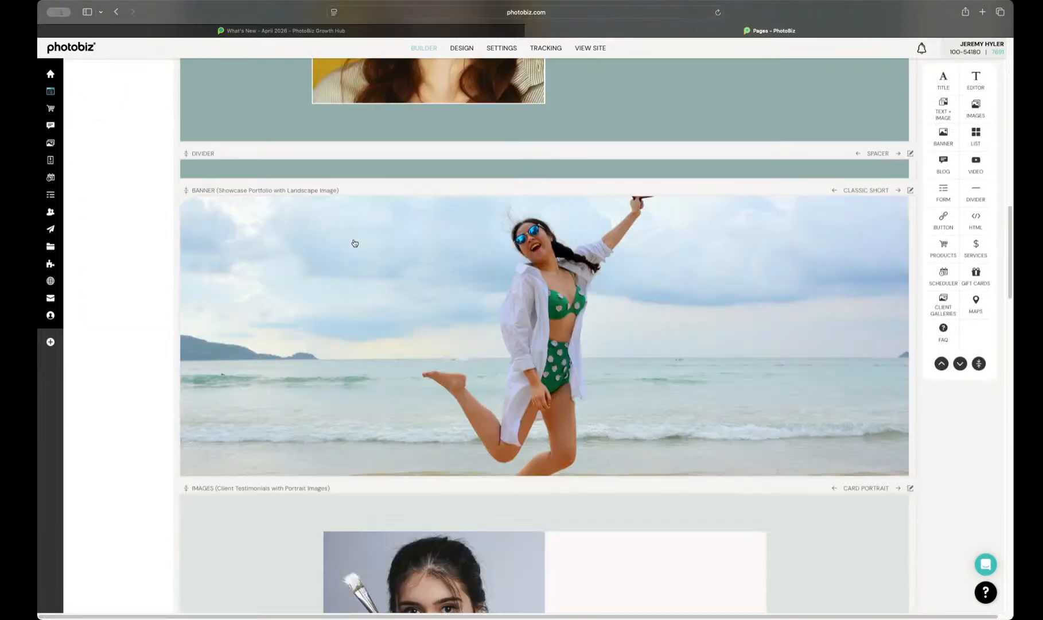
scroll(354, 242, "down", 12)
scroll(354, 243, "down", 3)
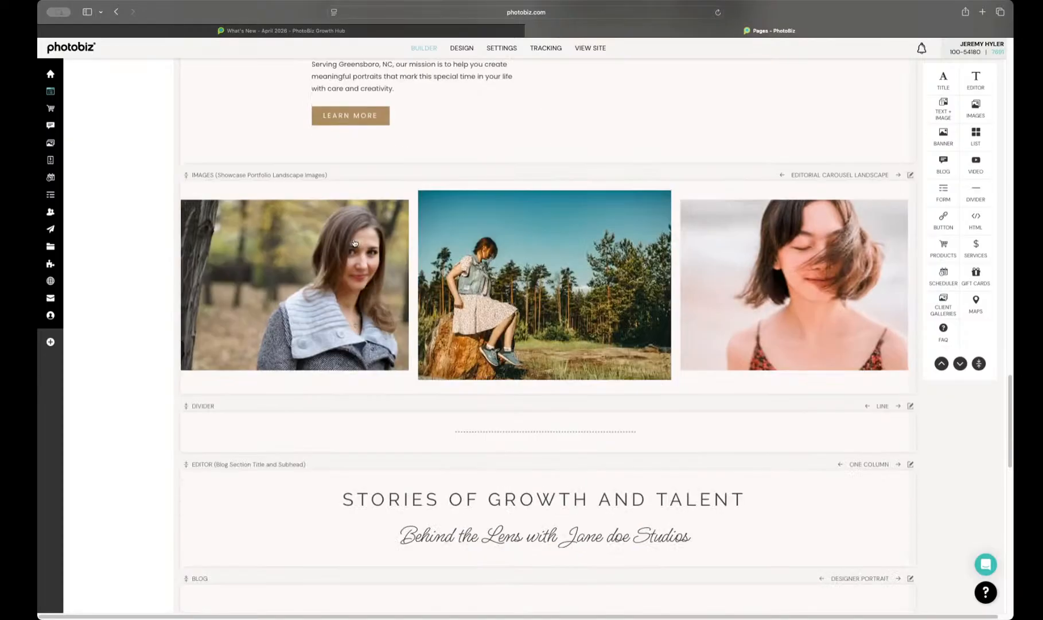
scroll(355, 242, "up", 20)
scroll(355, 242, "up", 8)
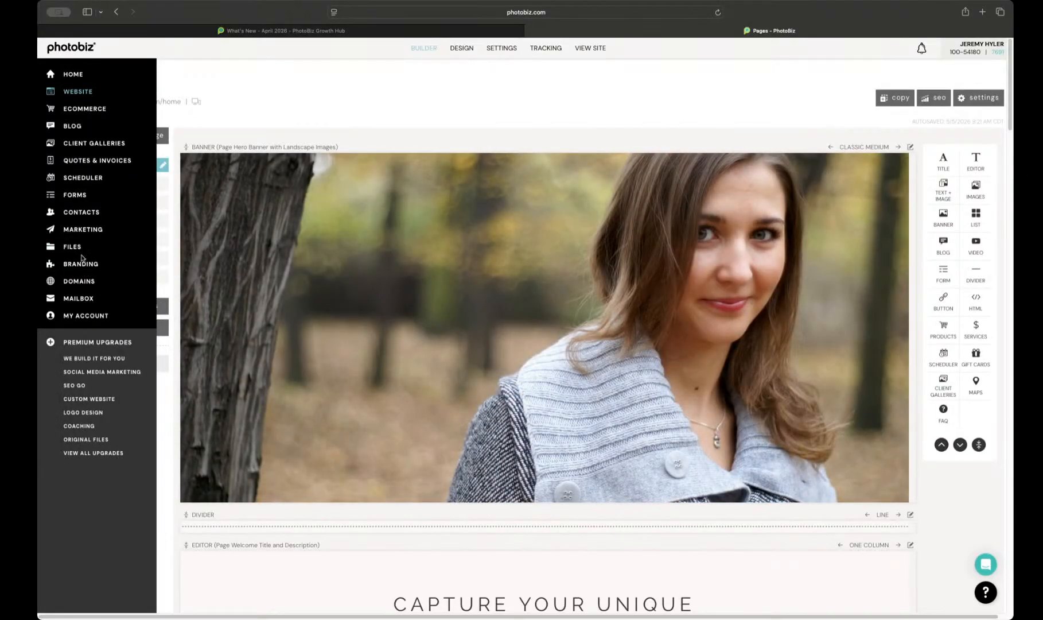
Step: Open the account's Branding settings and review the Business Profile details used by PhotoBiz AI
left_click(82, 259)
scroll(253, 281, "down", 5)
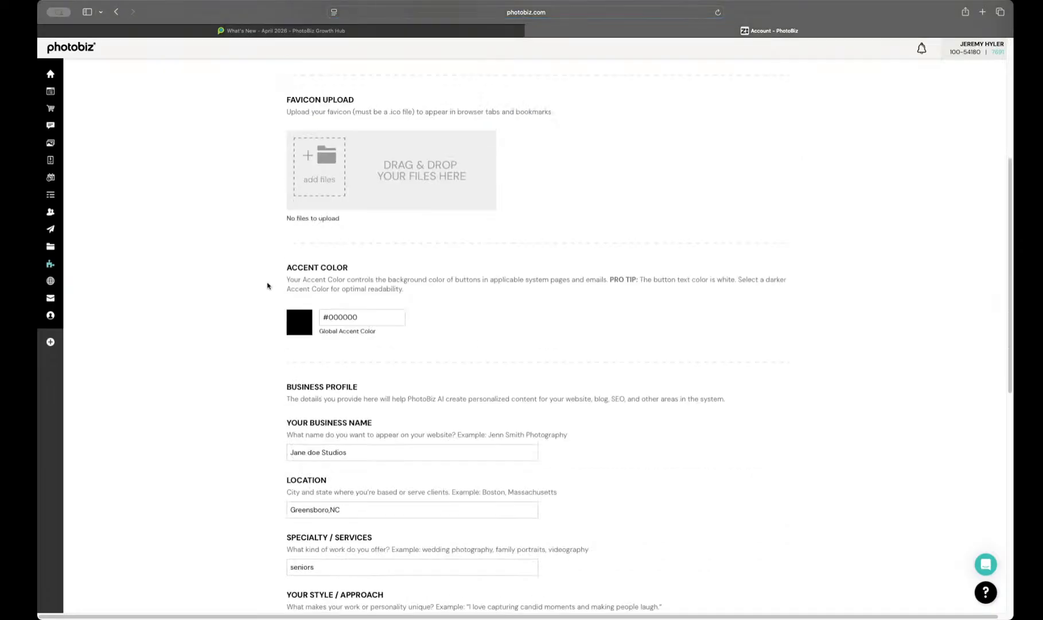
scroll(267, 285, "down", 3)
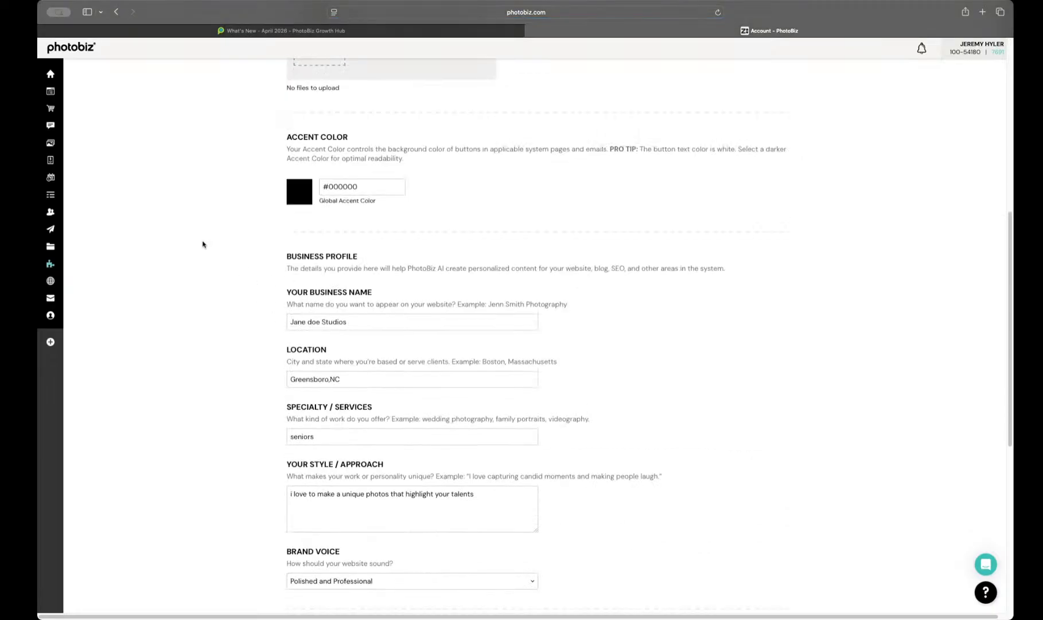
scroll(245, 291, "down", 1)
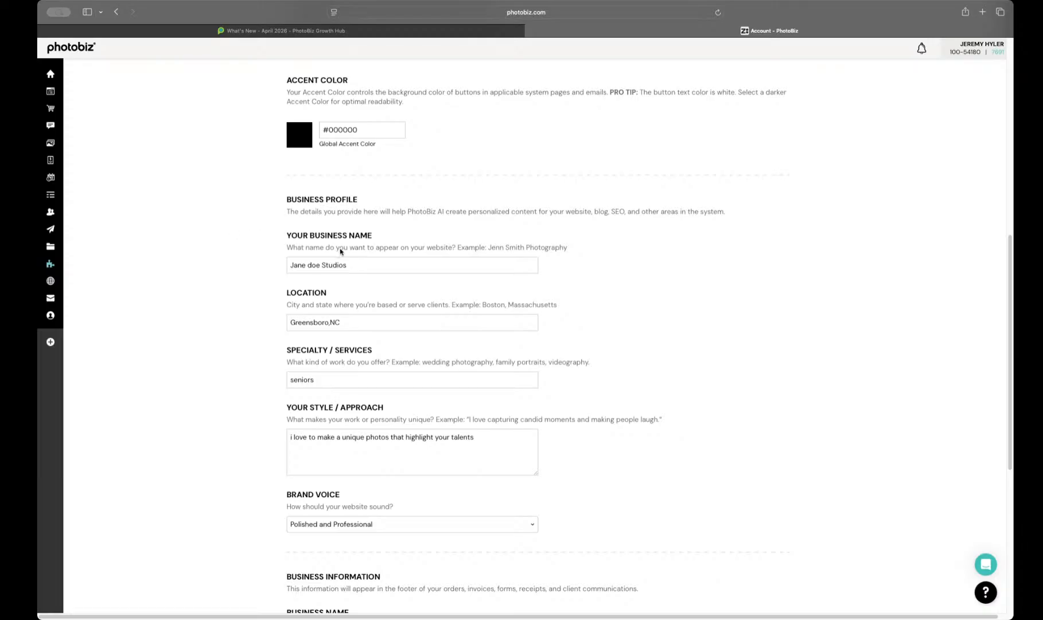
scroll(280, 256, "down", 1)
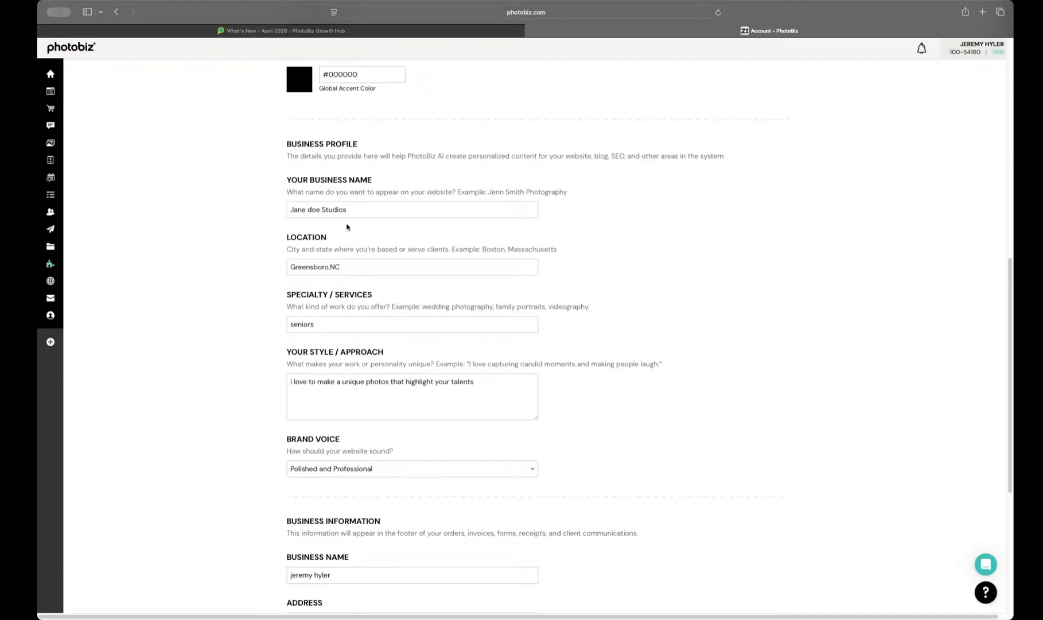
scroll(315, 314, "down", 1)
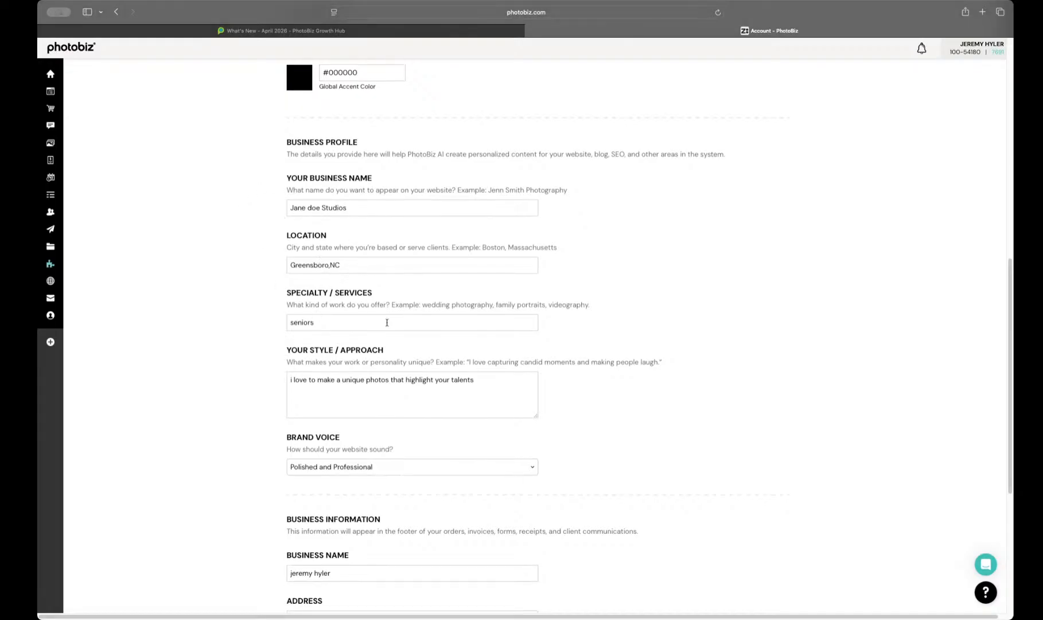
scroll(386, 323, "down", 1)
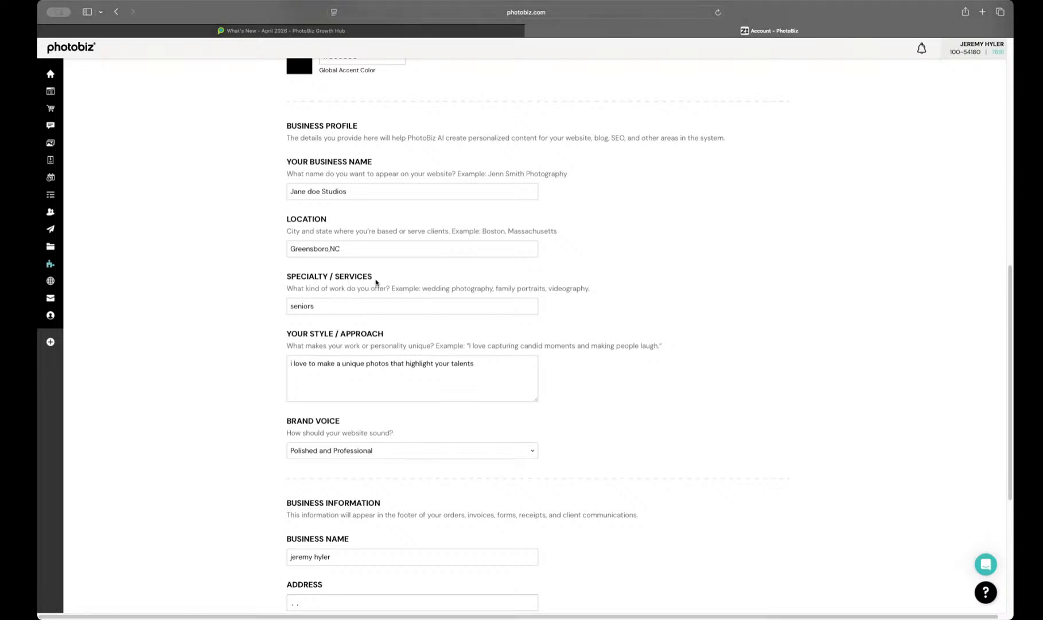
Step: Extend the Specialty / Services entry in the business profile to read "seniors photography"
left_click(353, 312)
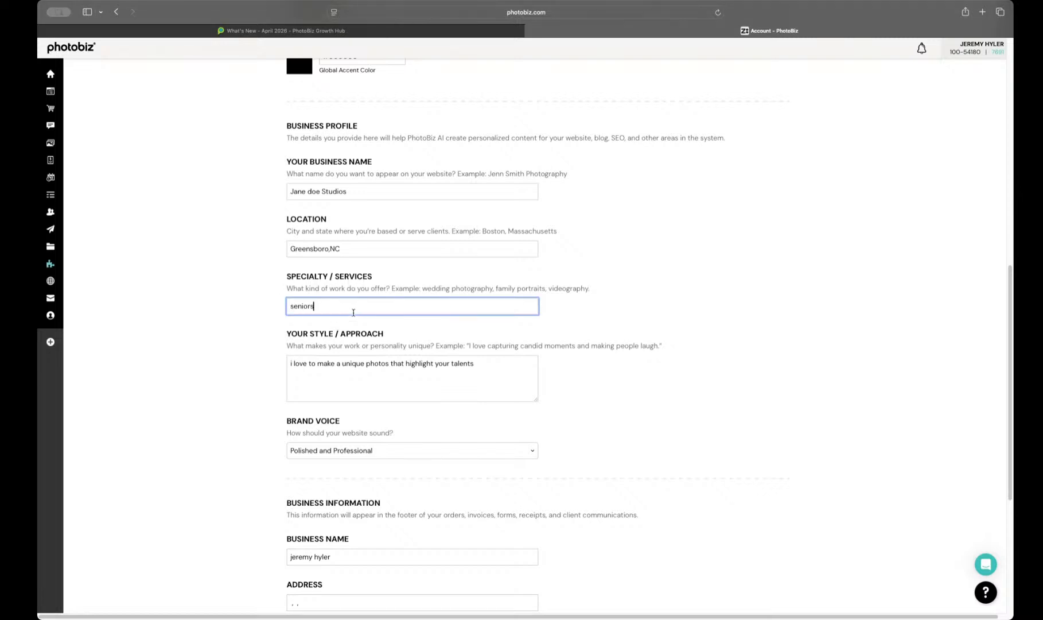
type("photography")
Step: Set the business profile's Brand Voice to Friendly and Casual and save the branding changes
scroll(348, 314, "down", 1)
scroll(348, 314, "down", 3)
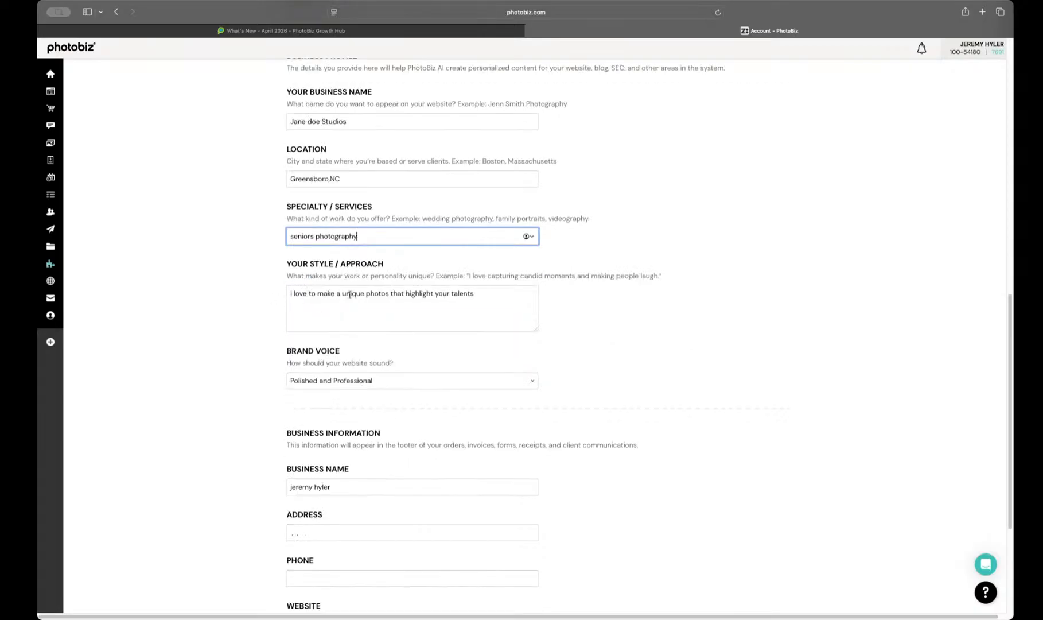
left_click(491, 297)
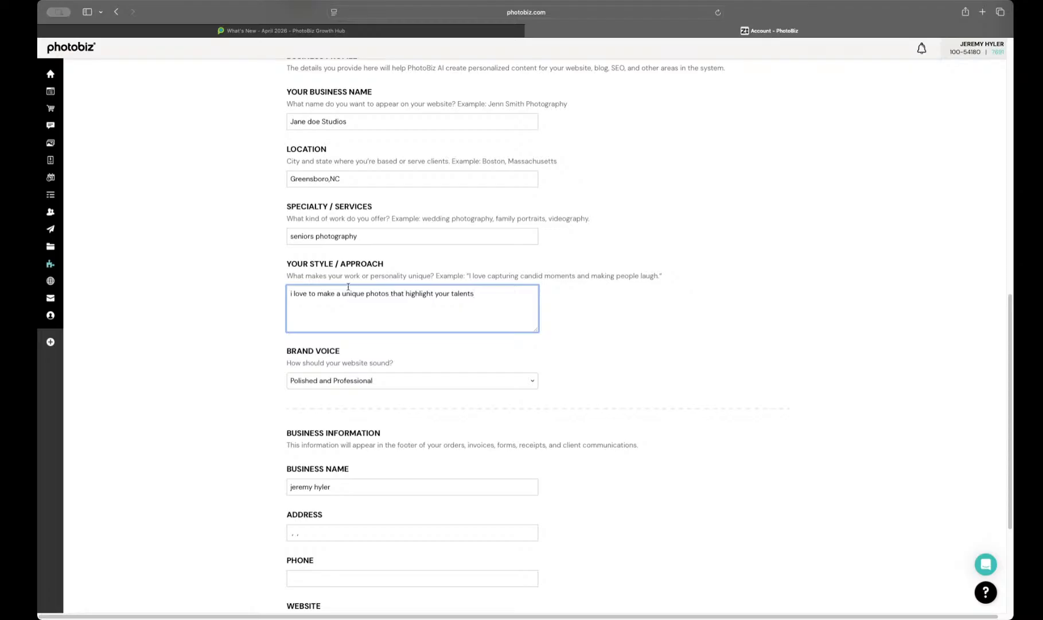
scroll(246, 318, "down", 2)
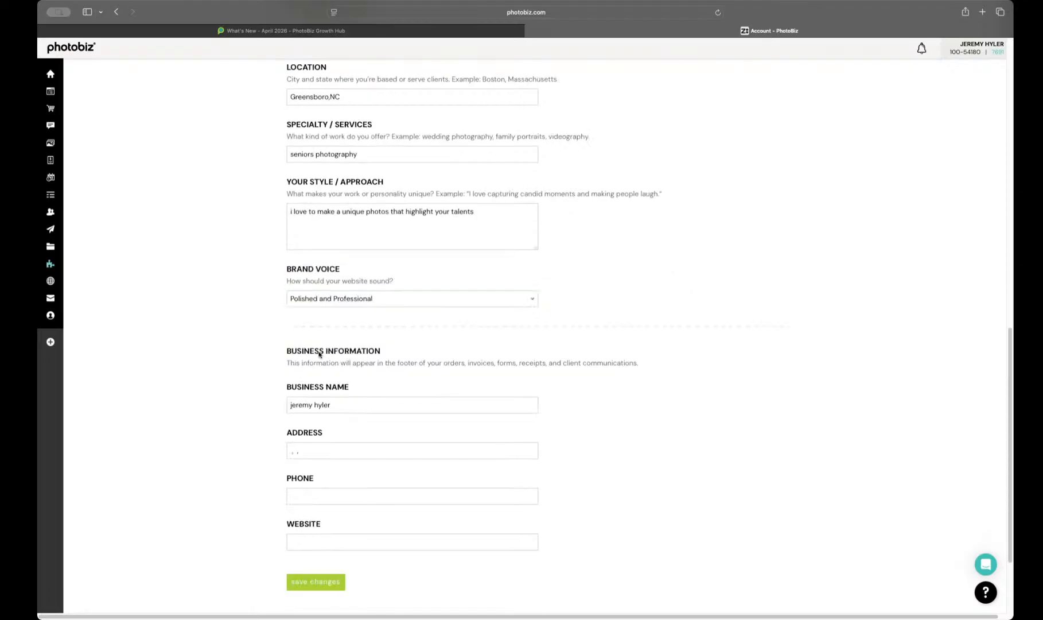
left_click(337, 299)
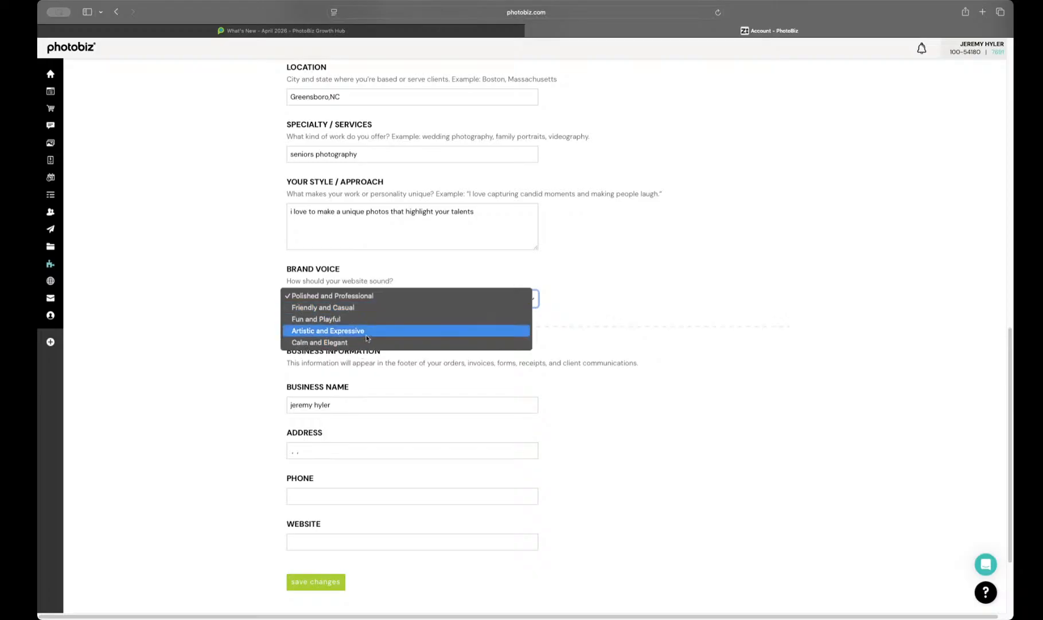
left_click(334, 311)
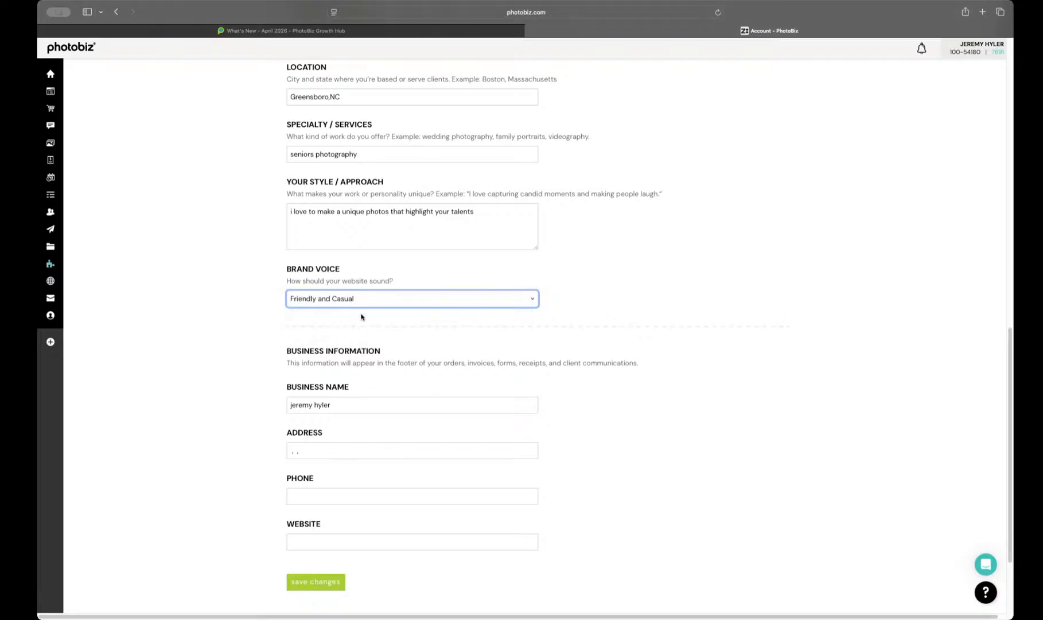
left_click(329, 589)
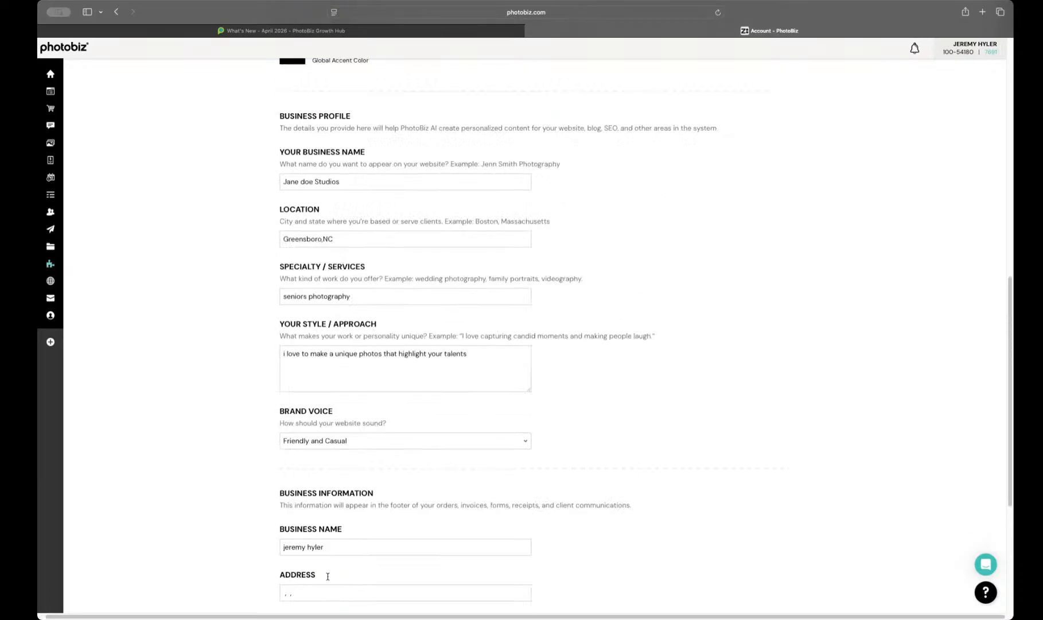
Step: Look over the saved Branding settings, return to the website builder and open the live Home page
scroll(305, 453, "down", 8)
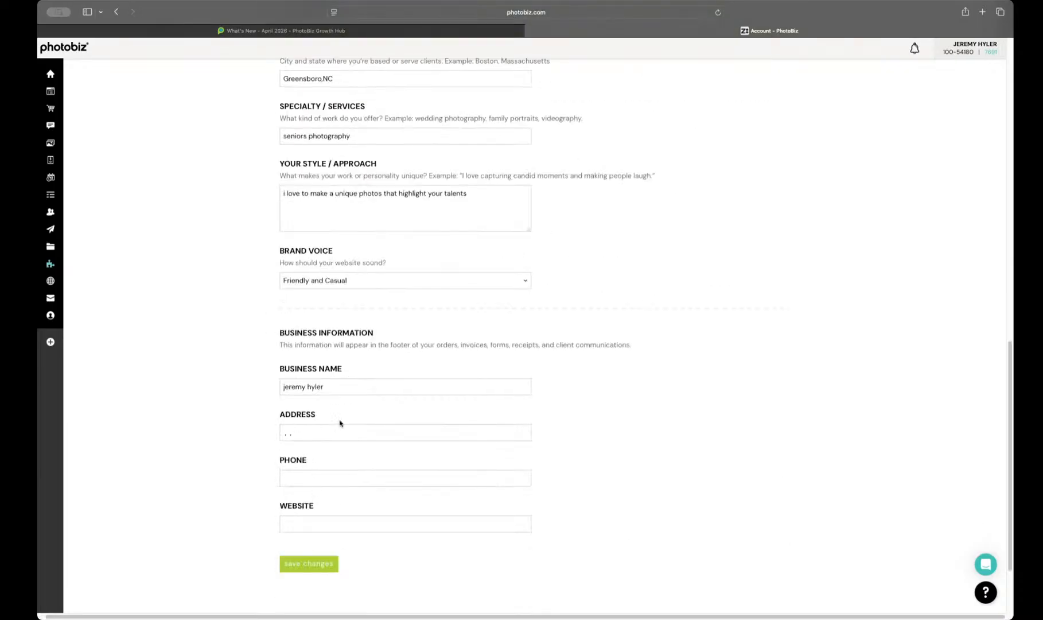
scroll(338, 430, "up", 5)
scroll(230, 214, "down", 1)
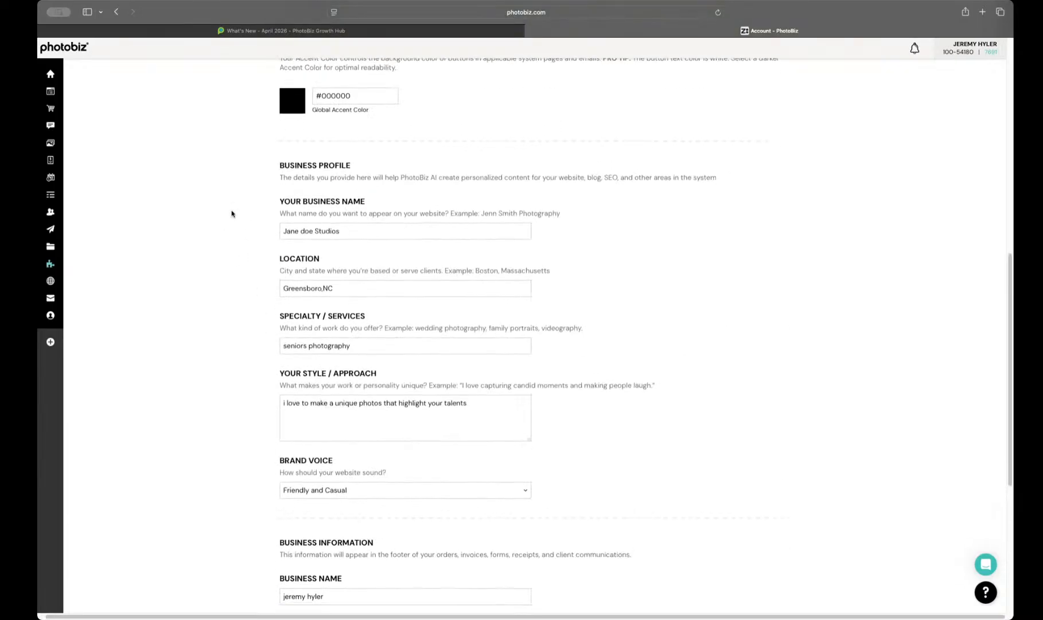
scroll(293, 386, "up", 10)
scroll(290, 393, "down", 1)
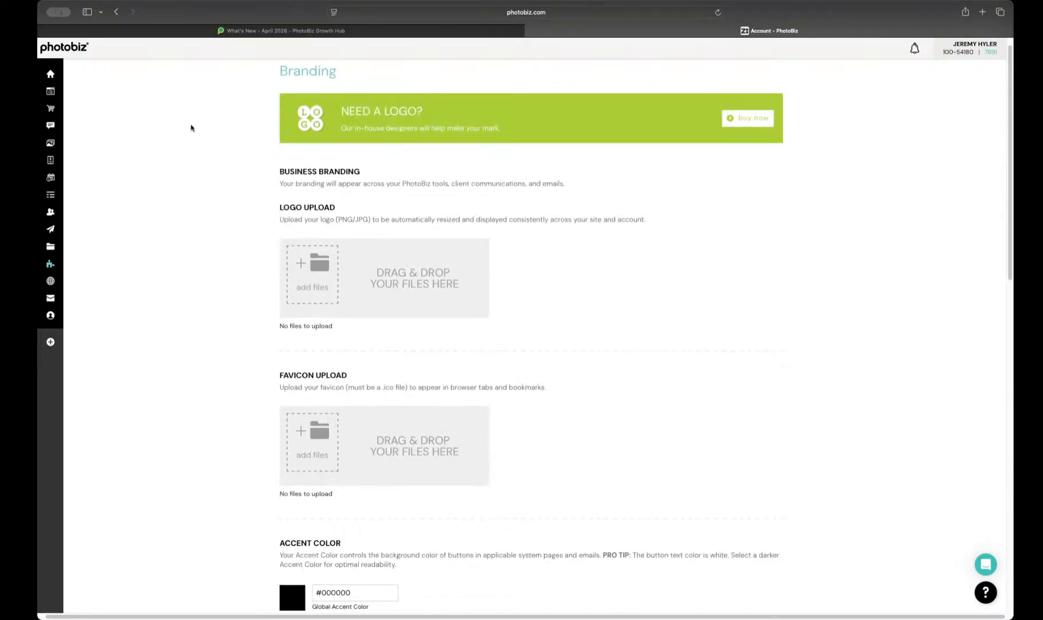
left_click(50, 91)
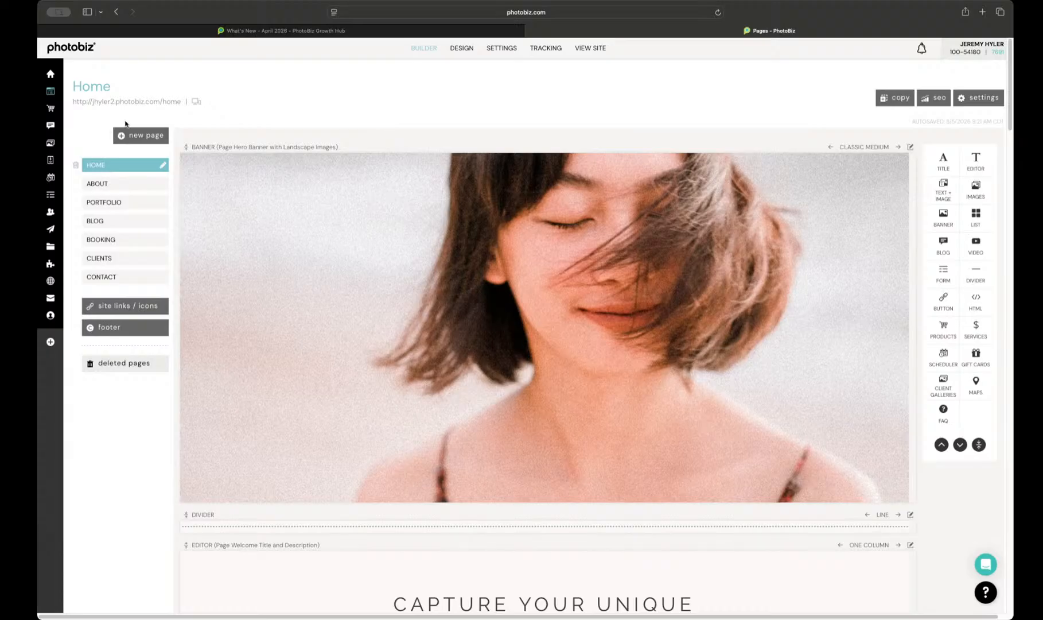
left_click(154, 104)
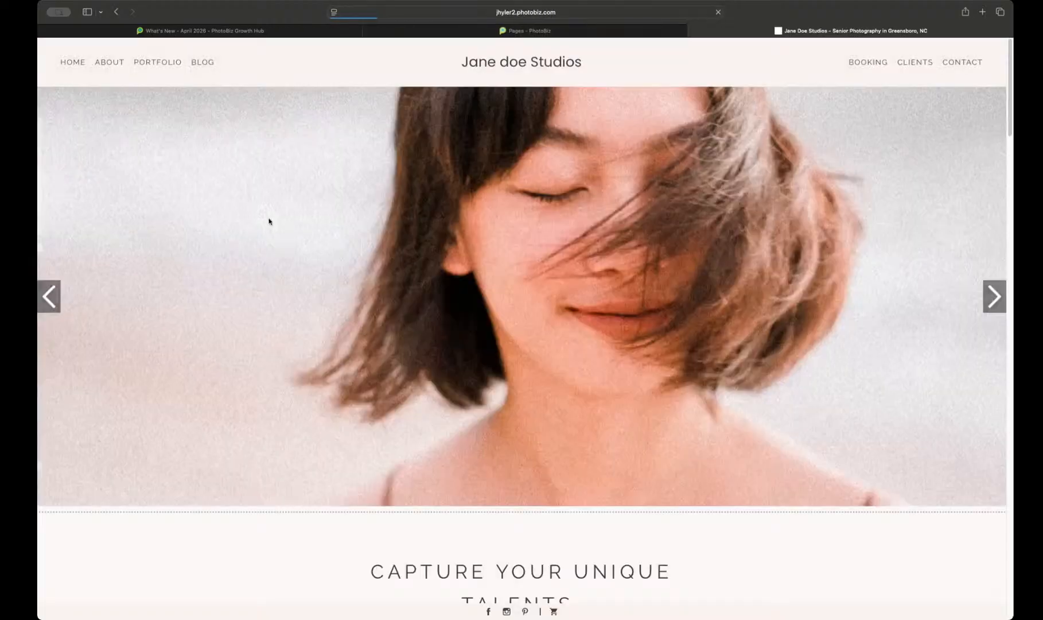
Step: Look through the live Home page down to the session-planning block and read the photographer introduction
scroll(268, 219, "down", 2)
scroll(268, 219, "down", 15)
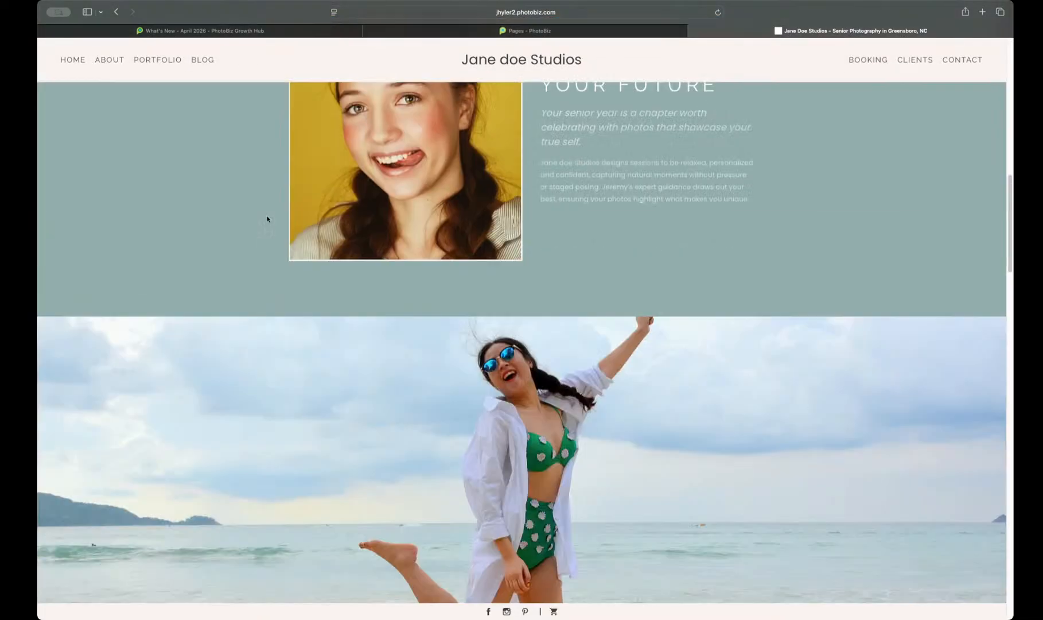
scroll(268, 219, "down", 15)
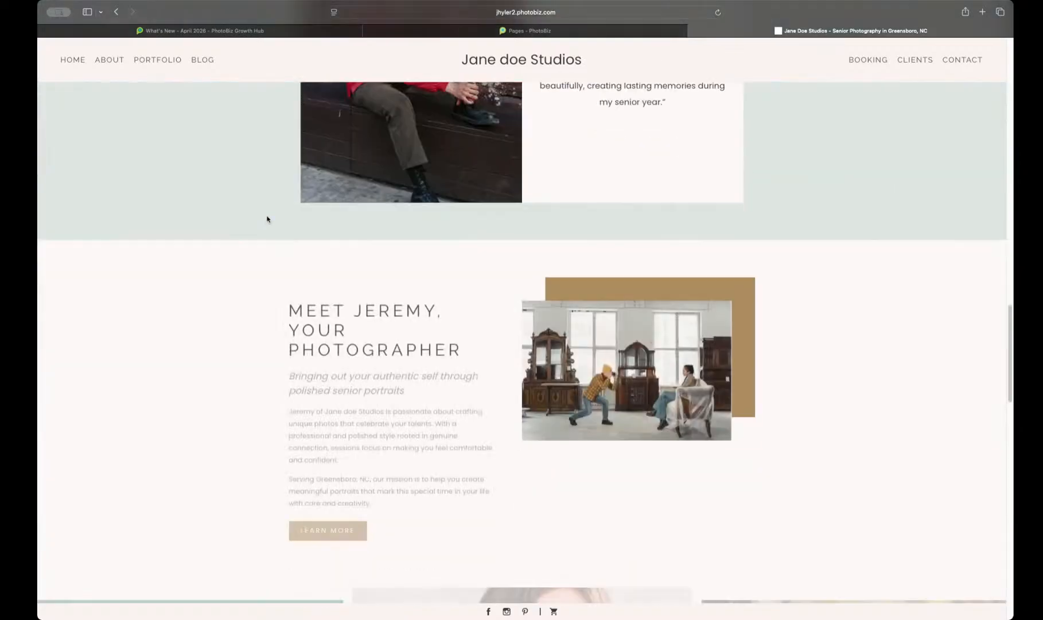
scroll(266, 216, "down", 10)
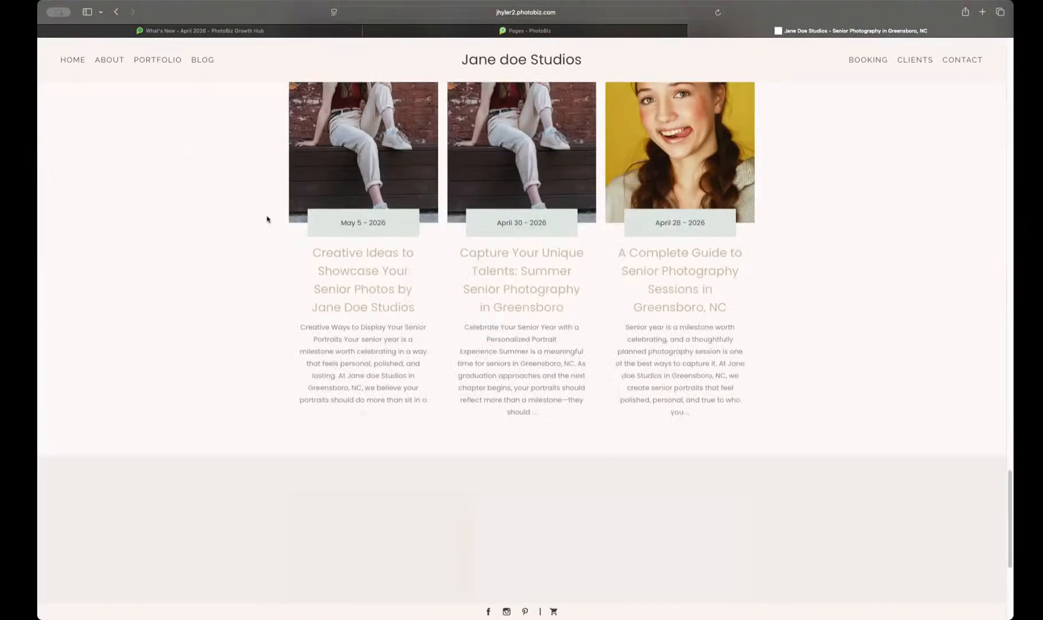
scroll(267, 218, "down", 4)
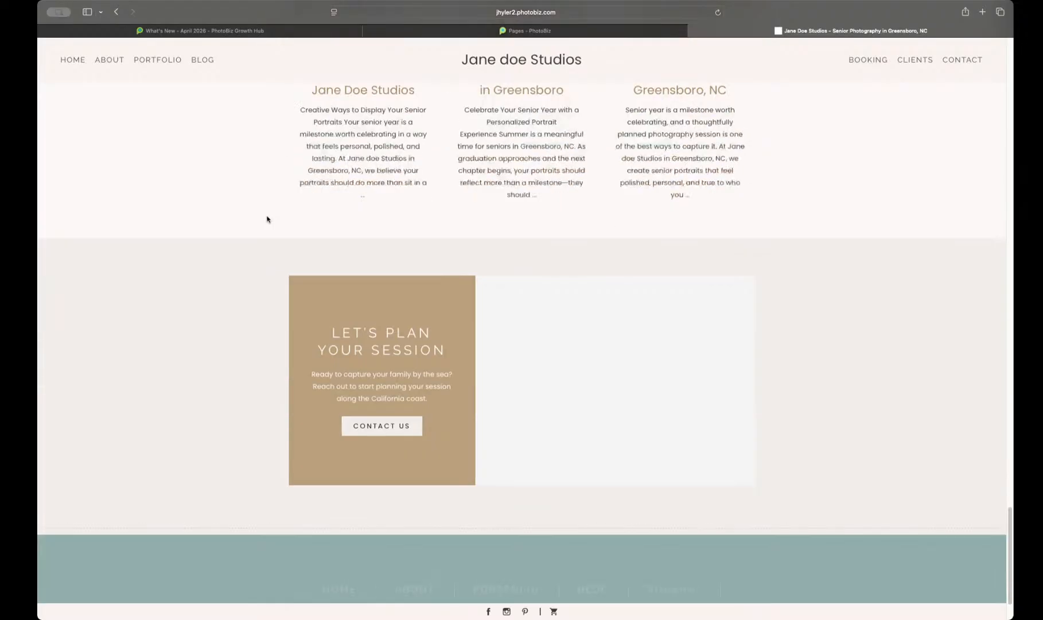
scroll(267, 219, "up", 10)
scroll(267, 218, "up", 10)
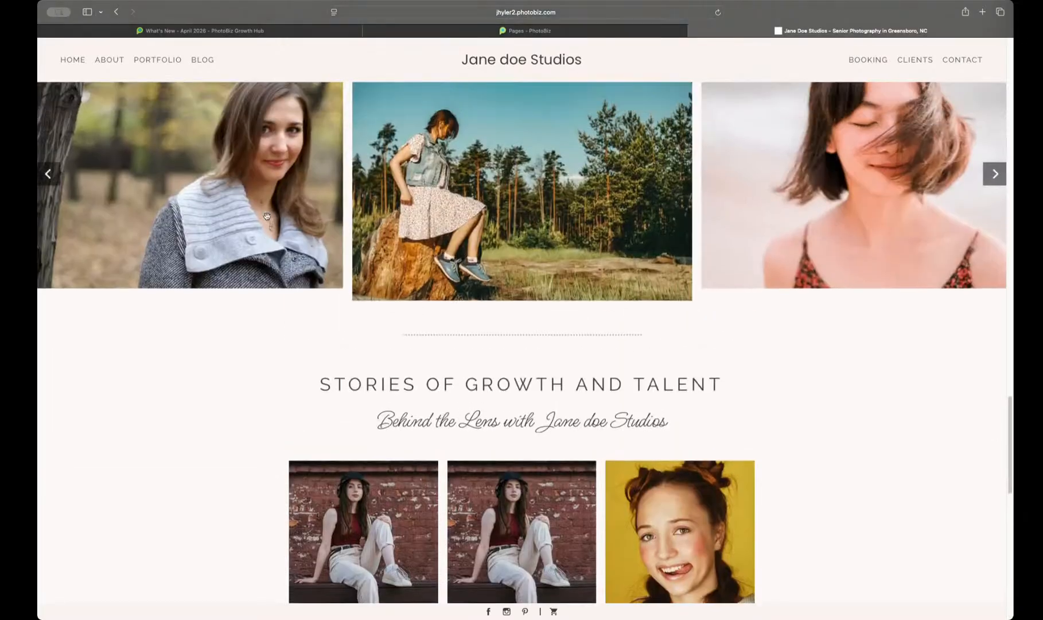
scroll(267, 219, "down", 5)
scroll(267, 219, "down", 2)
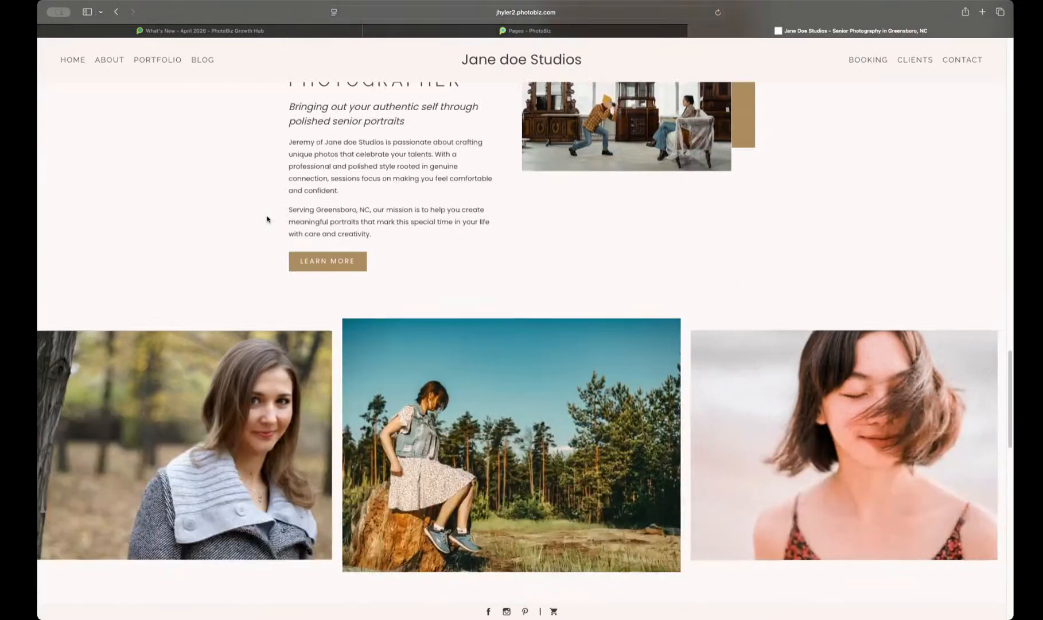
scroll(267, 217, "down", 3)
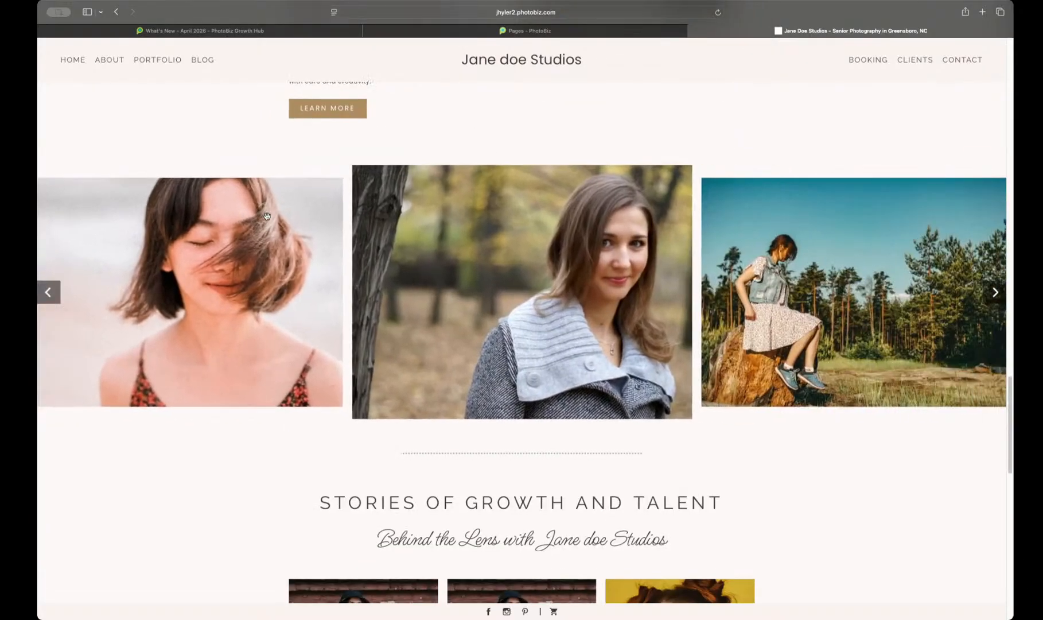
scroll(267, 217, "up", 2)
scroll(266, 219, "up", 6)
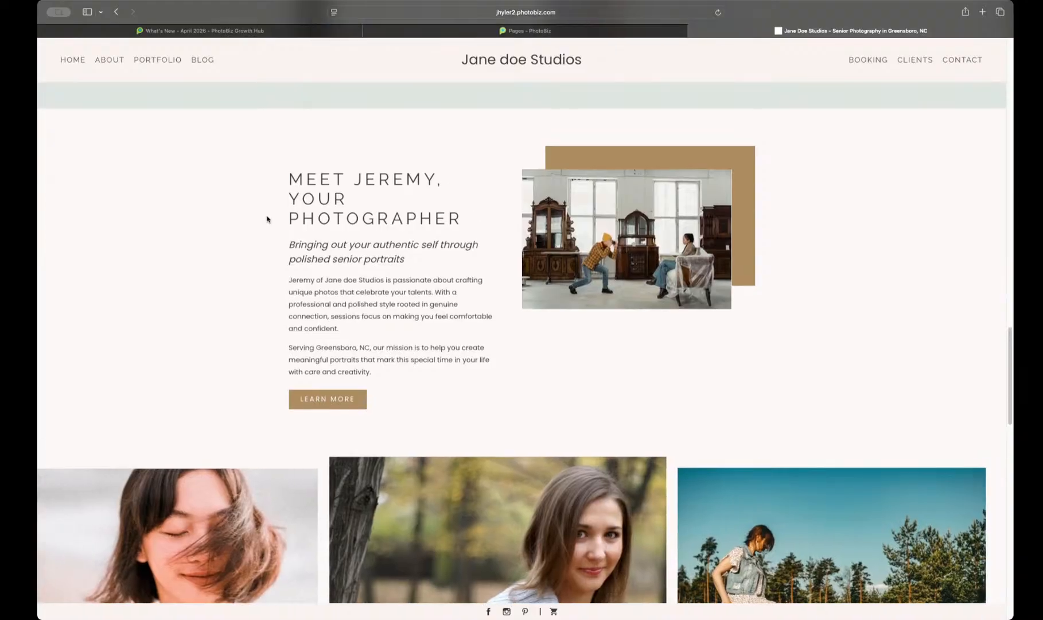
scroll(267, 219, "up", 1)
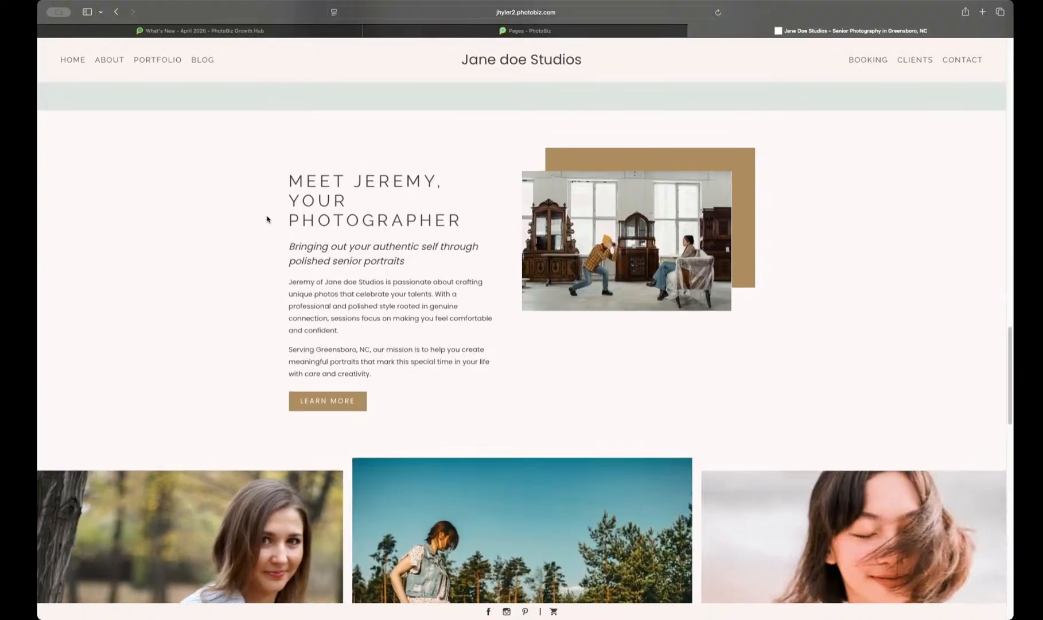
scroll(267, 218, "up", 5)
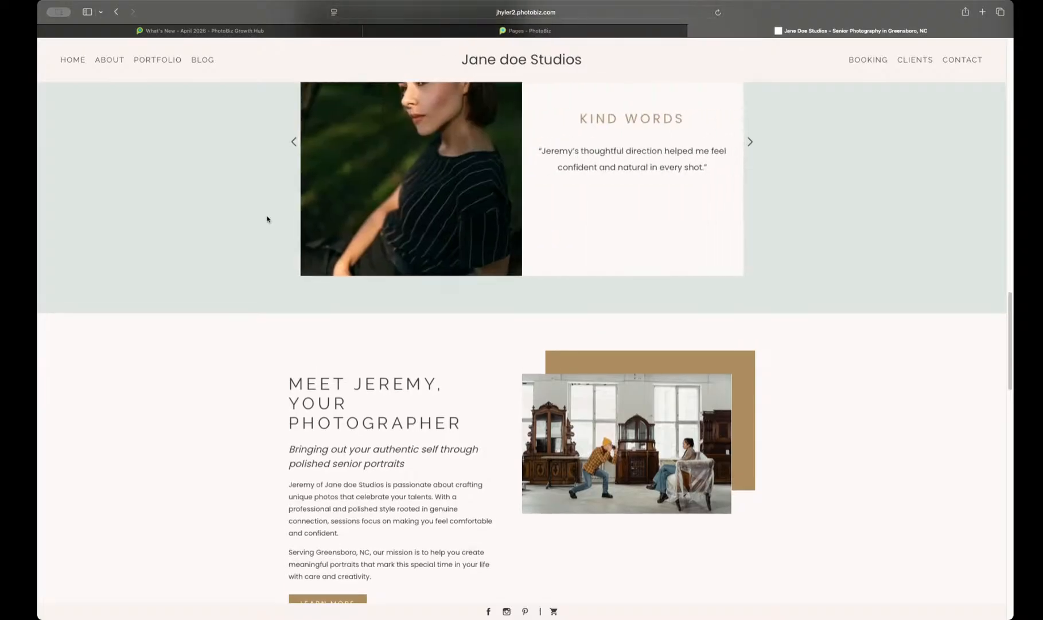
Step: Examine the Kind Words testimonials and the welcome text on the live Home page
scroll(267, 219, "up", 8)
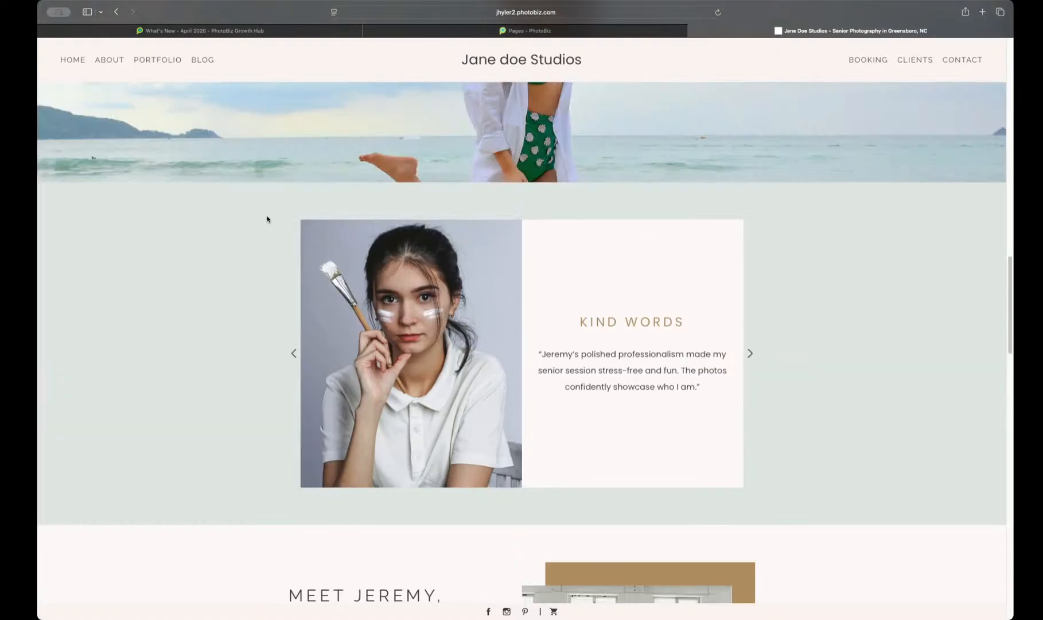
scroll(266, 219, "up", 3)
scroll(267, 218, "down", 4)
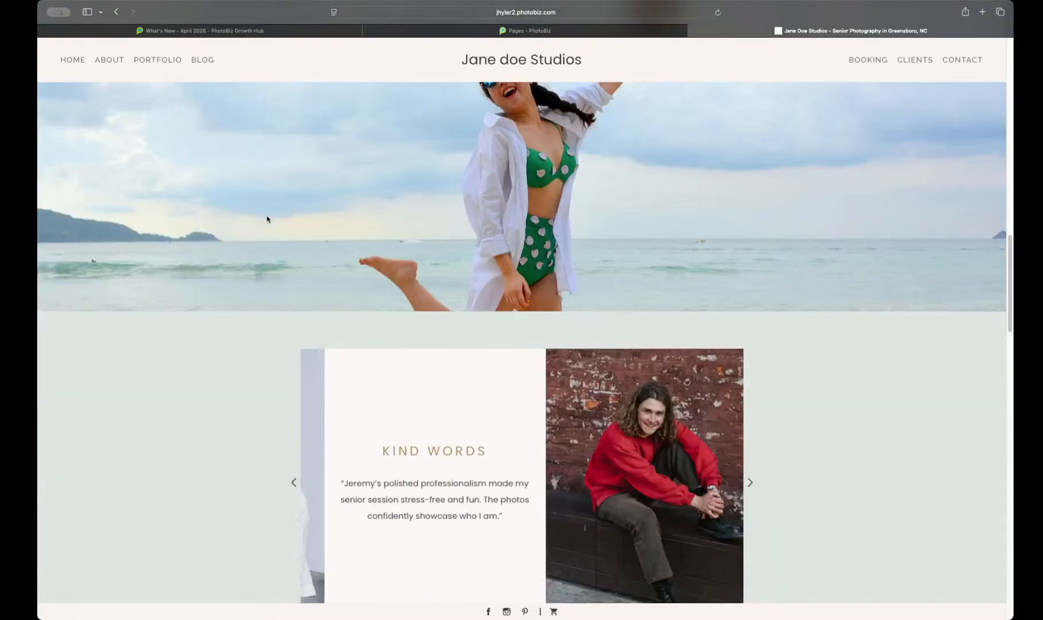
scroll(267, 219, "down", 3)
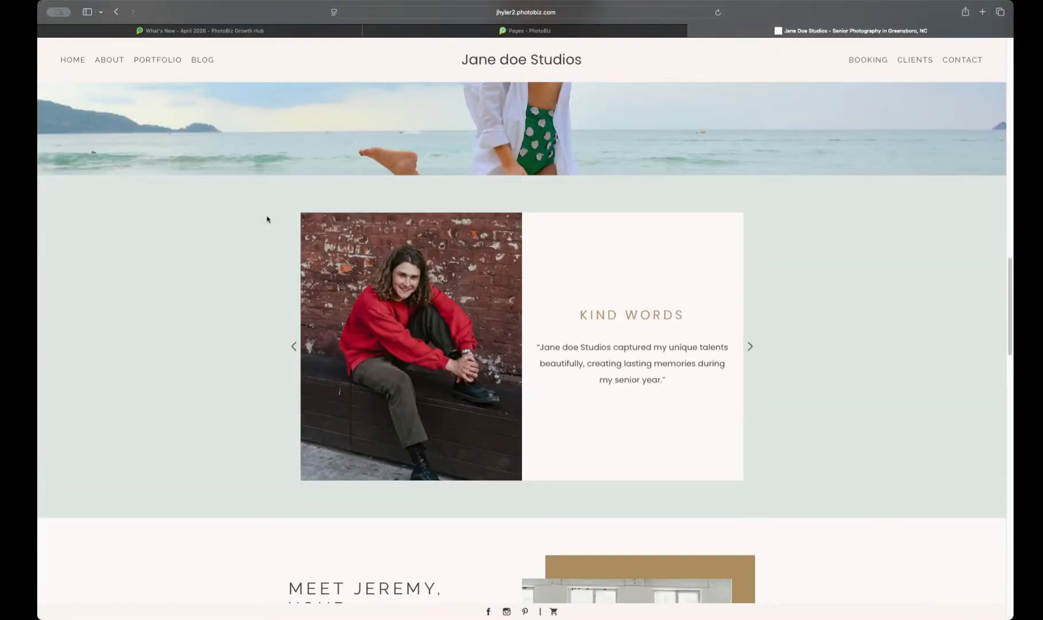
scroll(267, 220, "down", 1)
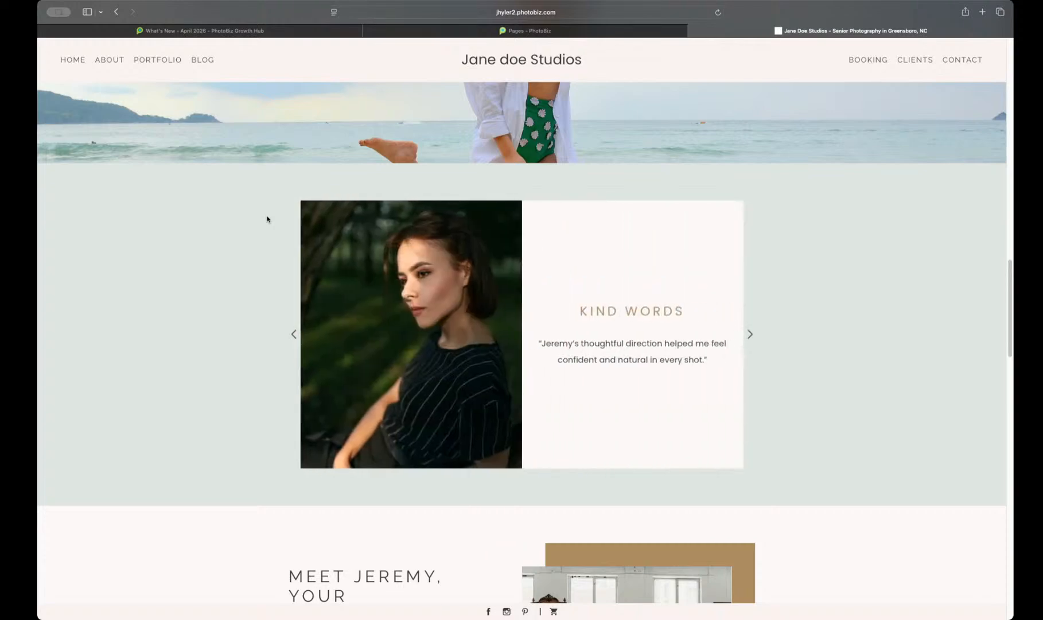
scroll(267, 219, "down", 2)
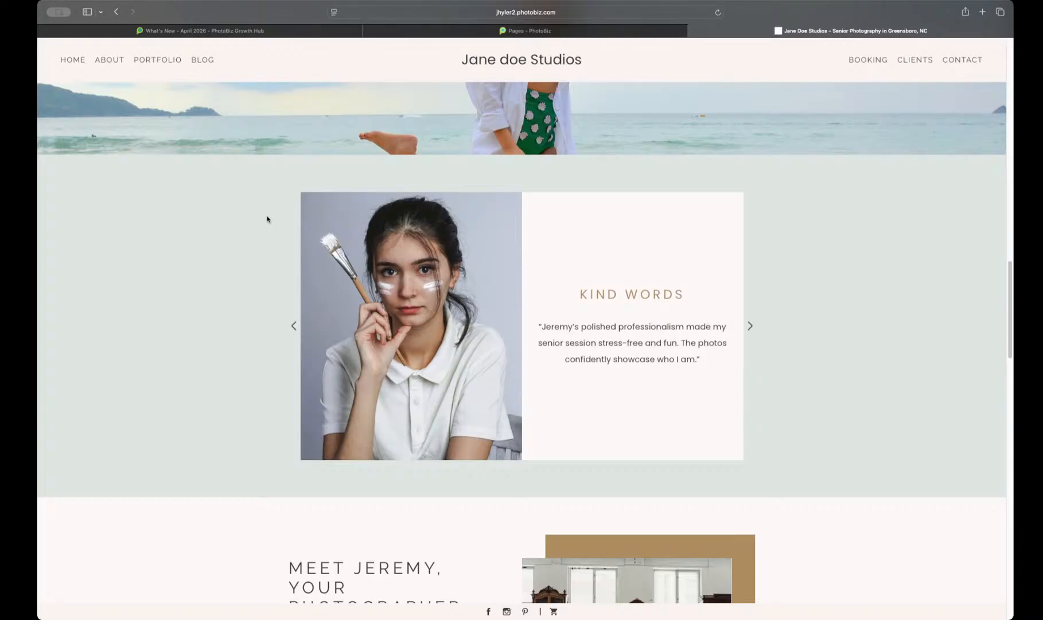
scroll(267, 219, "up", 7)
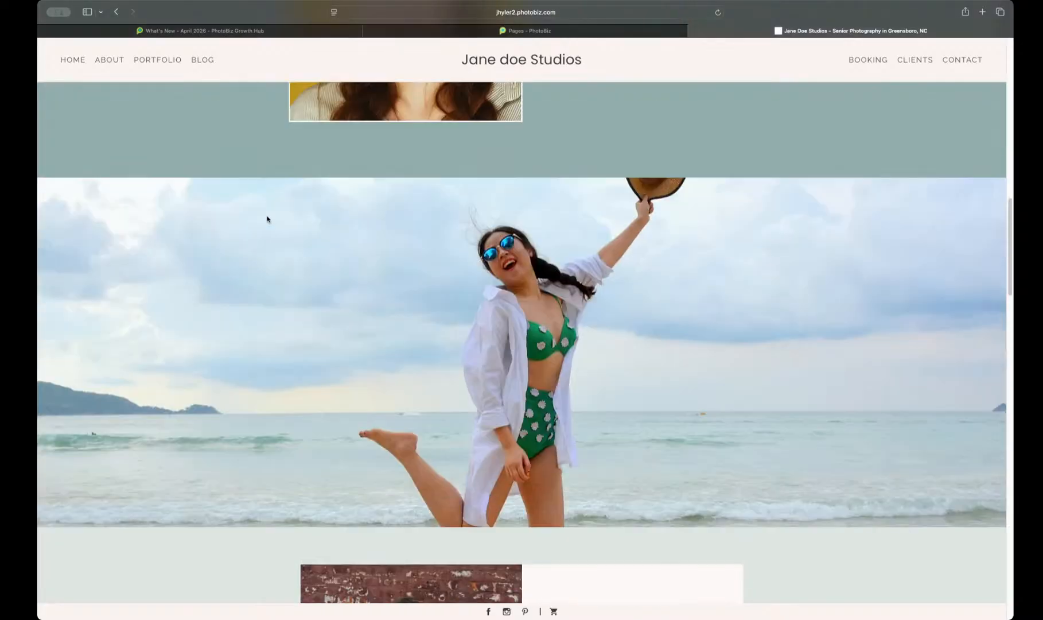
scroll(267, 219, "up", 10)
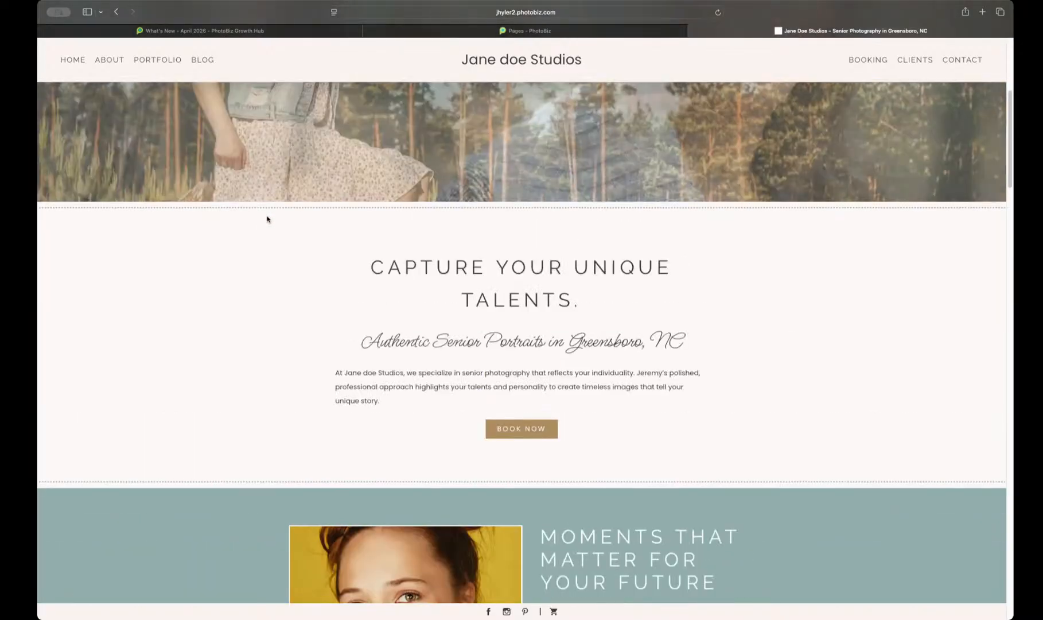
scroll(267, 219, "up", 6)
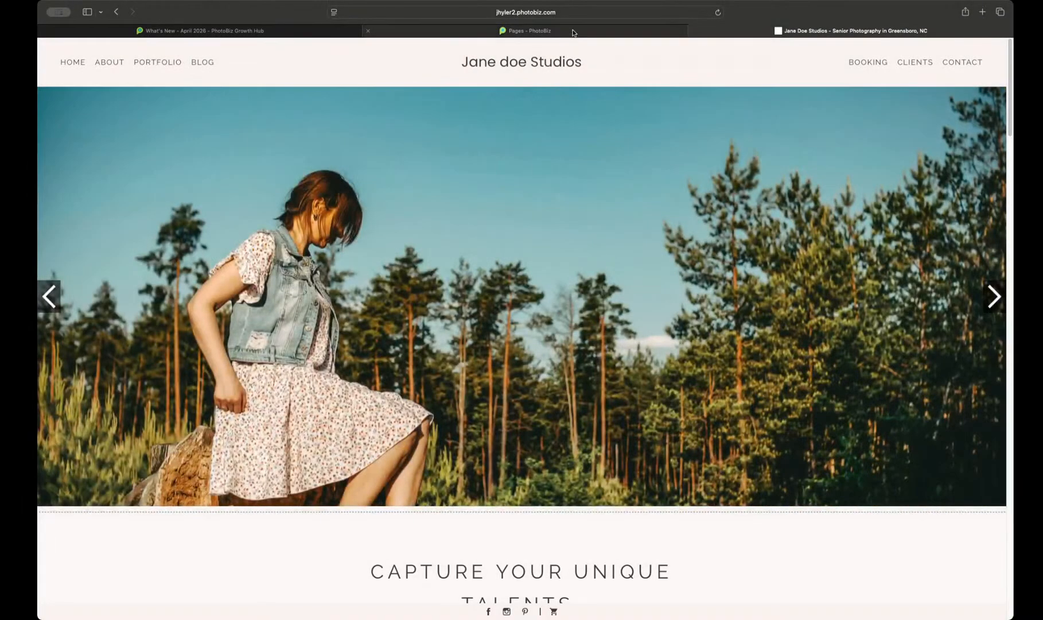
Step: Return to the website builder and compare the Home page's banner, welcome text and text-and-image blocks
mouse_move(573, 33)
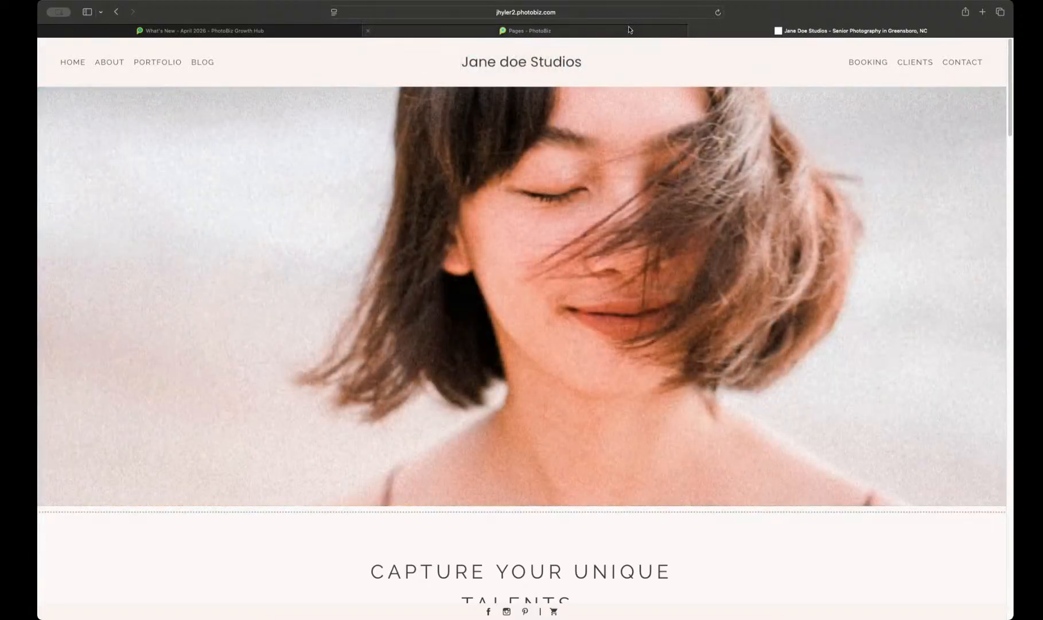
mouse_move(628, 27)
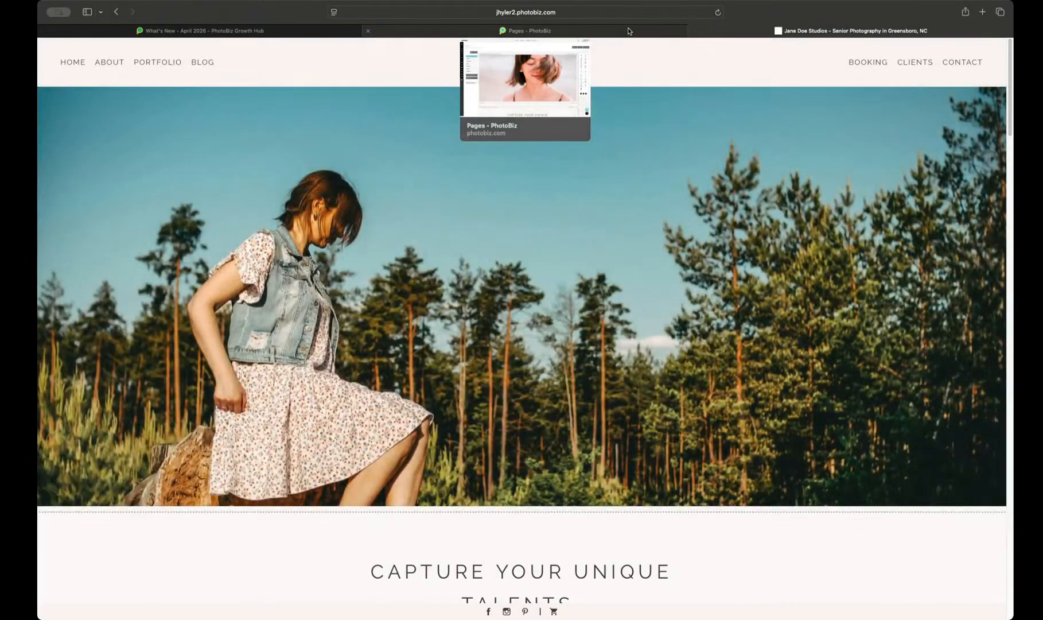
left_click(628, 31)
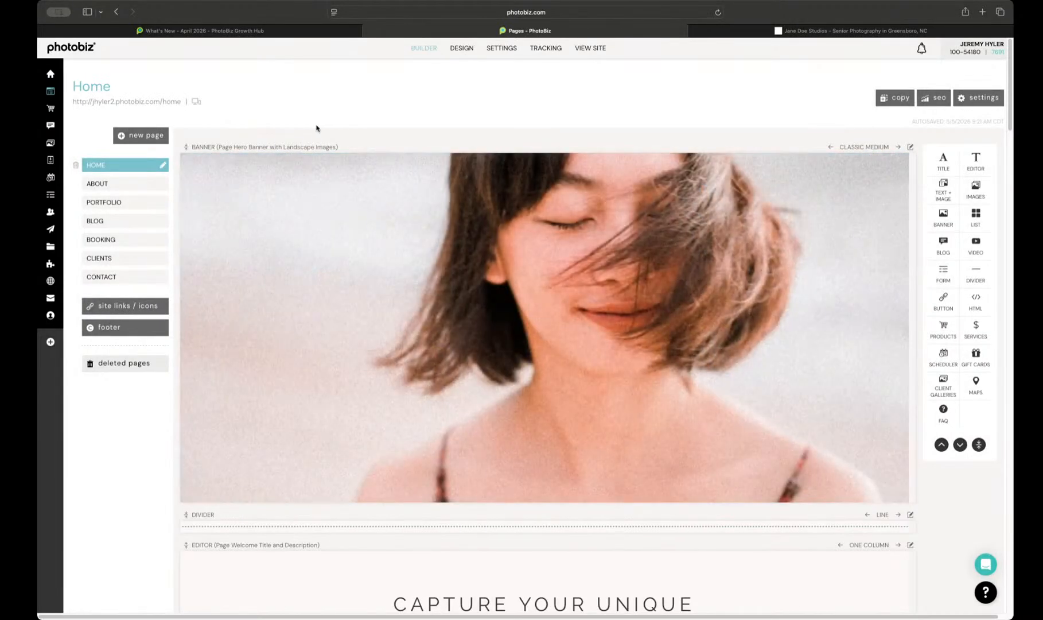
scroll(270, 204, "down", 10)
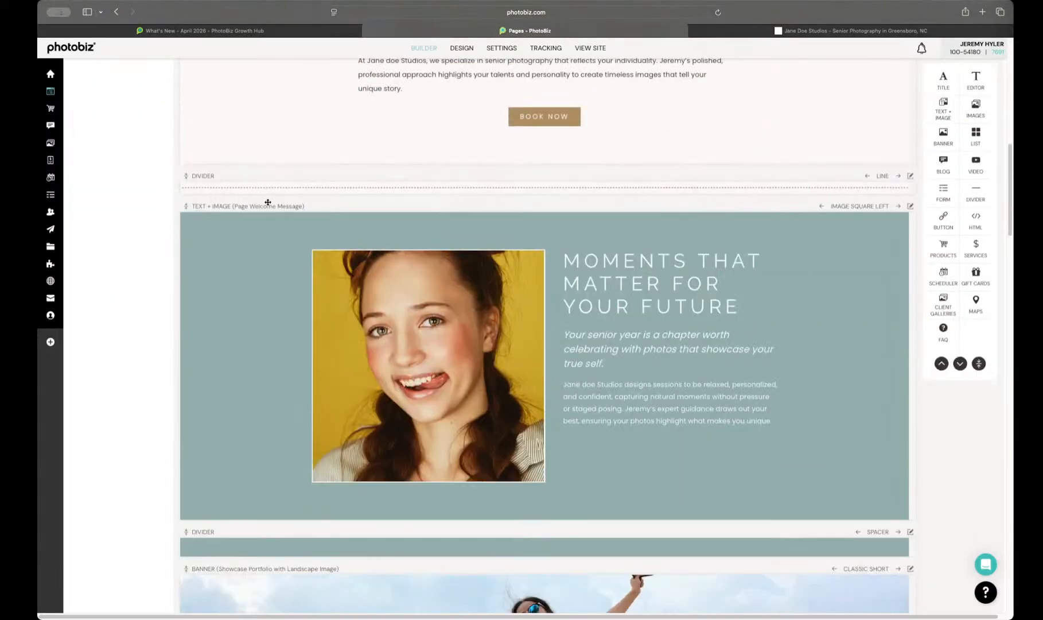
scroll(268, 203, "down", 3)
scroll(268, 205, "up", 3)
scroll(268, 205, "down", 3)
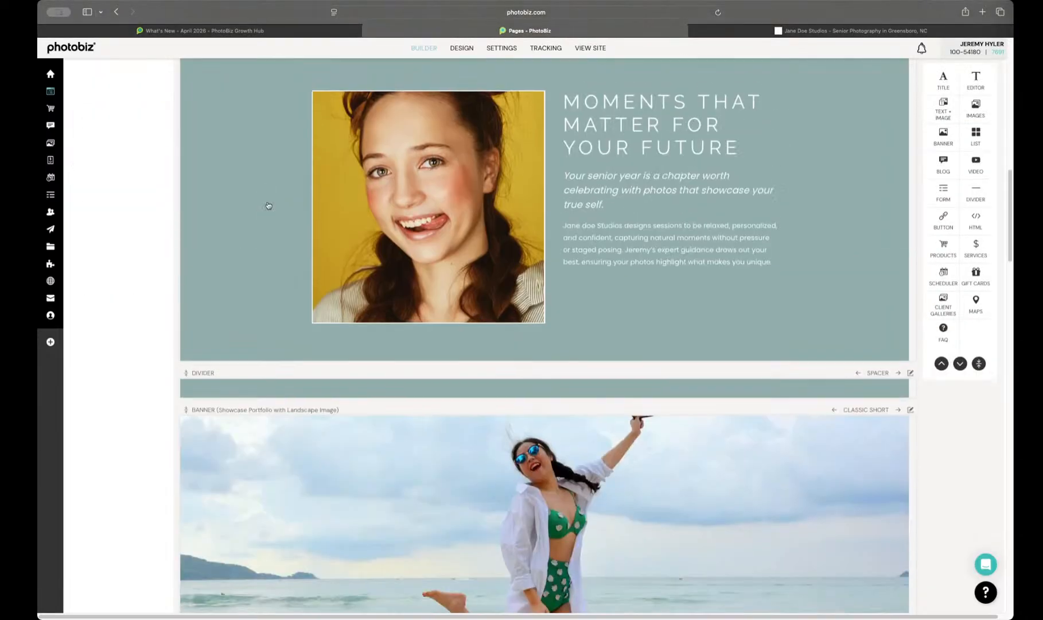
scroll(268, 205, "up", 5)
scroll(268, 204, "up", 7)
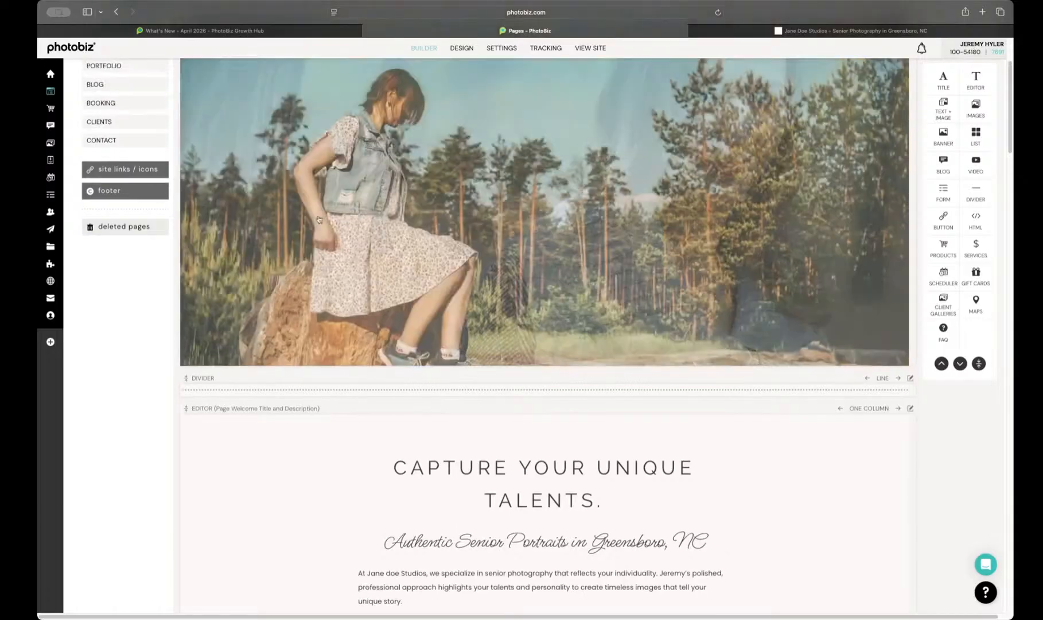
Step: Compare the top of the Home page in the builder with the banner on the live site, then return to the builder
scroll(470, 86, "up", 3)
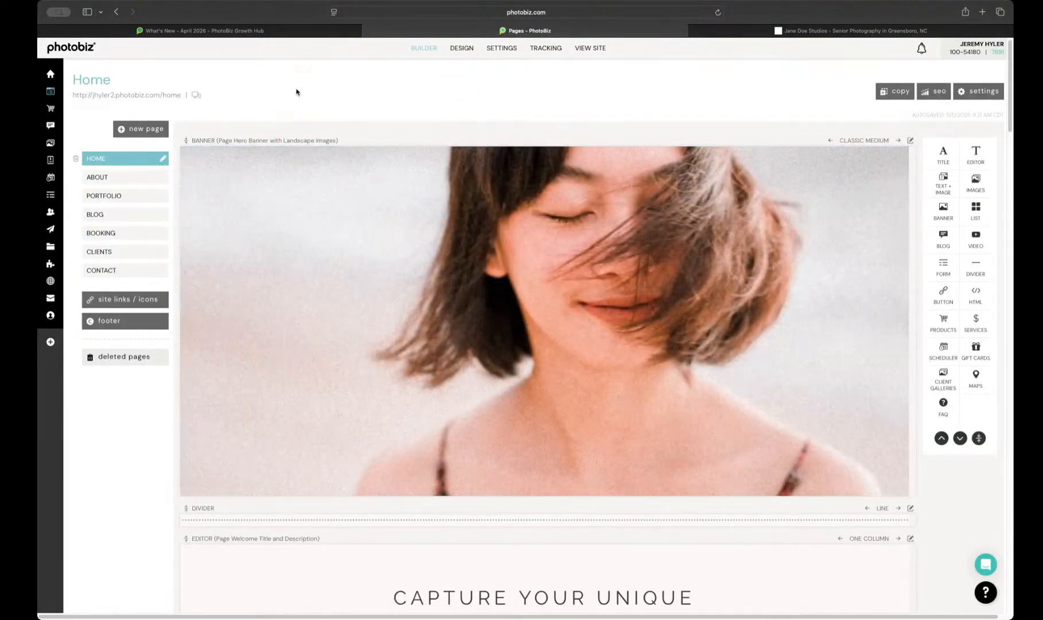
left_click(839, 30)
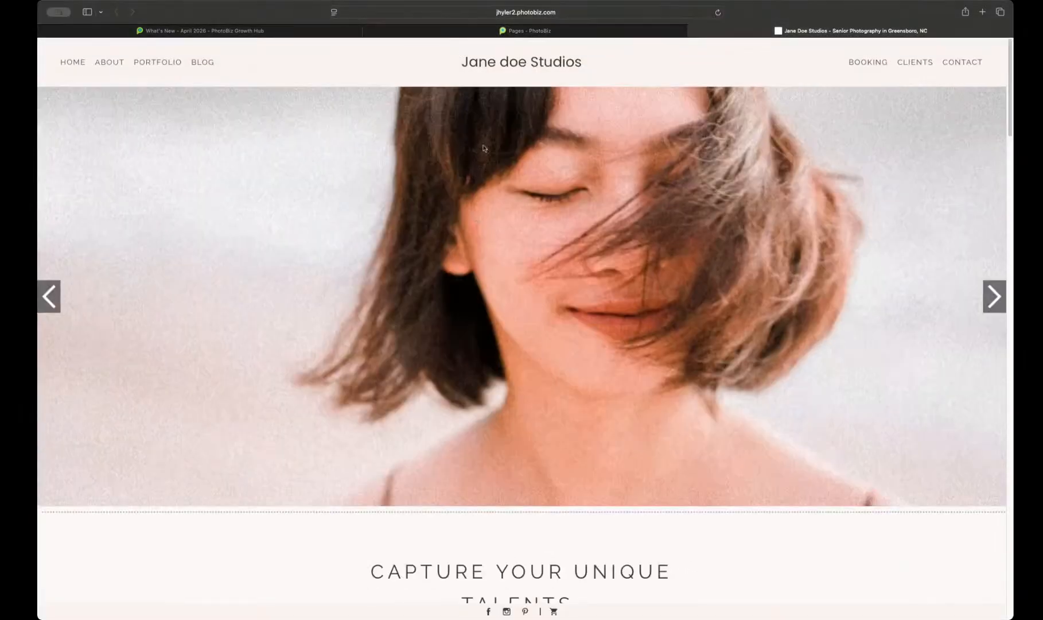
left_click(559, 31)
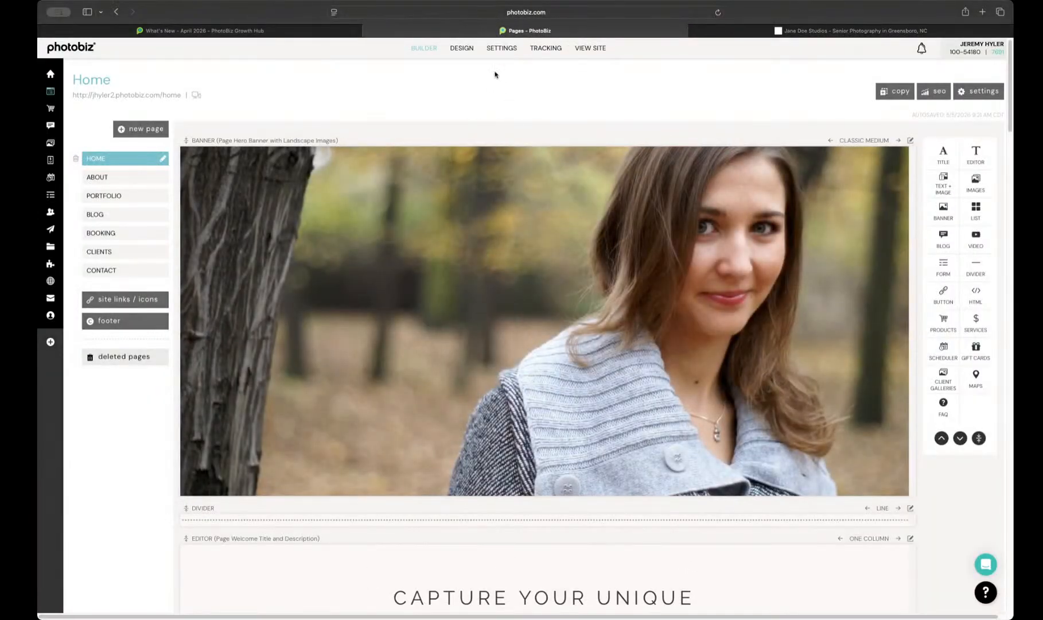
Step: Open the site's design page and preview the Nora template in tablet, phone and desktop views
left_click(456, 48)
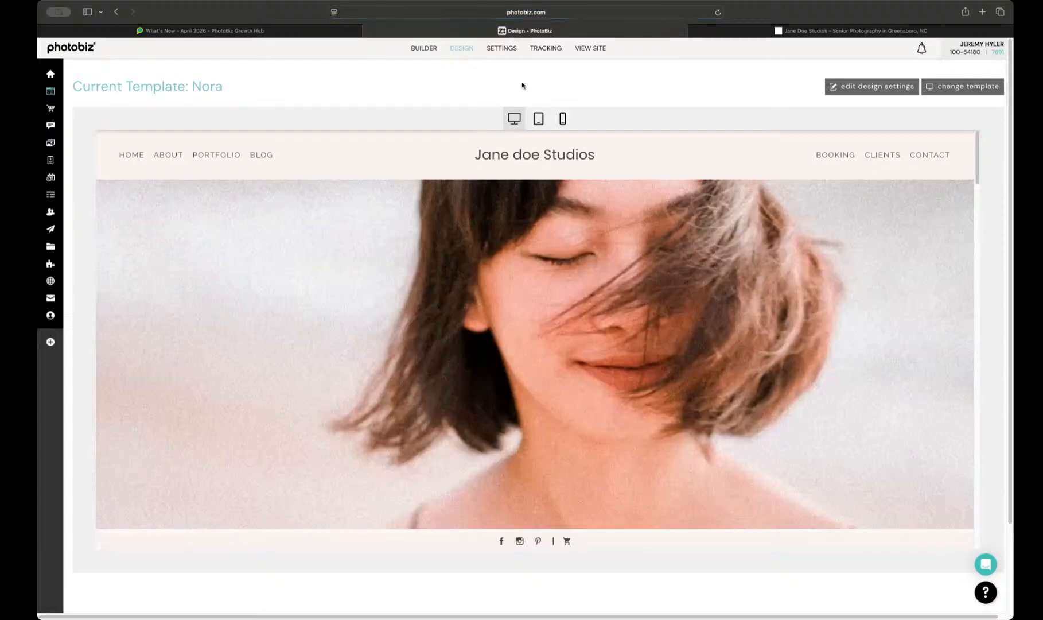
left_click(537, 119)
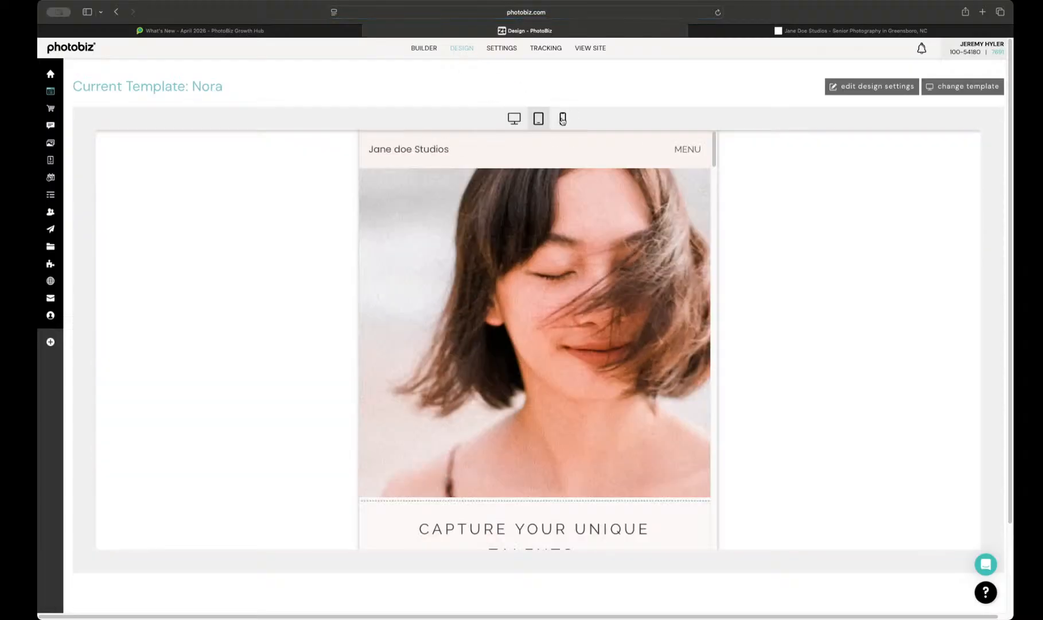
left_click(562, 119)
left_click(538, 119)
left_click(515, 120)
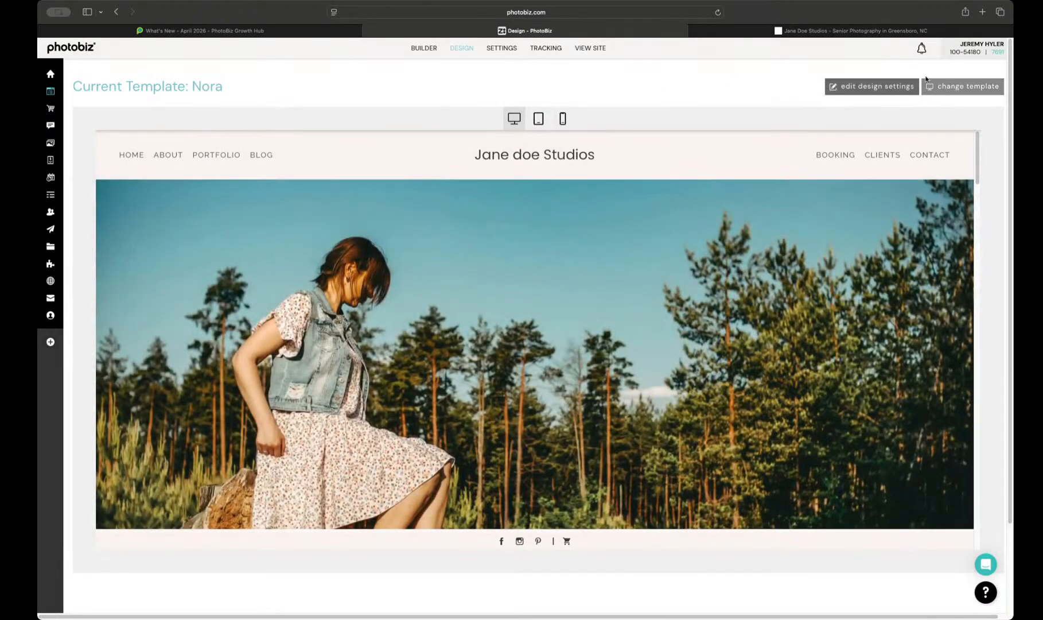
Step: Open the design settings and review the Styling options from site width and block spacing down to mobile view
left_click(865, 87)
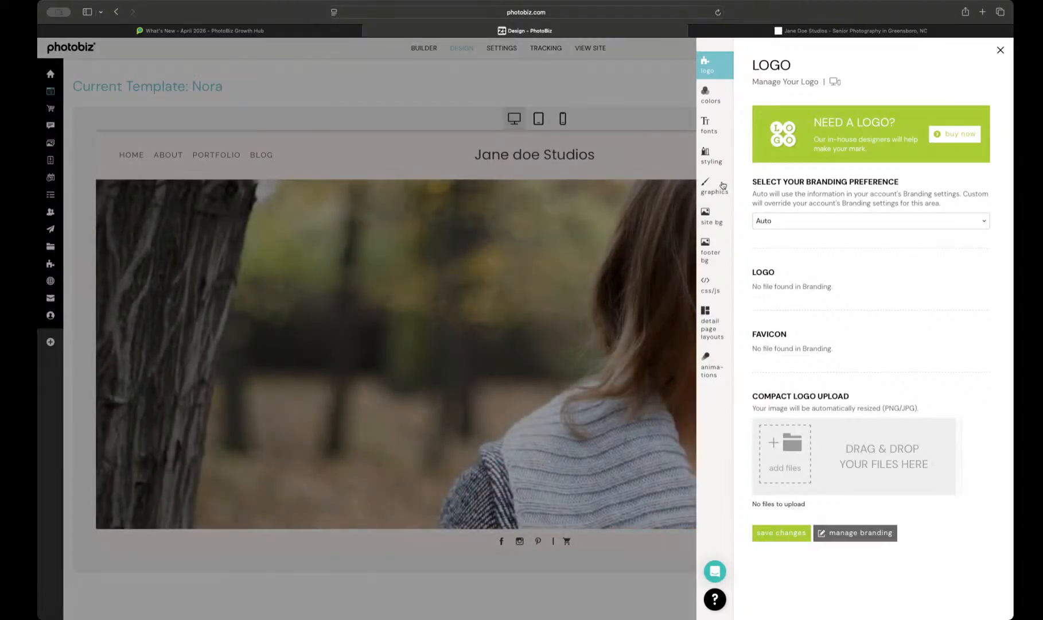
left_click(712, 158)
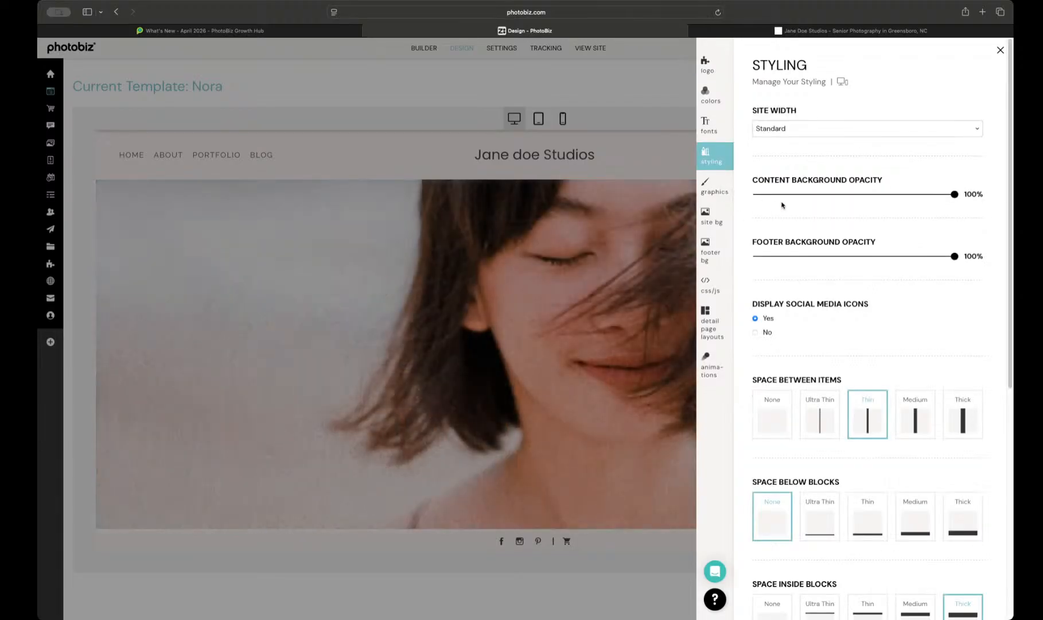
scroll(813, 223, "down", 3)
scroll(822, 262, "down", 2)
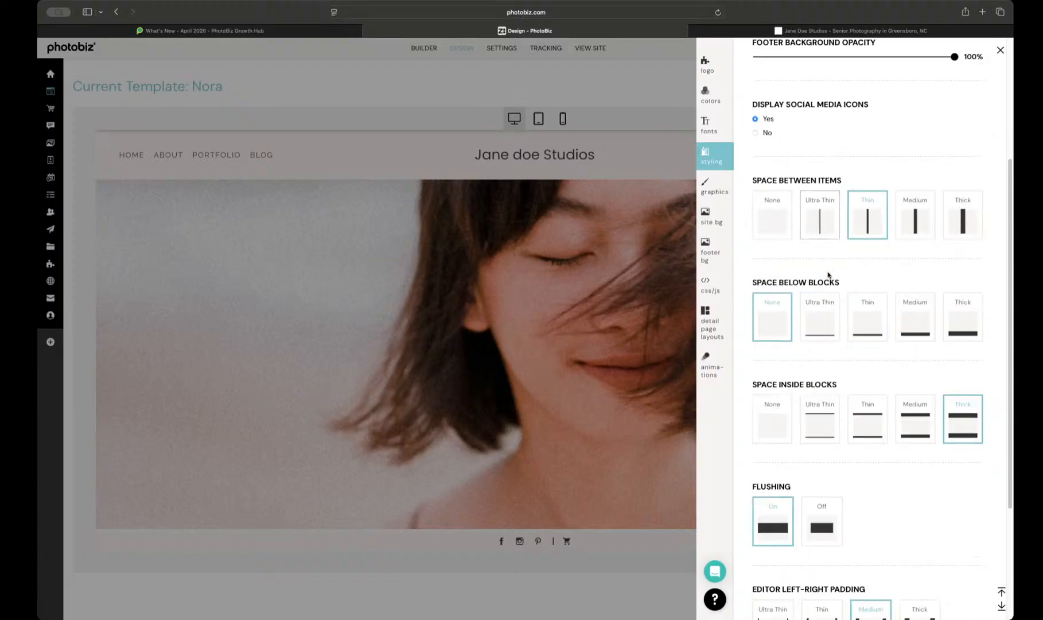
scroll(771, 324, "down", 1)
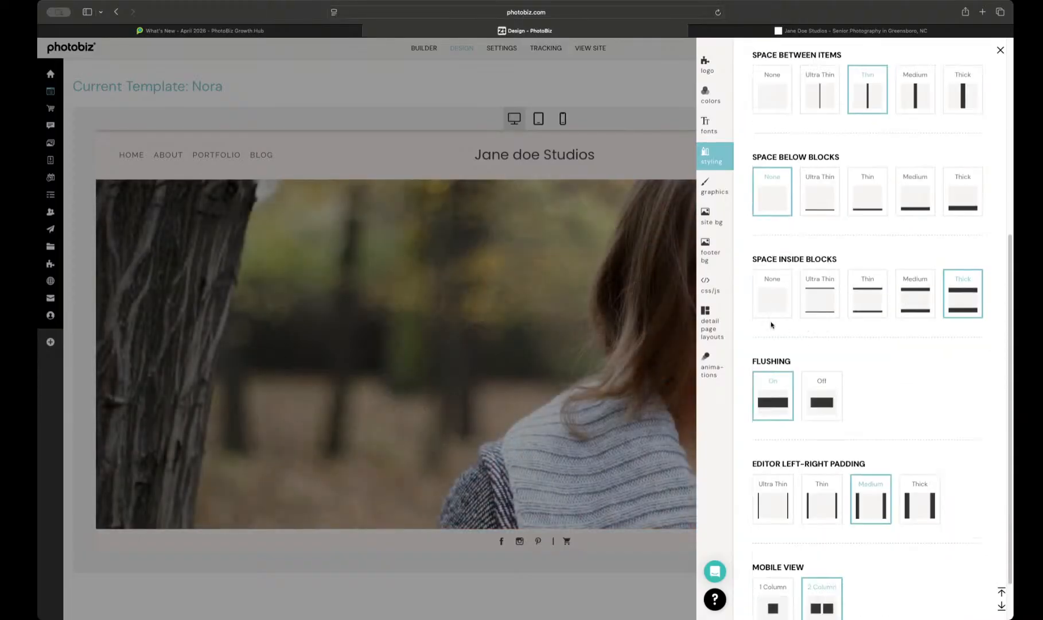
scroll(832, 360, "down", 1)
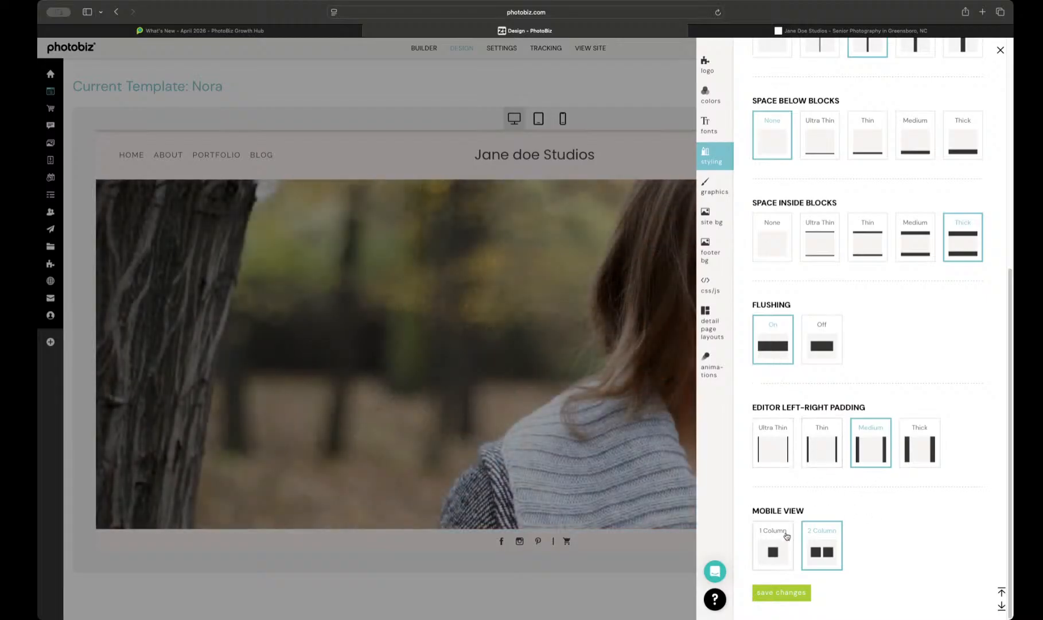
scroll(796, 525, "up", 1)
scroll(796, 525, "up", 10)
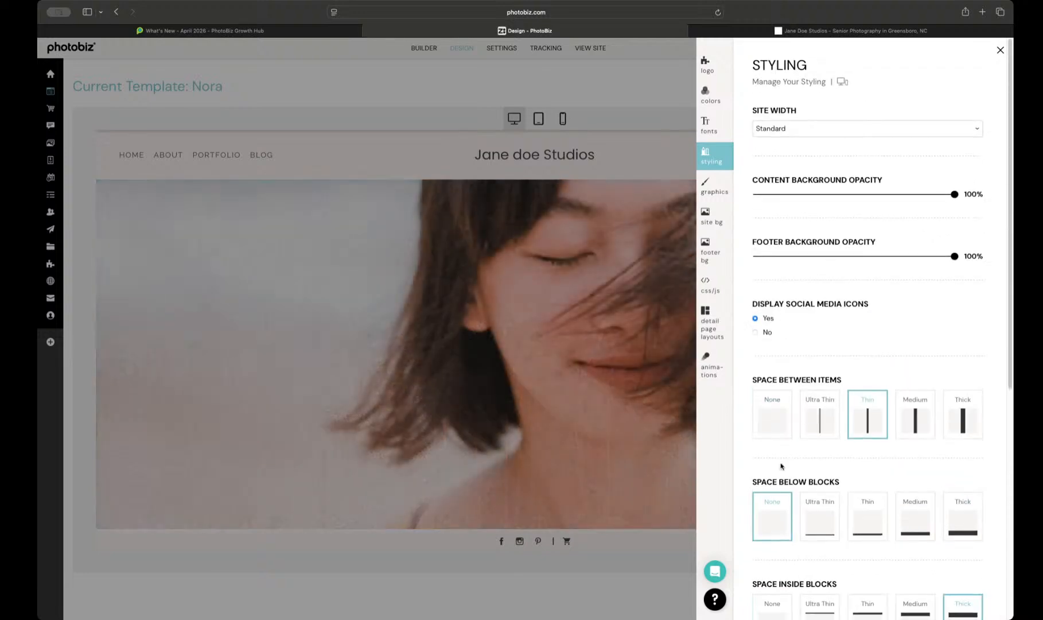
scroll(863, 335, "down", 5)
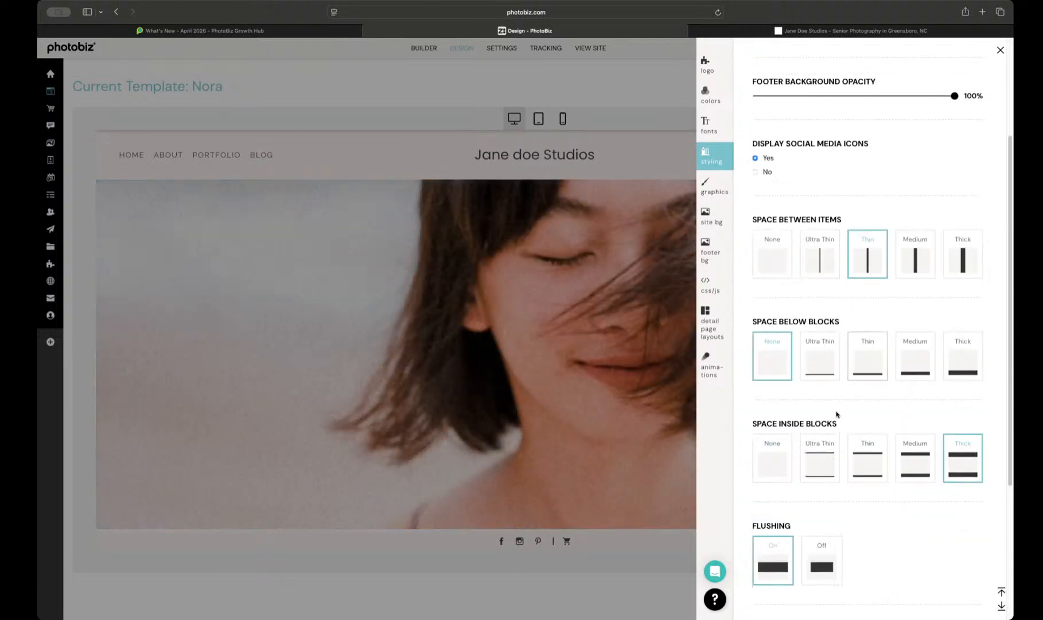
scroll(838, 417, "up", 5)
Step: Review the Fonts, Graphics, Colors and Logo design settings, then close the design settings
left_click(714, 136)
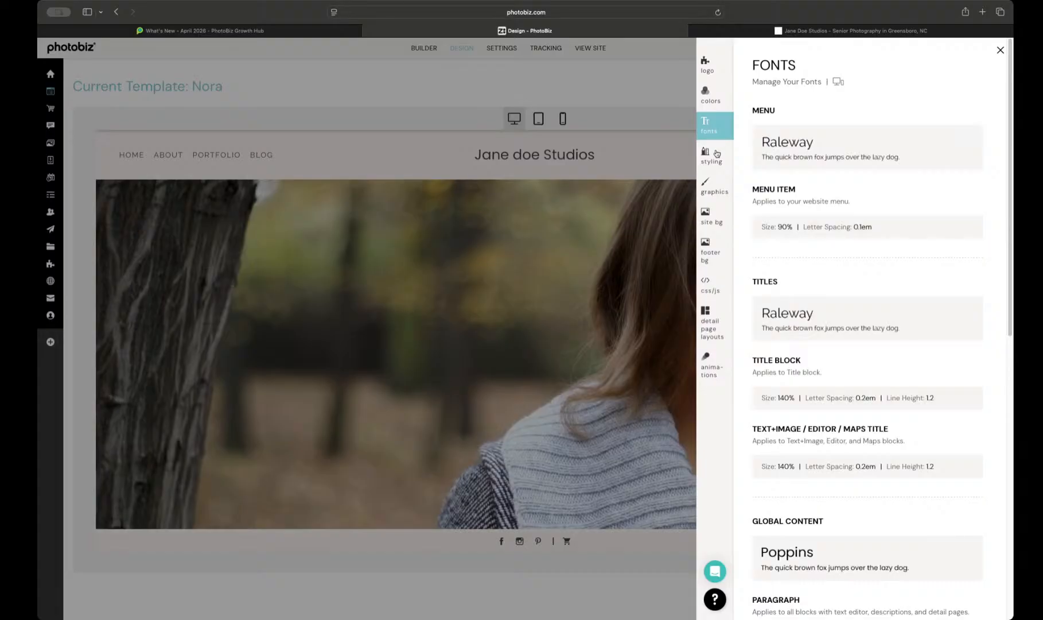
left_click(705, 197)
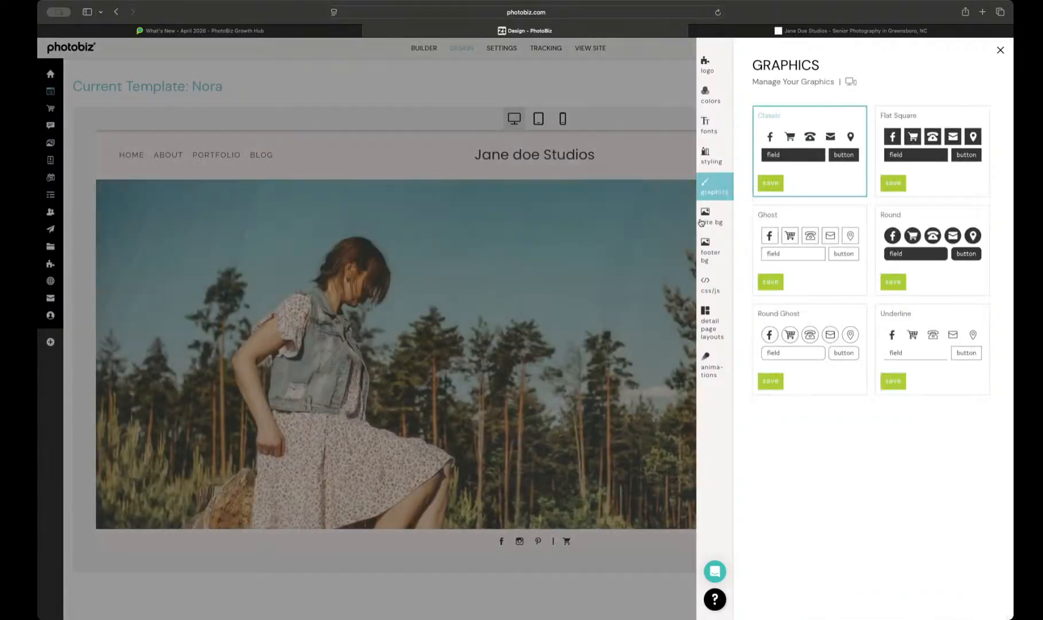
left_click(711, 97)
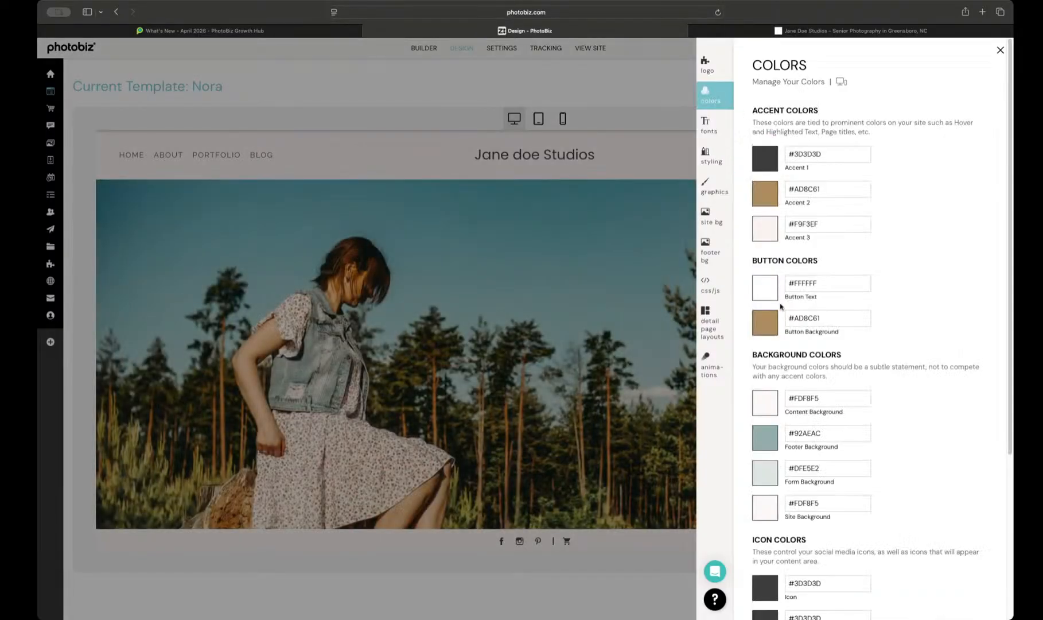
scroll(841, 266, "down", 5)
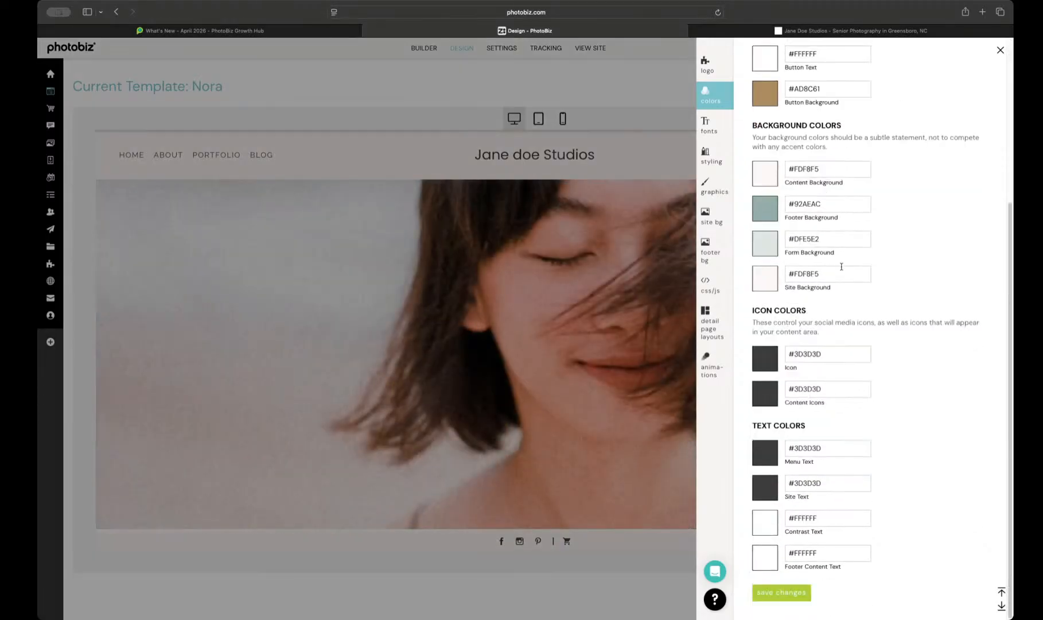
scroll(841, 266, "up", 5)
left_click(709, 68)
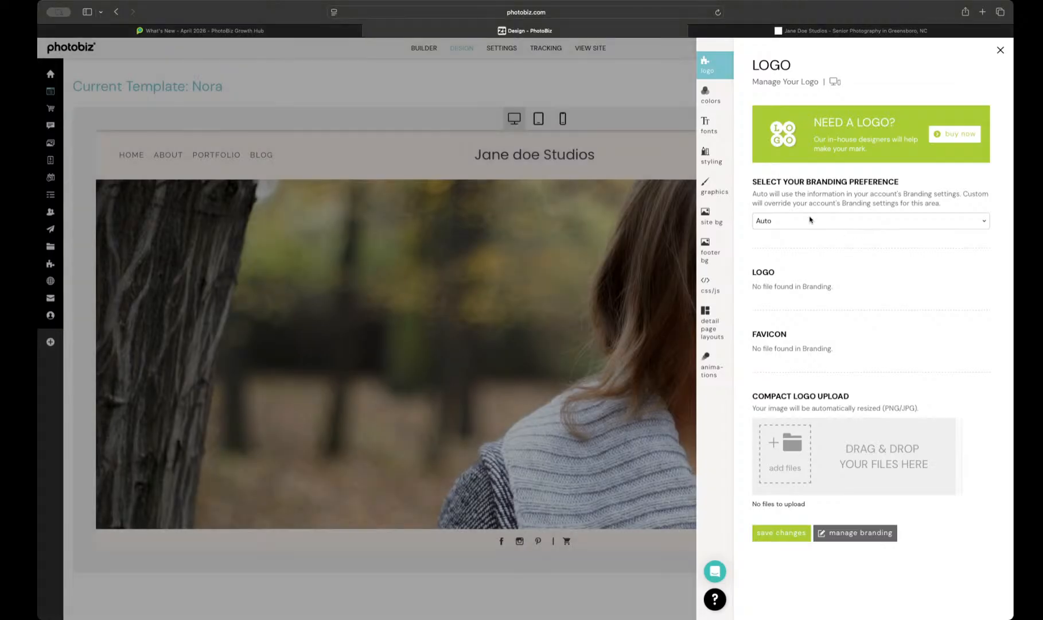
left_click(638, 90)
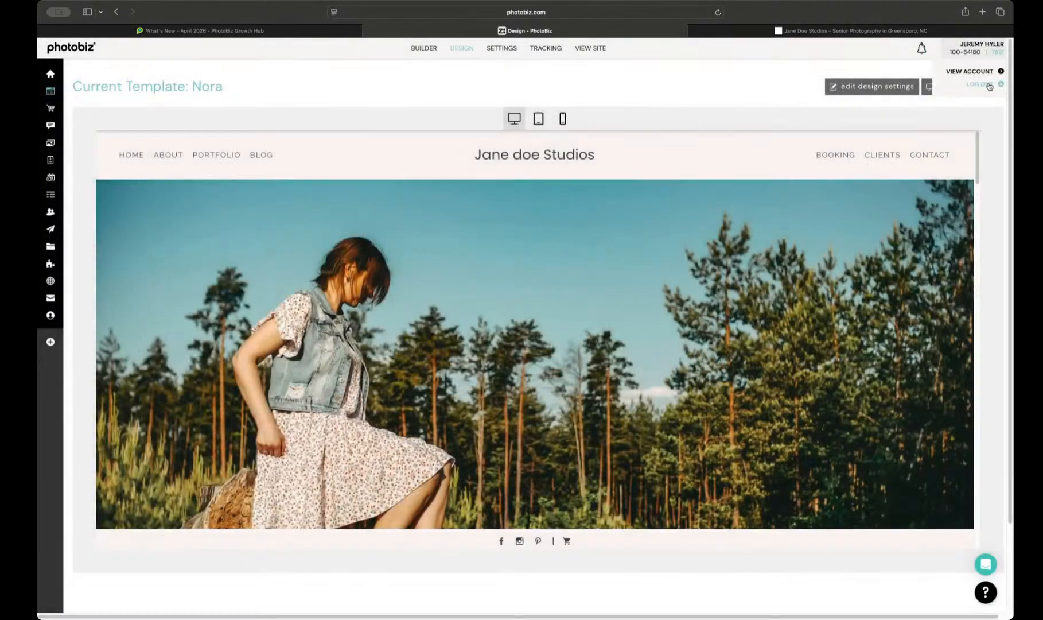
Step: Open the gallery of new templates available to the account and browse it down to the Vera template
left_click(948, 86)
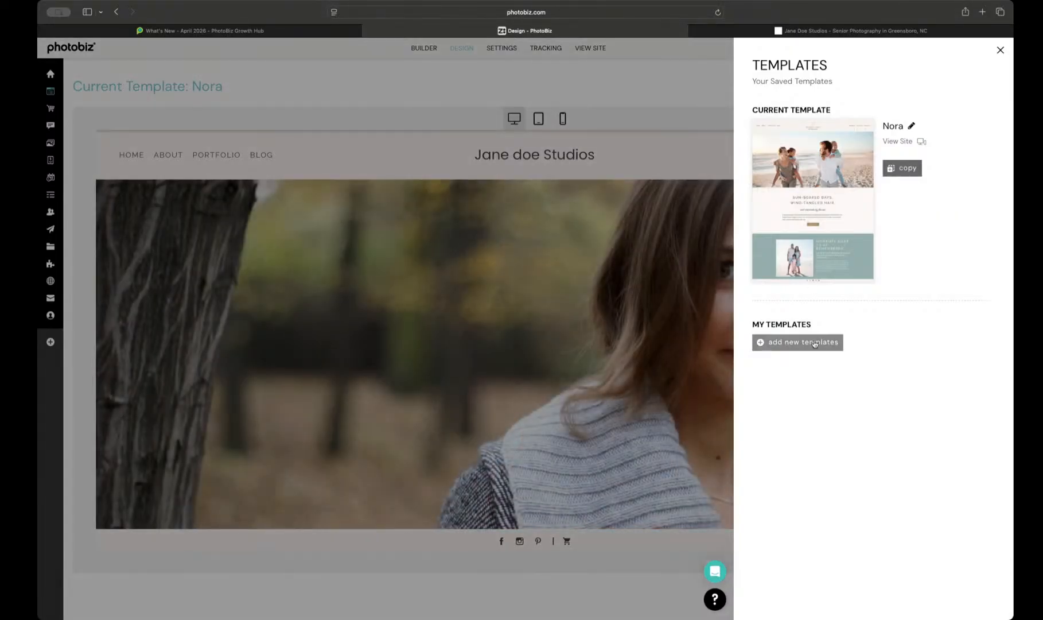
left_click(825, 344)
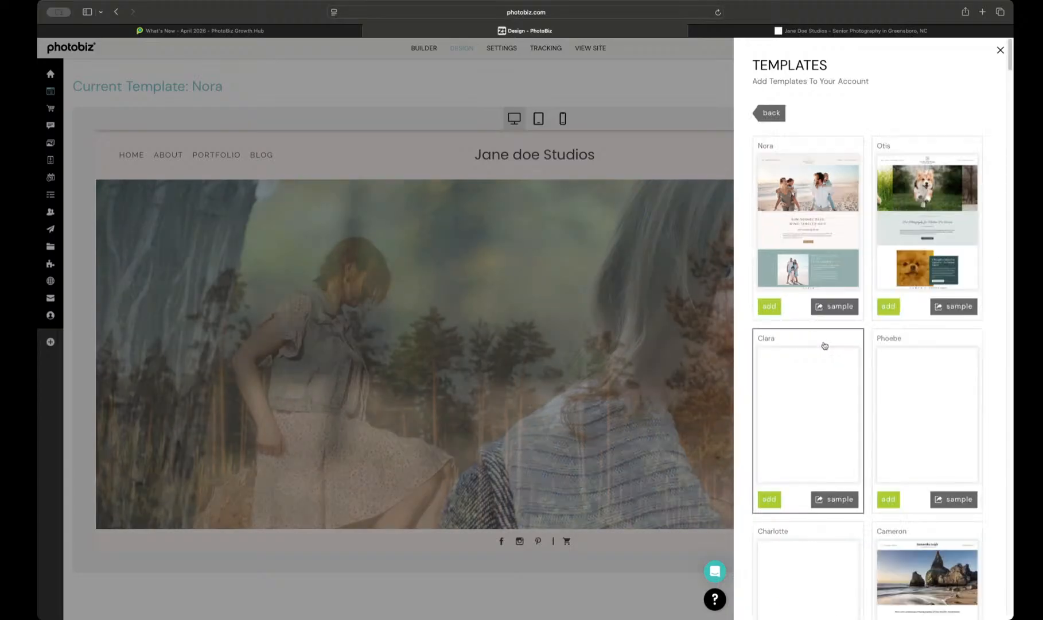
scroll(850, 366, "down", 1)
scroll(849, 366, "down", 7)
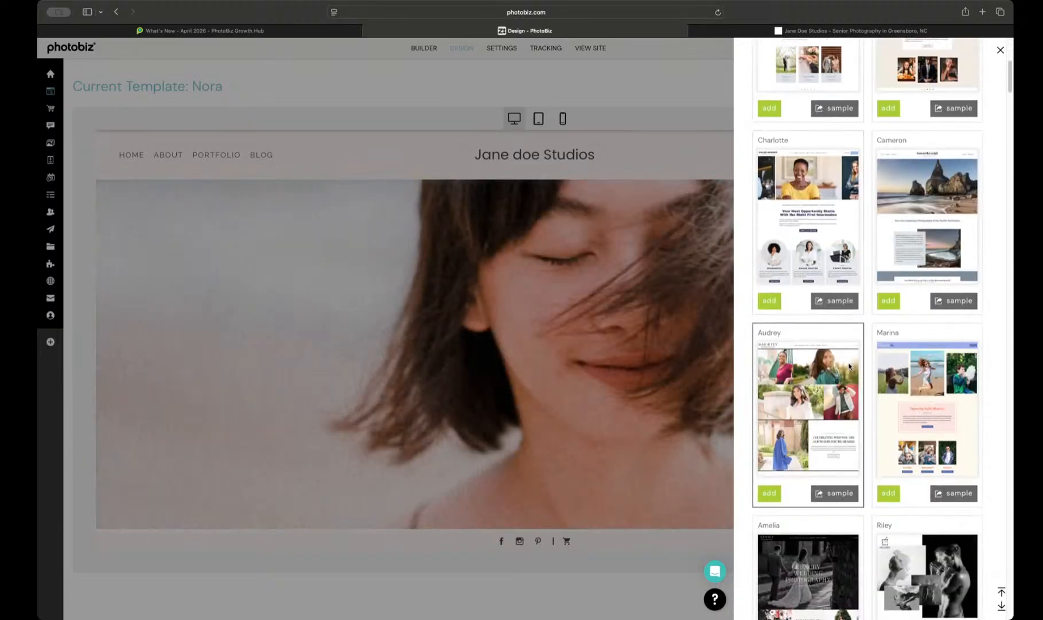
scroll(849, 367, "down", 1)
scroll(850, 367, "up", 8)
scroll(850, 367, "down", 4)
scroll(850, 366, "down", 8)
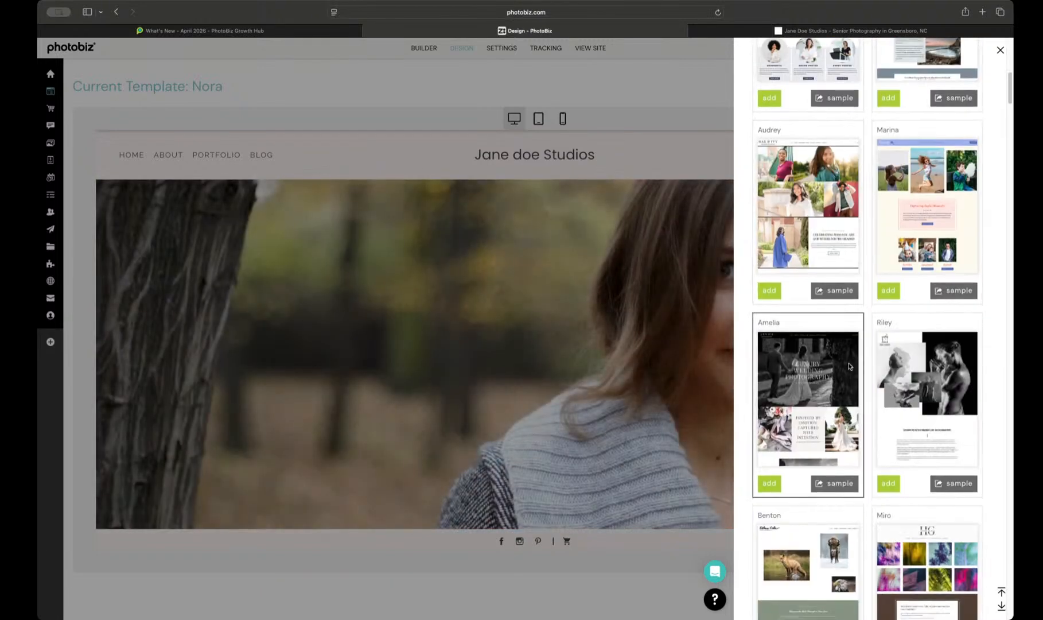
scroll(850, 366, "down", 6)
scroll(850, 367, "down", 4)
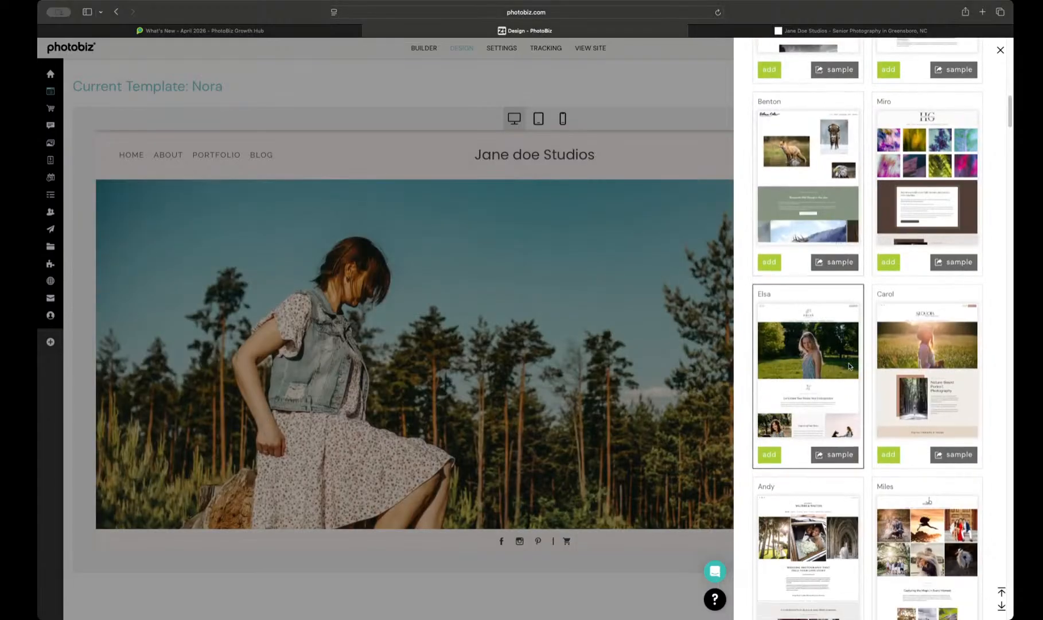
scroll(850, 366, "down", 1)
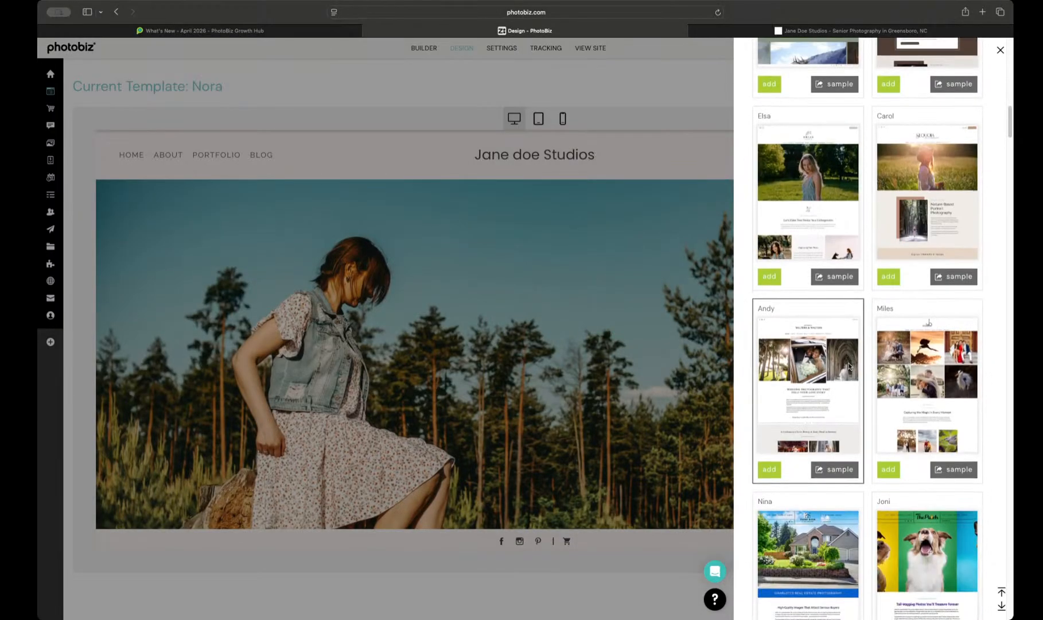
scroll(850, 366, "down", 6)
scroll(849, 366, "down", 2)
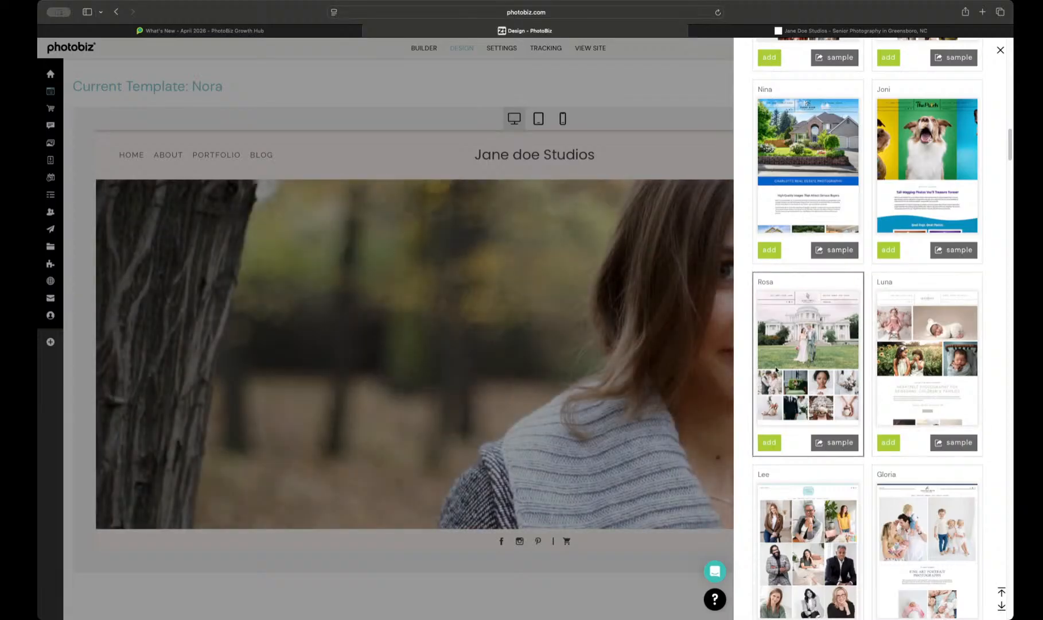
scroll(776, 356, "down", 1)
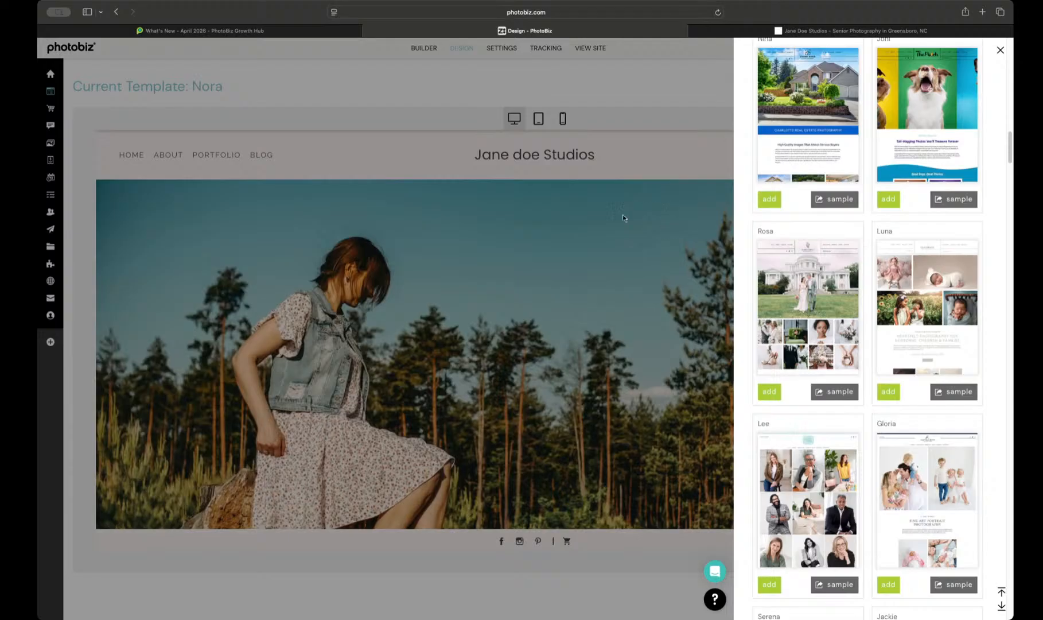
scroll(784, 290, "down", 1)
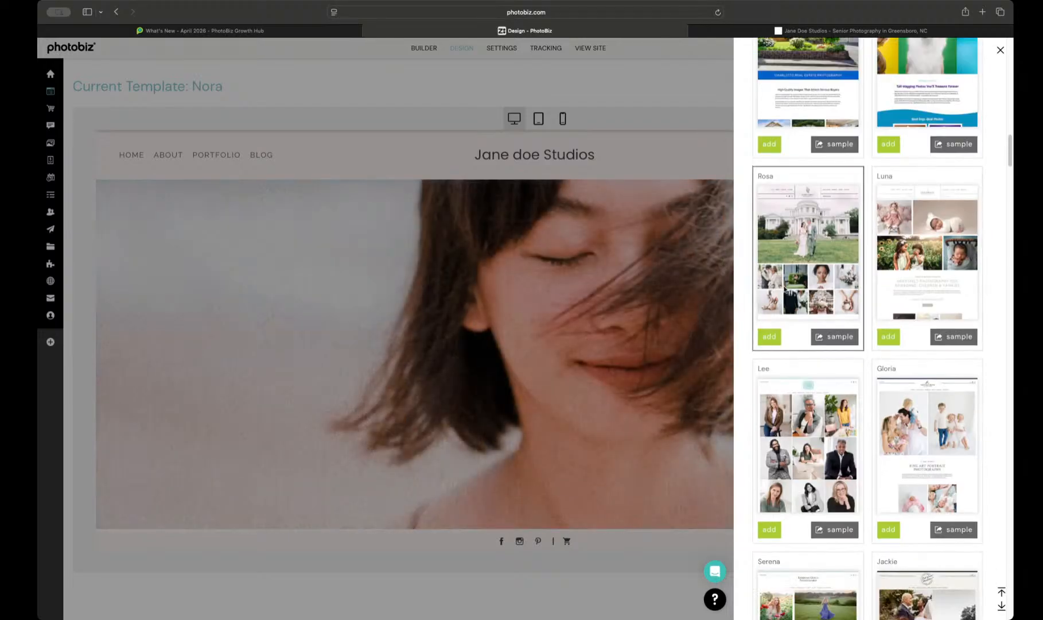
scroll(893, 297, "down", 2)
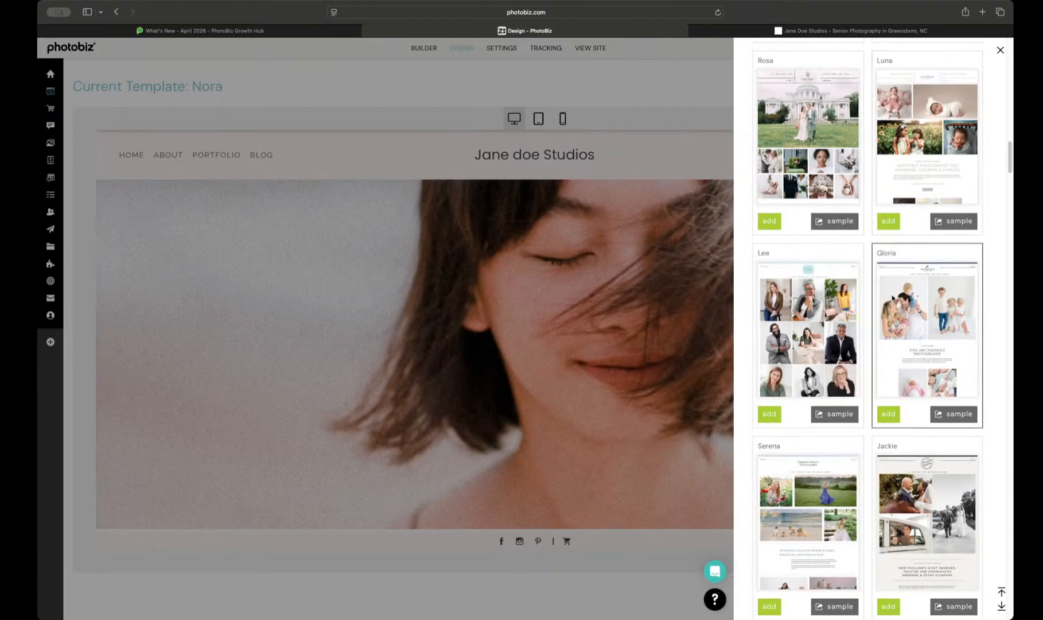
scroll(893, 297, "down", 7)
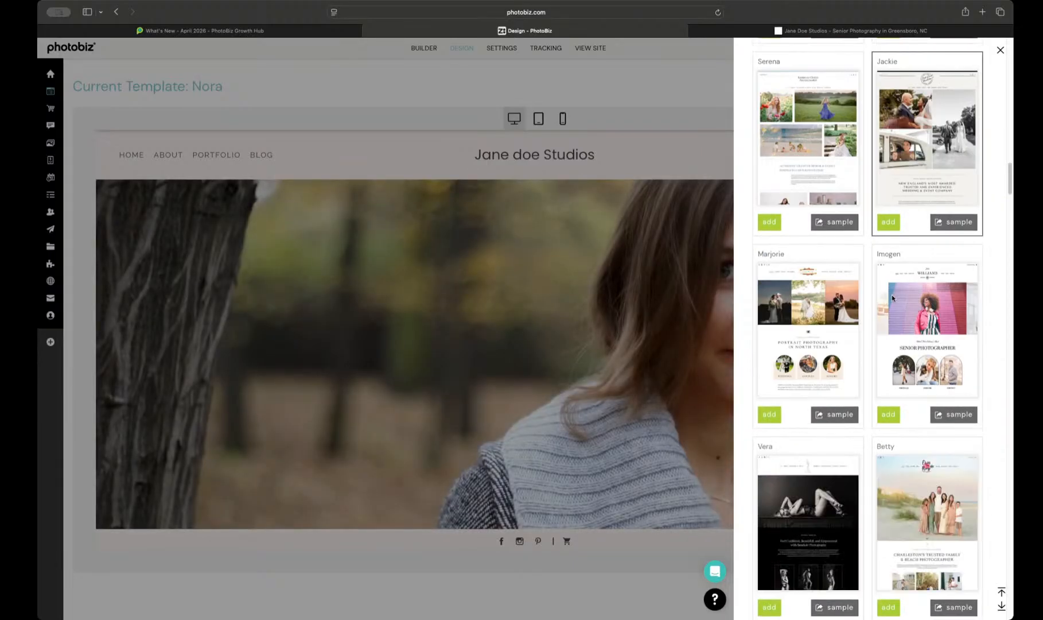
scroll(893, 297, "down", 2)
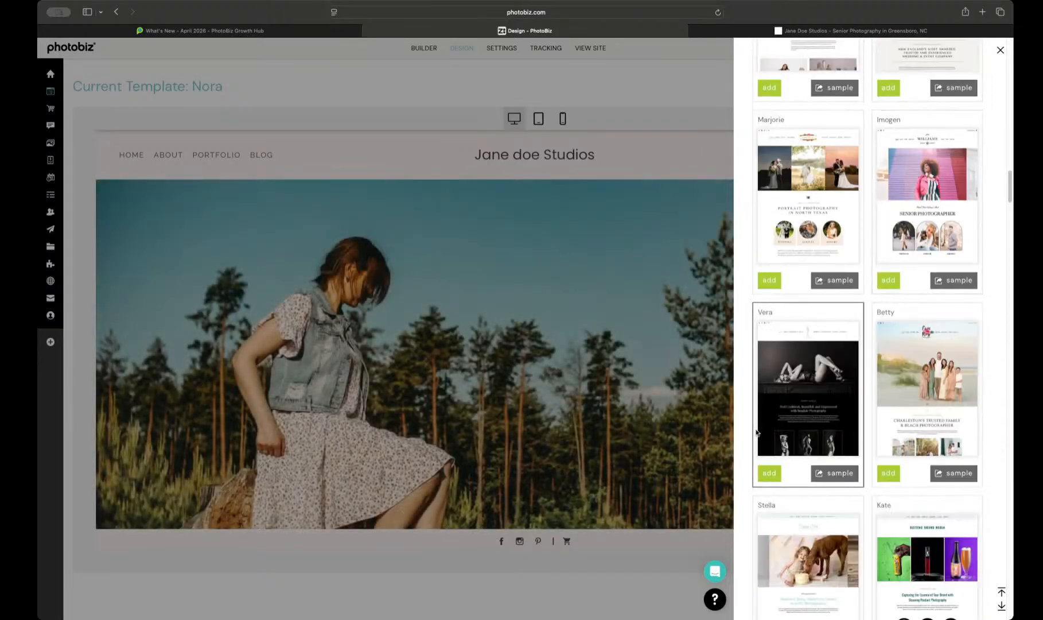
Step: Open the Vera template's sample site and look through its home page down to the recent blog posts
left_click(822, 474)
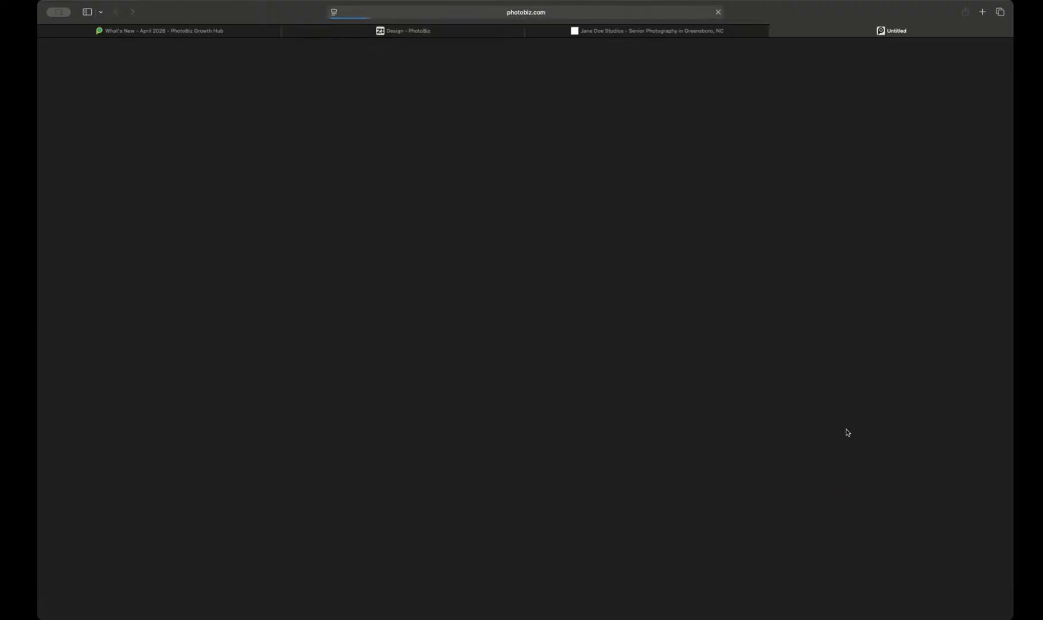
scroll(609, 245, "down", 1)
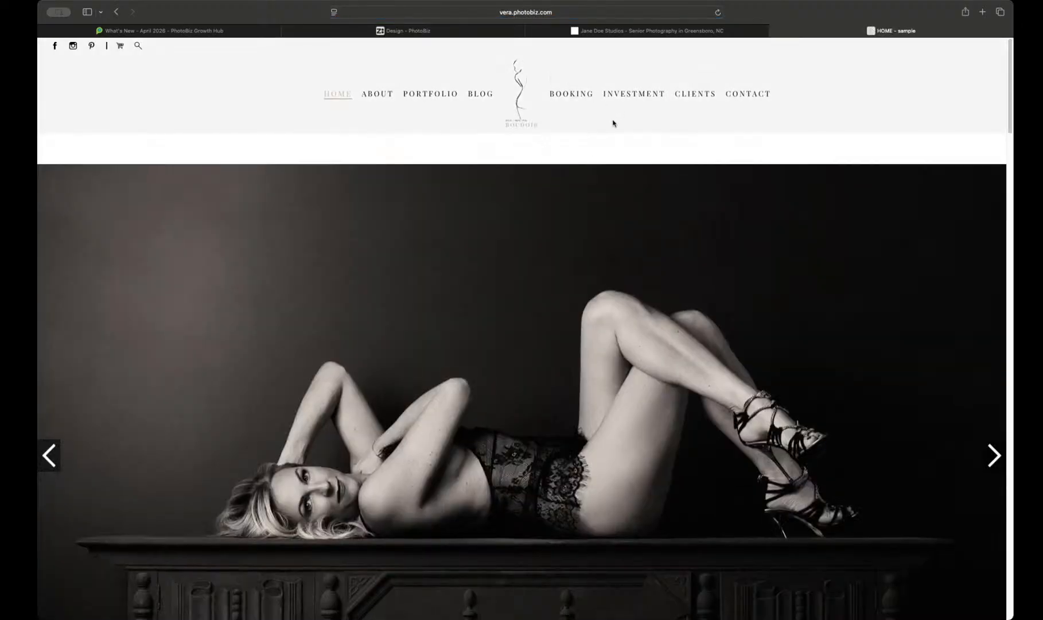
scroll(613, 123, "down", 15)
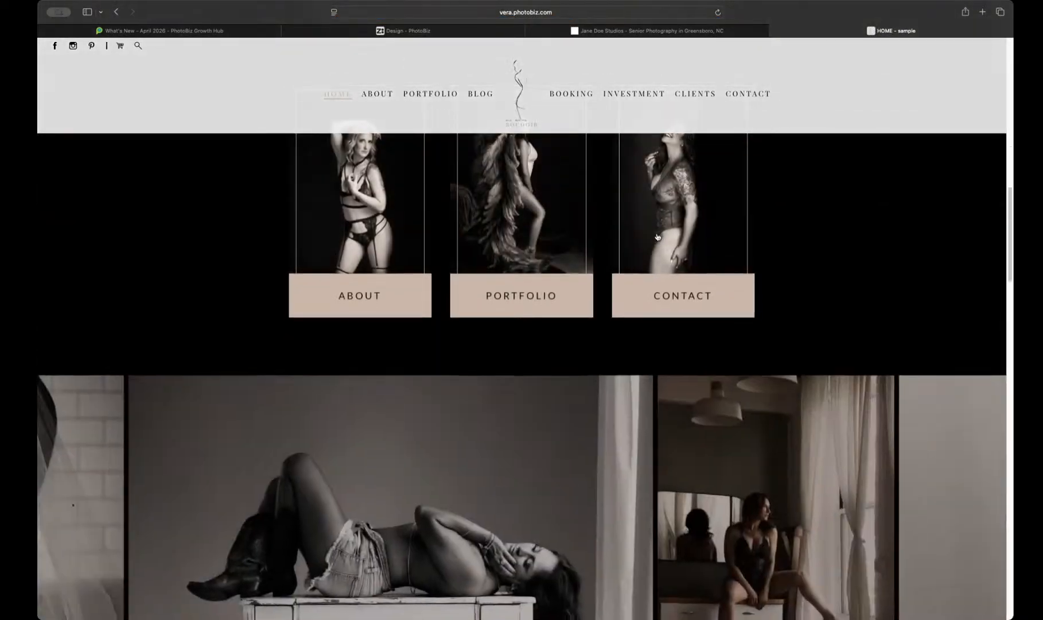
scroll(657, 237, "down", 20)
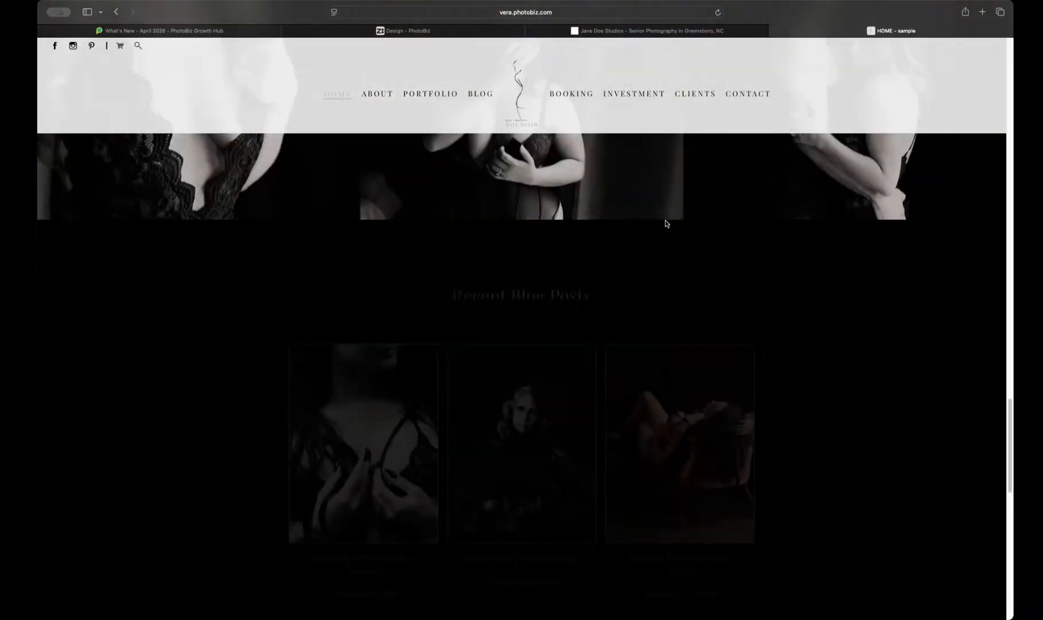
Step: Close the Vera sample site and add the Vera template to the account with the Use New Template Settings option
left_click(774, 31)
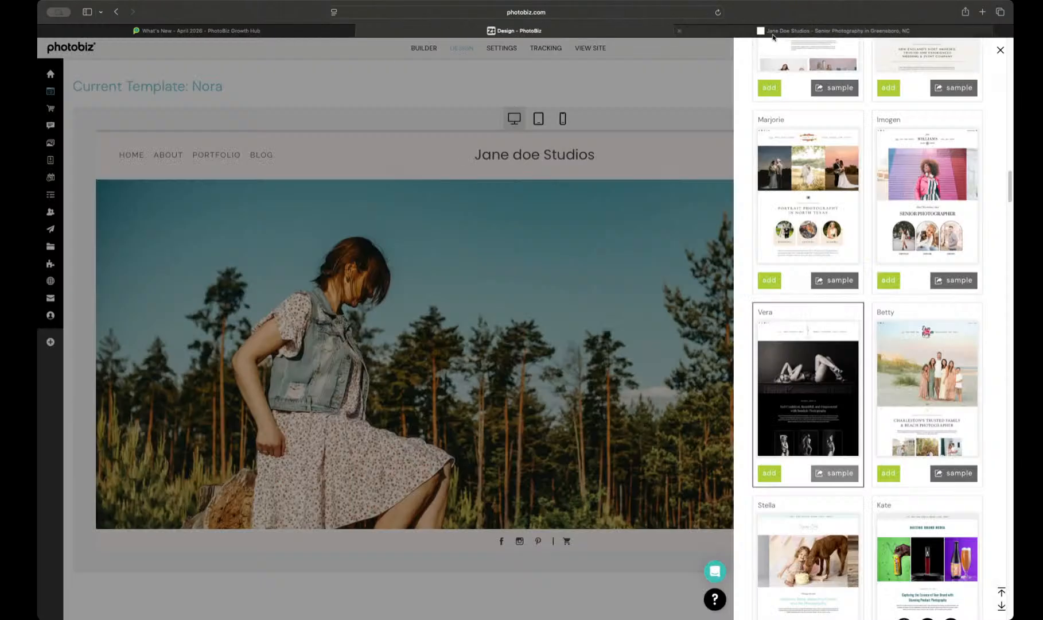
left_click(773, 475)
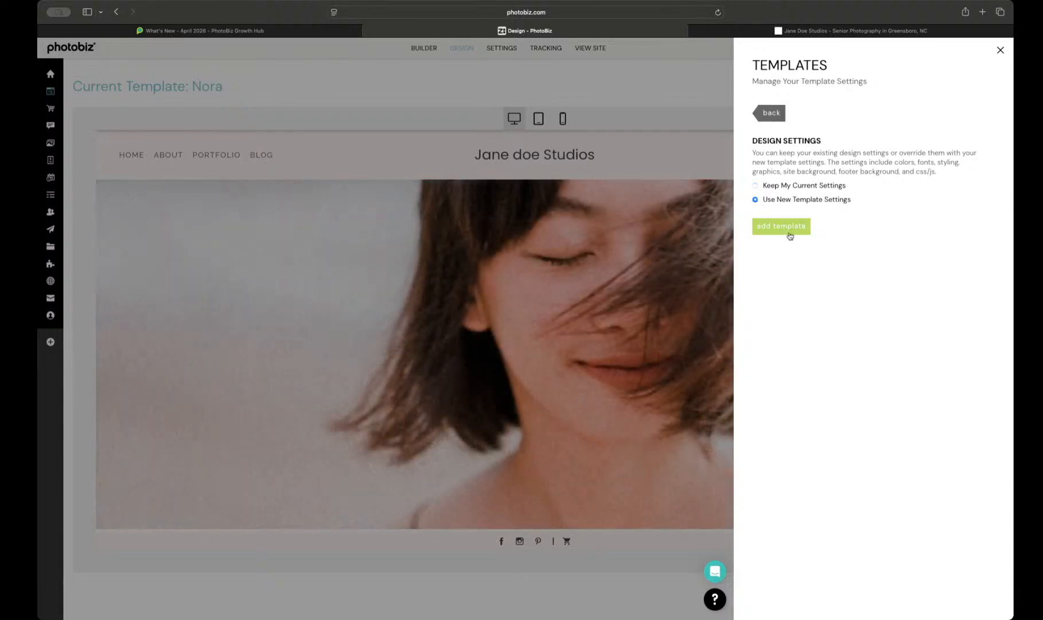
left_click(790, 236)
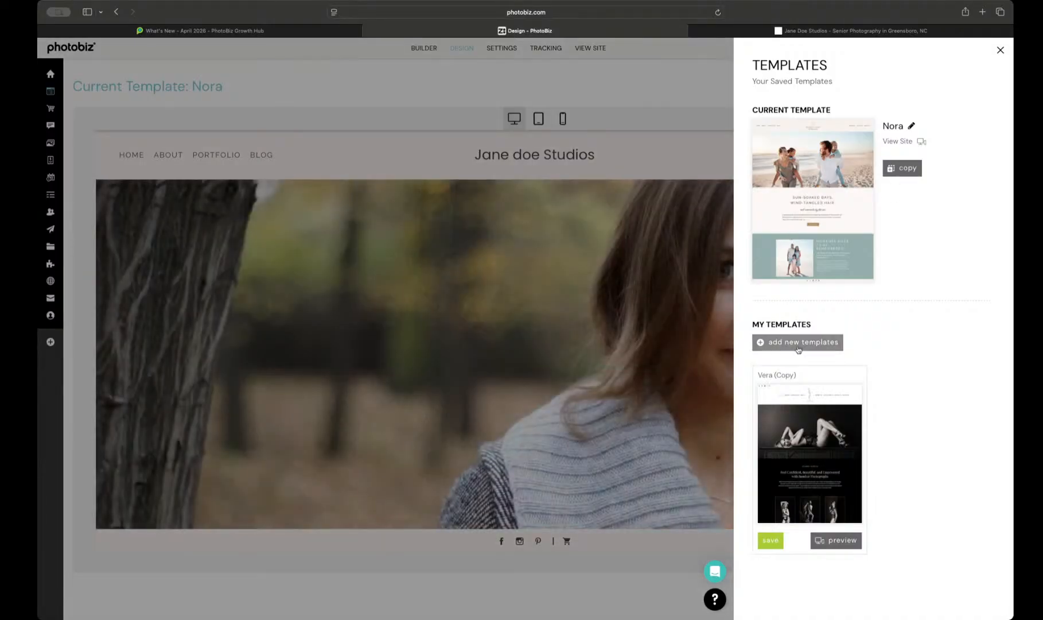
Step: Add a second copy of the Vera template from the new templates gallery, with the Keep My Current Settings option
left_click(796, 342)
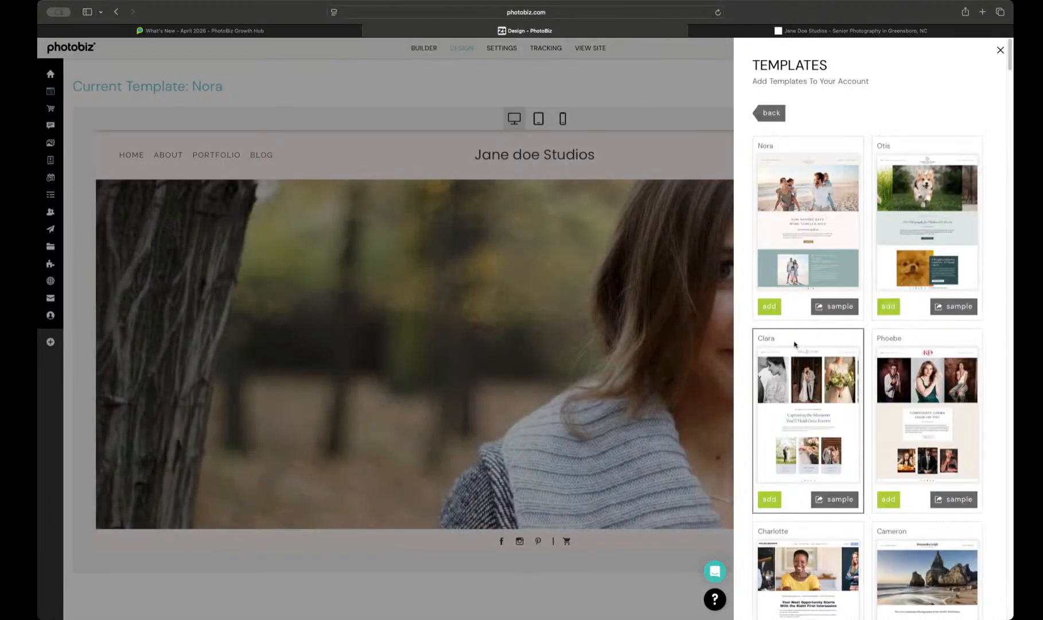
scroll(794, 344, "down", 15)
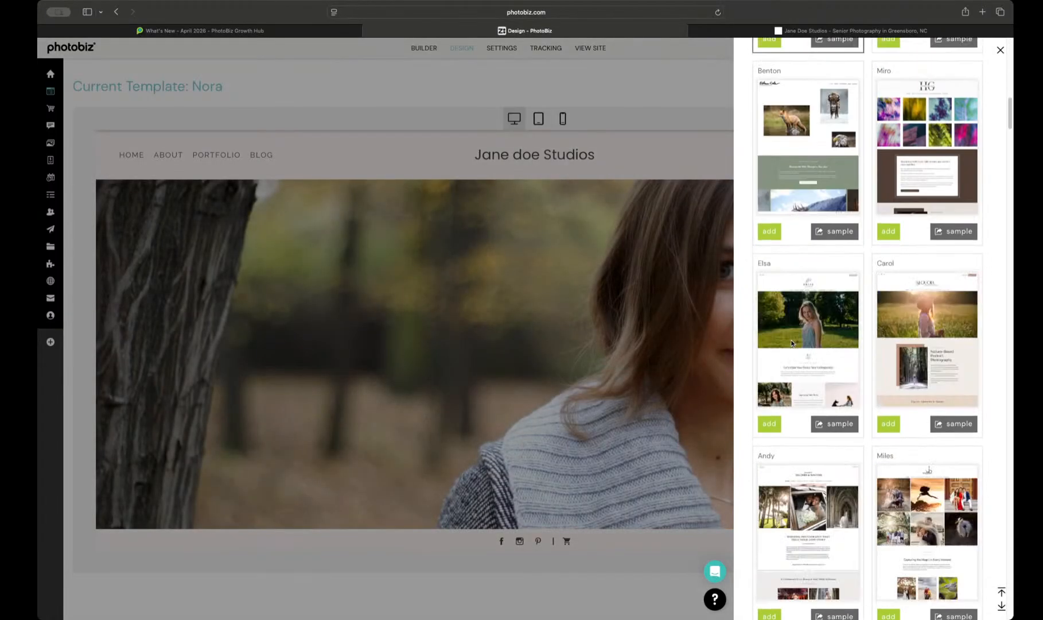
scroll(791, 343, "down", 15)
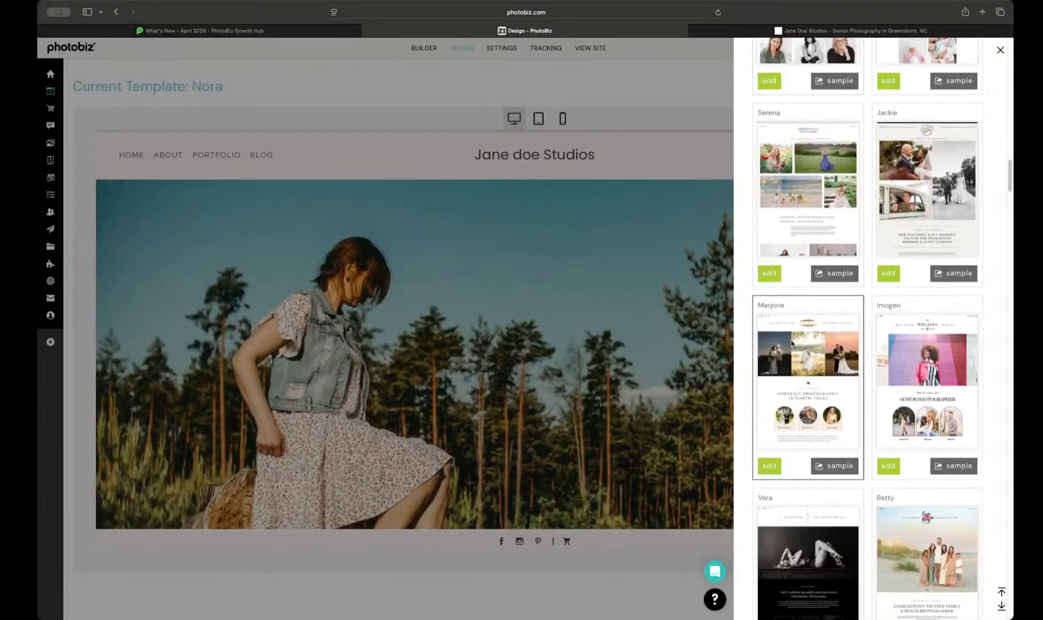
scroll(791, 343, "down", 10)
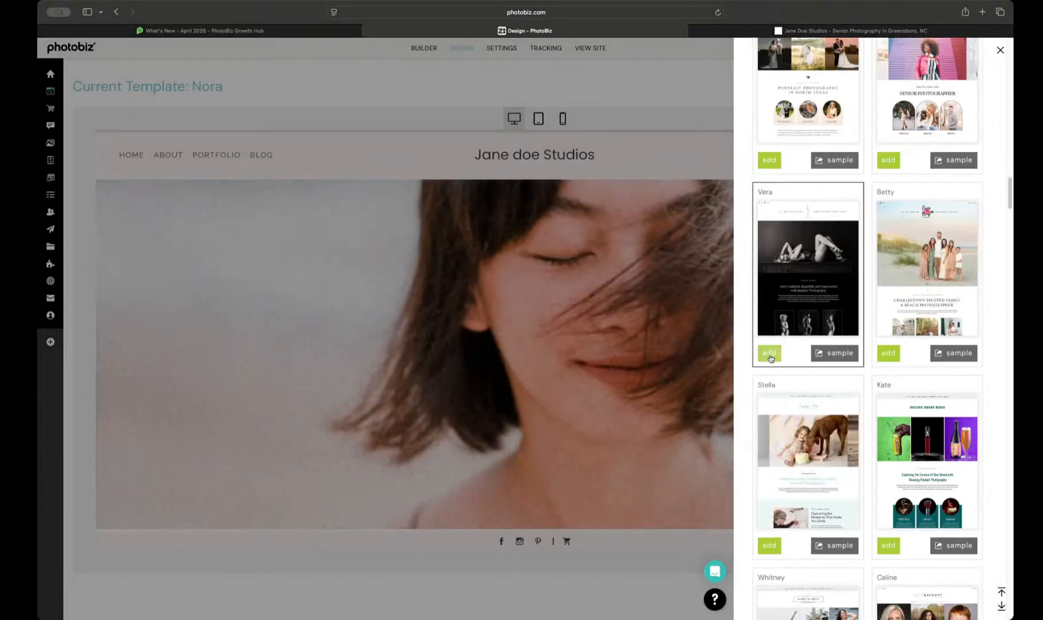
left_click(769, 353)
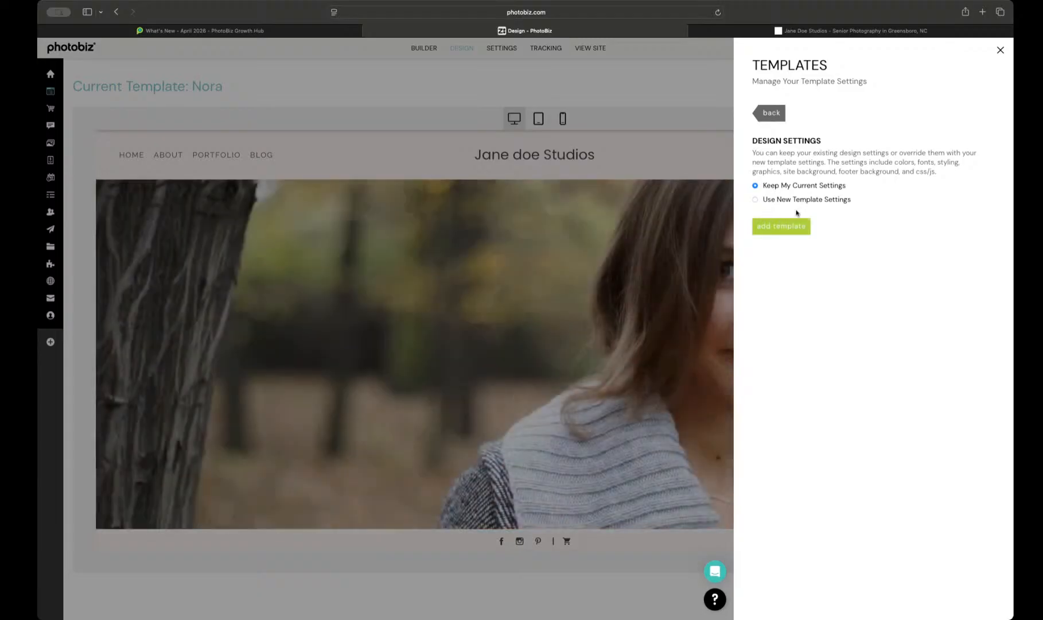
left_click(780, 227)
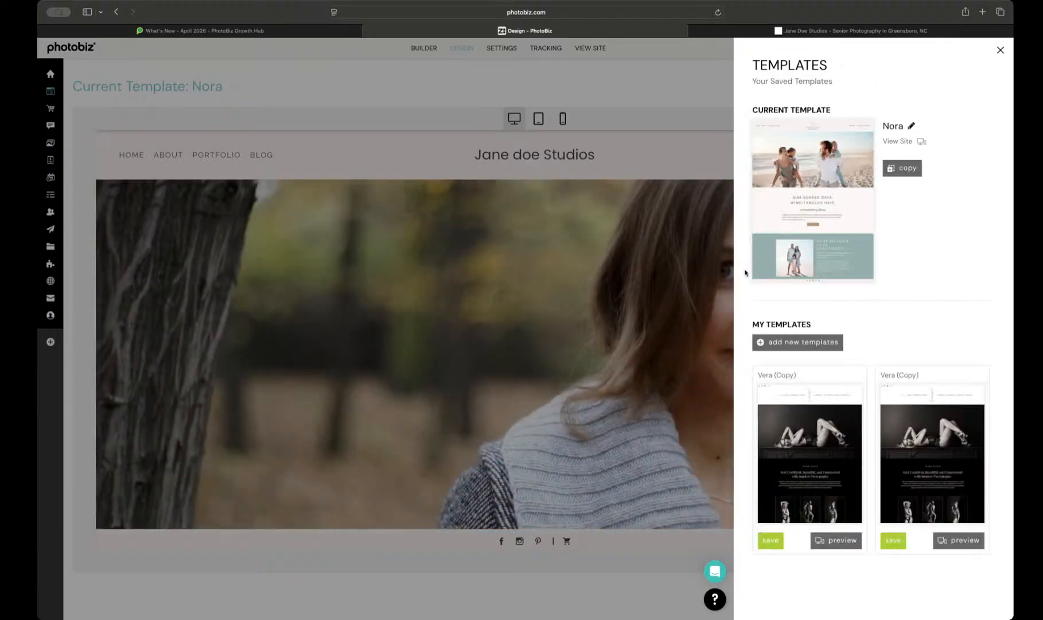
Step: Rename the Vera copy added with the current settings as "Vera 2" and save the change
mouse_move(853, 374)
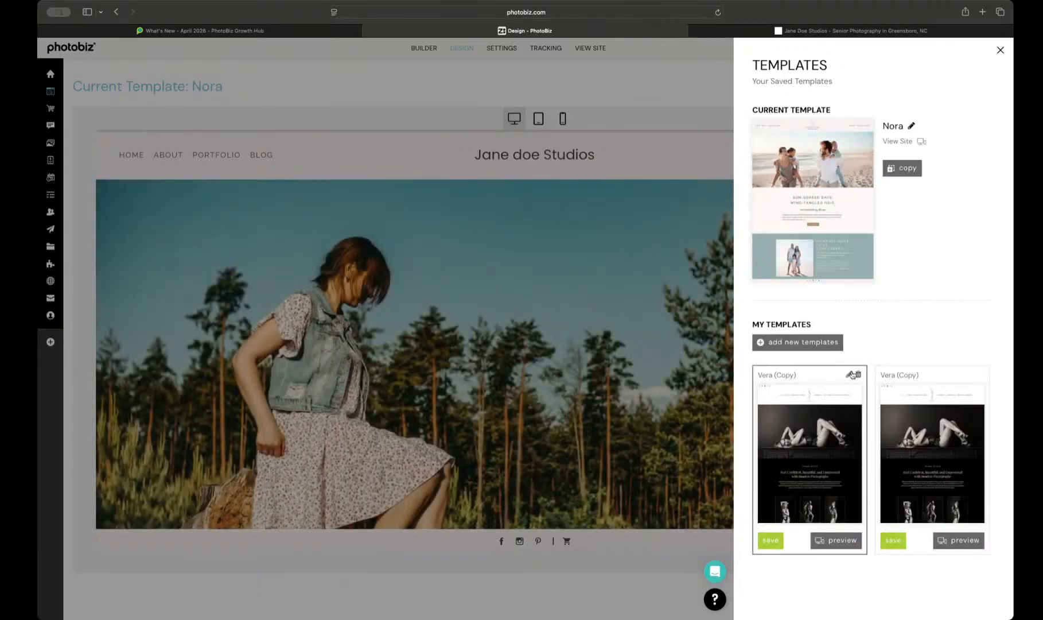
left_click(848, 375)
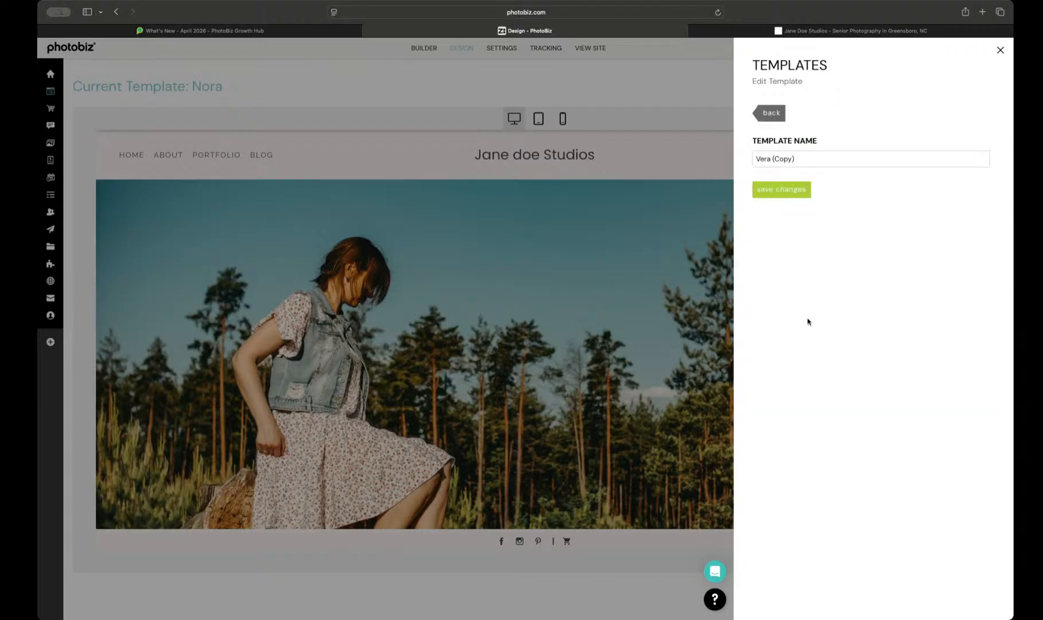
left_click_drag(772, 159, 821, 160)
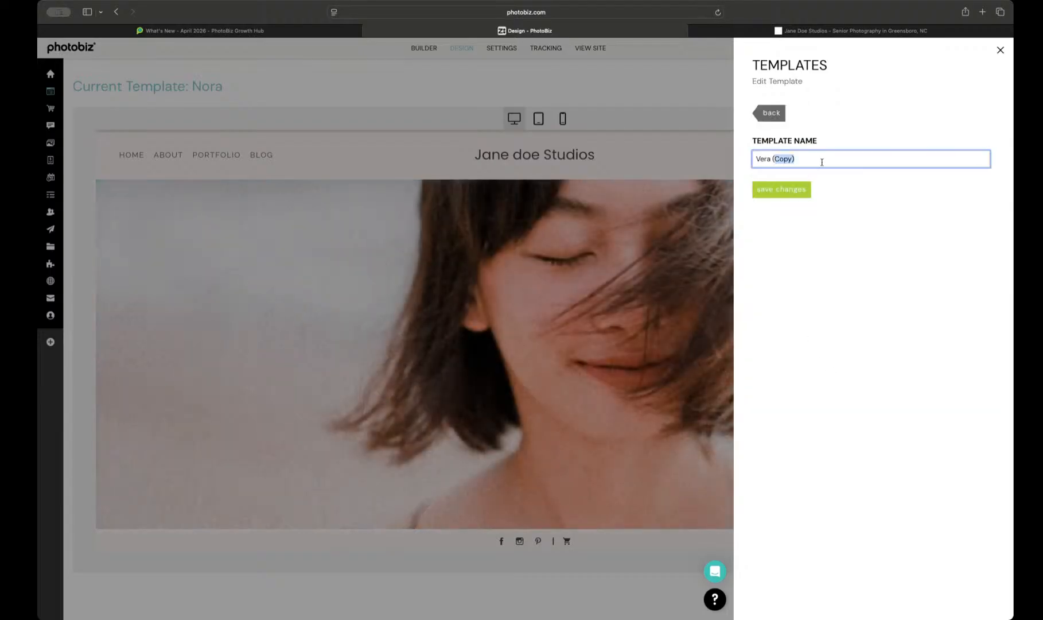
key("BackSpace")
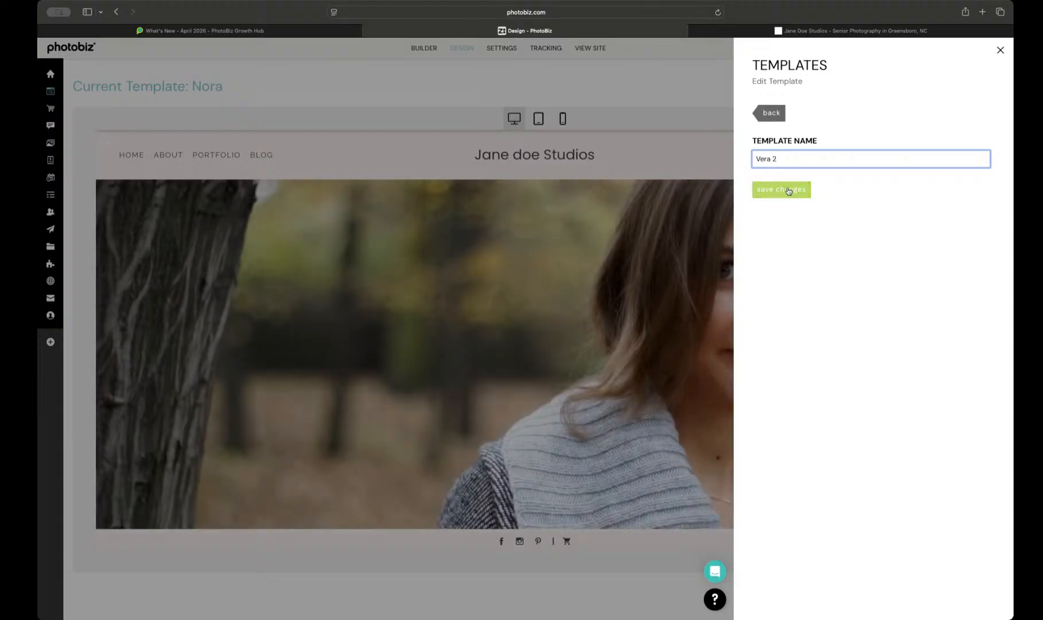
left_click(788, 191)
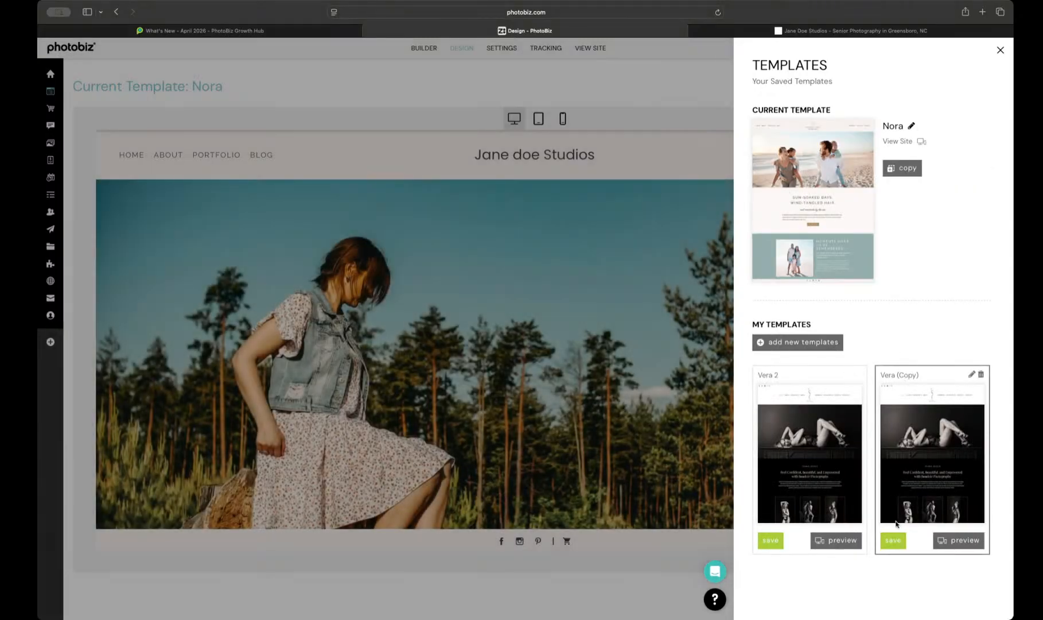
Step: Make the Vera (Copy) template the site's current template and close the template settings
left_click(893, 540)
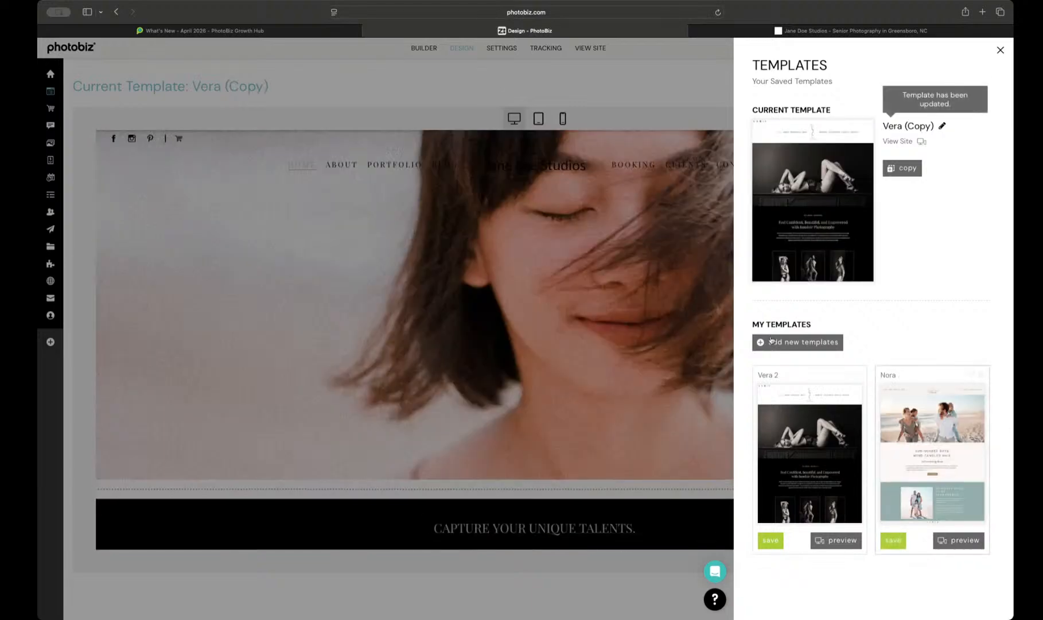
left_click(663, 280)
Step: Examine the home page preview in the Vera (Copy) template's own design settings, down to the session planning section and back
scroll(689, 361, "down", 3)
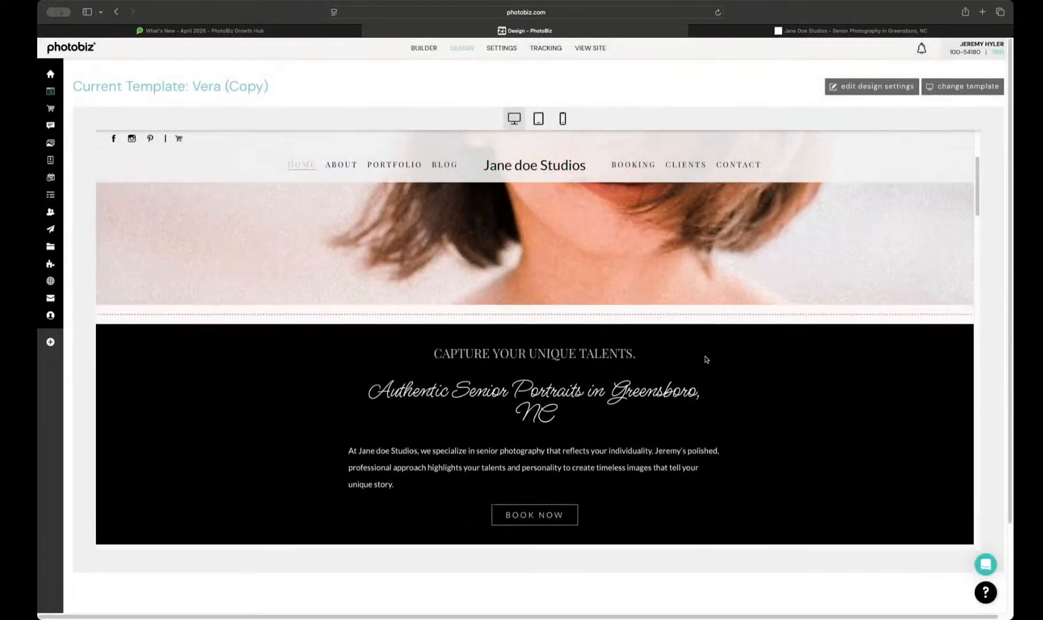
scroll(628, 406, "down", 5)
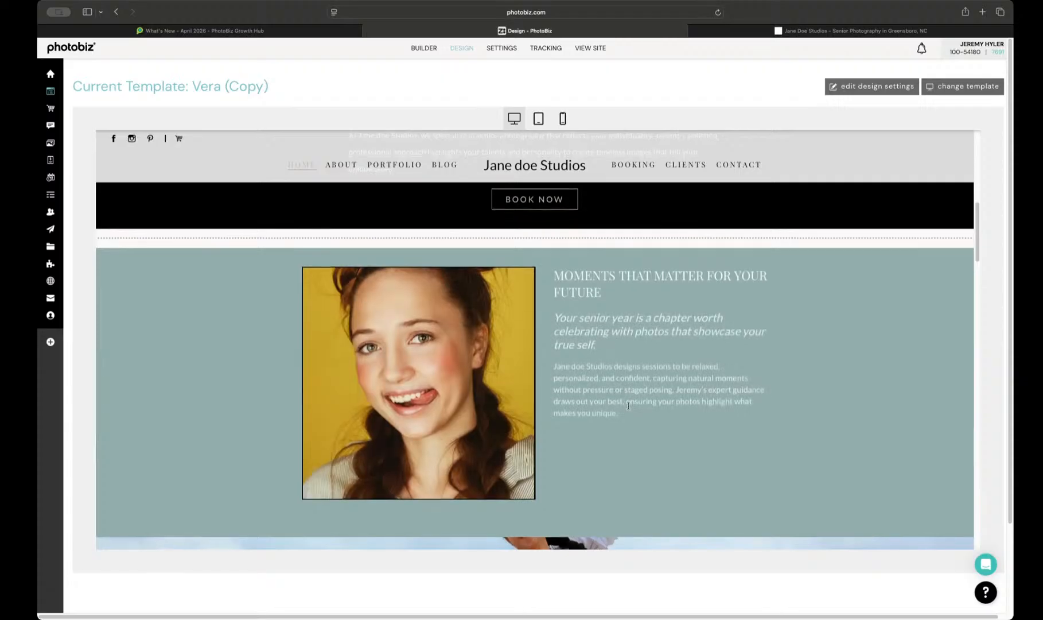
scroll(637, 410, "down", 4)
scroll(639, 417, "down", 2)
scroll(628, 396, "up", 3)
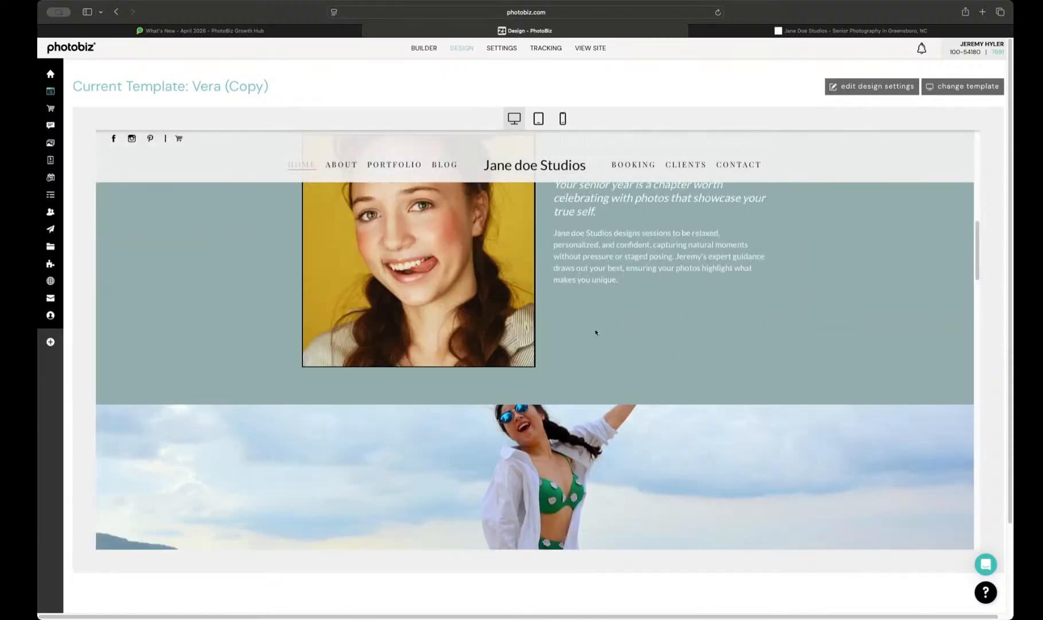
scroll(596, 332, "up", 2)
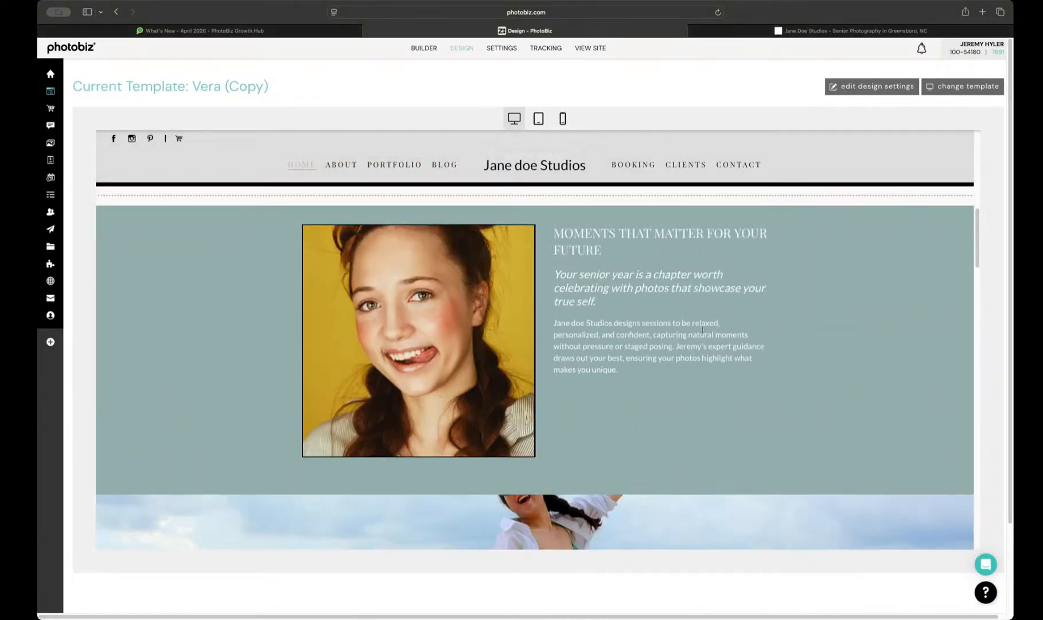
scroll(700, 406, "down", 10)
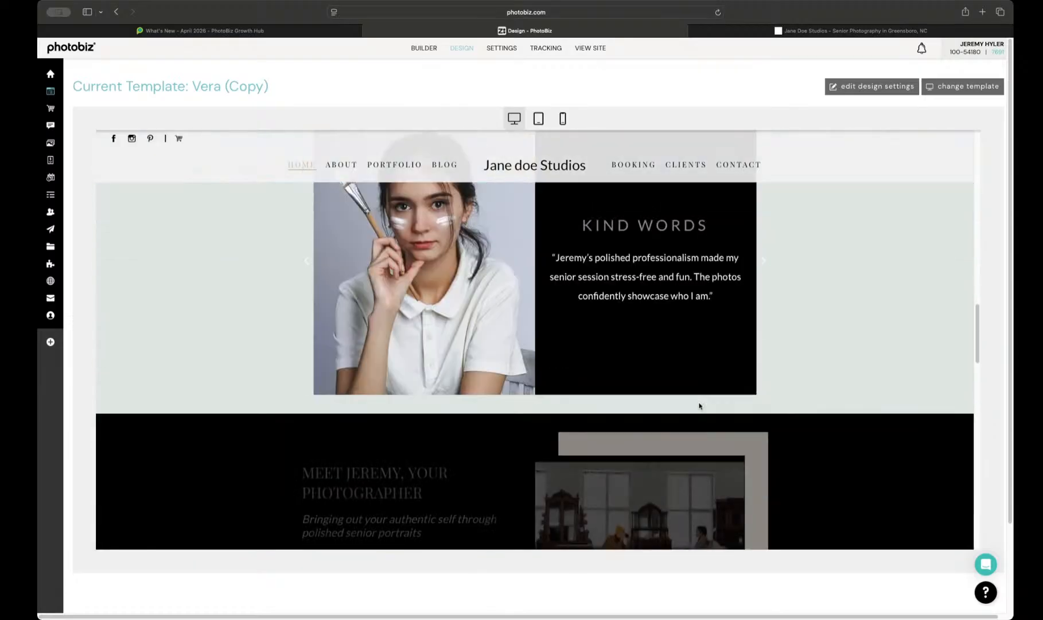
scroll(675, 404, "down", 5)
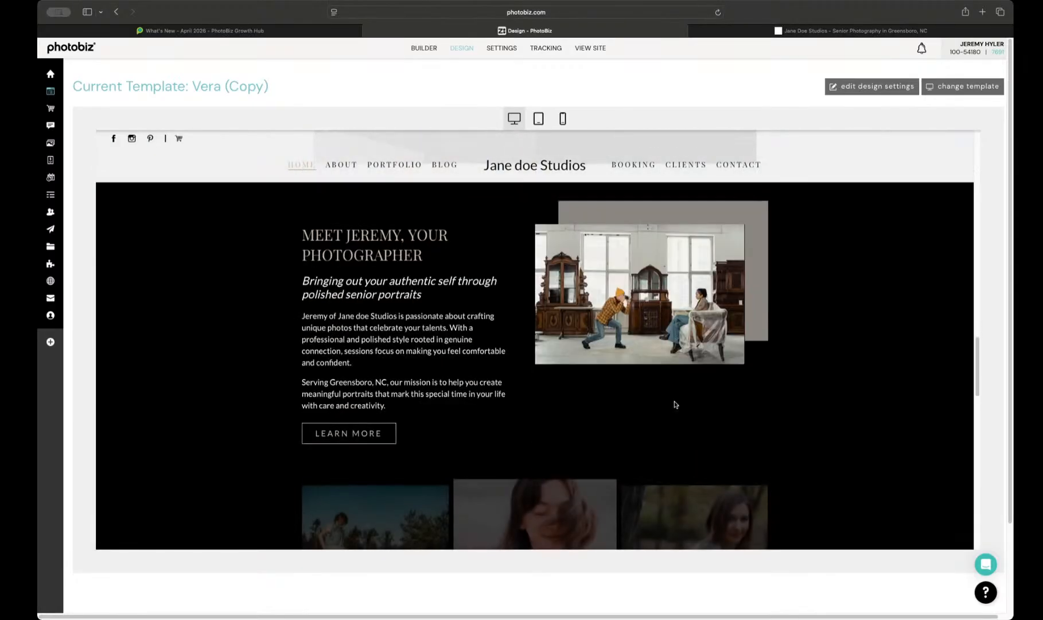
scroll(674, 404, "down", 10)
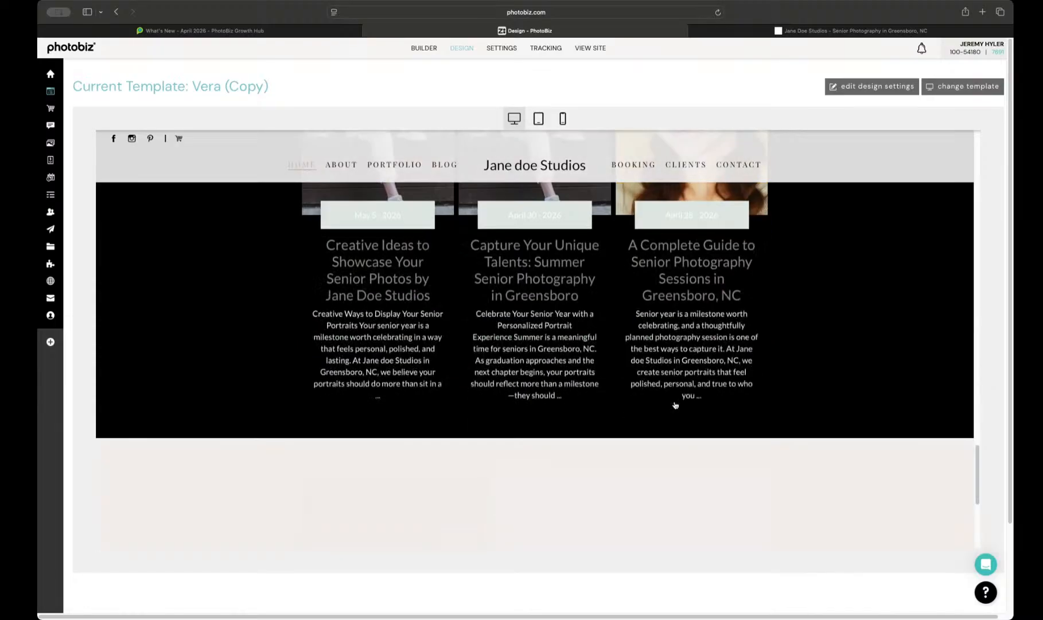
scroll(692, 410, "down", 5)
scroll(681, 424, "up", 1)
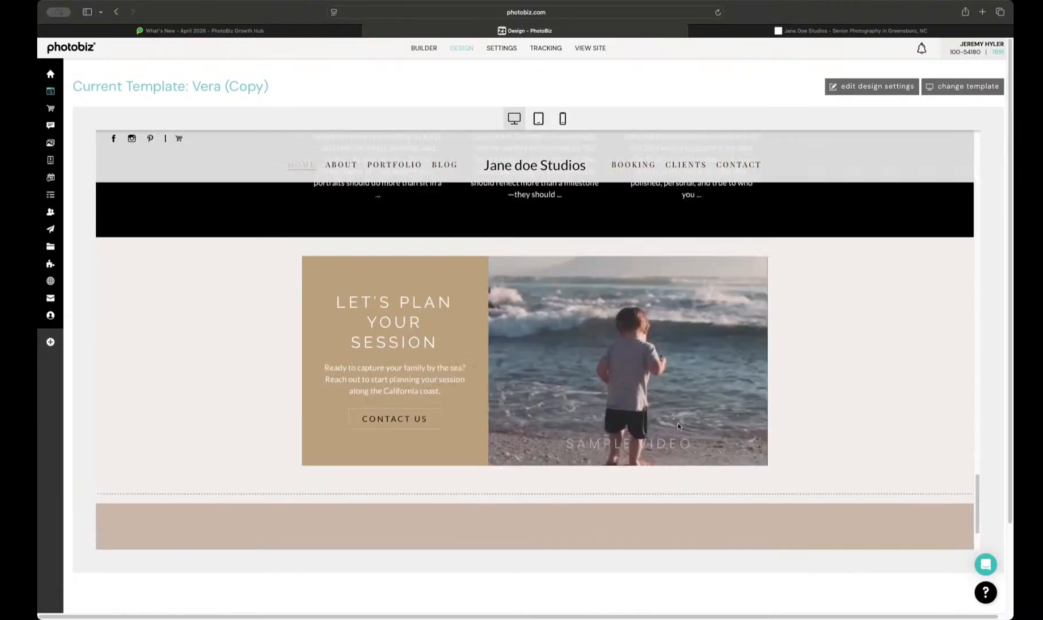
scroll(679, 425, "up", 20)
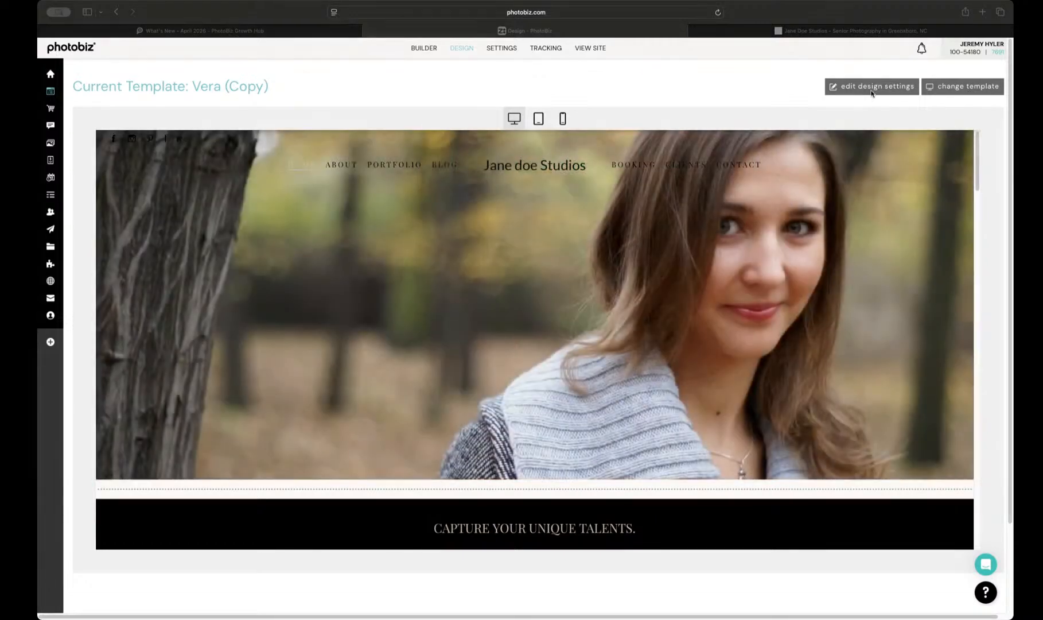
Step: Change the site's current template to Vera 2 and close the template settings
left_click(926, 87)
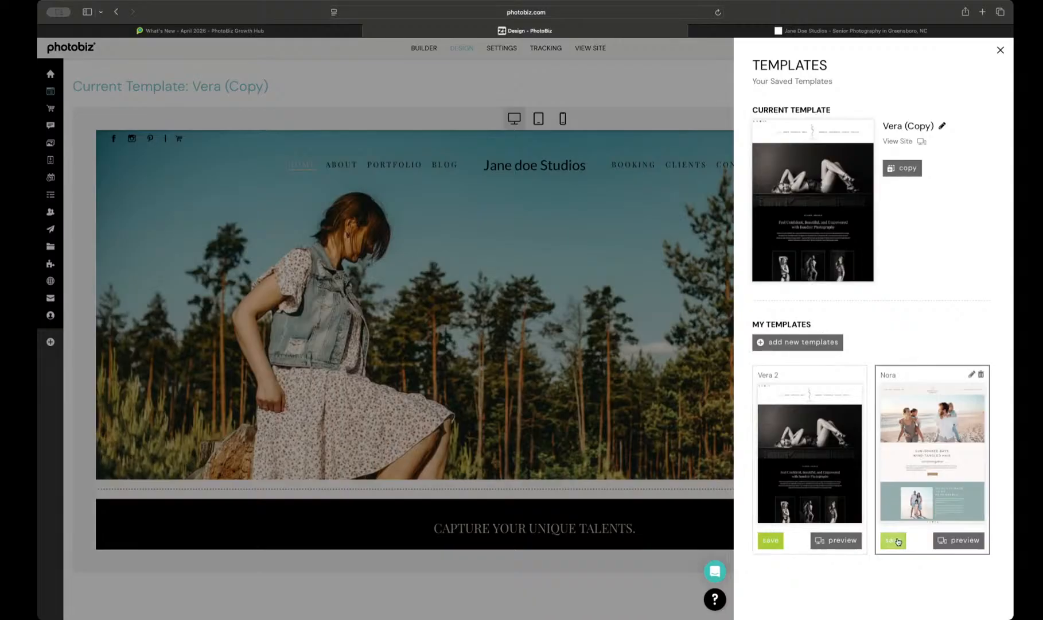
left_click(769, 543)
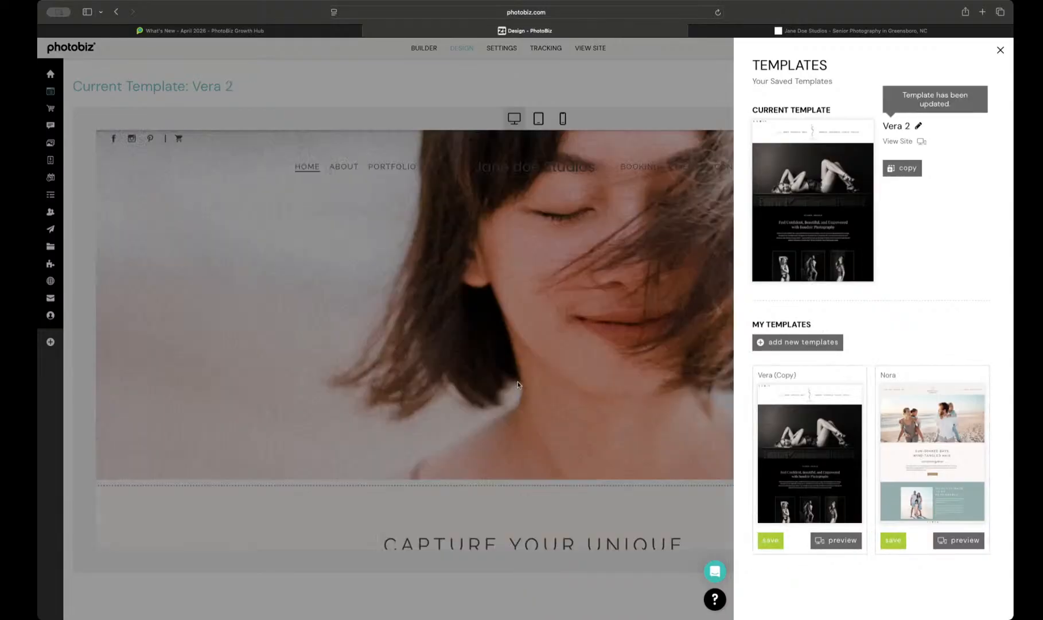
left_click(518, 385)
Step: Examine the home page preview in the Vera 2 template with the kept design settings, down to the session planning section and back
scroll(556, 424, "down", 10)
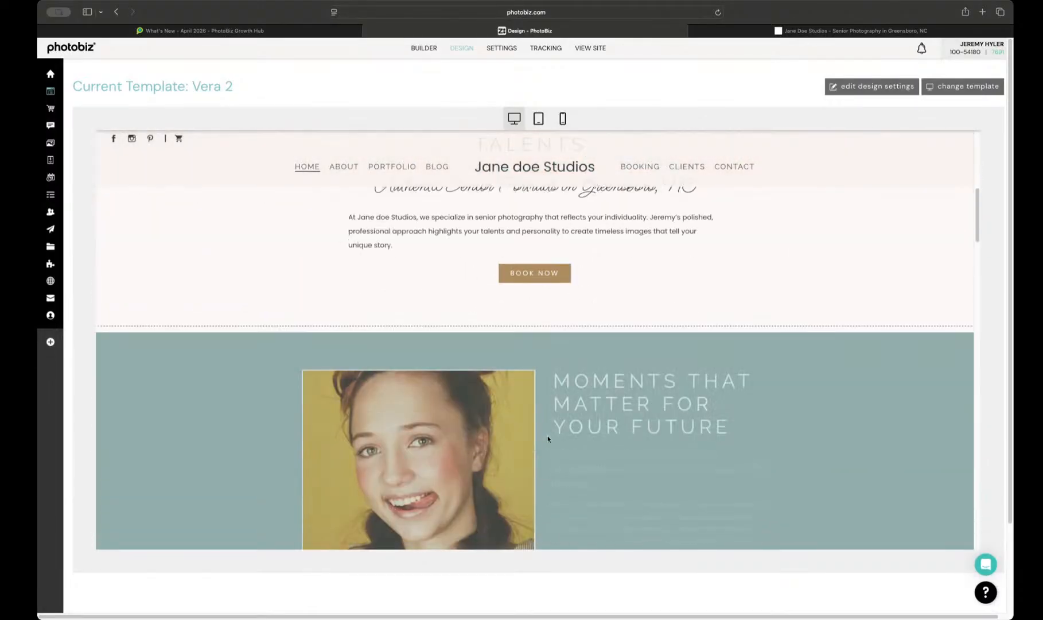
scroll(547, 438, "down", 10)
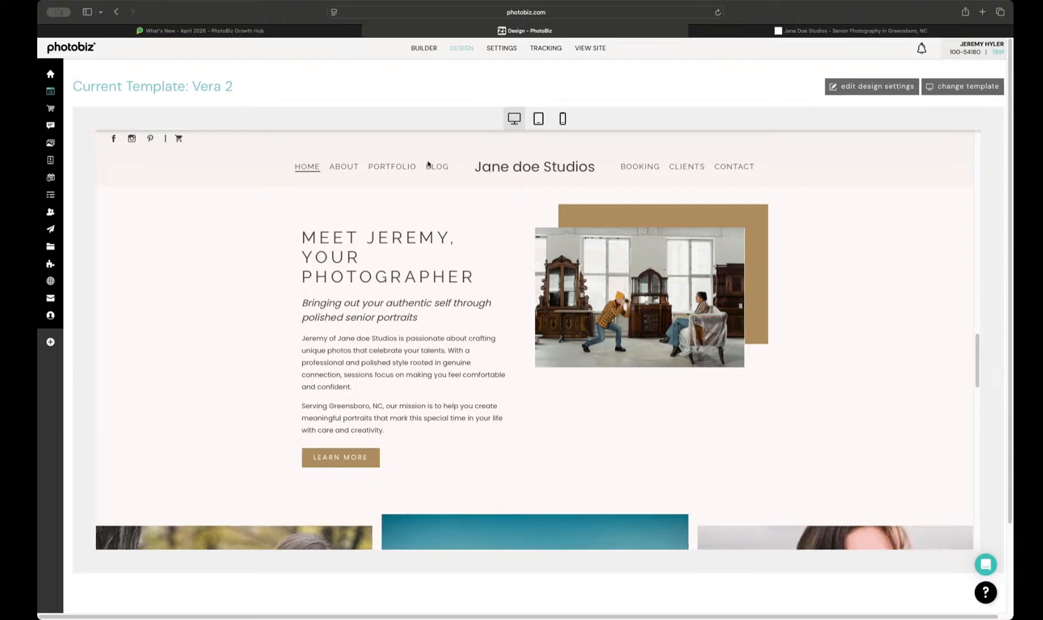
scroll(403, 163, "down", 1)
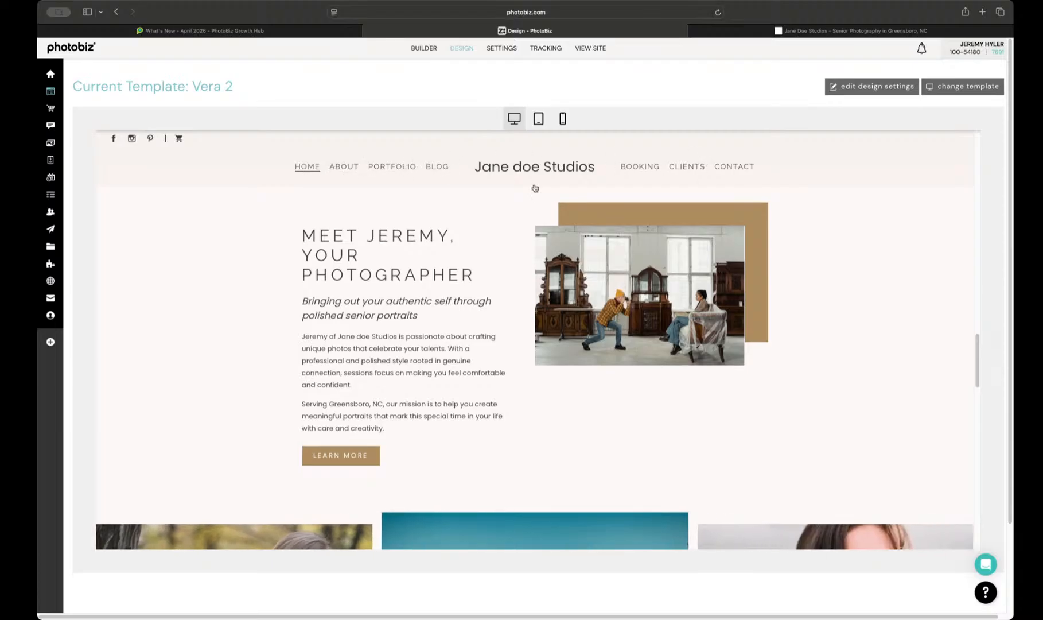
scroll(535, 188, "down", 10)
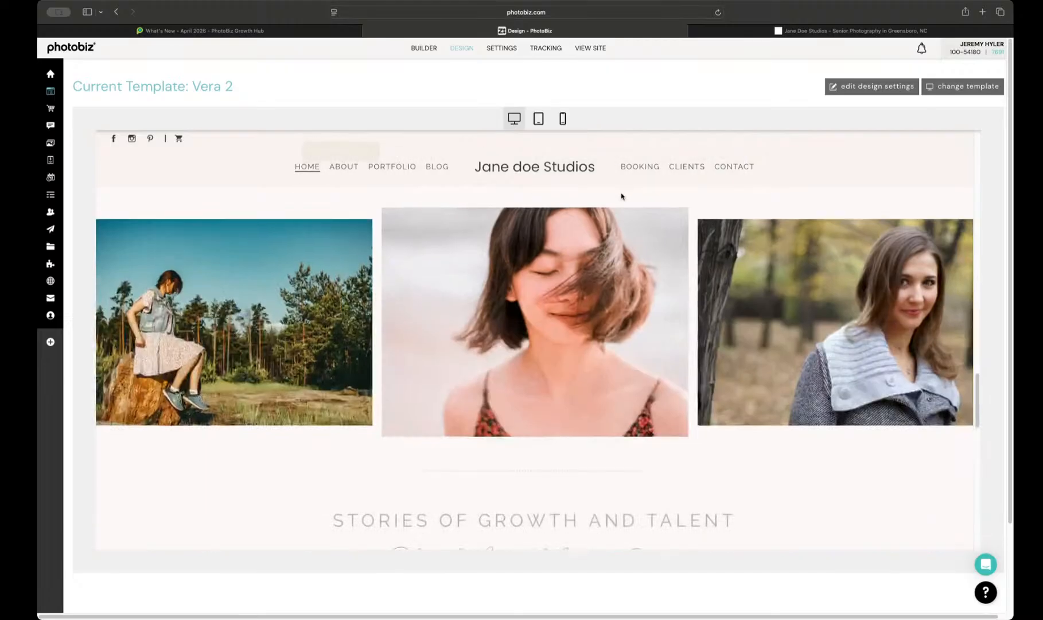
scroll(621, 196, "down", 12)
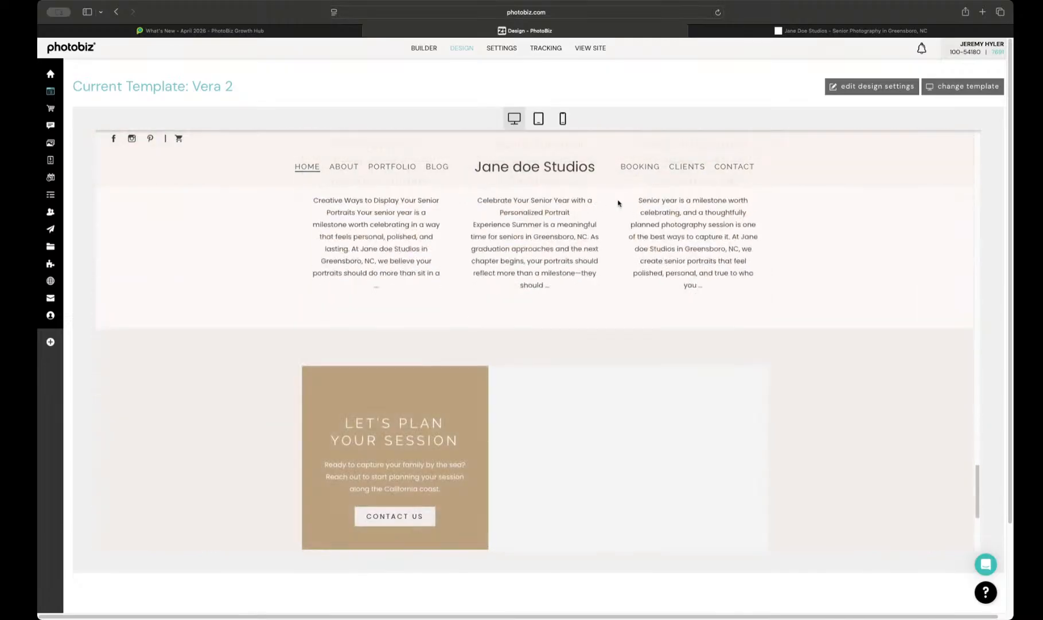
scroll(618, 202, "down", 3)
scroll(618, 203, "up", 15)
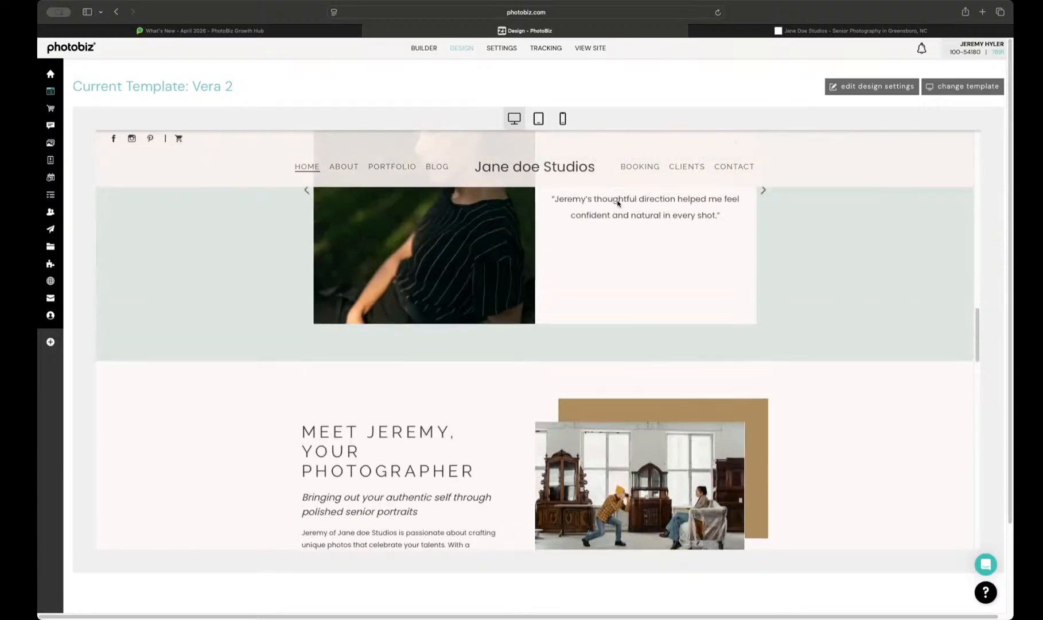
scroll(618, 202, "up", 10)
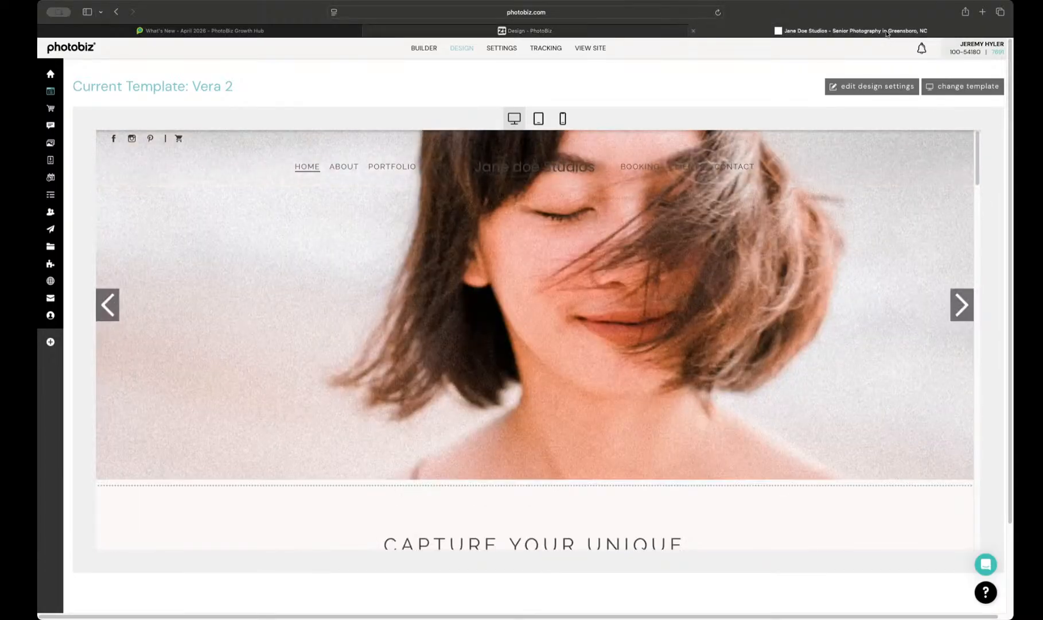
Step: Switch to the live Jane doe Studios site, reload it and check its home page in the new template
left_click(887, 33)
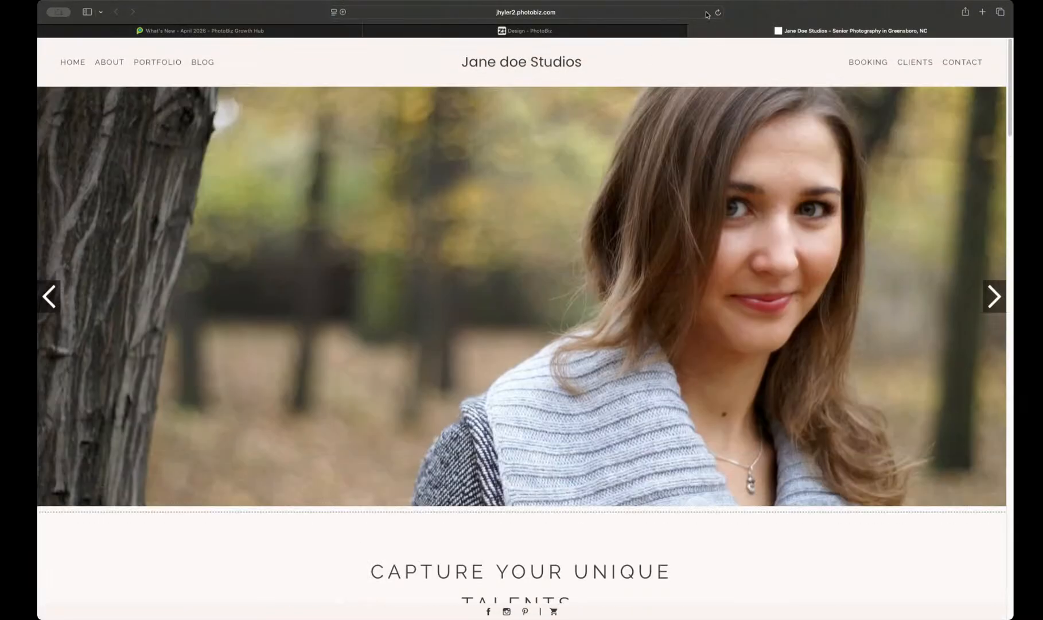
left_click(718, 14)
scroll(456, 232, "down", 15)
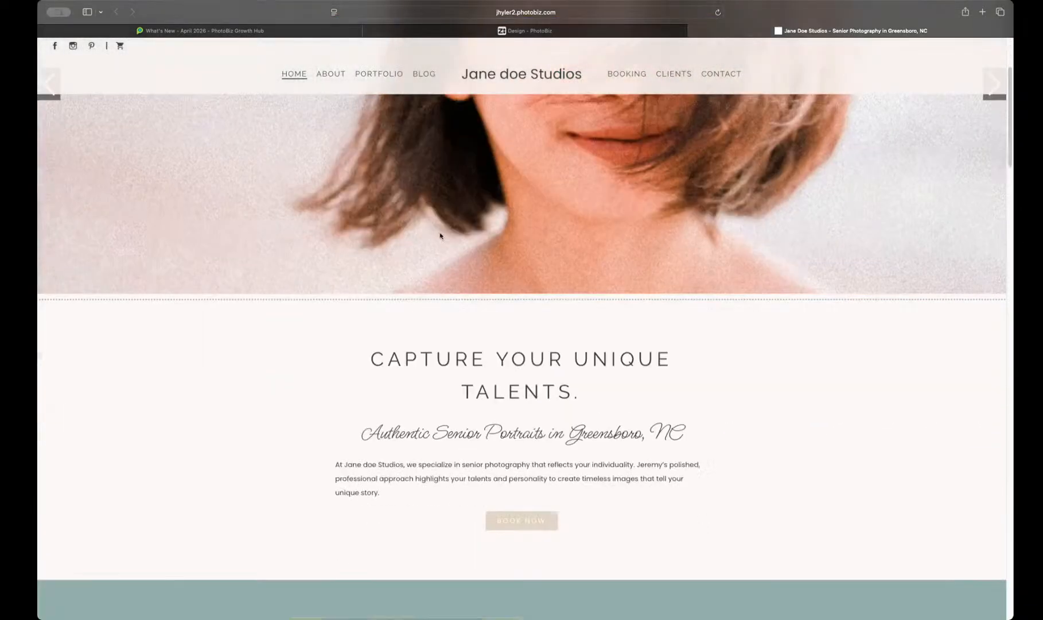
Step: Examine the rest of the live Jane doe Studios home page down to the blog stories section
scroll(440, 235, "down", 15)
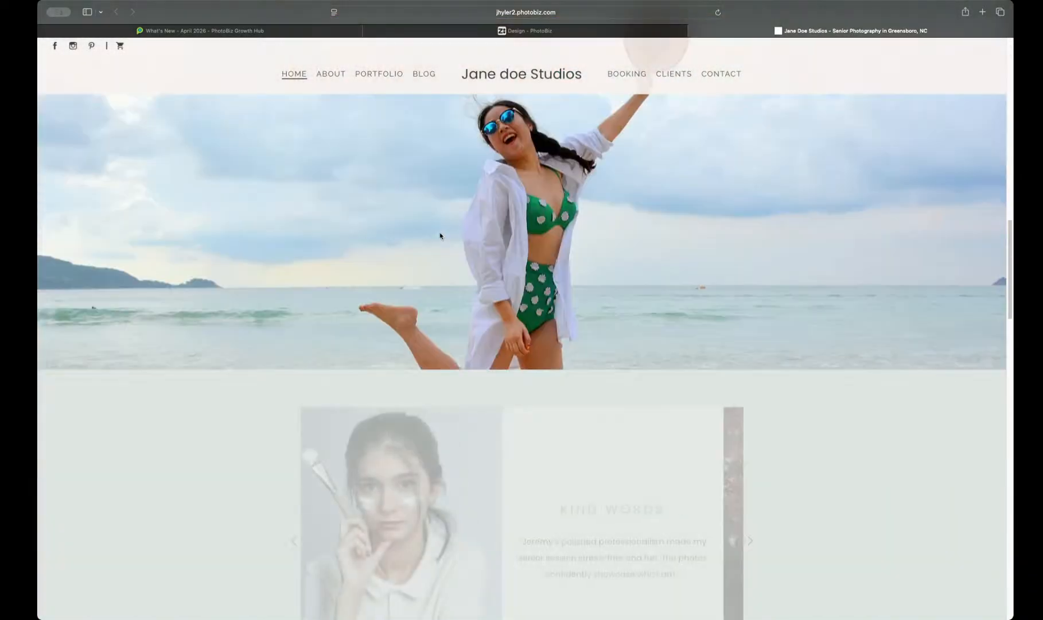
scroll(440, 233, "down", 10)
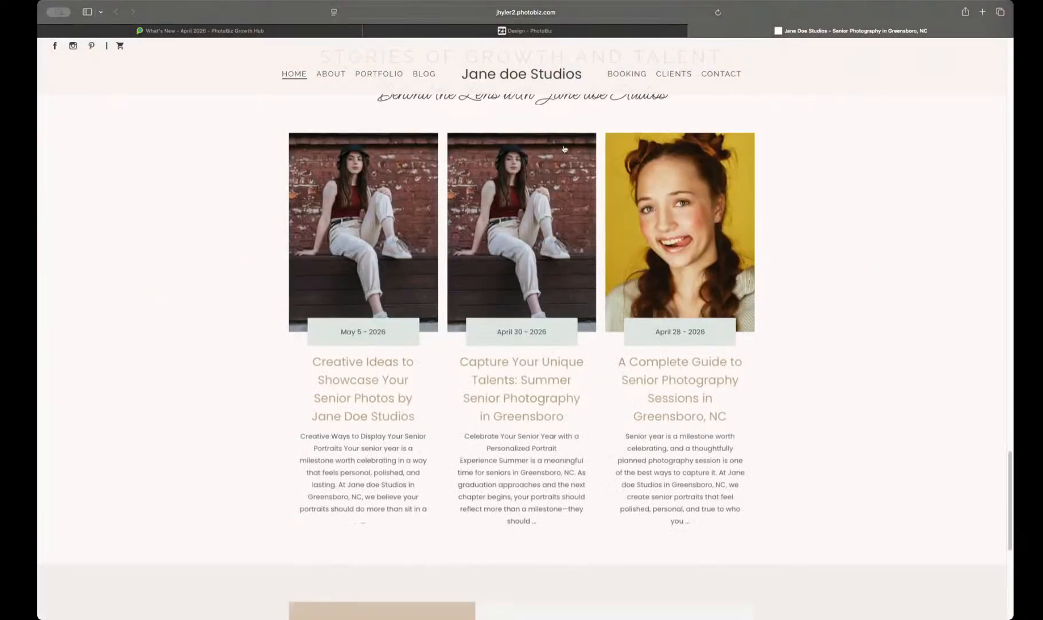
Step: Return to the PhotoBiz design page and change the site's current template to Vera (Copy)
left_click(553, 34)
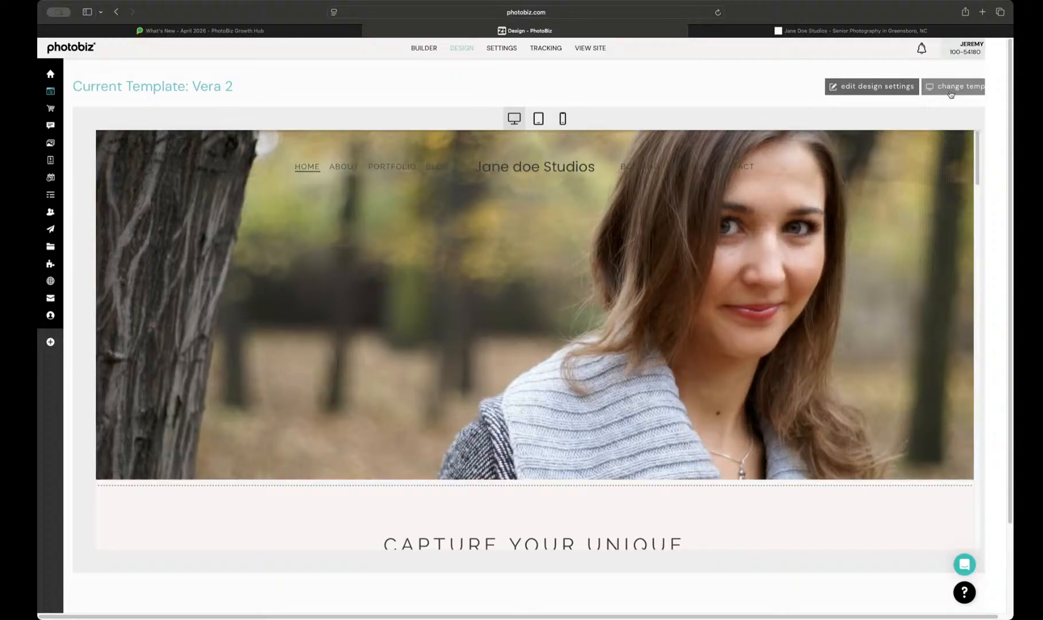
left_click(951, 87)
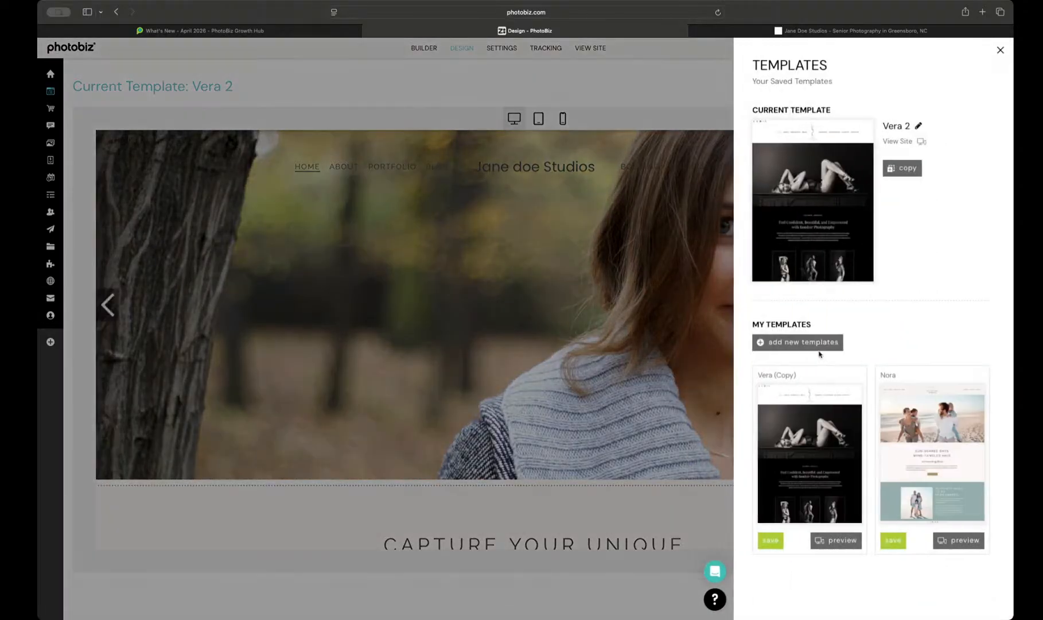
left_click(768, 542)
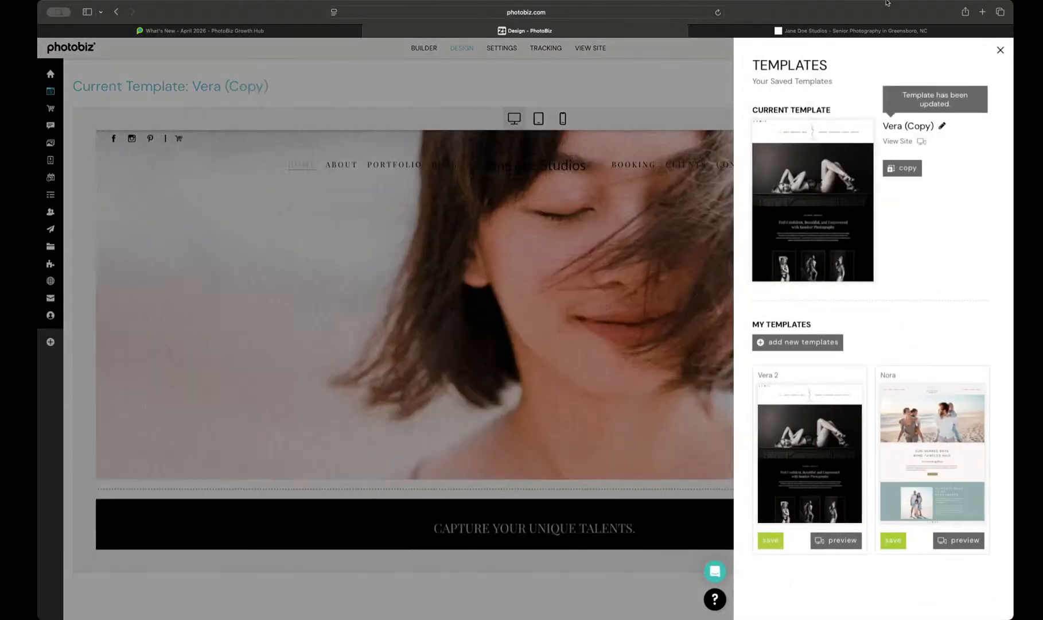
Step: Switch to the live Jane doe Studios site, reload it and check its home page in the Vera (Copy) design
left_click(870, 32)
left_click(713, 15)
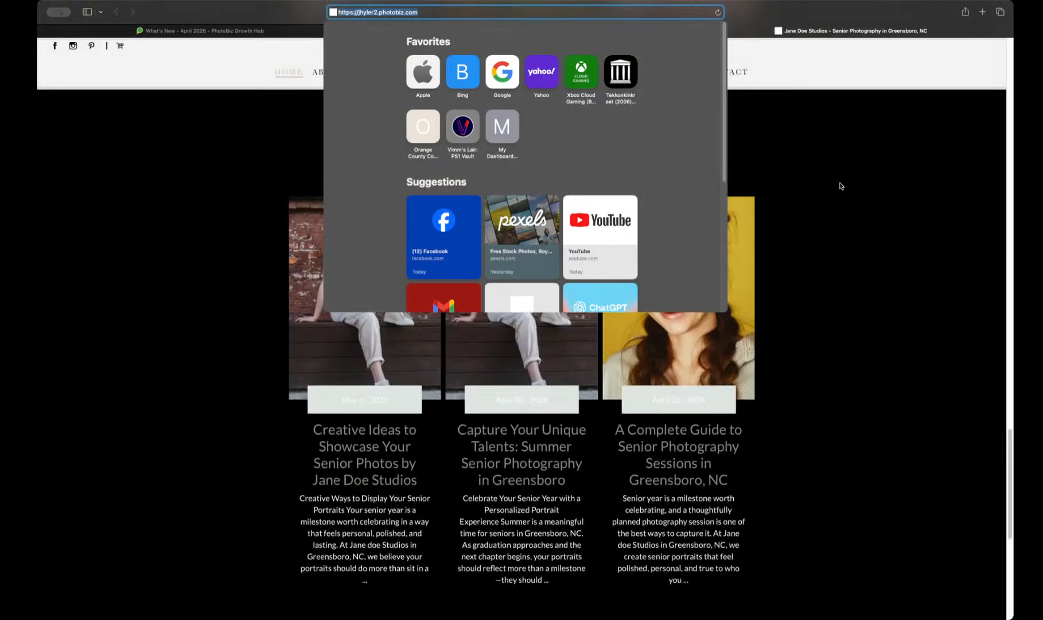
scroll(840, 185, "up", 10)
scroll(840, 186, "up", 15)
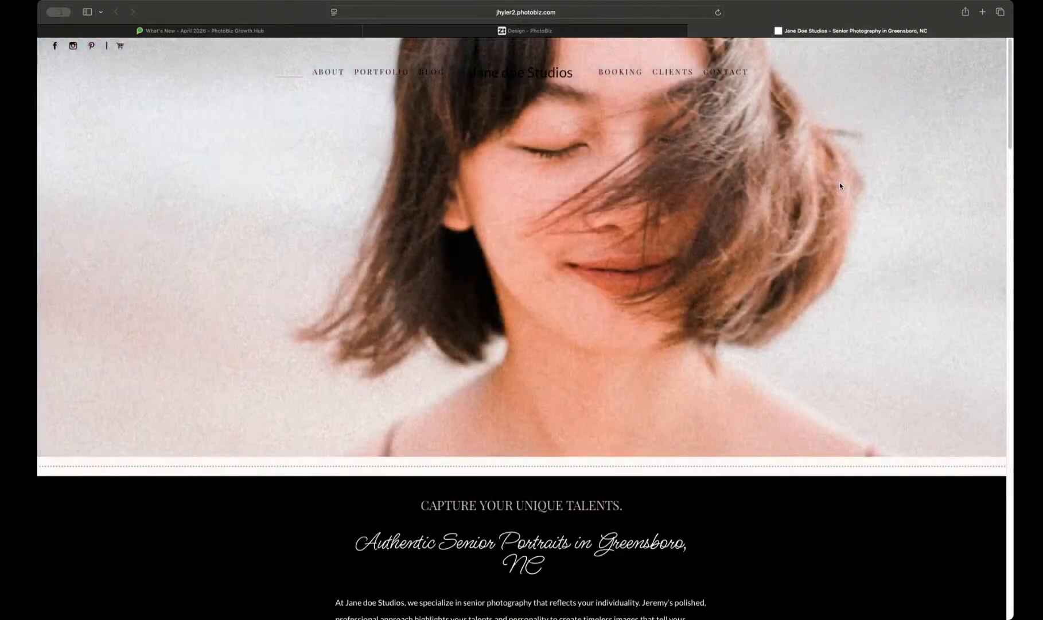
Step: Return to the saved templates, view the copy form for the current template and leave it without creating a copy
left_click(637, 32)
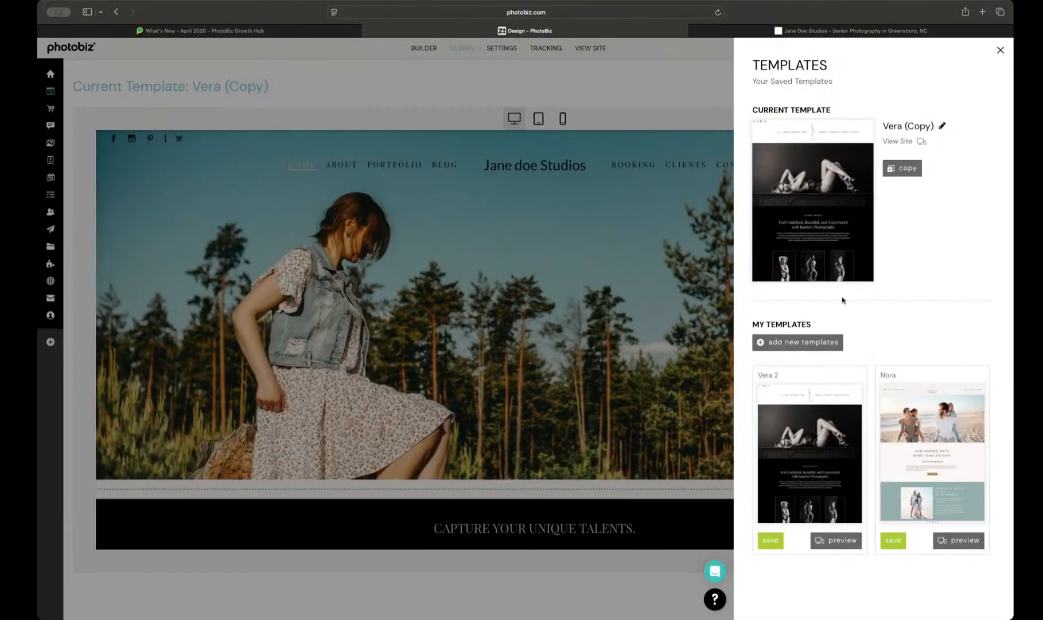
left_click(917, 170)
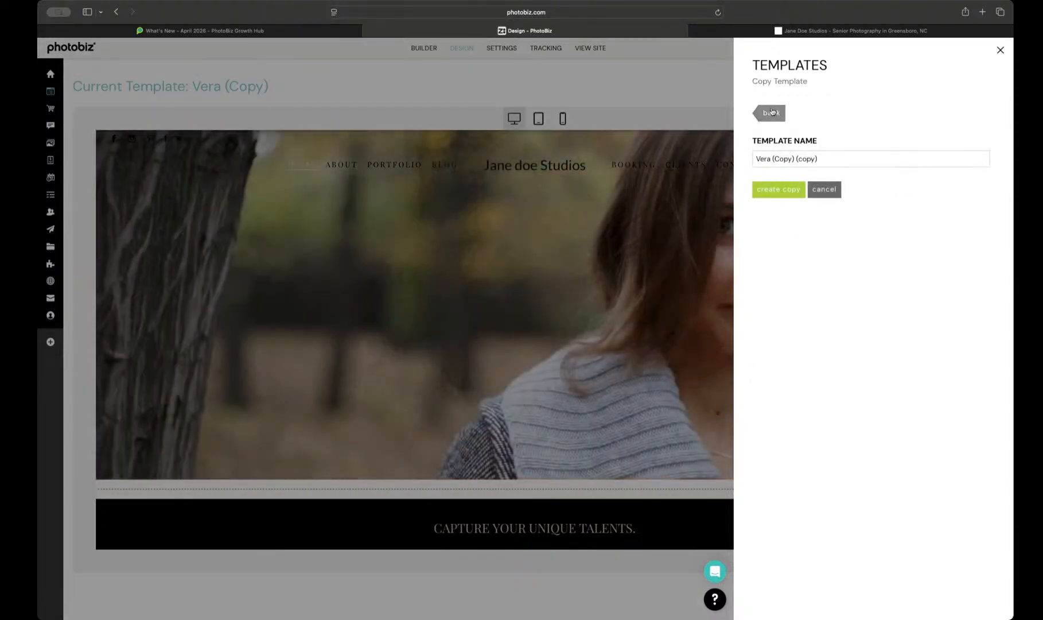
left_click(772, 116)
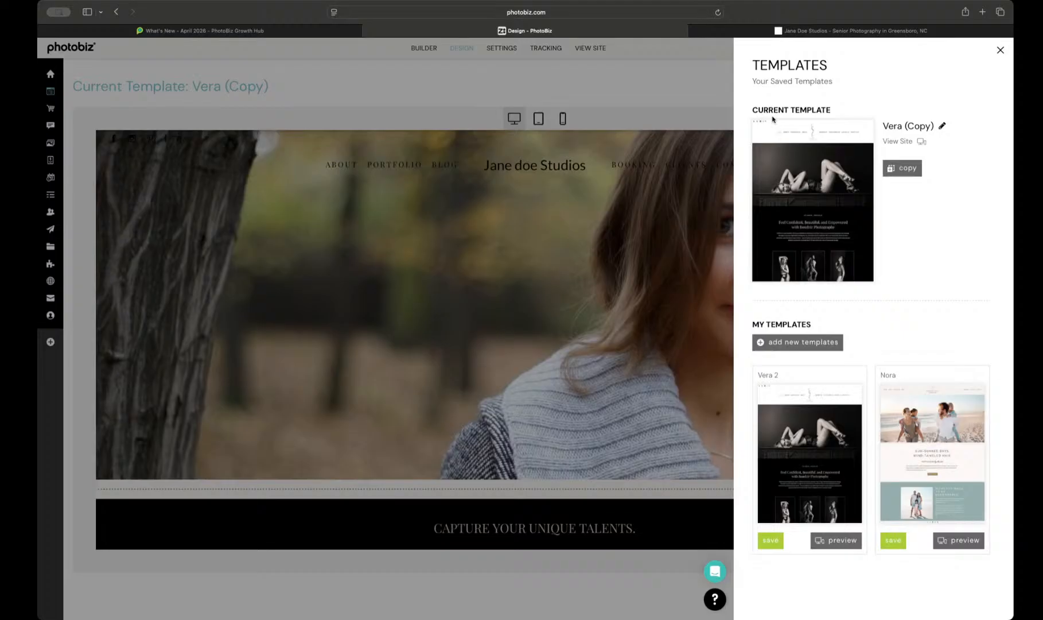
Step: Add the Riley template to the saved templates, keeping the current design settings
left_click(779, 343)
scroll(837, 402, "down", 6)
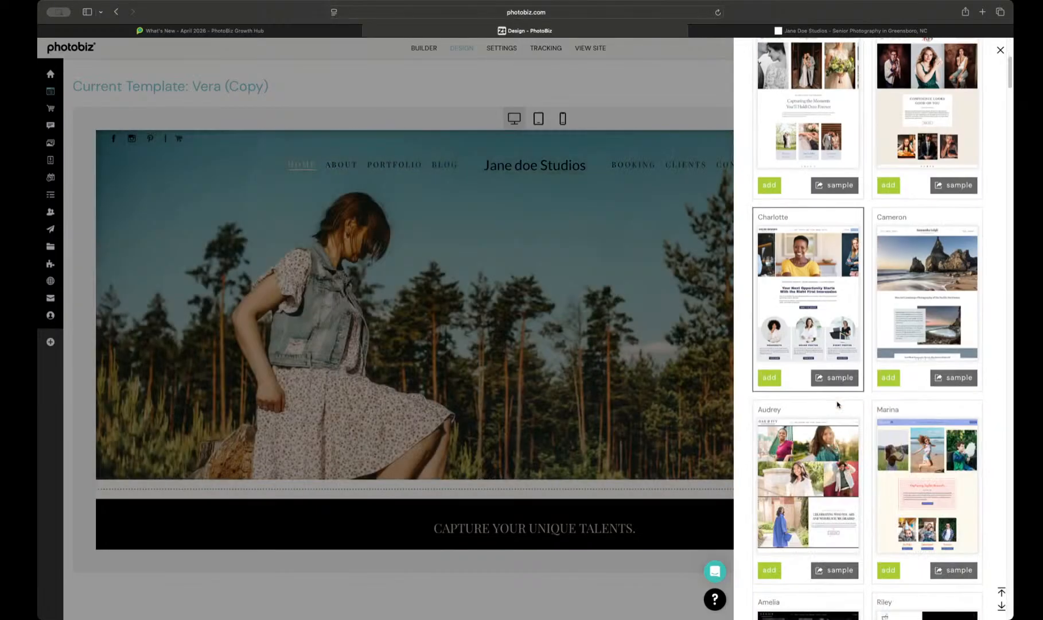
scroll(837, 404, "down", 6)
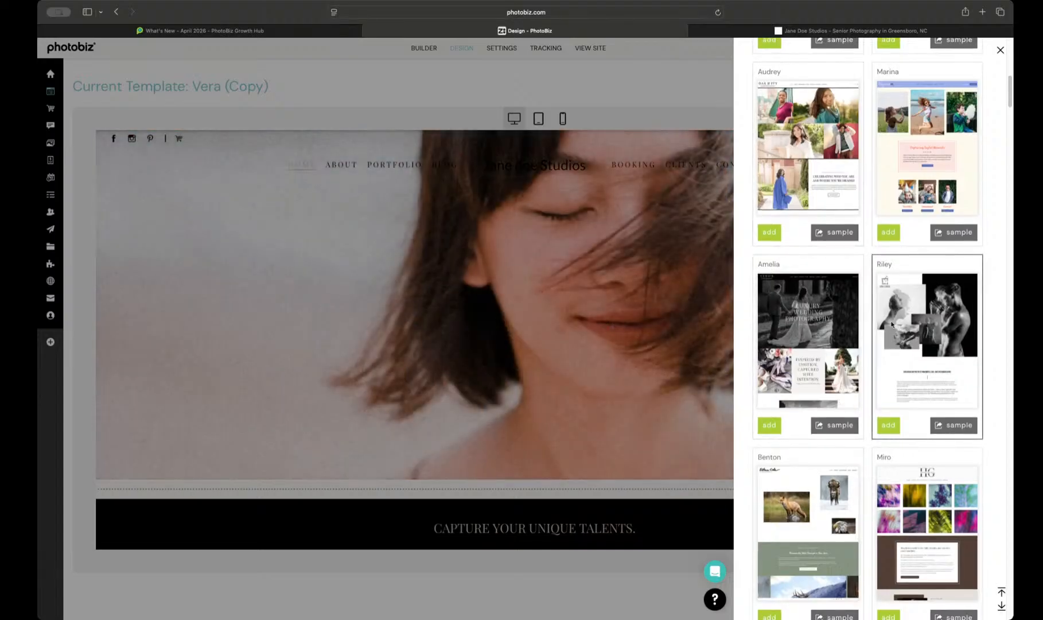
left_click(889, 429)
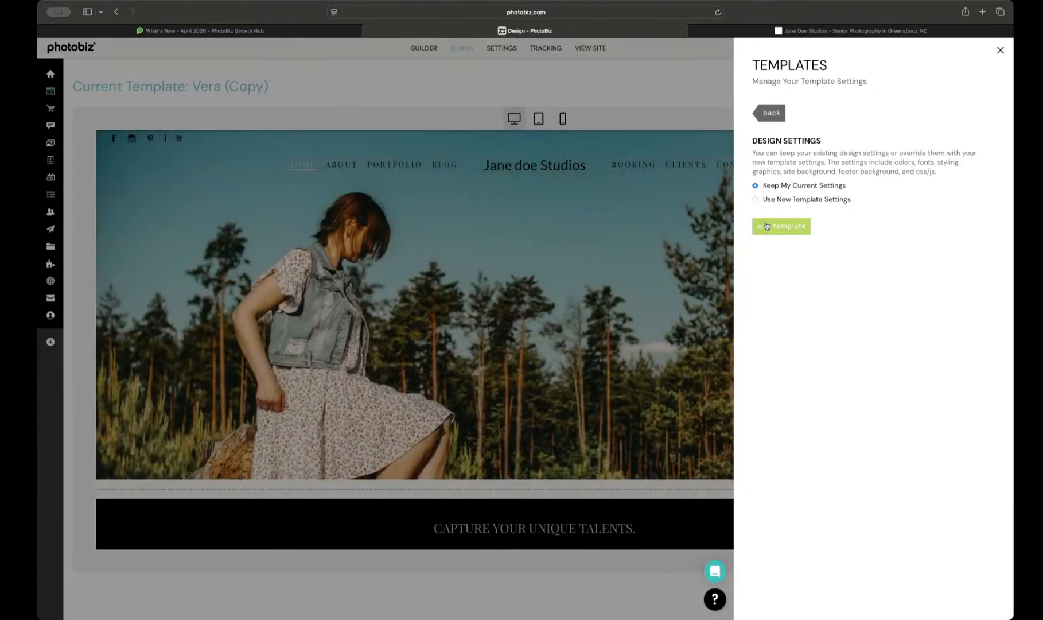
left_click(766, 226)
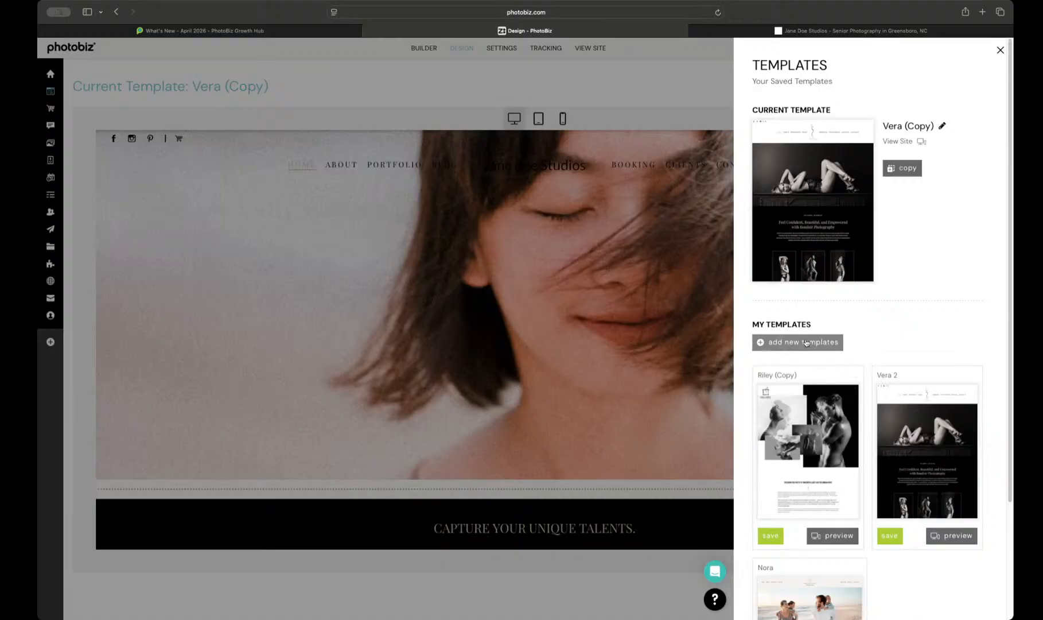
Step: Add the Riley template a second time, using the new template settings
left_click(805, 342)
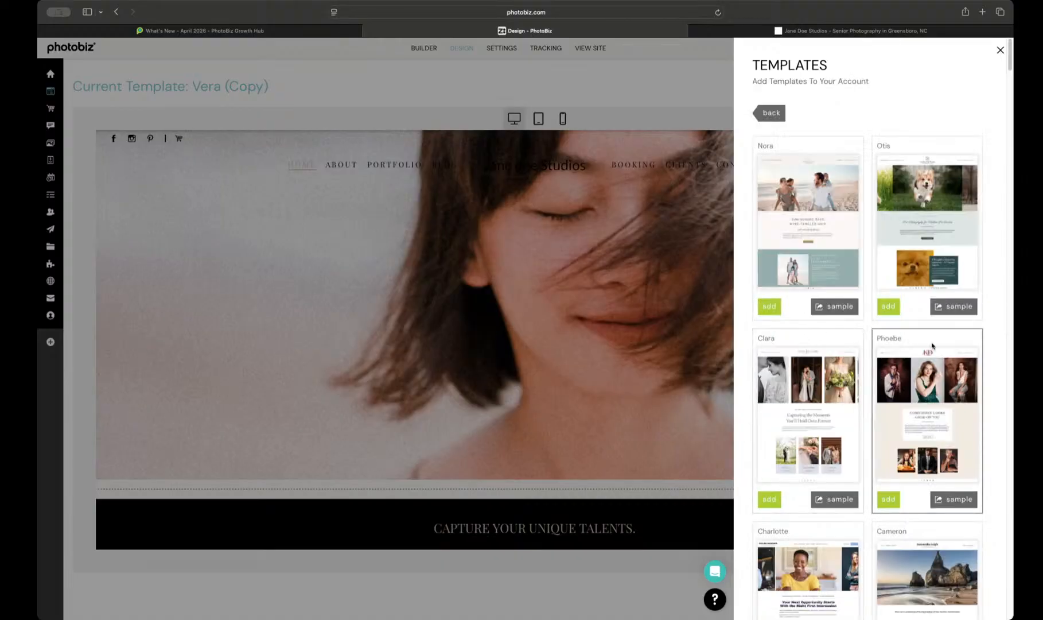
scroll(927, 352, "down", 8)
scroll(927, 352, "down", 4)
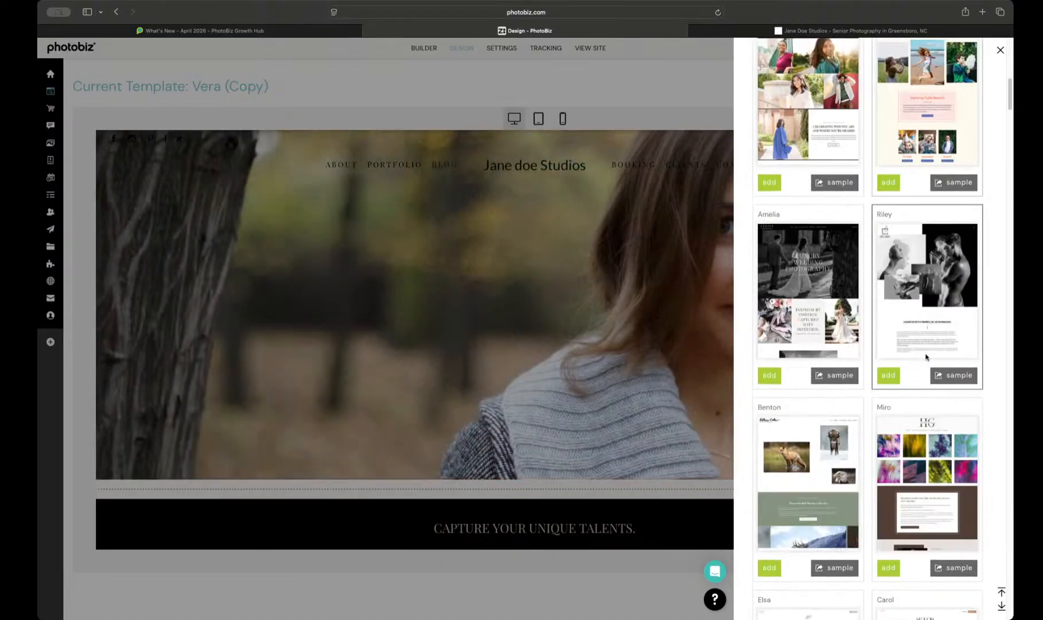
left_click(888, 376)
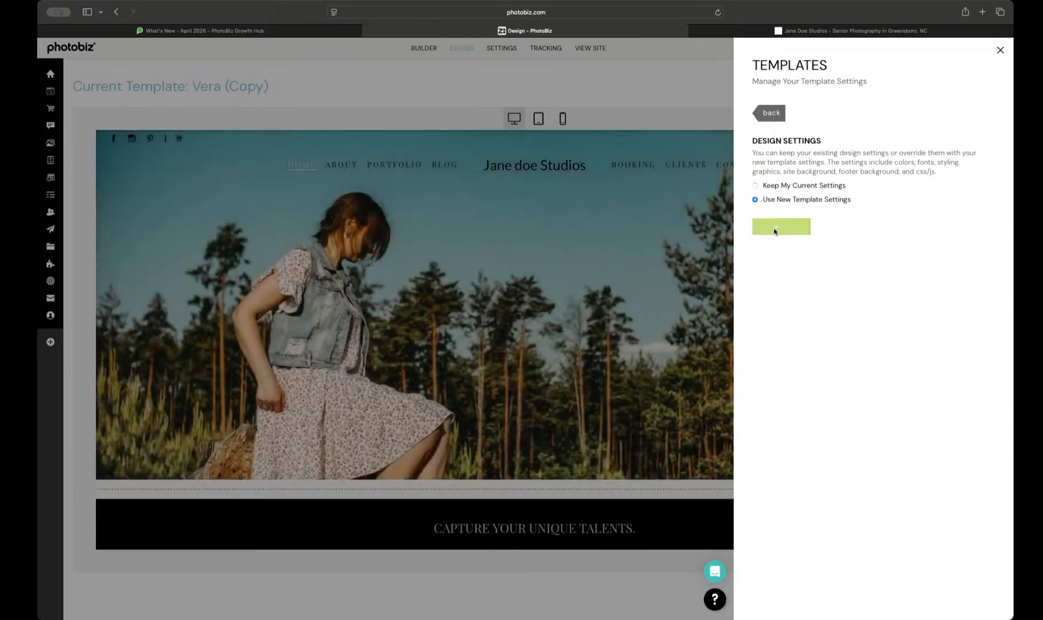
left_click(774, 231)
Step: Make the Riley (Copy) with the kept design settings the current template and close the template settings
scroll(783, 449, "down", 2)
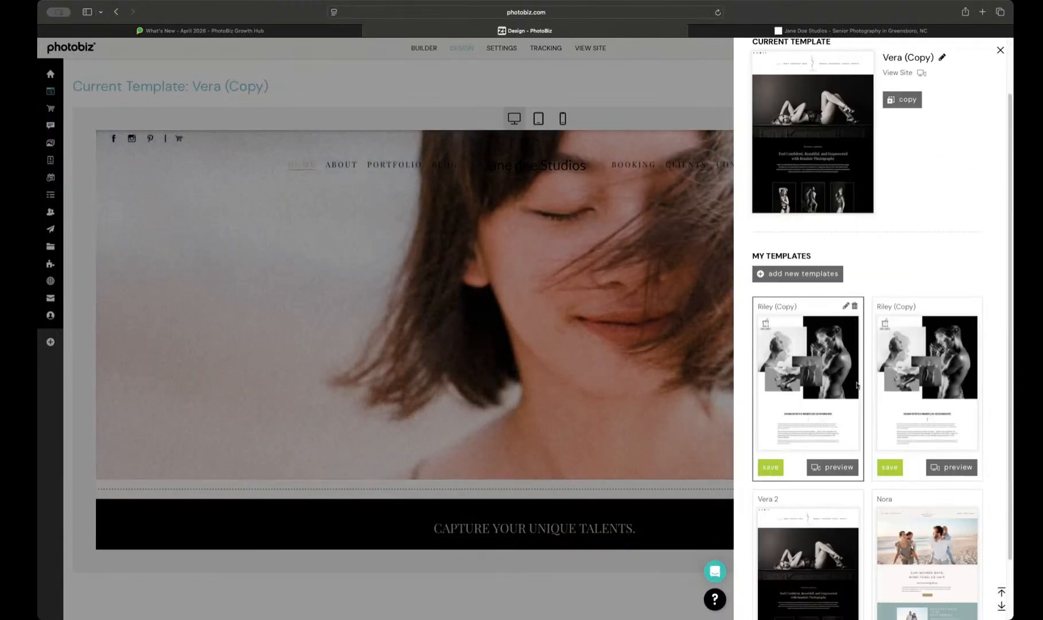
left_click(889, 467)
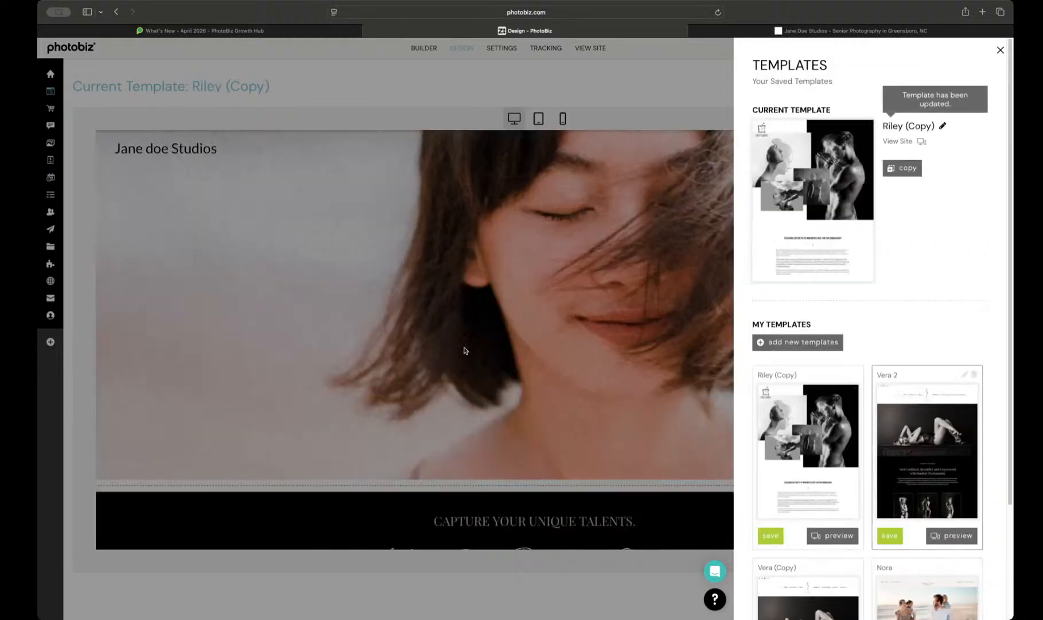
left_click(577, 447)
Step: Examine the Riley (Copy) home page preview with the kept settings, including its full-screen navigation menu and the sections down to the blog stories
scroll(585, 447, "down", 10)
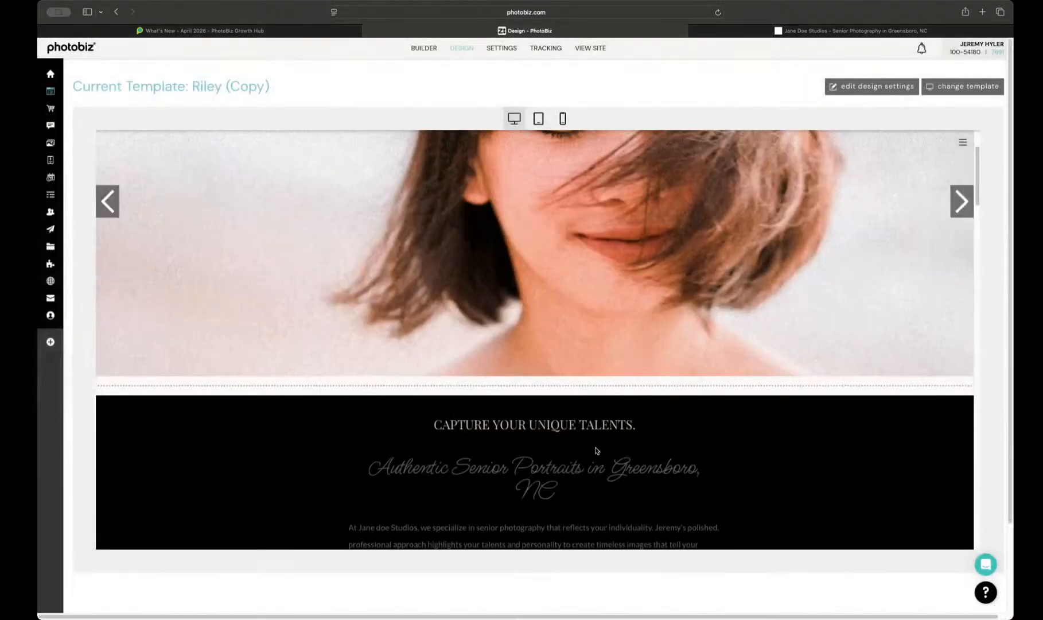
scroll(595, 447, "up", 10)
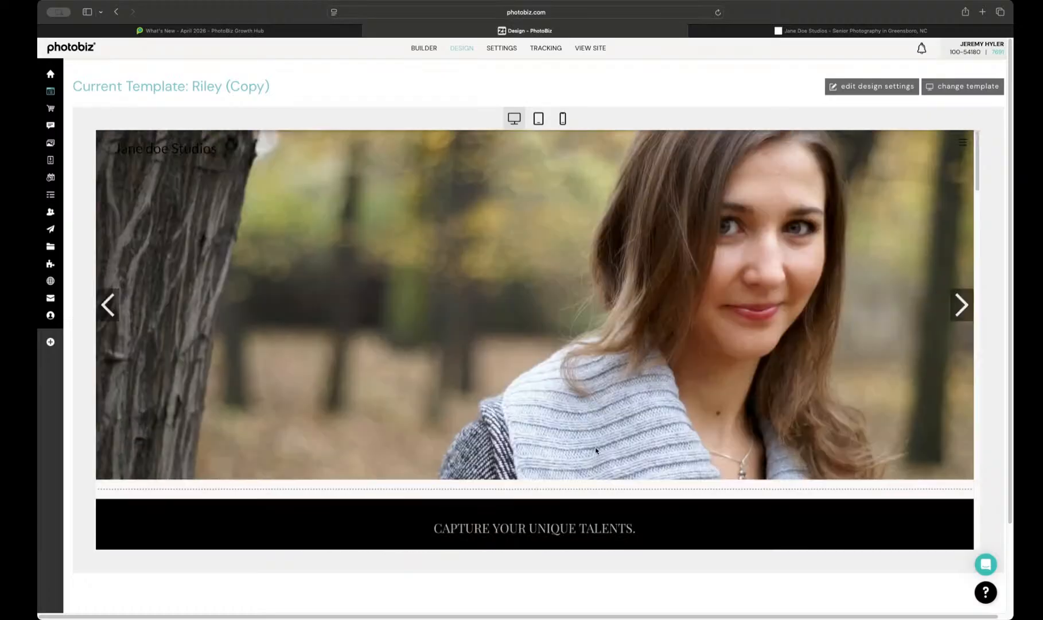
scroll(264, 242, "down", 15)
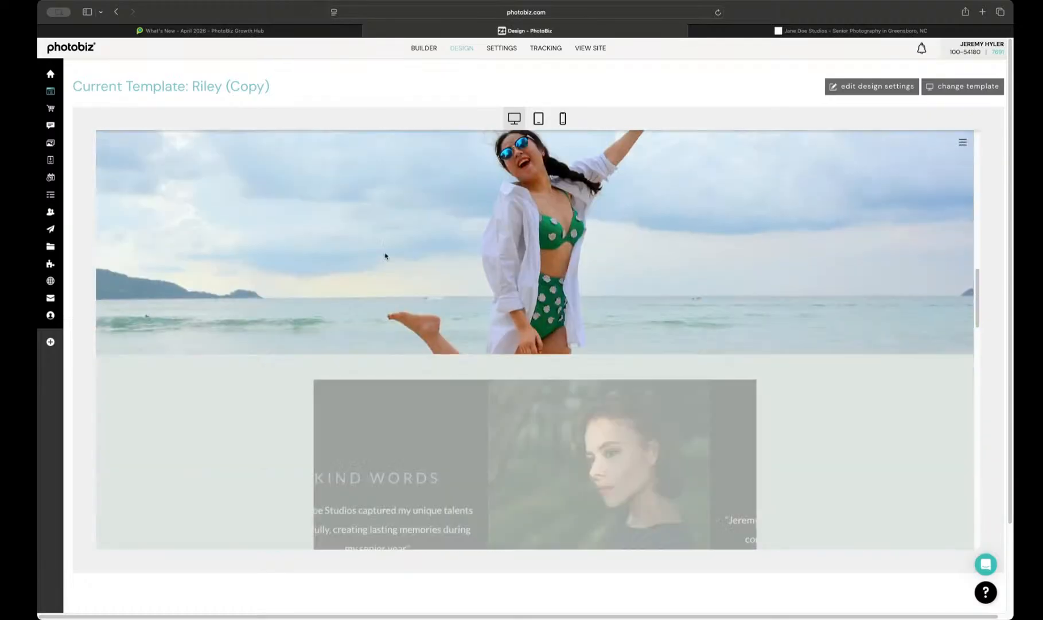
left_click(964, 144)
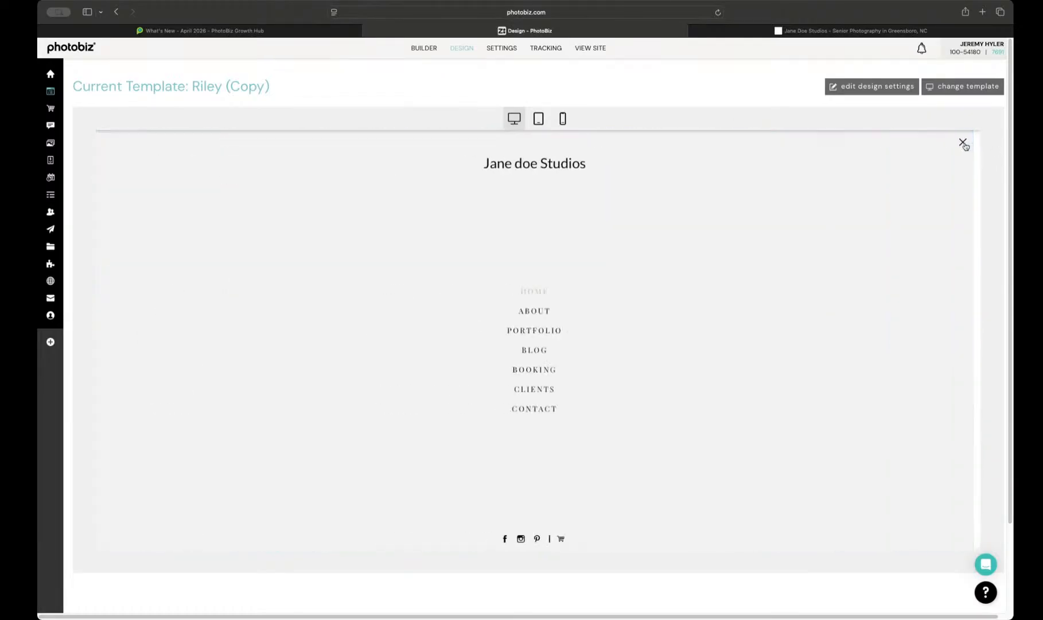
left_click(964, 144)
scroll(711, 193, "down", 10)
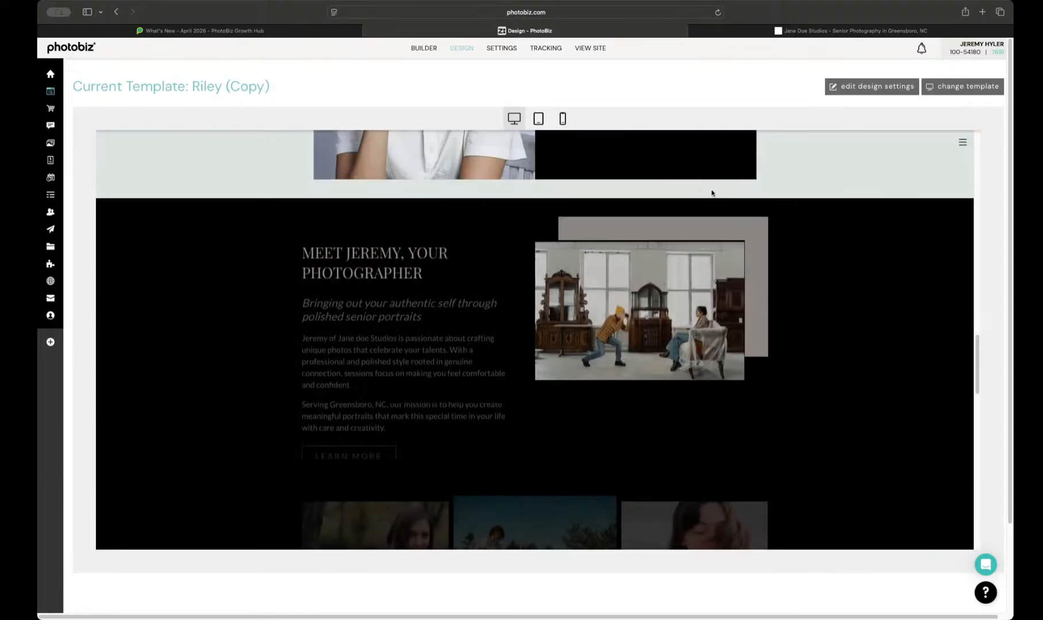
scroll(712, 194, "down", 15)
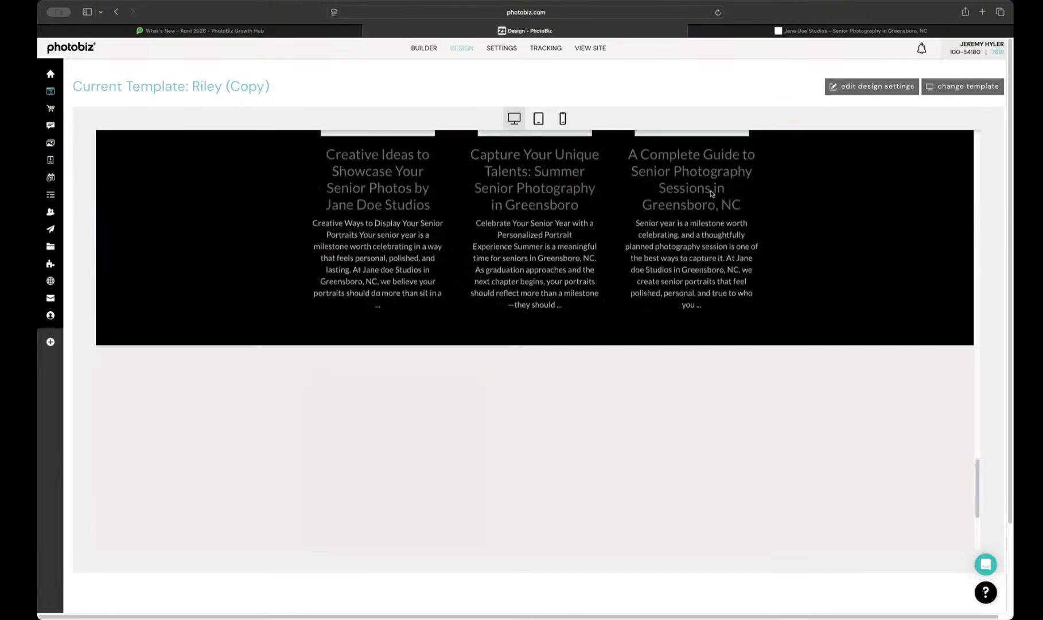
Step: Change the current template to the other Riley (Copy), which uses the new template settings, and close the template settings
left_click(954, 87)
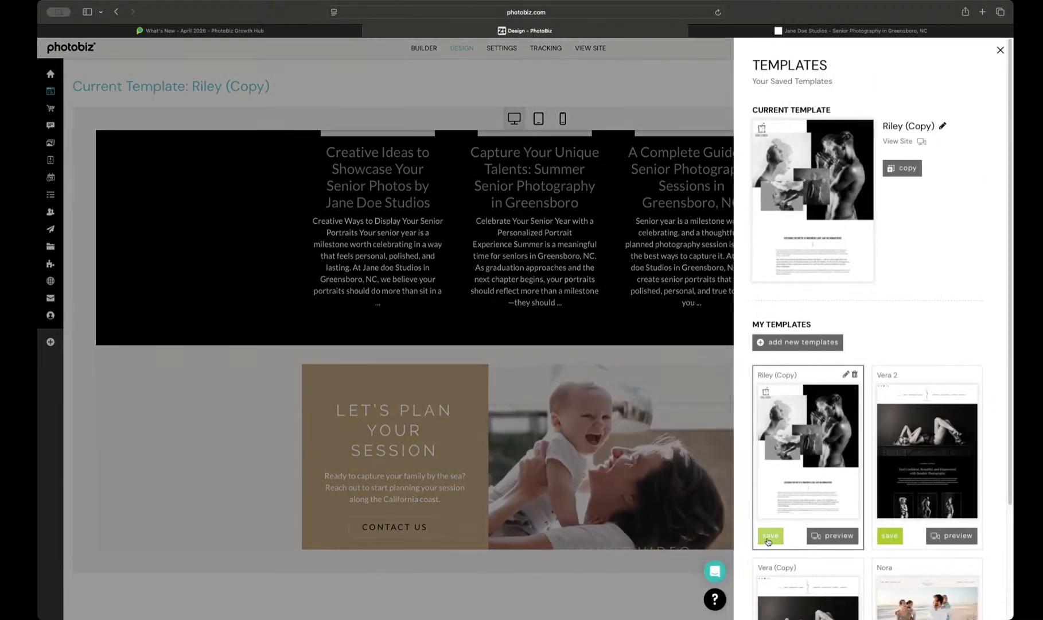
left_click(769, 538)
left_click(587, 337)
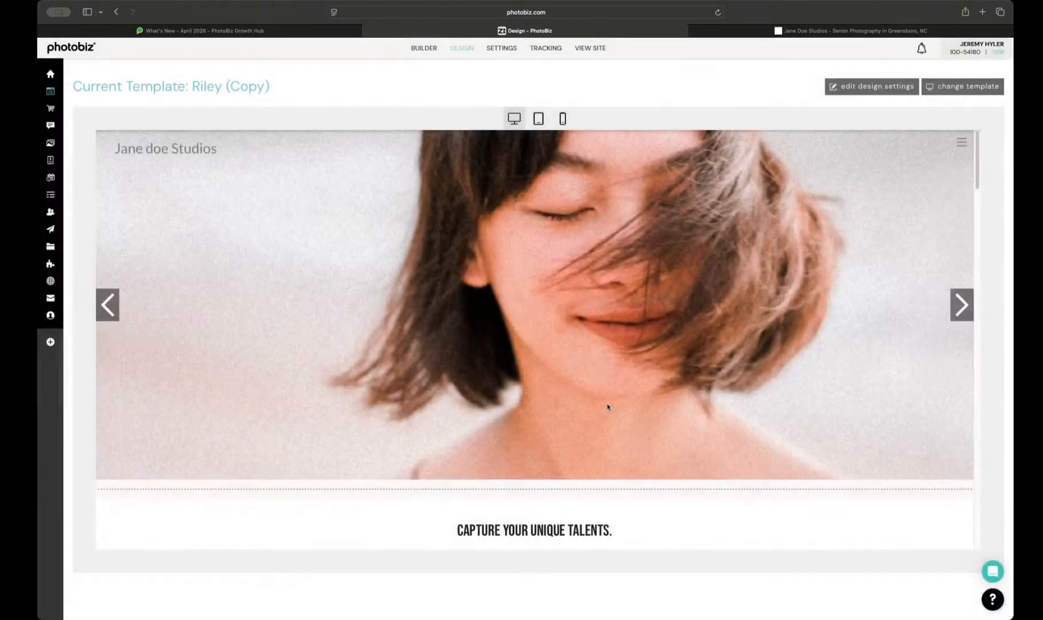
Step: Examine the home page preview in Riley's own design settings, down to the footer and back up
scroll(608, 404, "down", 1)
scroll(582, 474, "down", 1)
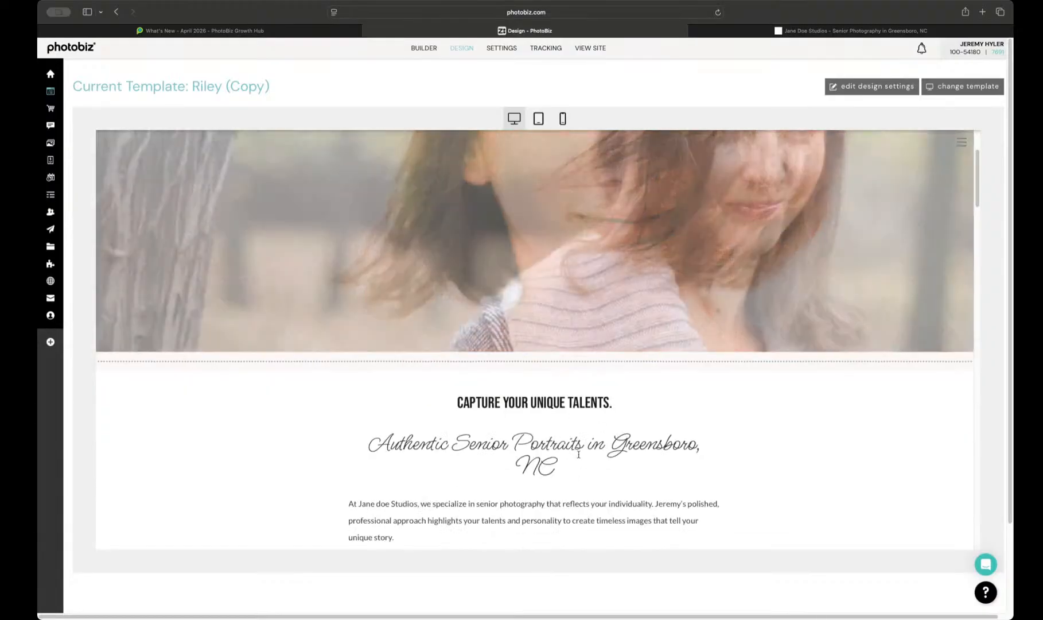
scroll(523, 346, "down", 7)
scroll(523, 346, "down", 10)
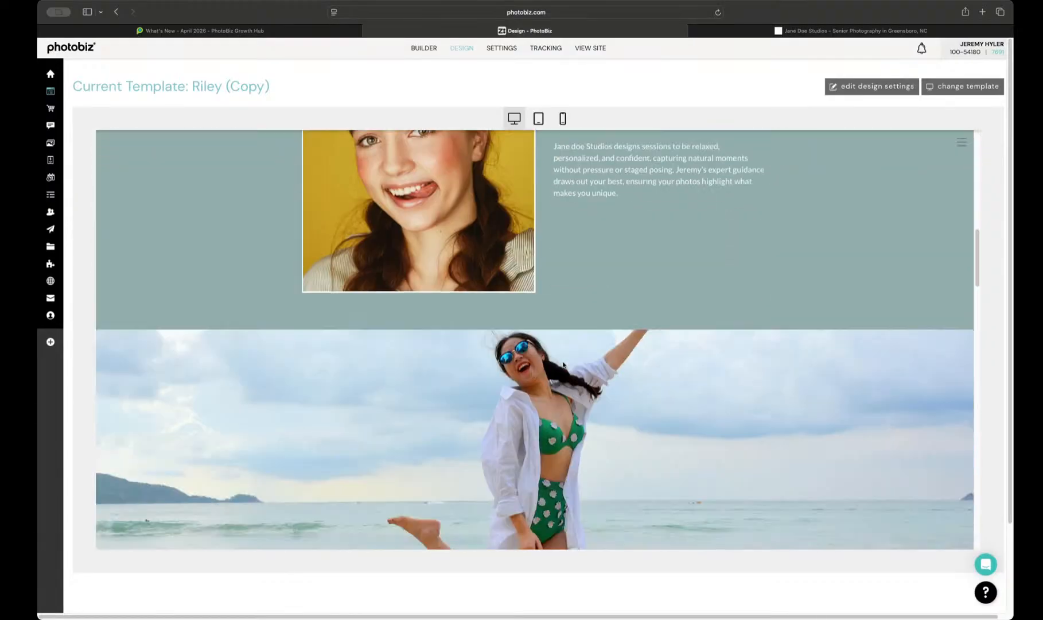
scroll(567, 370, "down", 3)
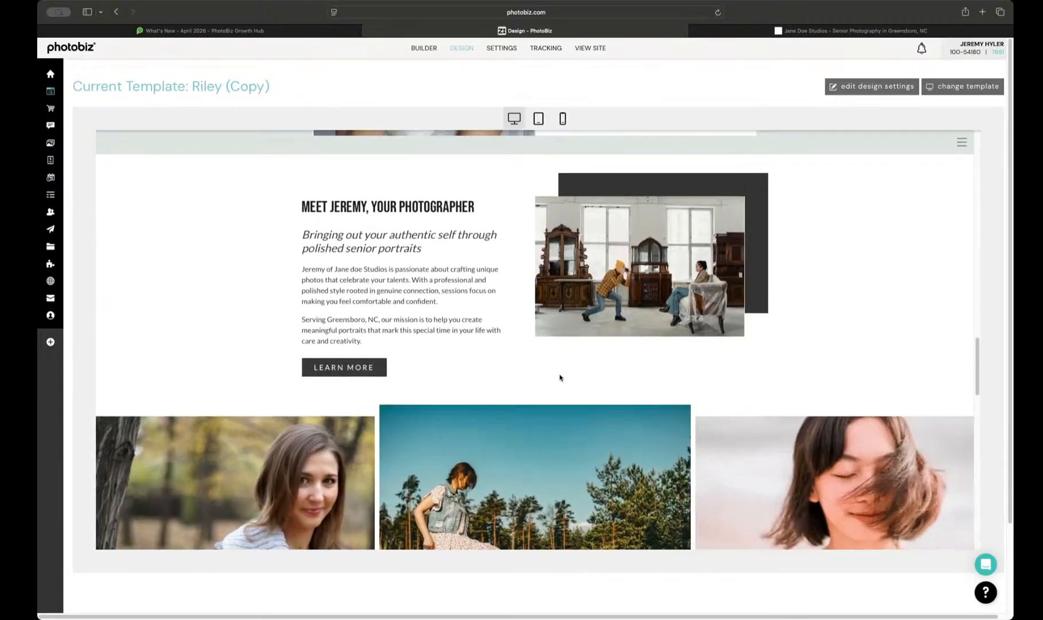
scroll(560, 377, "down", 3)
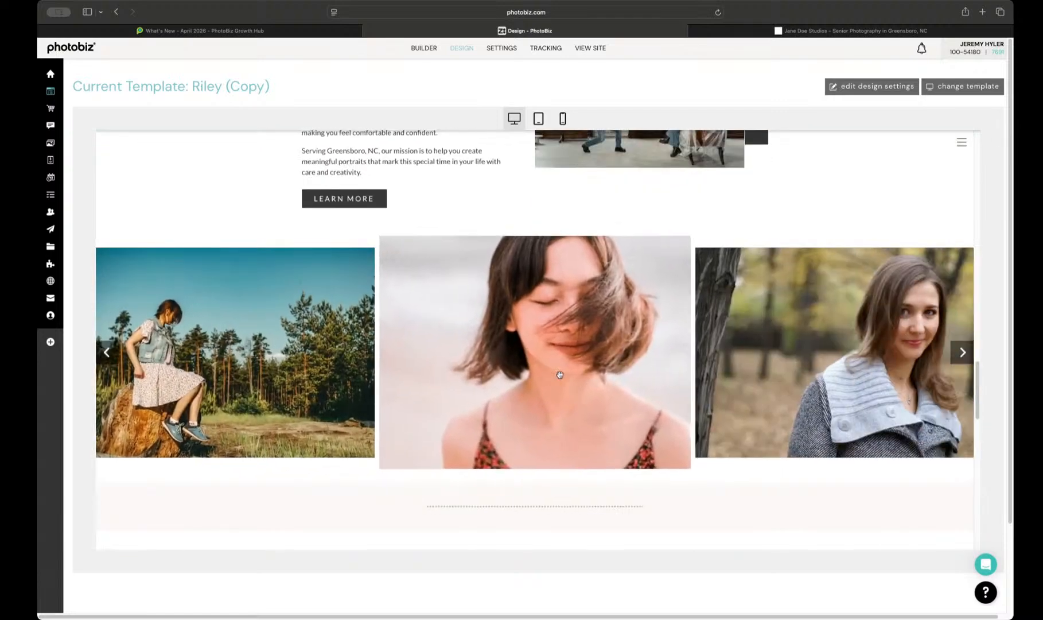
scroll(560, 374, "down", 10)
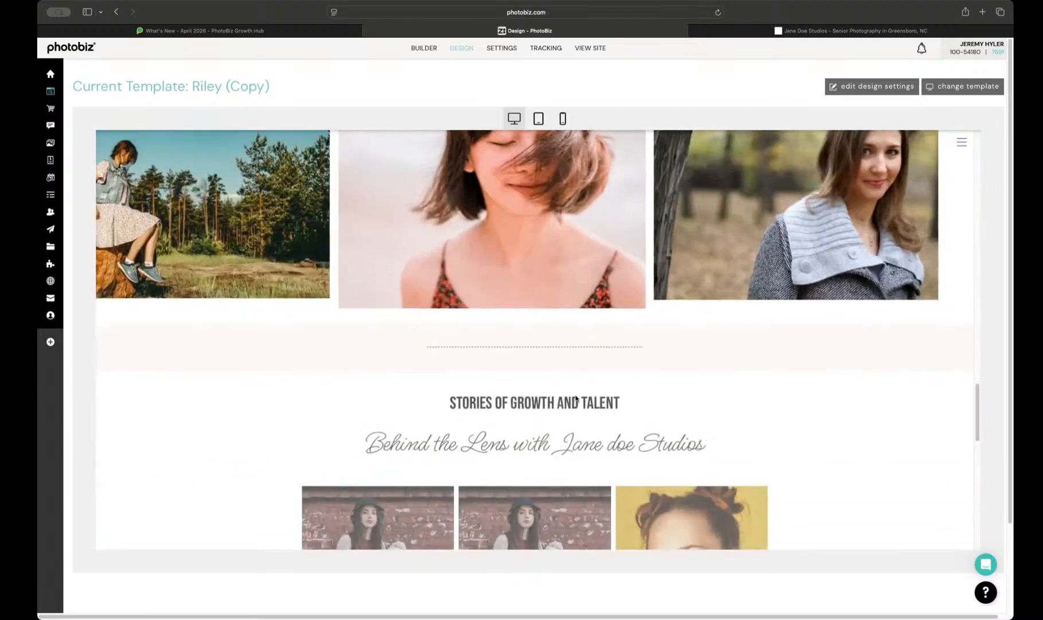
scroll(577, 398, "down", 5)
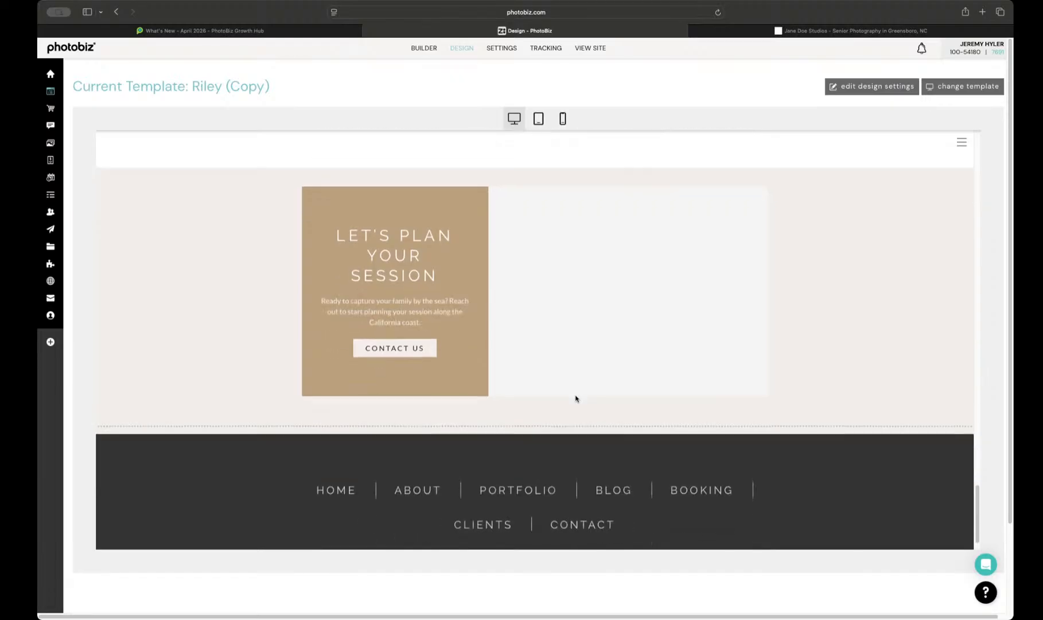
scroll(576, 399, "up", 5)
scroll(577, 399, "up", 15)
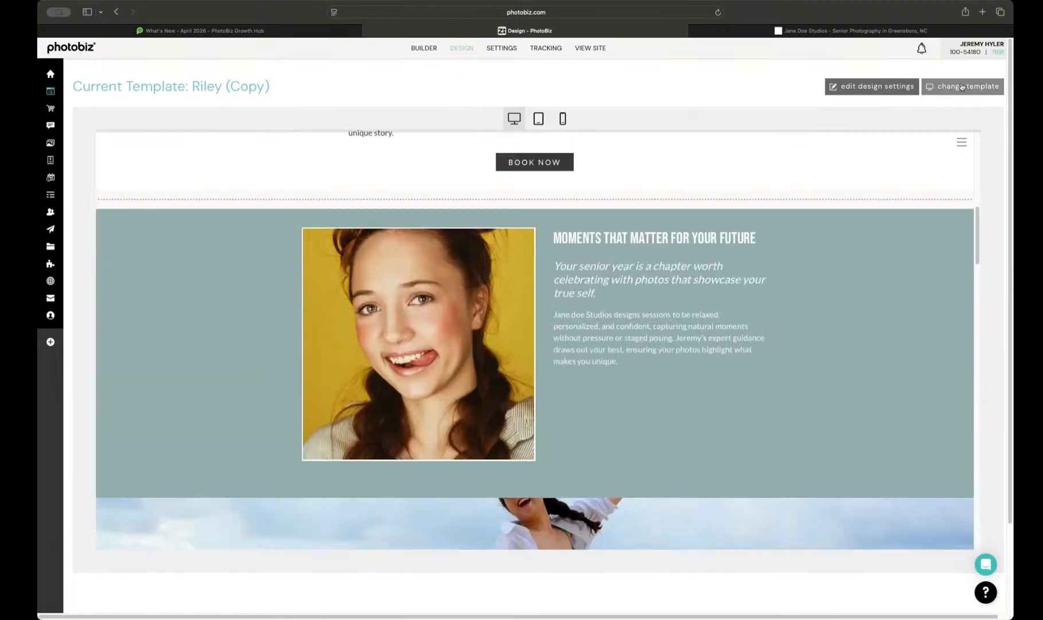
Step: Change the site's current template to Nora
left_click(962, 87)
scroll(938, 378, "down", 3)
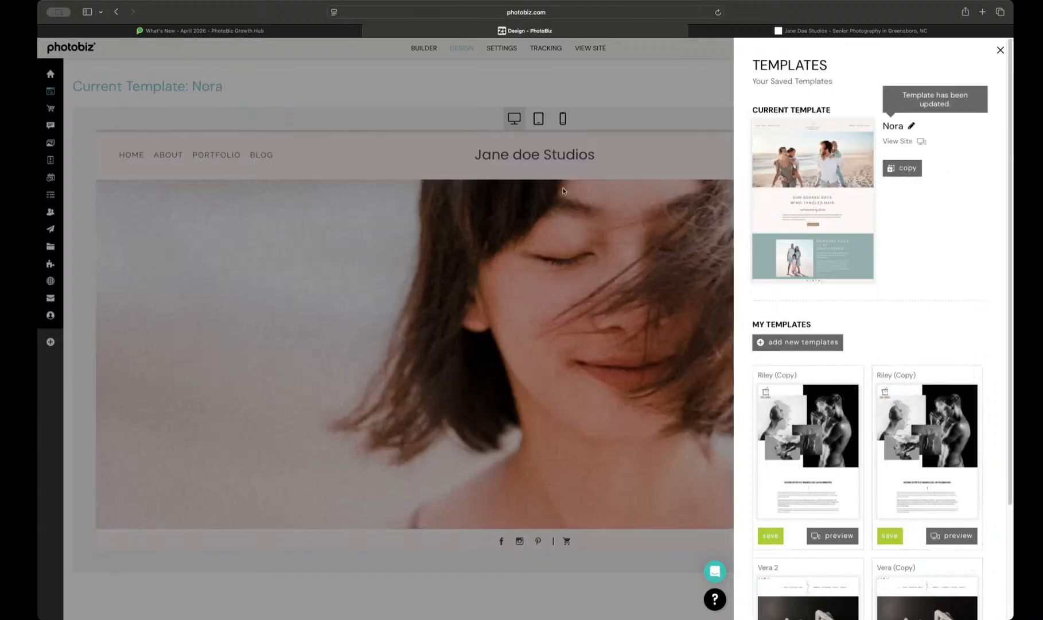
Step: Close the template settings and open the home page in the page builder at the Page Welcome Title and Description block
left_click(343, 85)
left_click(418, 49)
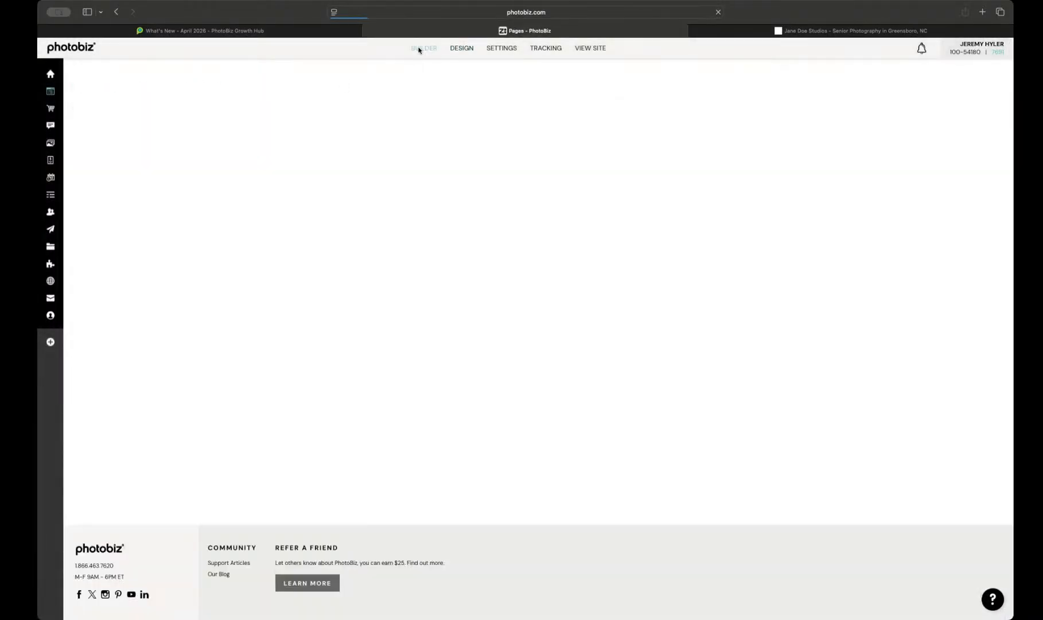
scroll(484, 285, "down", 3)
scroll(483, 288, "down", 4)
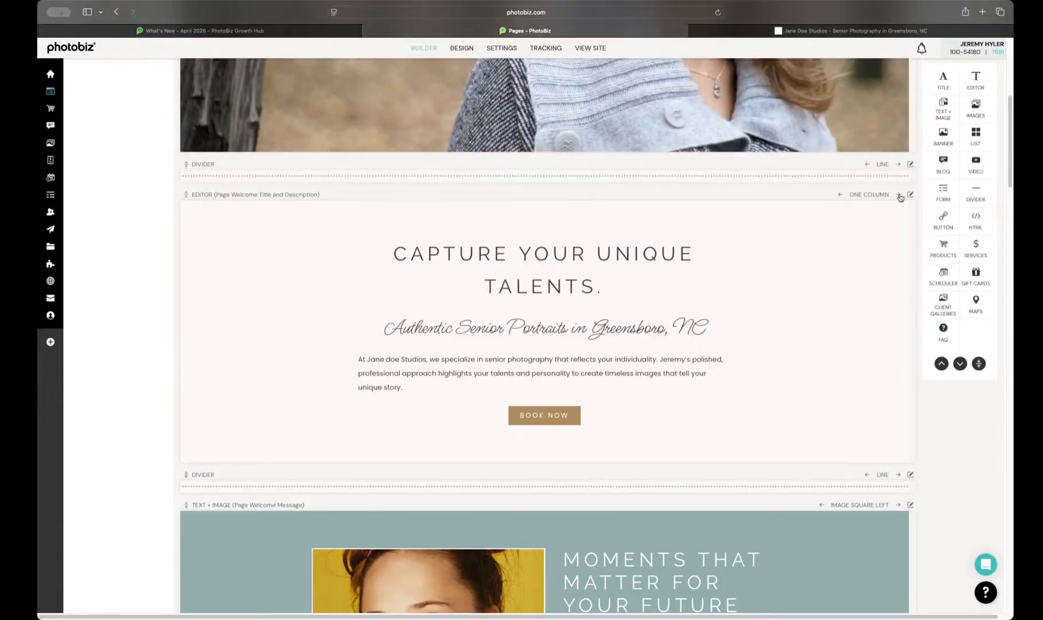
Step: Set the layout of the Page Welcome Title and Description block to Editorial Left
left_click(654, 293)
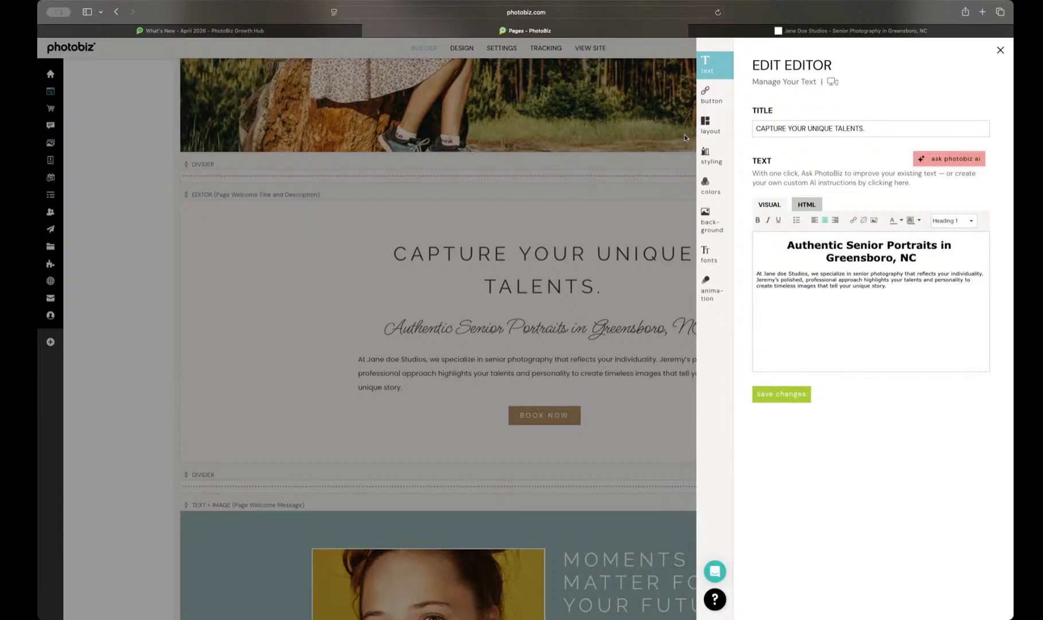
left_click(710, 124)
scroll(843, 448, "down", 5)
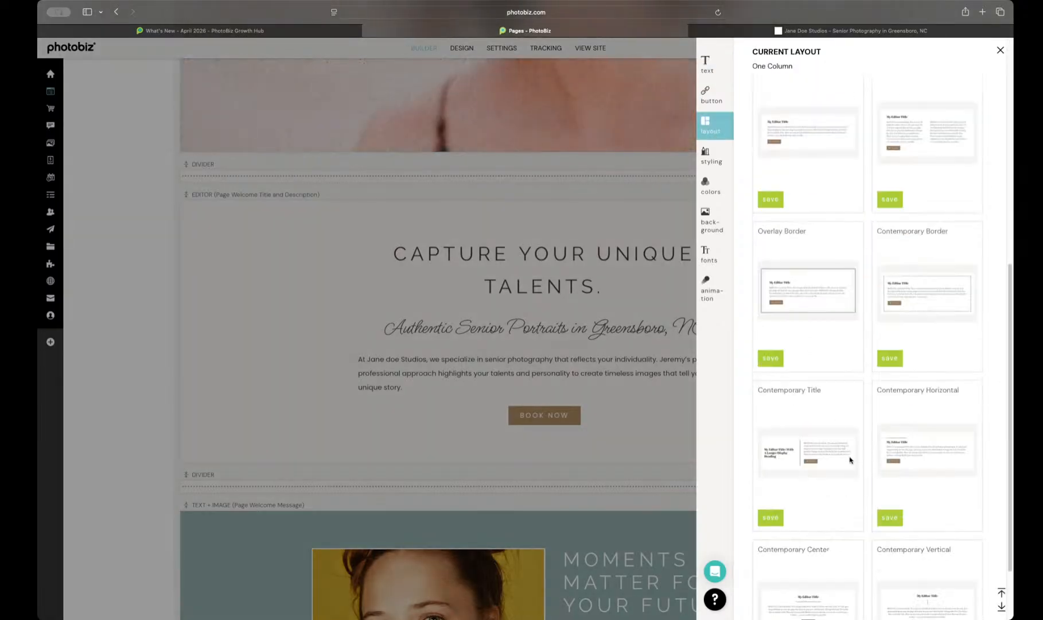
scroll(850, 459, "up", 5)
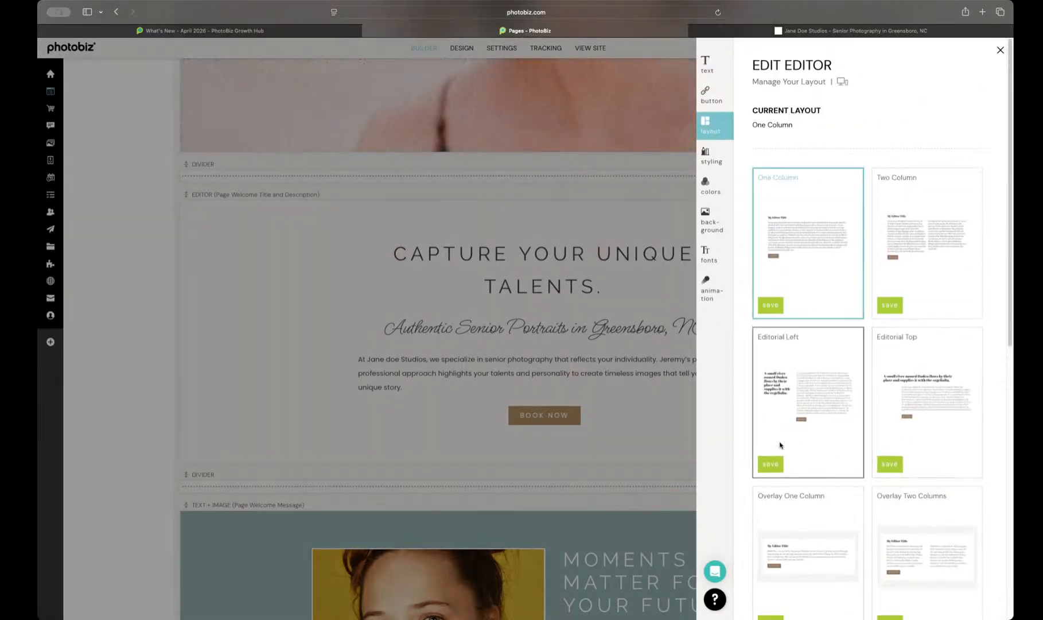
left_click(771, 464)
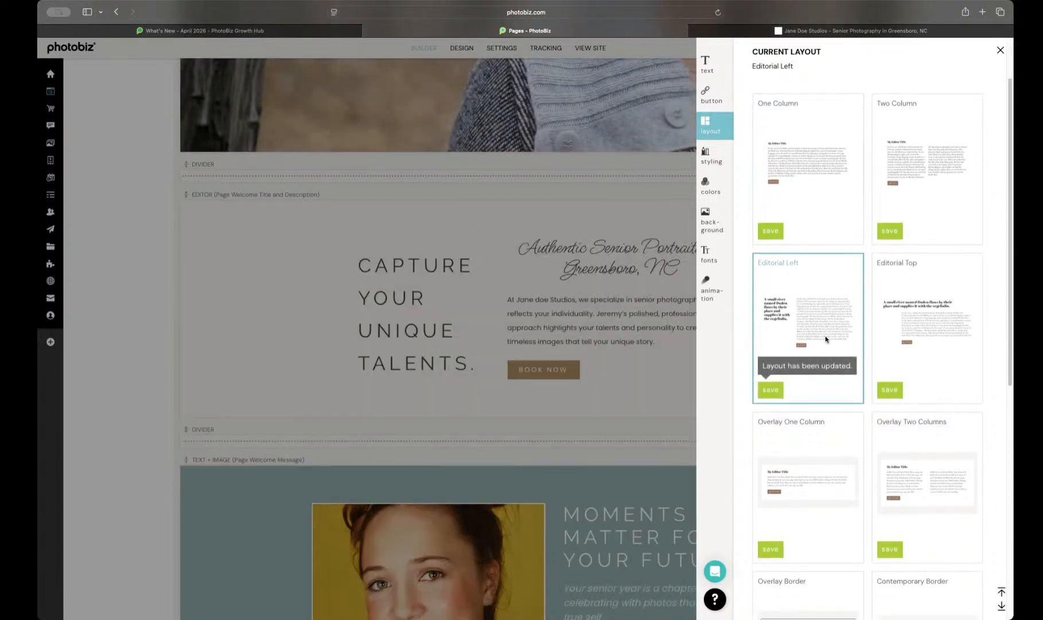
Step: Try the Contemporary Border layout on the welcome title block, return it to One Column, and close the block's settings
scroll(881, 383, "down", 3)
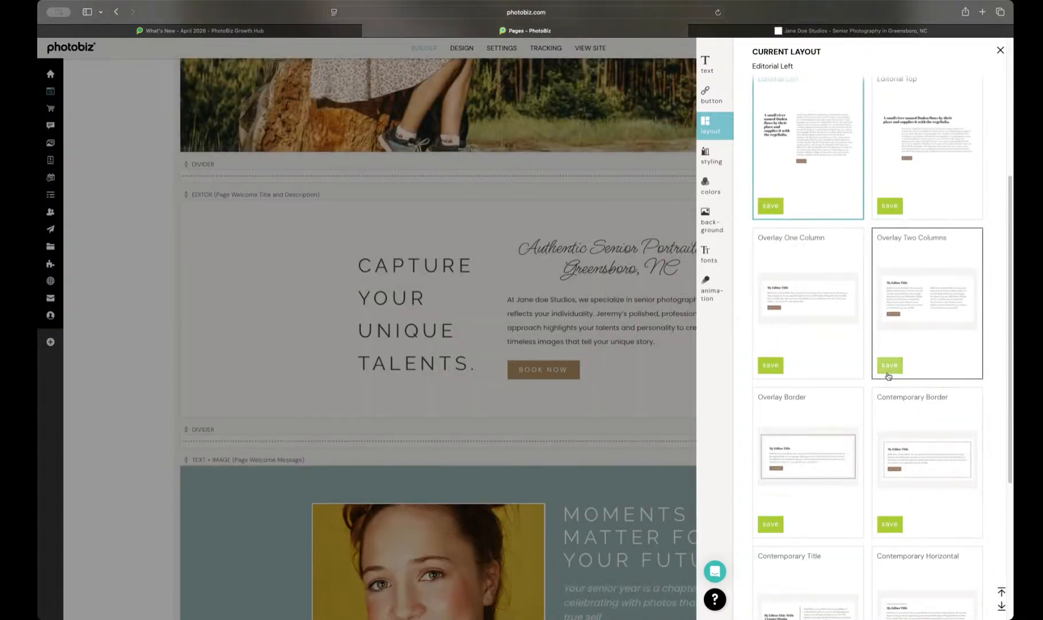
left_click(890, 524)
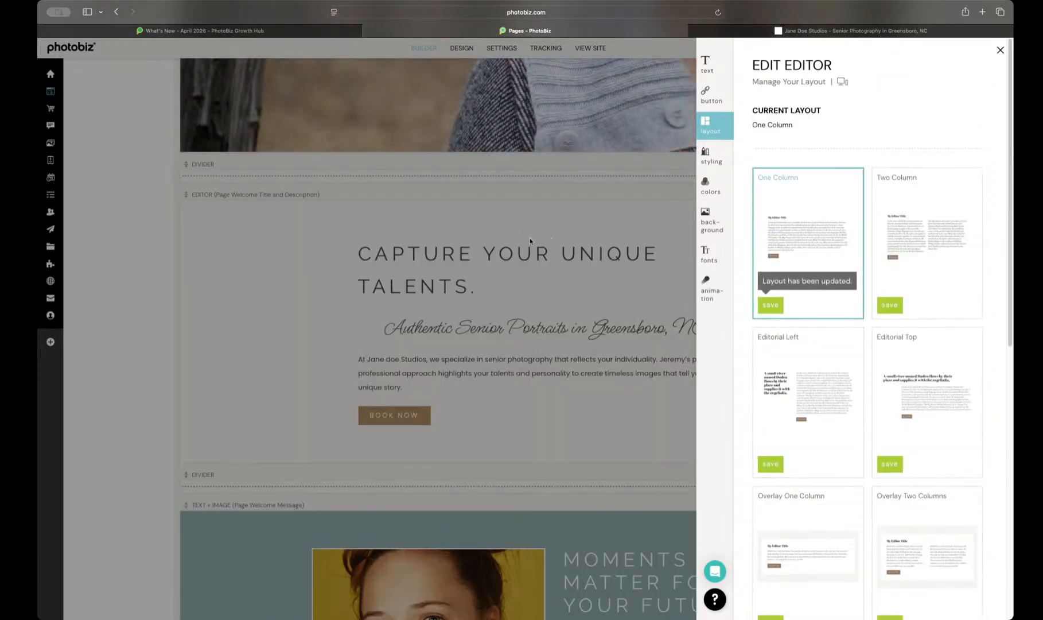
left_click(532, 237)
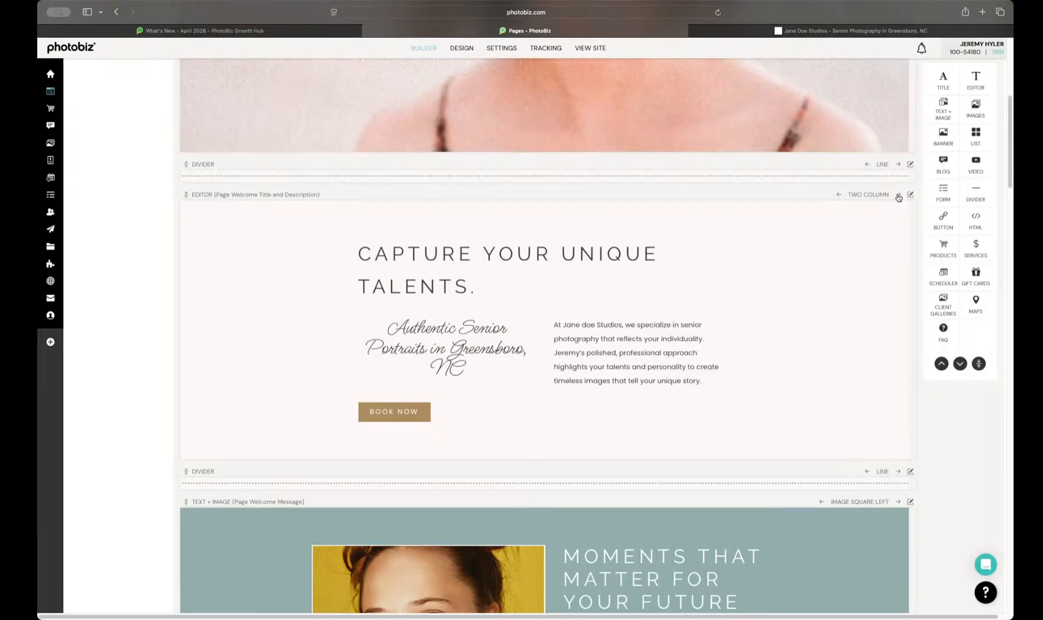
Step: Cycle the welcome title block through its available layouts directly on the page and leave it on Contemporary Vertical
left_click(899, 195)
left_click(899, 195)
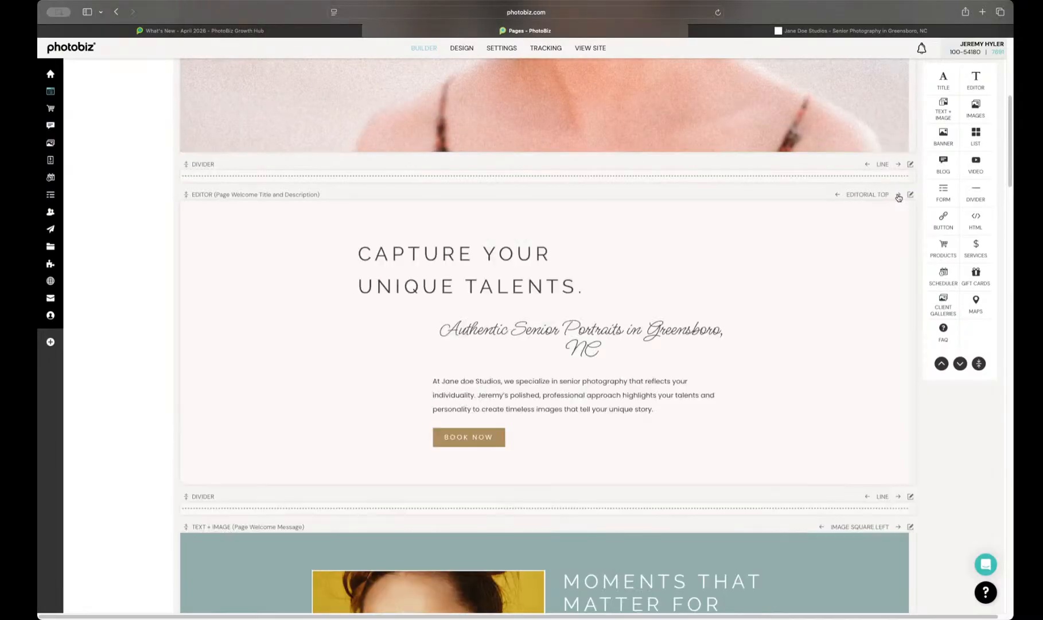
left_click(899, 196)
left_click(898, 195)
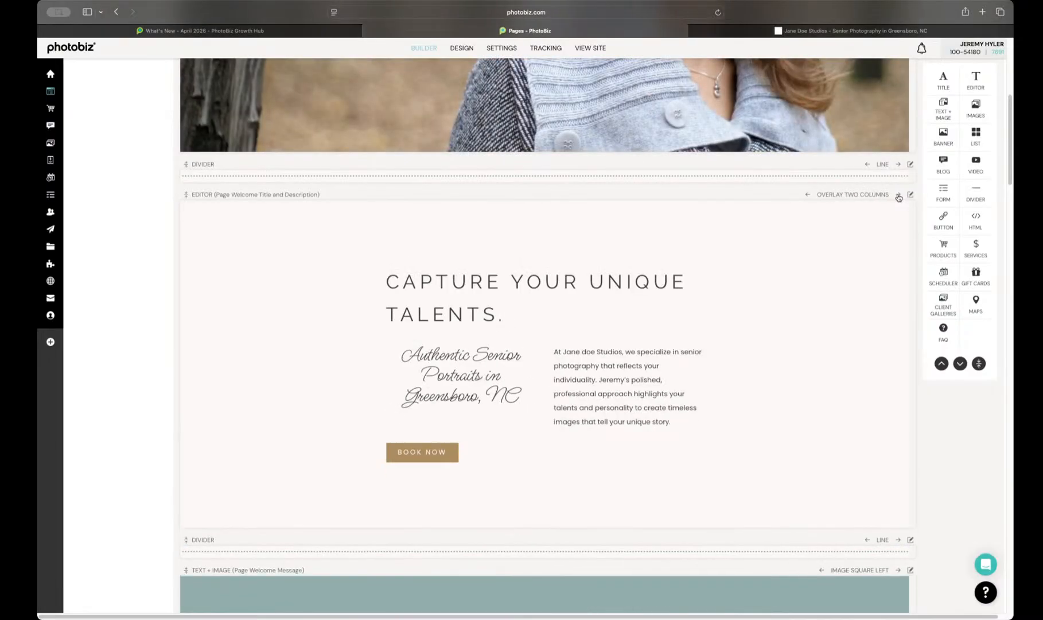
left_click(899, 195)
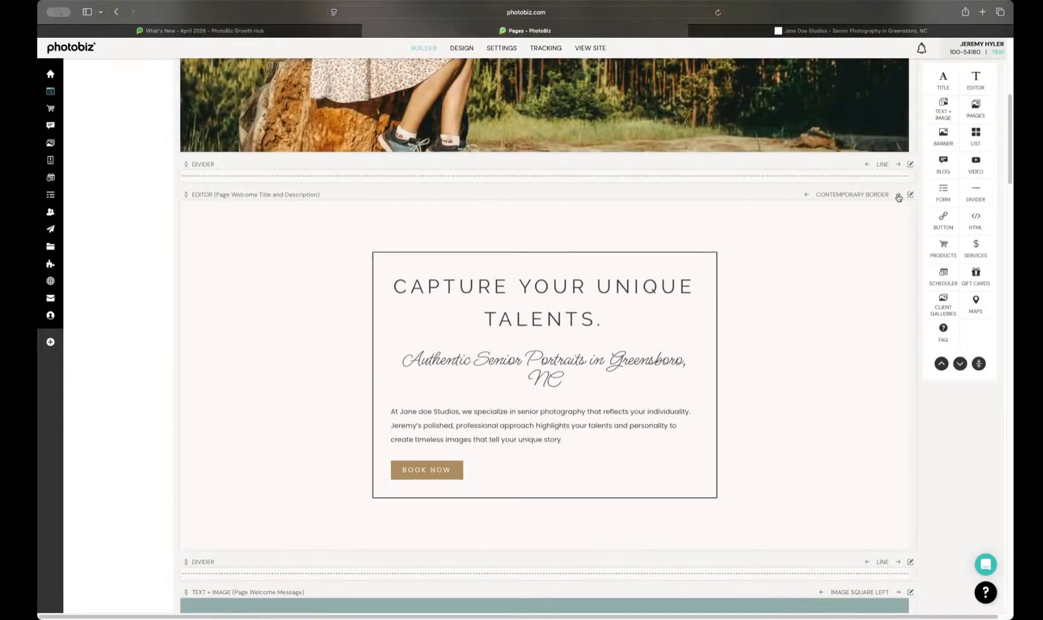
left_click(899, 195)
left_click(899, 196)
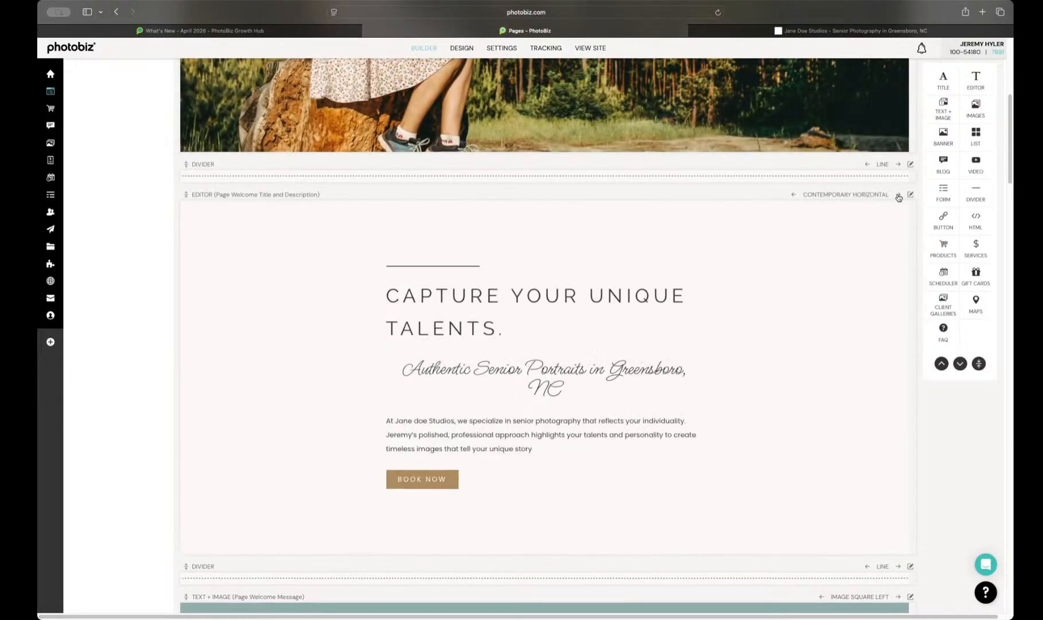
left_click(899, 195)
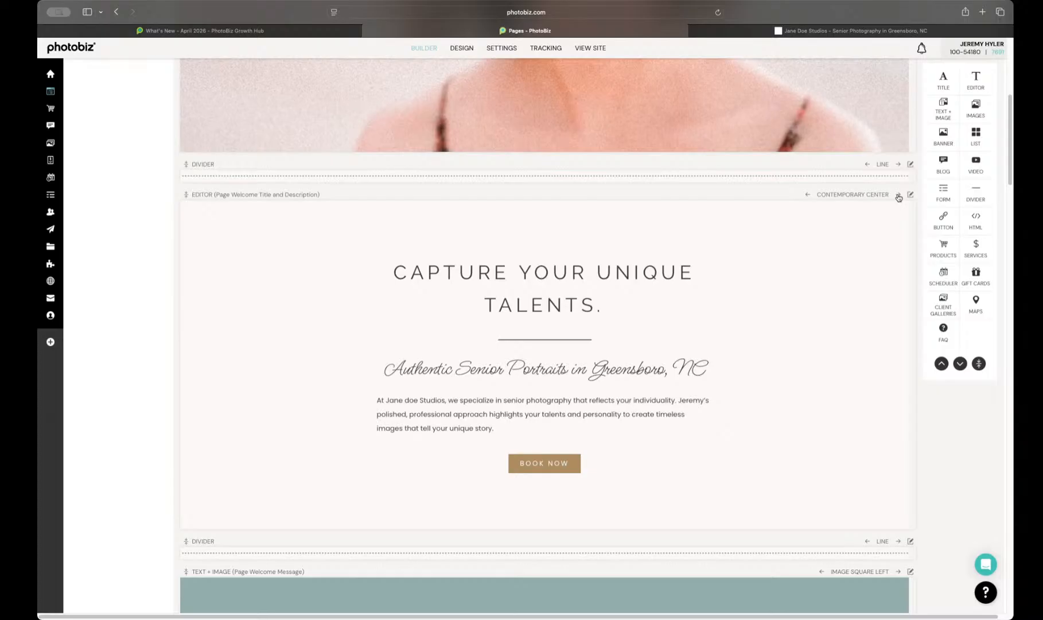
left_click(899, 195)
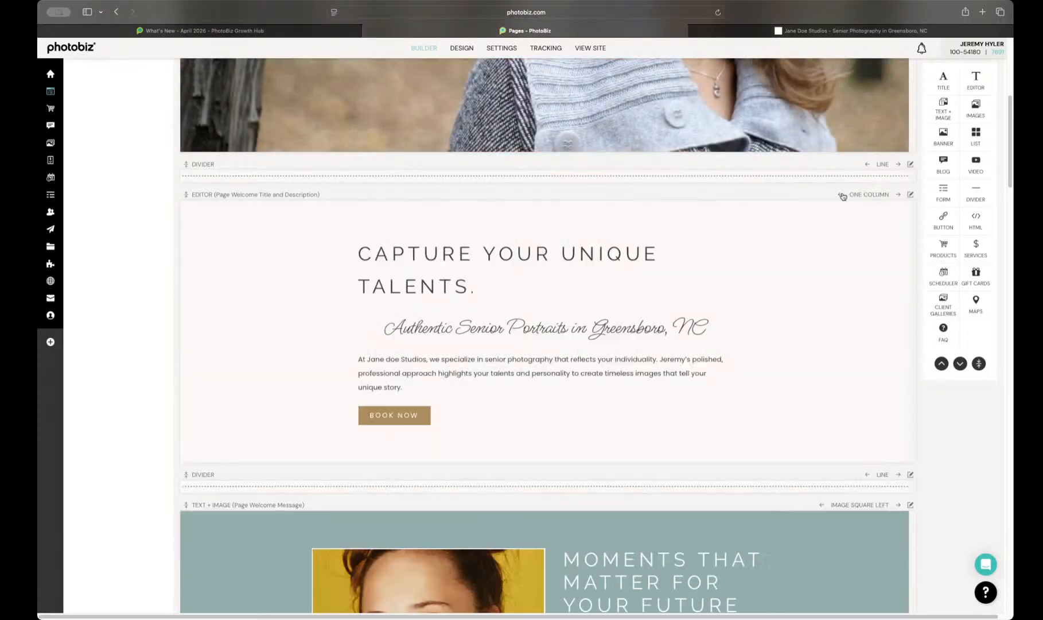
left_click(842, 196)
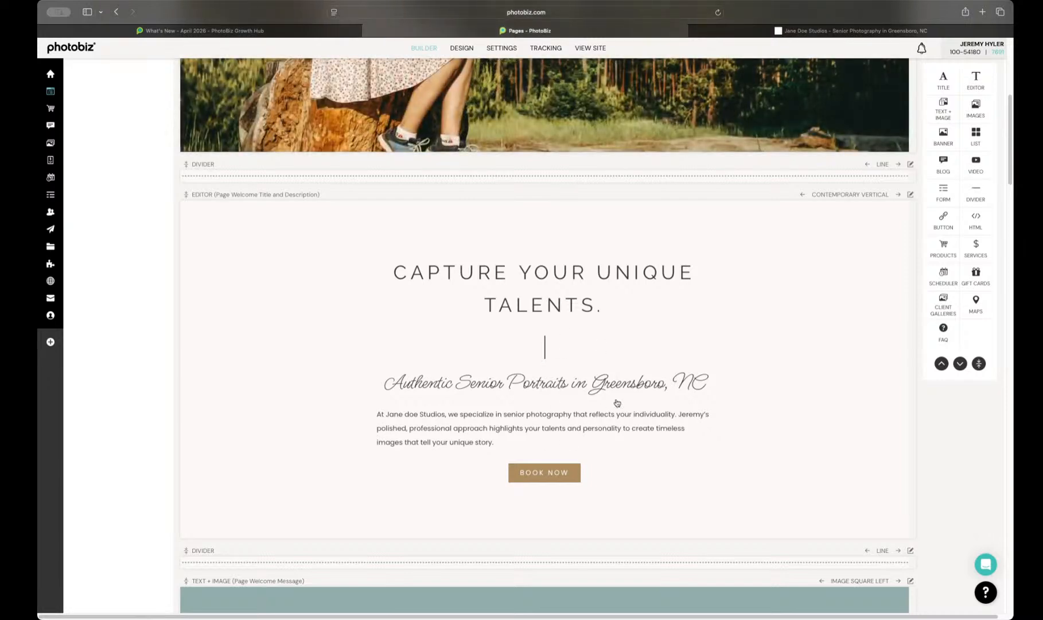
Step: Change the Heading H1 font of the welcome title block to Poppins
left_click(617, 403)
left_click(706, 254)
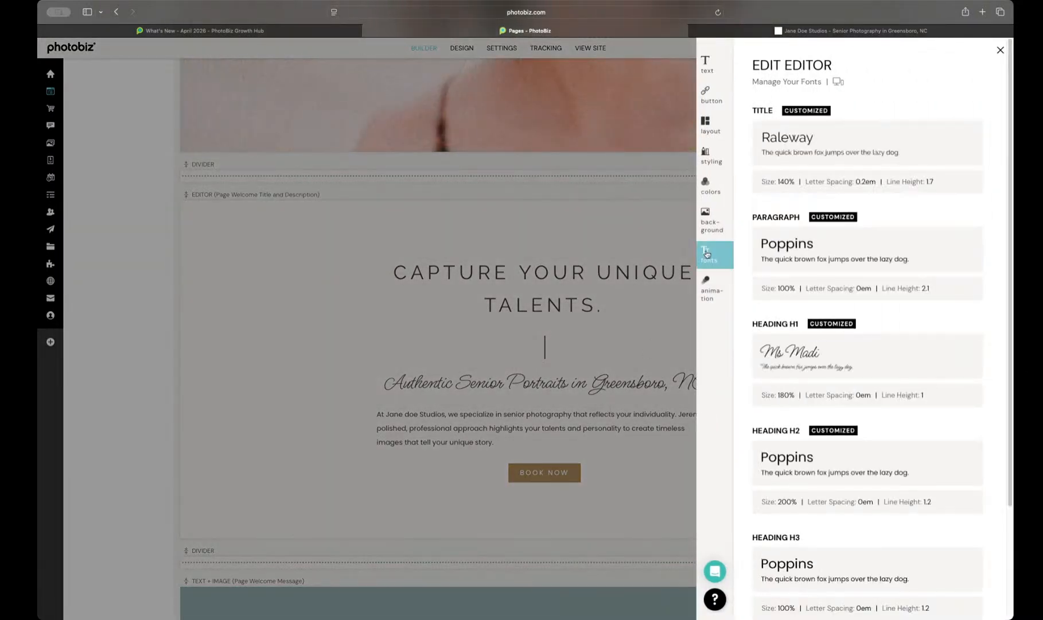
left_click(971, 344)
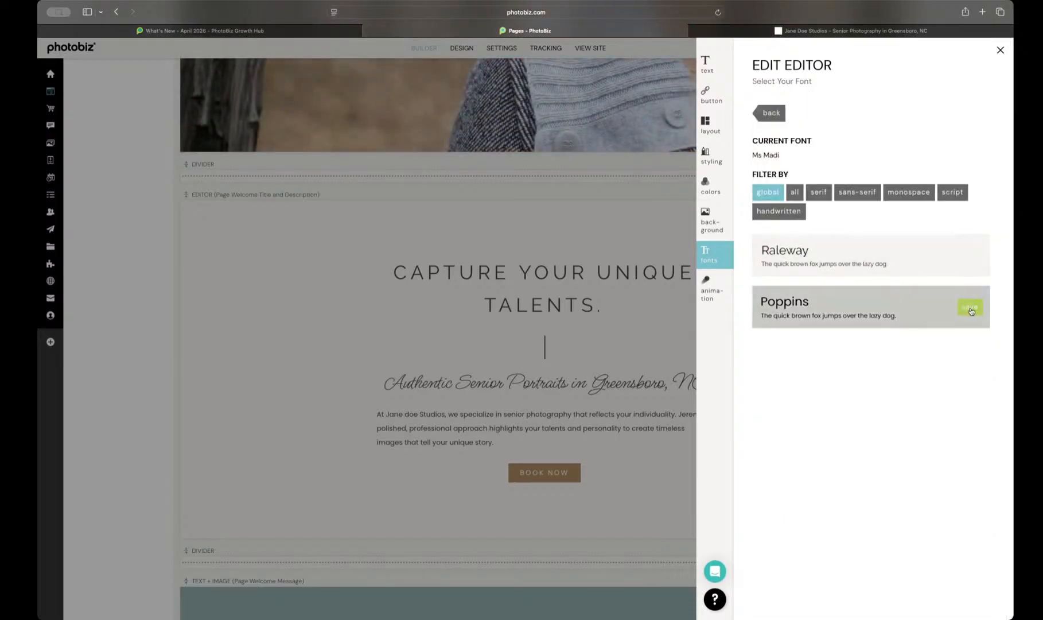
left_click(970, 308)
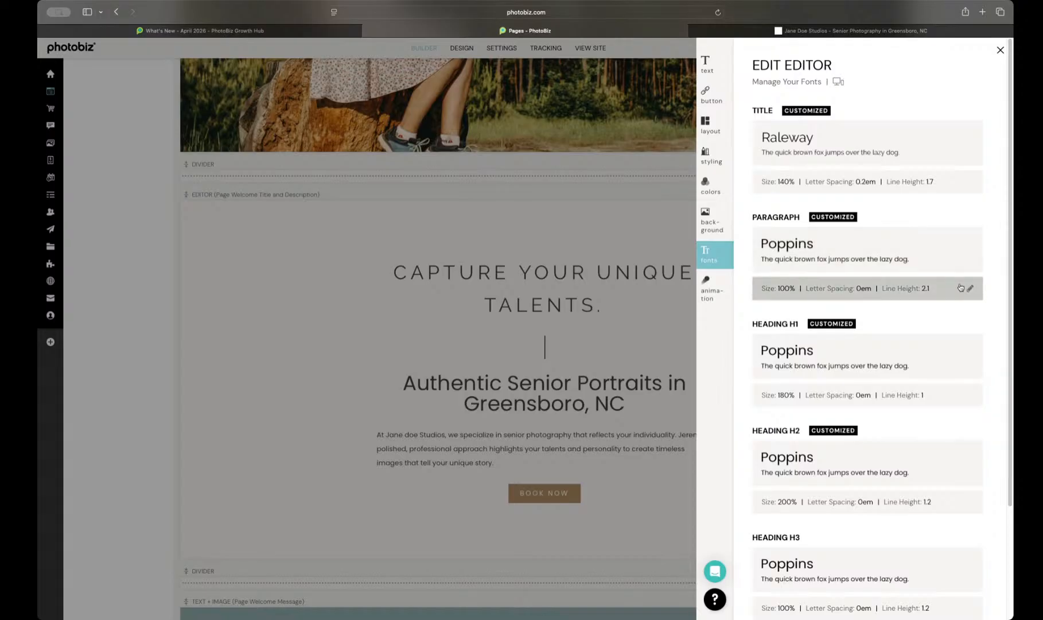
left_click(961, 287)
mouse_move(823, 263)
left_mouse_down()
mouse_move(798, 262)
mouse_move(812, 263)
left_mouse_up()
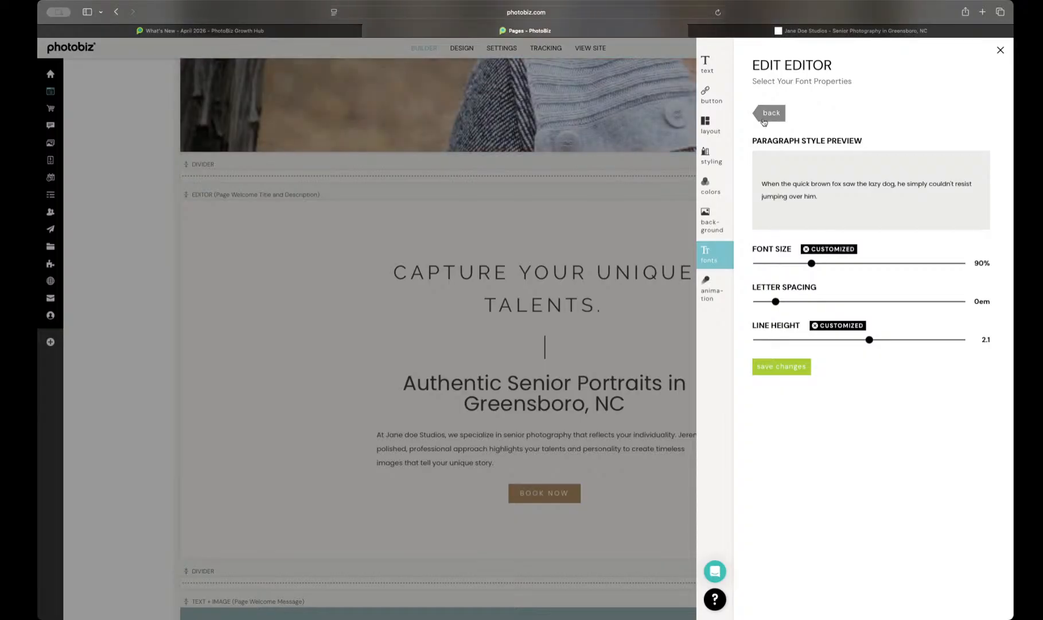
left_click(770, 116)
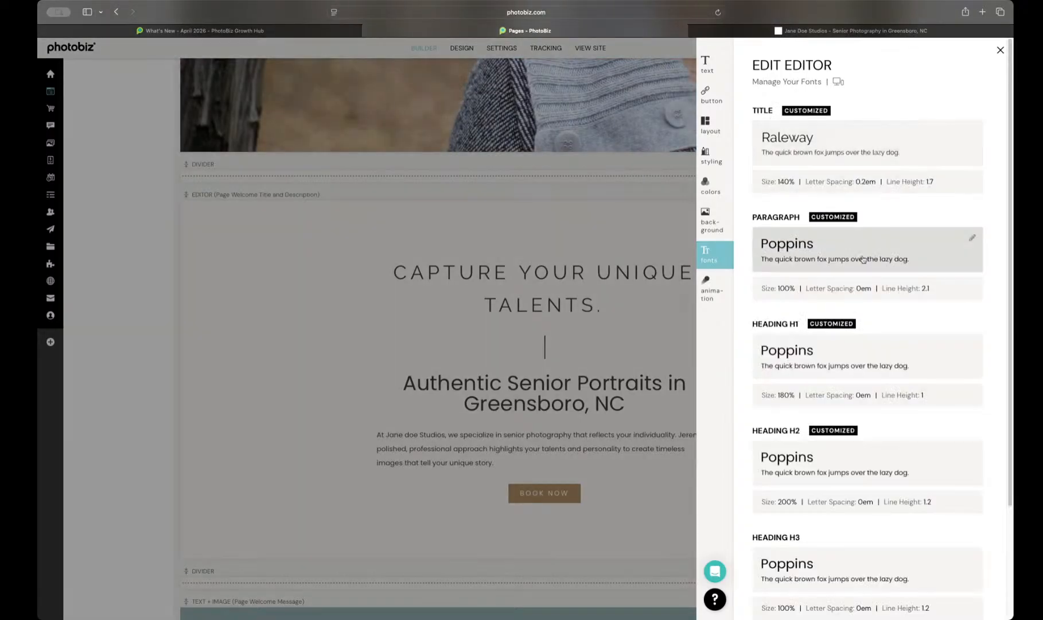
Step: Set the welcome block's Heading H1 font size to 110% and letter spacing to 0.3em, saving each change
left_click(971, 396)
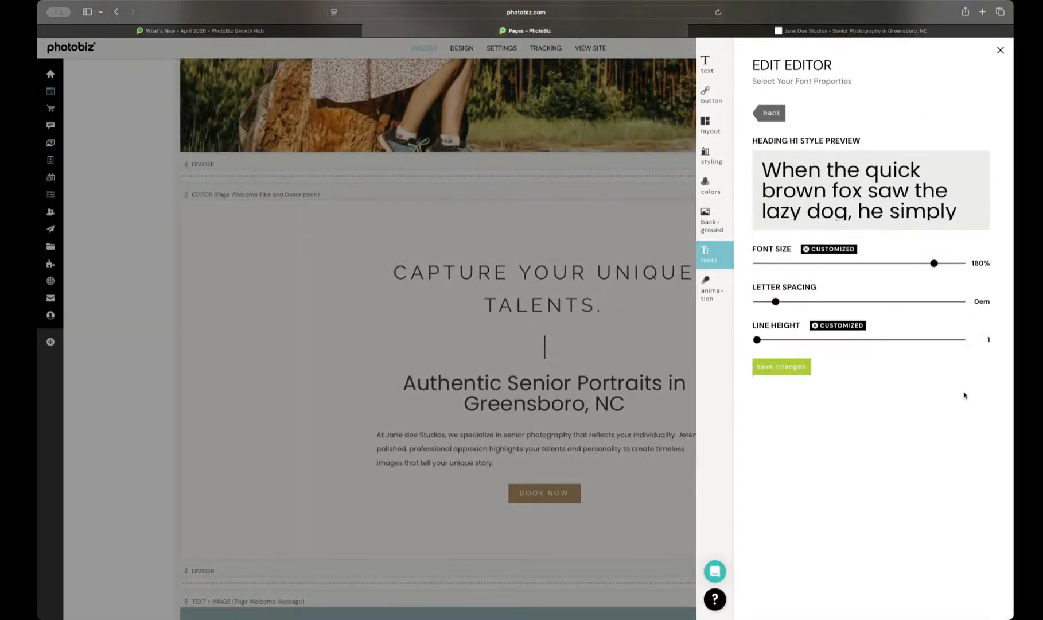
left_click_drag(935, 263, 838, 264)
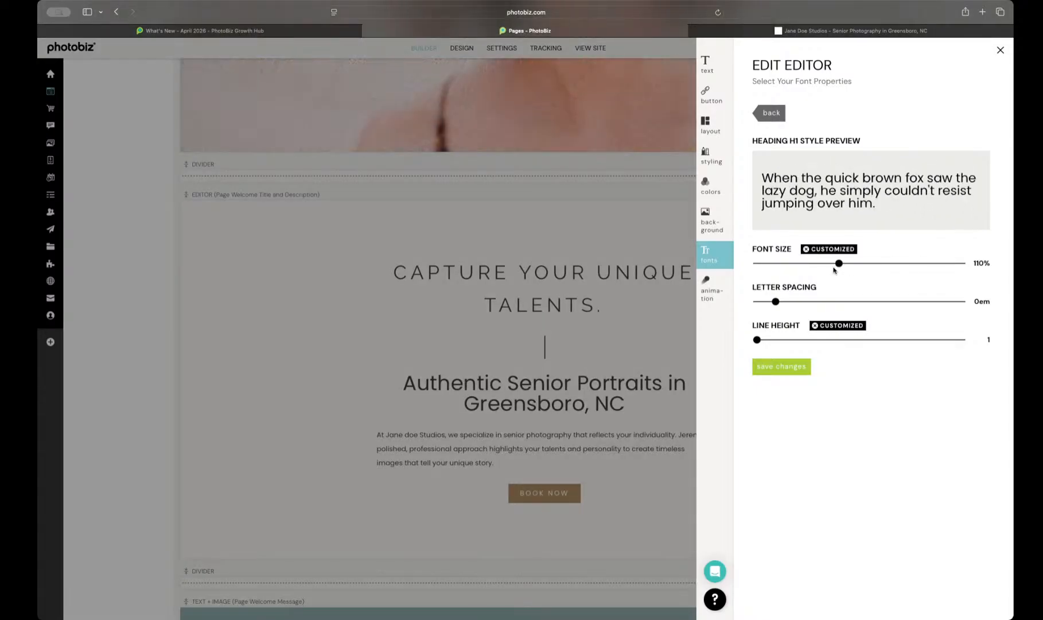
left_click(789, 368)
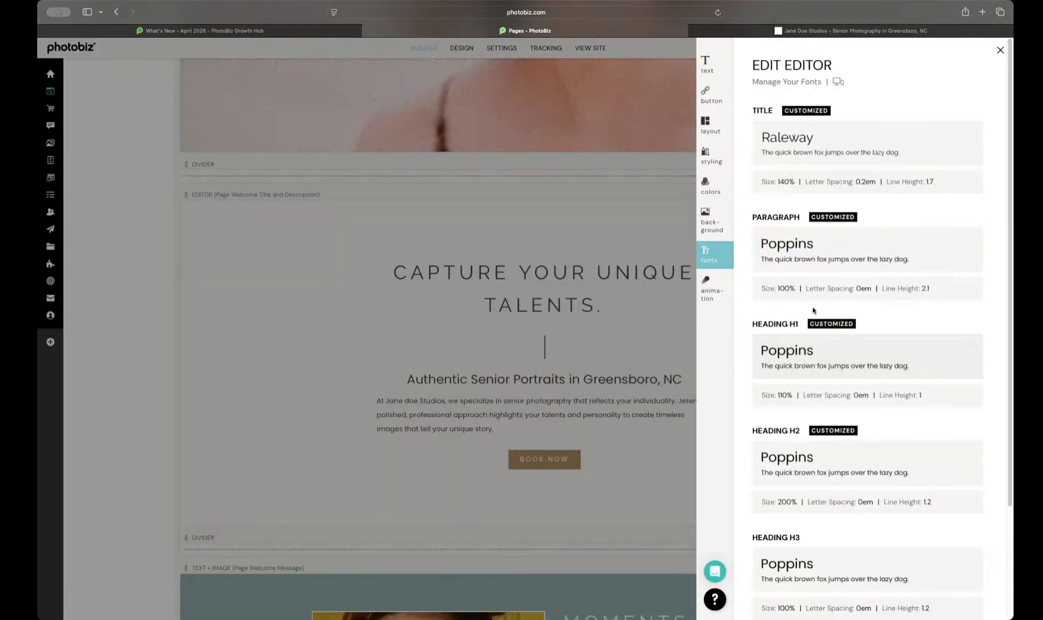
left_click(965, 397)
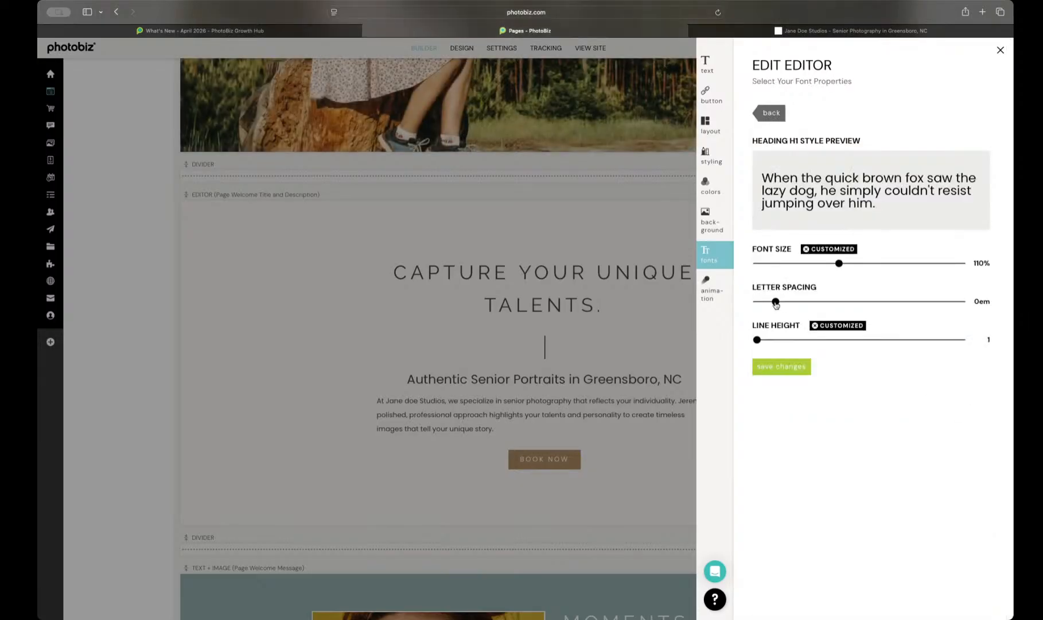
left_click_drag(775, 304, 831, 303)
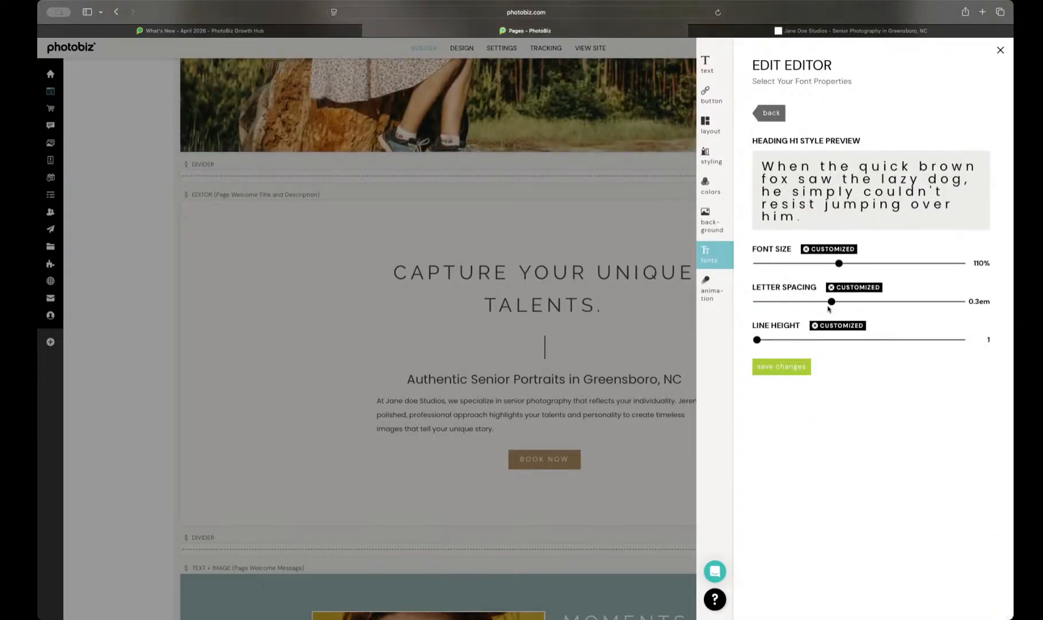
left_click(781, 367)
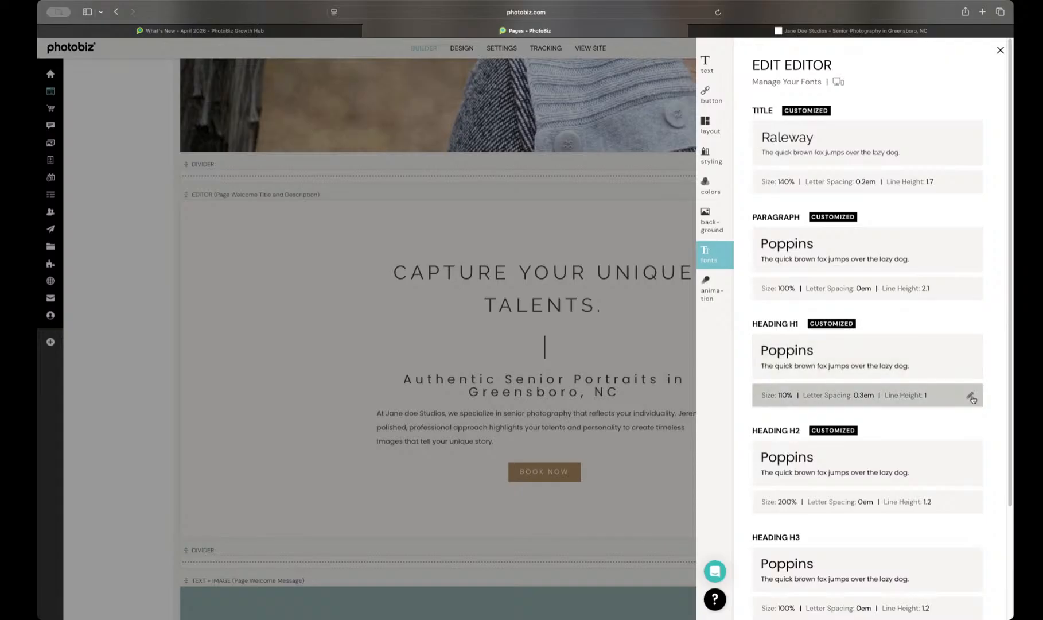
Step: Set the welcome block's Heading H1 font size to 90% and letter spacing to 0.2em, save, and close the block's settings
left_click(970, 395)
left_click_drag(838, 268, 817, 304)
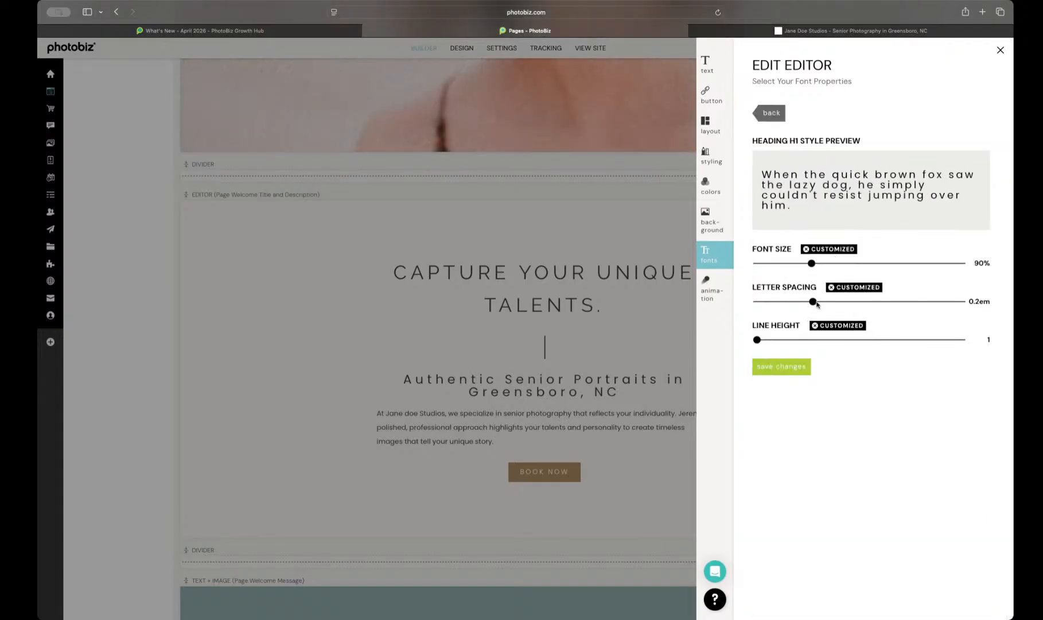
left_click(780, 368)
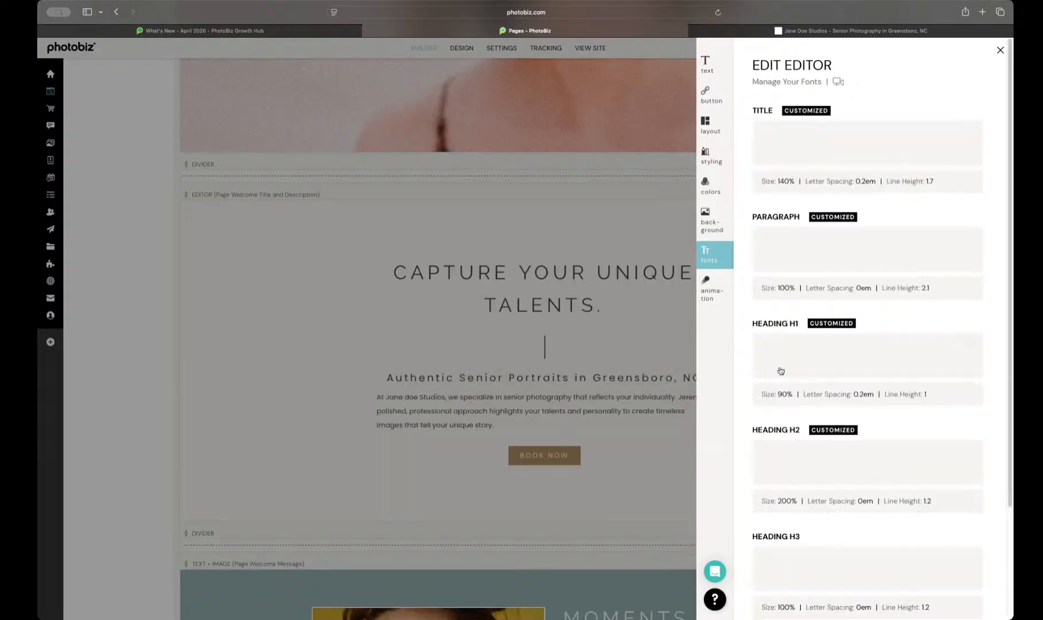
left_click(489, 402)
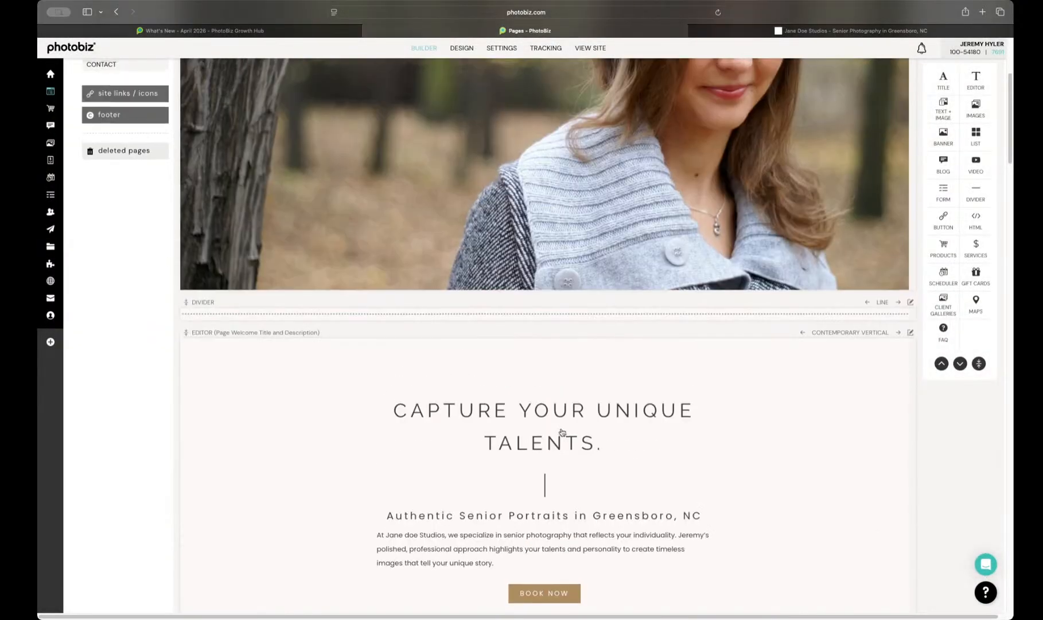
Step: Change the layout of the Page Welcome Message text and image block to Image Circle Left
scroll(562, 432, "down", 10)
scroll(562, 432, "up", 4)
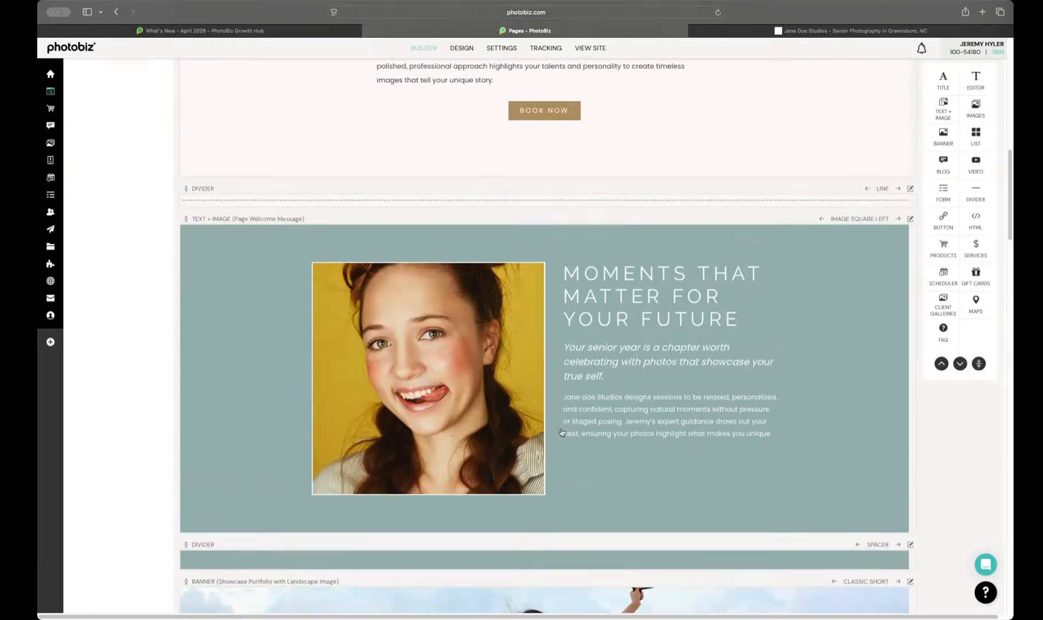
scroll(792, 412, "down", 5)
scroll(870, 243, "up", 1)
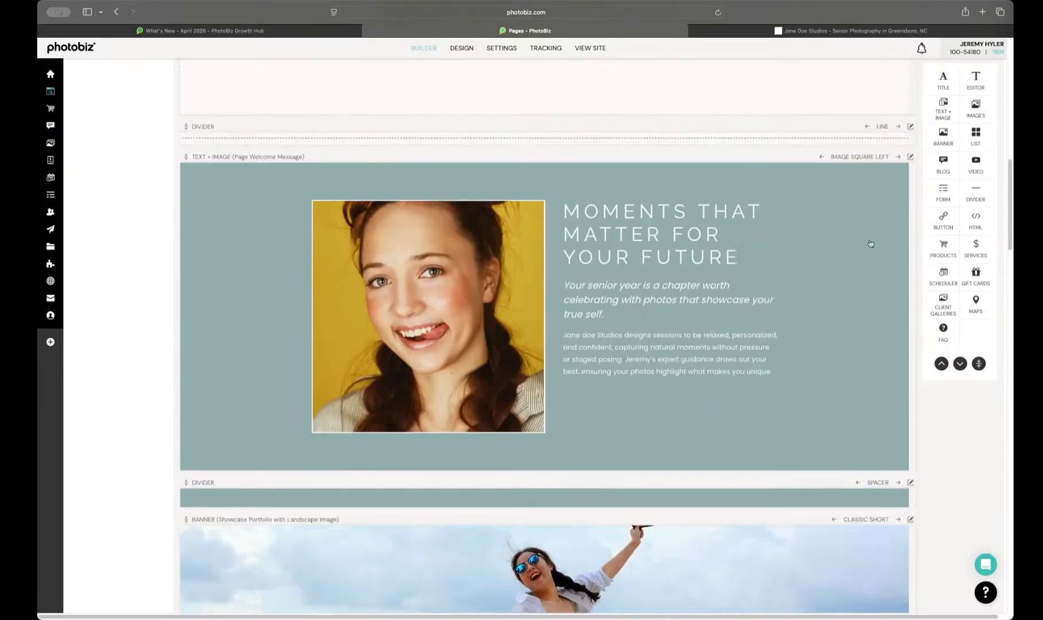
left_click(898, 156)
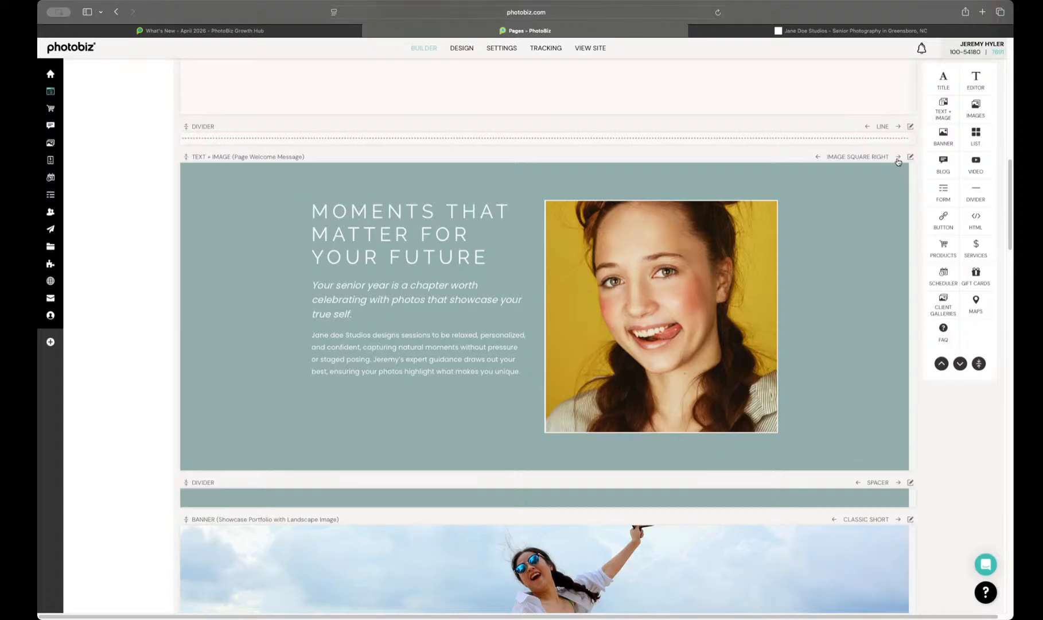
left_click(898, 157)
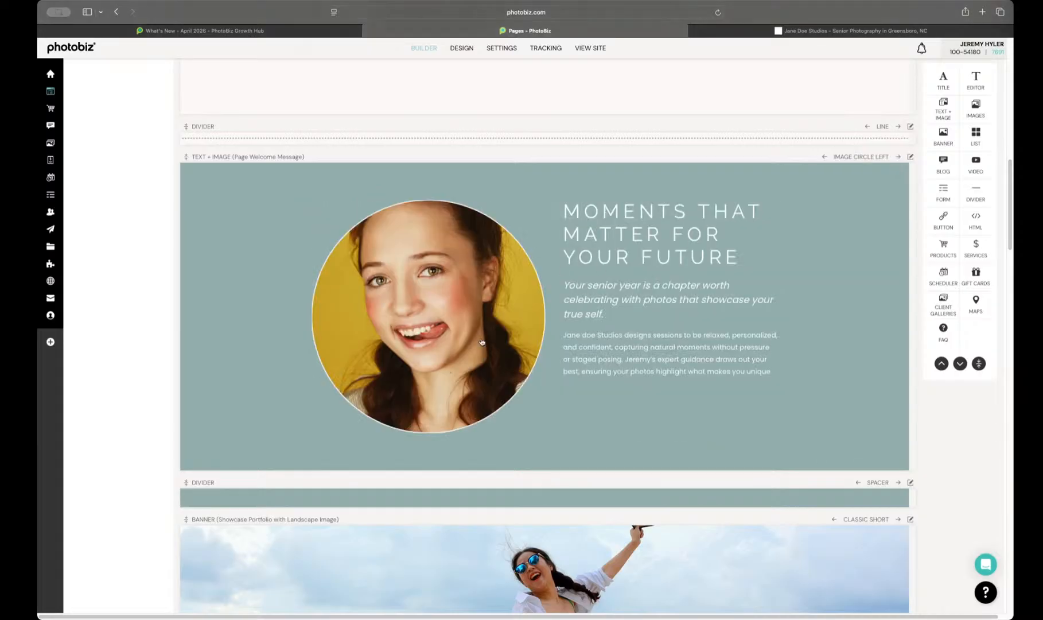
Step: Refresh the live Jane doe Studios site and inspect the circular-image welcome section on the home page
left_click(745, 30)
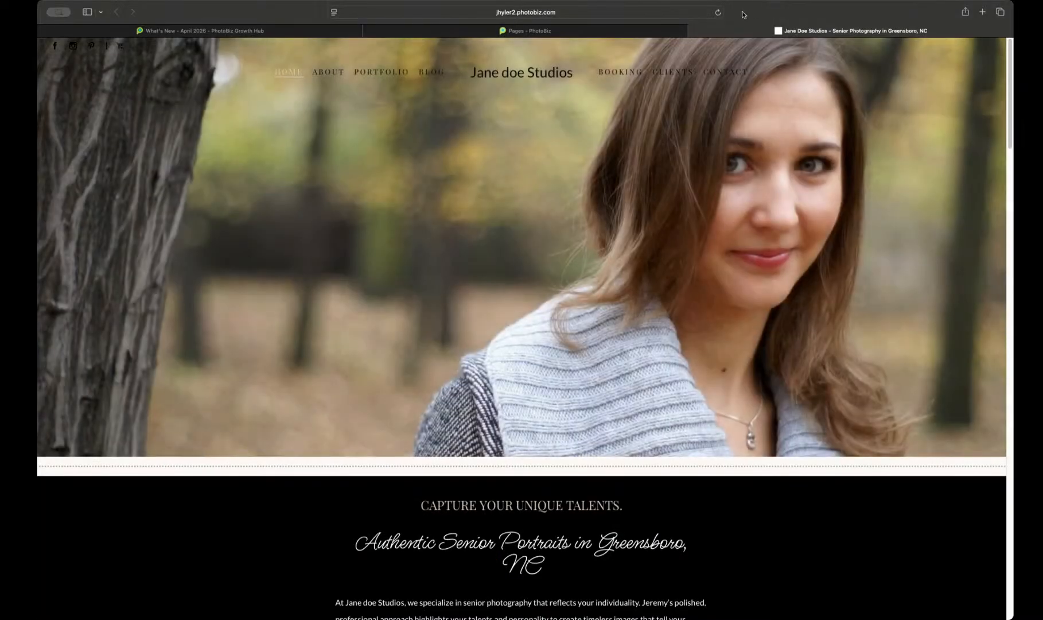
left_click(718, 12)
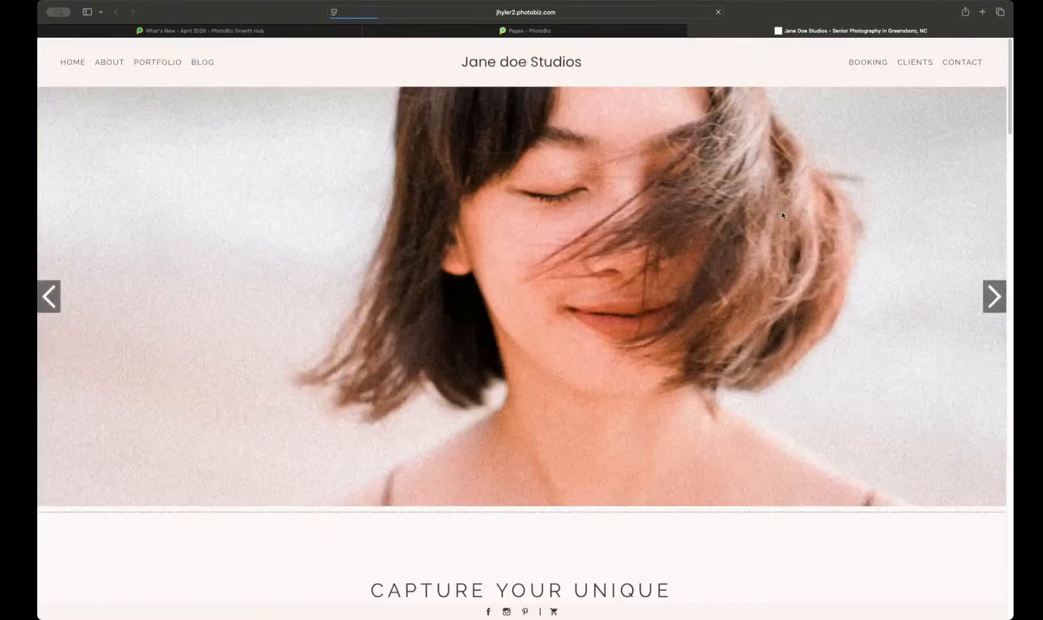
scroll(782, 216, "down", 4)
scroll(782, 215, "down", 10)
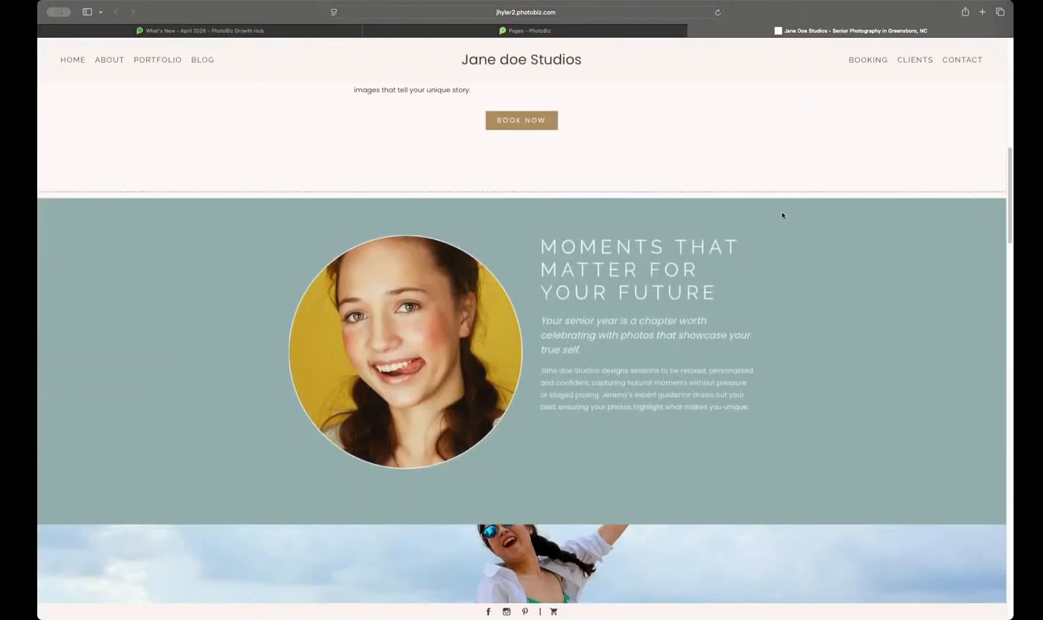
scroll(748, 207, "down", 2)
scroll(754, 230, "up", 2)
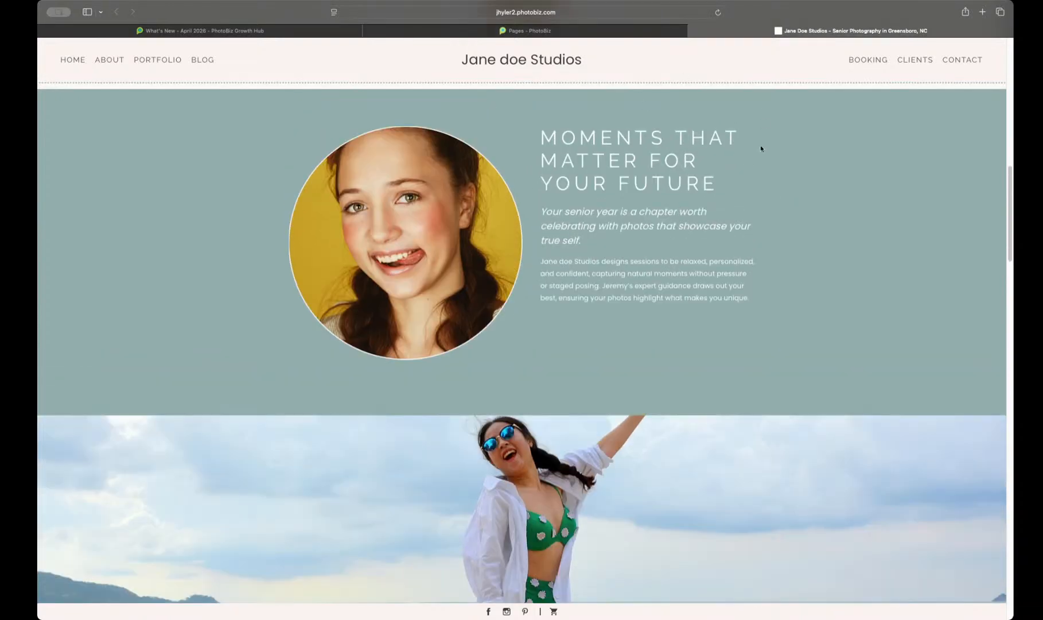
Step: In the page builder, change the layout of the Client Testimonials with Portrait Images block to Card Circle and close its settings
left_click(606, 32)
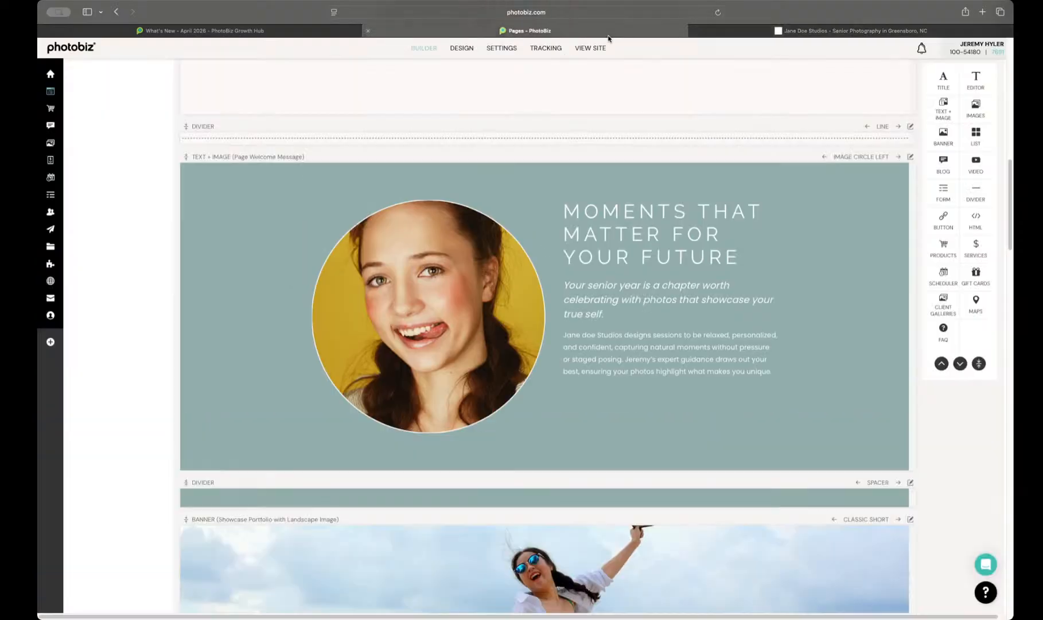
scroll(681, 203, "down", 10)
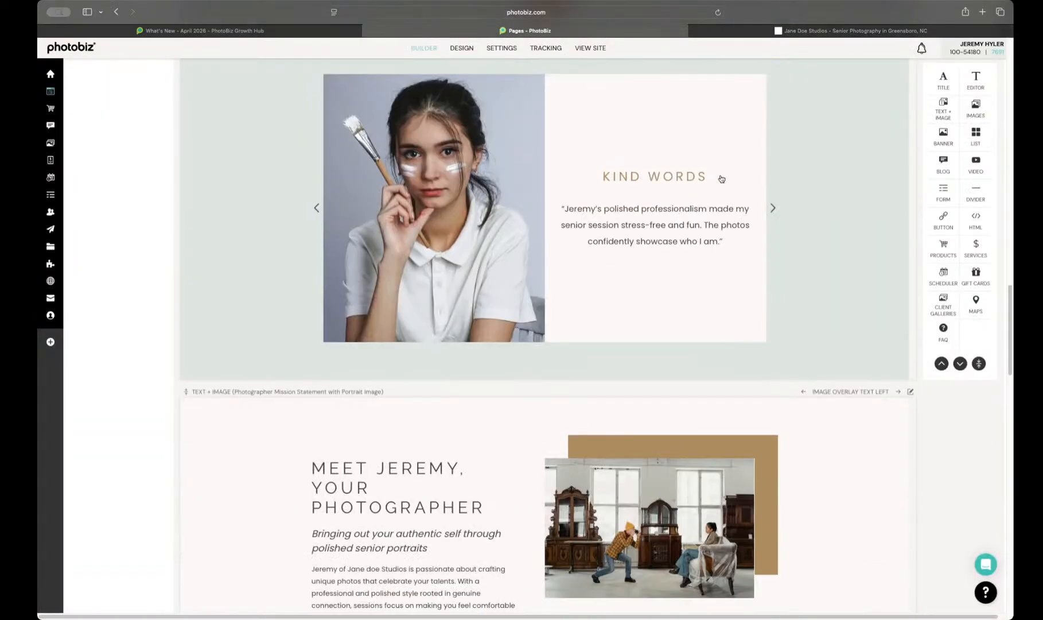
scroll(721, 174, "up", 3)
left_click(838, 245)
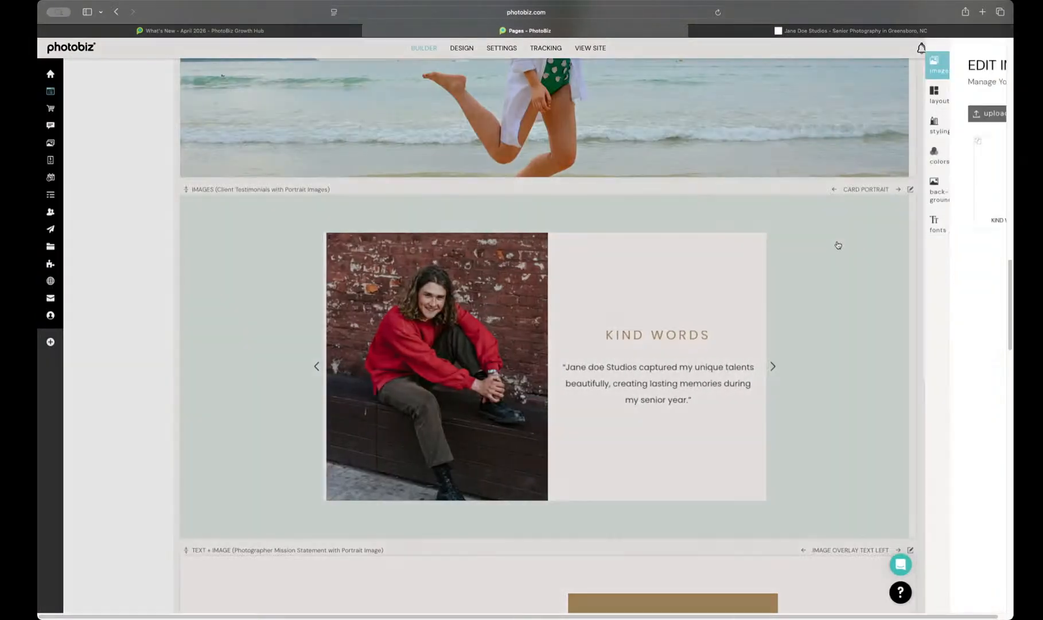
left_click(710, 101)
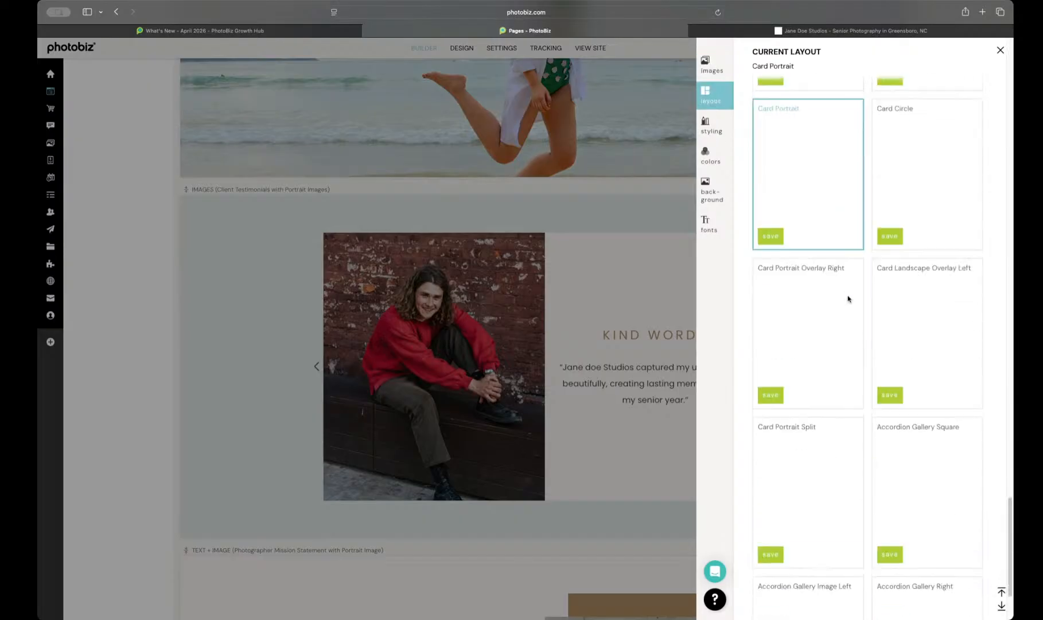
scroll(888, 282, "up", 1)
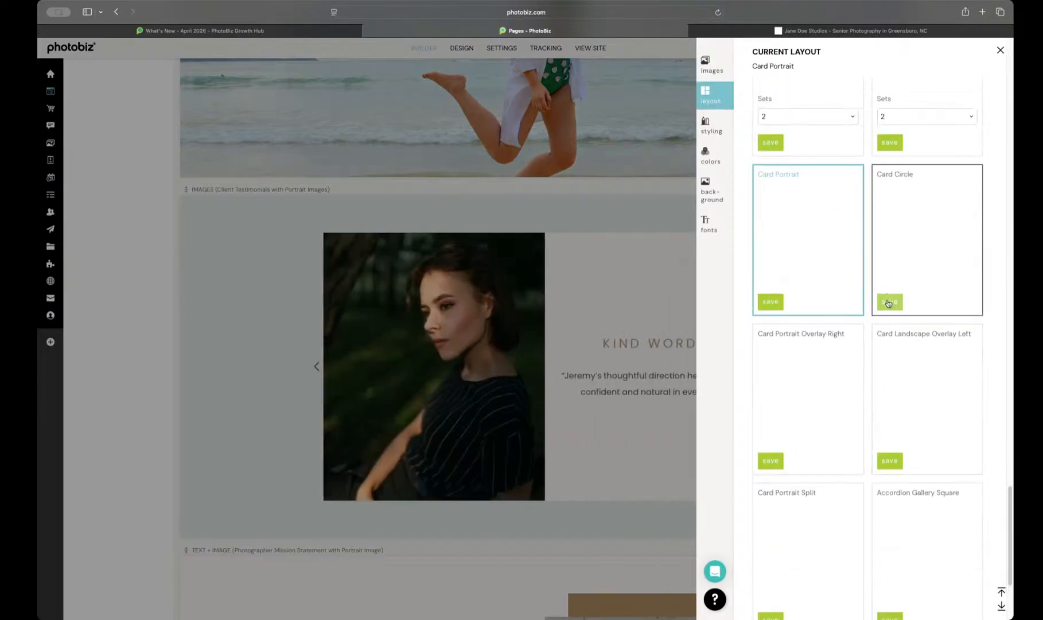
left_click(889, 301)
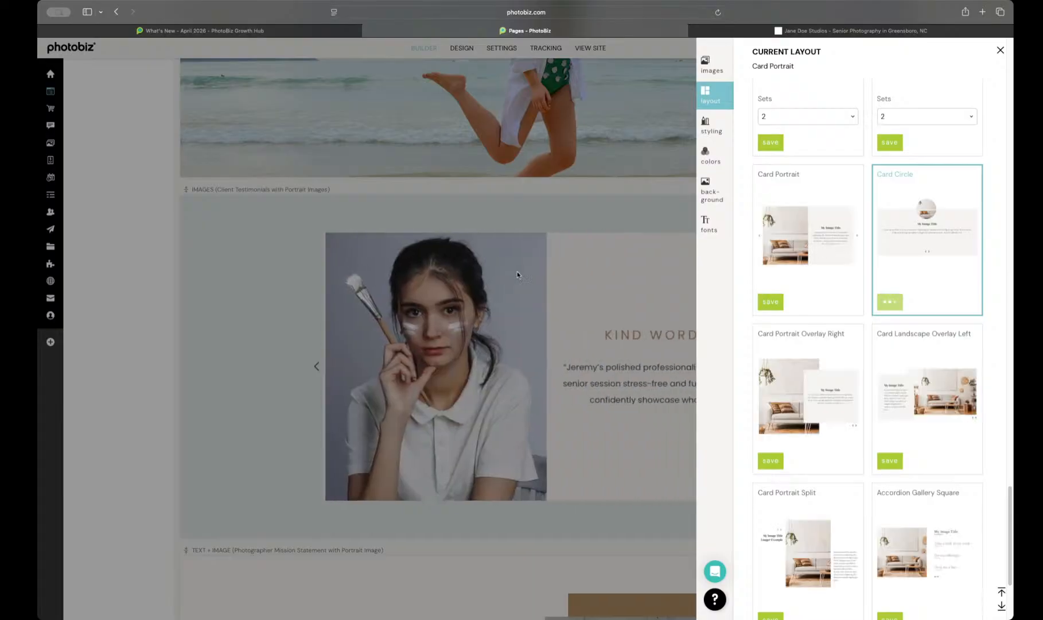
left_click(530, 327)
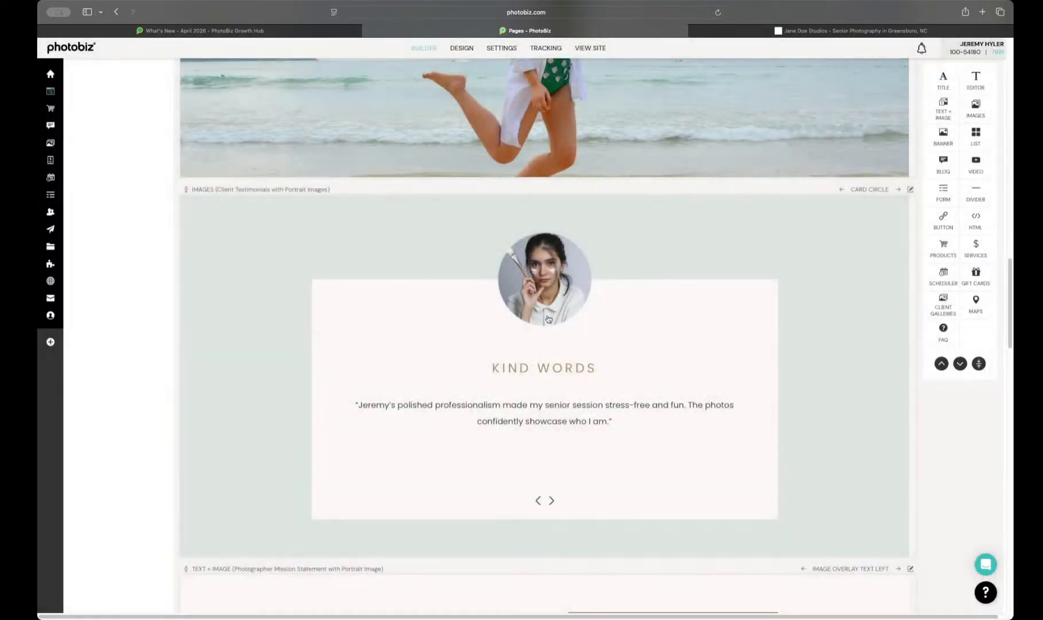
Step: Check the Kind Words testimonial card on the live site's home page
scroll(549, 363, "down", 1)
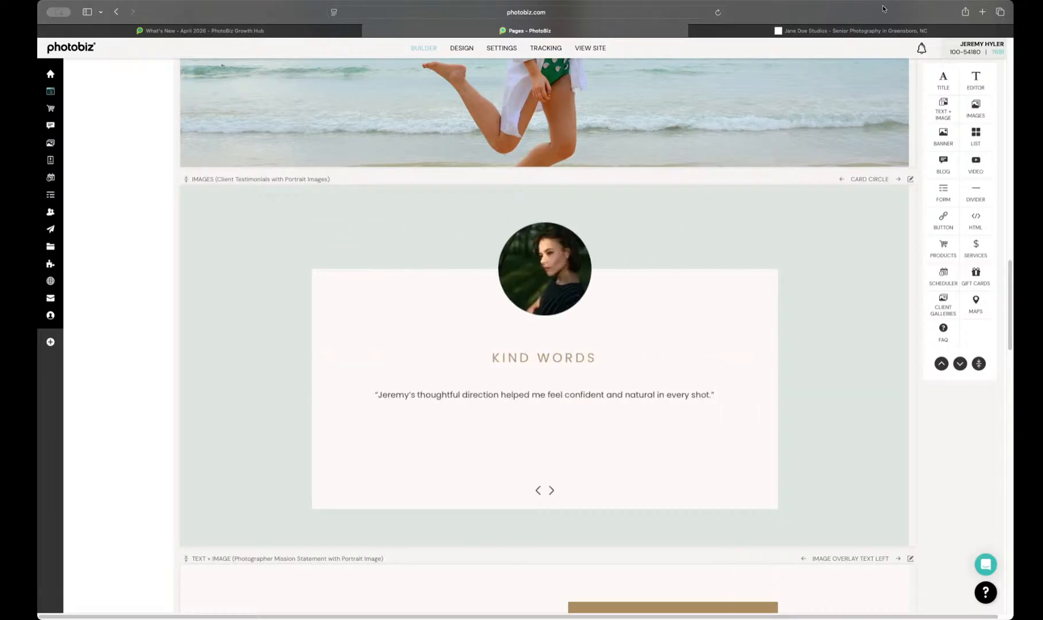
left_click(867, 29)
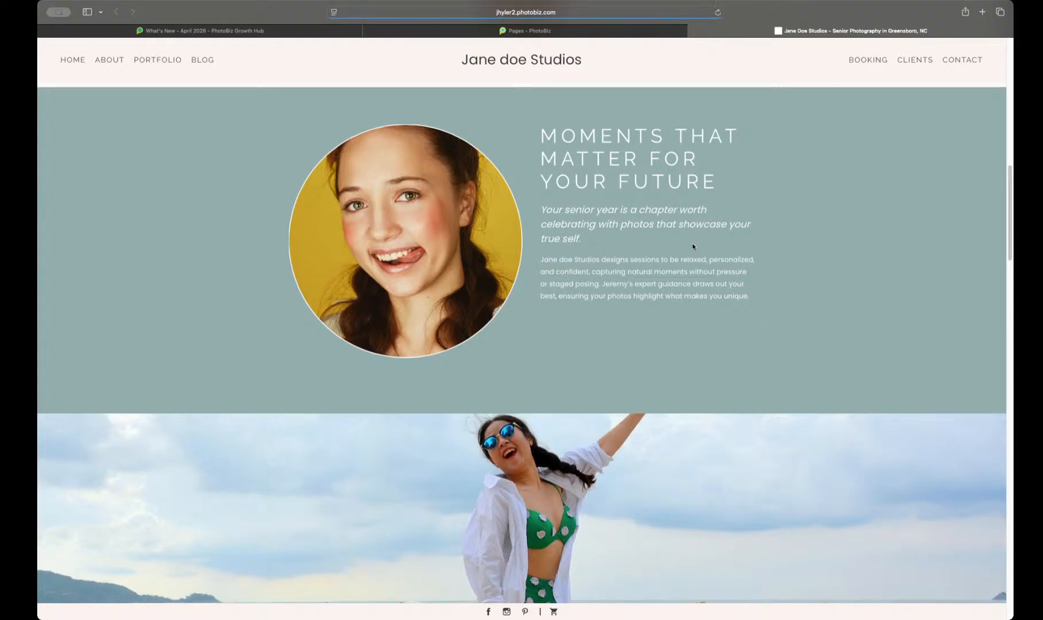
scroll(692, 247, "down", 10)
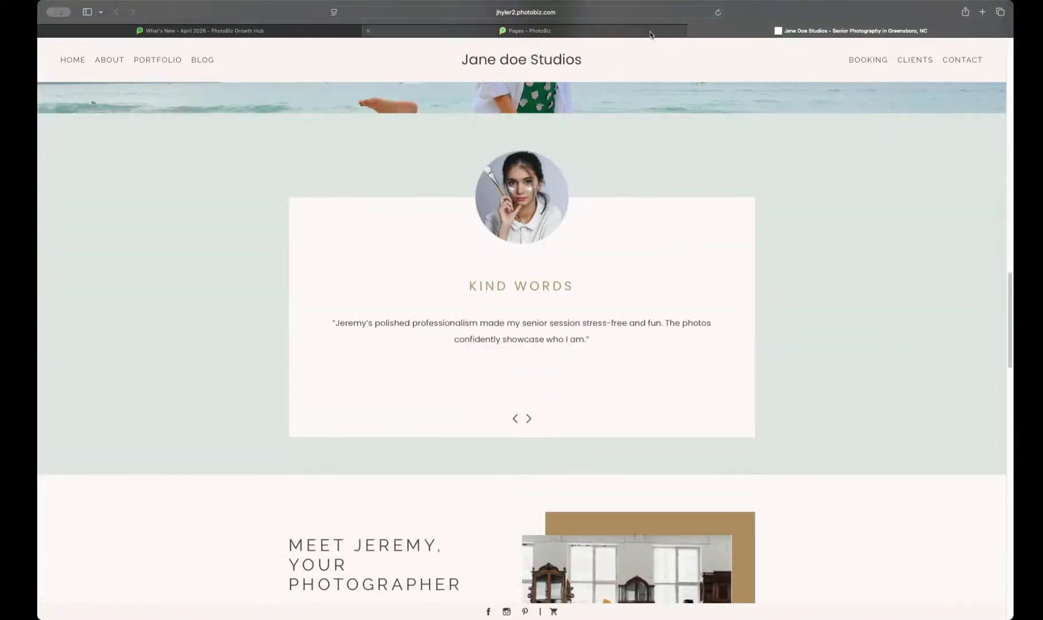
Step: Preview the Nora design at phone size, examine the home page's sections, and return the preview to desktop size
left_click(650, 34)
left_click(462, 48)
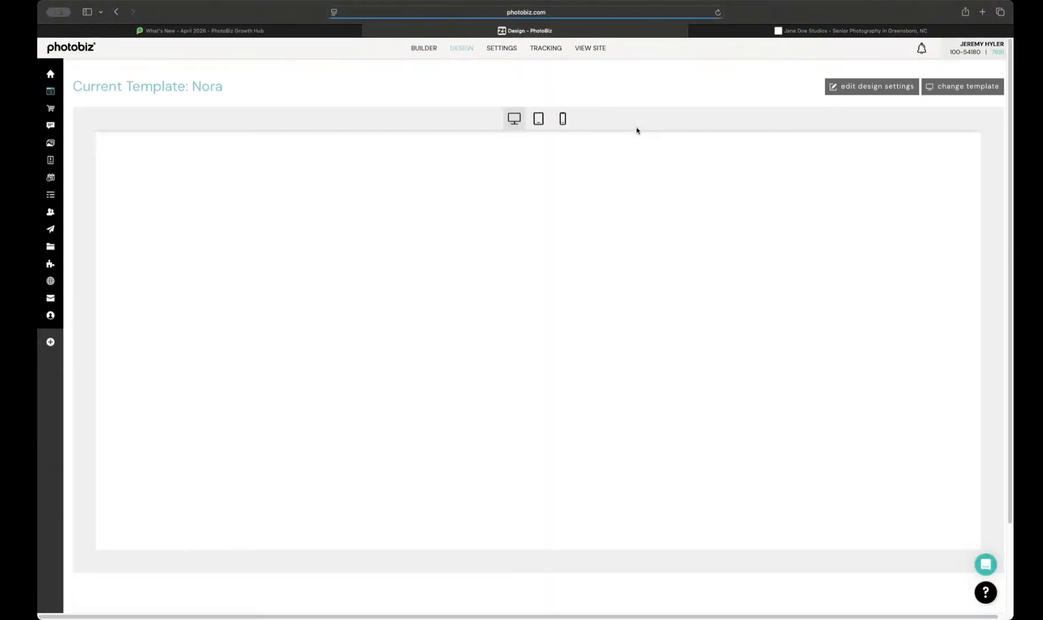
left_click(566, 118)
scroll(578, 201, "down", 12)
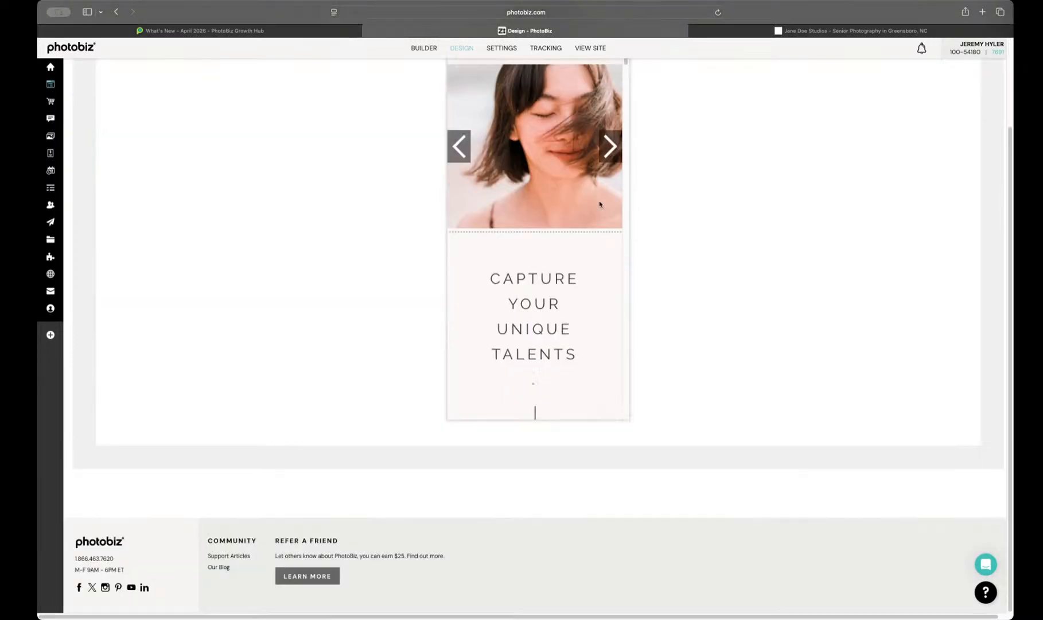
scroll(578, 201, "down", 6)
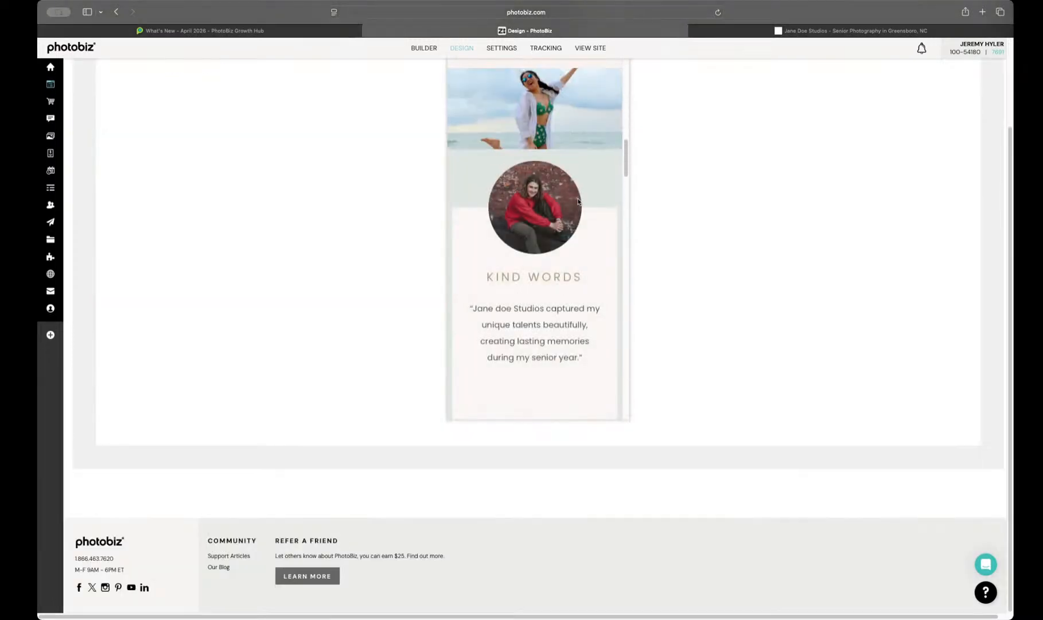
scroll(577, 200, "up", 2)
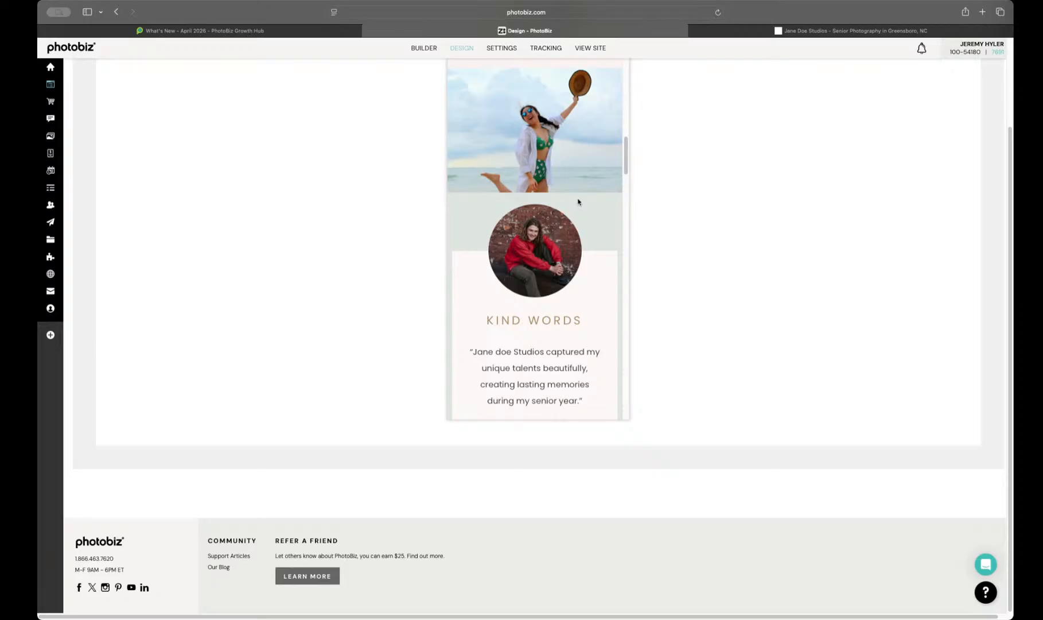
scroll(578, 201, "down", 5)
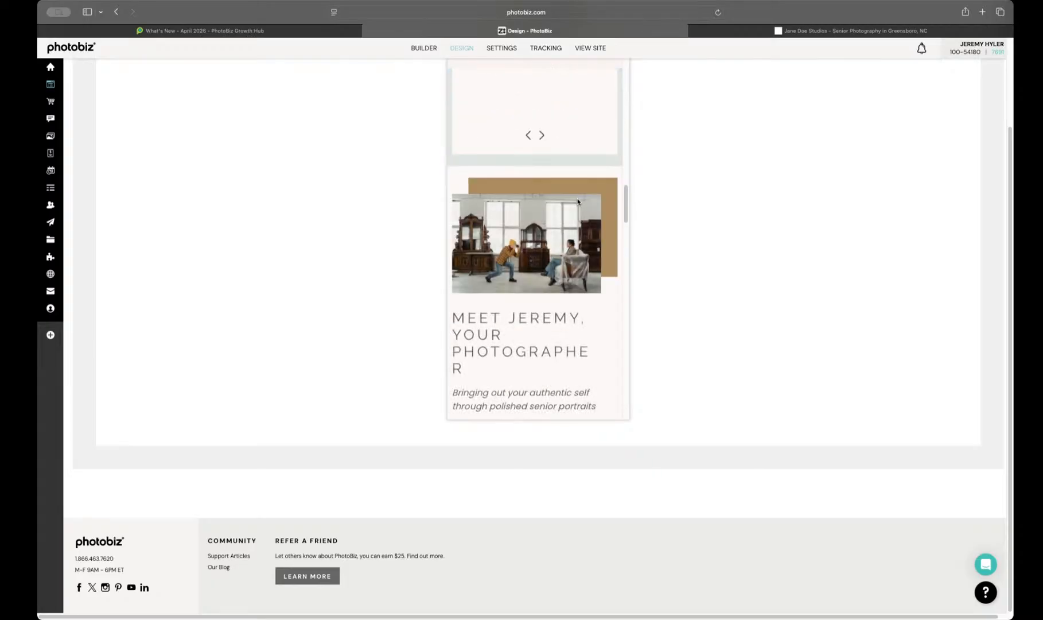
scroll(577, 201, "down", 7)
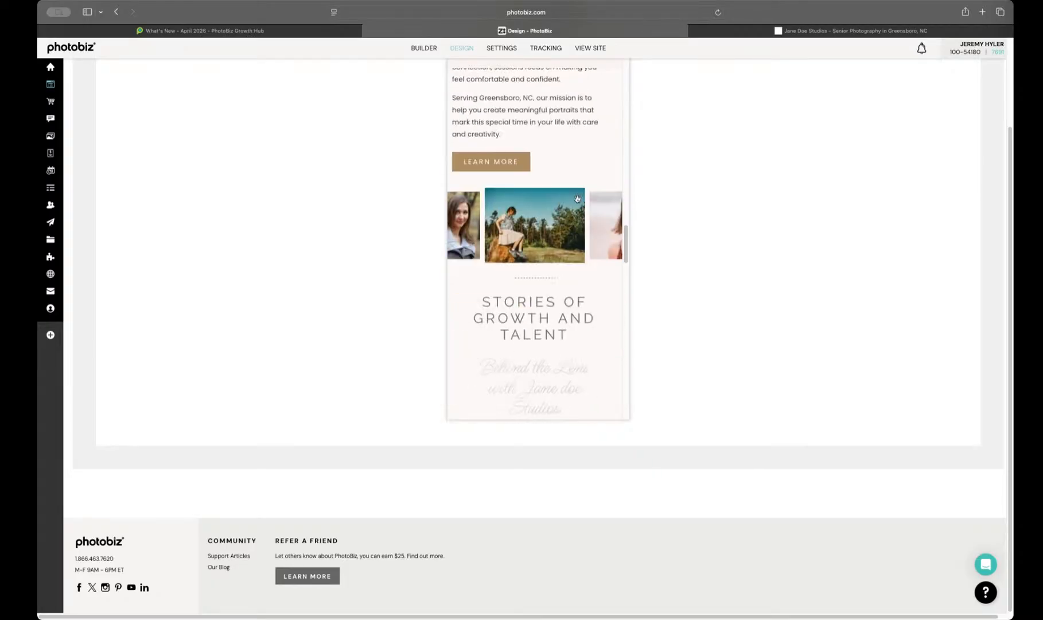
scroll(577, 198, "up", 15)
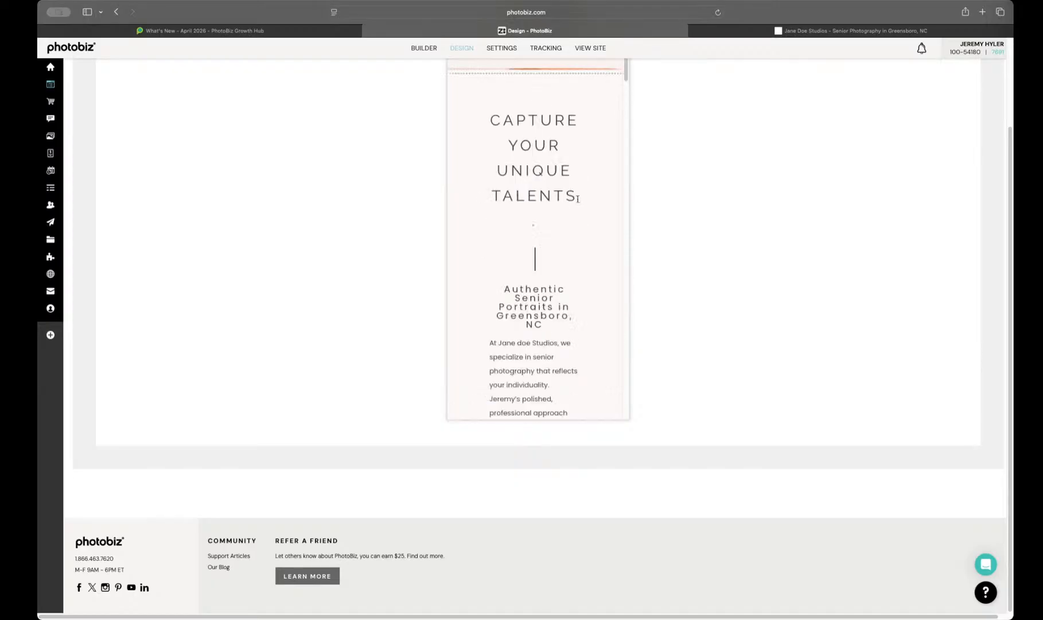
scroll(577, 198, "up", 3)
left_click(514, 118)
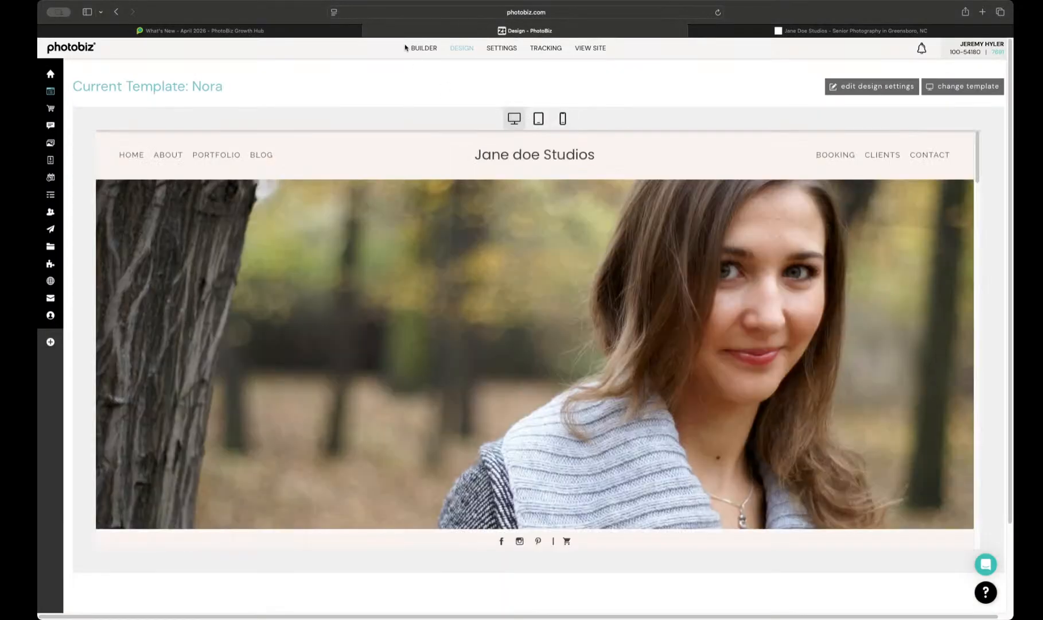
Step: Reopen the Home page in the builder, then review the live site's home page sections and return to its hero banner
left_click(423, 47)
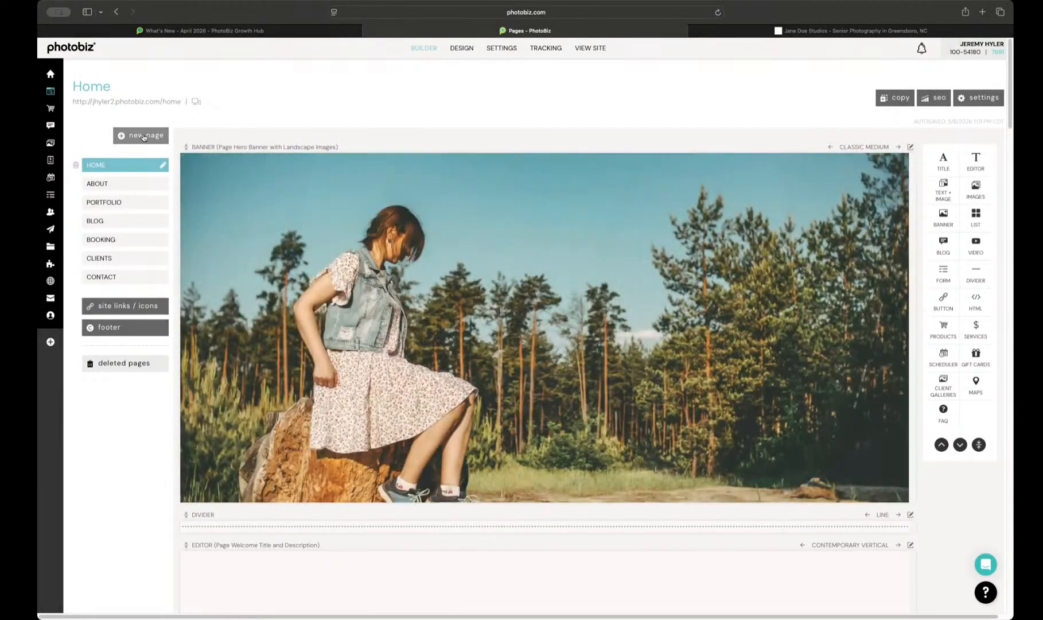
left_click(144, 137)
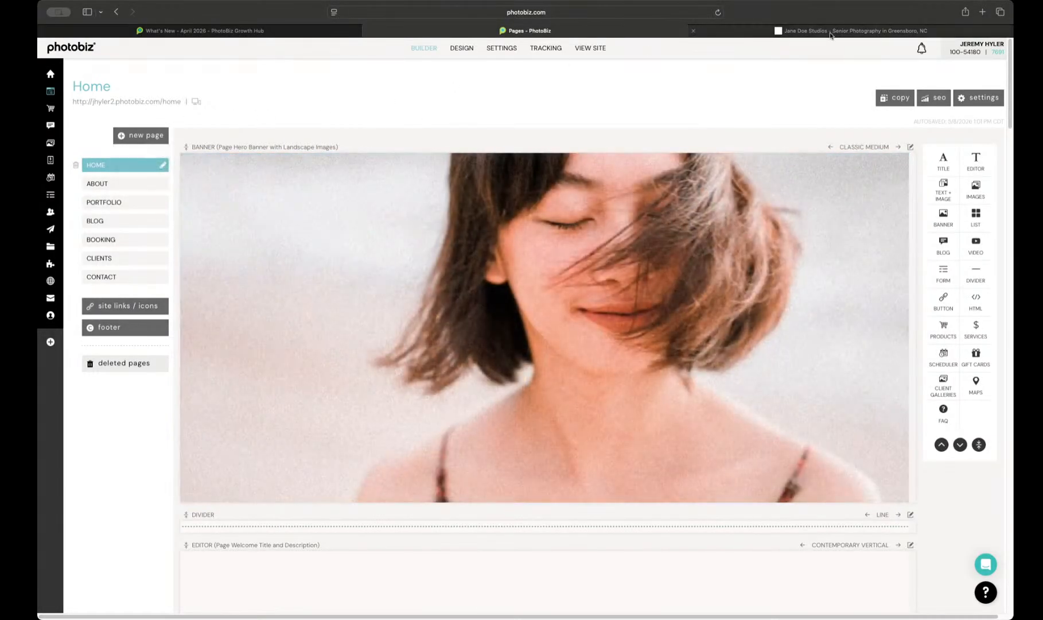
left_click(850, 30)
scroll(453, 293, "down", 8)
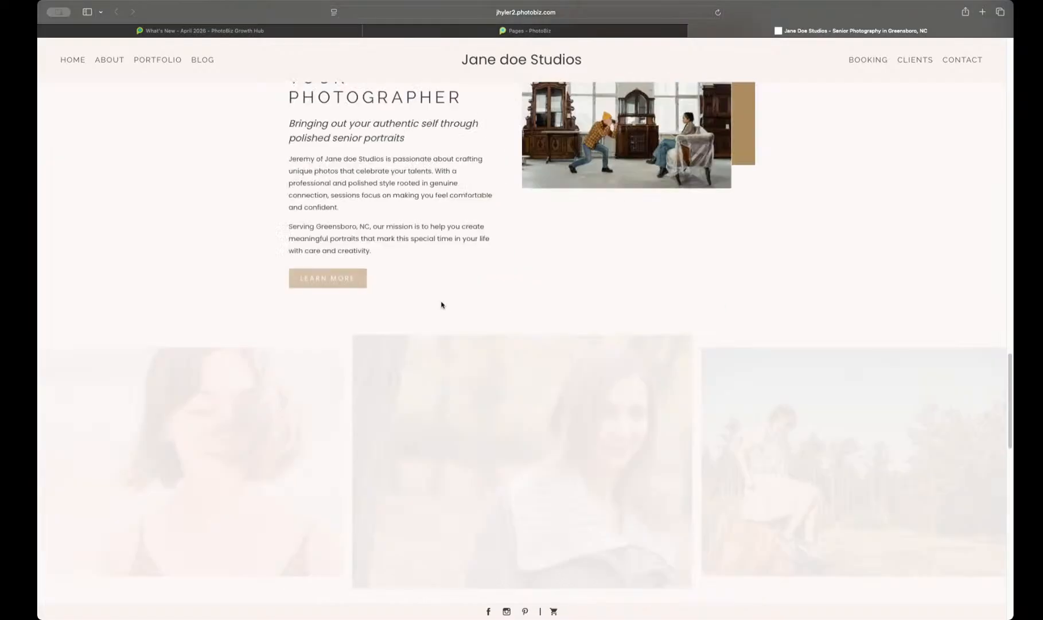
scroll(441, 304, "down", 10)
scroll(442, 304, "up", 15)
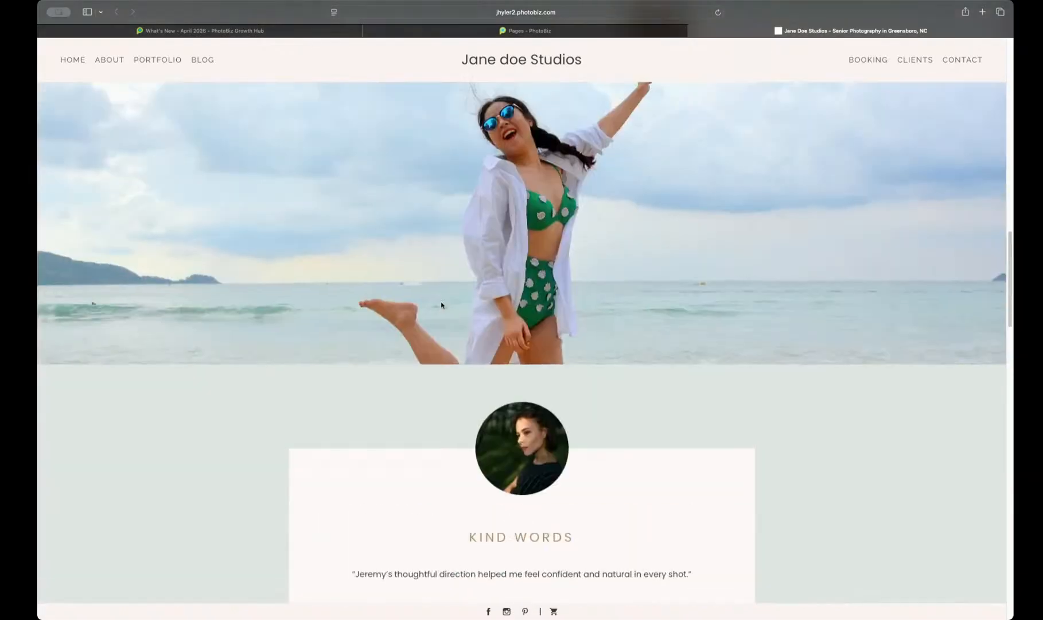
scroll(441, 305, "up", 10)
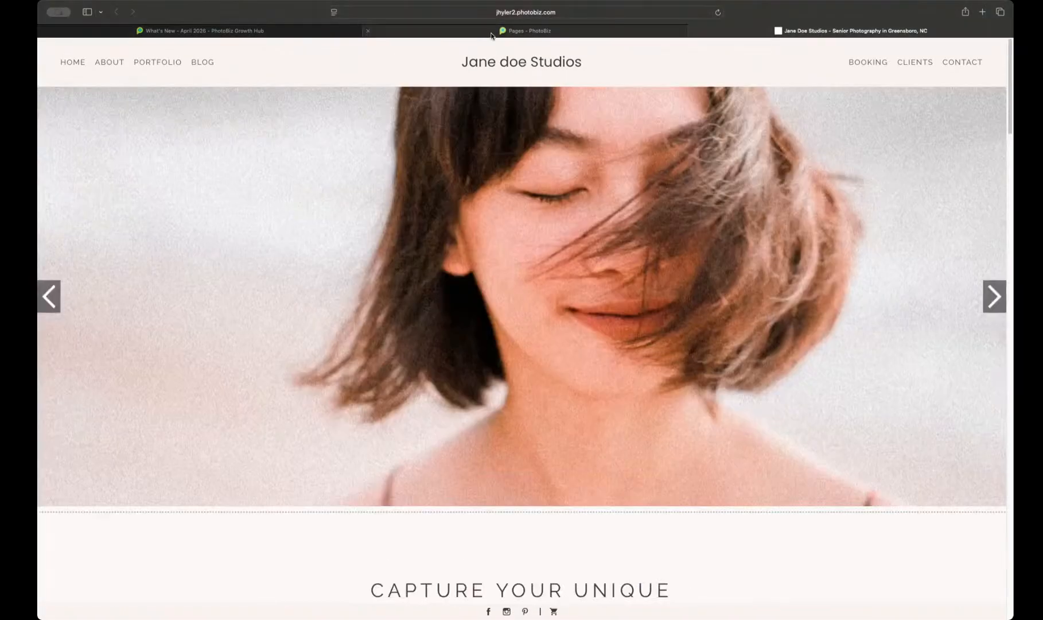
Step: Start creating a new page of the standard page type from the builder
left_click(491, 34)
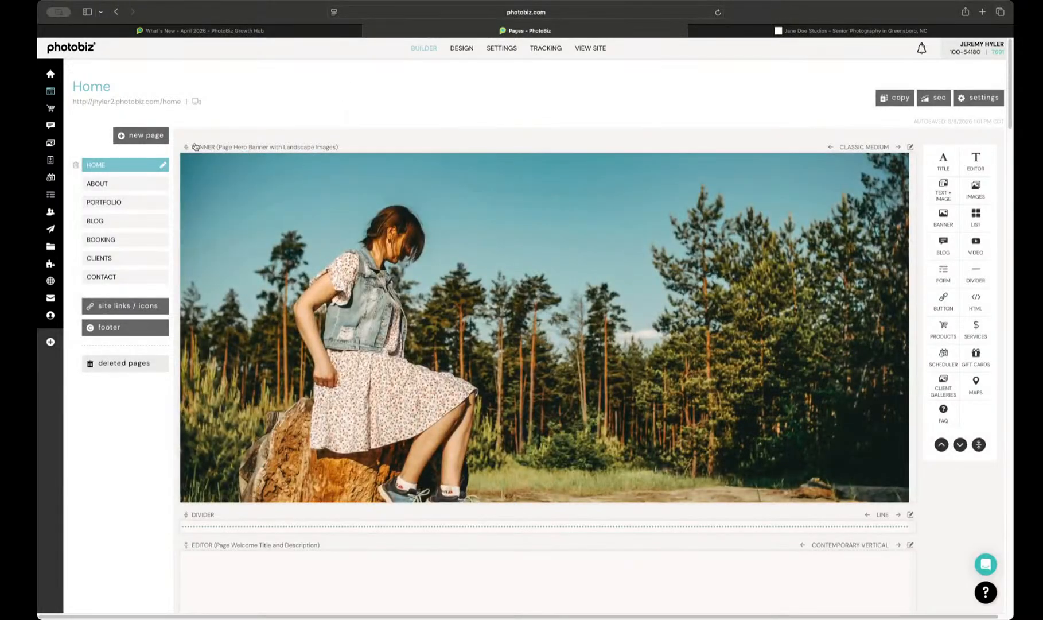
left_click(143, 135)
left_click(144, 154)
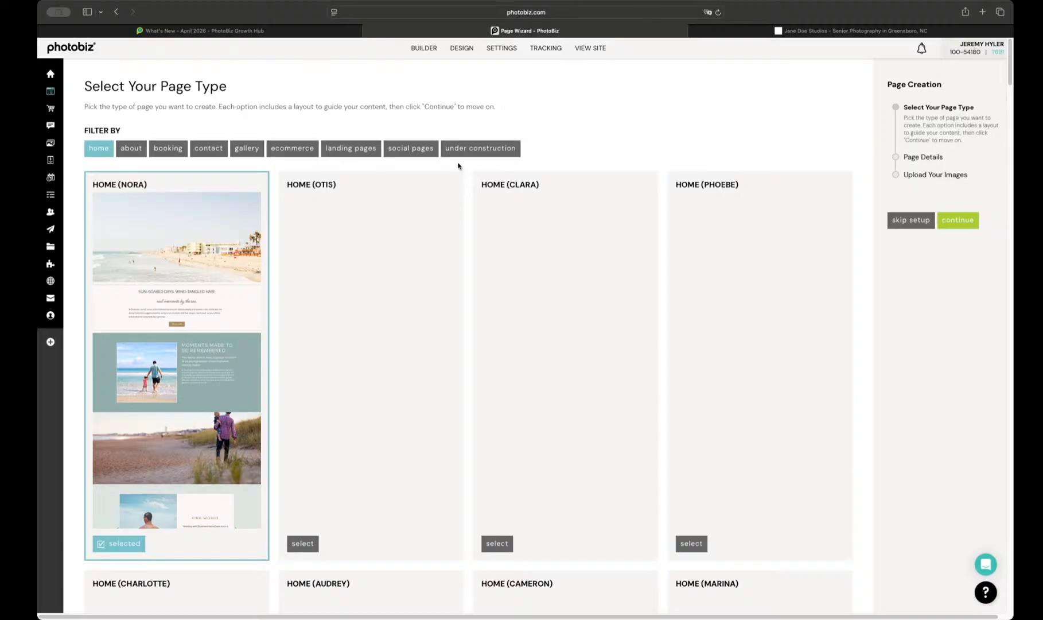
Step: Browse the home page layouts in the page type selection, including Otis, Clara, Charlotte, Amelia and Elsa
scroll(478, 241, "down", 3)
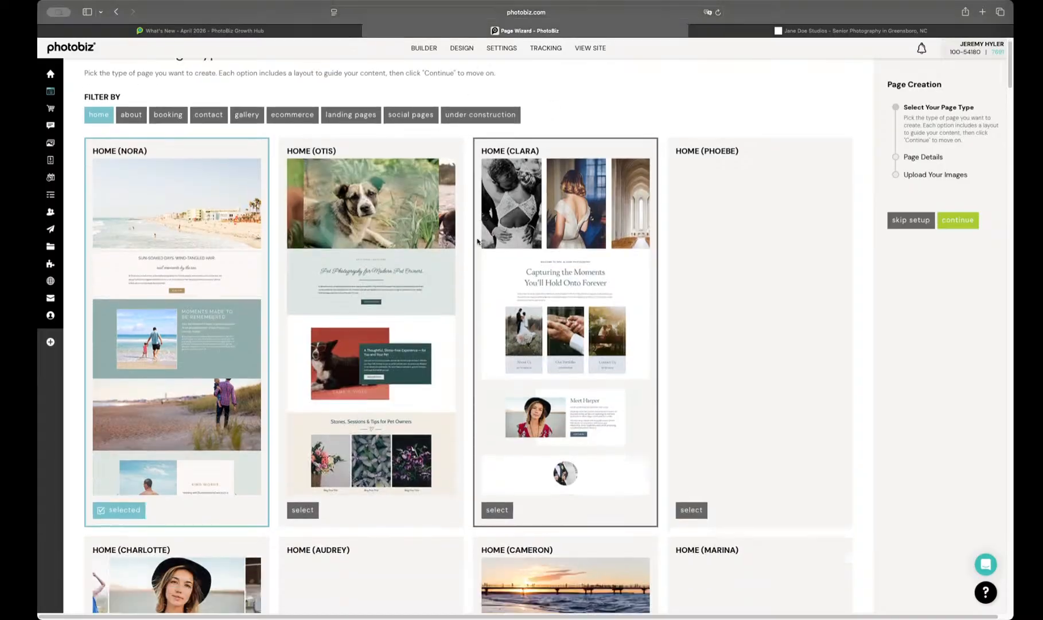
scroll(477, 241, "down", 5)
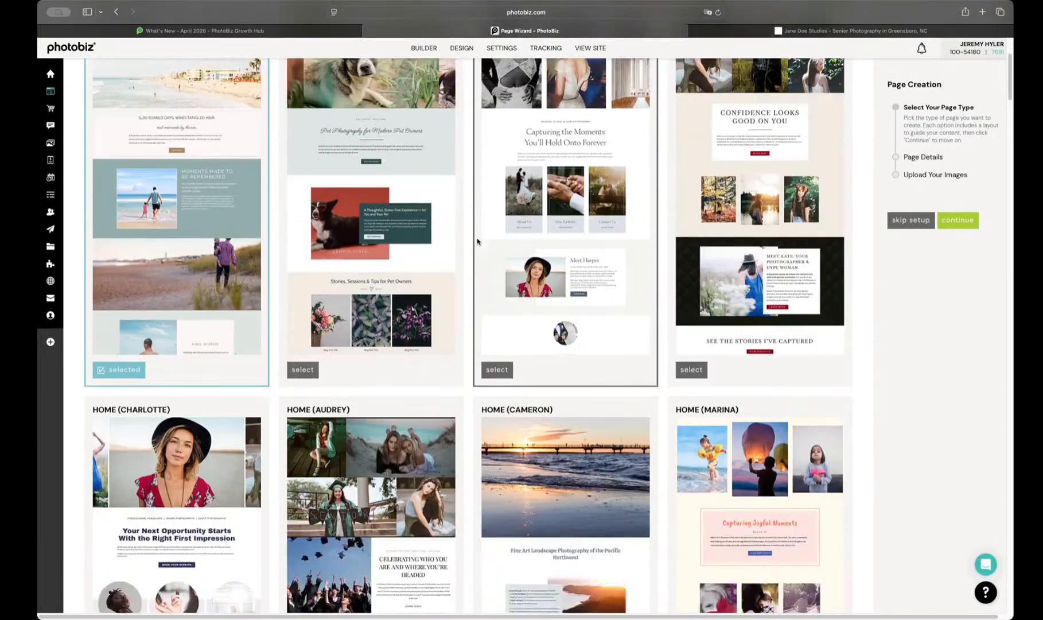
scroll(478, 242, "down", 3)
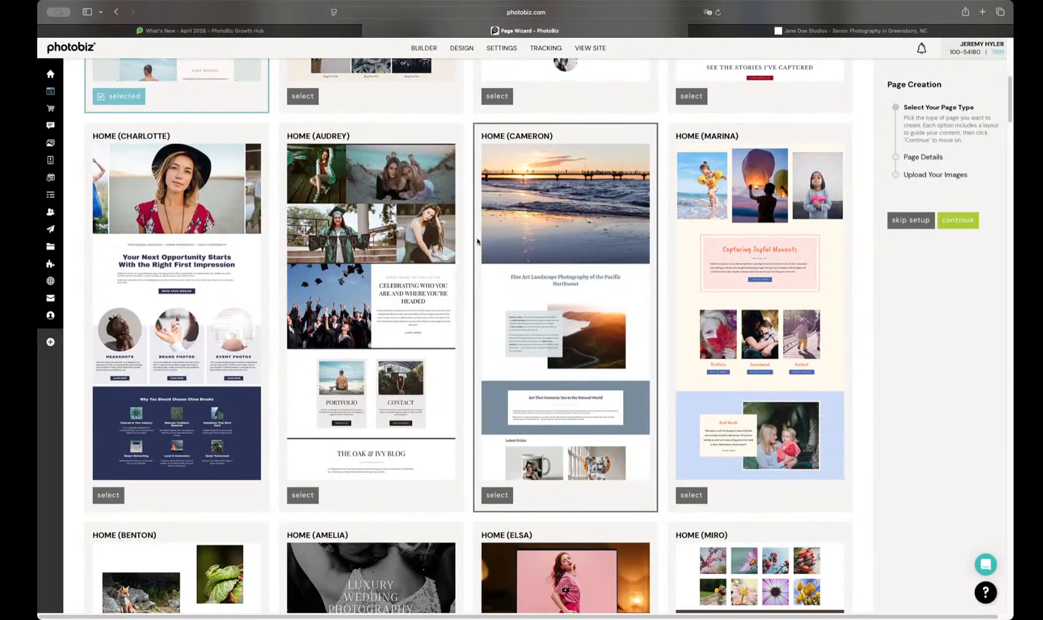
scroll(478, 242, "down", 2)
scroll(559, 290, "down", 6)
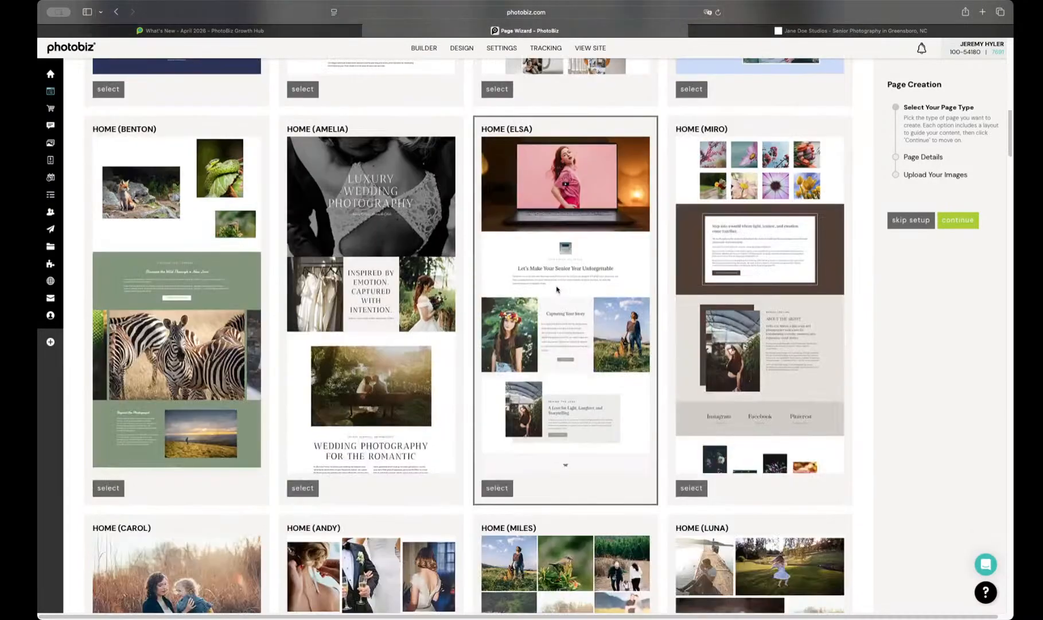
scroll(517, 281, "down", 1)
scroll(459, 266, "down", 1)
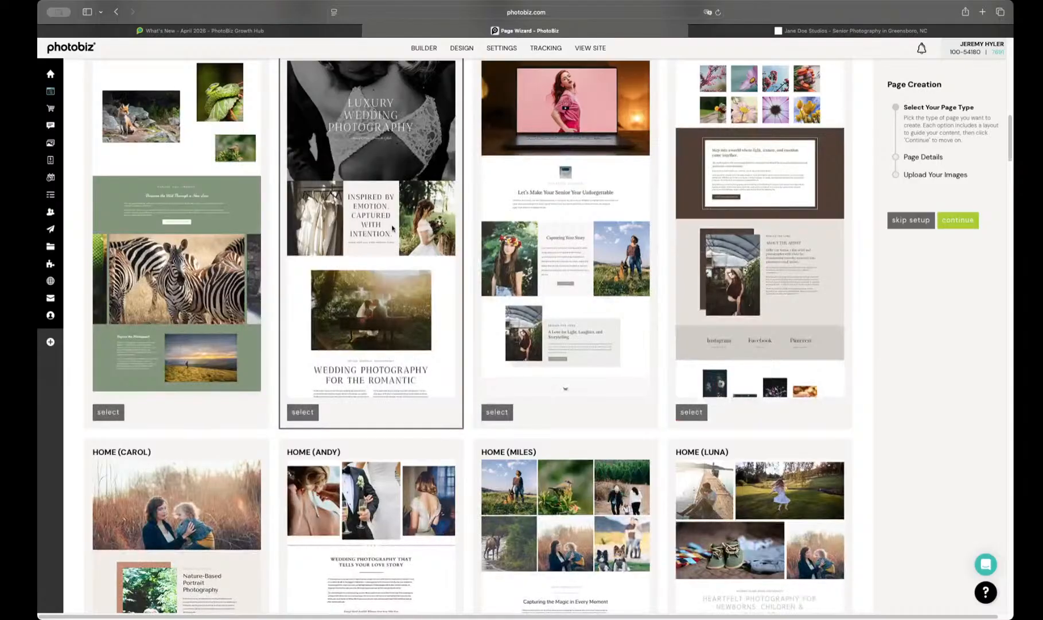
scroll(350, 180, "up", 2)
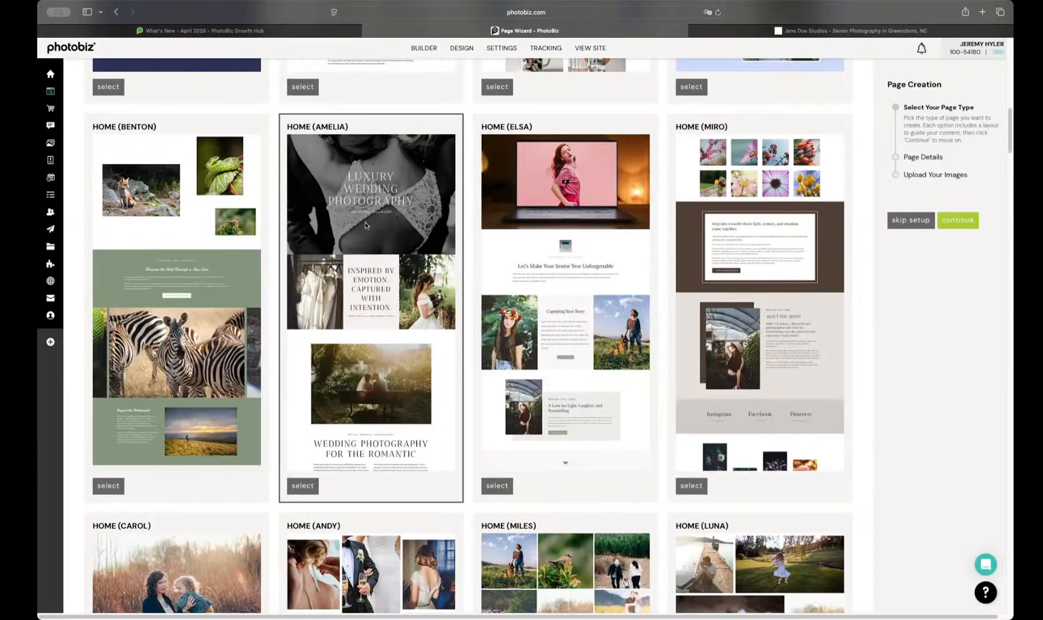
Step: Browse further home page layouts, including Carol, Andy, Miles, Riley, Joni and Rosa, and return to the Amelia layout
scroll(365, 222, "down", 4)
scroll(550, 291, "down", 9)
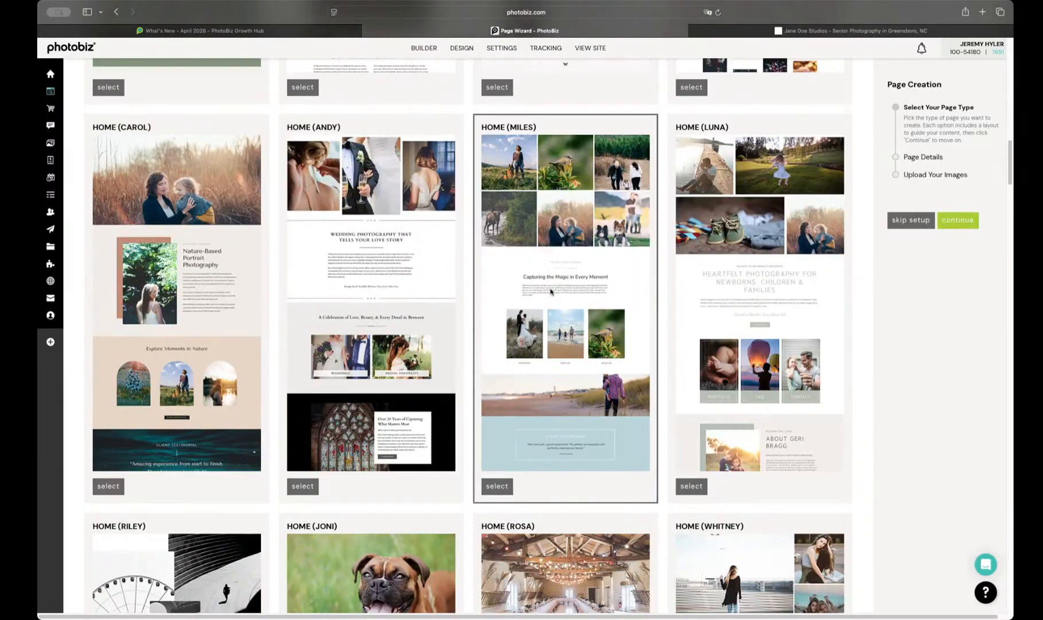
scroll(550, 290, "down", 2)
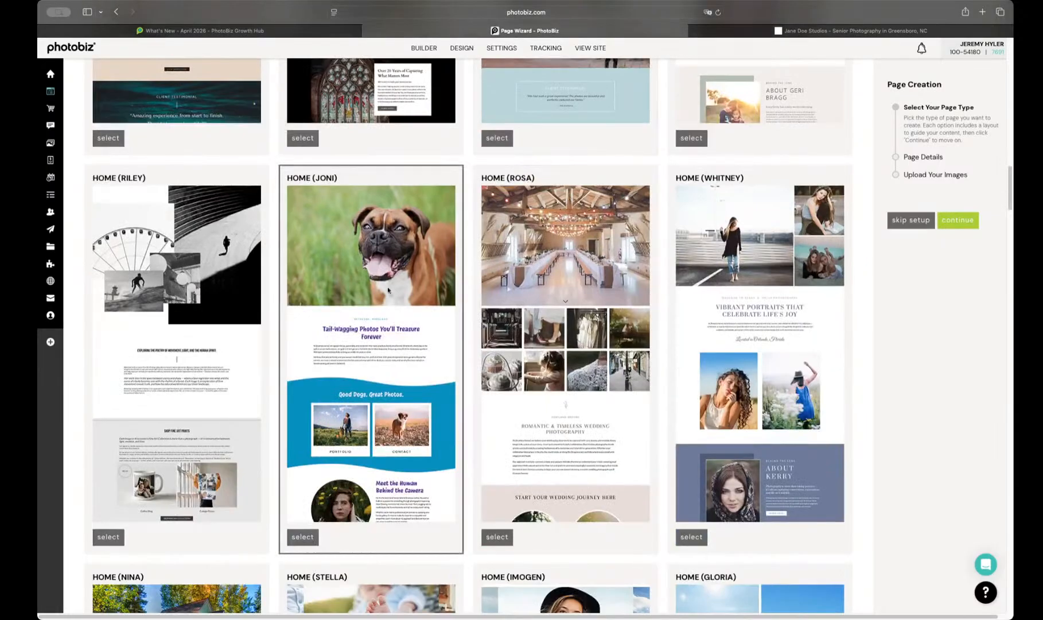
scroll(381, 331, "up", 16)
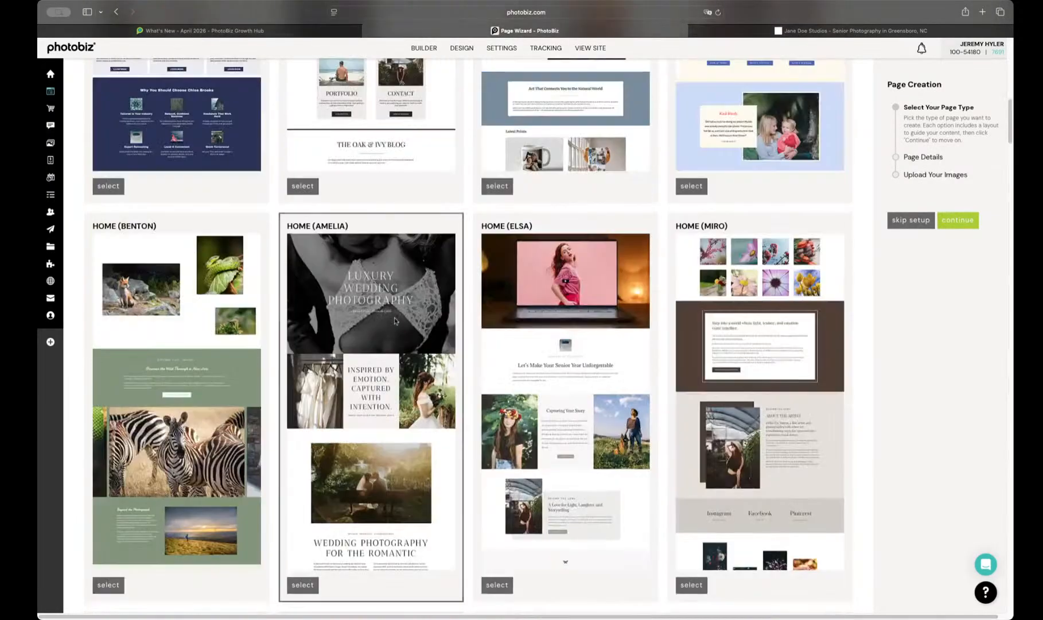
scroll(420, 284, "down", 4)
scroll(373, 246, "up", 3)
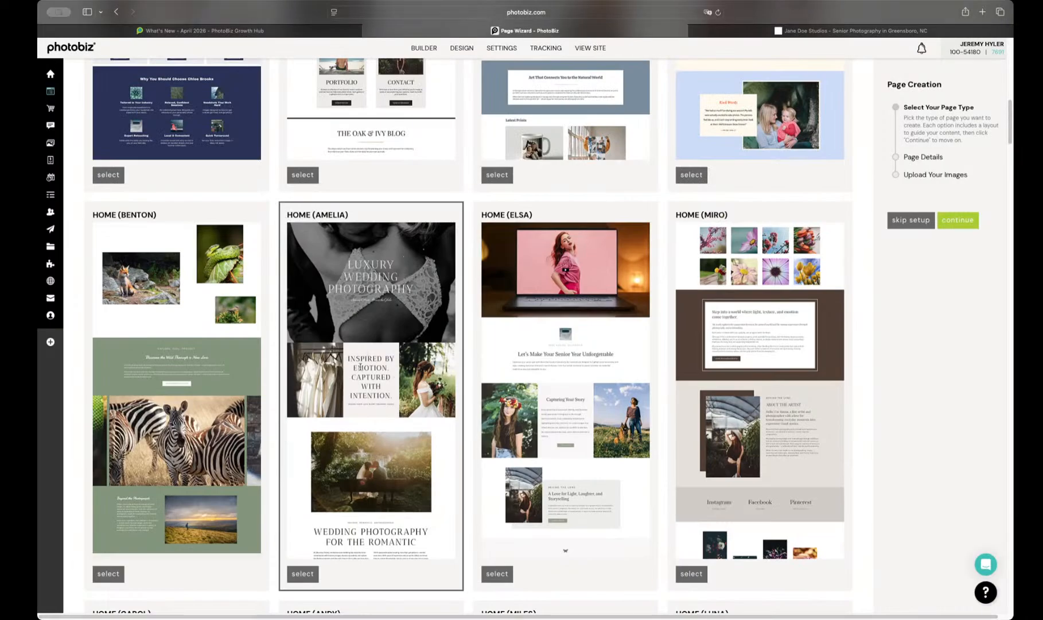
scroll(356, 378, "down", 2)
scroll(353, 410, "up", 2)
scroll(321, 424, "down", 3)
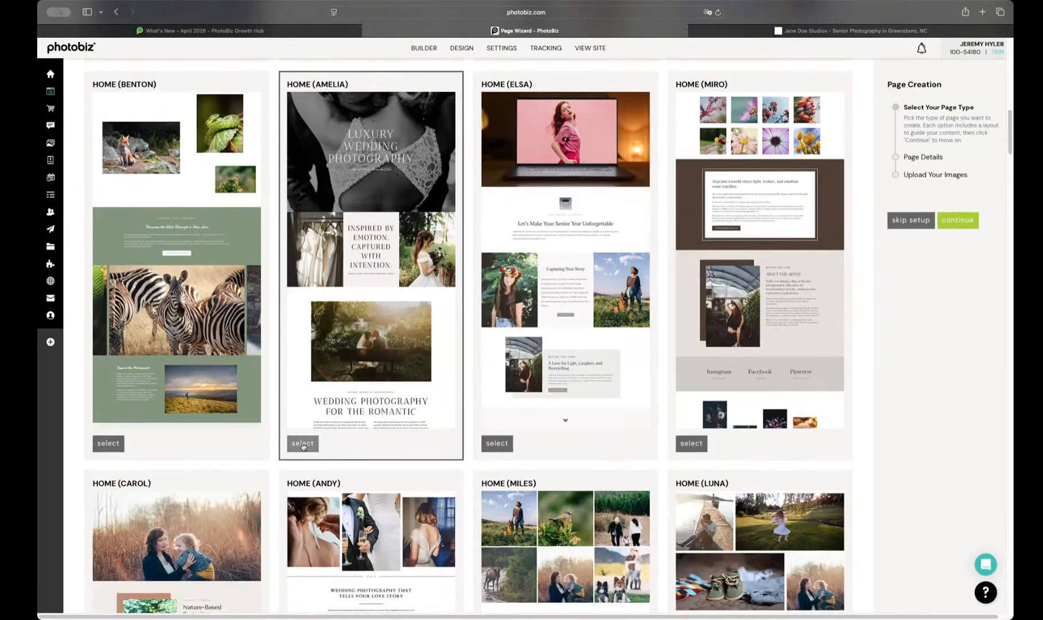
Step: Choose the Home (Amelia) layout for the new page and continue to its page details
left_click(303, 444)
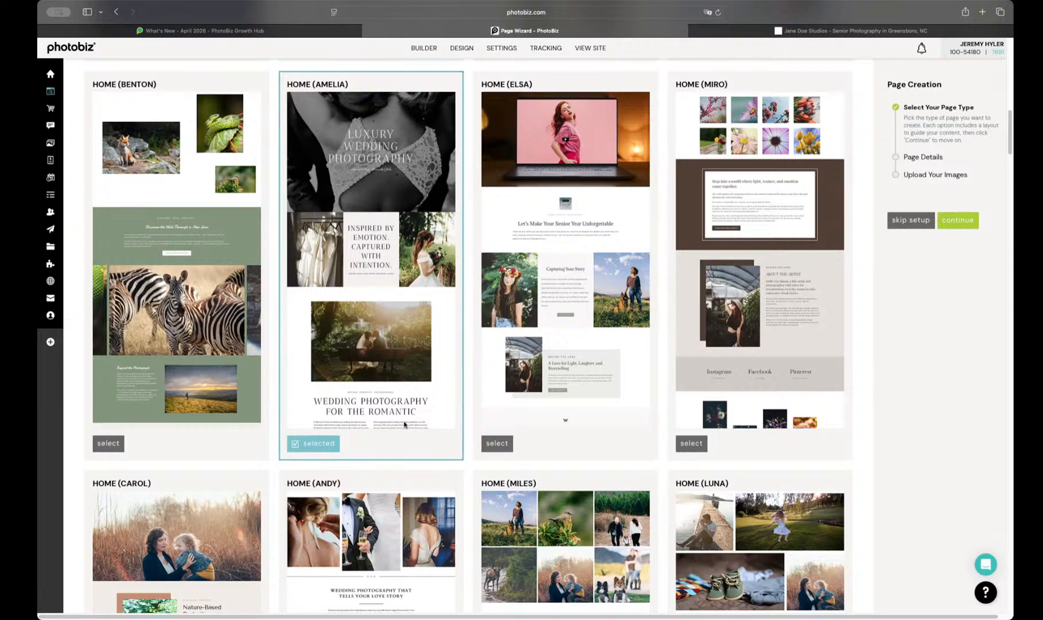
scroll(404, 424, "up", 2)
left_click(948, 224)
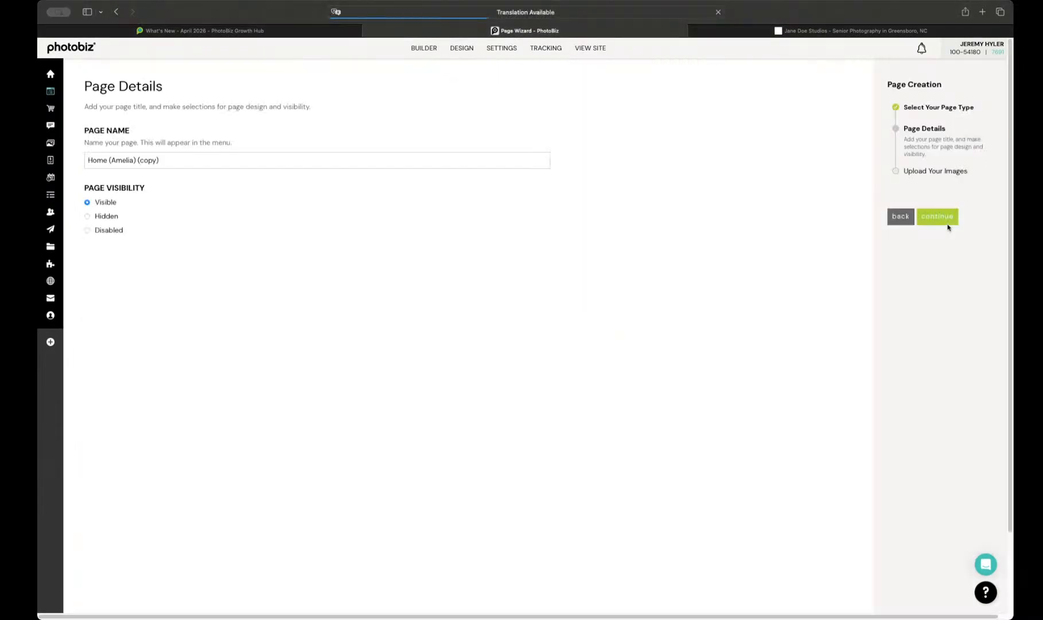
Step: Select the new page's entire prefilled name for editing
triple_click(106, 159)
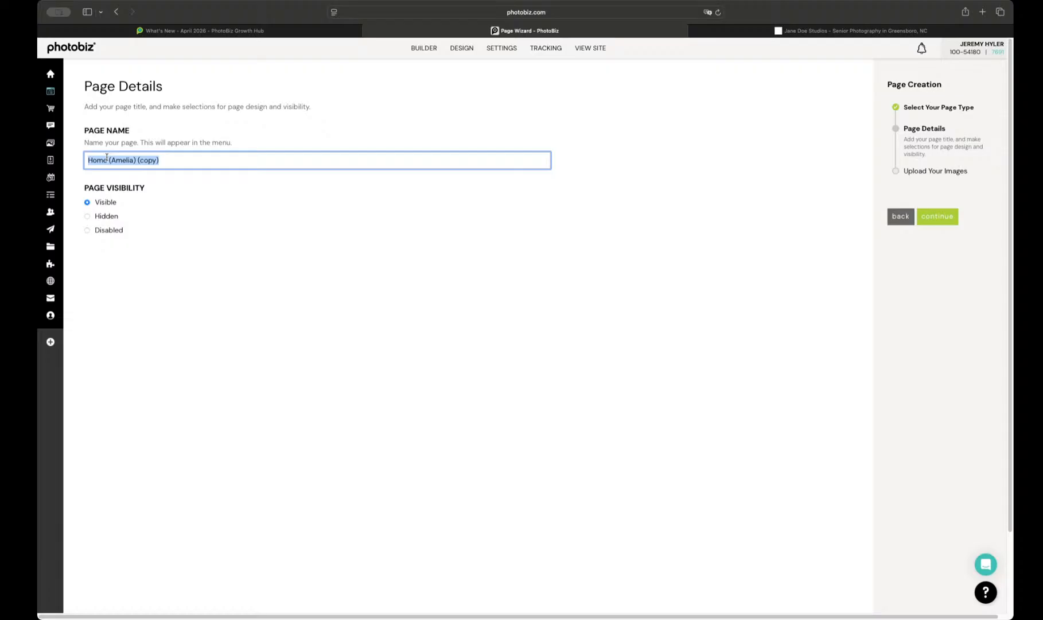
Step: Name the new page Home, set its visibility to Hidden and continue to the image selection
type("Home")
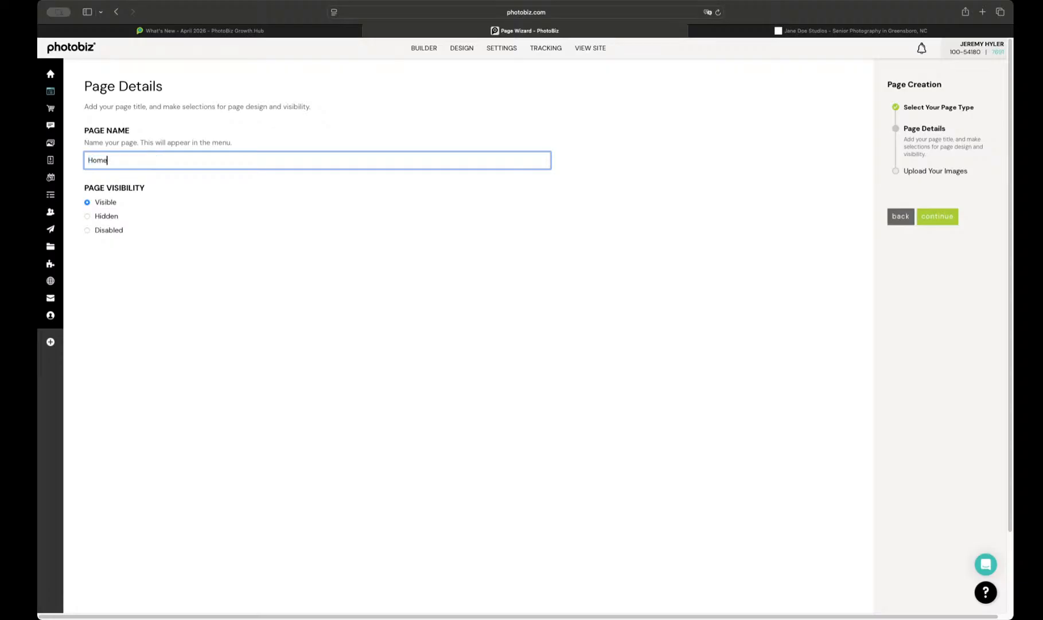
left_click(86, 217)
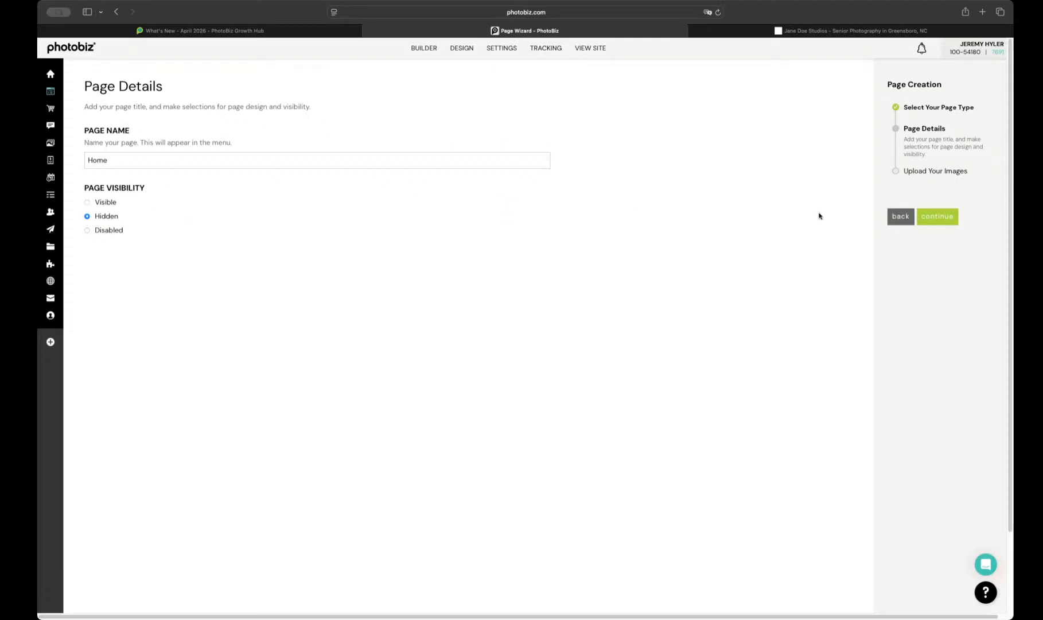
left_click(934, 217)
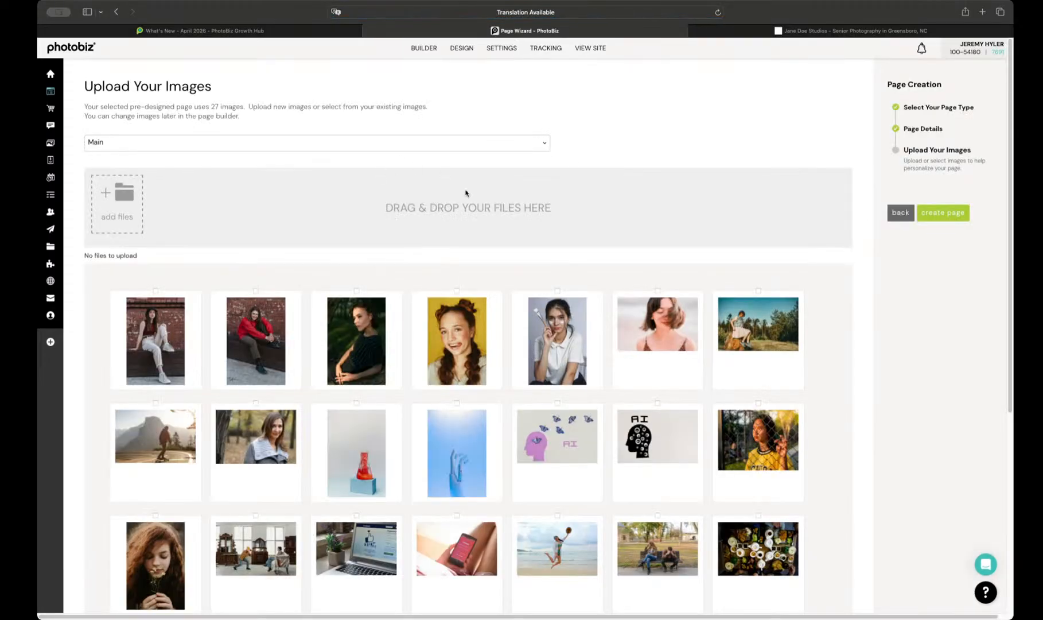
left_click(236, 339)
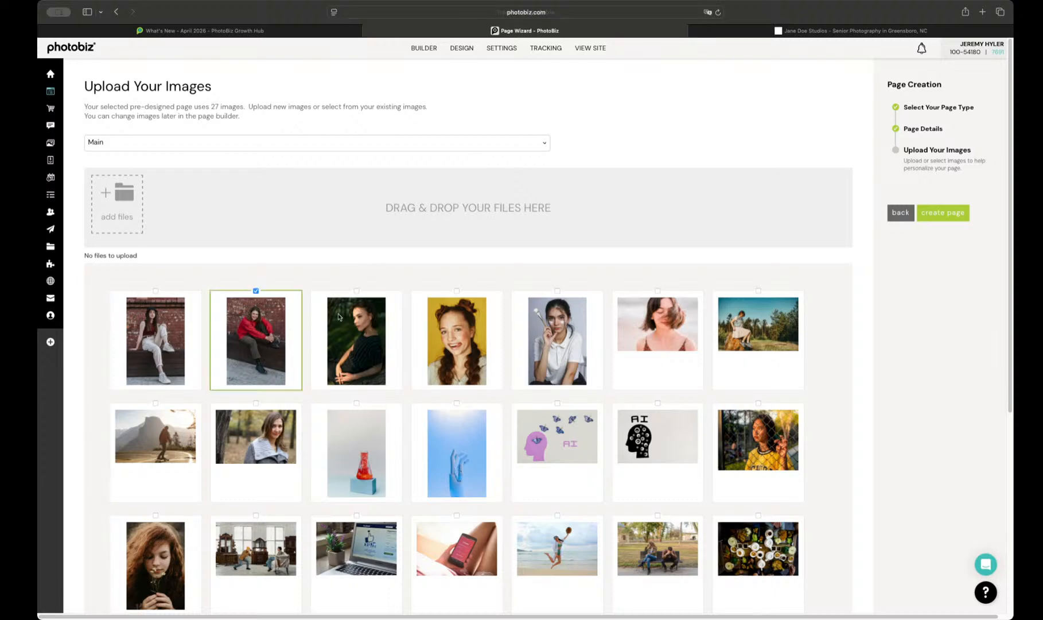
left_click(442, 329)
left_click(370, 329)
left_click(565, 333)
left_click(643, 325)
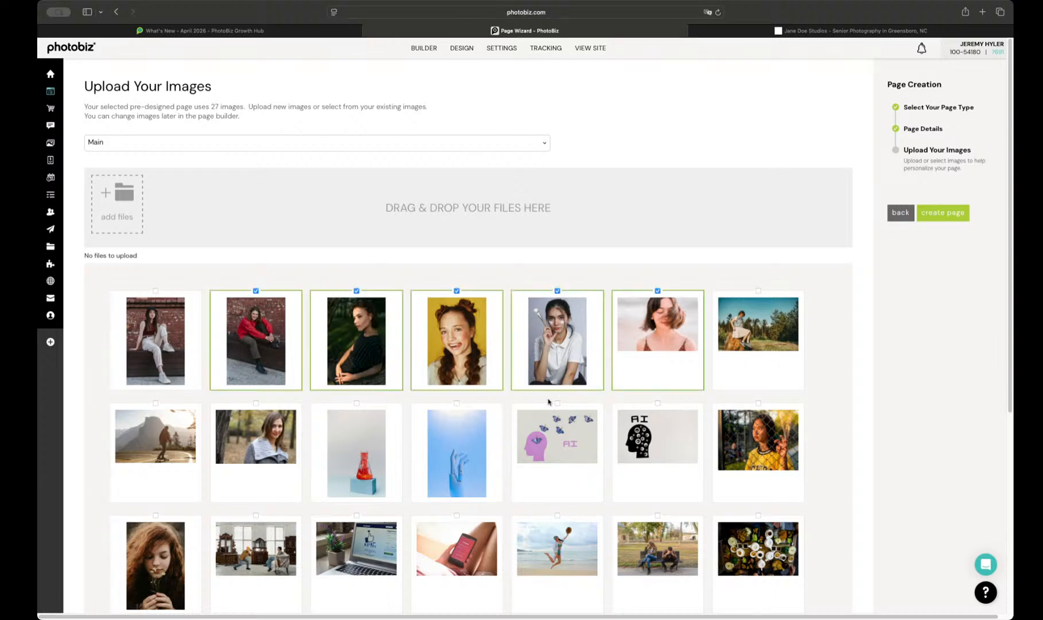
scroll(632, 381, "down", 2)
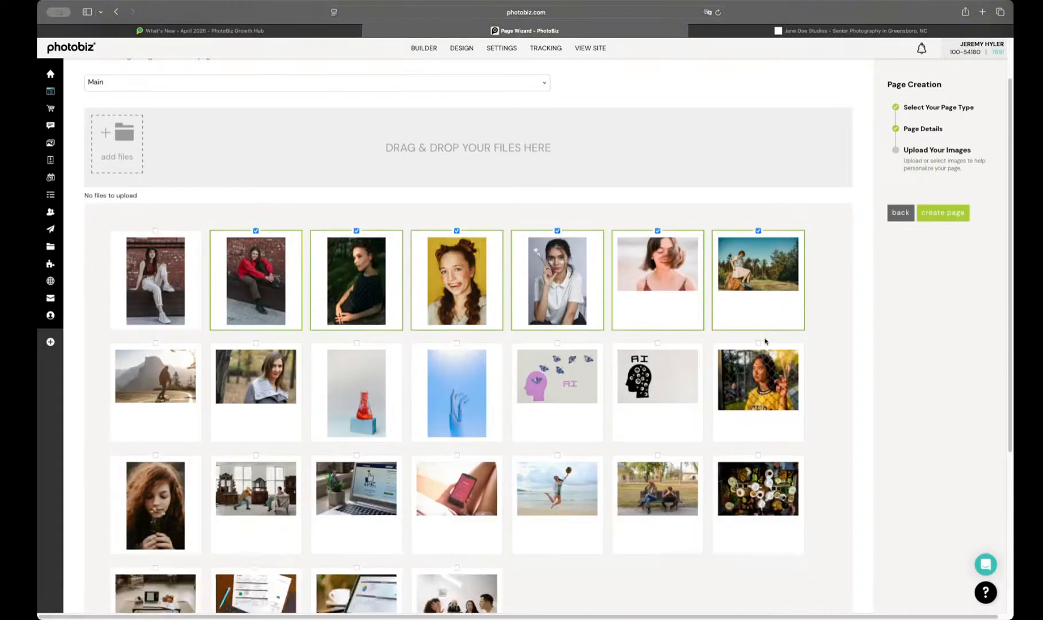
left_click(762, 371)
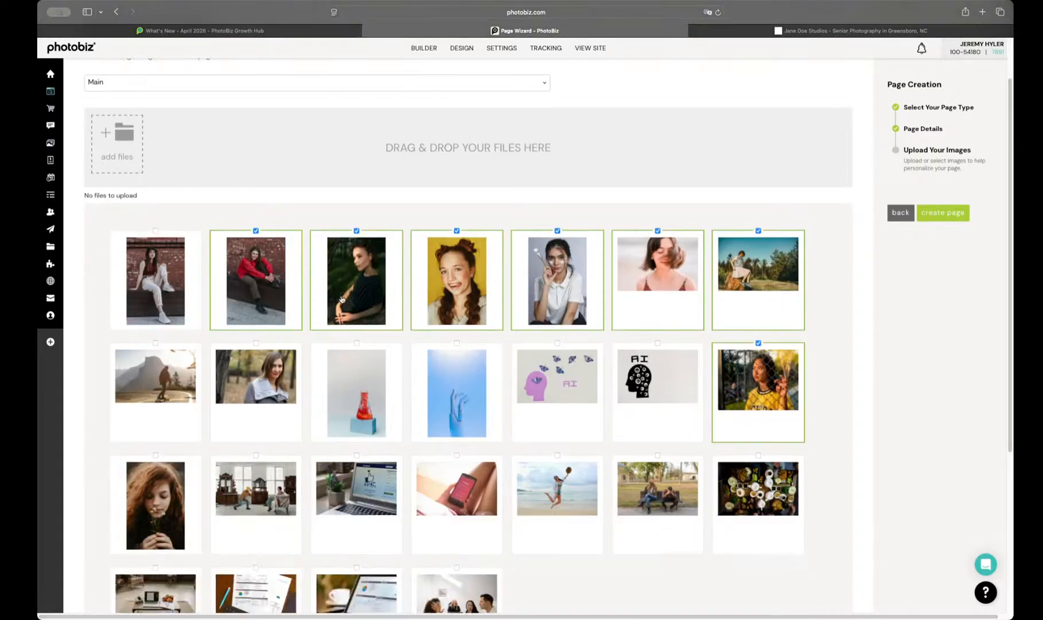
left_click(161, 264)
scroll(235, 323, "down", 6)
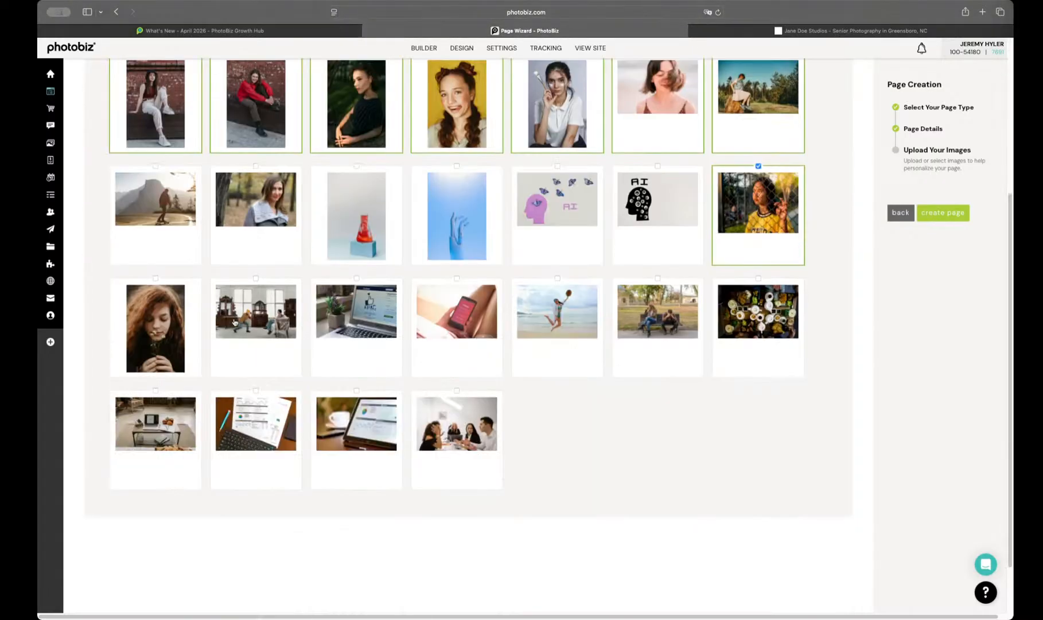
scroll(234, 322, "up", 7)
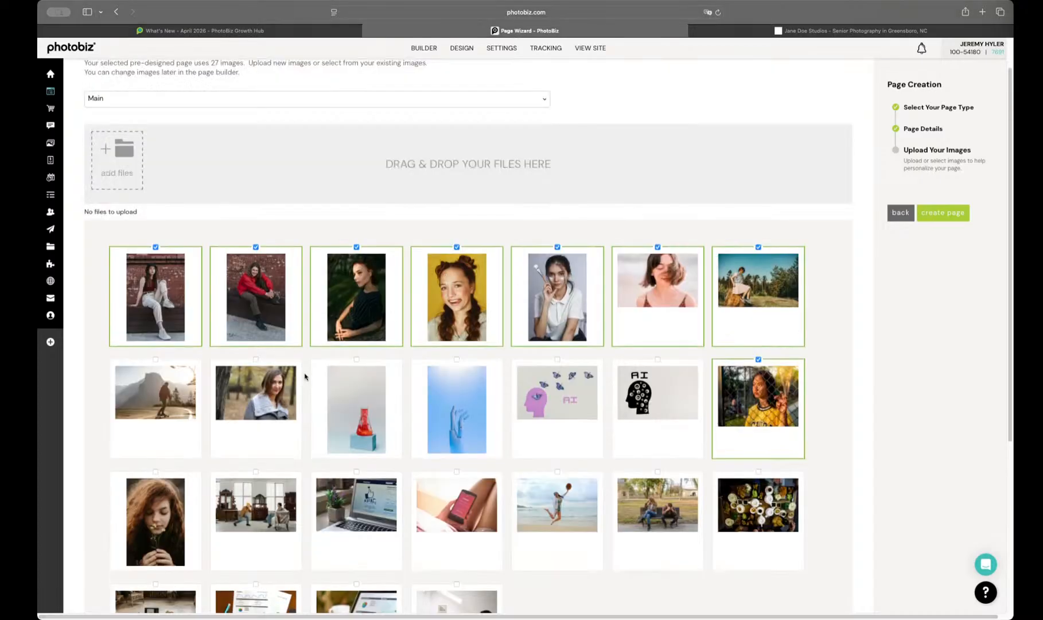
Step: Select all seven first-row images, the first two and the last of the second row, and the first two of the third row
left_click(181, 388)
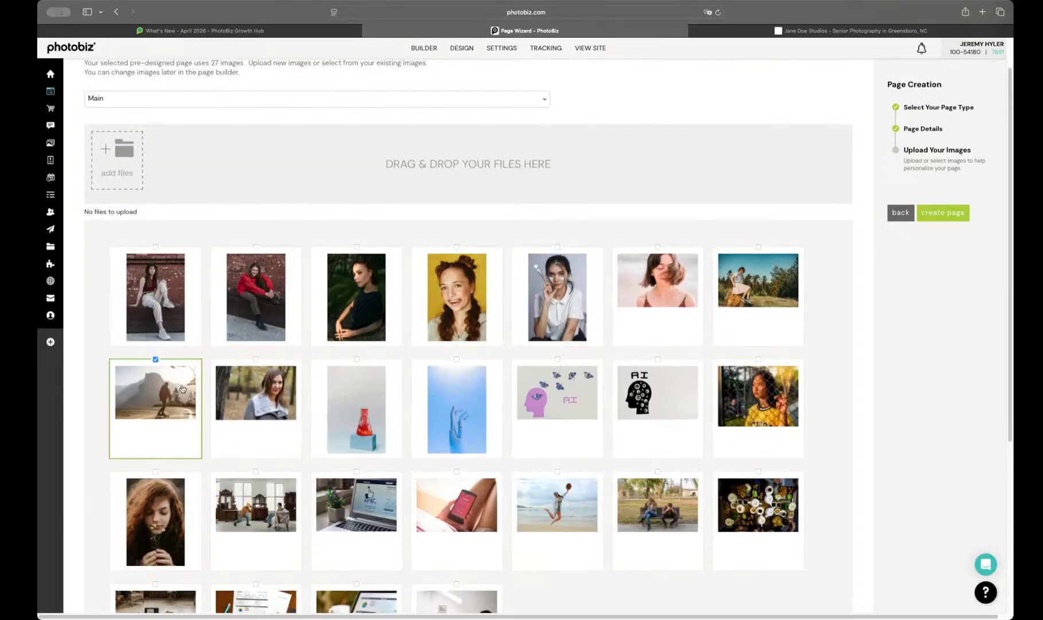
left_click(172, 490)
left_click(260, 503)
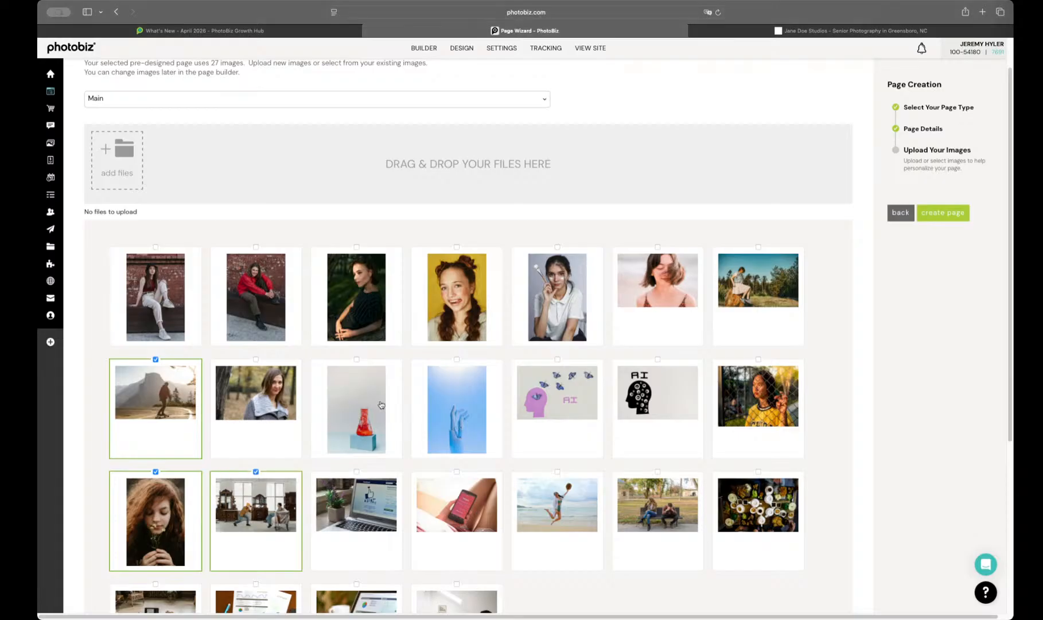
left_click(793, 381)
left_click(756, 261)
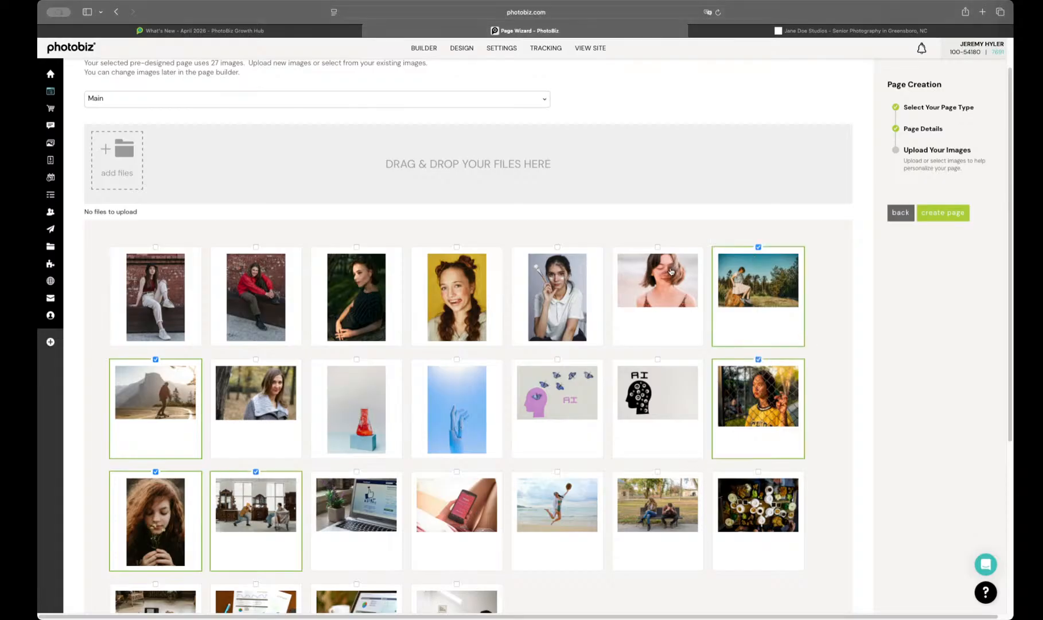
left_click(671, 272)
left_click(524, 297)
left_click(414, 302)
left_click(363, 304)
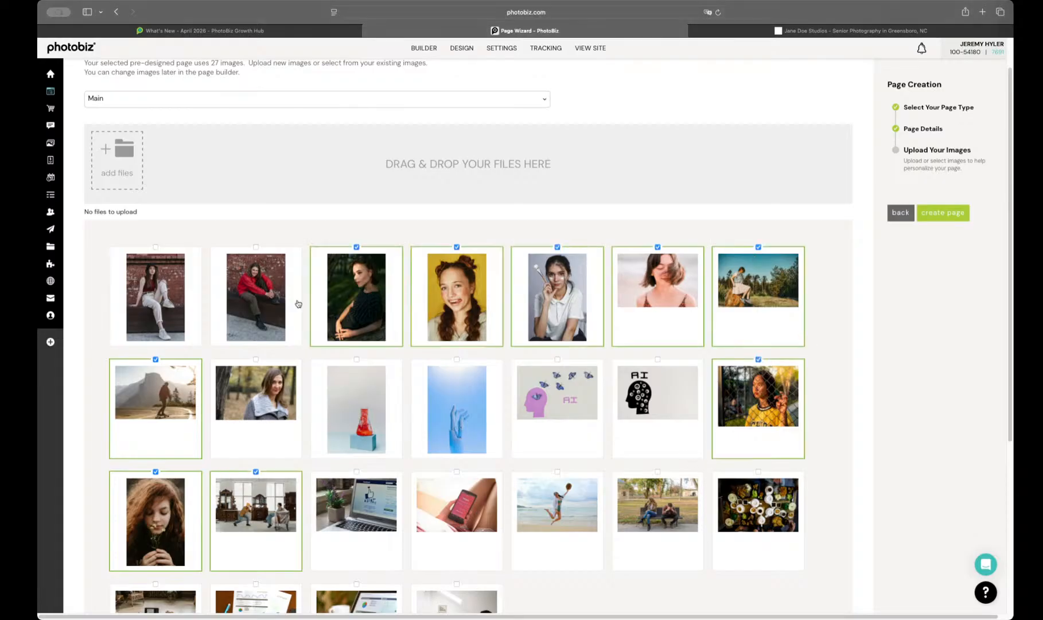
left_click(225, 305)
left_click(185, 312)
left_click(250, 396)
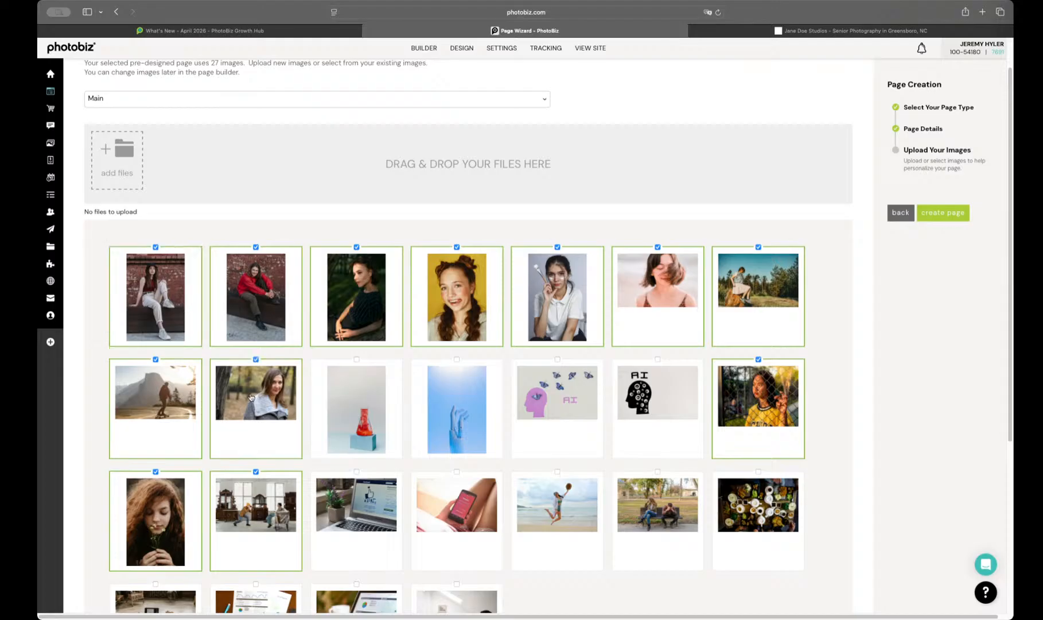
Step: Try to select the remaining library images as a group and create the page
left_click(950, 217)
scroll(758, 363, "down", 3)
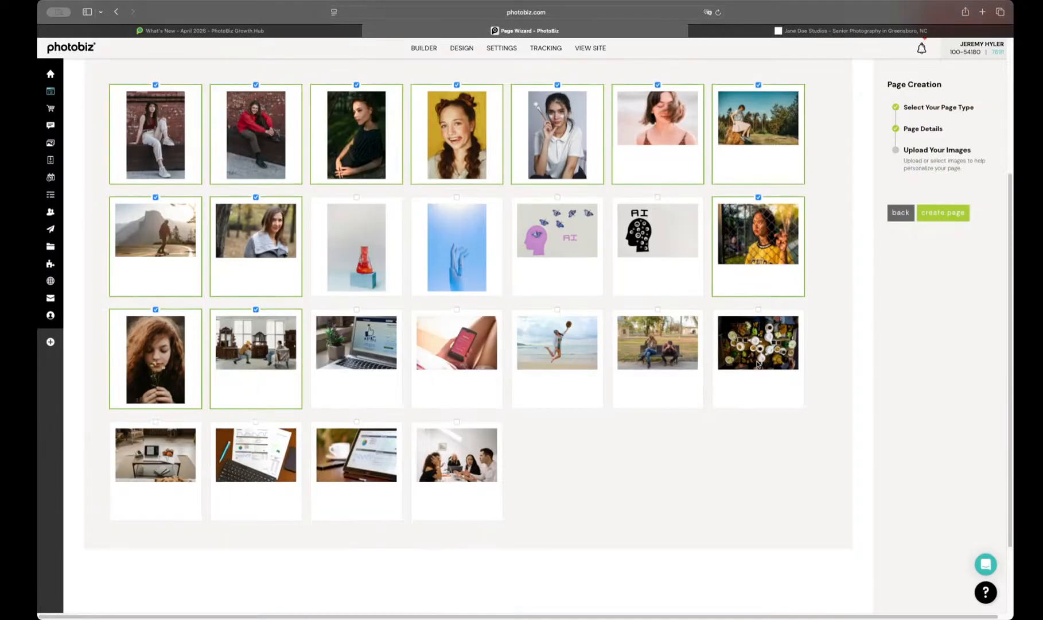
scroll(735, 446, "up", 4)
scroll(790, 351, "down", 5)
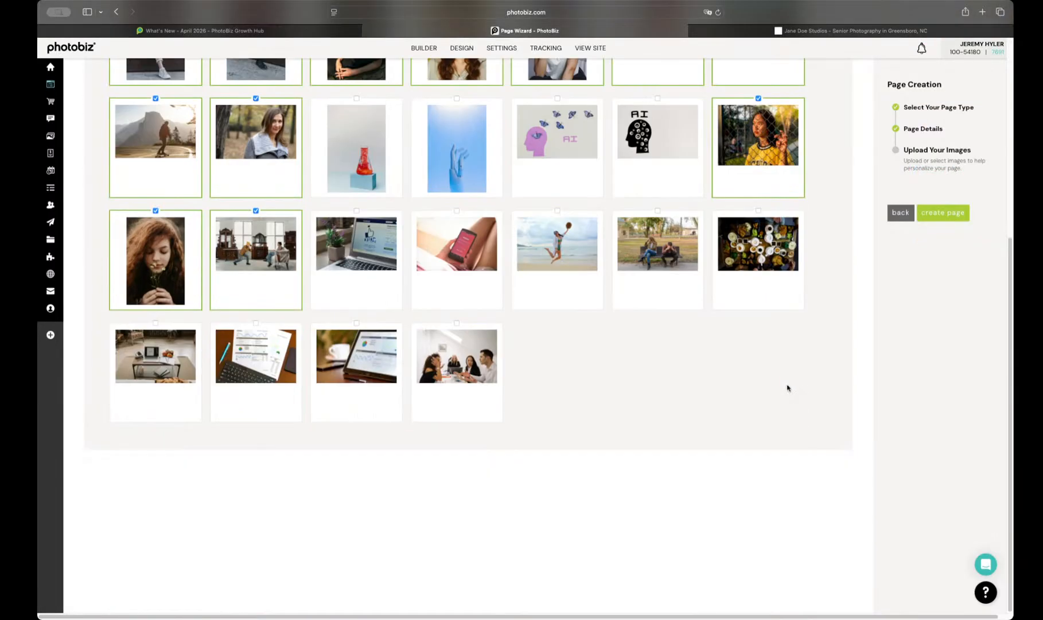
left_click_drag(769, 374, 136, 311)
scroll(205, 335, "up", 5)
left_click(937, 220)
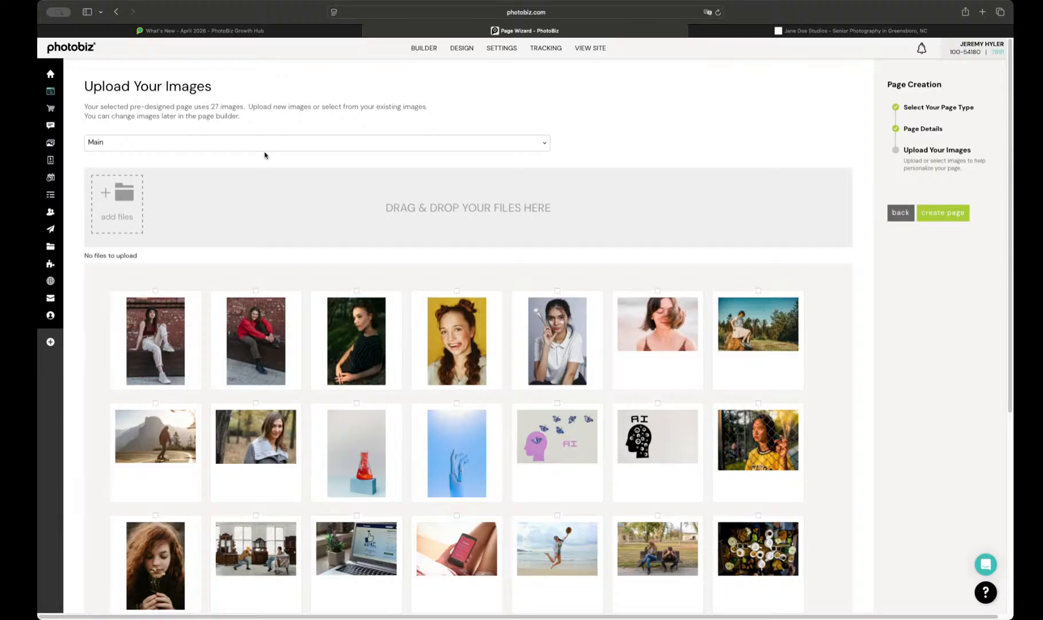
Step: Leave the unfinished page for the site builder and start creating a new page
left_click(168, 145)
left_click(300, 172)
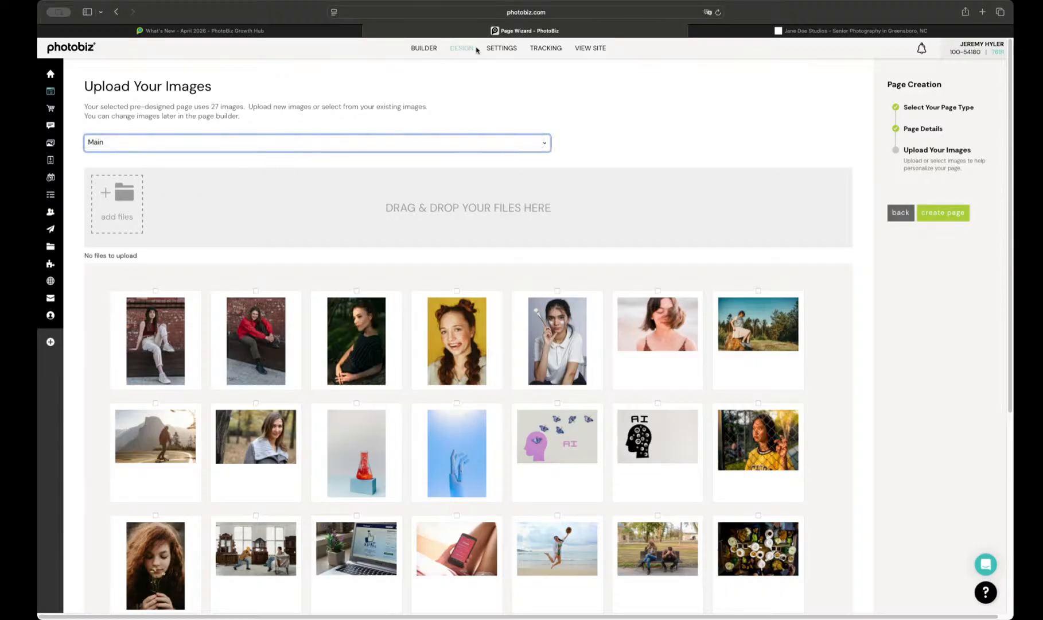
left_click(425, 52)
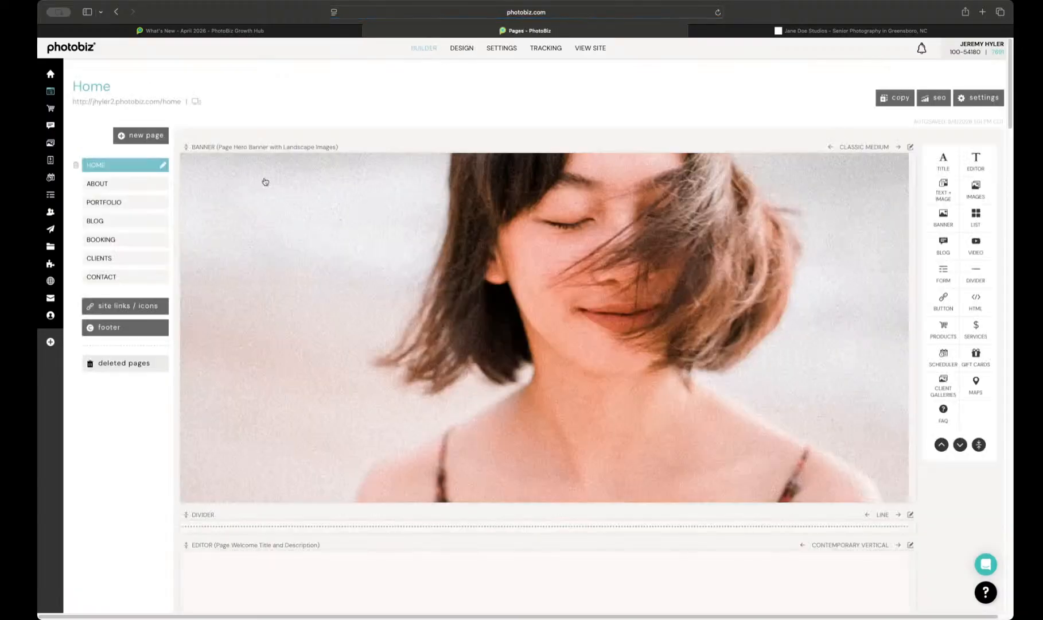
left_click(131, 141)
left_click(137, 155)
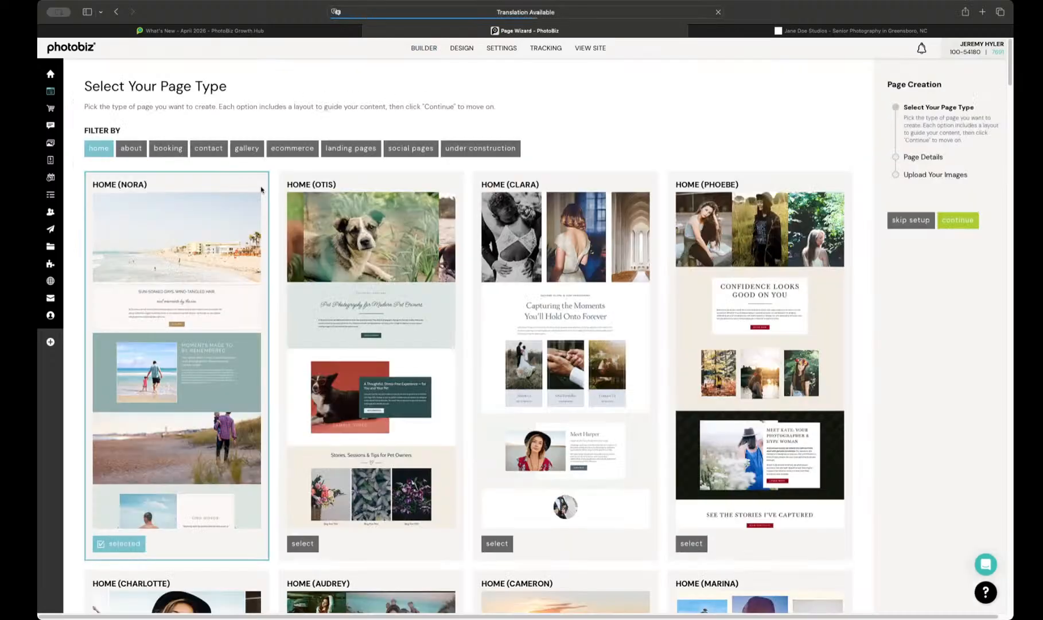
Step: Browse the home page layouts from Nora and Carol through Marjorie, Taylor, Reese and Billie to Emily, Austen and Louisa
scroll(400, 298, "down", 8)
scroll(399, 298, "down", 15)
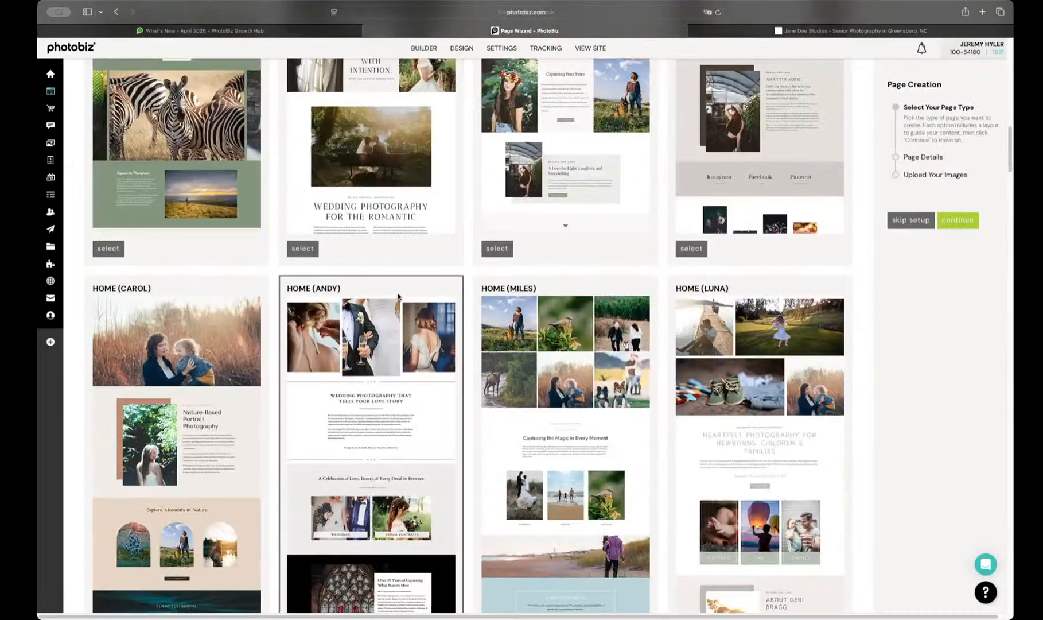
scroll(398, 296, "down", 20)
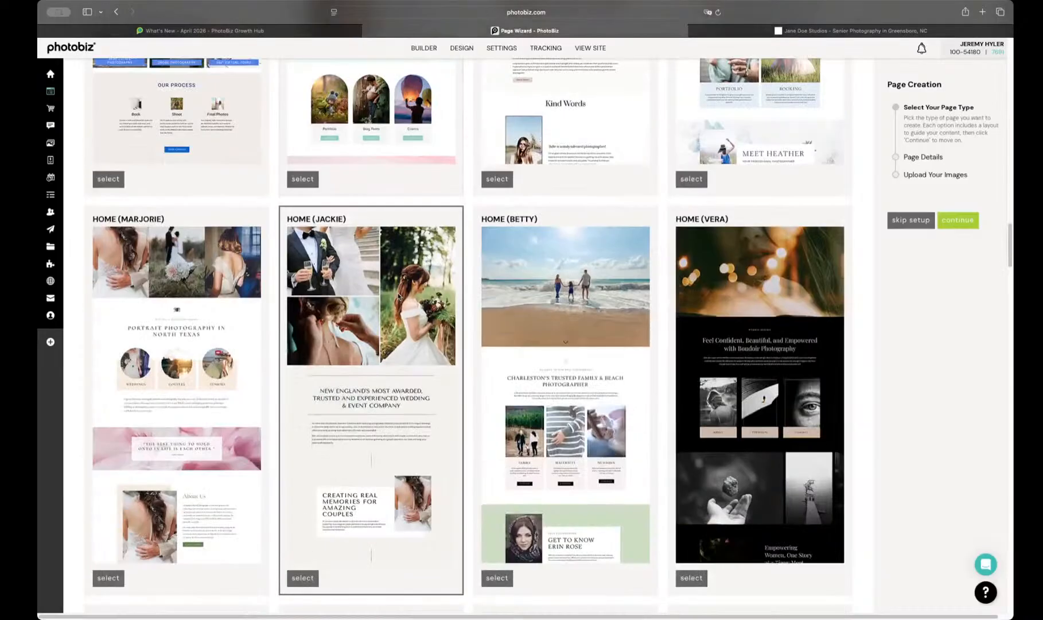
scroll(398, 297, "down", 10)
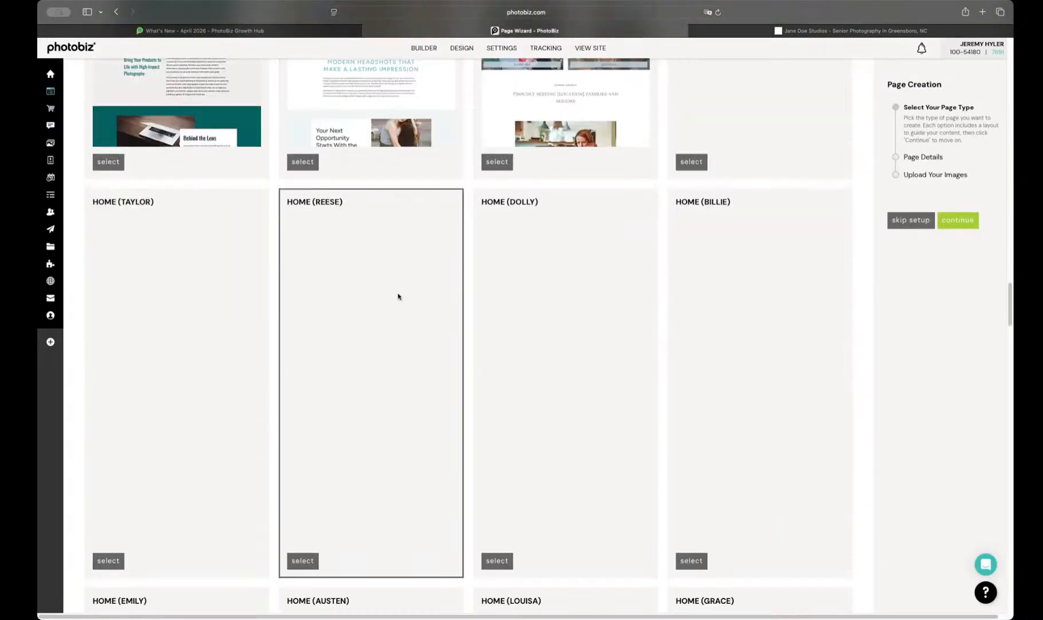
scroll(398, 297, "down", 6)
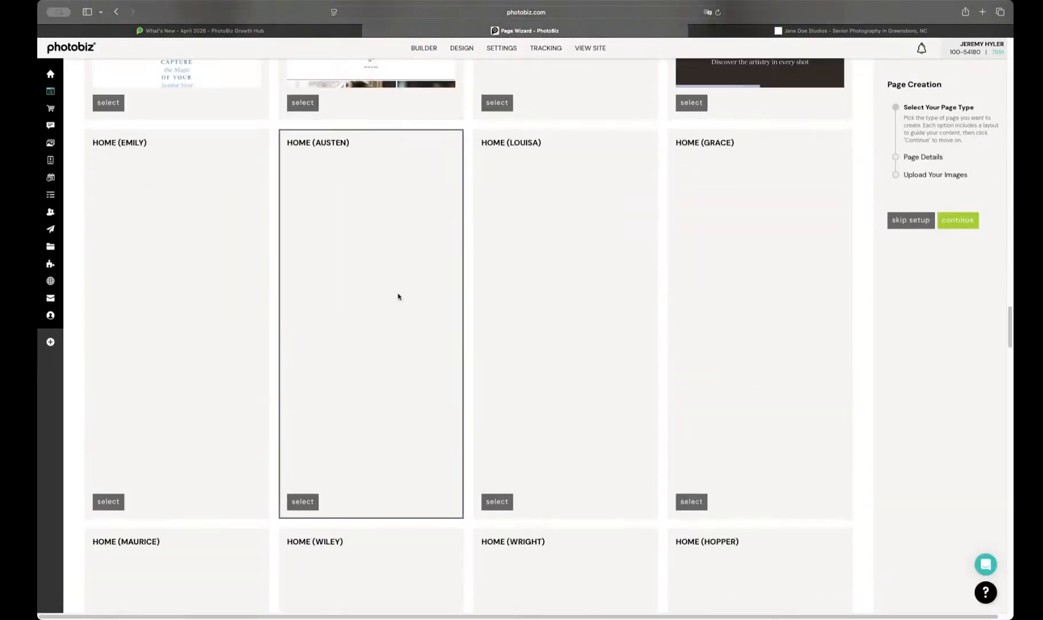
scroll(398, 296, "up", 4)
scroll(521, 264, "up", 2)
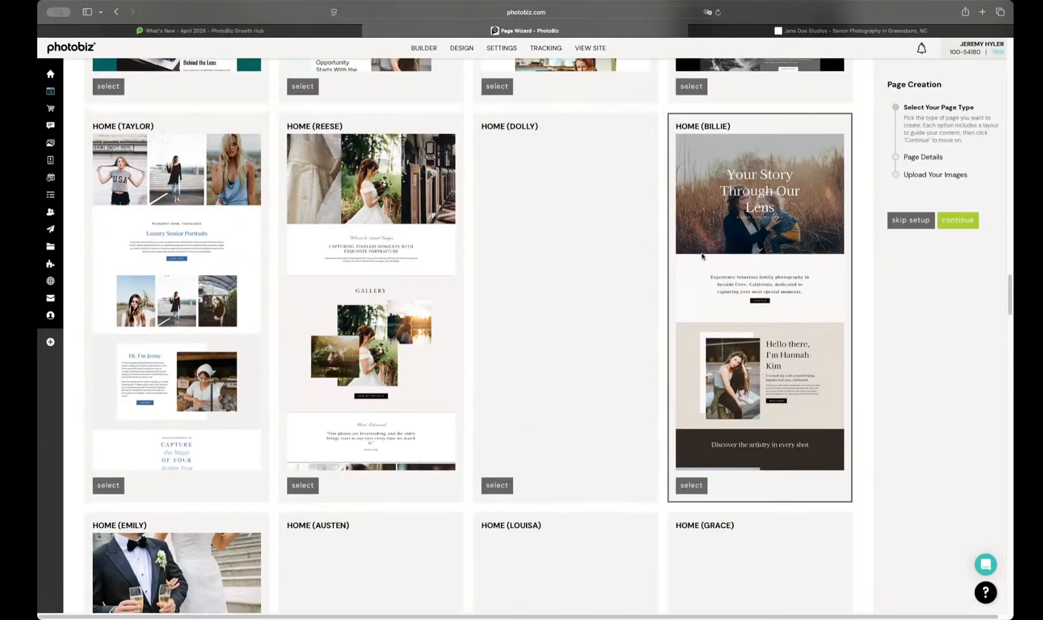
scroll(701, 254, "down", 8)
scroll(701, 256, "down", 2)
scroll(701, 256, "up", 3)
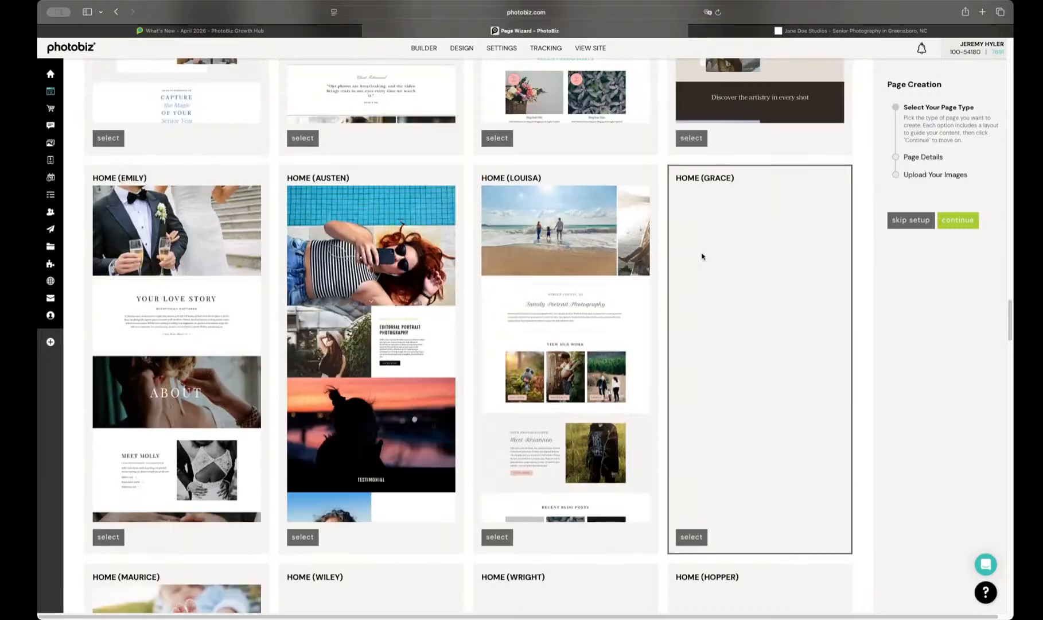
Step: Browse the remaining home page layouts, including Maurice, Turner, Chaucer, Wilde, Leibovitz, Woolf and Frida
scroll(701, 256, "down", 5)
scroll(702, 256, "down", 5)
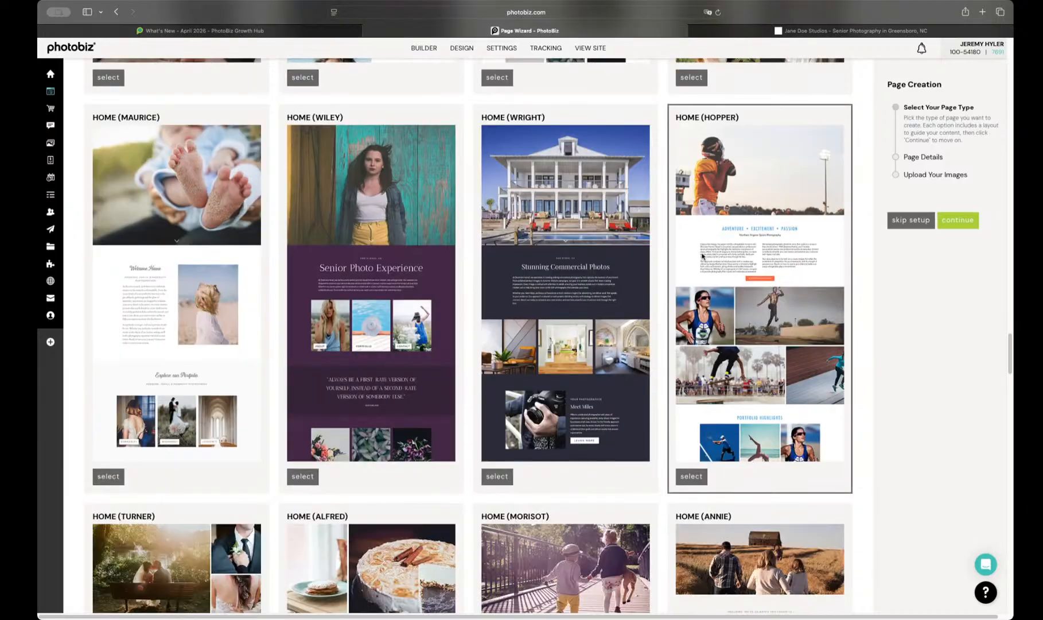
scroll(702, 256, "down", 3)
scroll(702, 256, "down", 6)
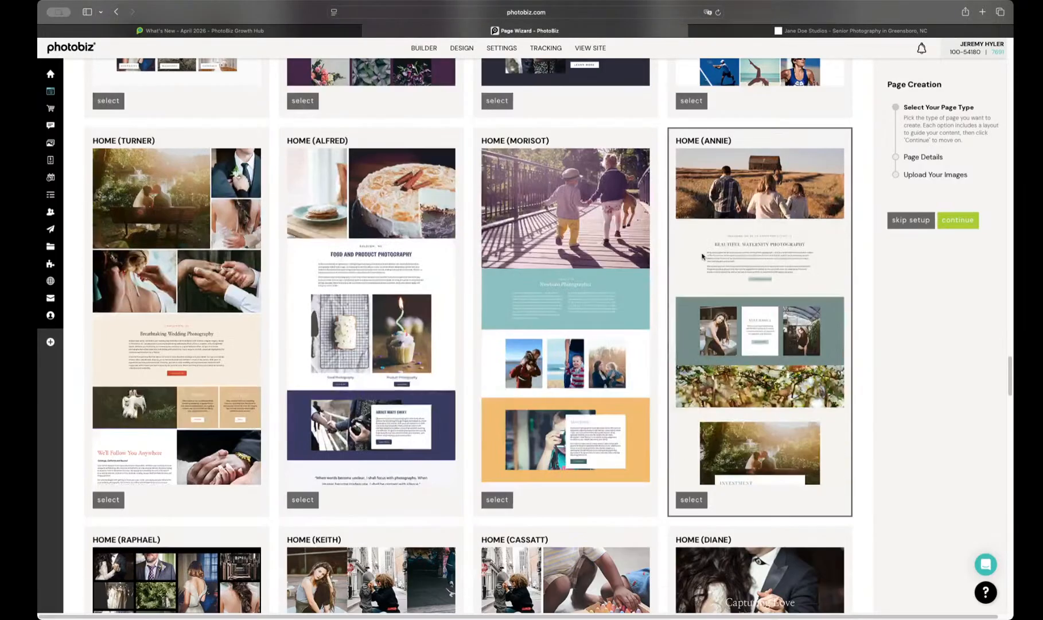
scroll(702, 256, "down", 19)
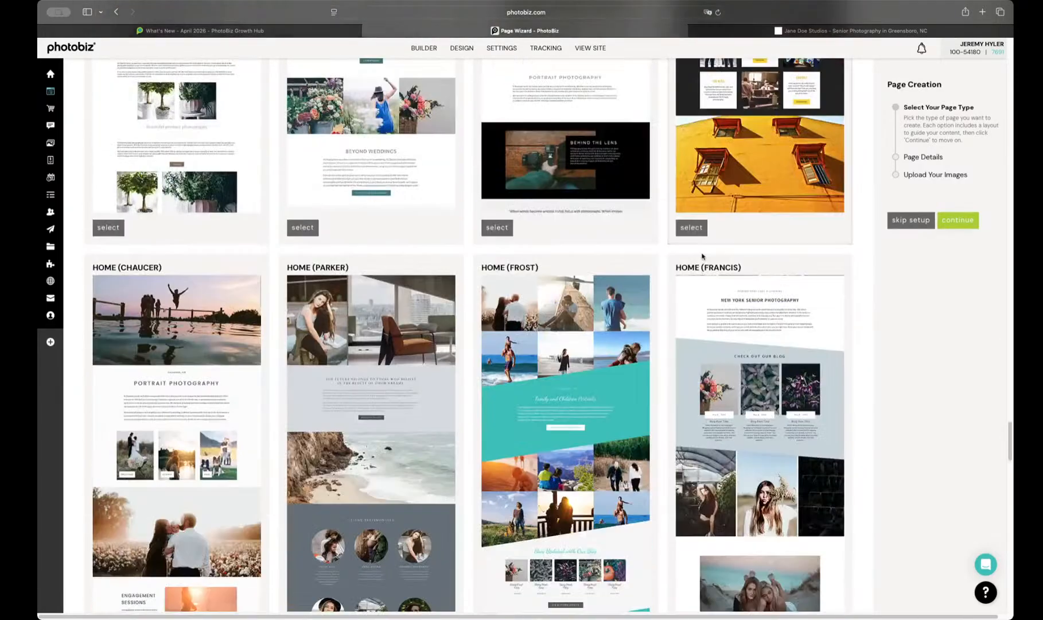
scroll(703, 256, "down", 12)
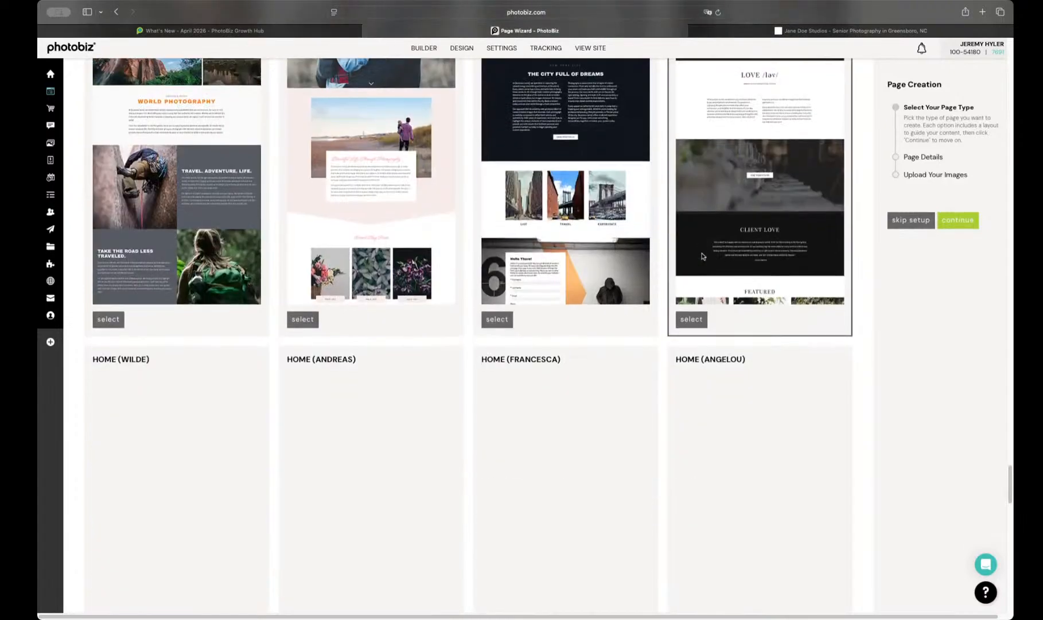
scroll(702, 256, "up", 8)
scroll(702, 256, "down", 8)
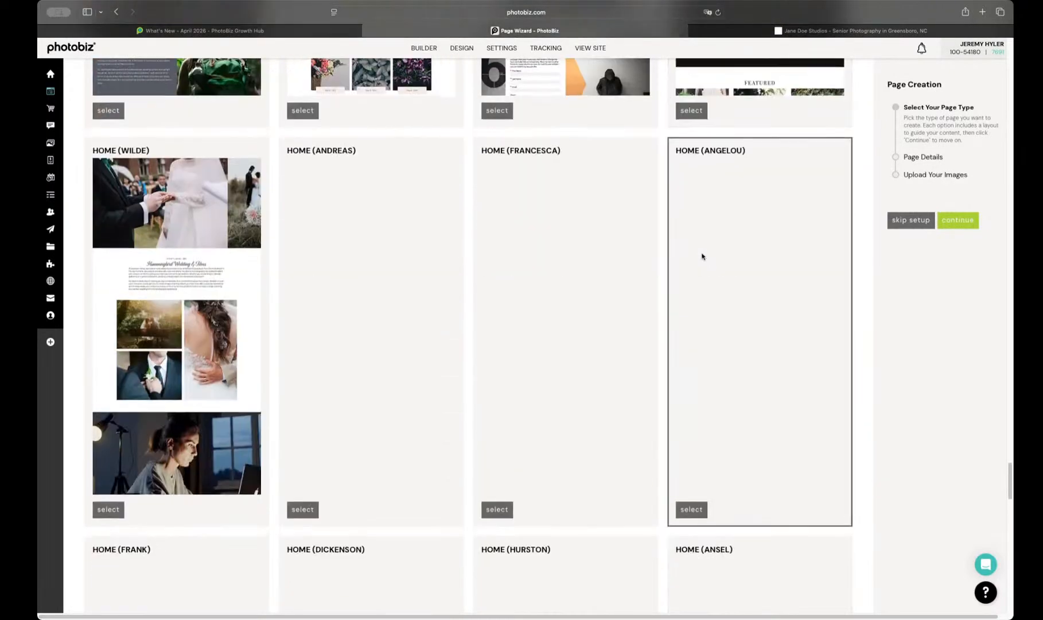
scroll(702, 256, "down", 5)
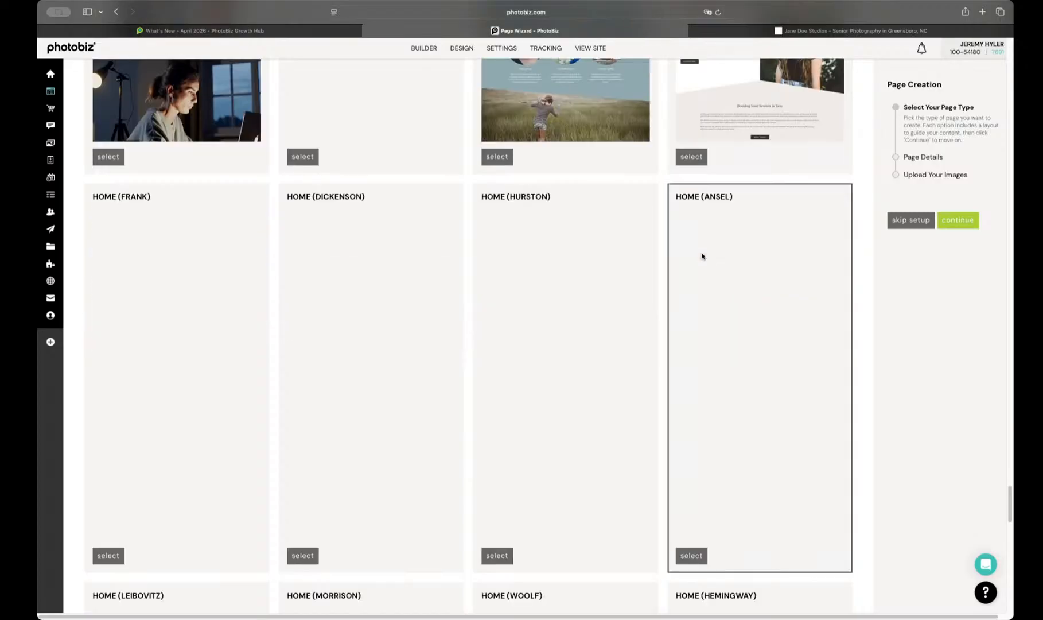
scroll(552, 272, "down", 4)
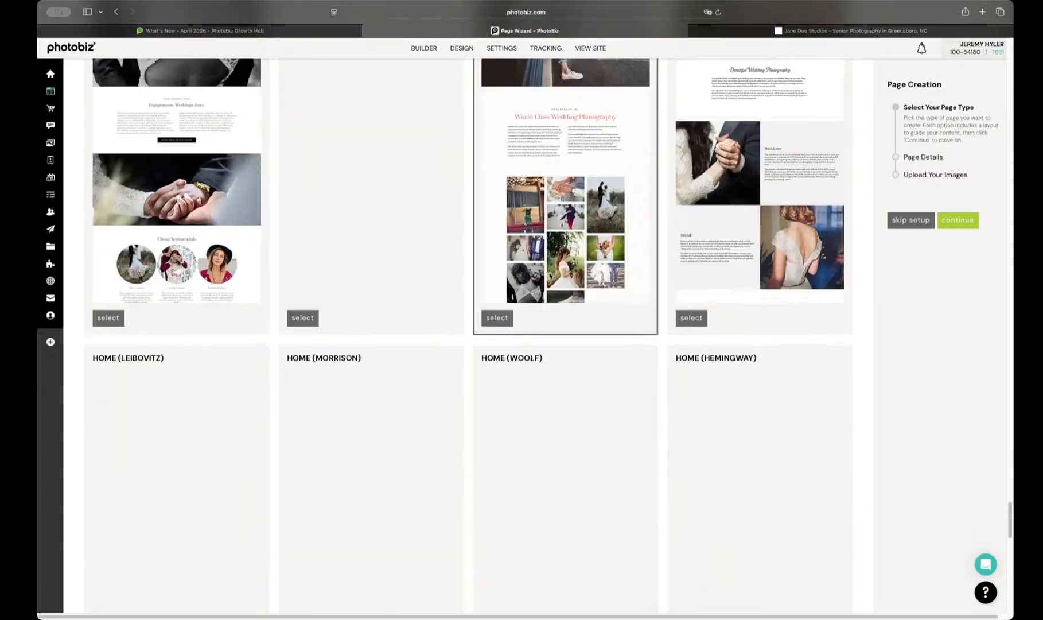
scroll(550, 275, "down", 10)
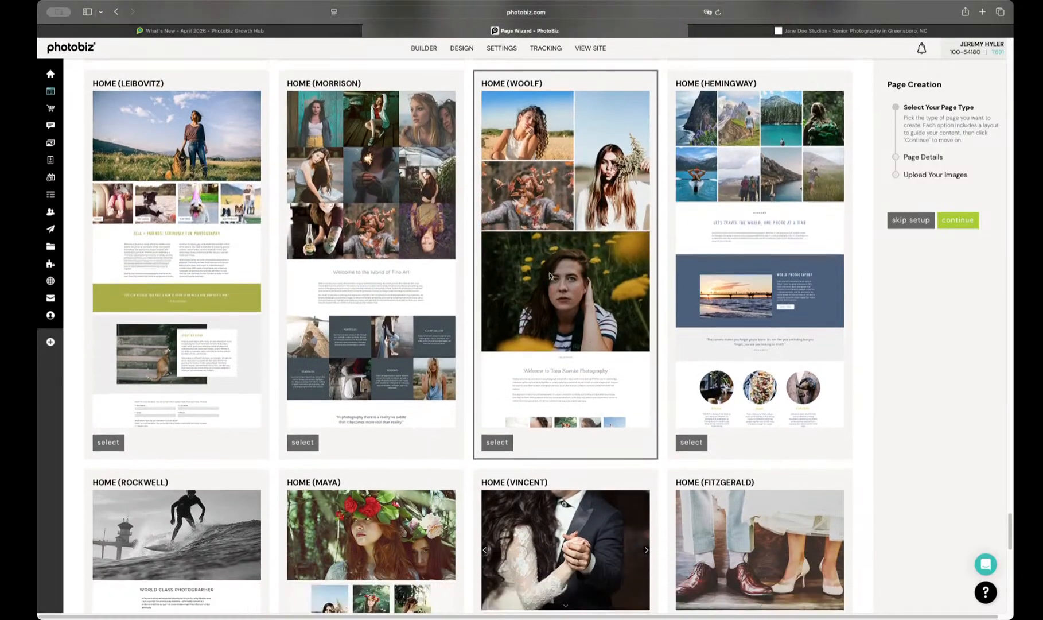
scroll(550, 275, "down", 13)
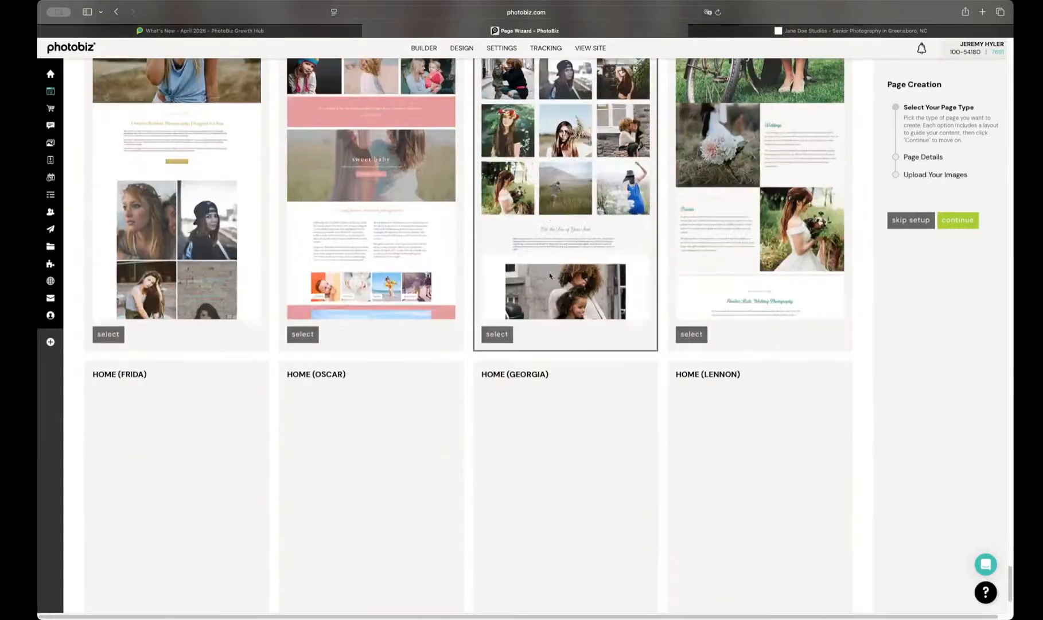
Step: Search the home page layouts for "dian" and select the Home (Diane) layout
scroll(549, 275, "down", 1)
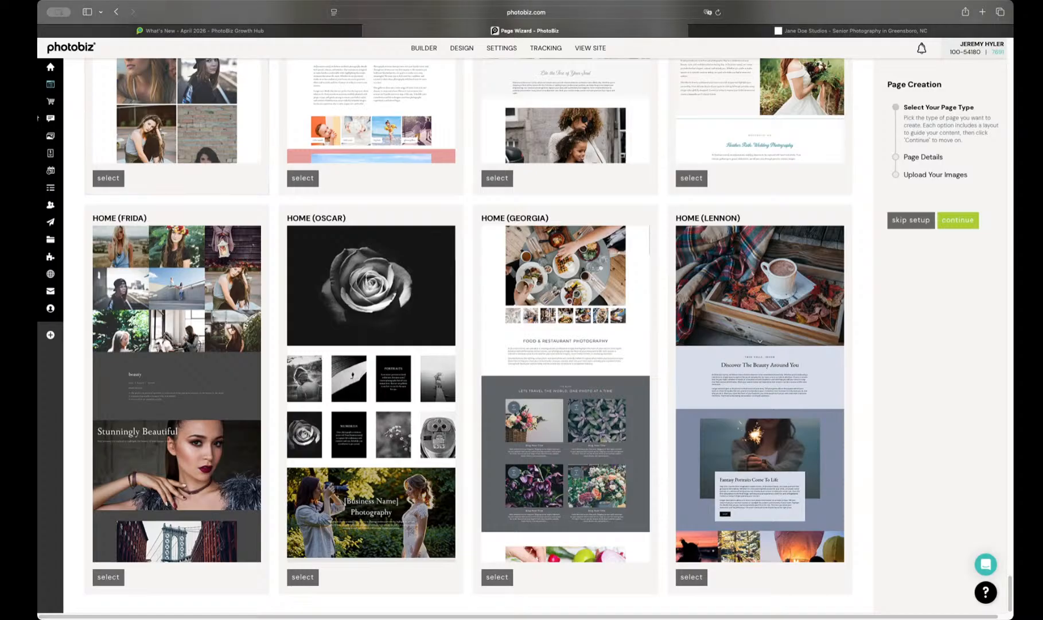
key("super+f")
type("dian")
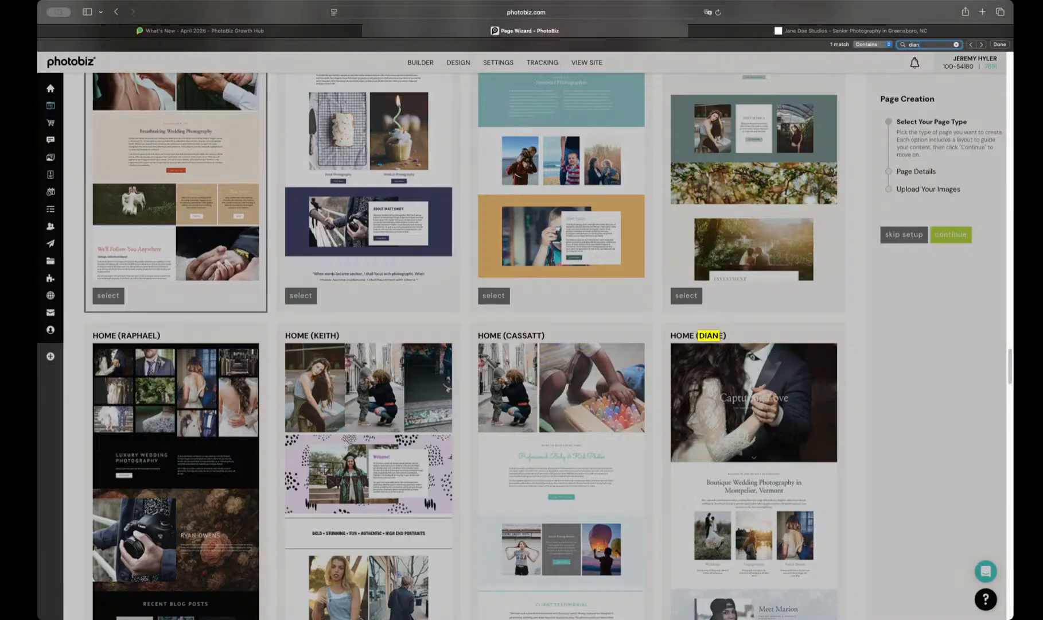
left_click(861, 401)
scroll(821, 424, "down", 3)
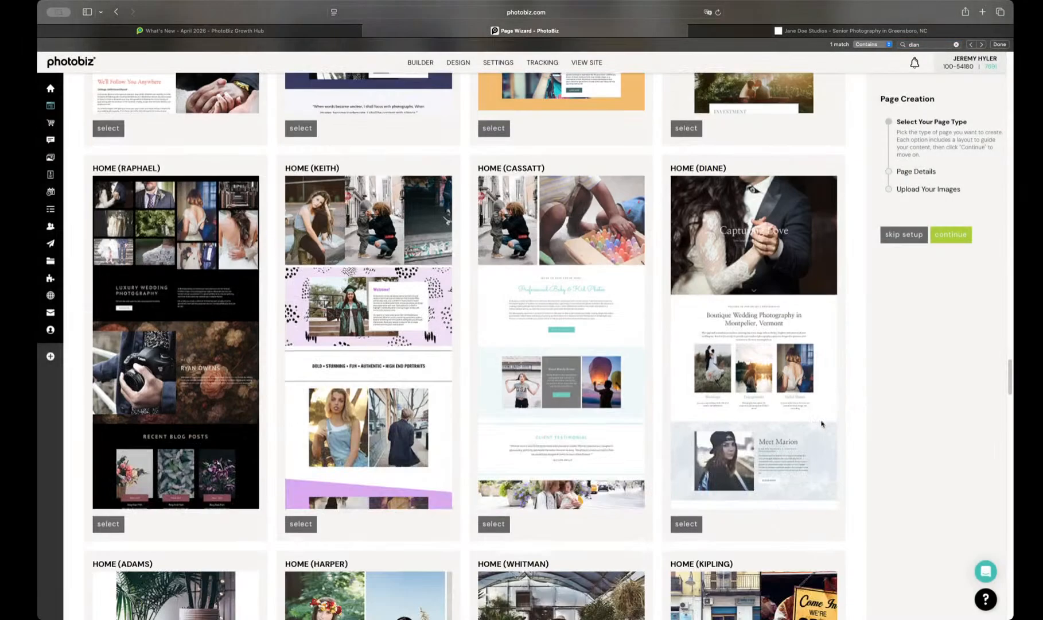
left_click(695, 525)
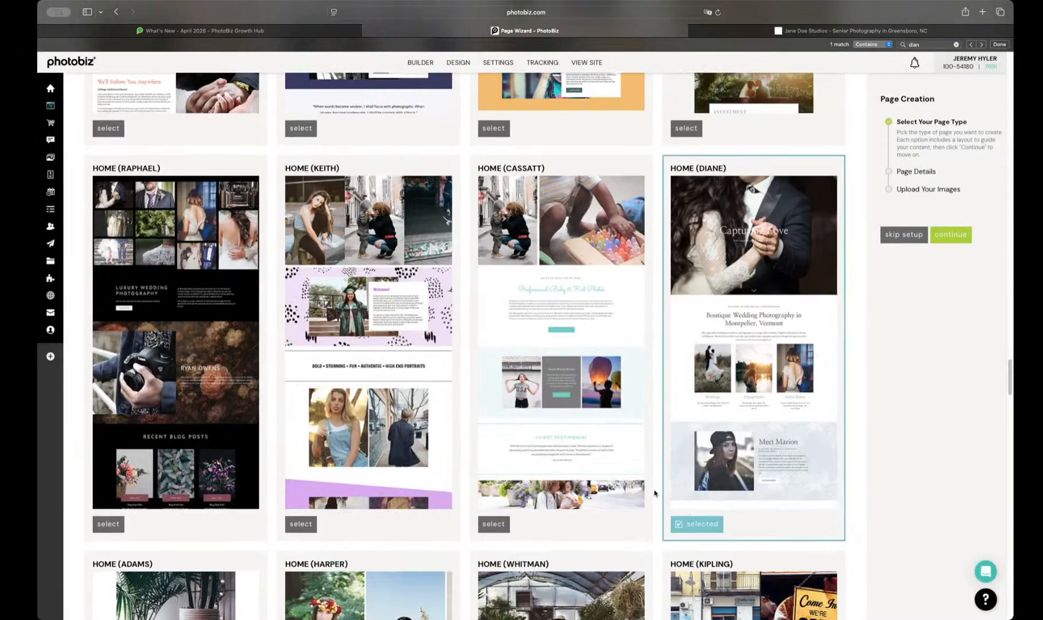
Step: Continue to the page details, name the page Home and proceed to the image selection
left_click(953, 240)
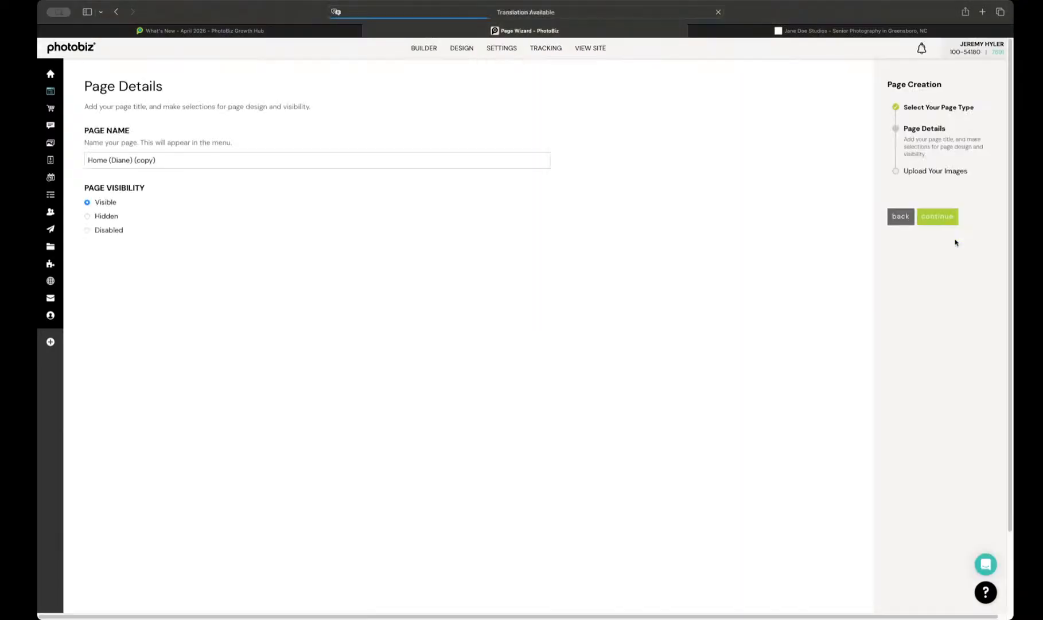
left_click(103, 161)
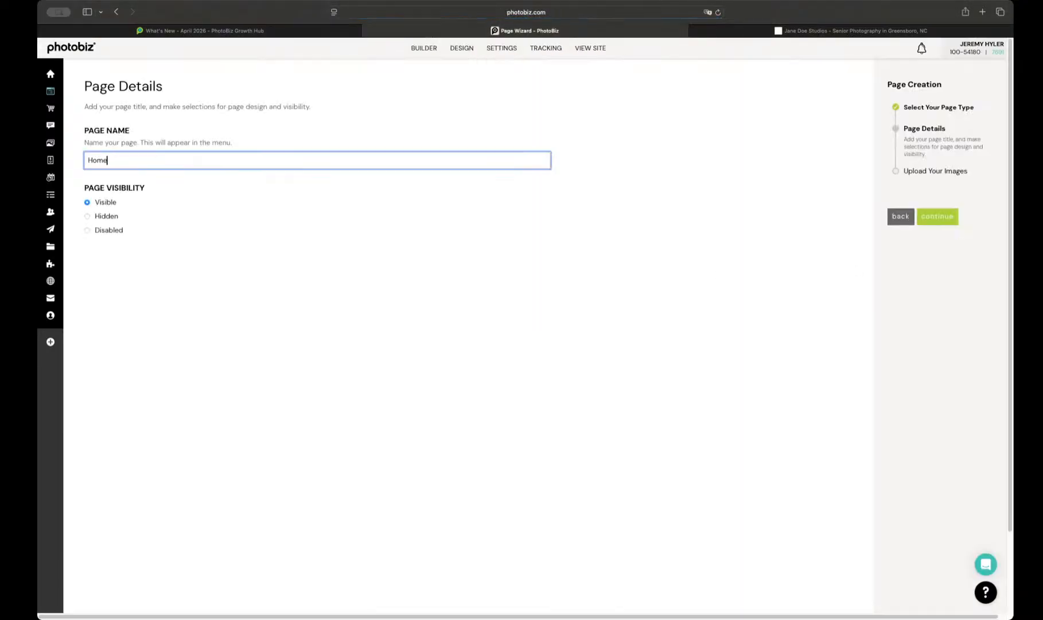
left_click(935, 216)
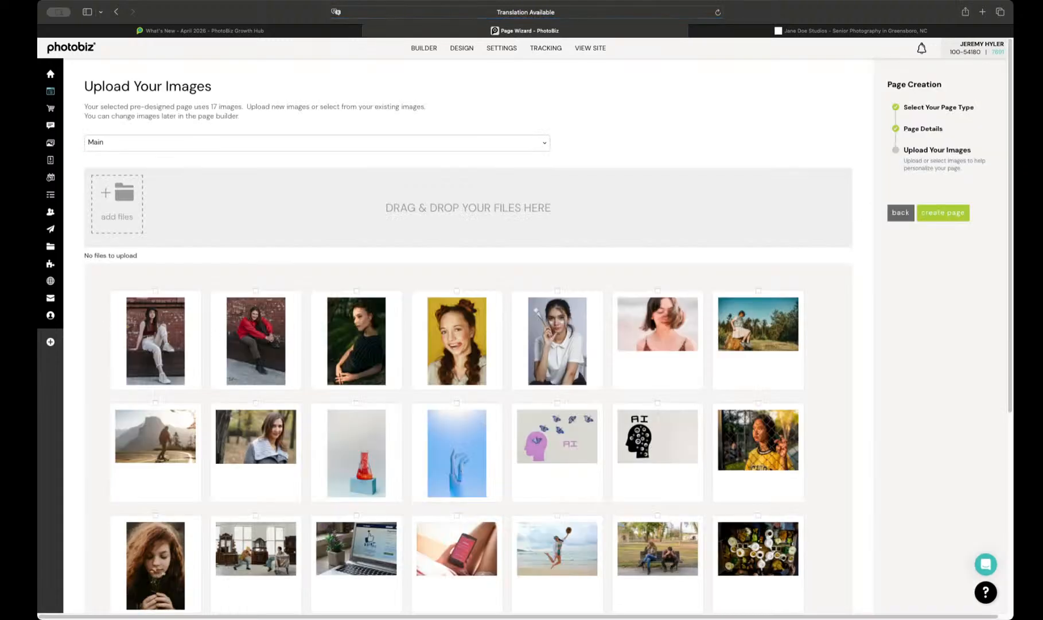
Step: Select the whole first row of library images, the first two images of the second row and the red-haired girl's portrait
left_click_drag(97, 328, 880, 363)
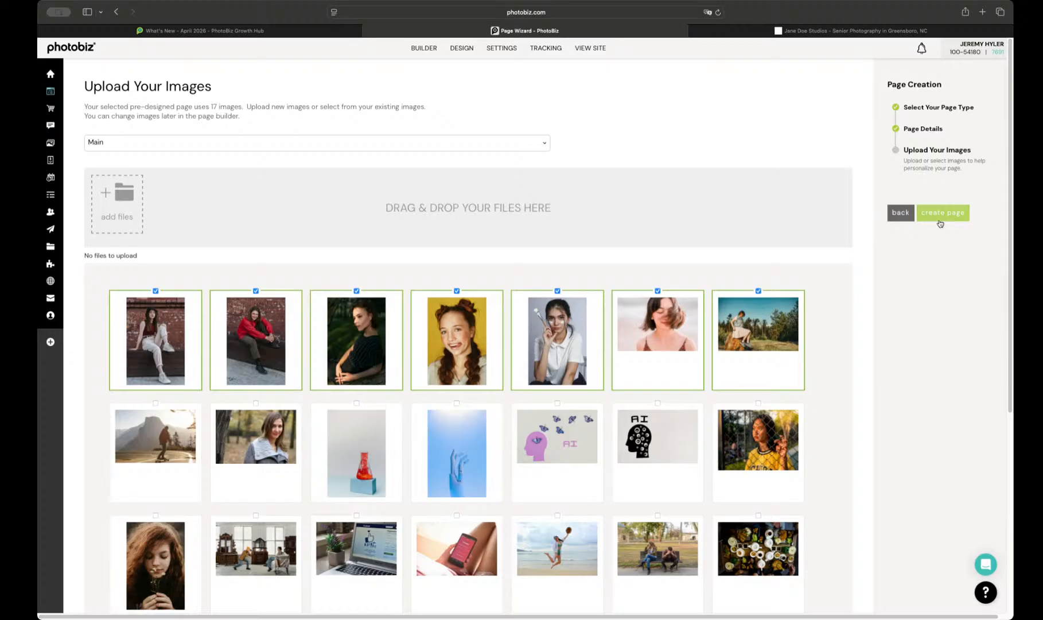
left_click(940, 223)
left_click(171, 451)
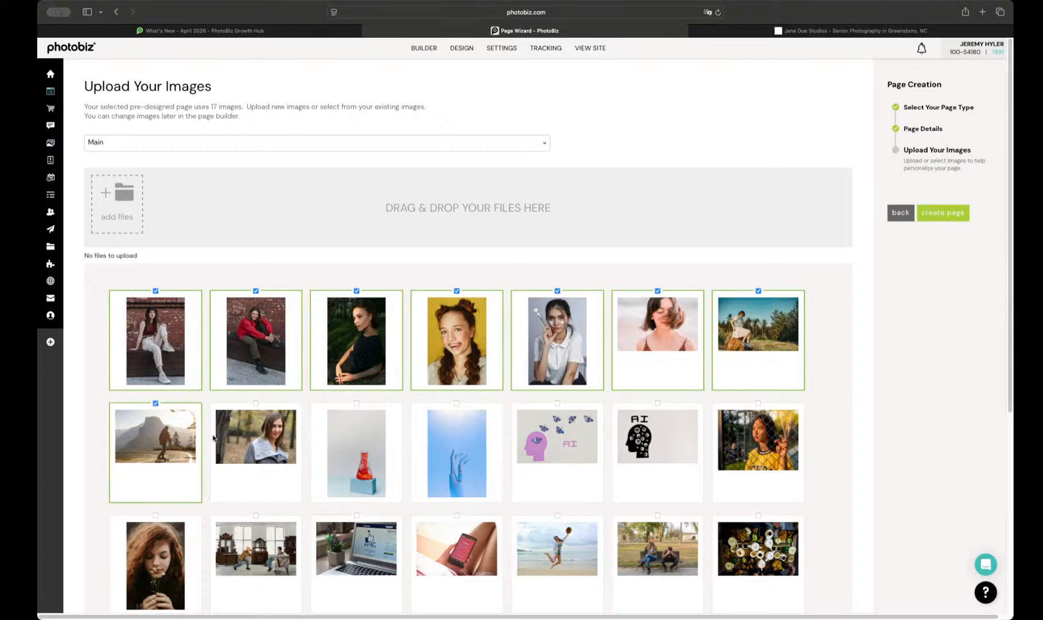
left_click(218, 439)
scroll(333, 463, "down", 2)
left_click(170, 500)
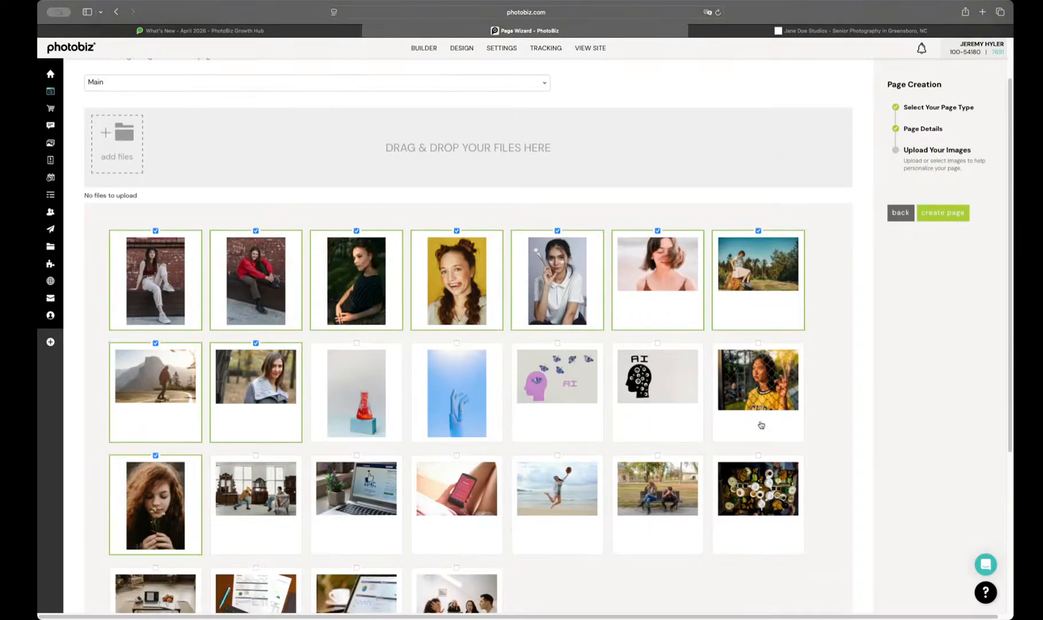
Step: Add the yellow-jersey portrait and the park bench, beach jump, phone, laptop and antique room photos to the selected images
left_click(773, 386)
left_click(666, 491)
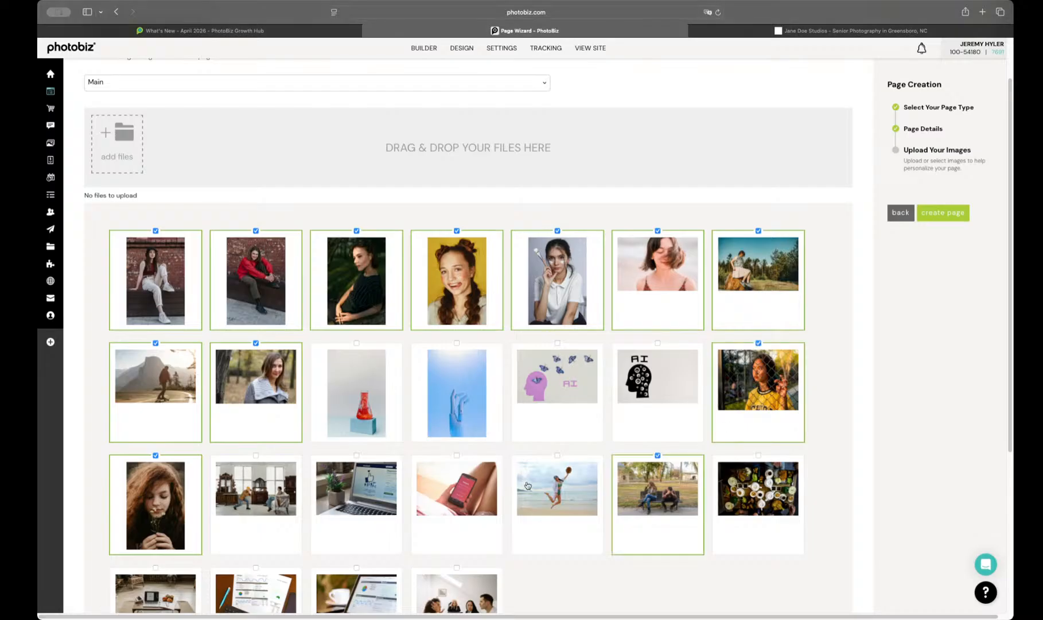
left_click(528, 485)
left_click(431, 497)
left_click(365, 496)
left_click(264, 494)
scroll(275, 493, "down", 1)
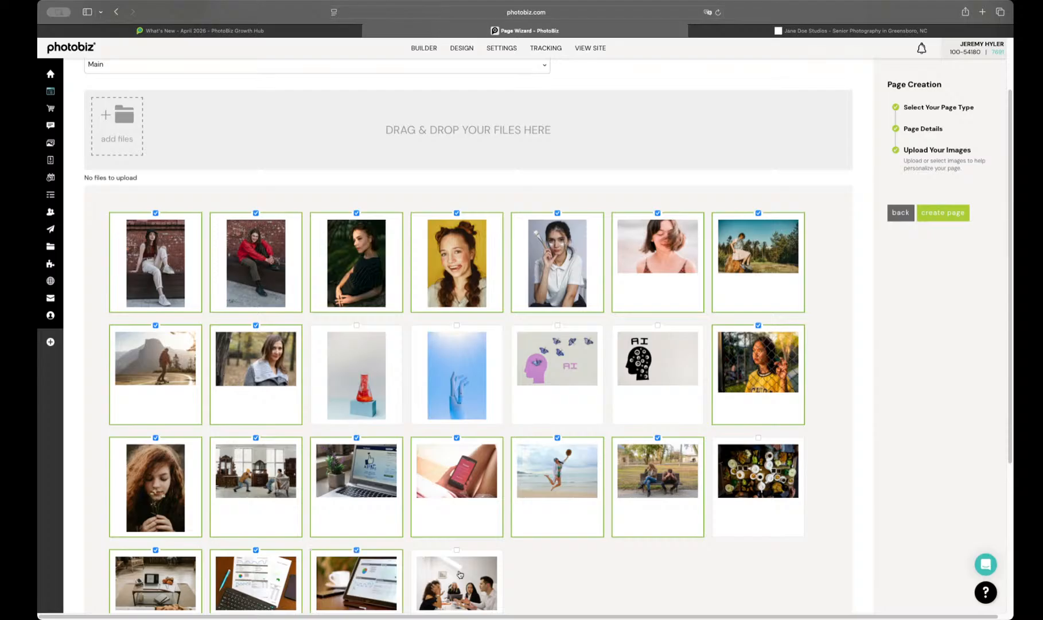
Step: Add the red flask, robotic hand and two AI head images to the selection and create the page
left_click(470, 348)
left_click(385, 368)
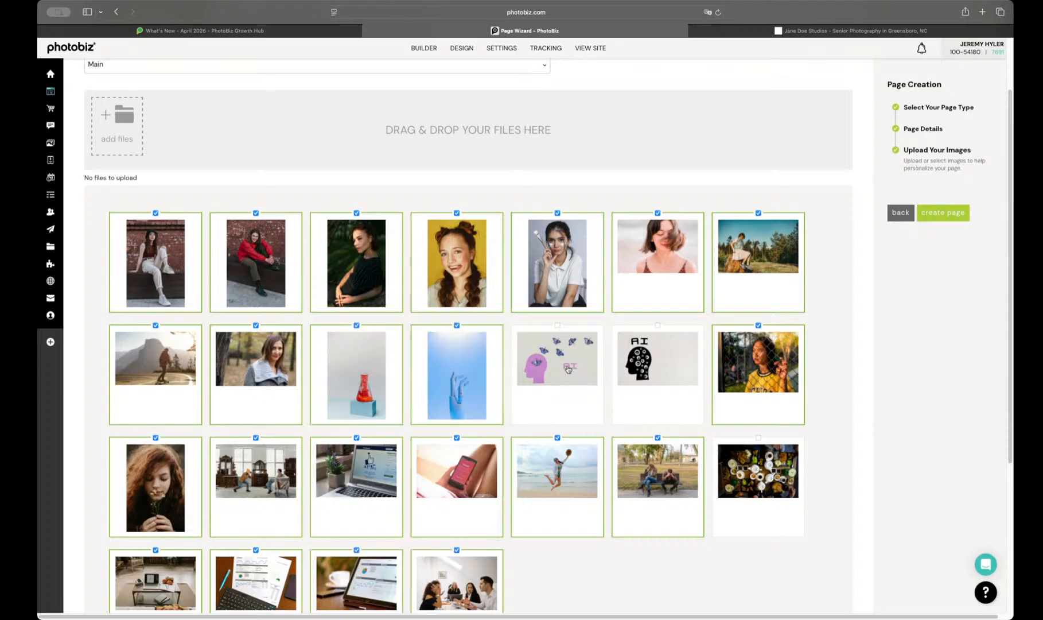
left_click(568, 370)
left_click(655, 367)
left_click(940, 218)
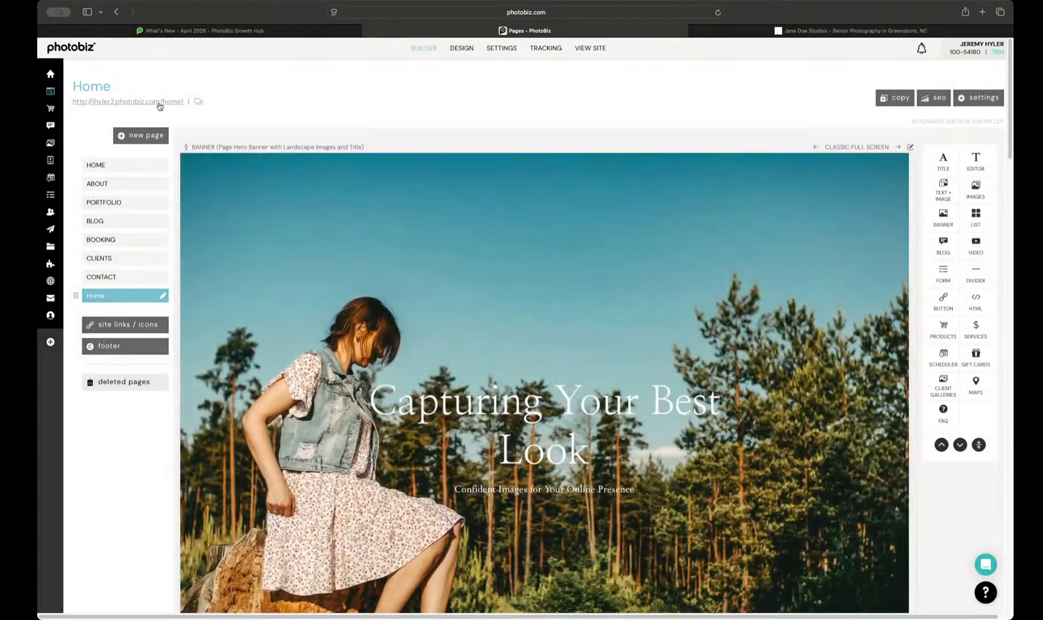
Step: Open the new Home page's live view and look through the existing home page, from banner to contact section, for comparison
left_click(158, 102)
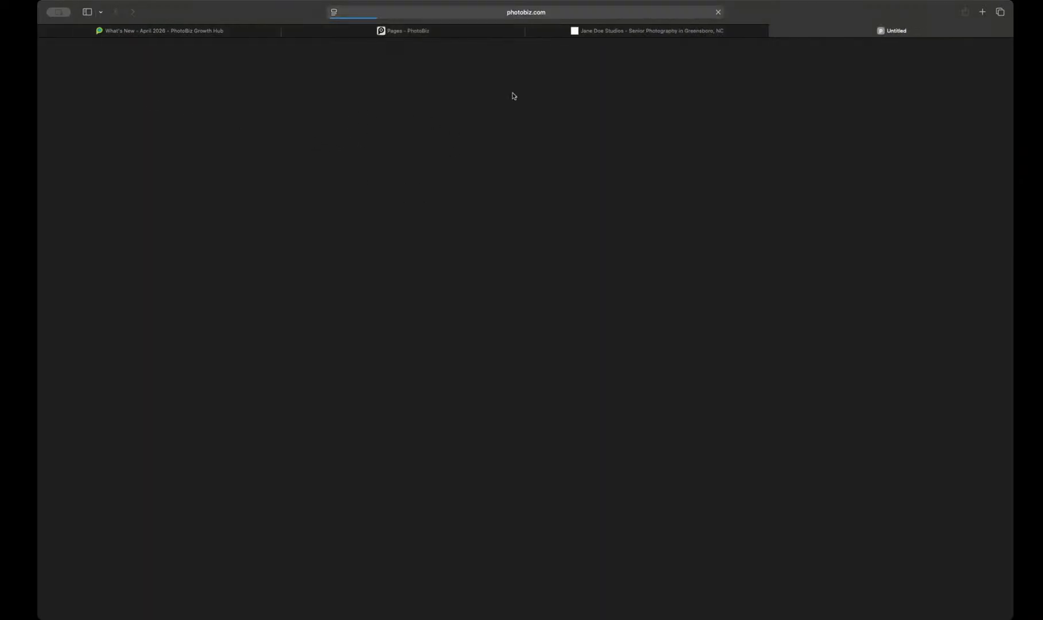
left_click(610, 32)
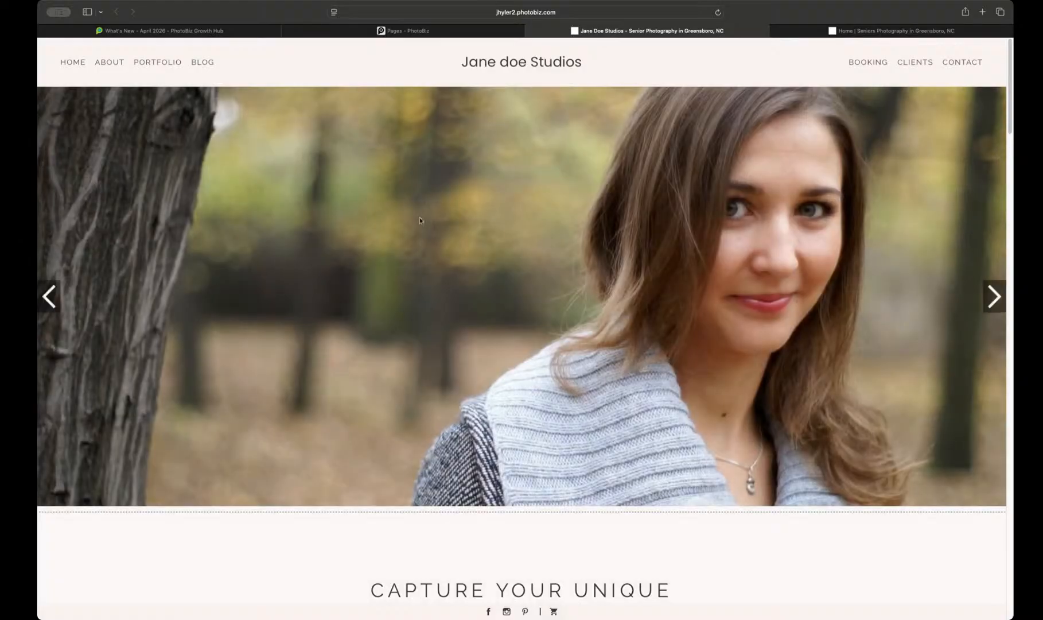
scroll(419, 218, "down", 5)
scroll(419, 220, "up", 5)
scroll(419, 220, "down", 15)
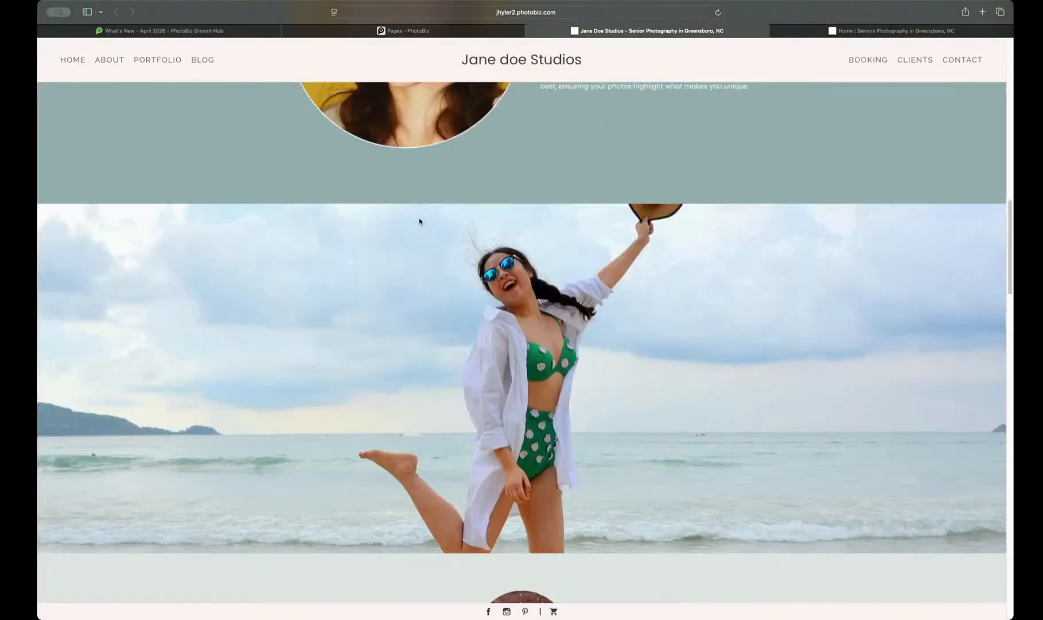
scroll(420, 221, "down", 12)
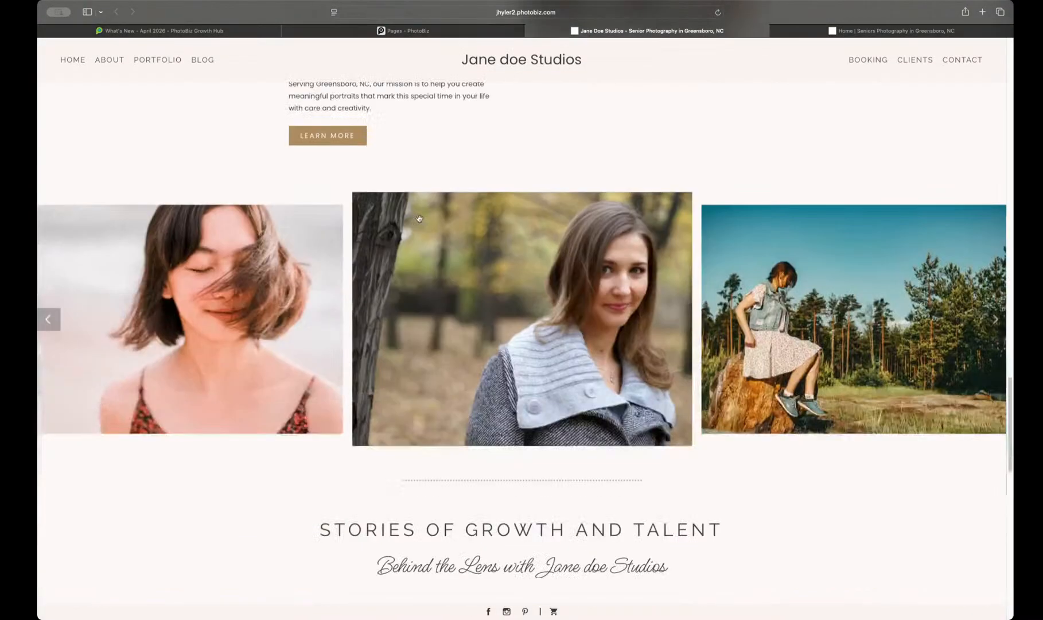
scroll(419, 218, "down", 10)
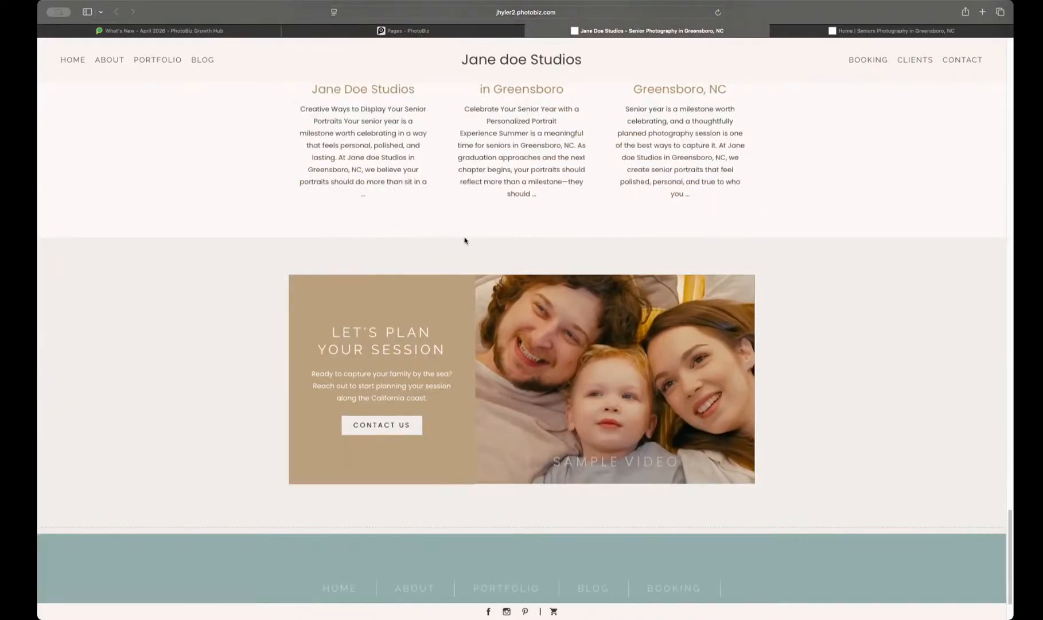
Step: Examine the new live Home page's banner, welcome text, portfolio features, photographer bio and client testimonial
left_click(861, 30)
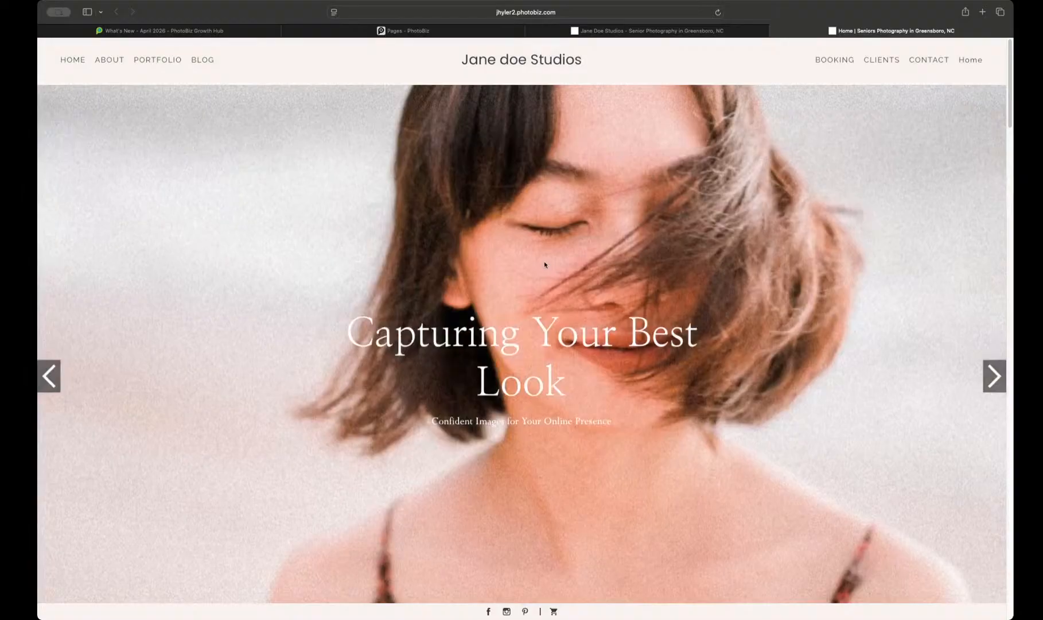
scroll(545, 268, "down", 5)
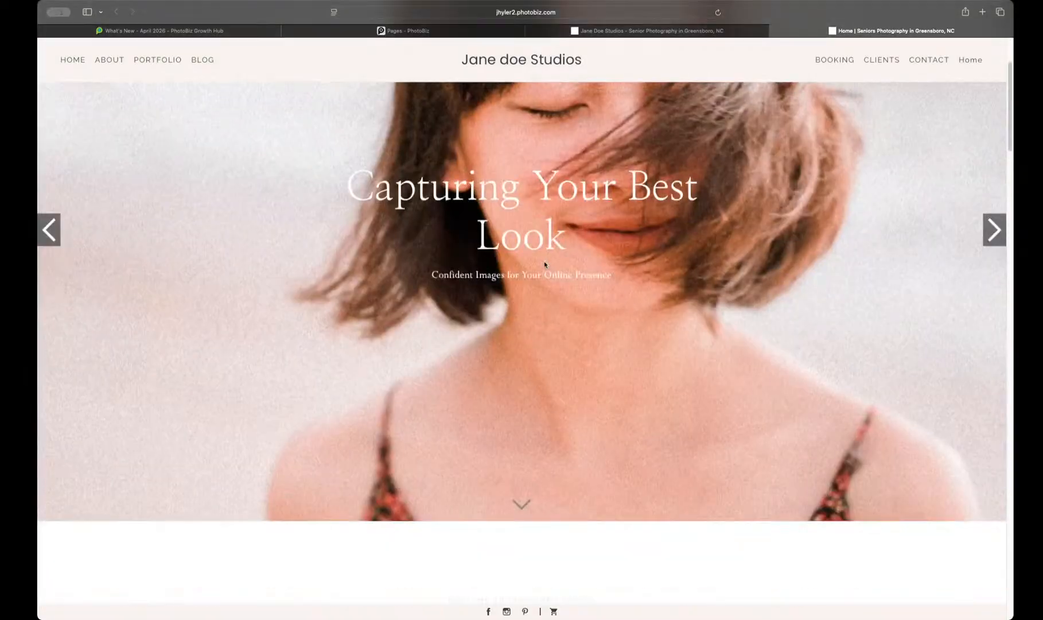
scroll(545, 267, "down", 3)
scroll(545, 267, "down", 3)
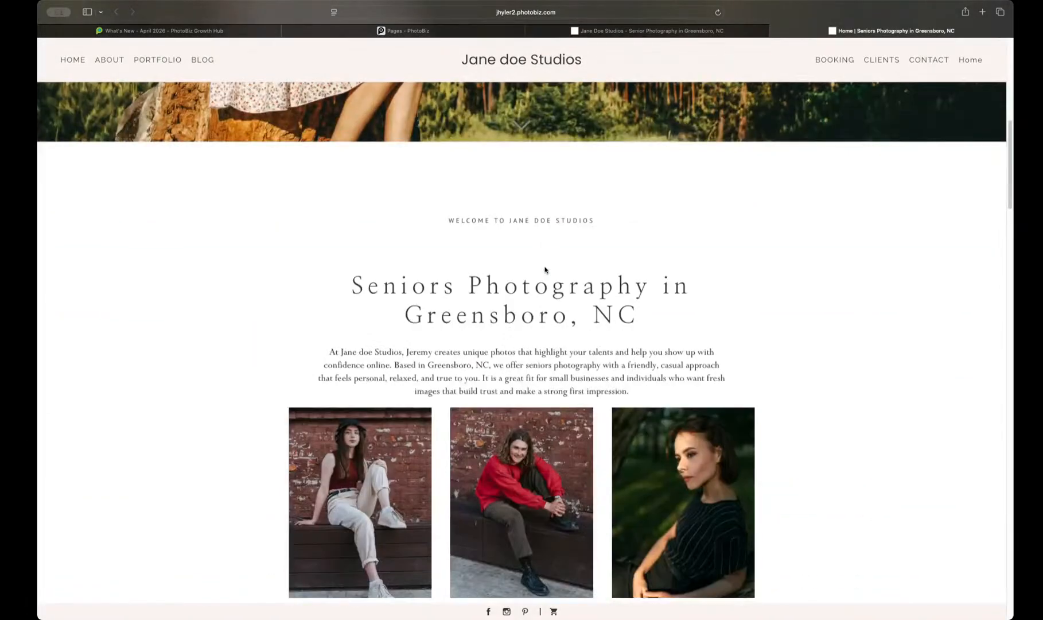
scroll(545, 268, "down", 5)
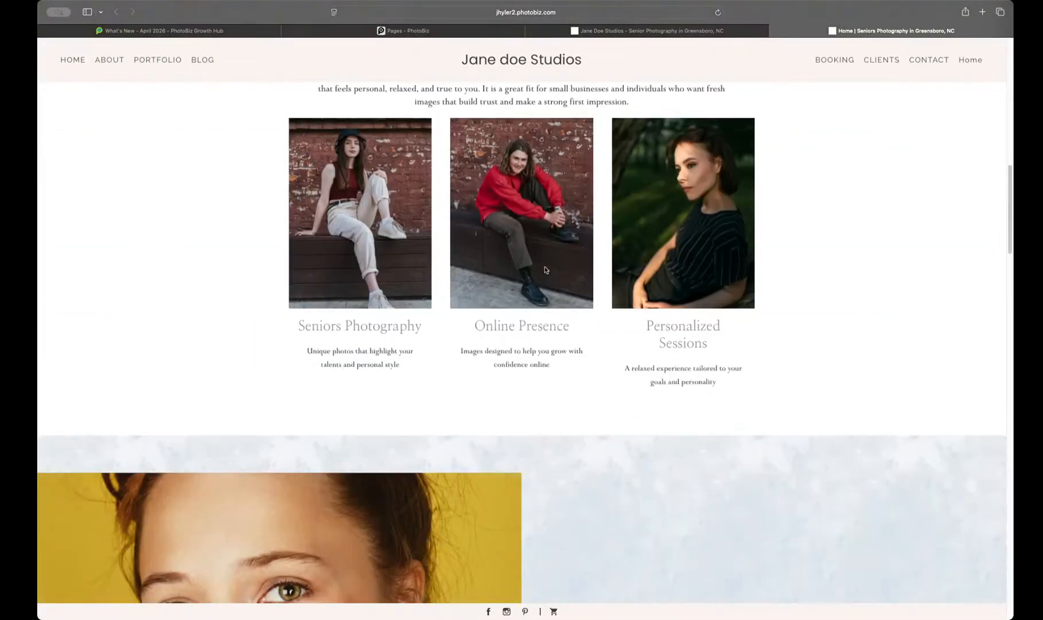
scroll(400, 311, "down", 5)
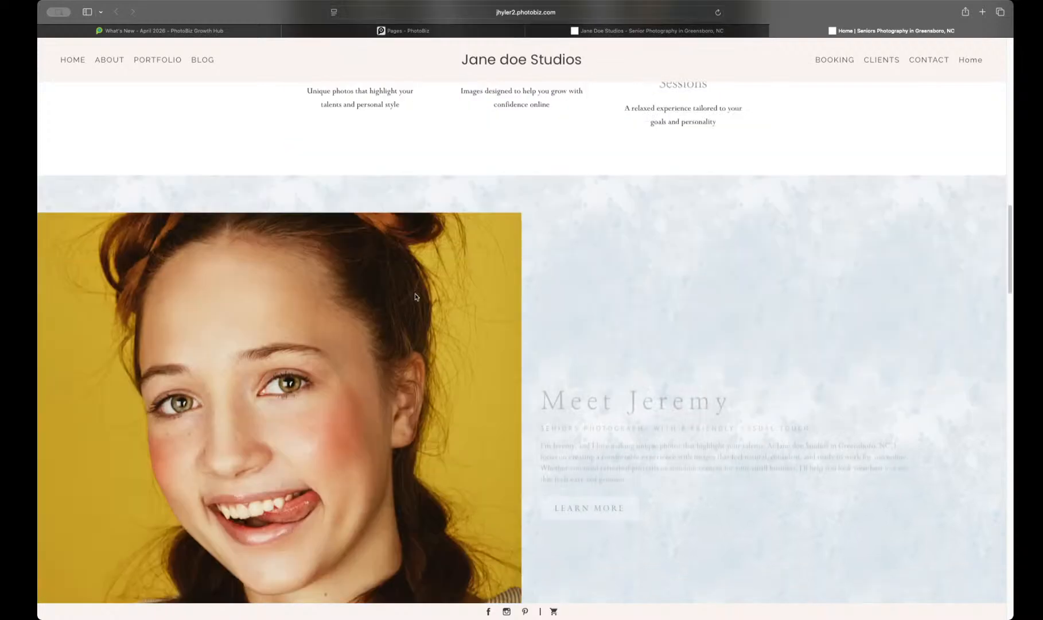
scroll(524, 298, "down", 3)
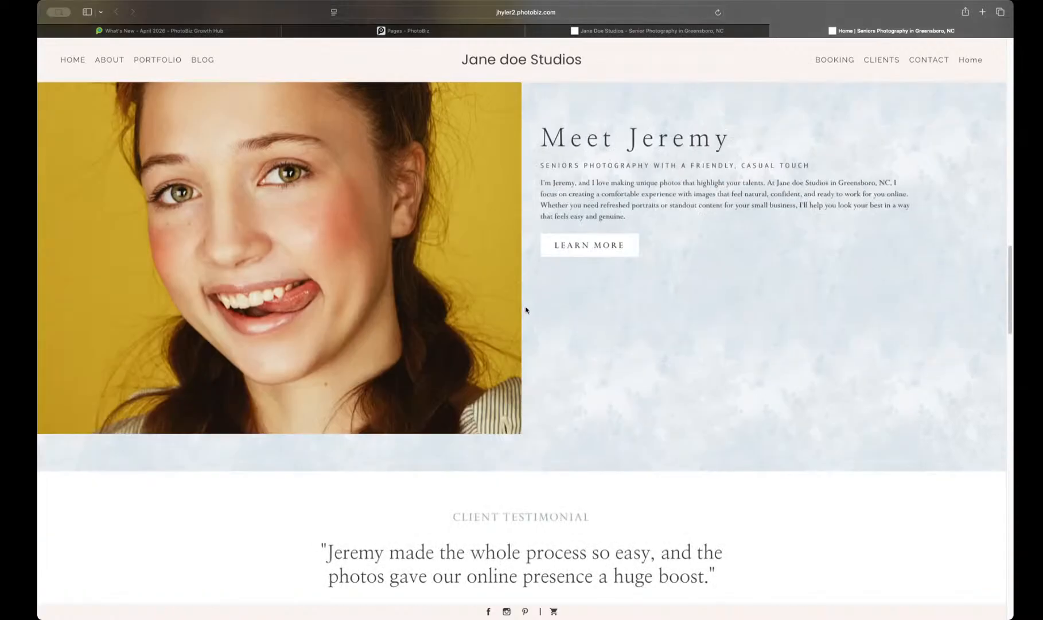
scroll(625, 307, "down", 4)
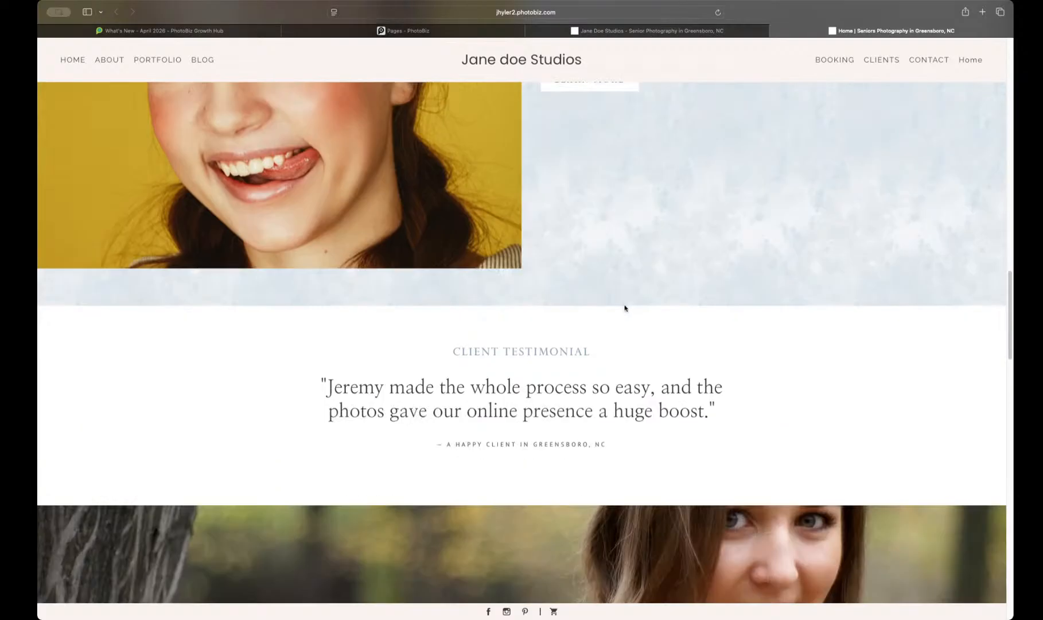
scroll(576, 224, "up", 1)
scroll(579, 214, "up", 4)
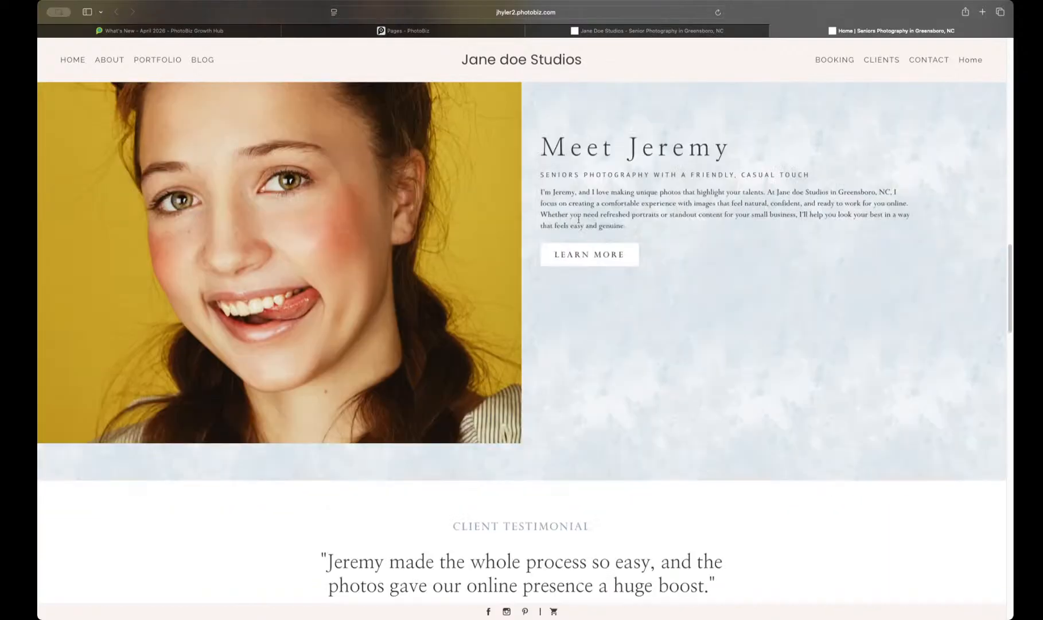
scroll(586, 266, "down", 4)
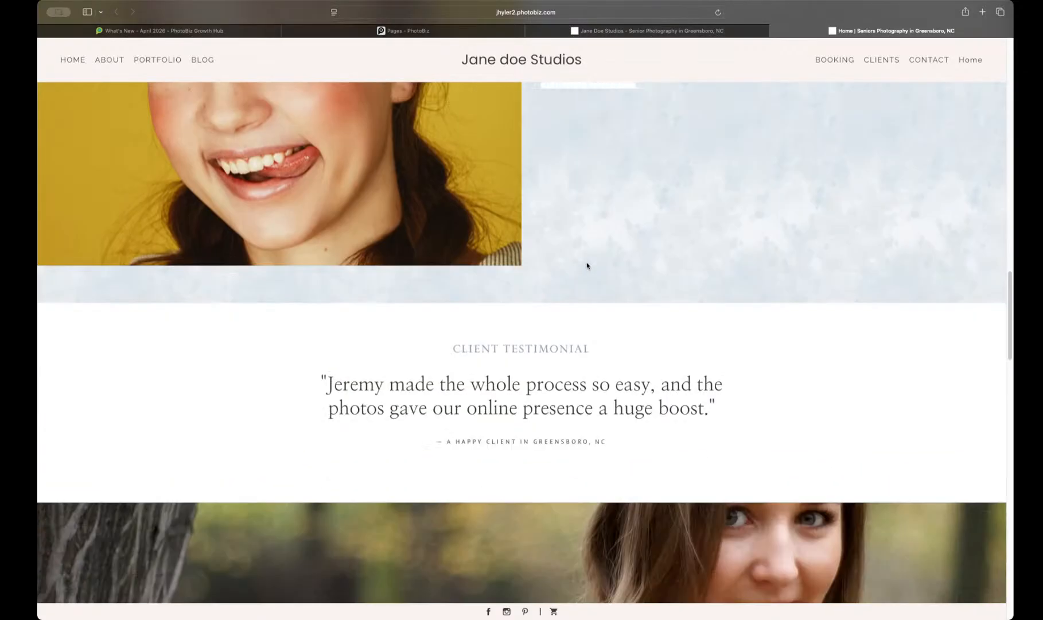
Step: Examine the rest of the live page, including Recent Tips and Updates, the booking section and the image grid
scroll(587, 265, "down", 8)
scroll(587, 265, "down", 3)
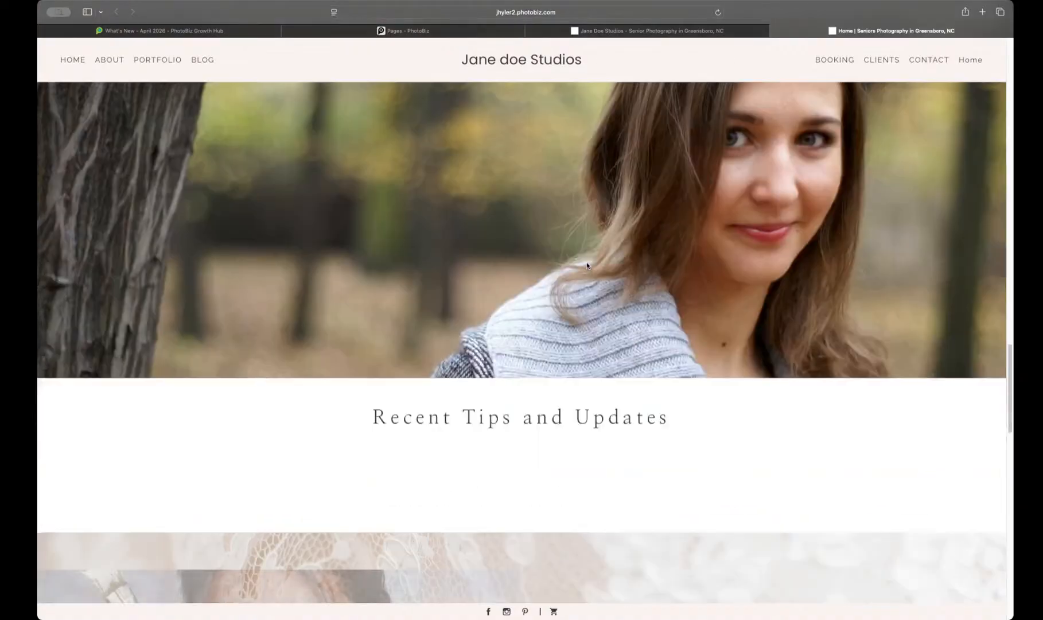
scroll(587, 265, "down", 3)
left_click_drag(406, 280, 719, 357)
left_click(706, 356)
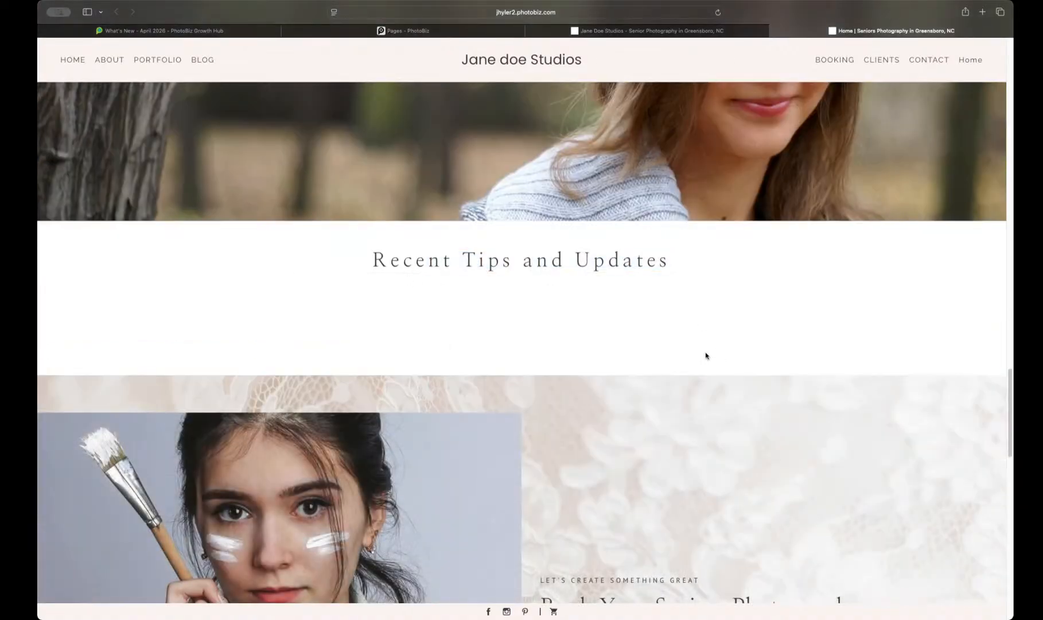
scroll(671, 349, "down", 9)
scroll(671, 348, "down", 2)
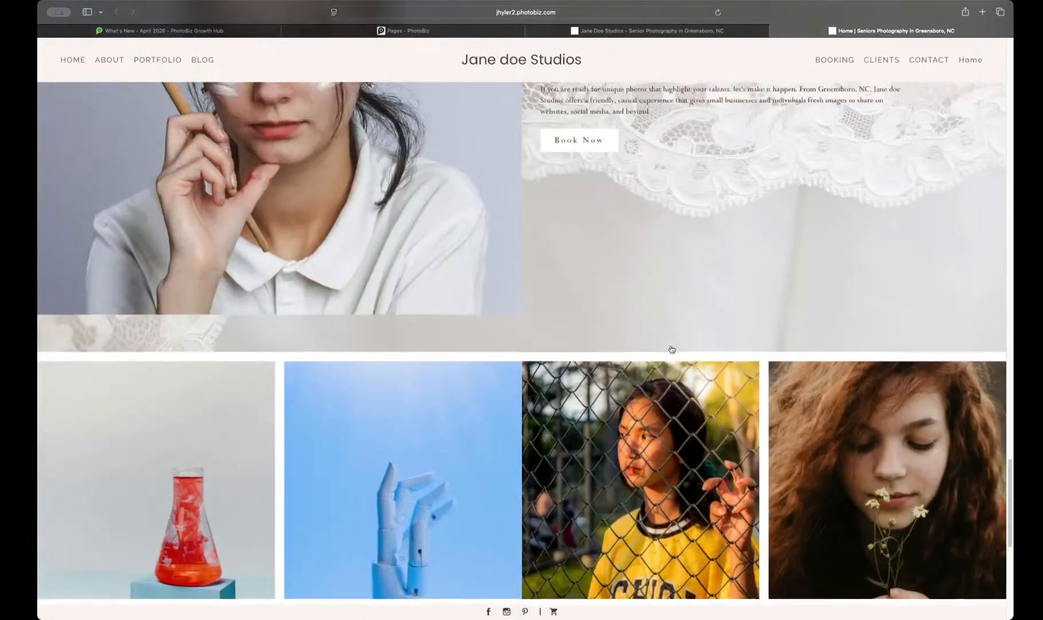
scroll(671, 348, "up", 5)
scroll(670, 346, "down", 12)
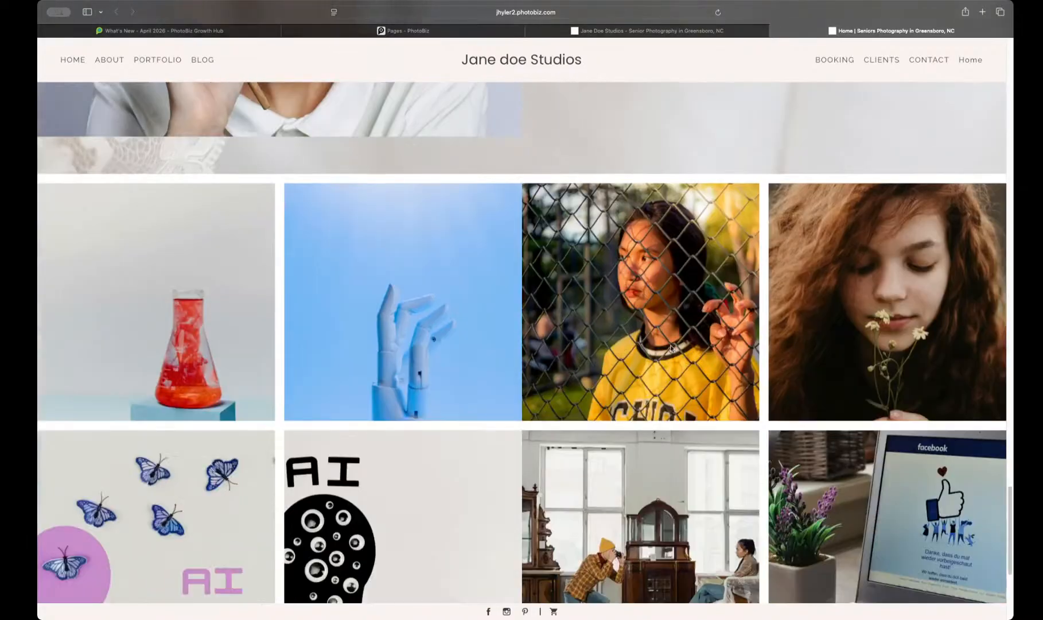
scroll(671, 349, "up", 4)
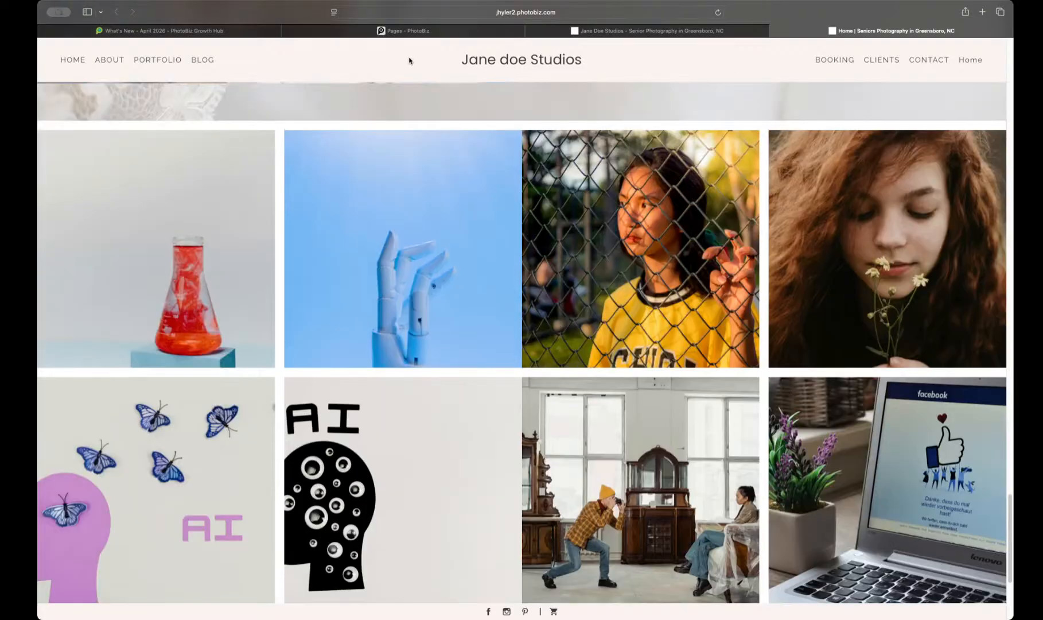
Step: Return to the page builder and look through the new Home page's blocks down to the social media button
left_click(442, 32)
scroll(445, 220, "down", 10)
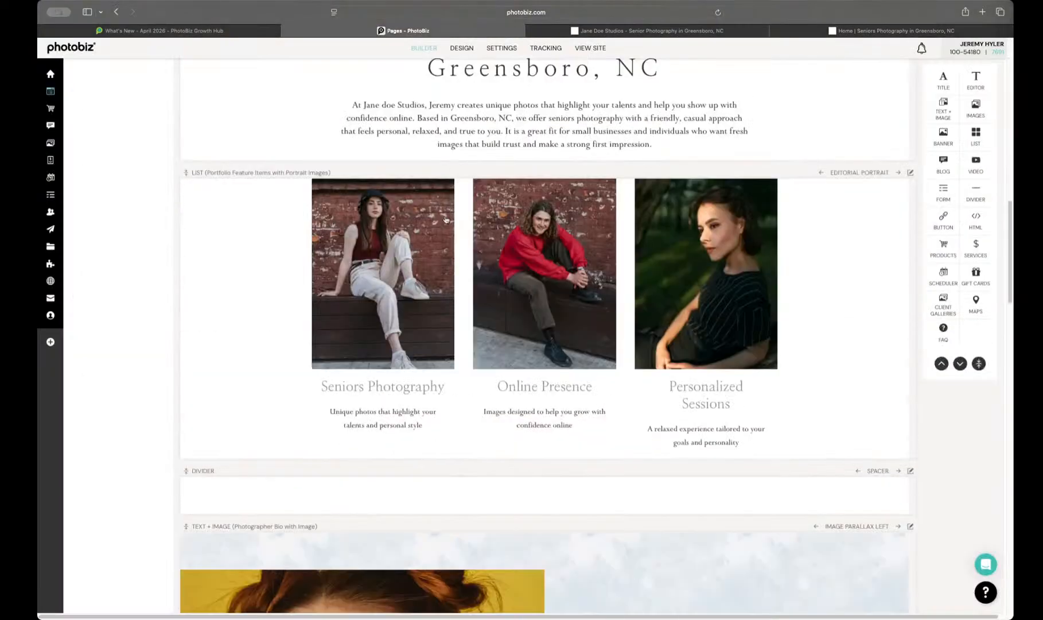
scroll(446, 220, "down", 20)
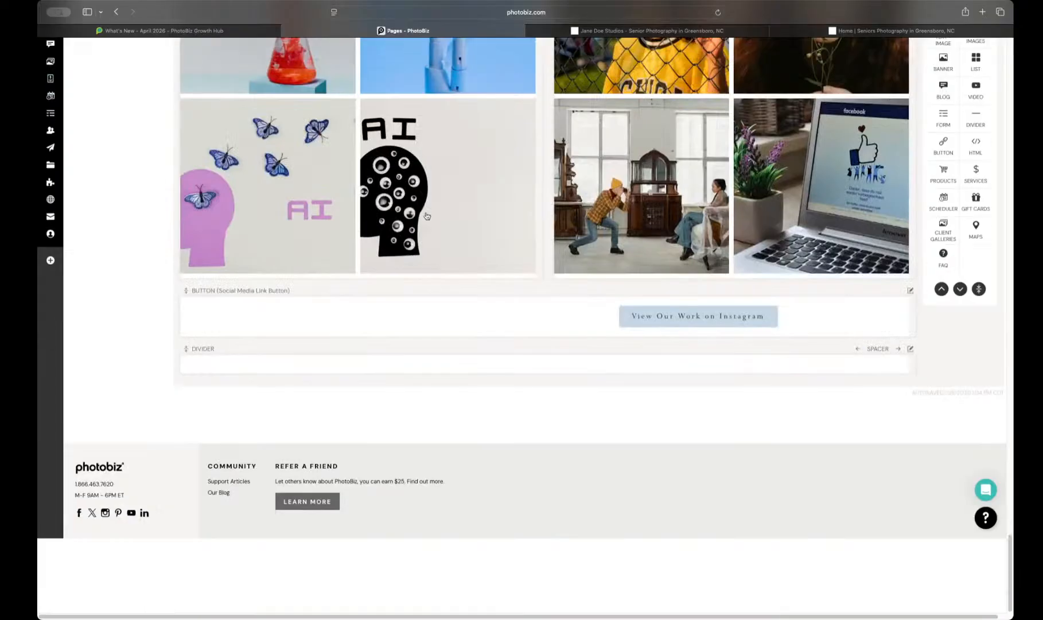
Step: Apply the Portrait layout with 2 rows and 2 columns to the showcase image block containing the AI-themed pictures
scroll(427, 216, "up", 4)
left_click(475, 227)
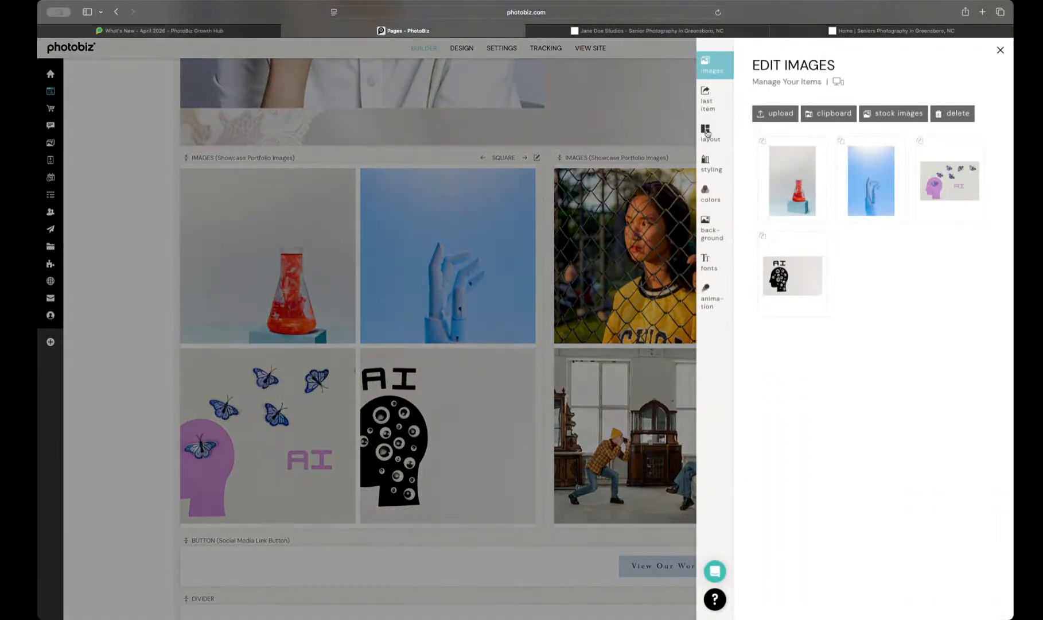
left_click(707, 134)
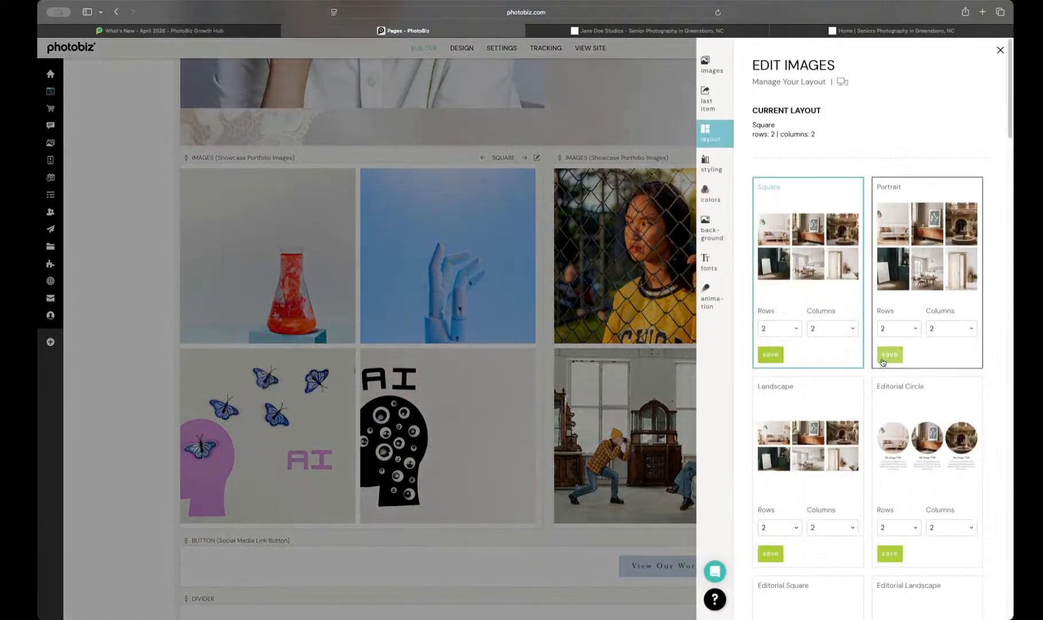
left_click(889, 354)
left_click(531, 166)
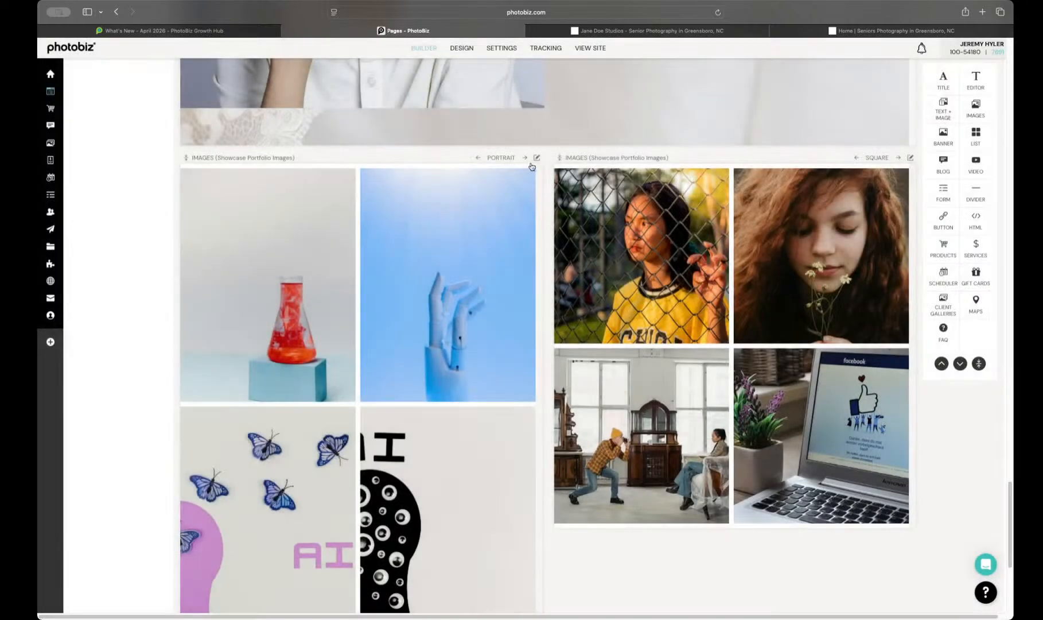
Step: Cycle the other showcase image block through its layouts to Editorial Landscape
left_click(899, 159)
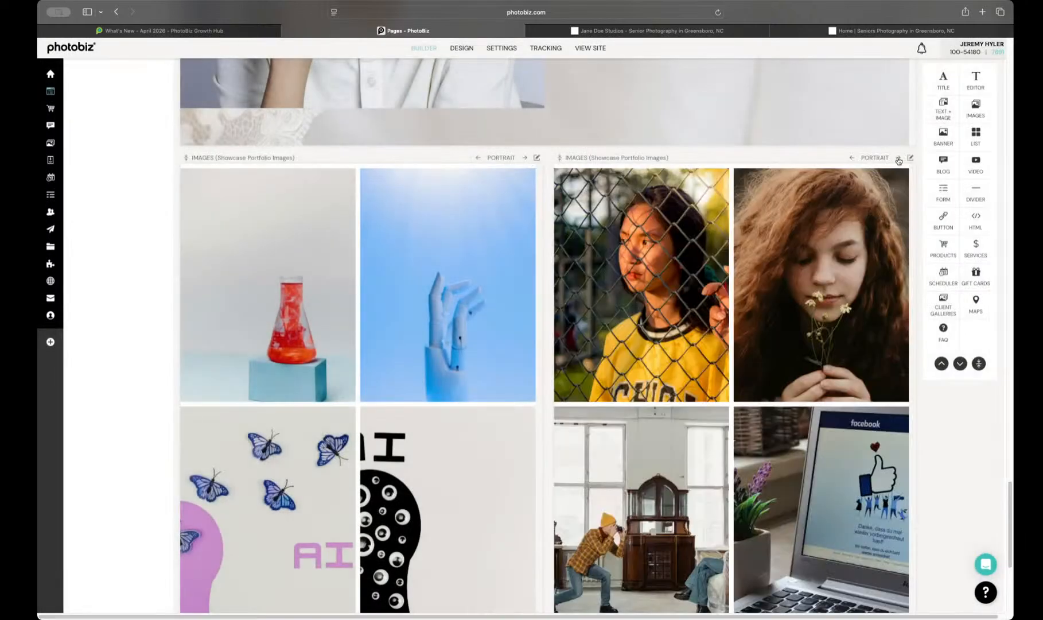
left_click(899, 159)
left_click(899, 160)
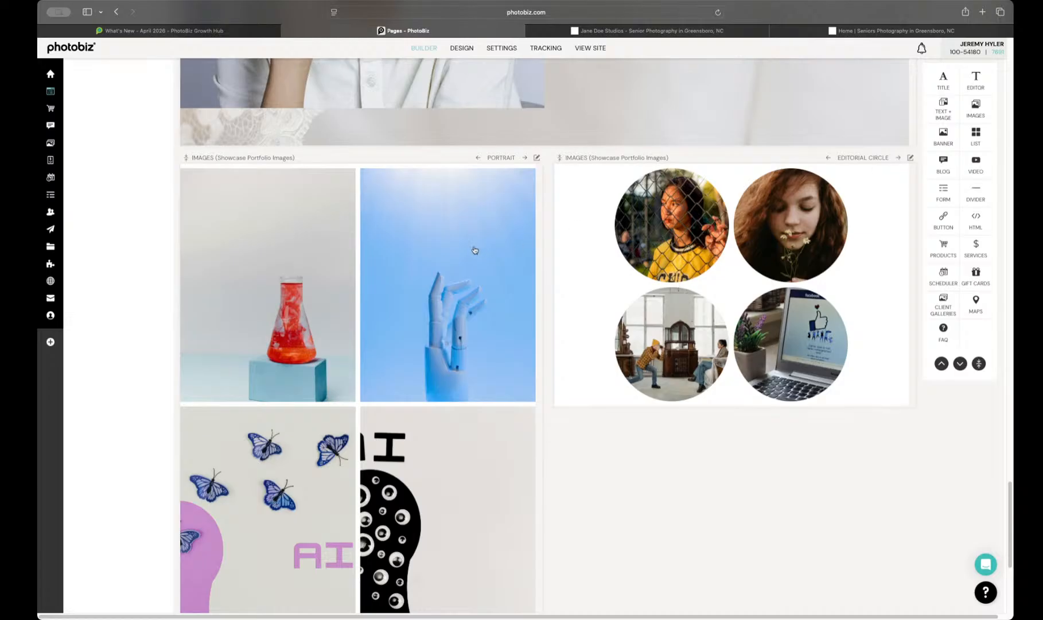
left_click(898, 159)
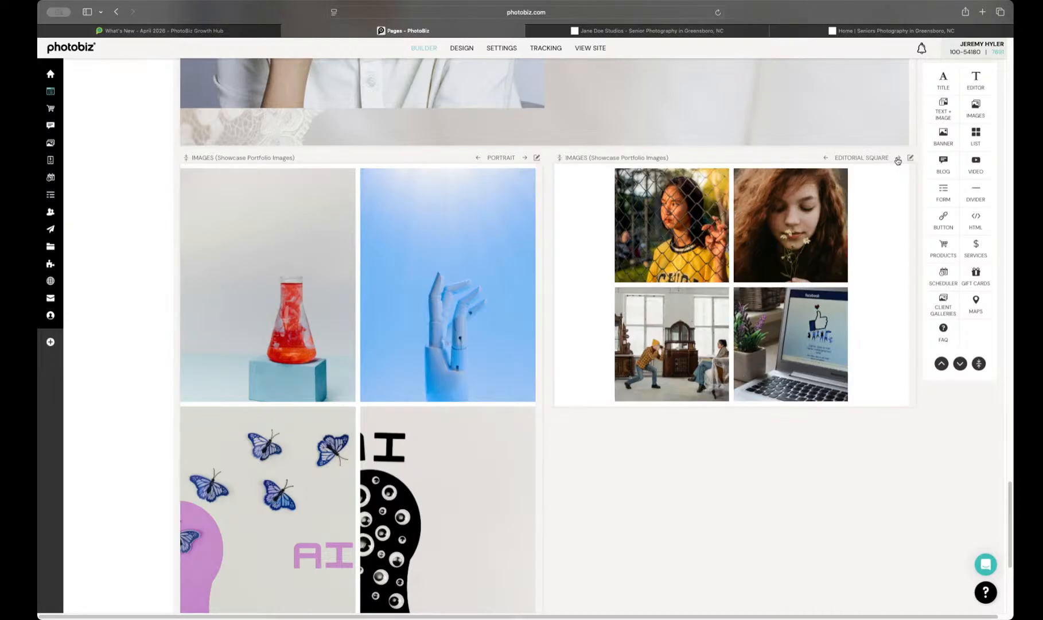
left_click(898, 160)
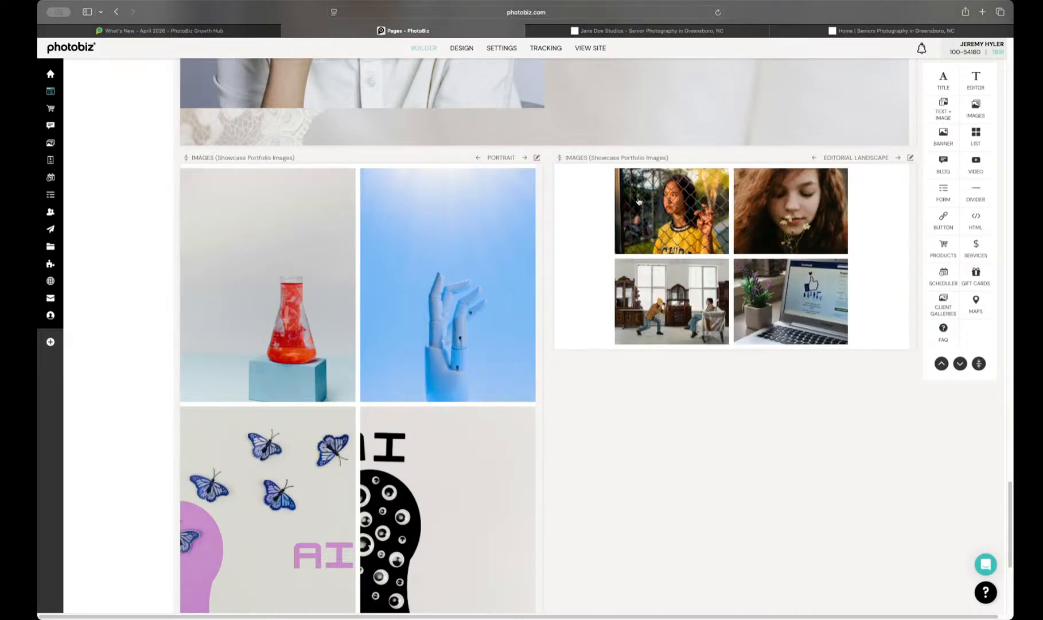
Step: Delete the AI-themed showcase image block and check the reloaded live Home page against the existing home page
left_click(535, 158)
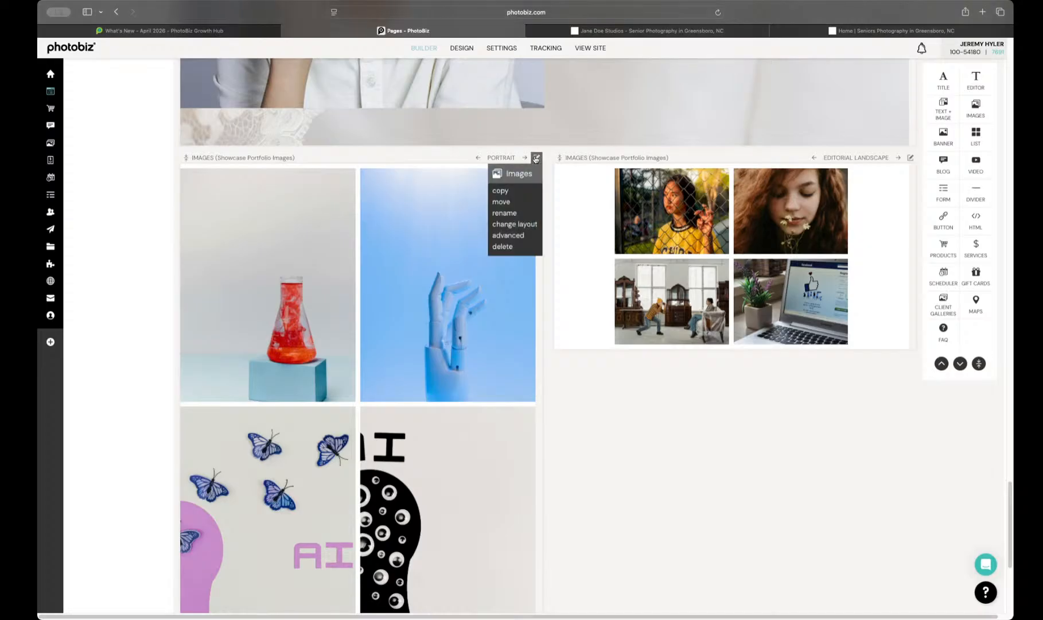
left_click(499, 246)
left_click(780, 151)
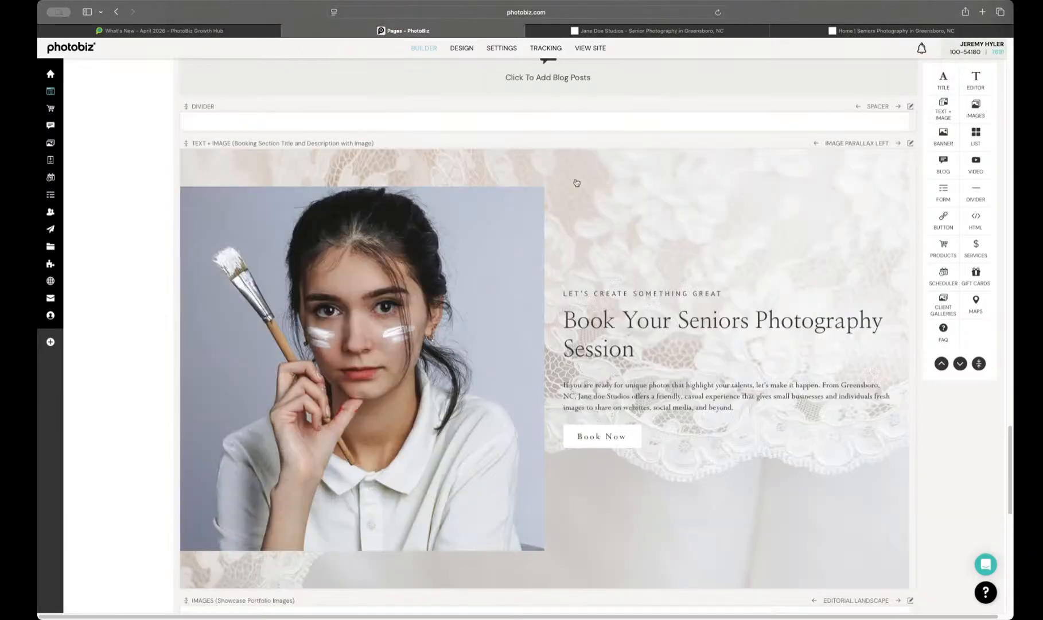
left_click(896, 25)
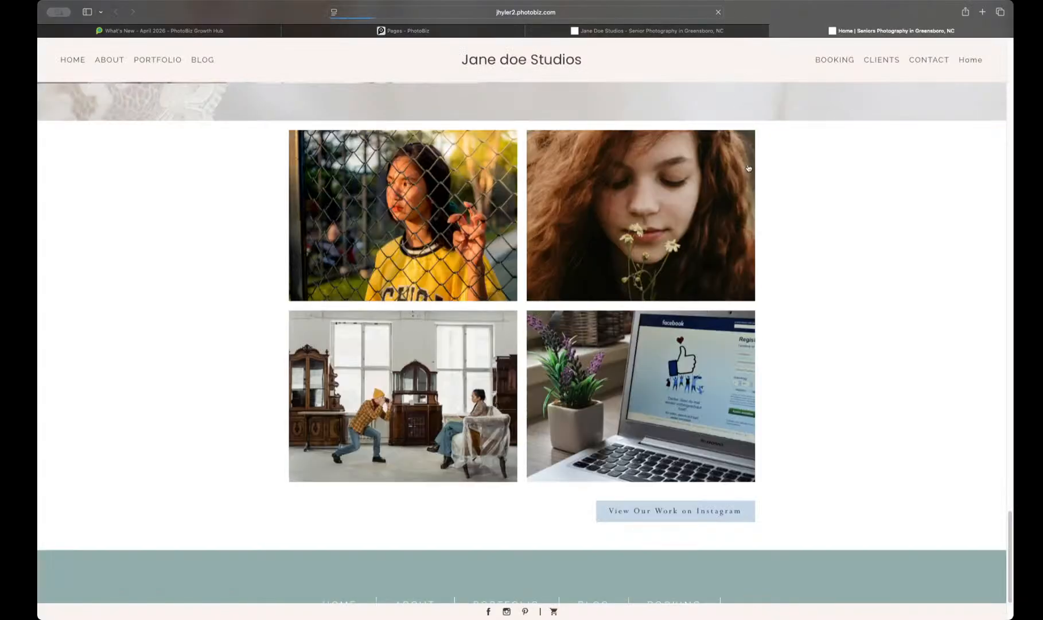
left_click(601, 31)
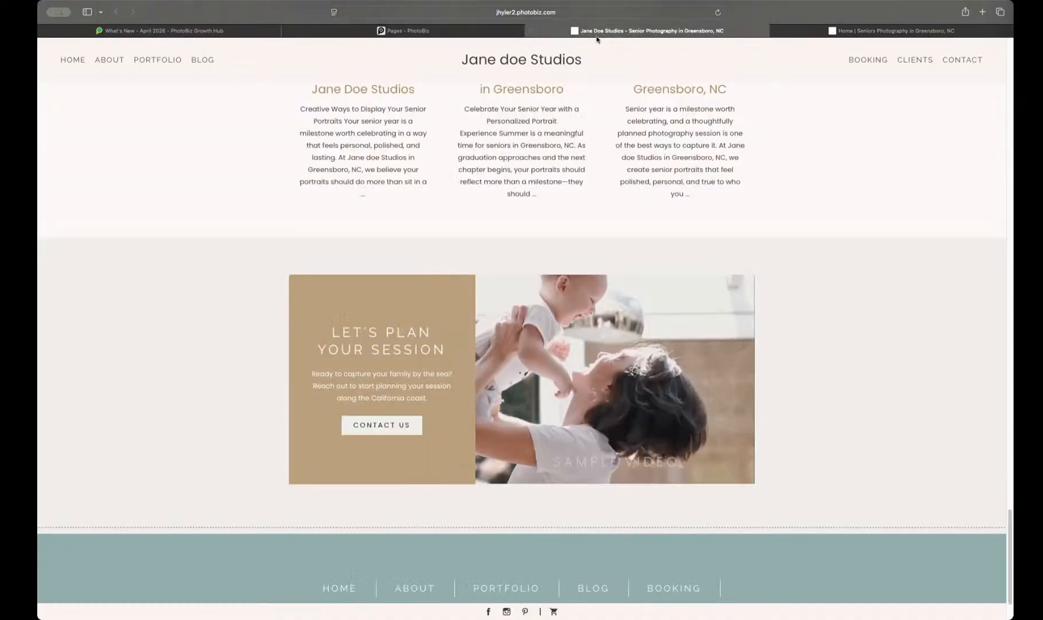
left_click(441, 31)
Step: Set the remaining showcase image block's Editorial Landscape layout to 2 rows and 4 columns
scroll(515, 279, "down", 10)
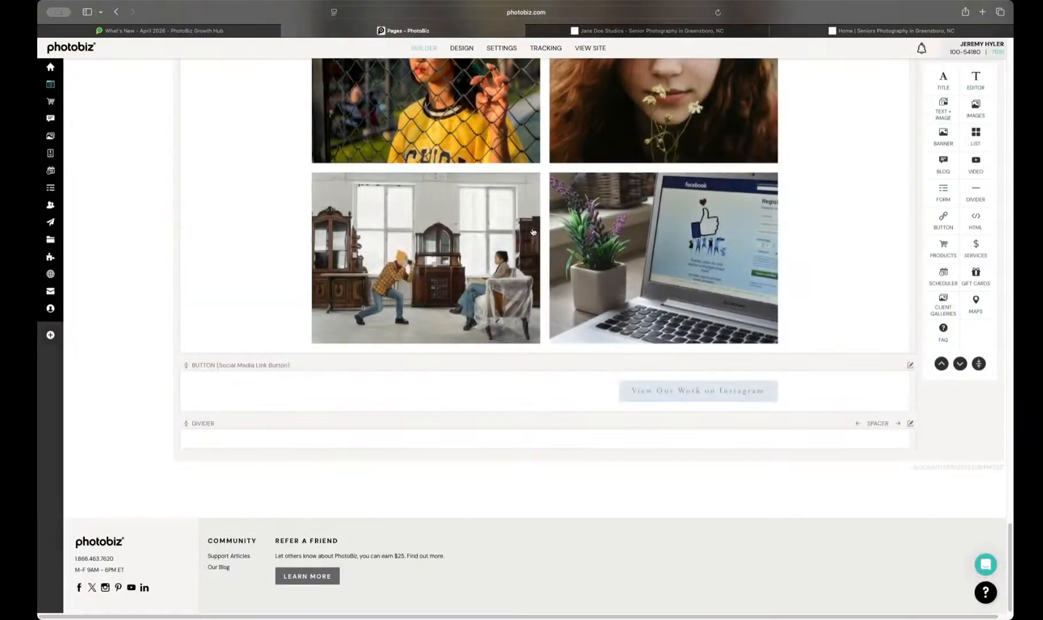
left_click(661, 160)
left_click(711, 169)
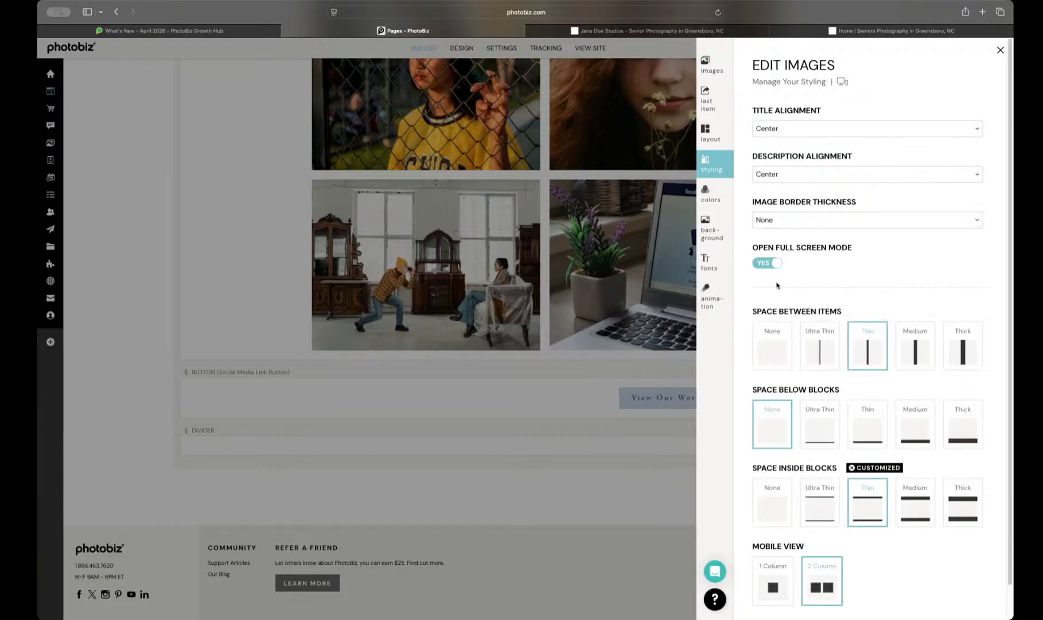
left_click(710, 131)
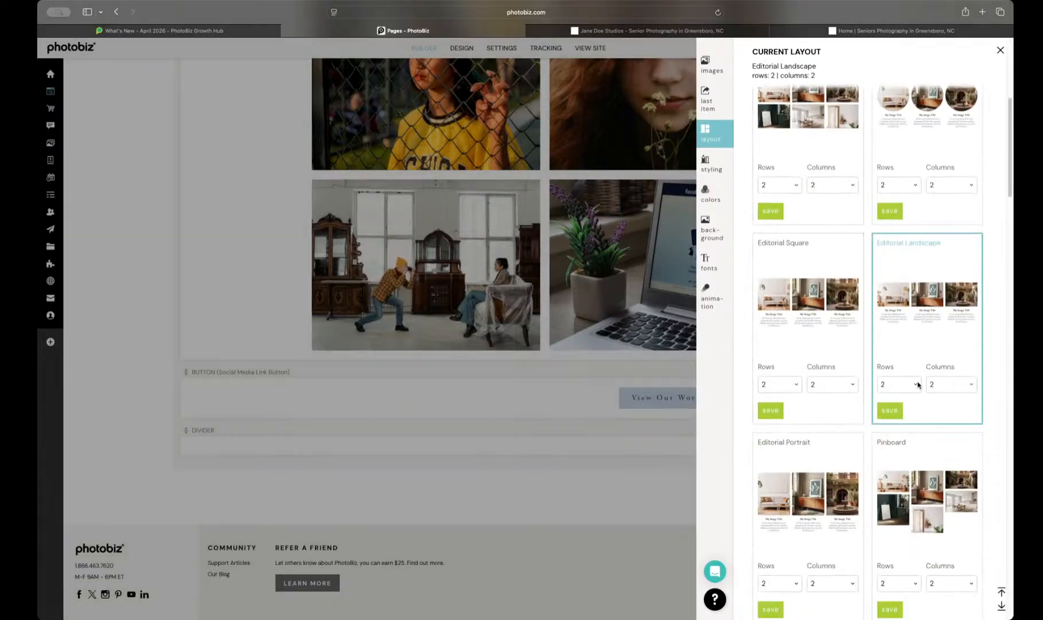
left_click(941, 385)
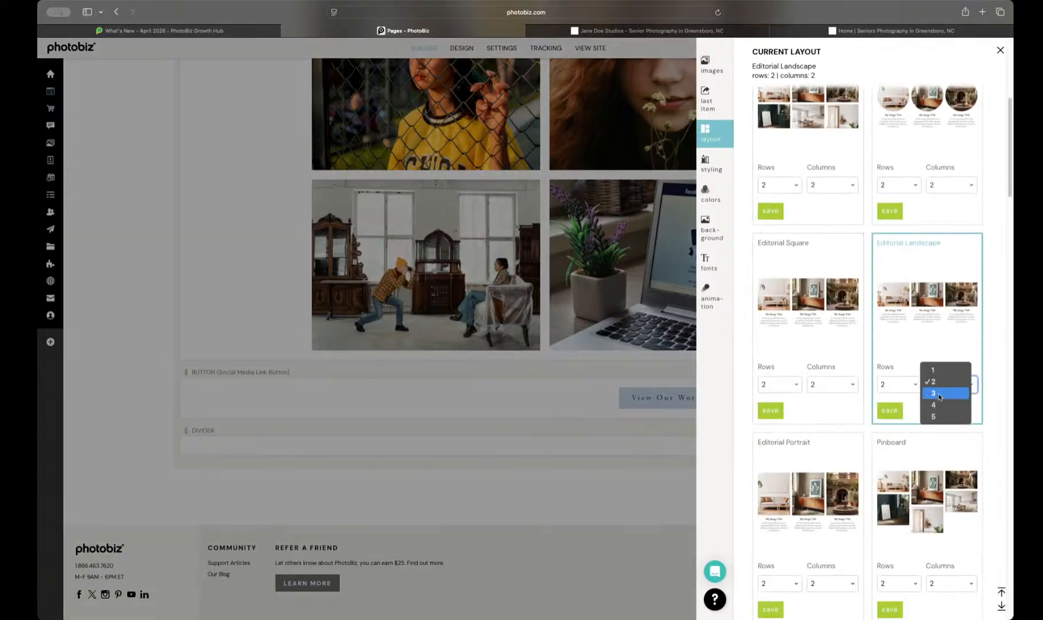
left_click(884, 413)
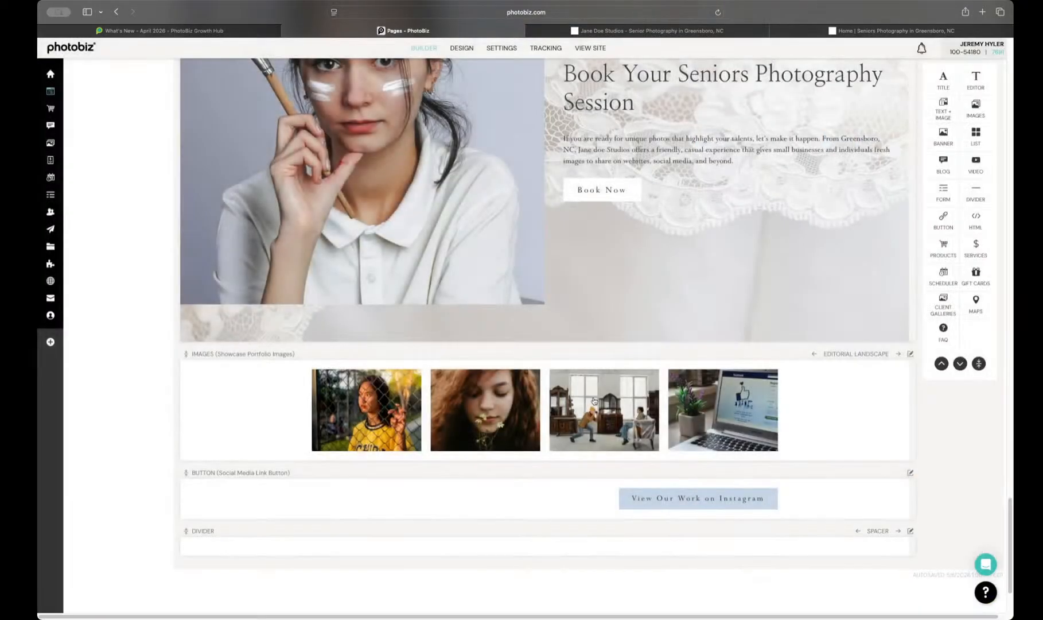
Step: Set the showcase image block's mobile view to 1 Column and save the styling changes
left_click(594, 401)
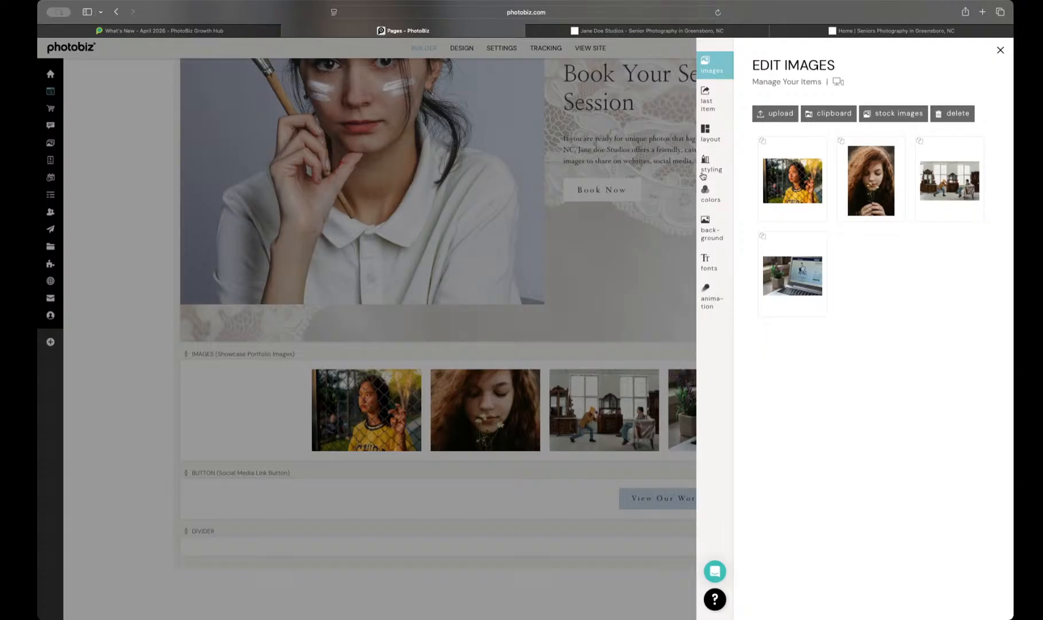
left_click(704, 172)
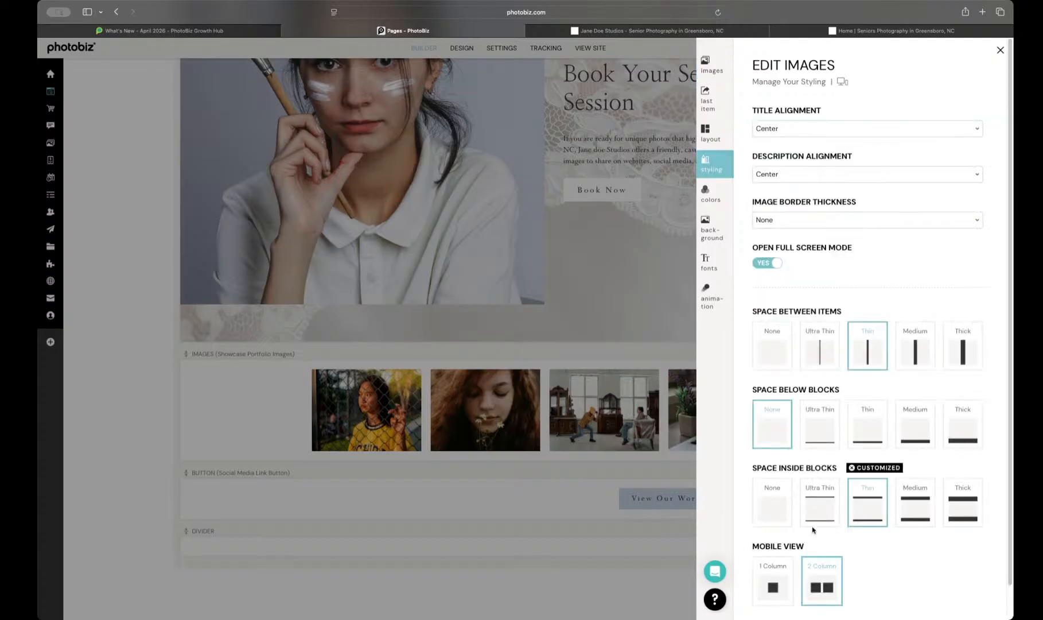
left_click(783, 577)
left_click(812, 573)
scroll(810, 574, "down", 1)
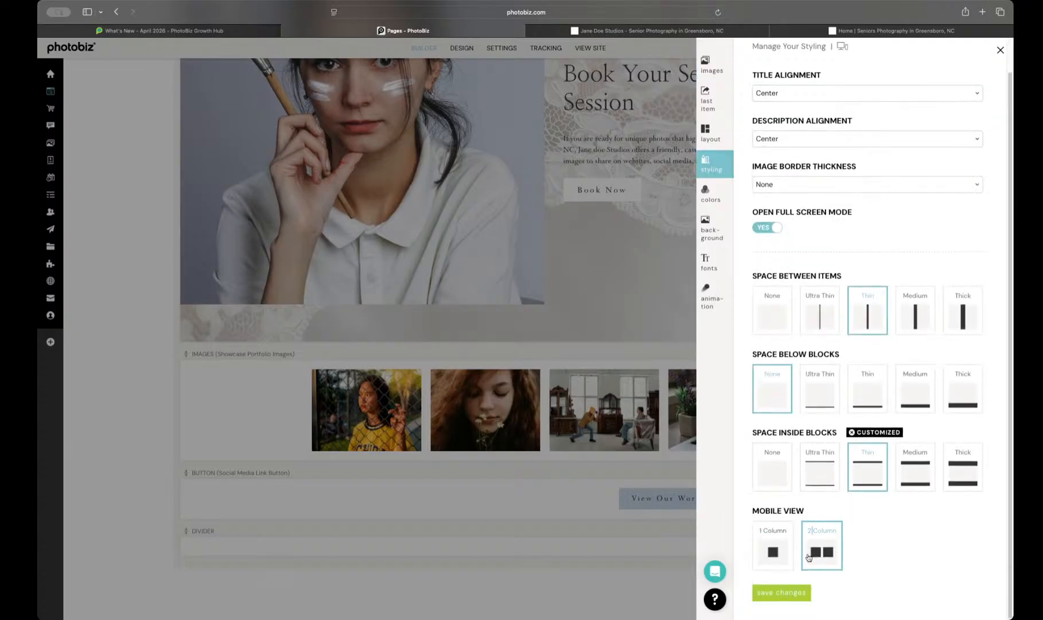
left_click(785, 593)
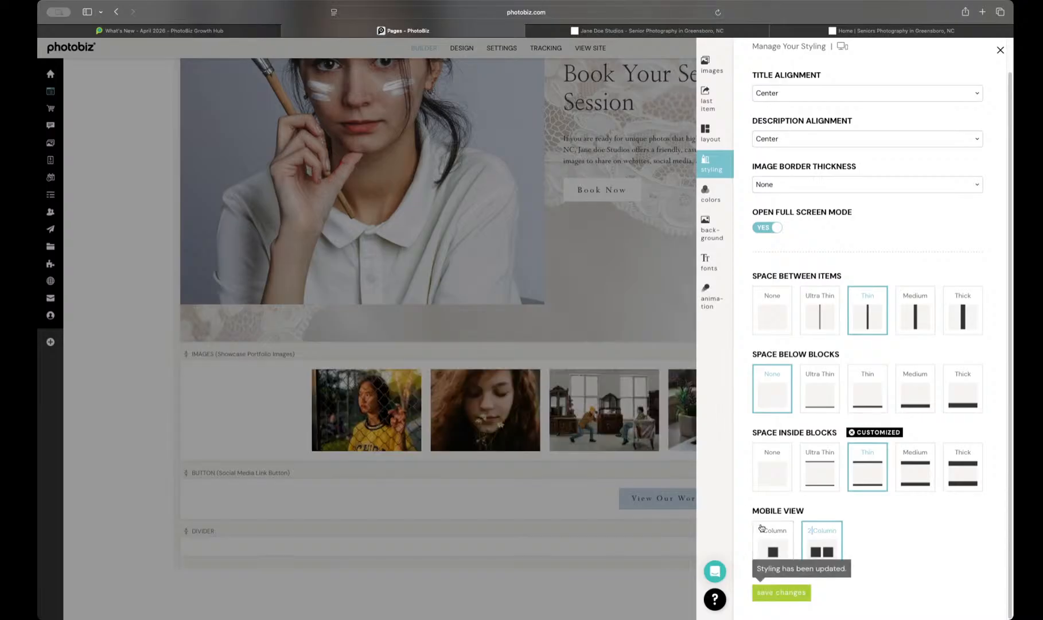
left_click(761, 527)
left_click(762, 594)
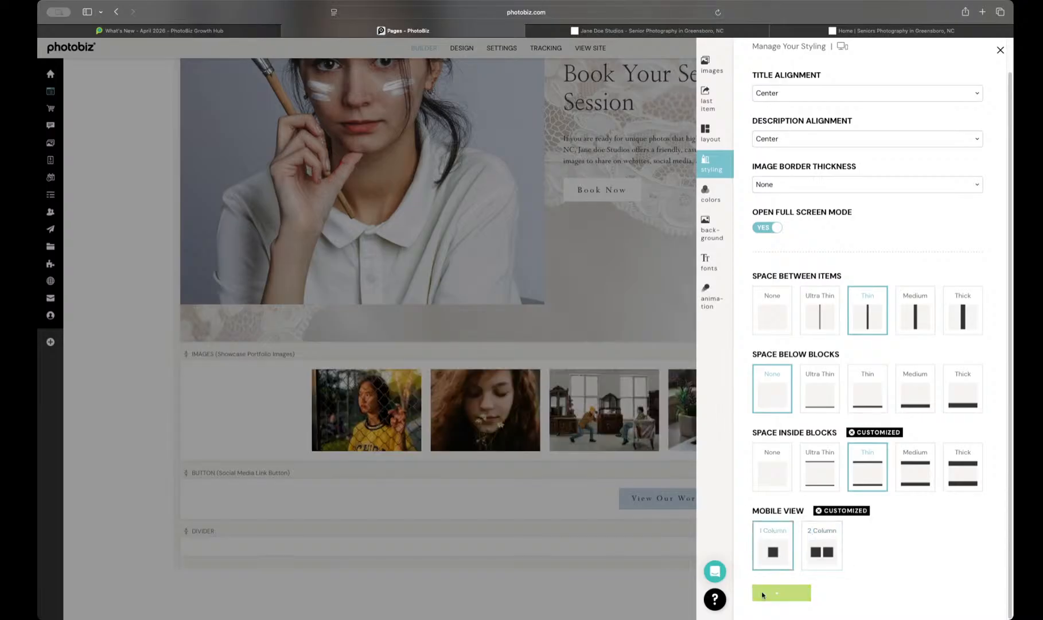
Step: Reload the new live Home page and examine it from the four-column image row up to the banner
left_click(838, 30)
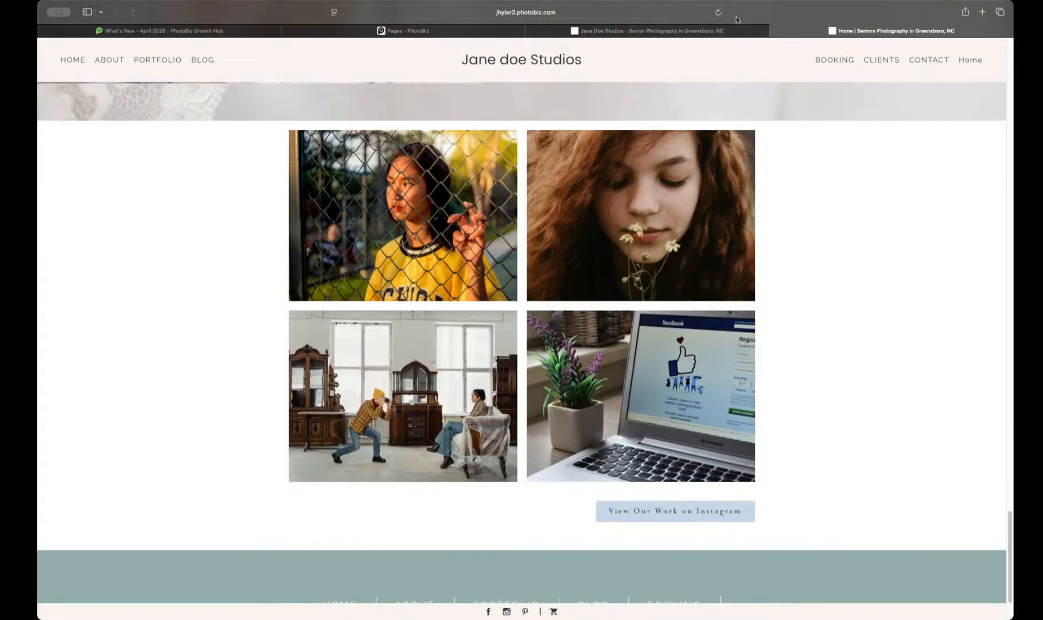
left_click(718, 12)
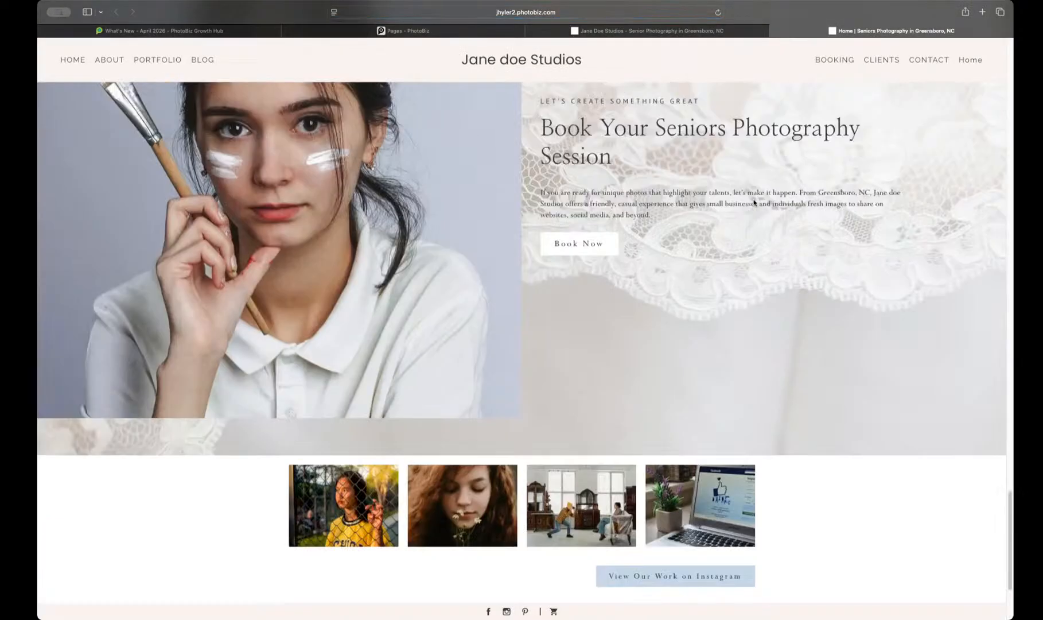
scroll(754, 202, "down", 5)
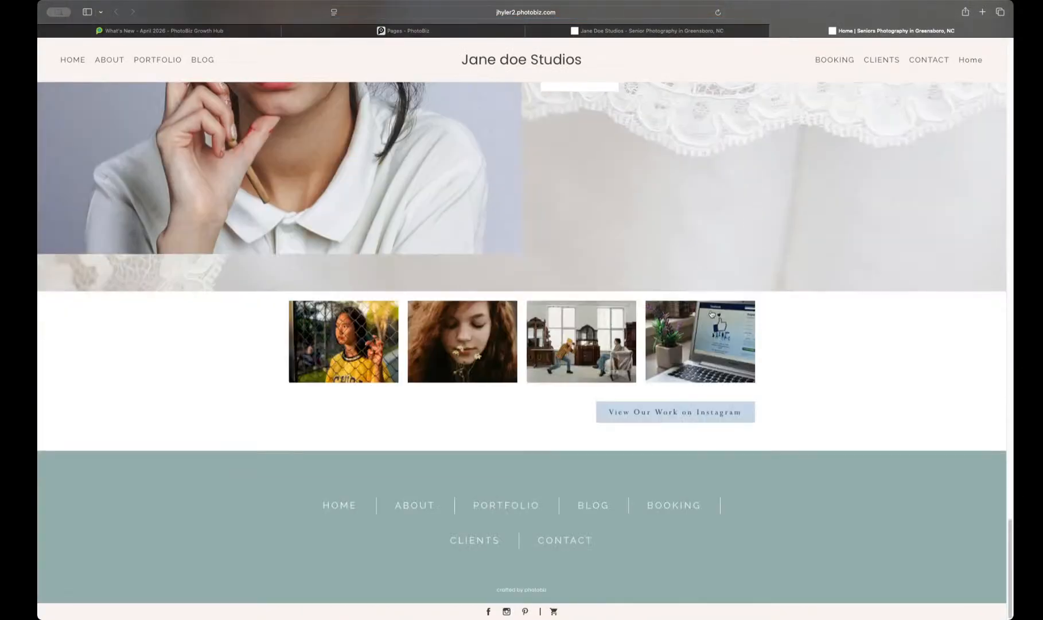
scroll(711, 314, "up", 20)
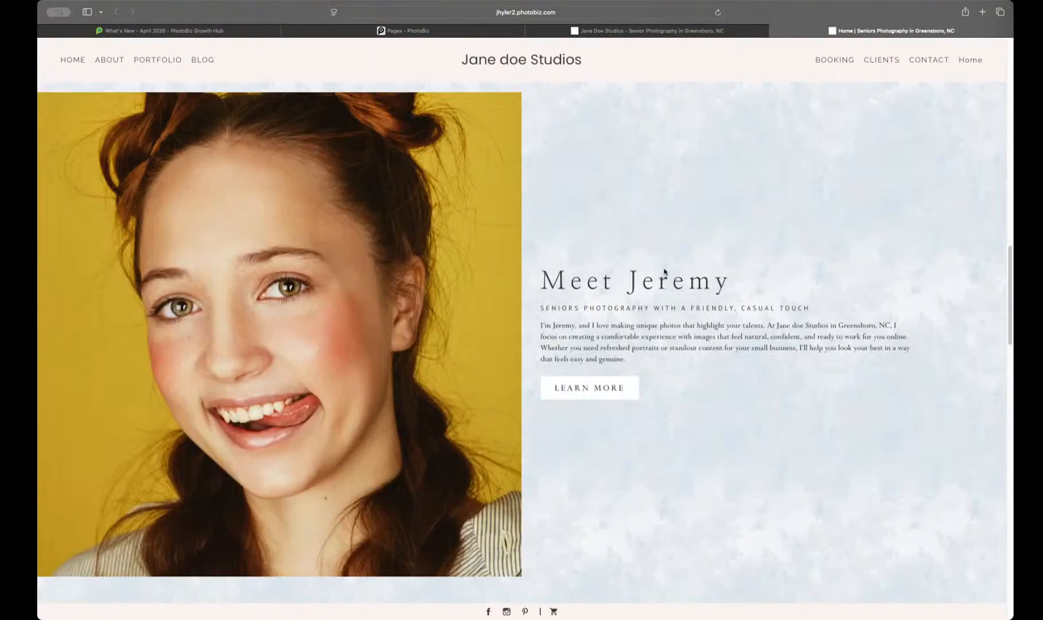
scroll(664, 272, "up", 20)
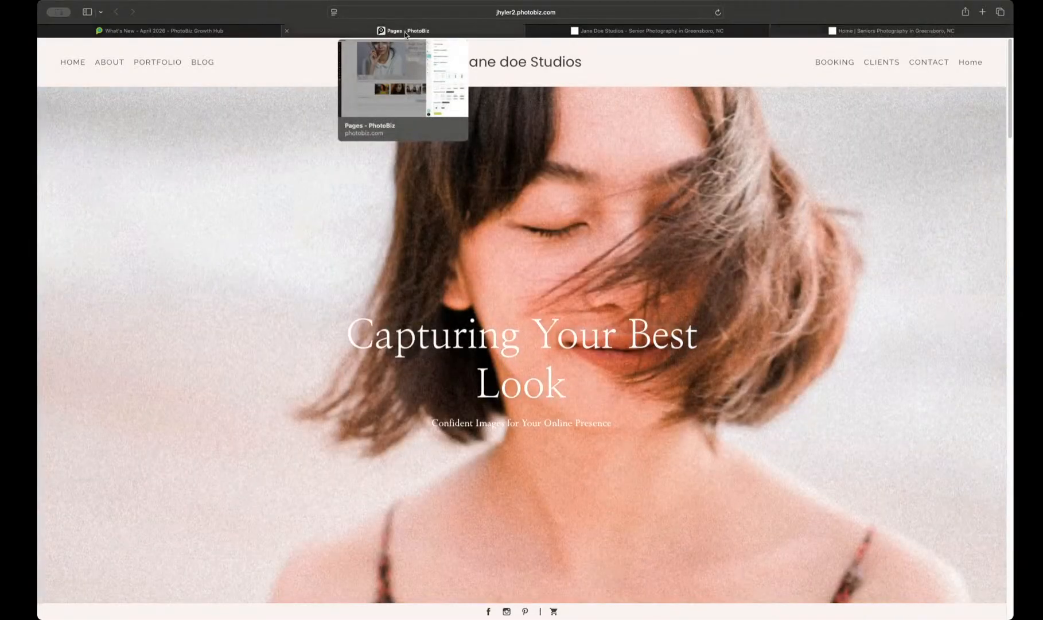
Step: Return to the page builder and save the original HOME page with its visibility set to Hidden
left_click(405, 32)
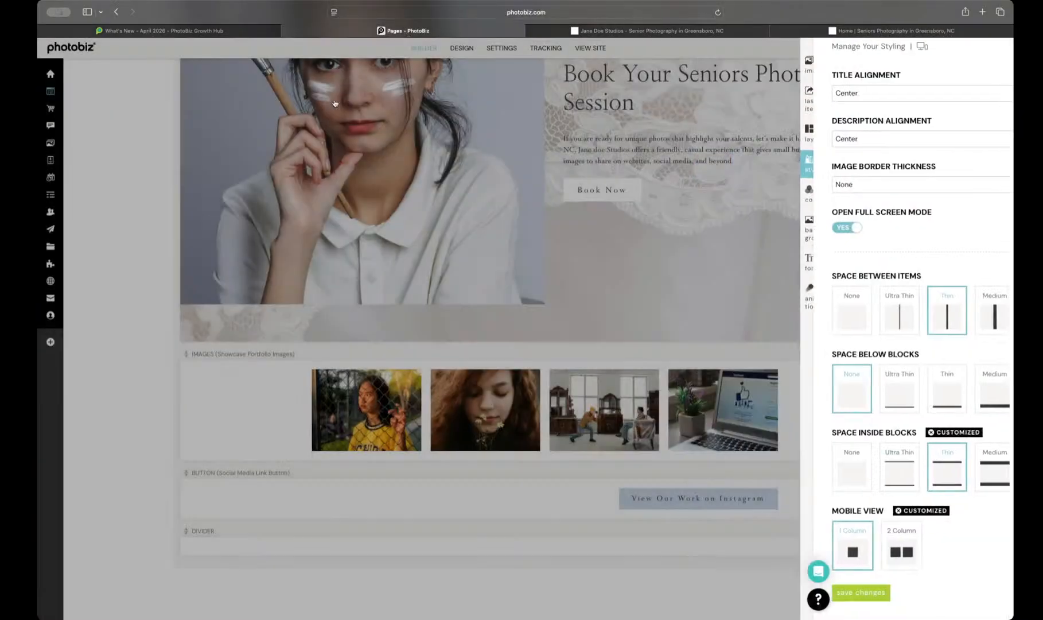
scroll(162, 127, "up", 20)
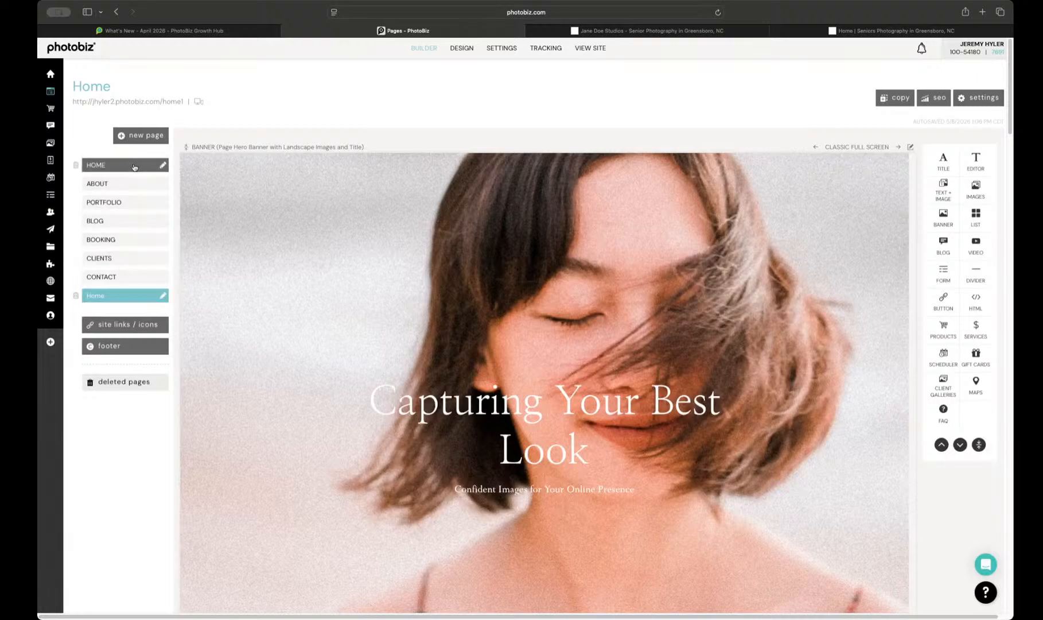
left_click(158, 164)
left_click(978, 98)
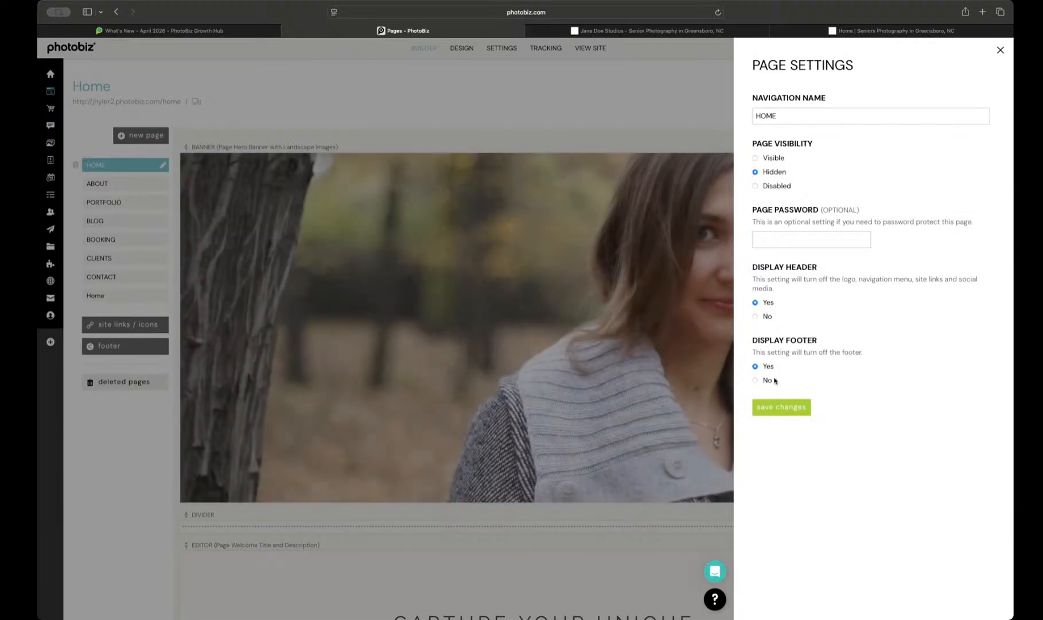
left_click(792, 406)
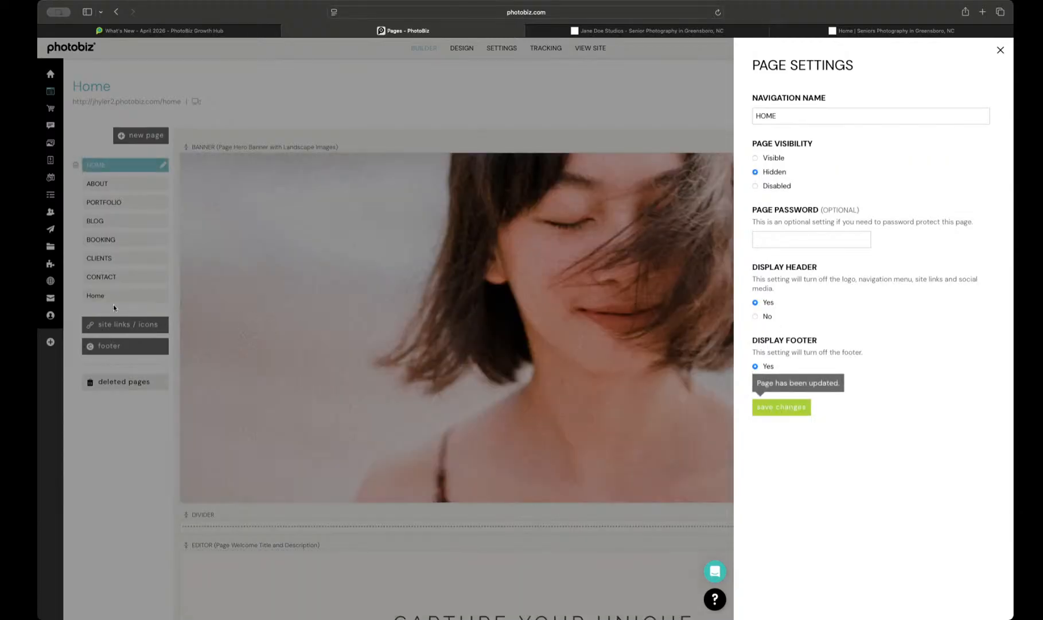
Step: Save the new Home page's settings with its visibility set to Visible
left_click(113, 297)
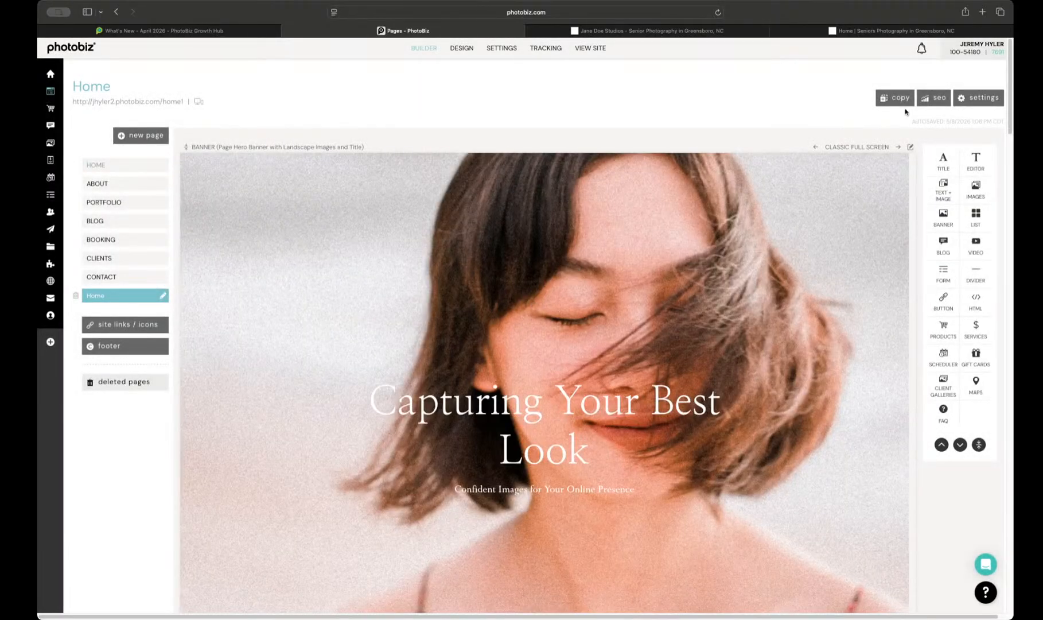
left_click(972, 99)
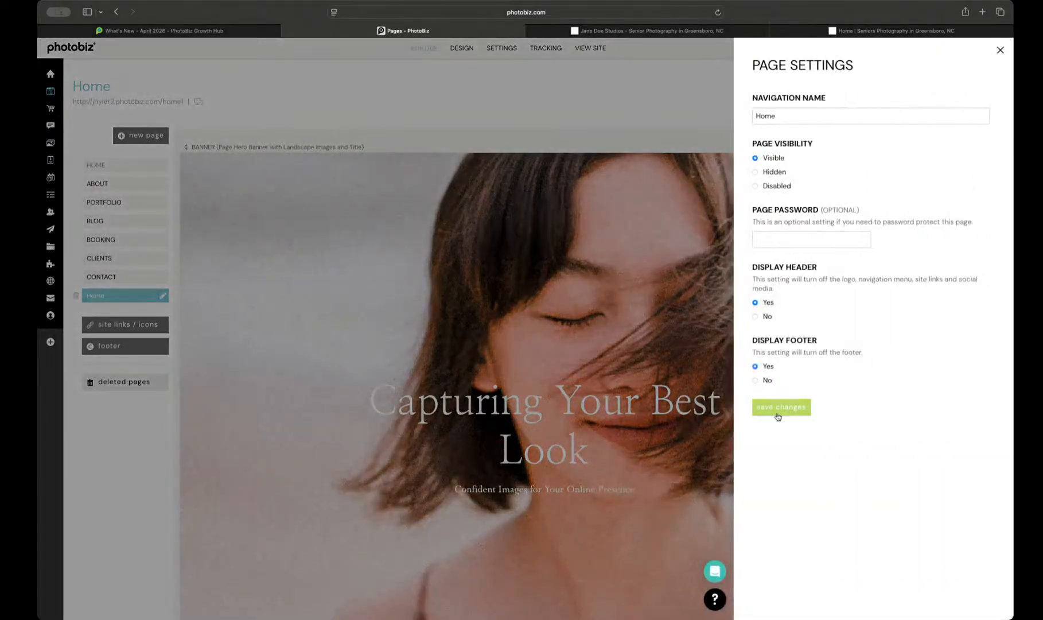
left_click(778, 414)
Step: Move the new Home page to the start of the page list and rename it HOME
left_click(118, 296)
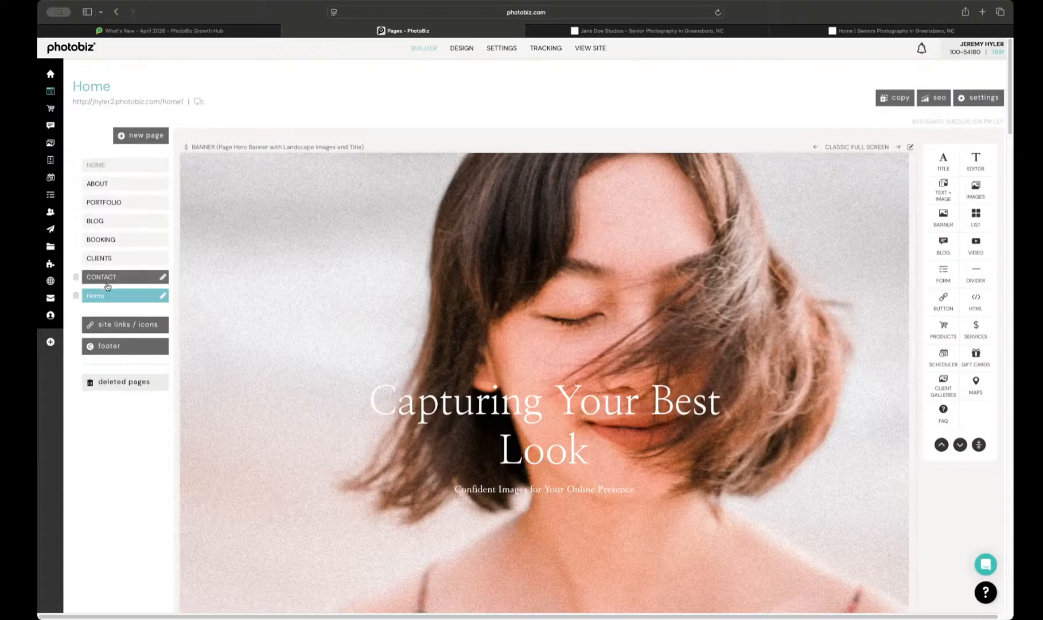
left_click_drag(107, 297, 111, 163)
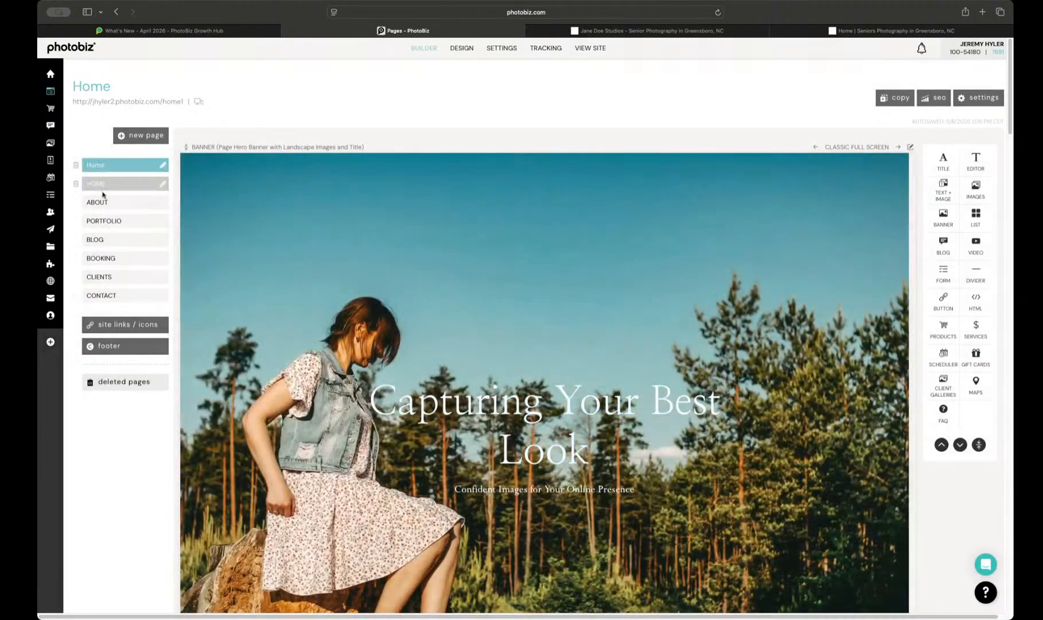
left_click(163, 166)
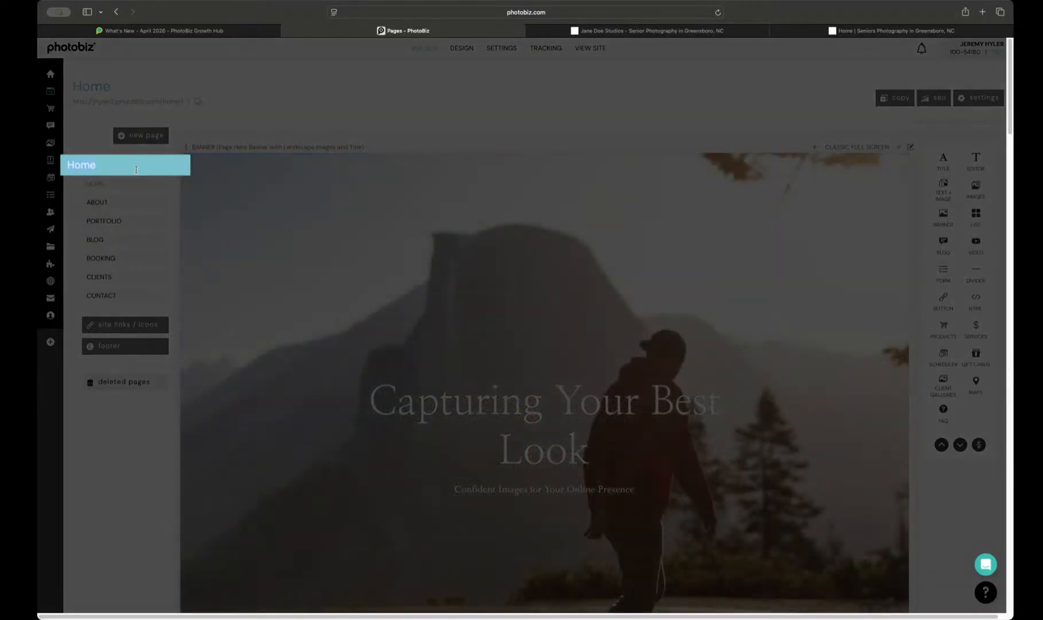
type("HOME")
key("Return")
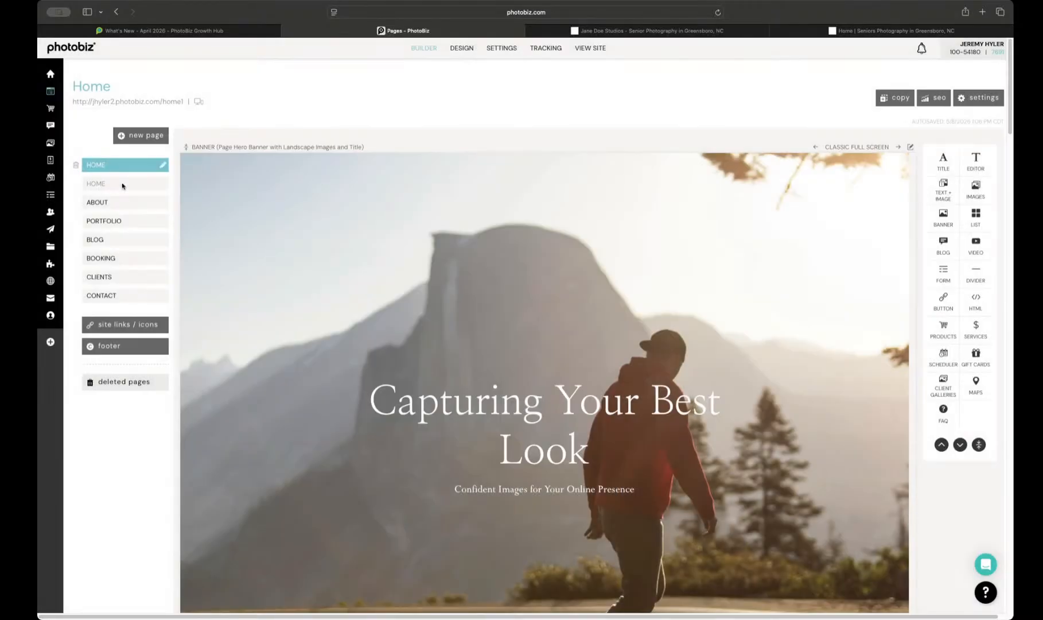
Step: Set the original HOME page's visibility to Disabled and save its settings
left_click(122, 184)
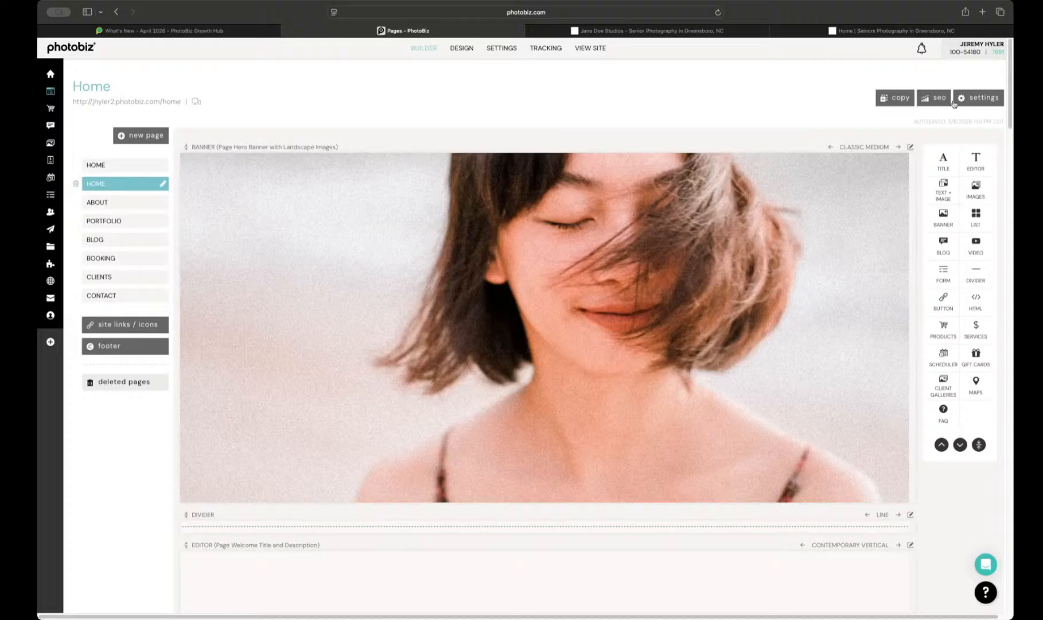
left_click(955, 101)
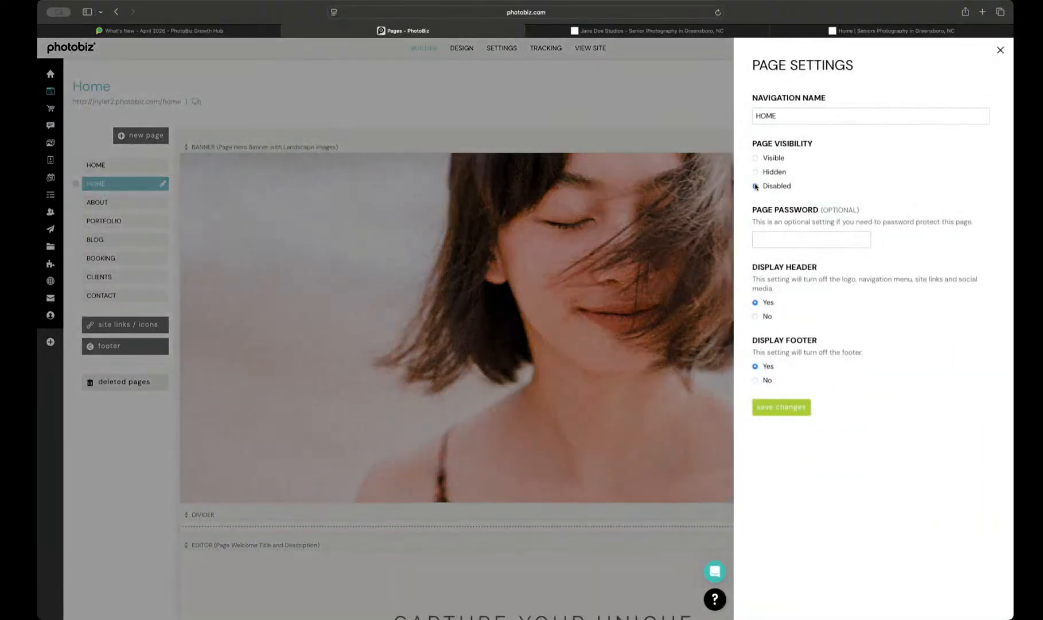
left_click(769, 408)
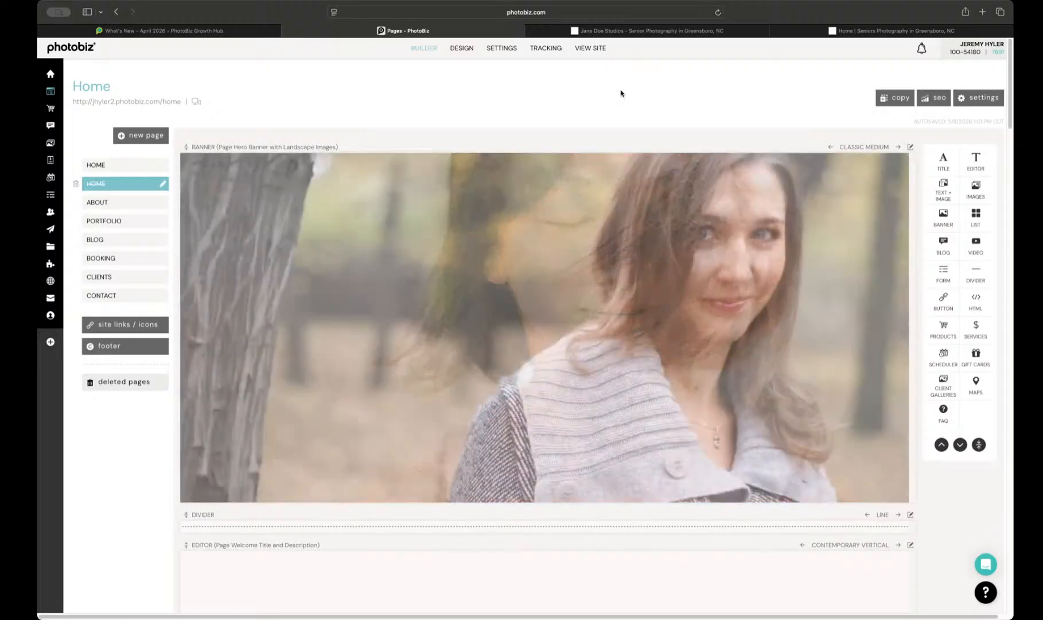
scroll(620, 93, "down", 7)
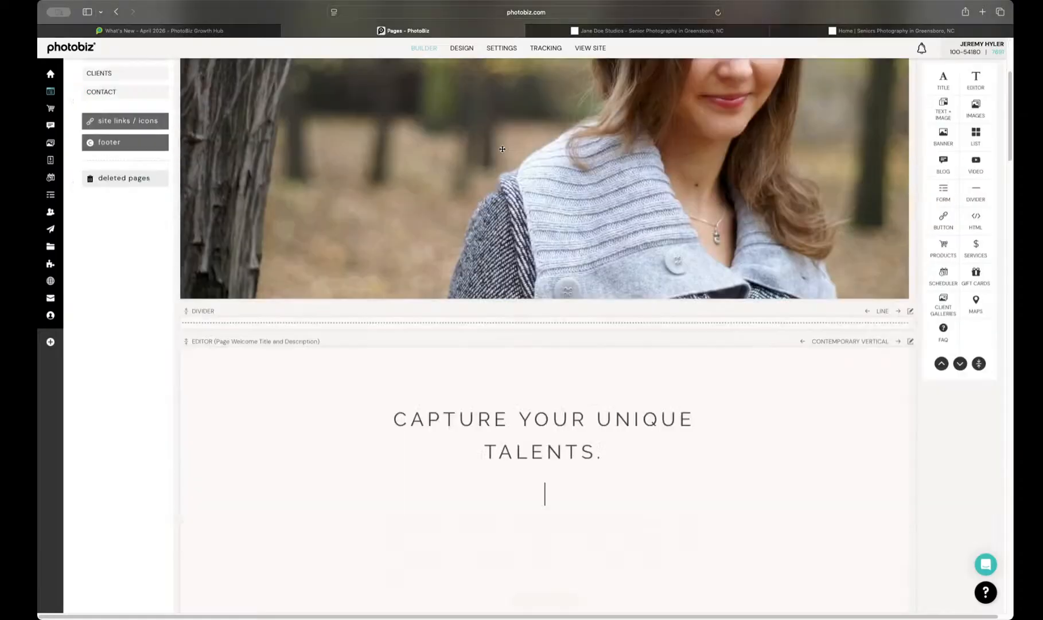
scroll(517, 147, "up", 7)
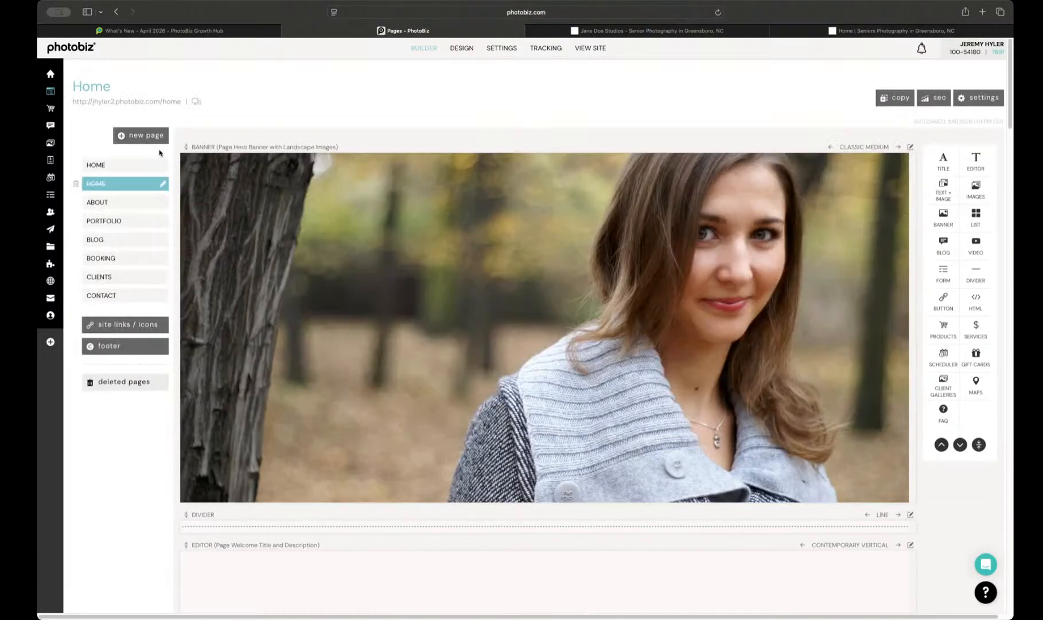
Step: Examine the new HOME page's banner in the page builder and on the live site
left_click(148, 165)
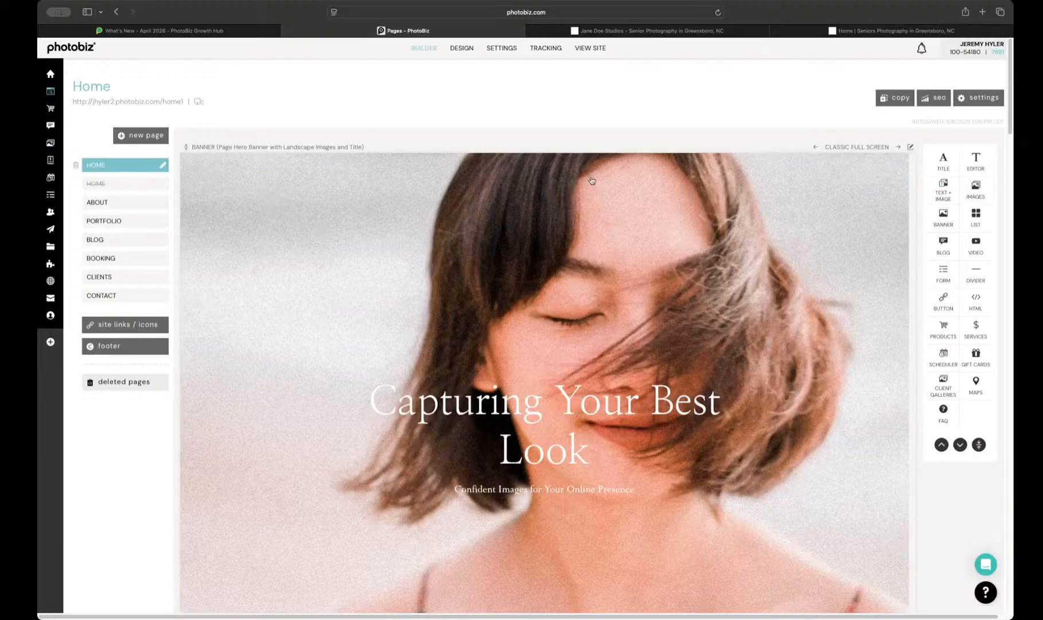
scroll(667, 231, "down", 3)
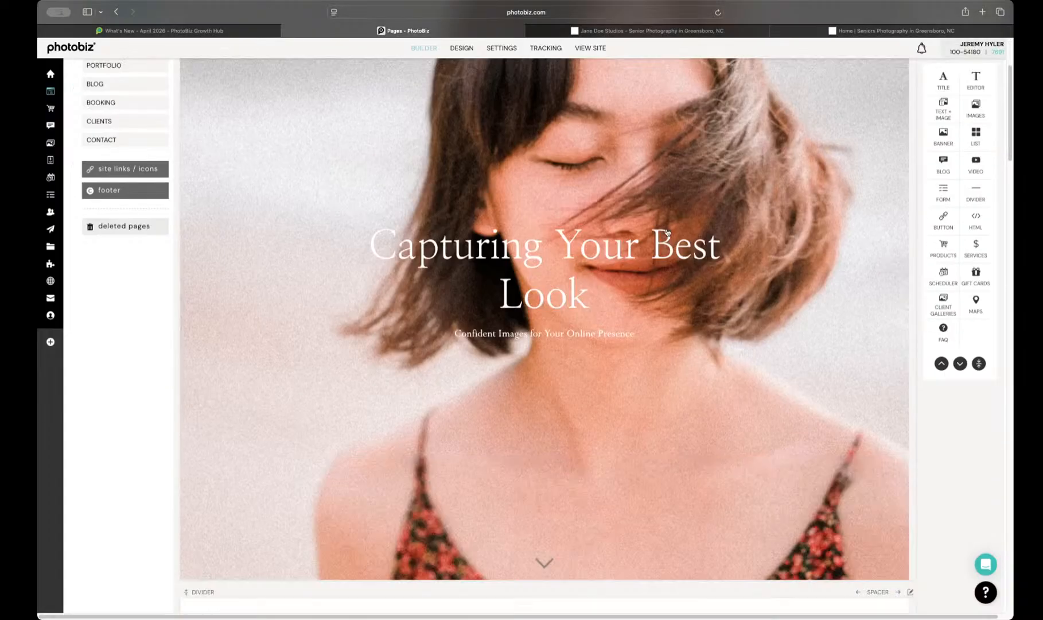
scroll(667, 232, "up", 1)
scroll(667, 232, "down", 6)
scroll(668, 231, "up", 8)
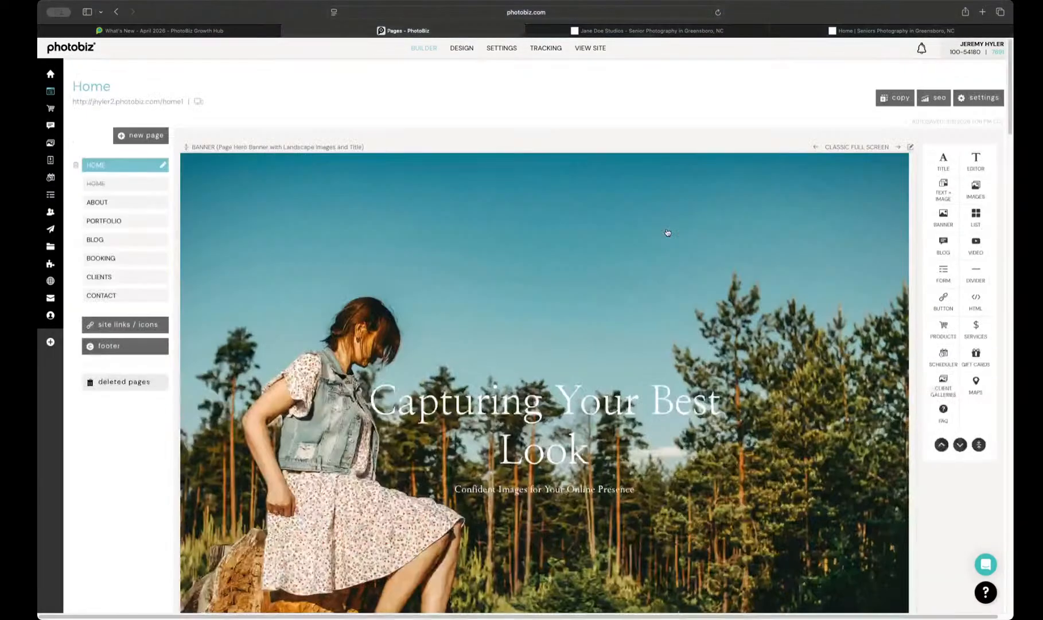
left_click(156, 102)
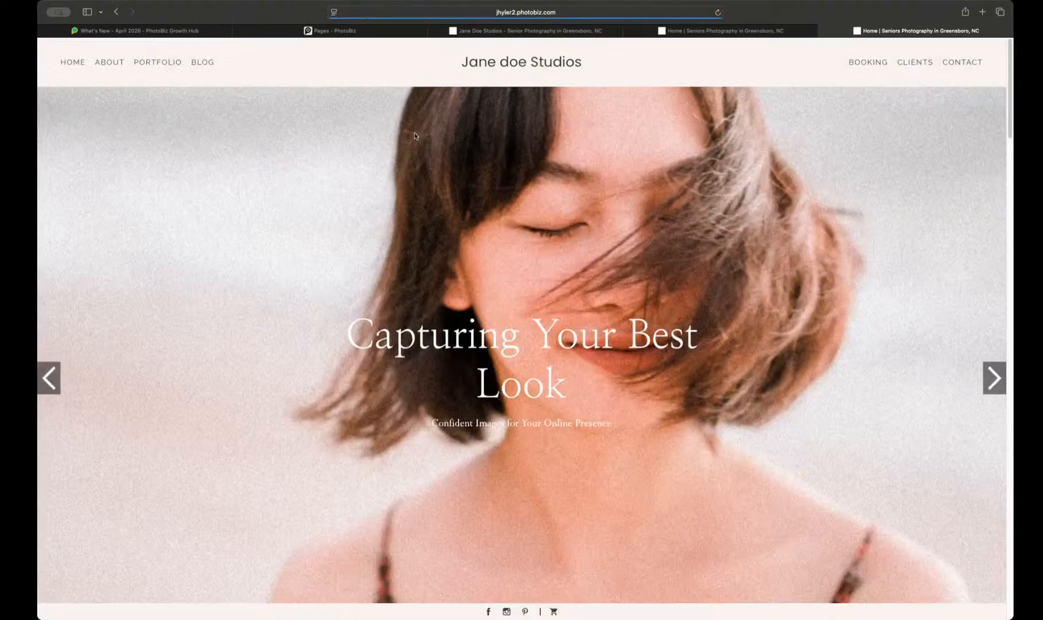
scroll(416, 144, "down", 6)
scroll(417, 156, "up", 7)
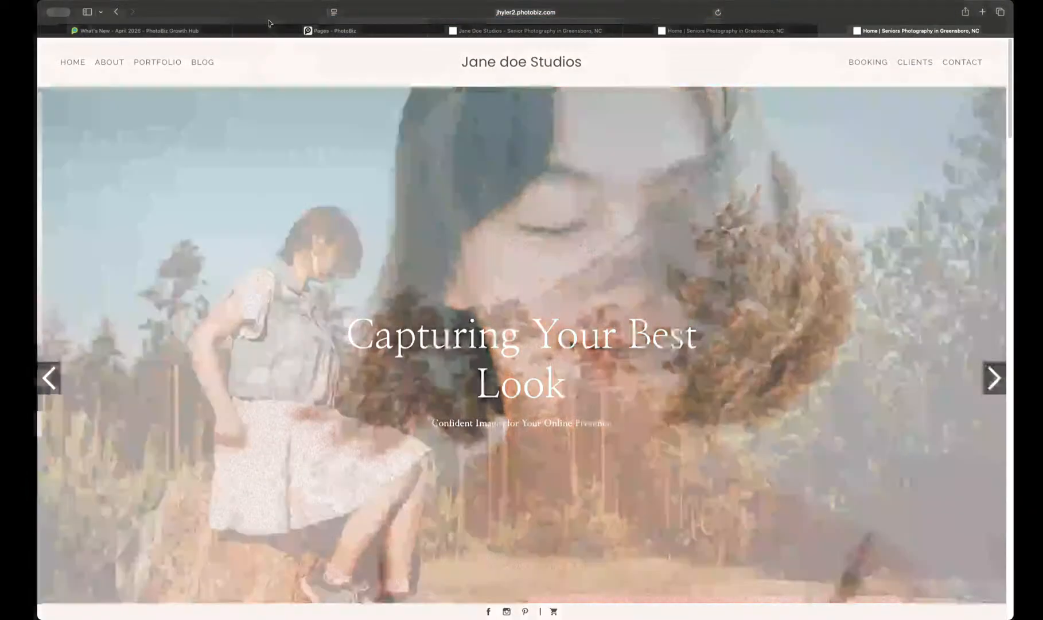
Step: Start another new page from the page builder and choose the Home (Wiley) layout for it
left_click(335, 30)
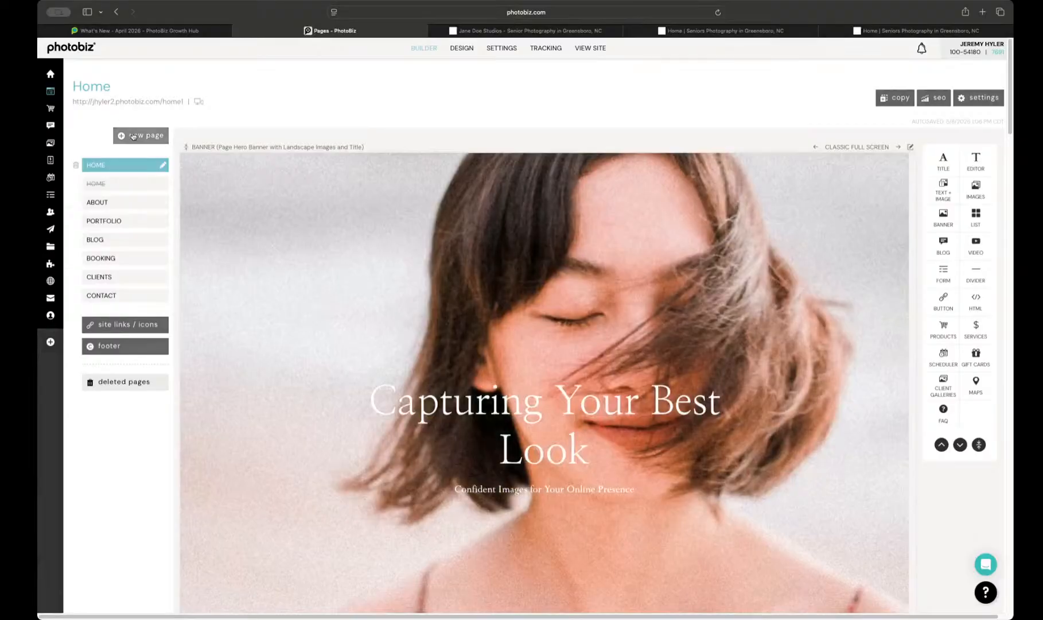
left_click(133, 136)
left_click(133, 154)
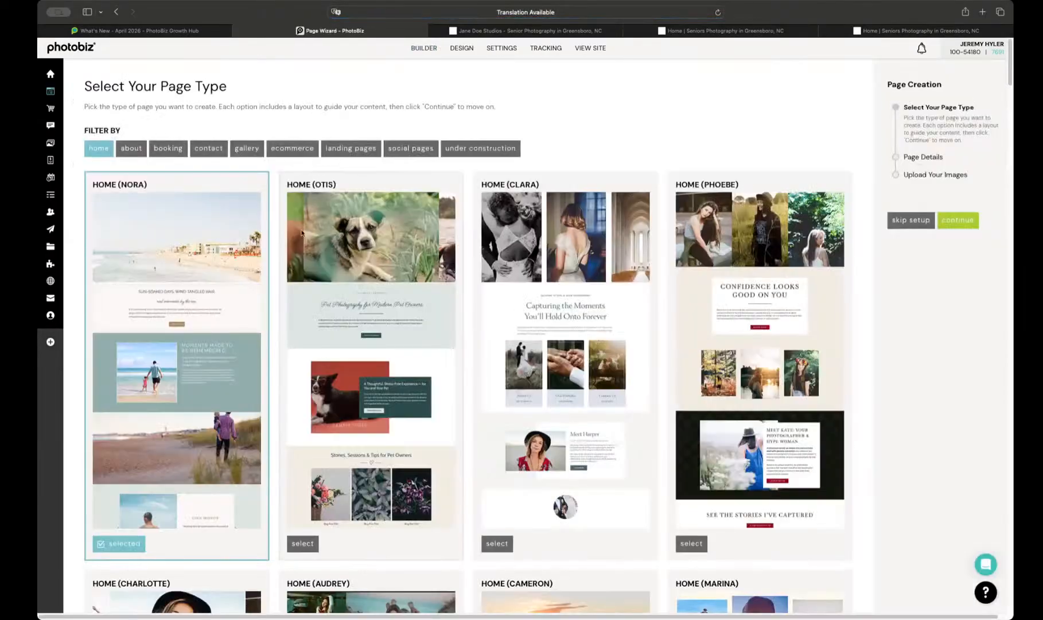
scroll(290, 247, "down", 1)
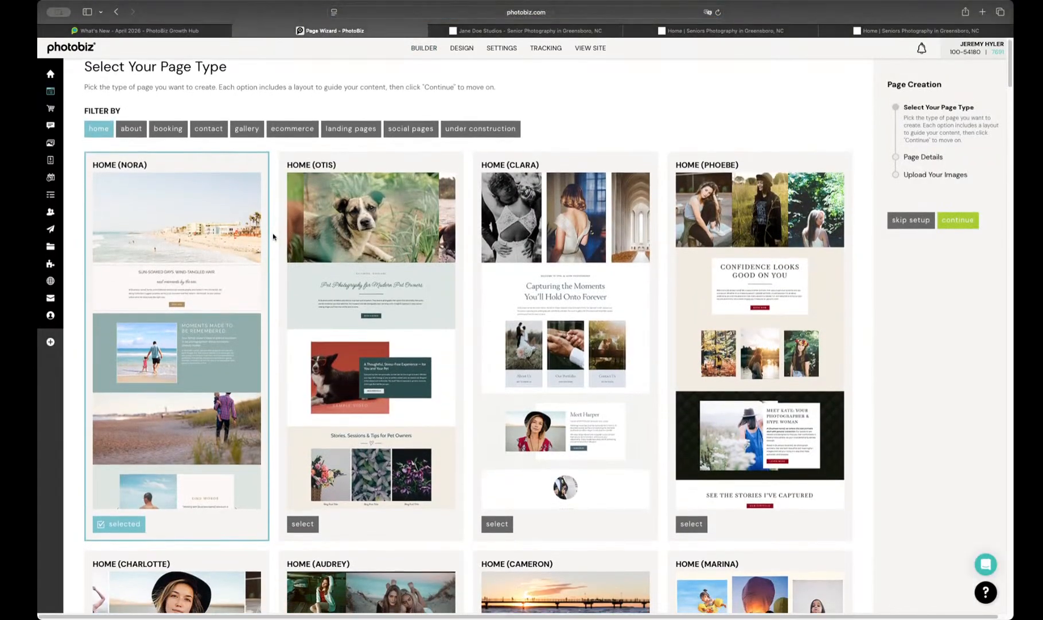
scroll(273, 236, "down", 20)
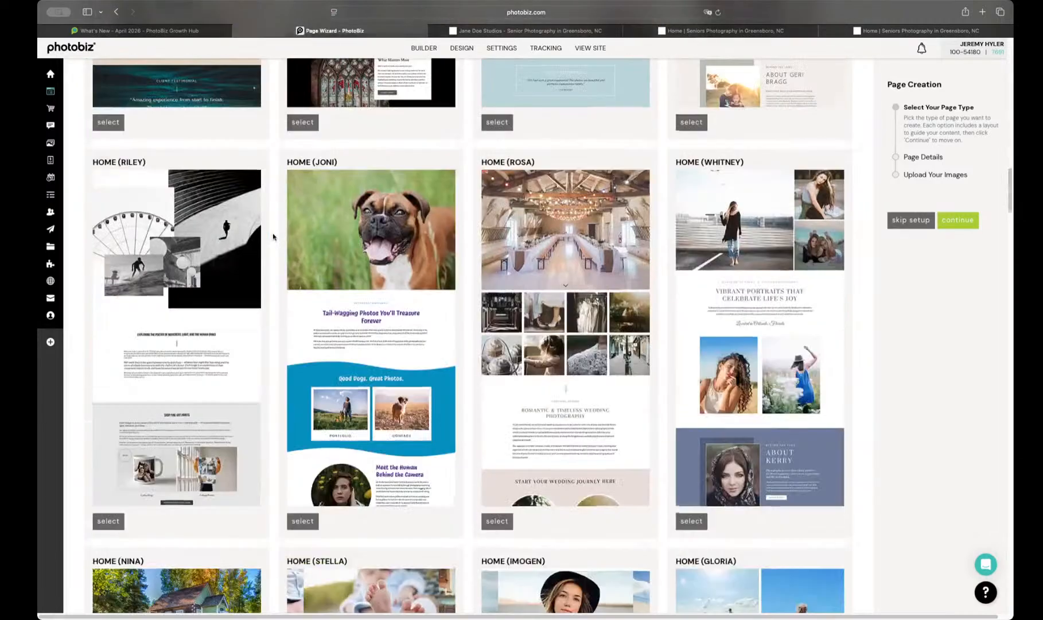
scroll(273, 236, "down", 20)
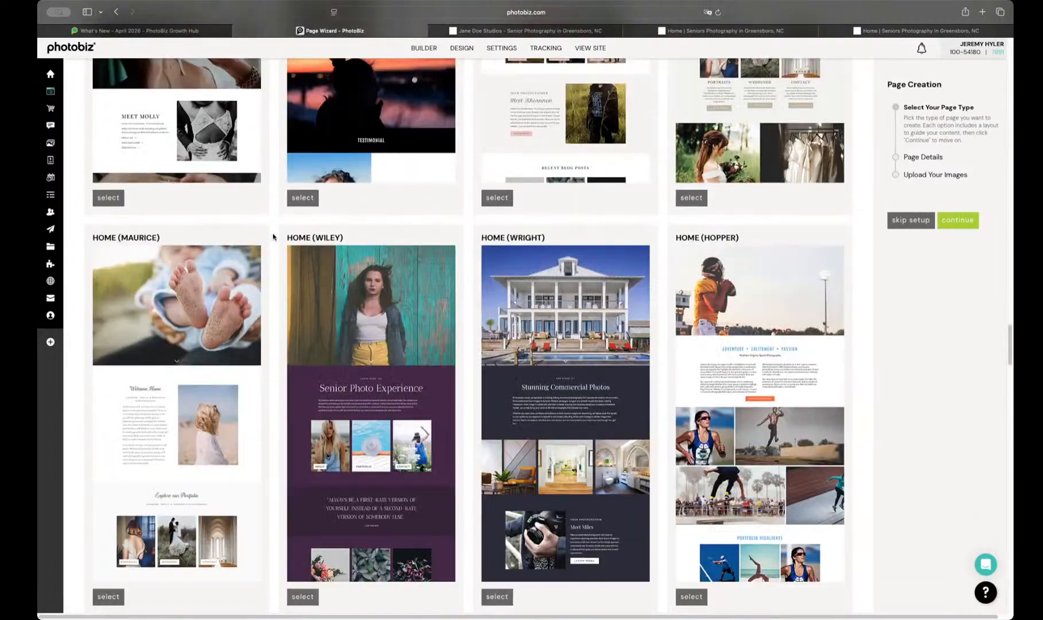
scroll(273, 236, "down", 10)
scroll(273, 236, "up", 7)
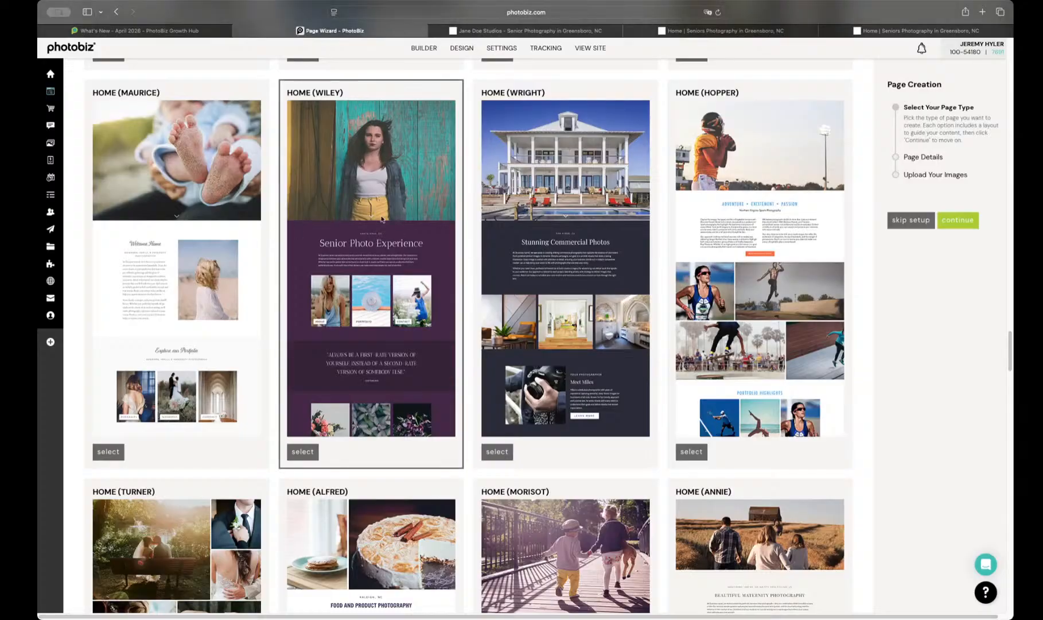
left_click(302, 452)
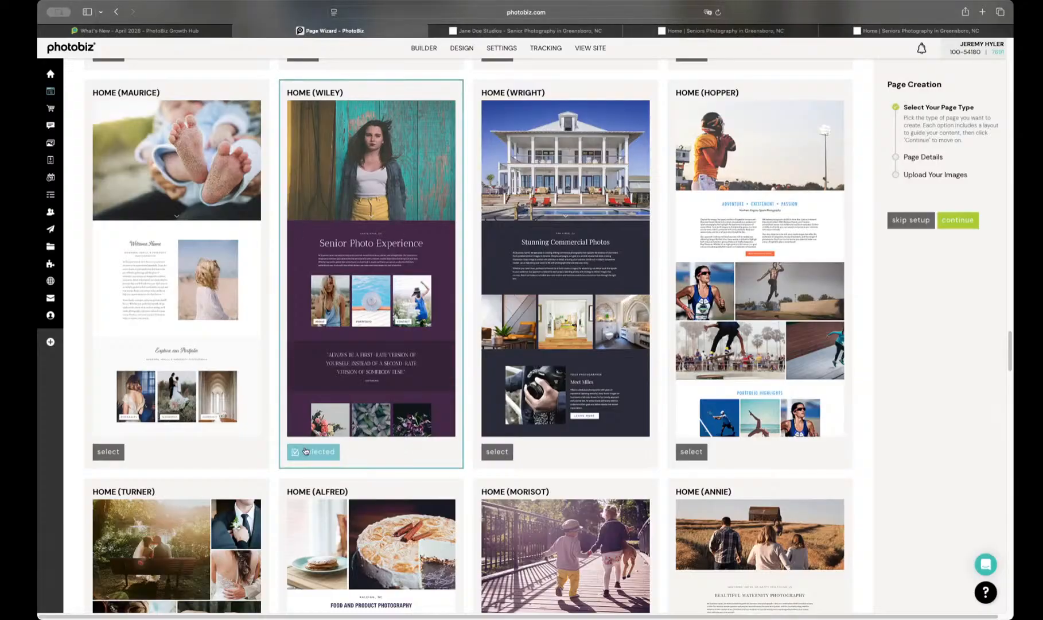
left_click(953, 224)
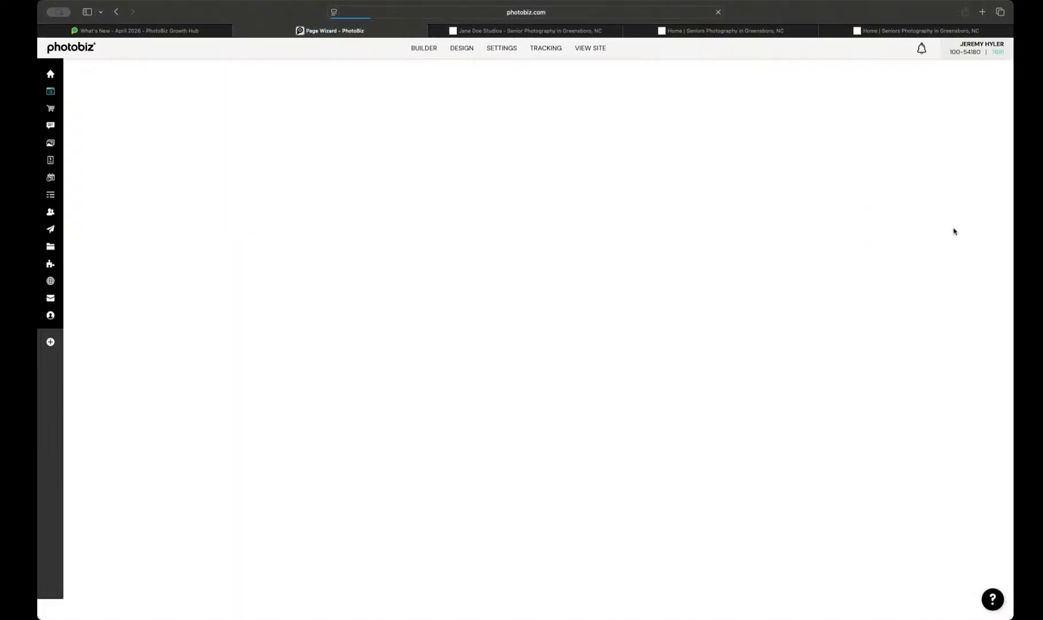
Step: Name the new page Senior Summer Mini Session and continue to the image selection
triple_click(202, 162)
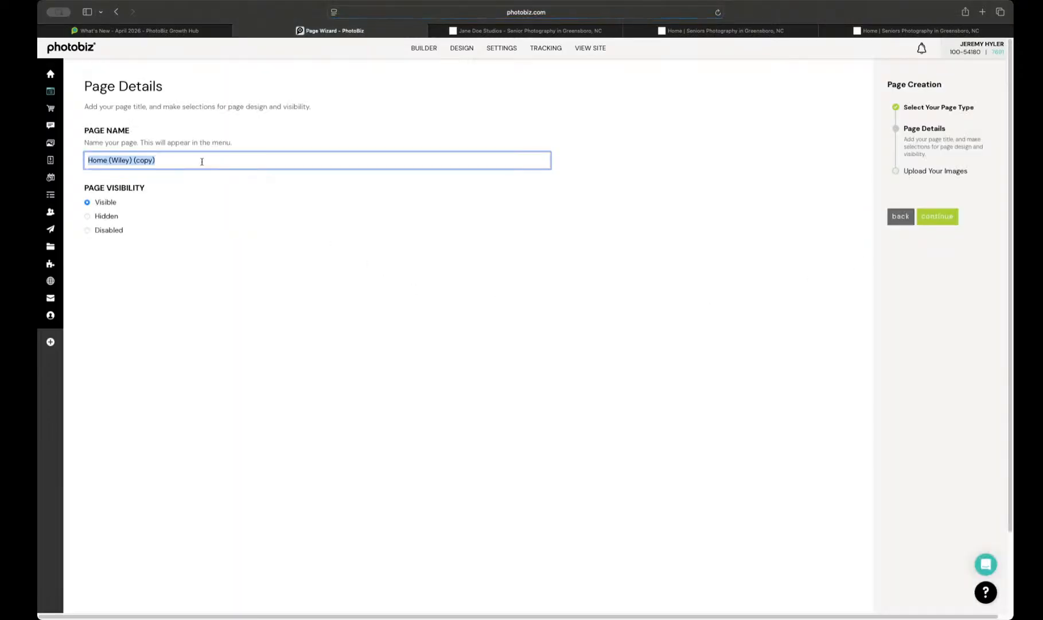
type("Senior Summer Mini Session")
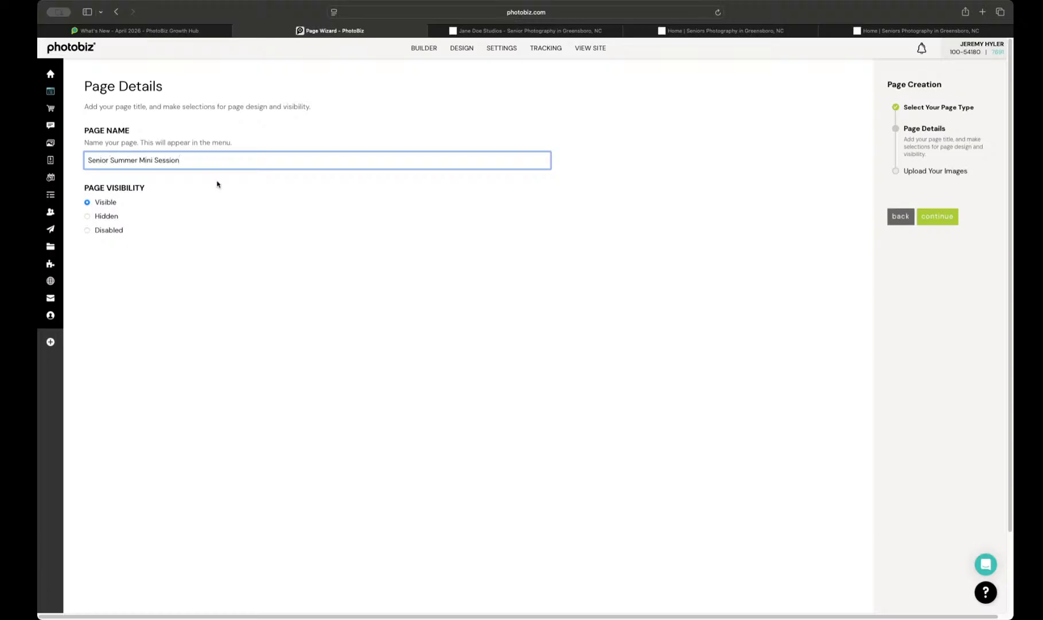
left_click(931, 220)
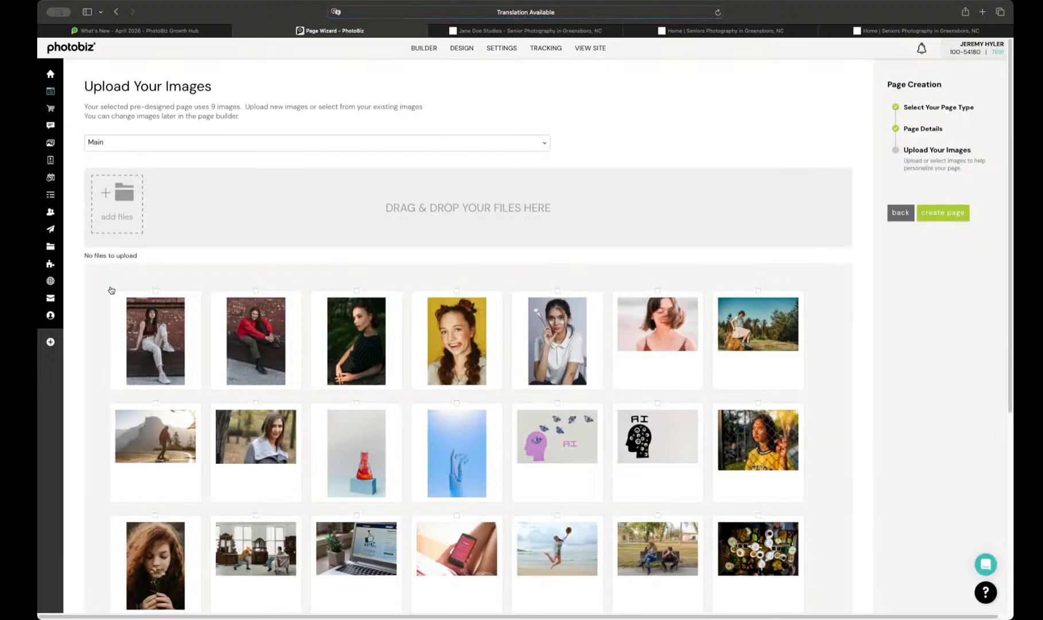
Step: Create the page with eleven existing images: the whole first row, the hiker, the woman in grey, the yellow jersey portrait and the curly-haired portrait
left_click_drag(96, 300, 854, 359)
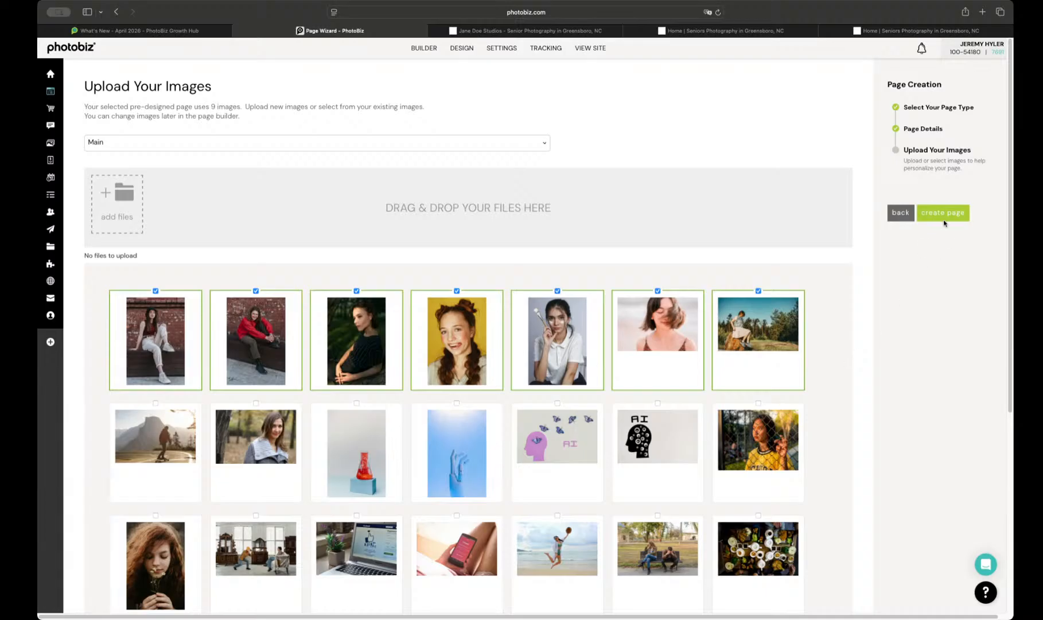
left_click(944, 223)
scroll(504, 399, "down", 1)
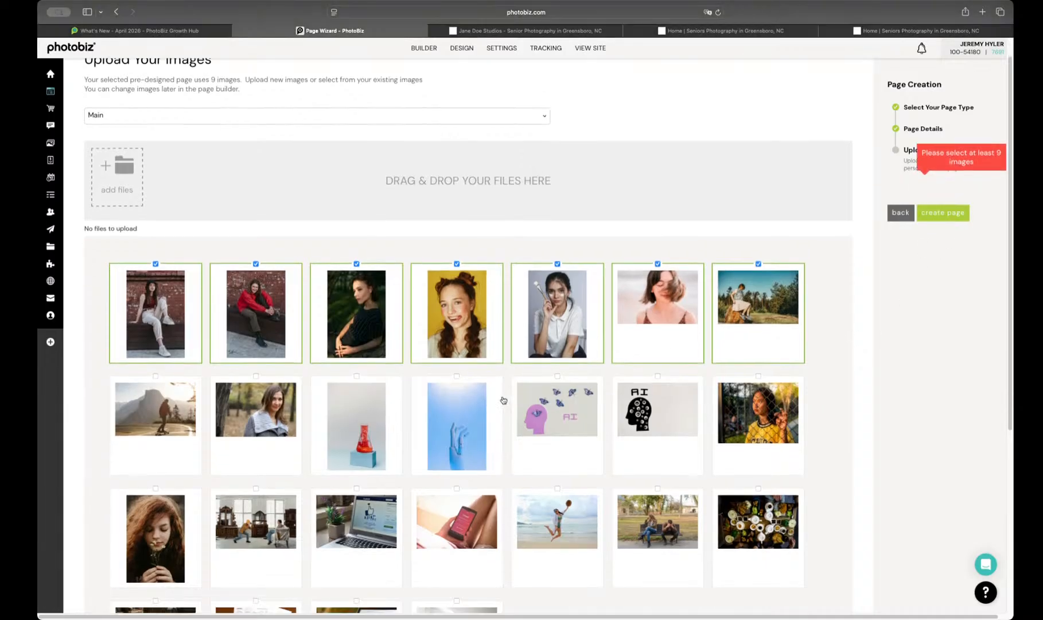
left_click(175, 404)
left_click(241, 403)
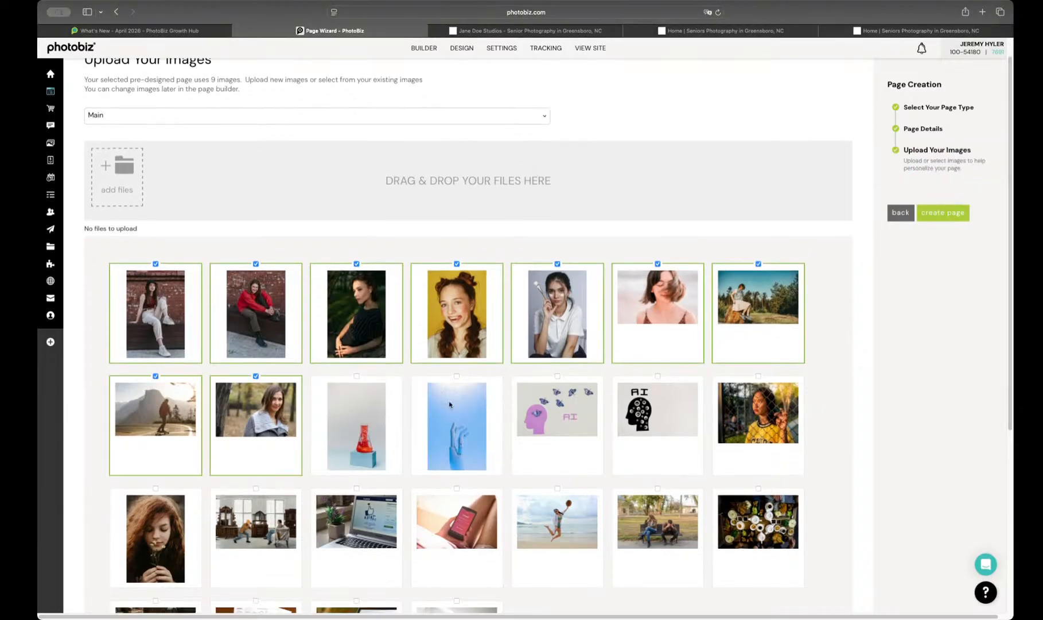
left_click(741, 394)
left_click(127, 510)
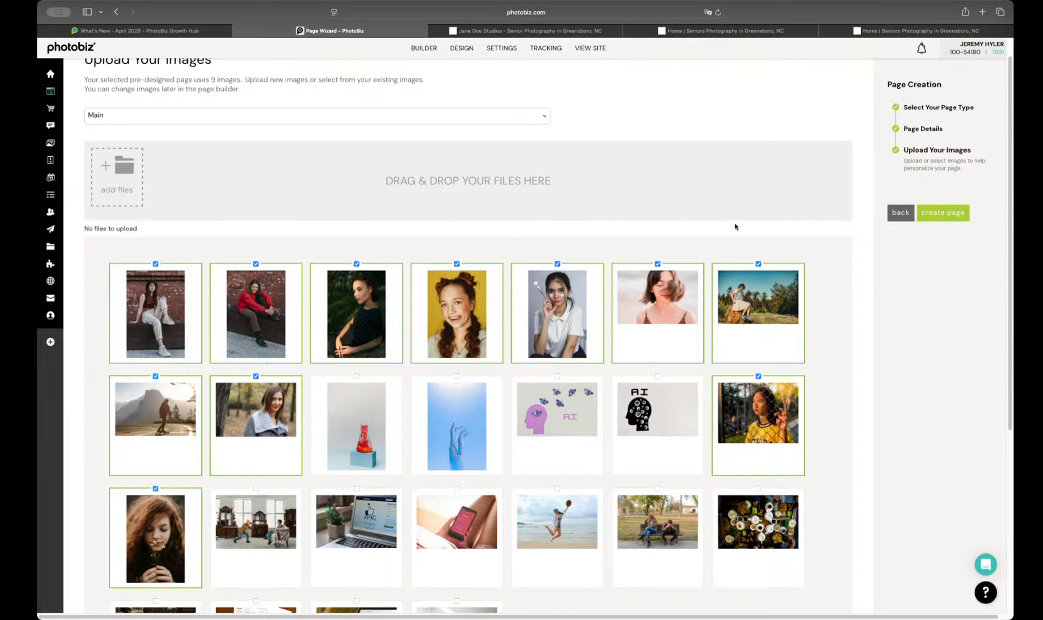
left_click(944, 215)
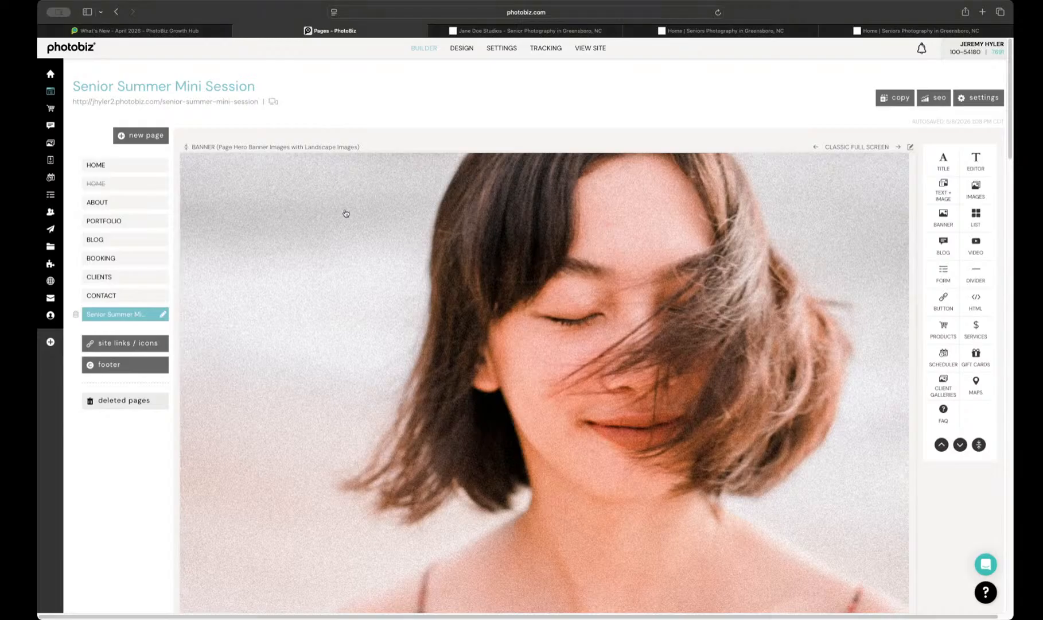
Step: Examine the live Senior Summer Mini Session page's intro text and images, and its content blocks in the page builder
left_click(193, 102)
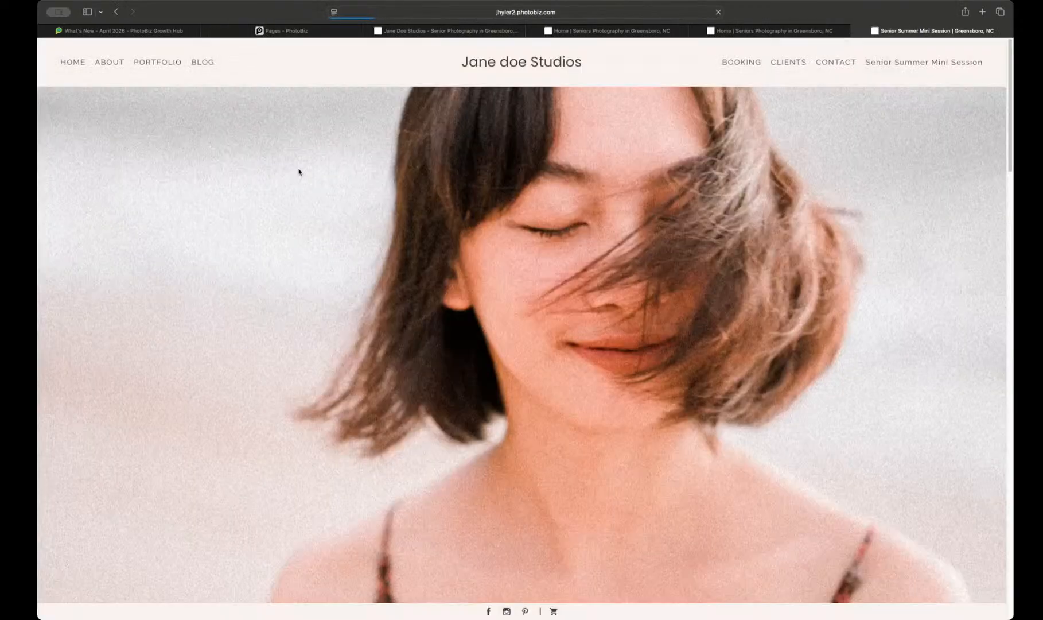
scroll(300, 167, "down", 8)
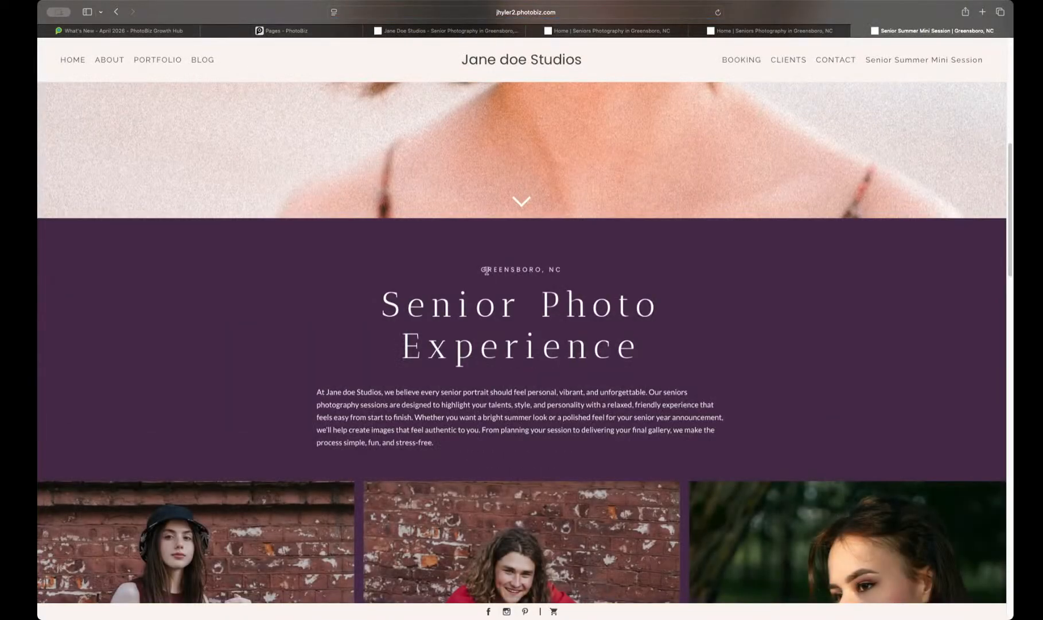
scroll(548, 284, "down", 3)
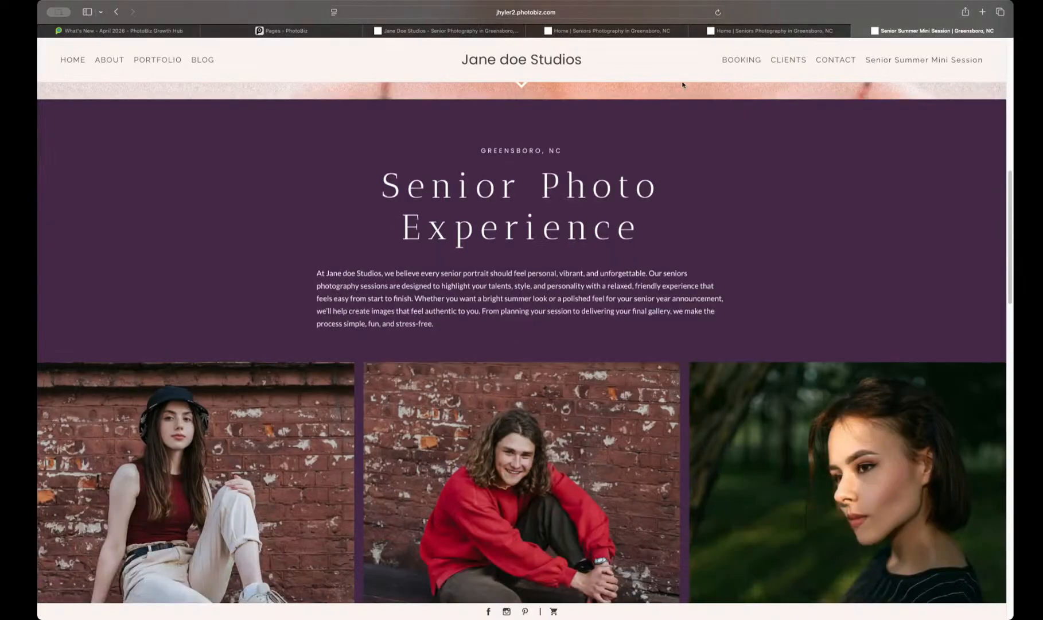
left_click(757, 30)
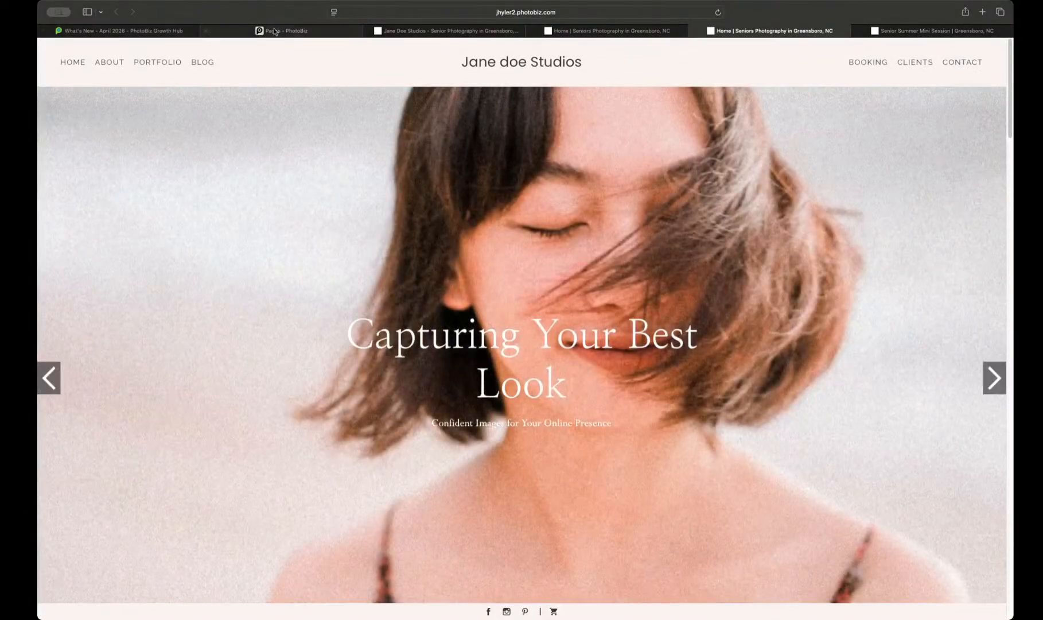
left_click(275, 31)
scroll(439, 261, "down", 20)
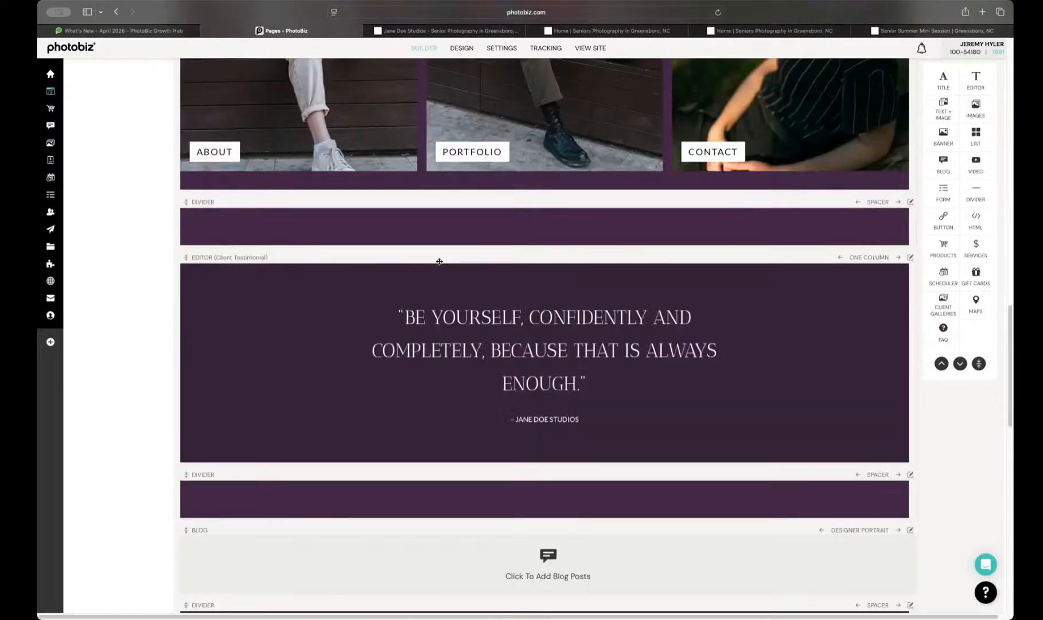
Step: Review the Senior Summer Mini Session page's remaining content blocks and its SEO title, description and keywords
scroll(439, 261, "down", 15)
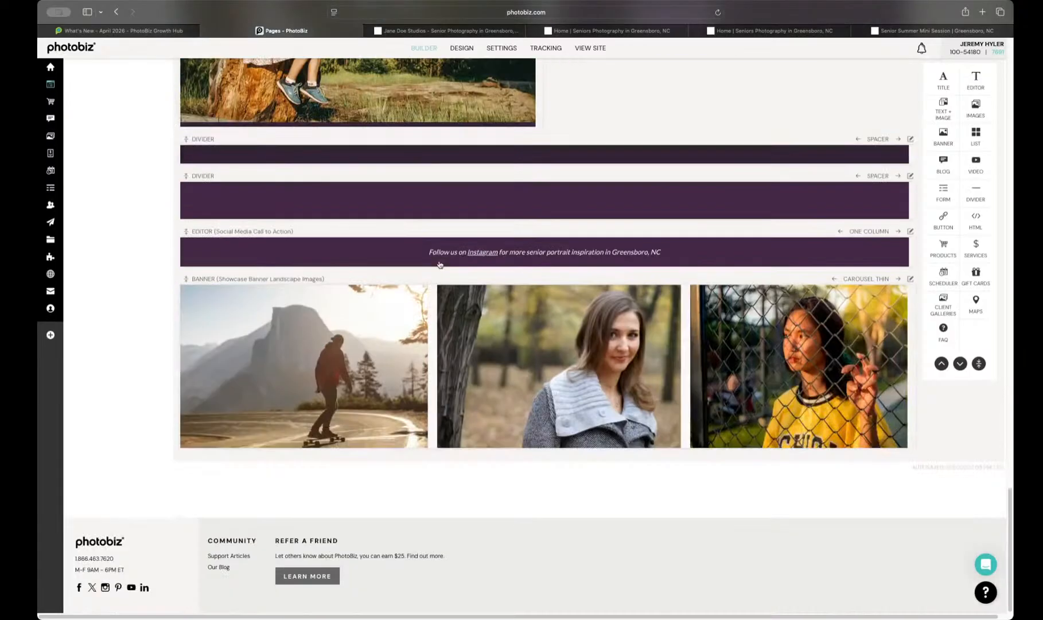
scroll(440, 264, "up", 20)
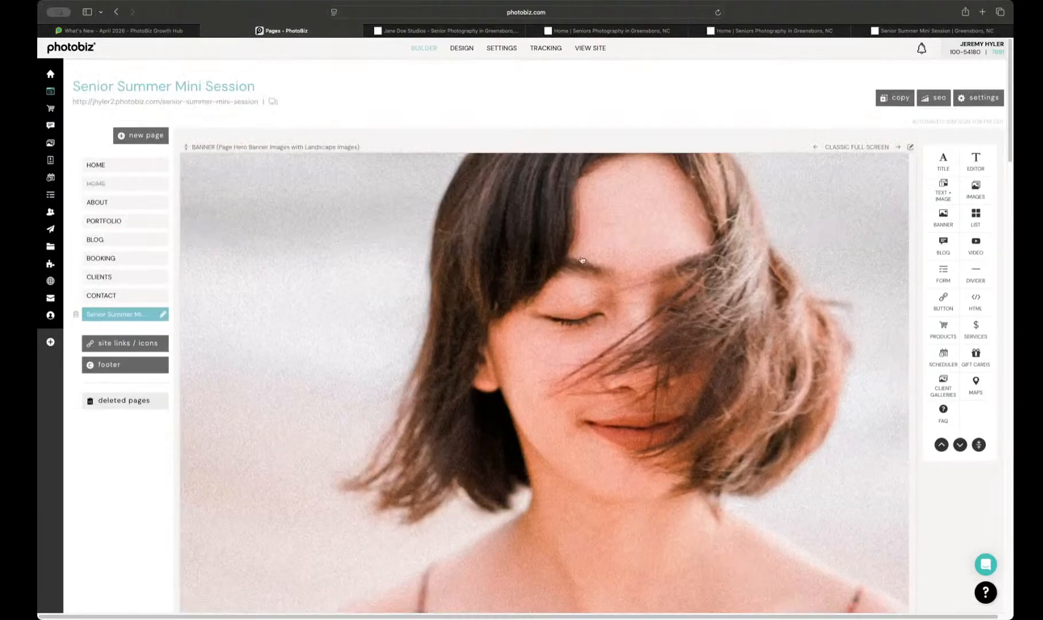
left_click(934, 97)
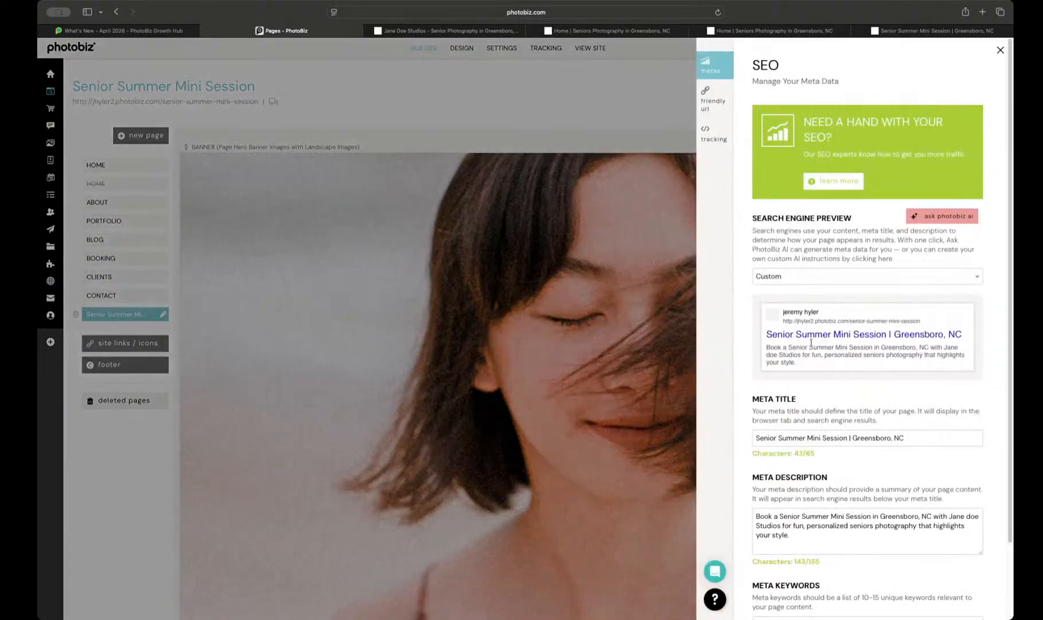
scroll(779, 331, "down", 2)
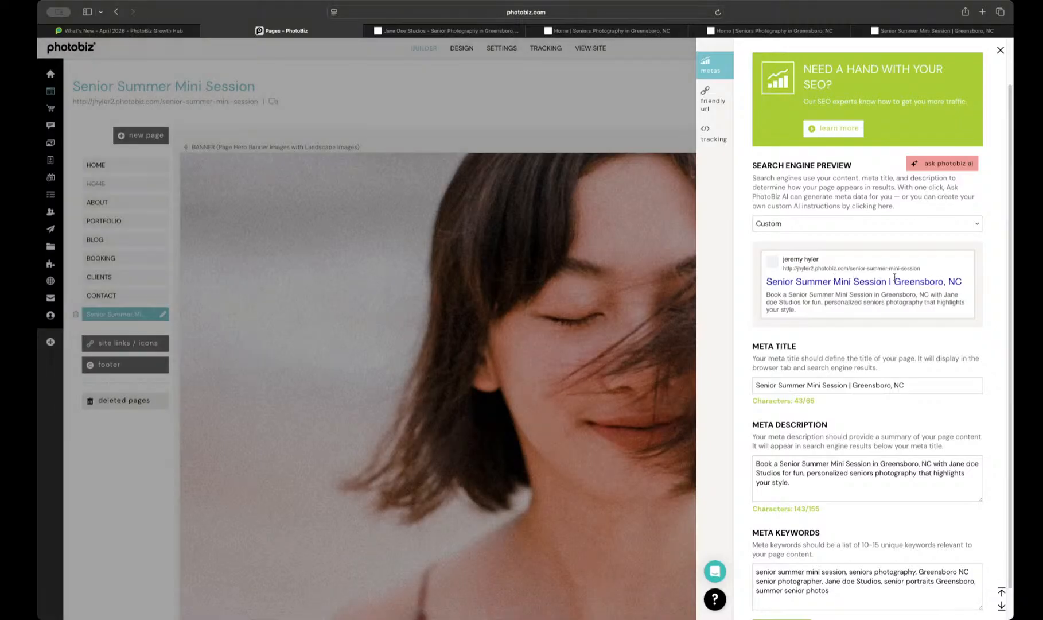
scroll(756, 364, "down", 2)
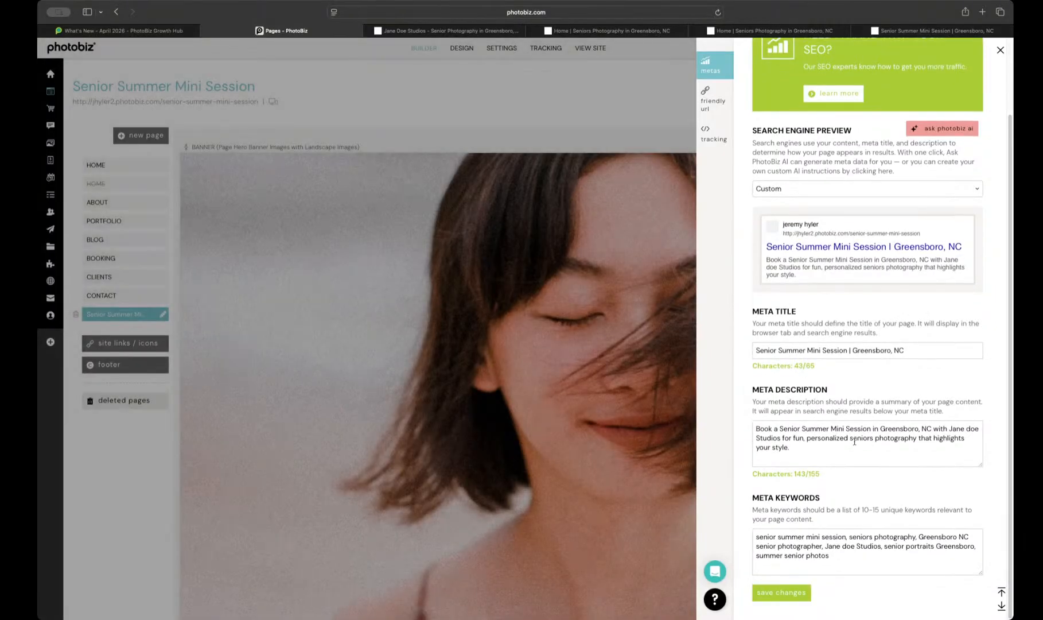
left_click(529, 389)
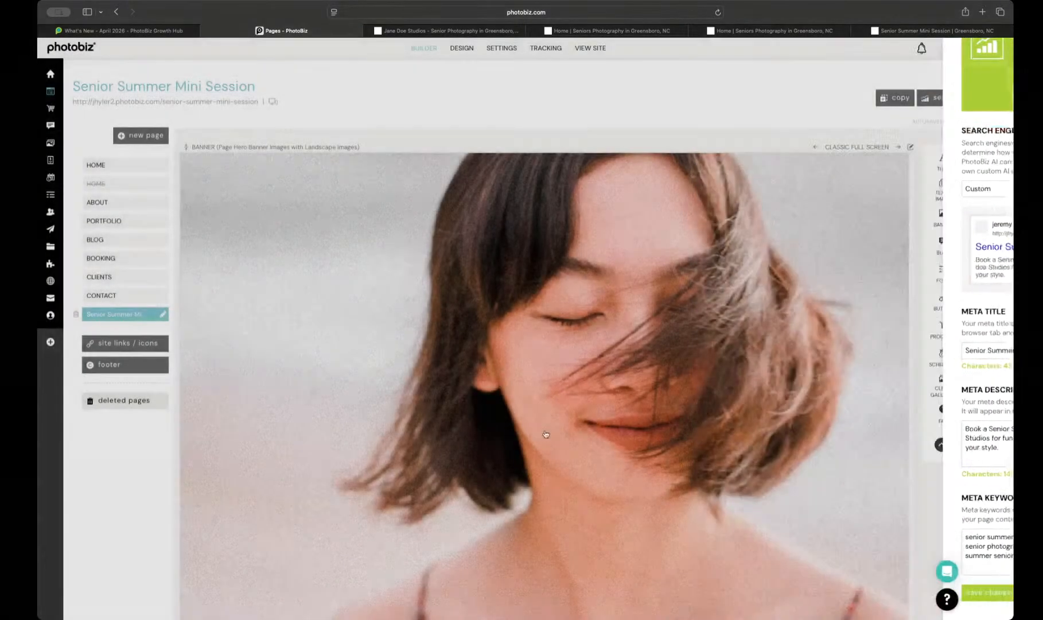
Step: Rewrite the introduction text below the Senior Photo Experience title with PhotoBiz AI and save the new version
scroll(574, 447, "down", 10)
scroll(576, 450, "down", 3)
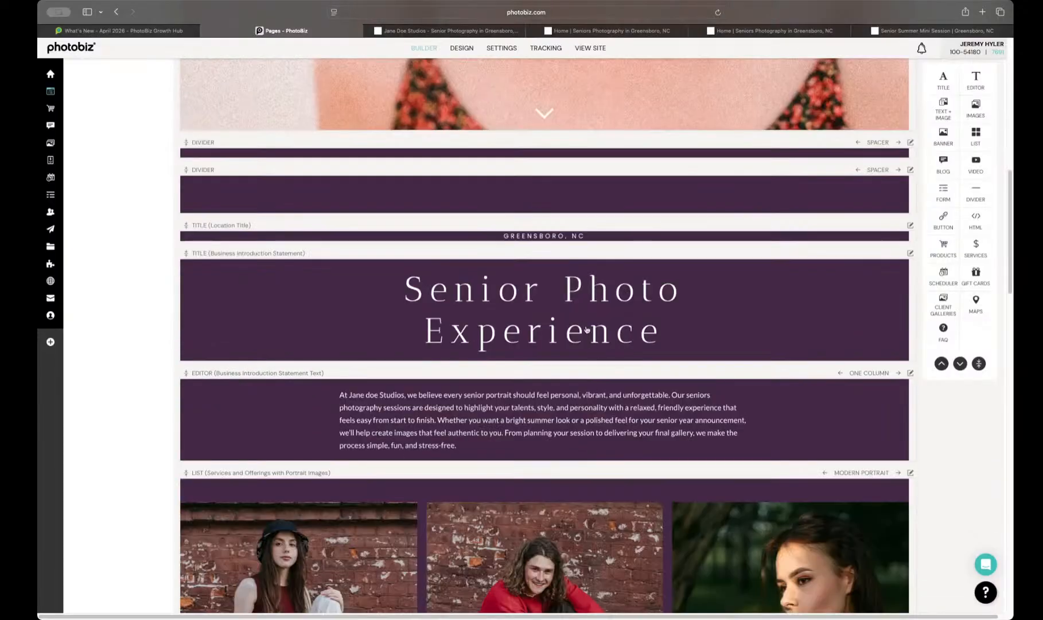
left_click(546, 427)
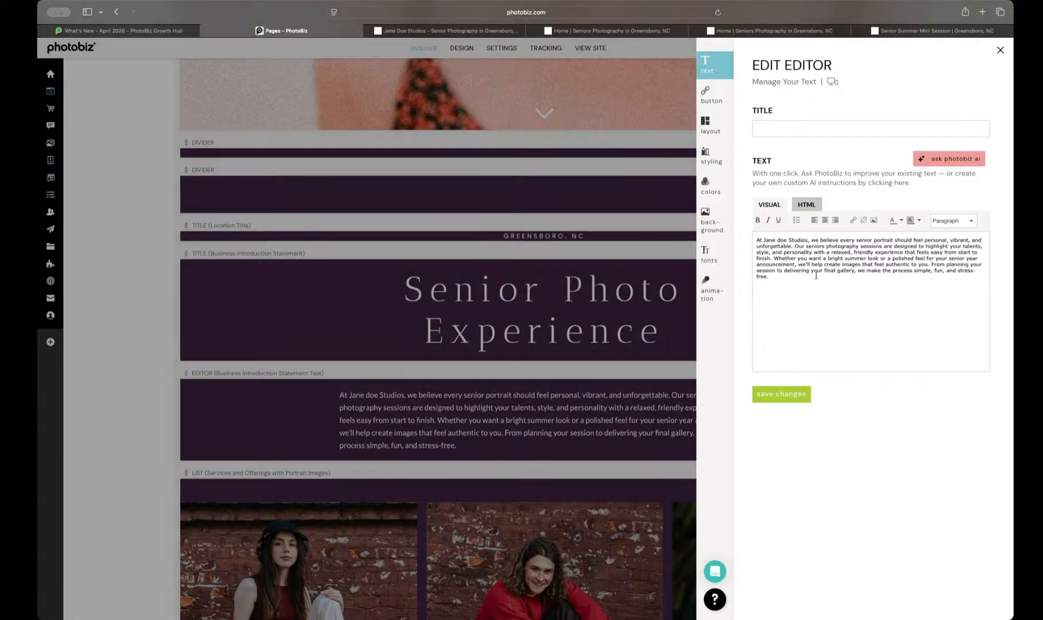
left_click(962, 160)
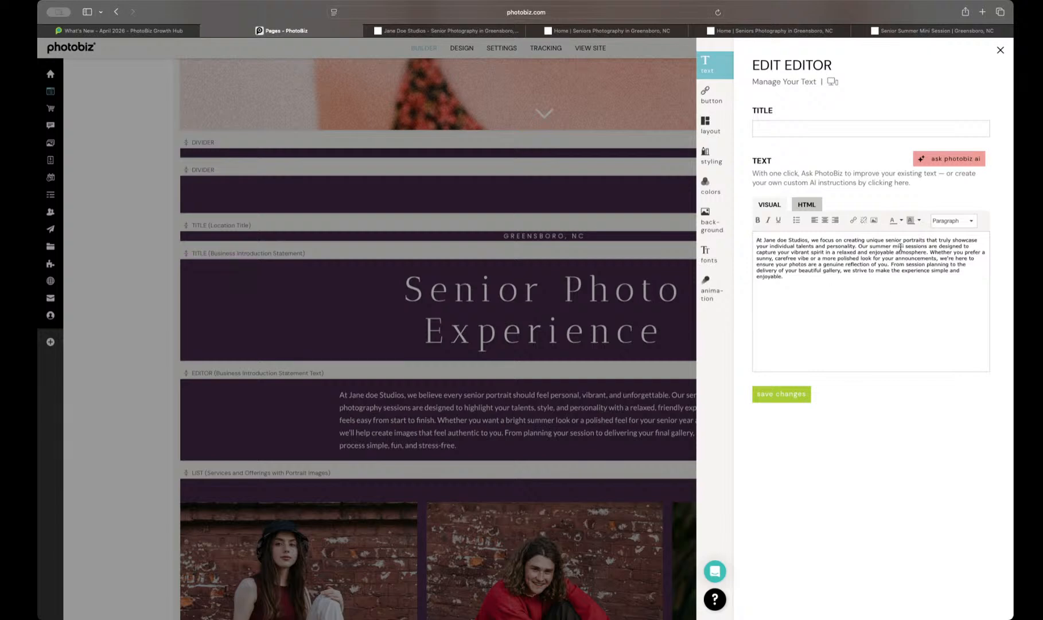
left_click(773, 397)
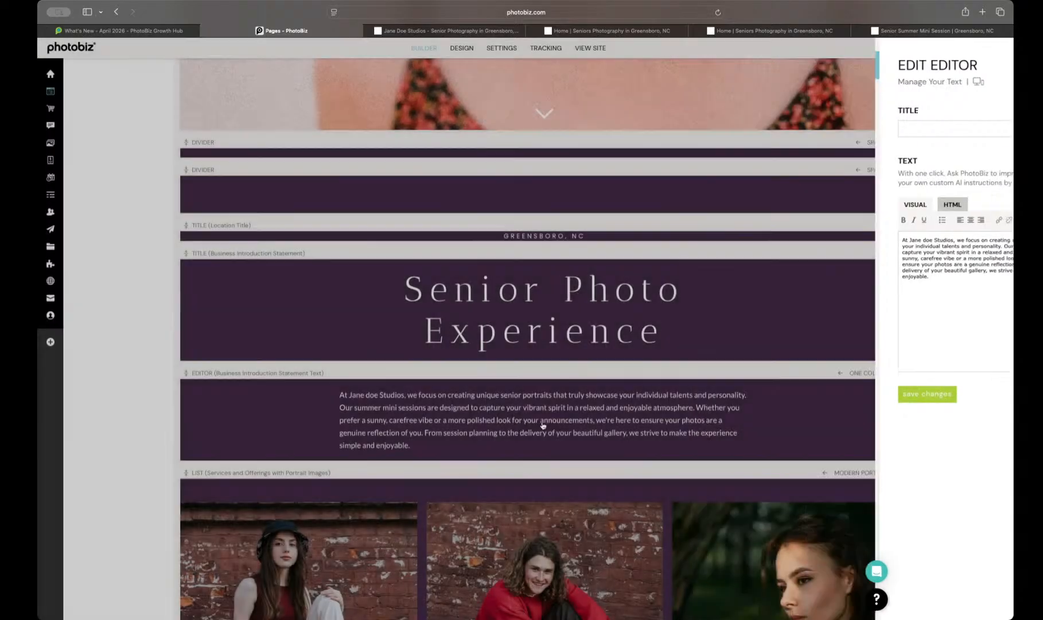
Step: Turn off the header and footer display for the Senior Summer Mini Session page and save the page settings
scroll(611, 432, "down", 2)
scroll(610, 431, "up", 5)
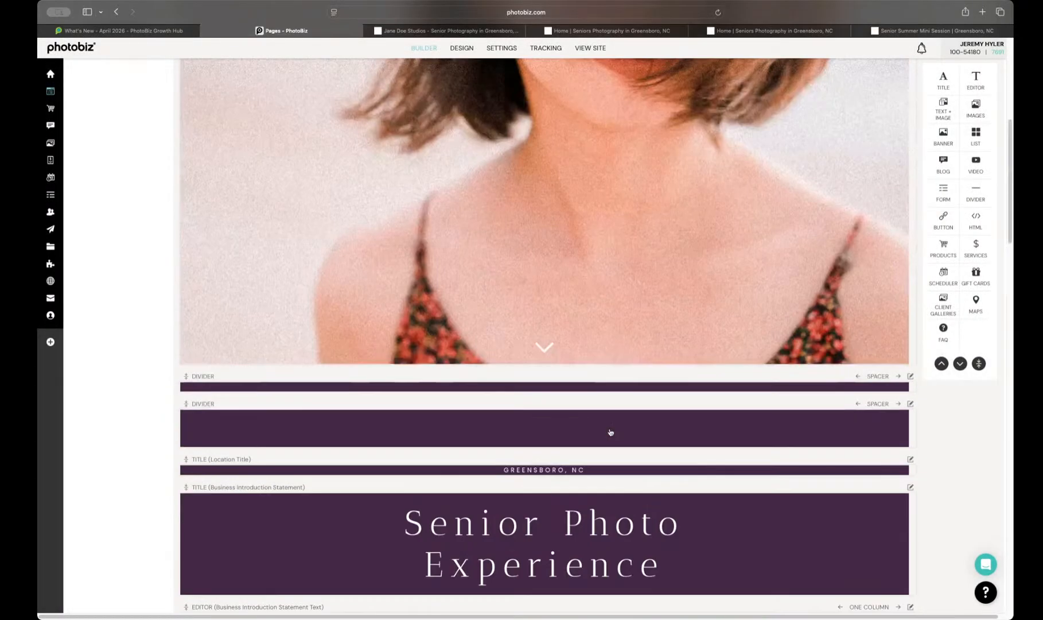
scroll(677, 472, "down", 3)
scroll(681, 473, "up", 3)
scroll(680, 472, "up", 10)
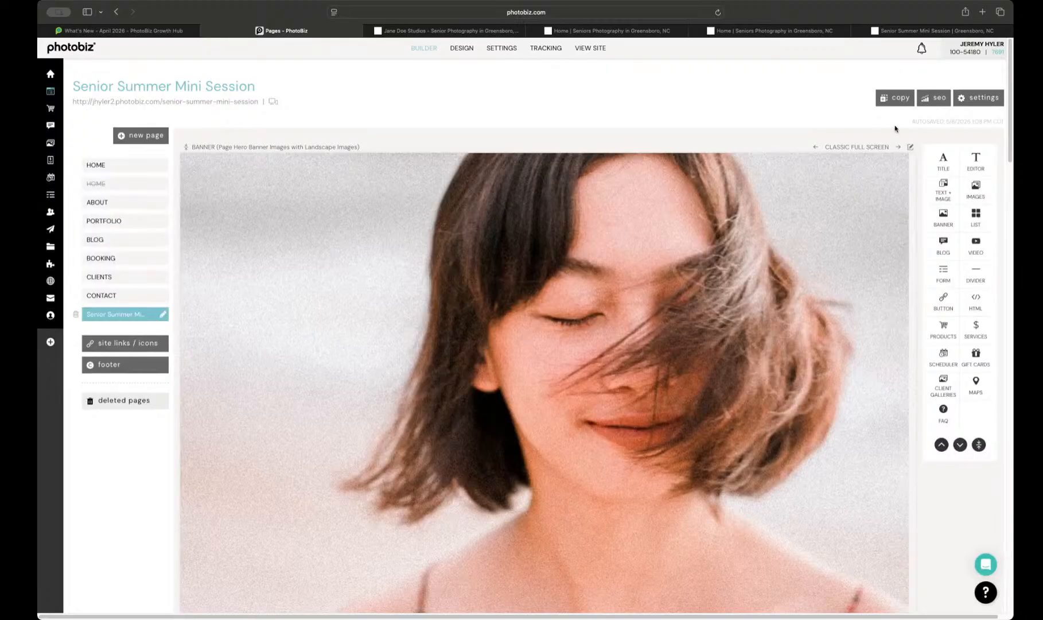
left_click(954, 106)
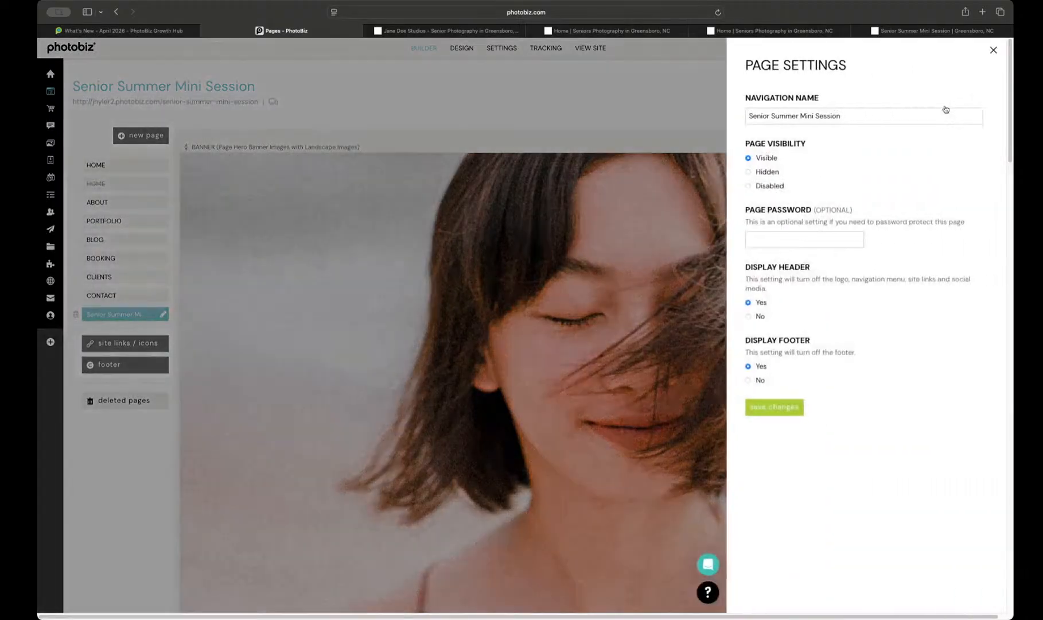
left_click(755, 317)
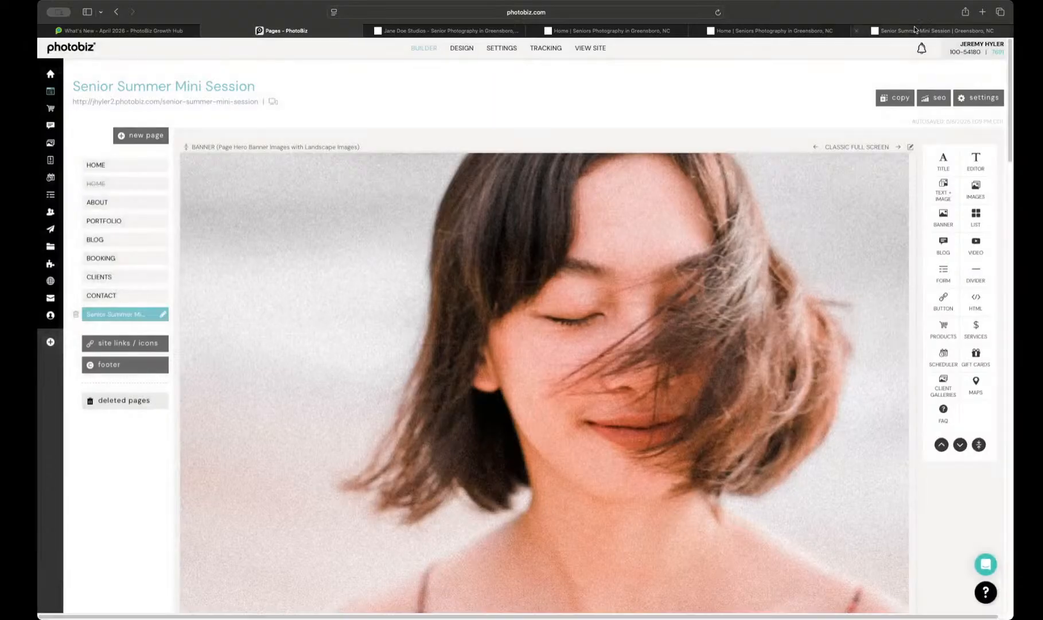
Step: Examine the live Senior Summer Mini Session page from its banner down to the bottom, including the rewritten introduction
left_click(935, 30)
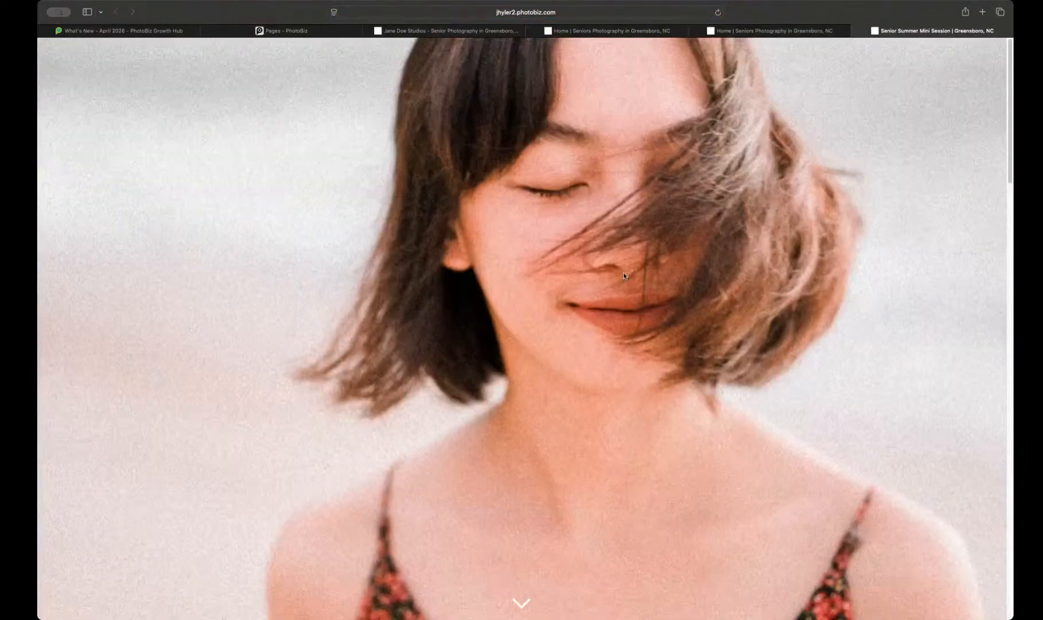
scroll(623, 275, "down", 10)
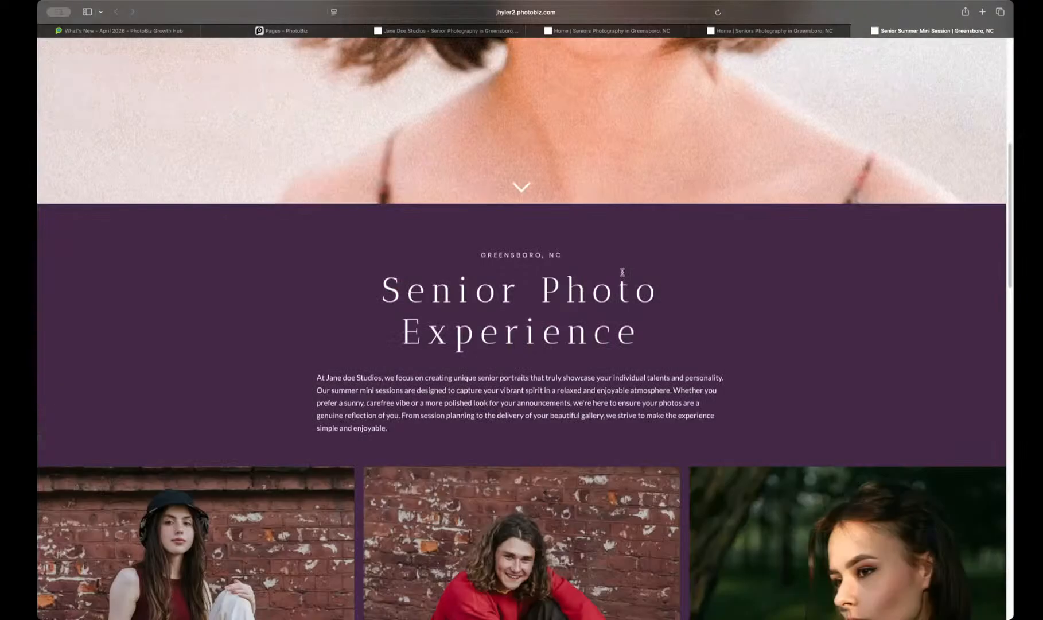
scroll(624, 275, "down", 10)
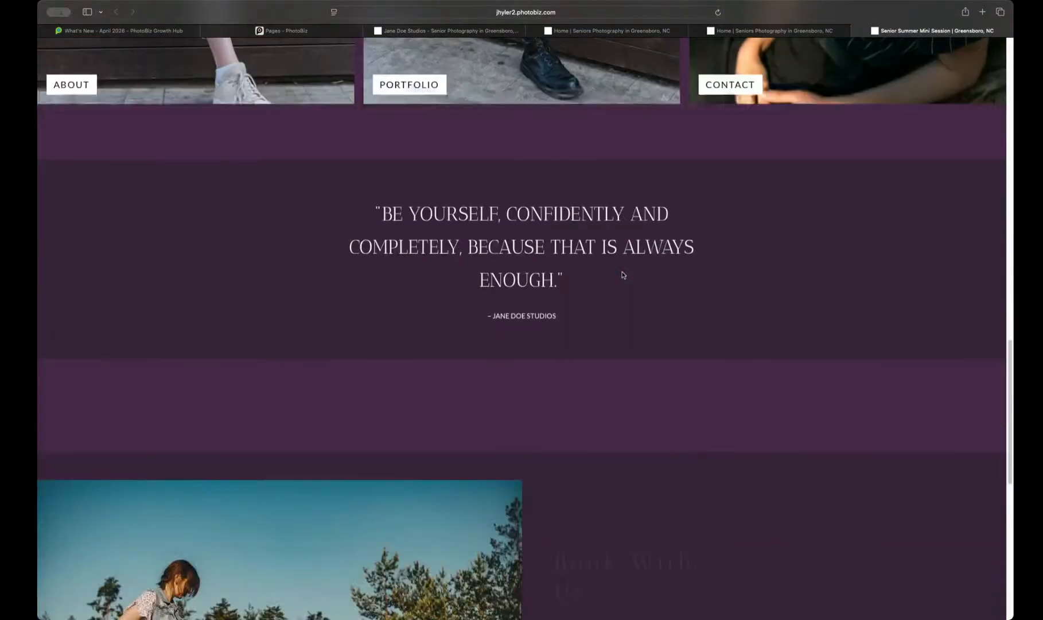
scroll(624, 275, "down", 6)
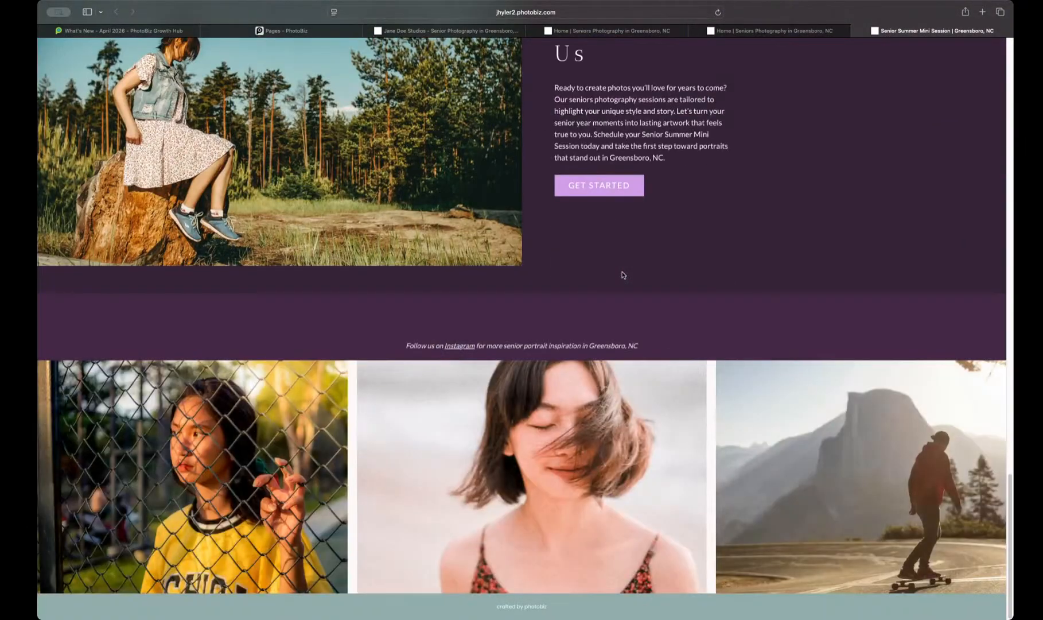
scroll(624, 275, "up", 20)
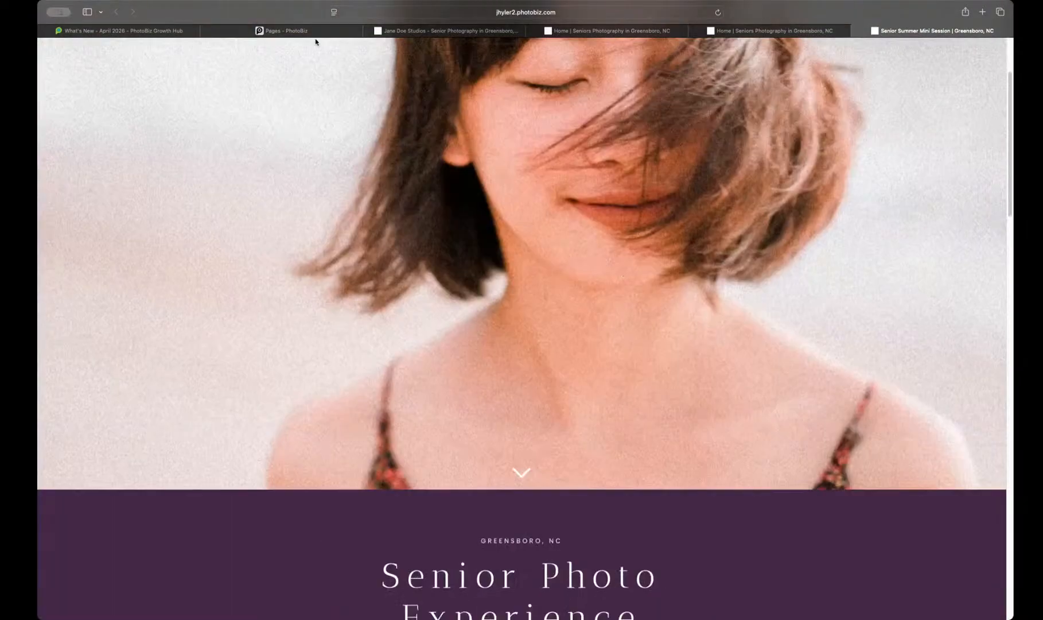
Step: Return to the page builder and start creating another new page
left_click(318, 32)
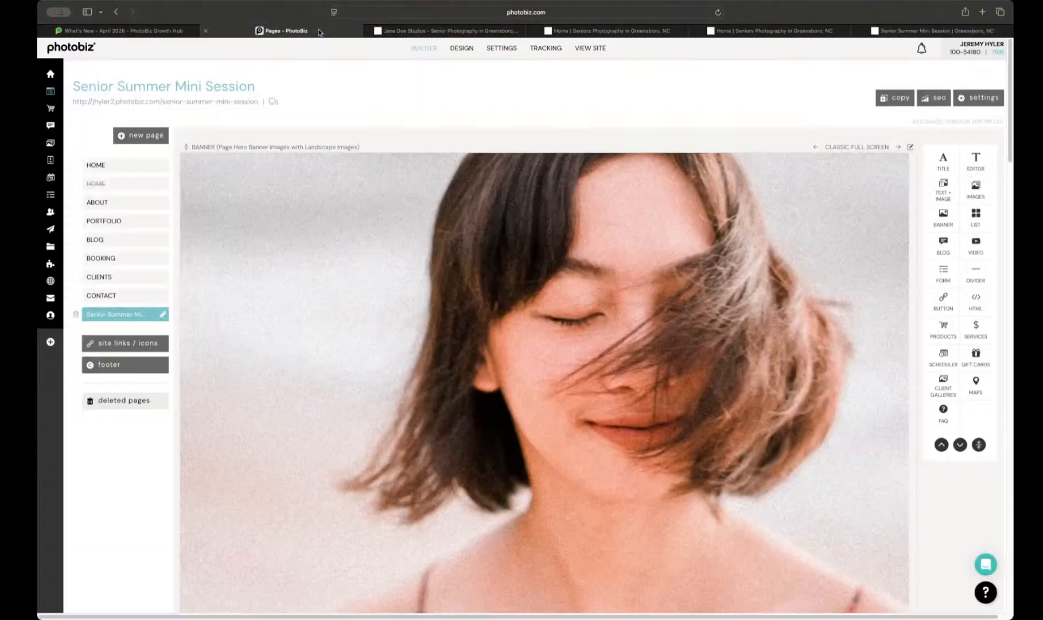
scroll(463, 225, "down", 10)
scroll(460, 226, "up", 10)
left_click(126, 137)
left_click(136, 155)
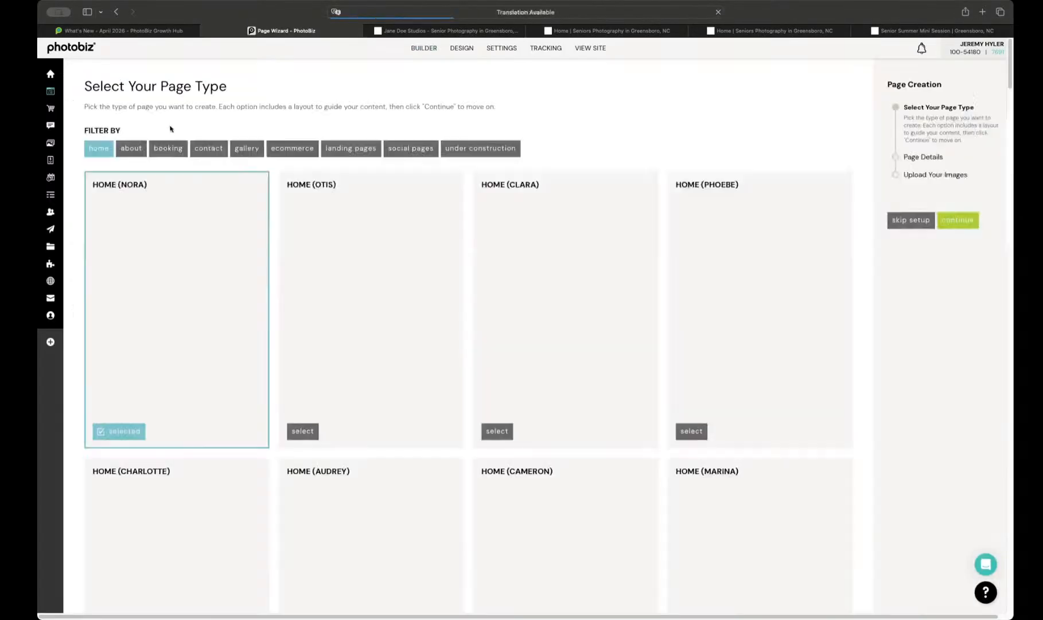
Step: Compare the landing page, ecommerce, gallery and home layout categories, and filter the layouts to booking pages
left_click(368, 152)
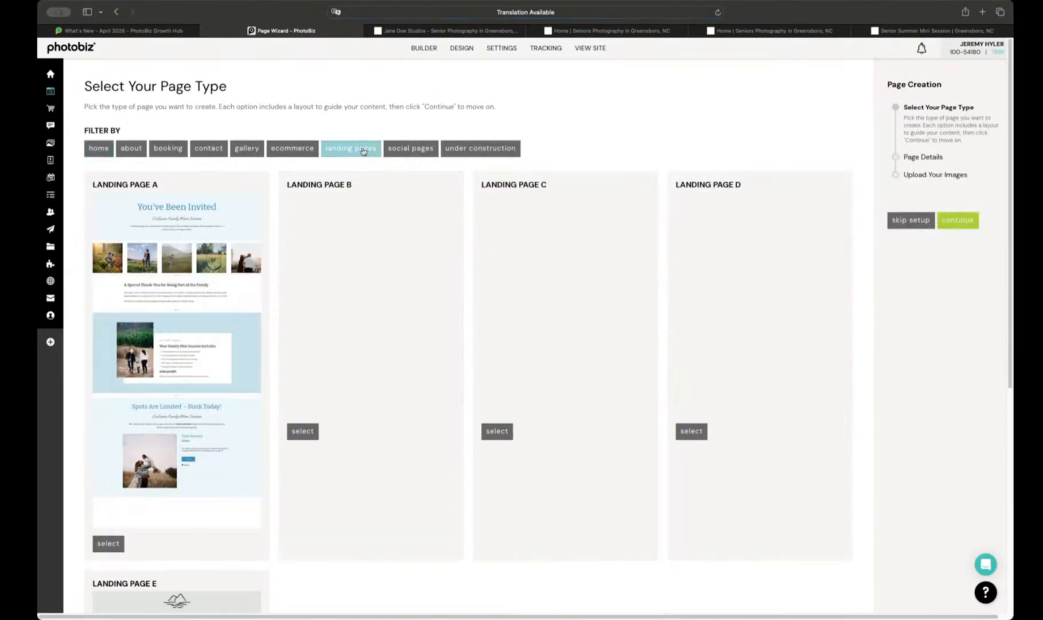
left_click(292, 148)
left_click(247, 148)
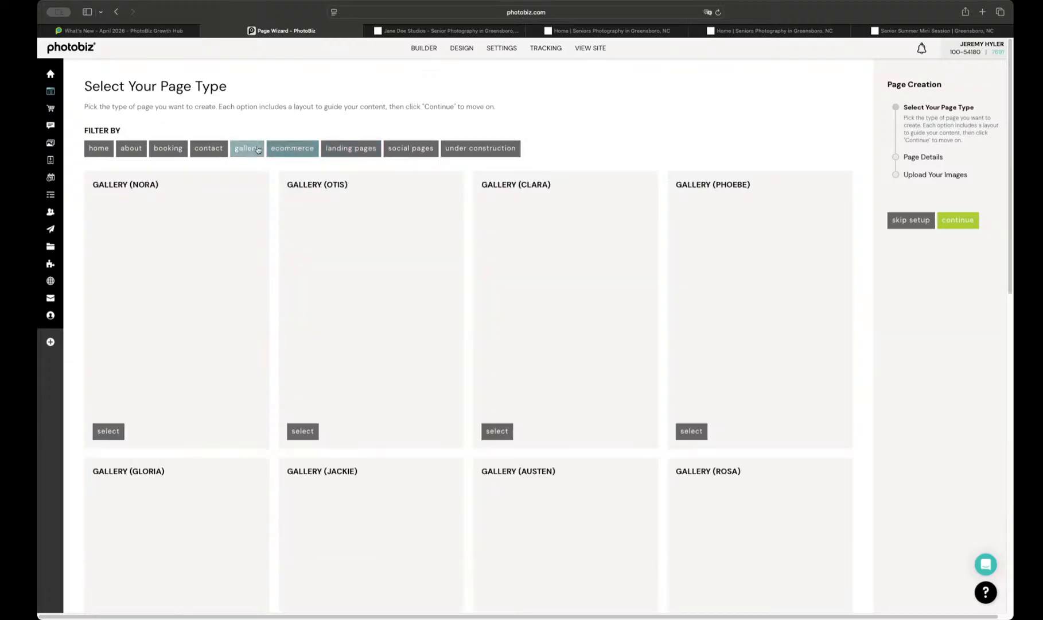
left_click(351, 148)
left_click(95, 148)
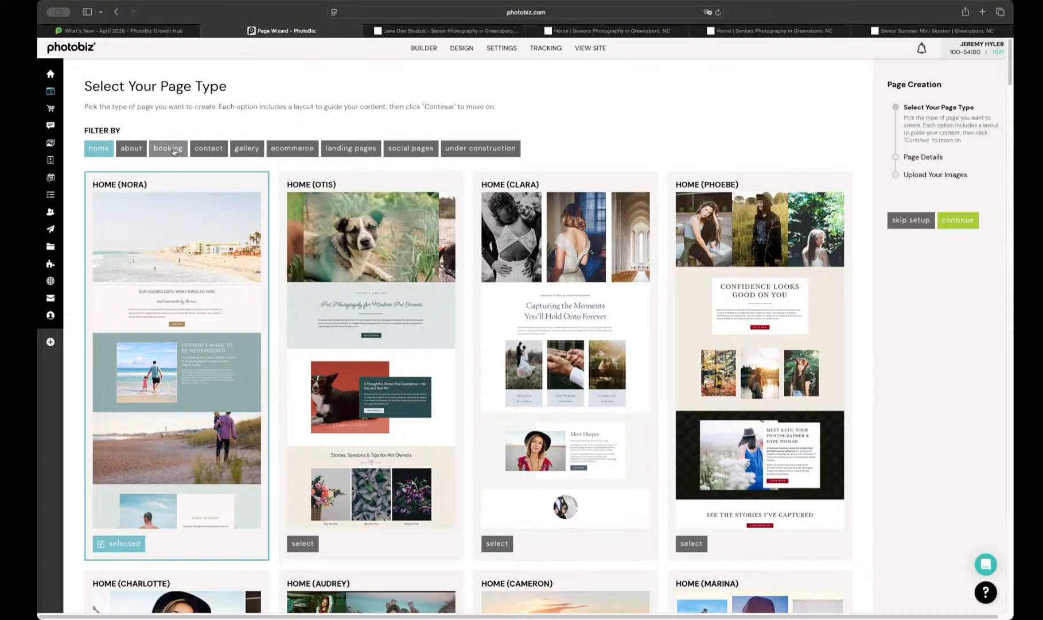
left_click(167, 148)
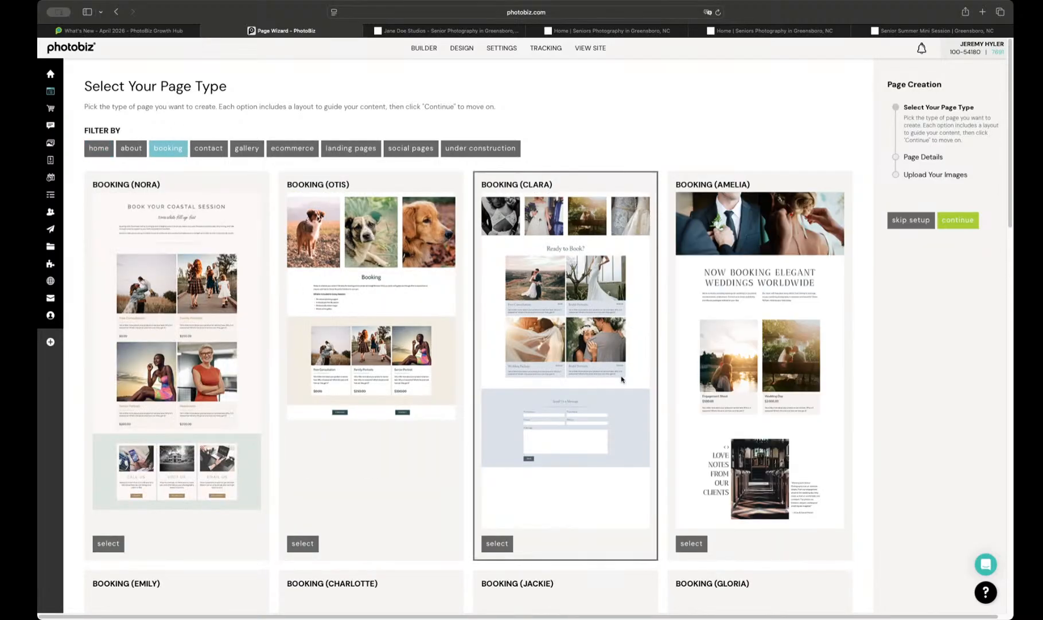
Step: Choose the Booking (Jackie) layout for the new page and continue to the page details
scroll(621, 379, "down", 3)
scroll(619, 377, "up", 3)
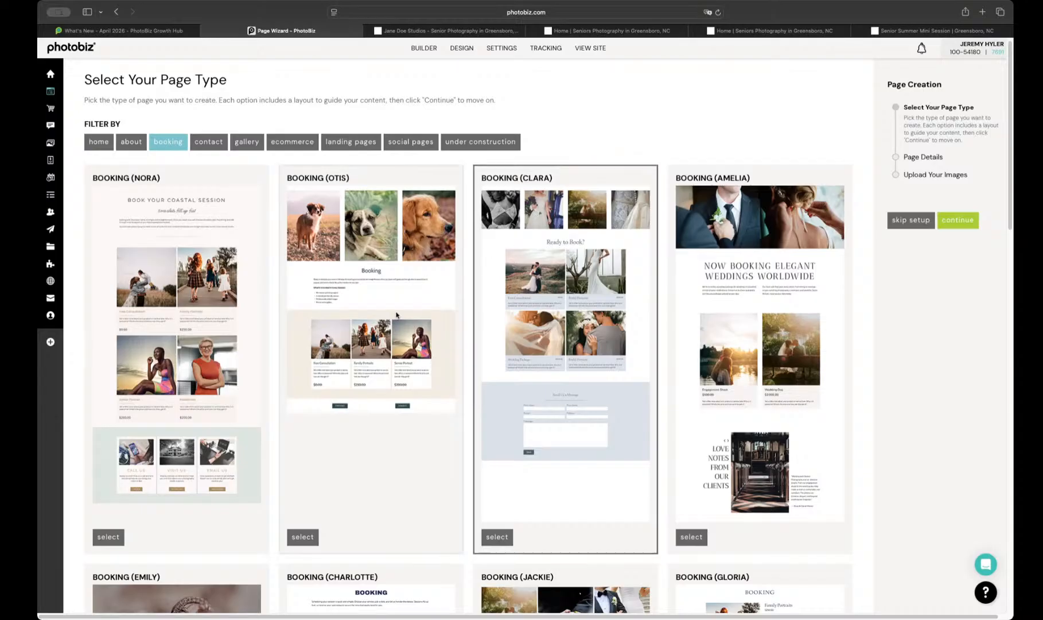
scroll(422, 354, "down", 3)
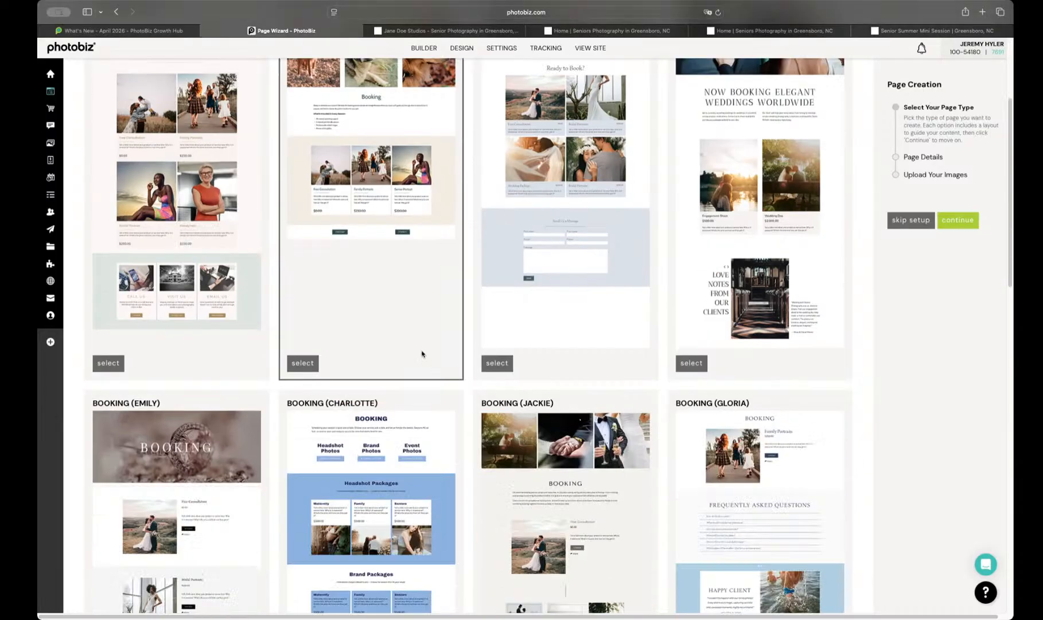
scroll(229, 281, "down", 6)
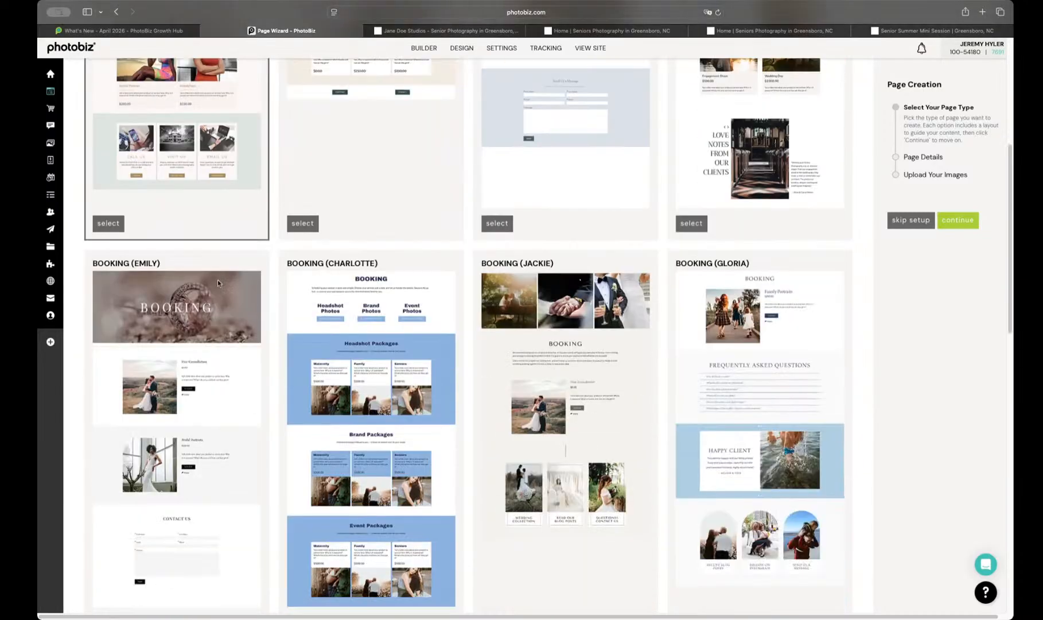
scroll(574, 405, "up", 3)
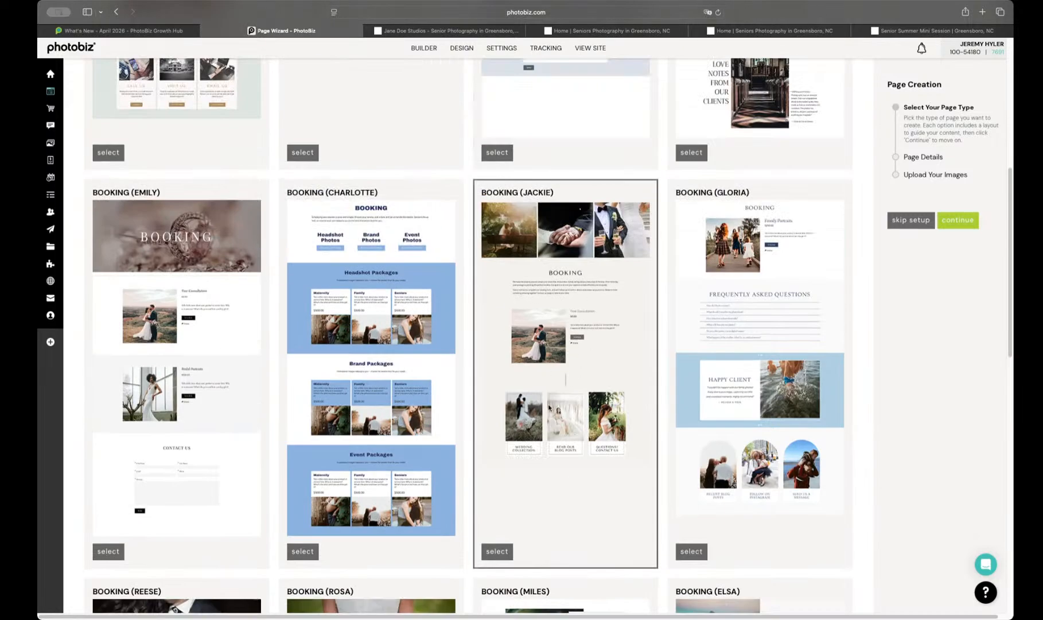
scroll(549, 408, "down", 3)
left_click(497, 402)
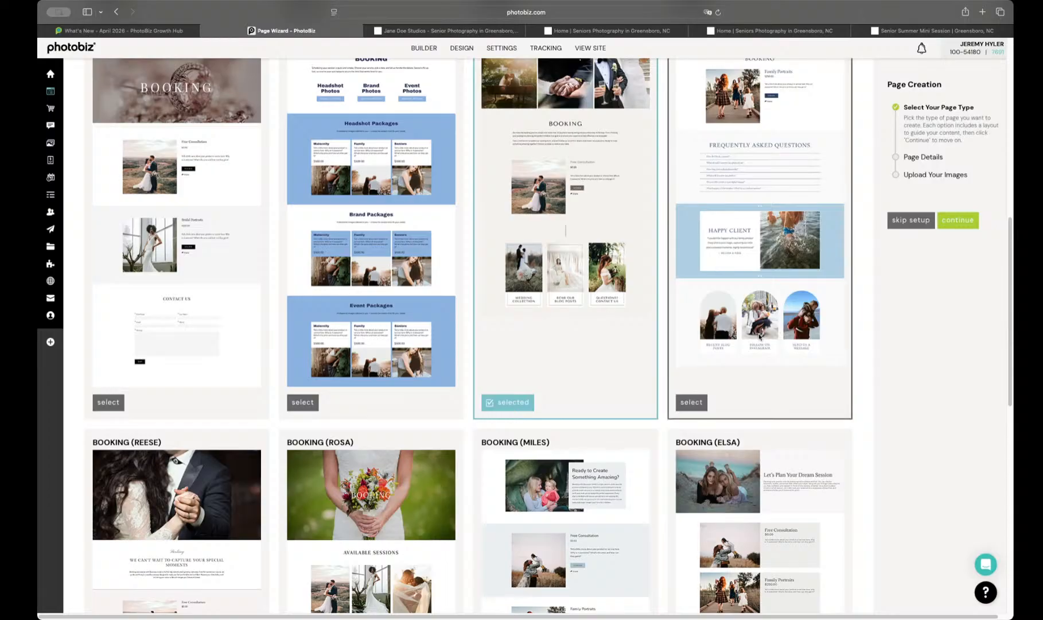
left_click(956, 220)
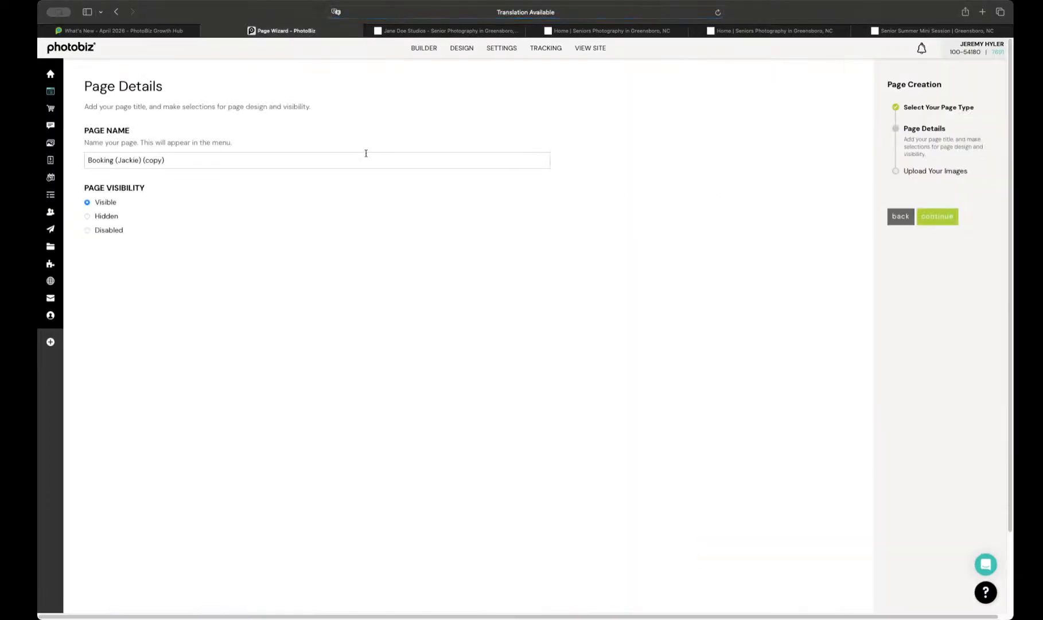
Step: Shorten the new page's name to Booking
left_click(340, 159)
key("super+a")
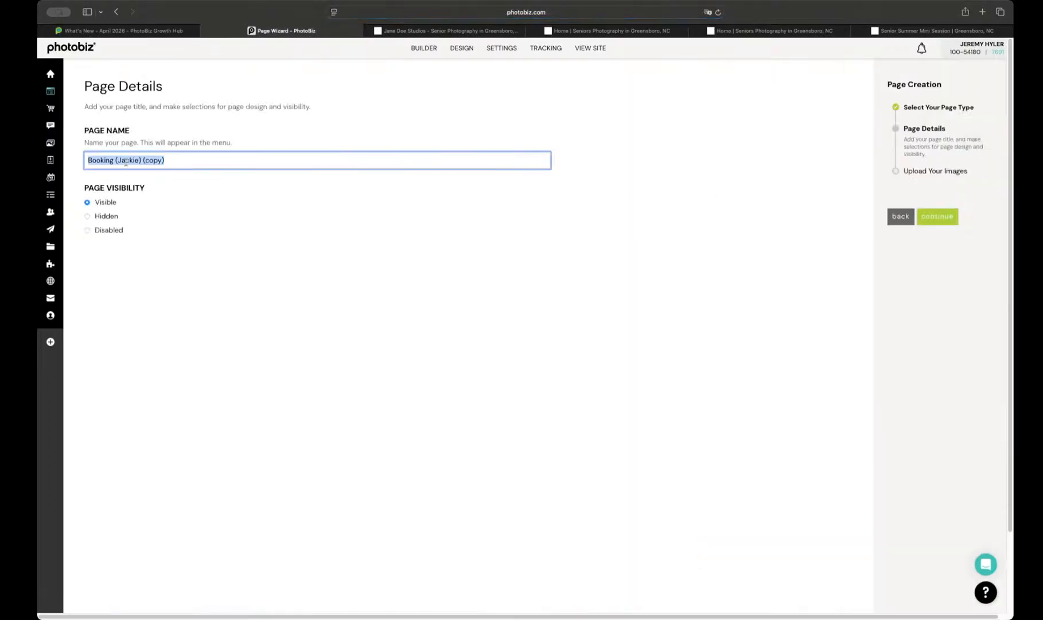
left_click_drag(116, 159, 199, 159)
key("BackSpace")
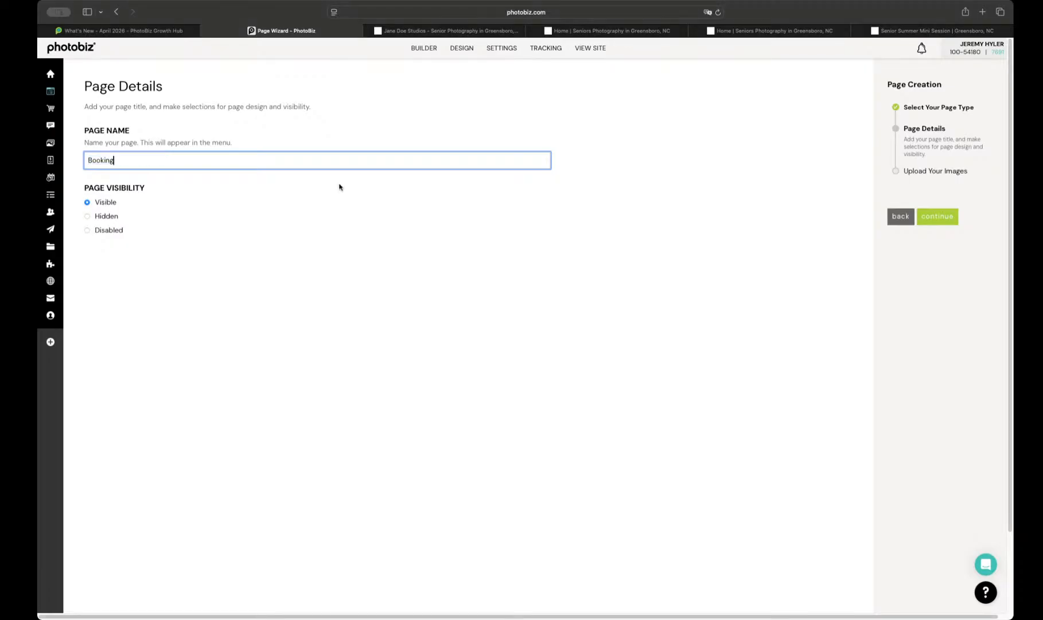
Step: Continue to the image selection and create the Booking page with existing images from the first row
left_click(931, 215)
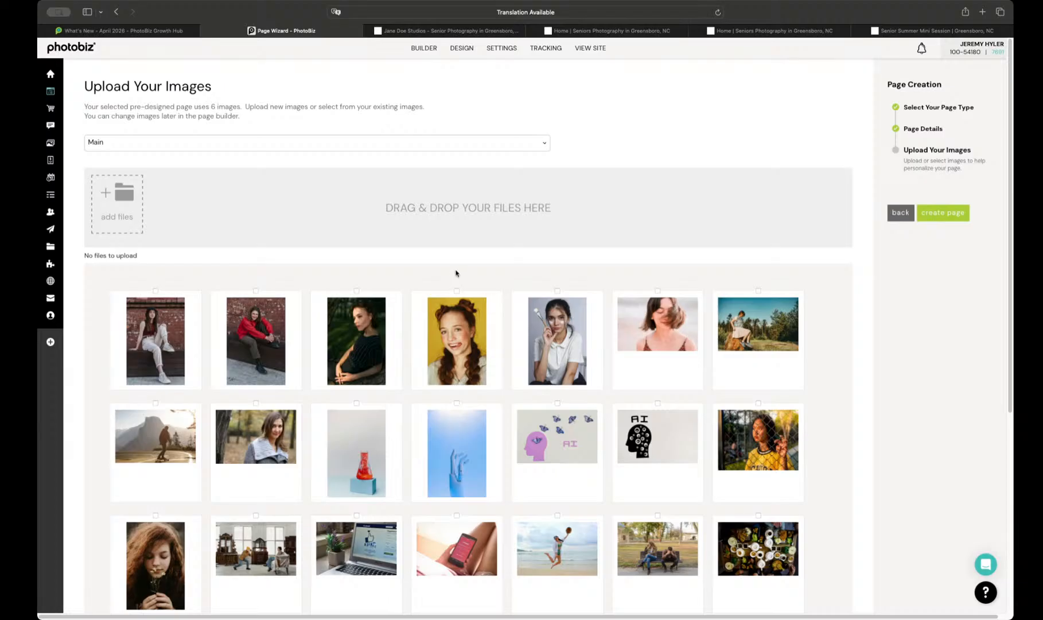
left_click_drag(92, 329, 893, 365)
left_click(955, 215)
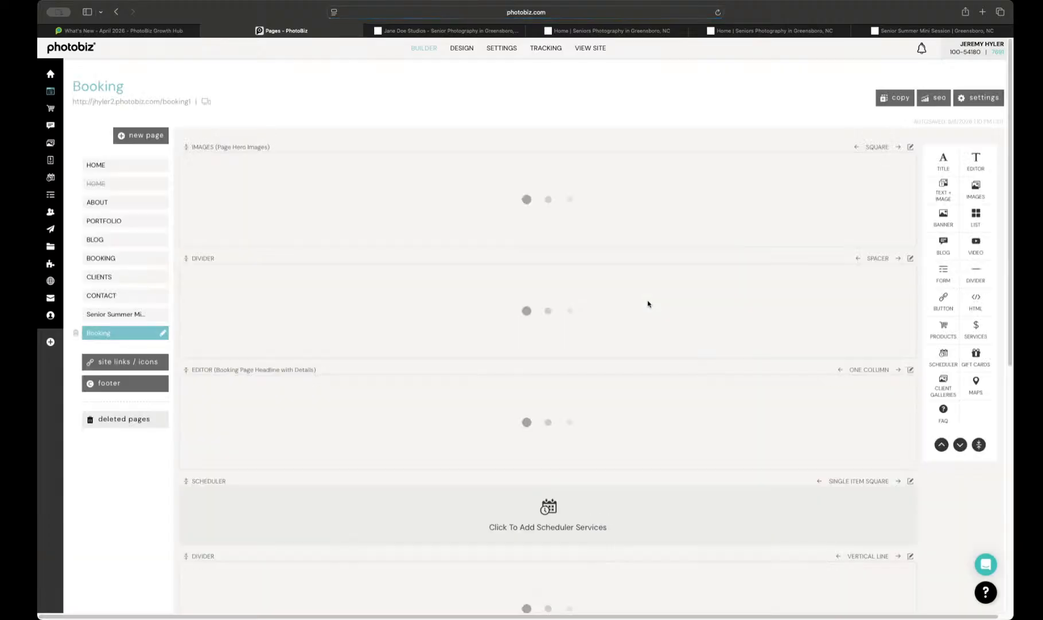
Step: Raise the focal point of the third hero image, the seated woman by the brick wall, to her upper body
scroll(400, 261, "down", 3)
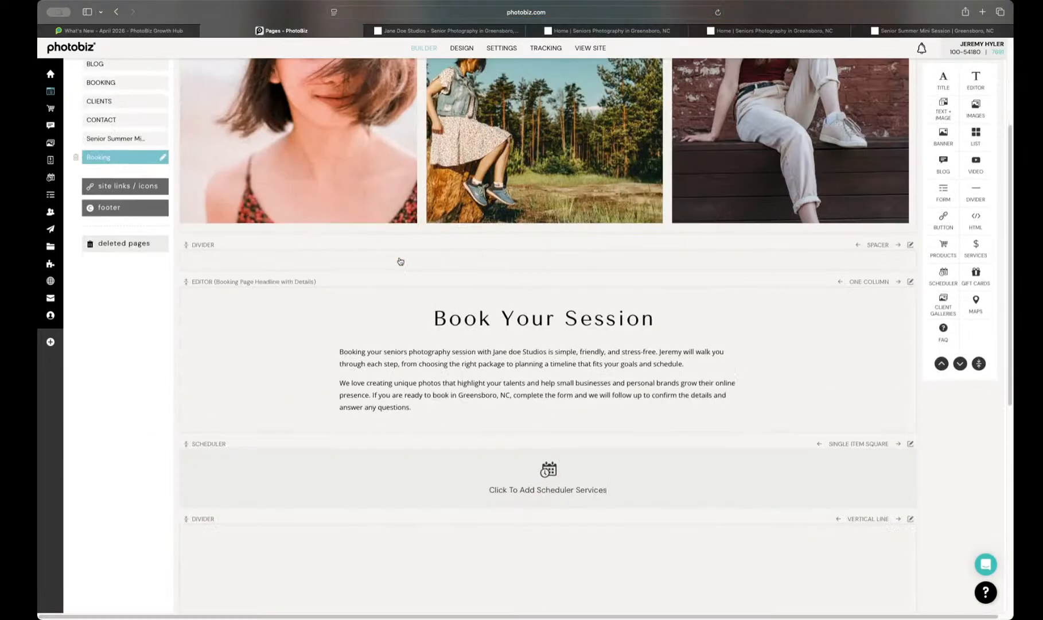
scroll(400, 261, "up", 3)
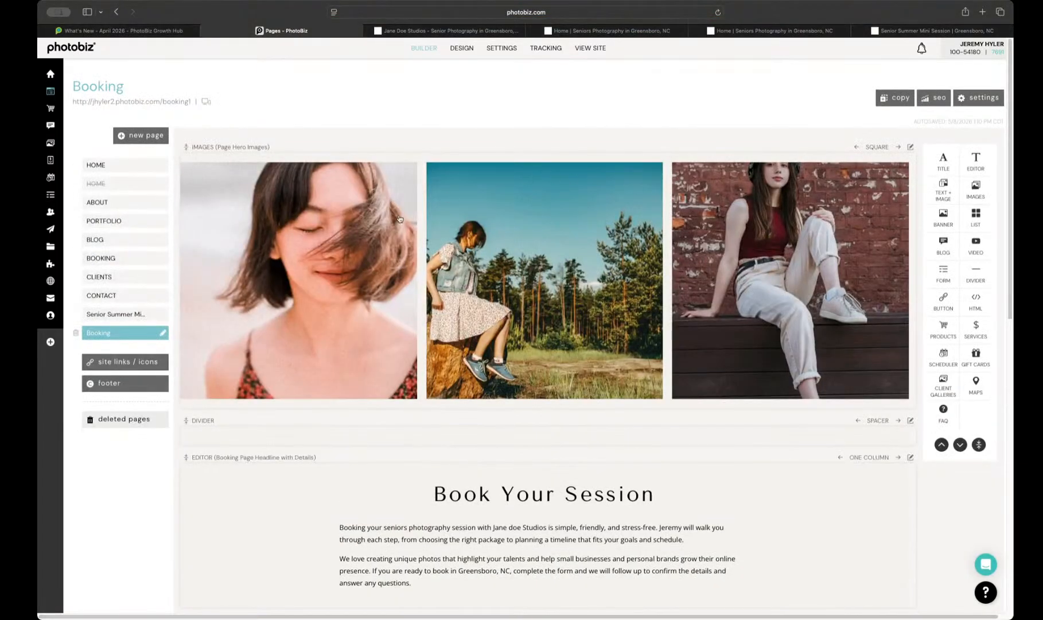
left_click(782, 228)
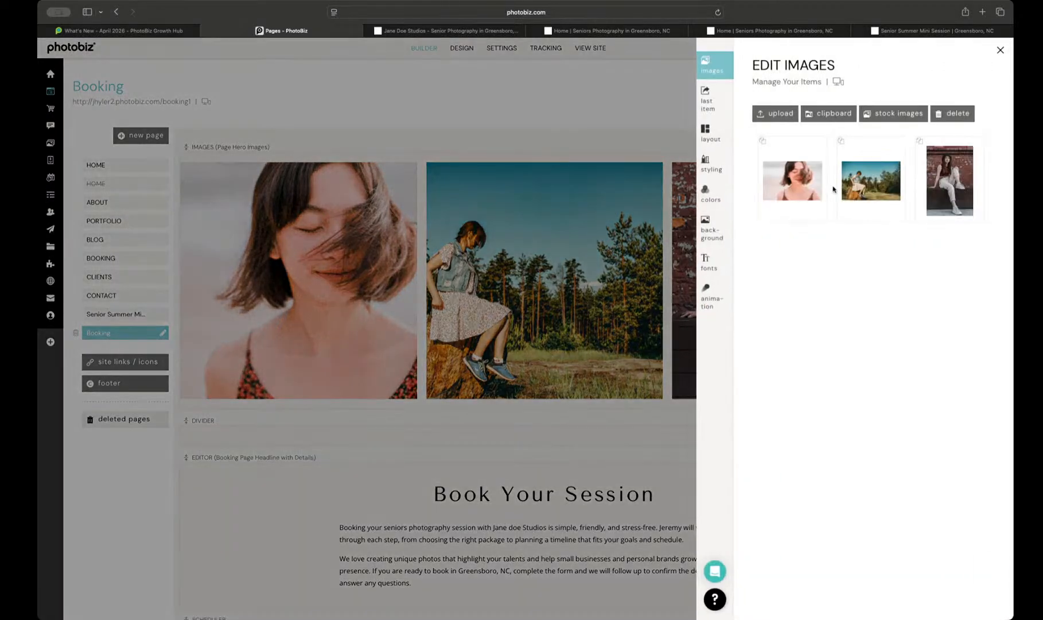
left_click(936, 192)
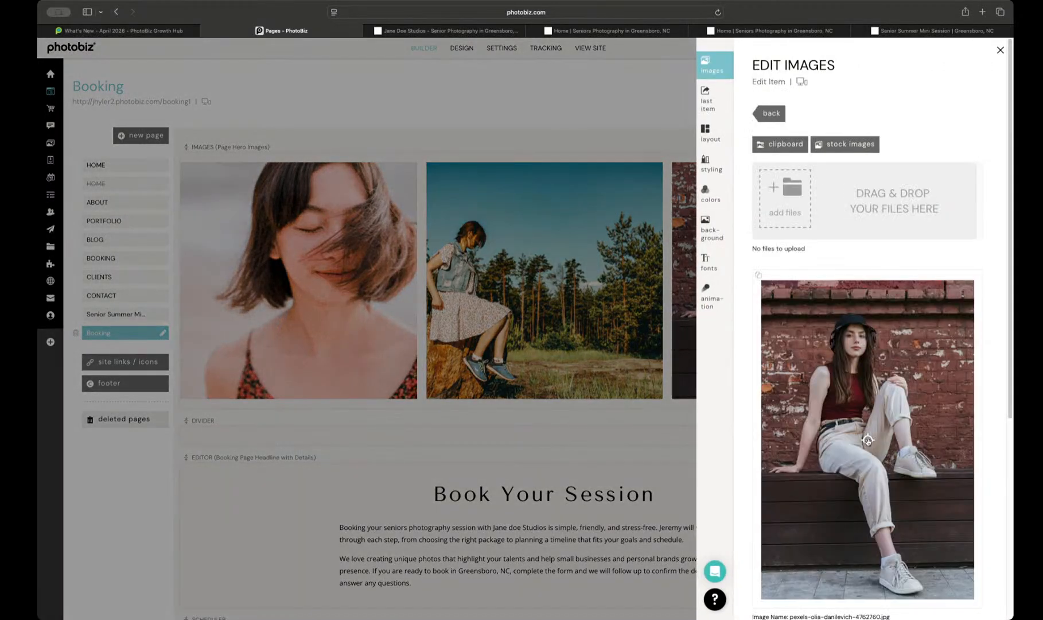
left_click_drag(867, 440, 867, 388)
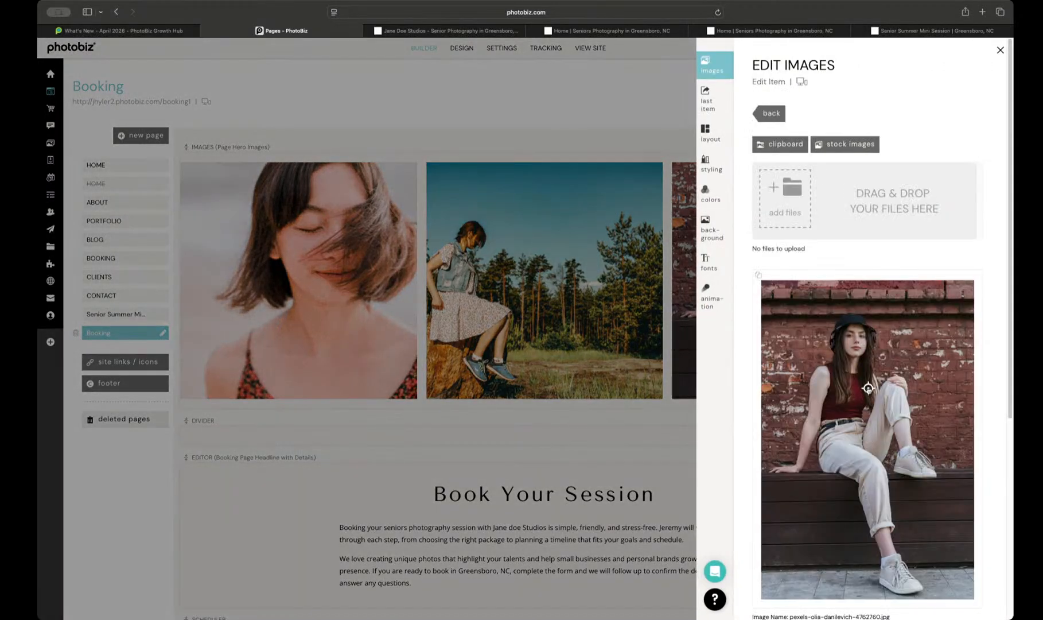
left_click(598, 278)
Step: Assign the Free Consultation service from the Appointments category to the Booking page's scheduler block and save it
scroll(596, 368, "down", 5)
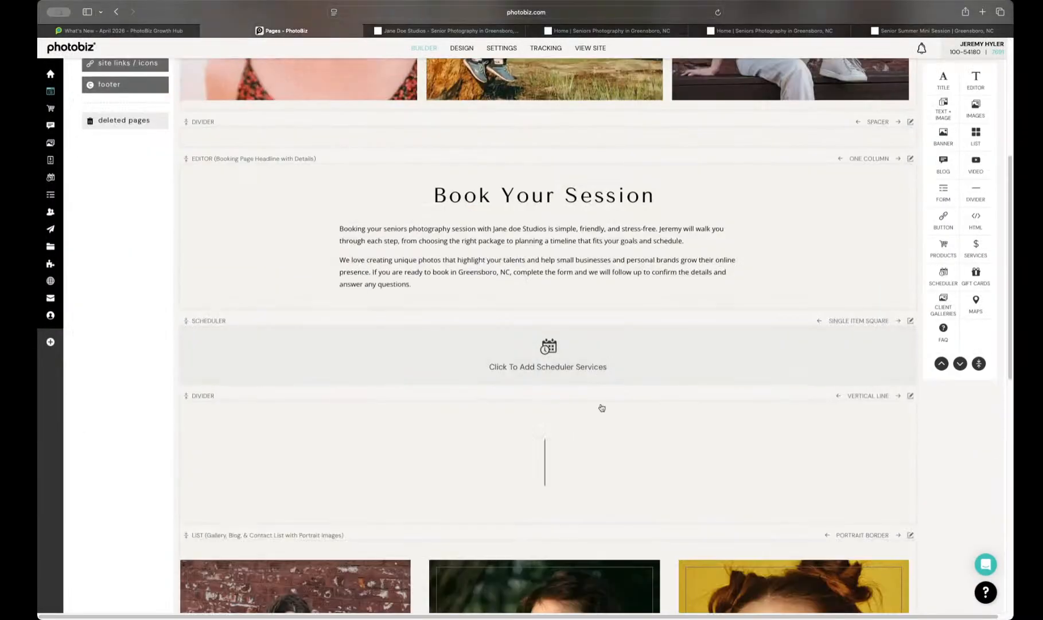
scroll(564, 363, "down", 3)
scroll(526, 391, "down", 3)
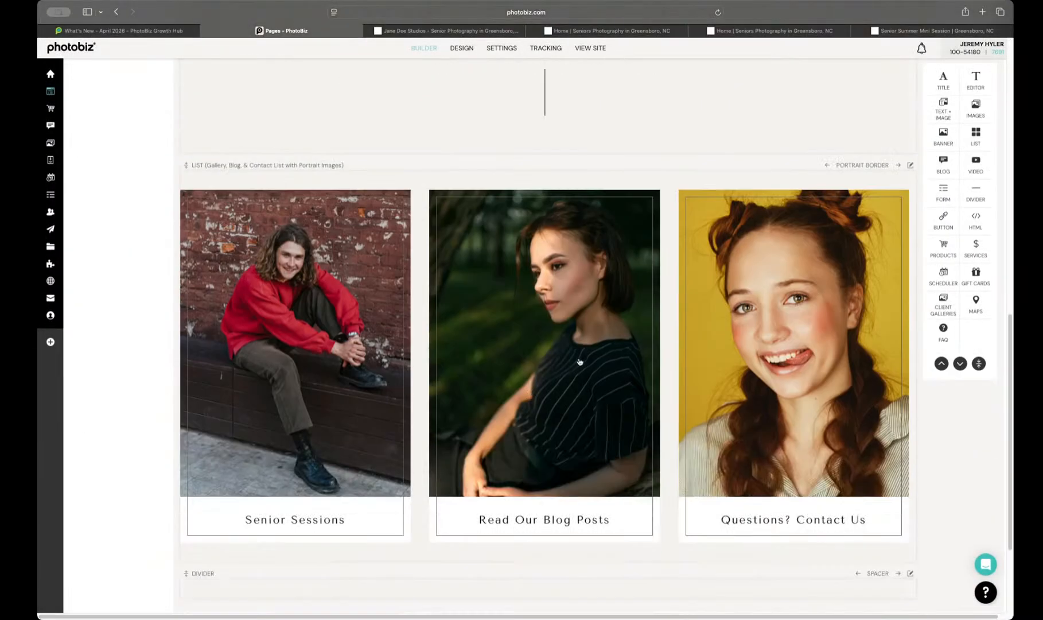
scroll(807, 415, "up", 7)
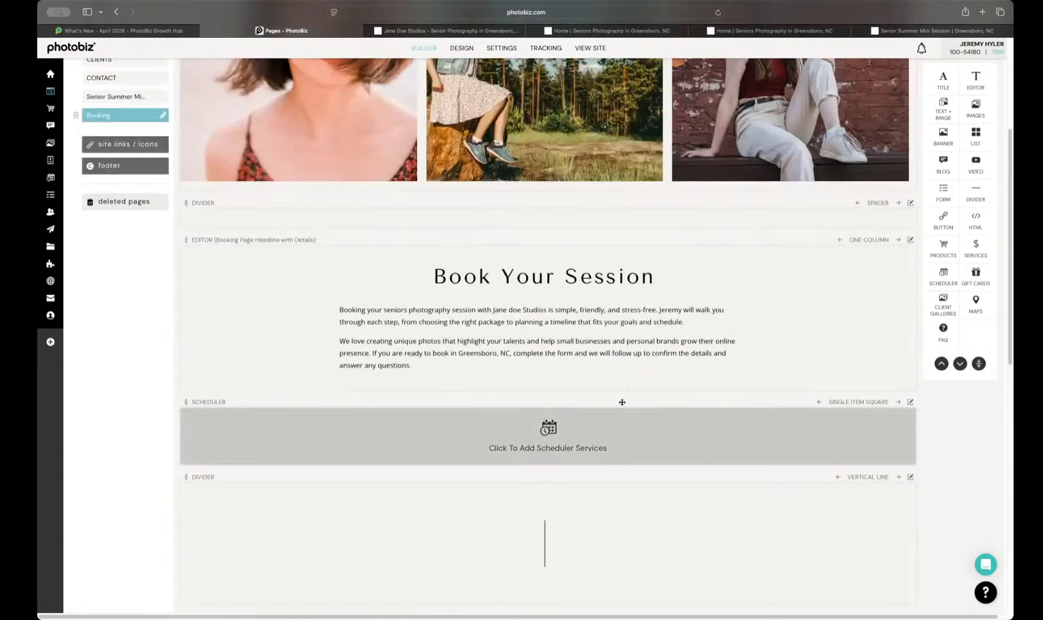
left_click(544, 434)
left_click(796, 129)
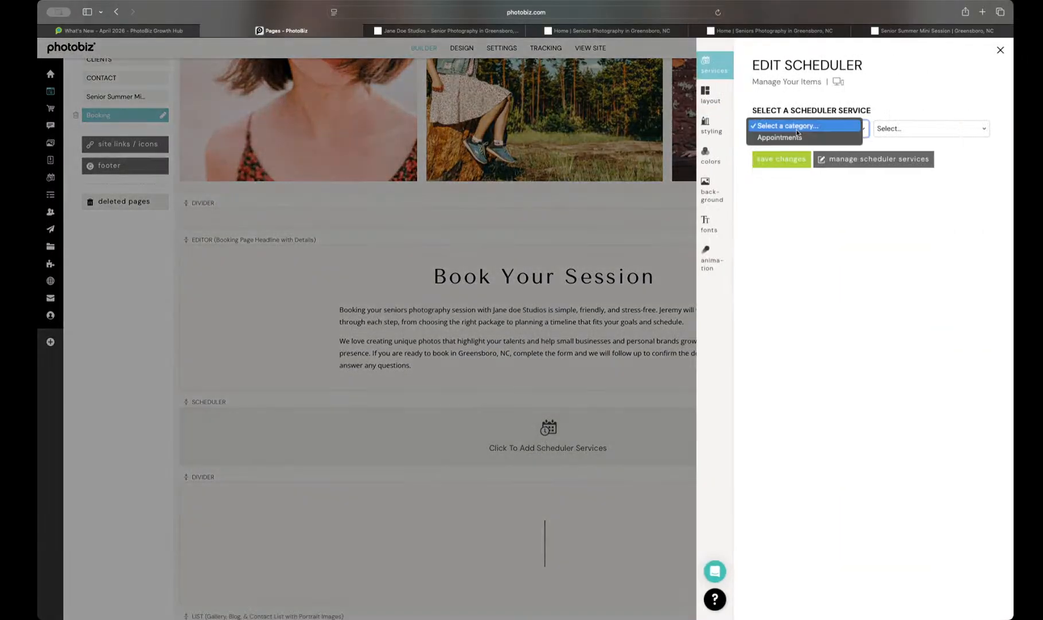
left_click(797, 137)
left_click(902, 129)
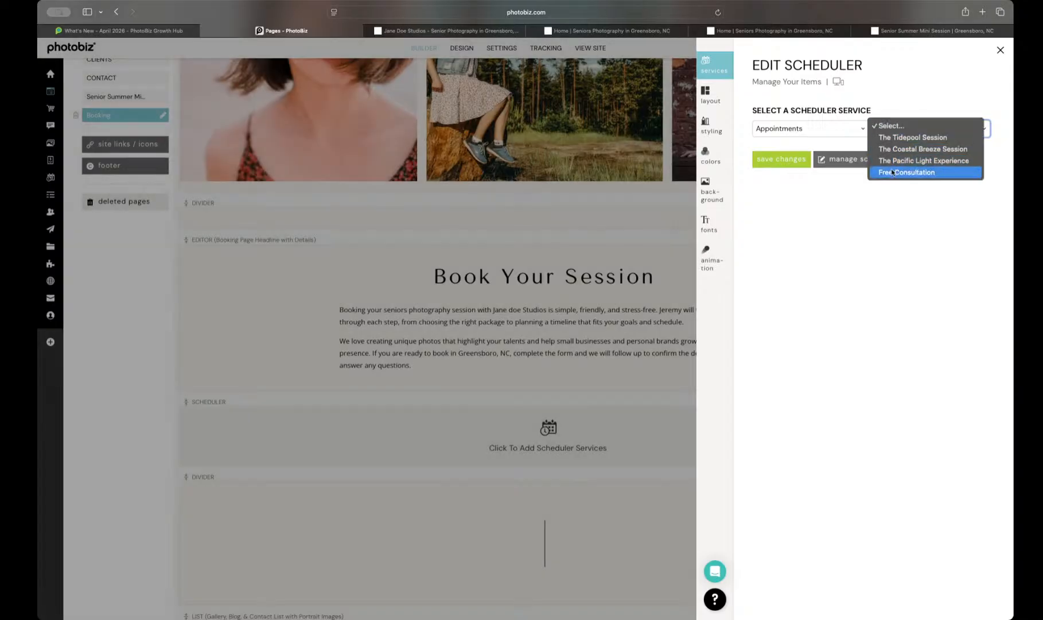
left_click(895, 172)
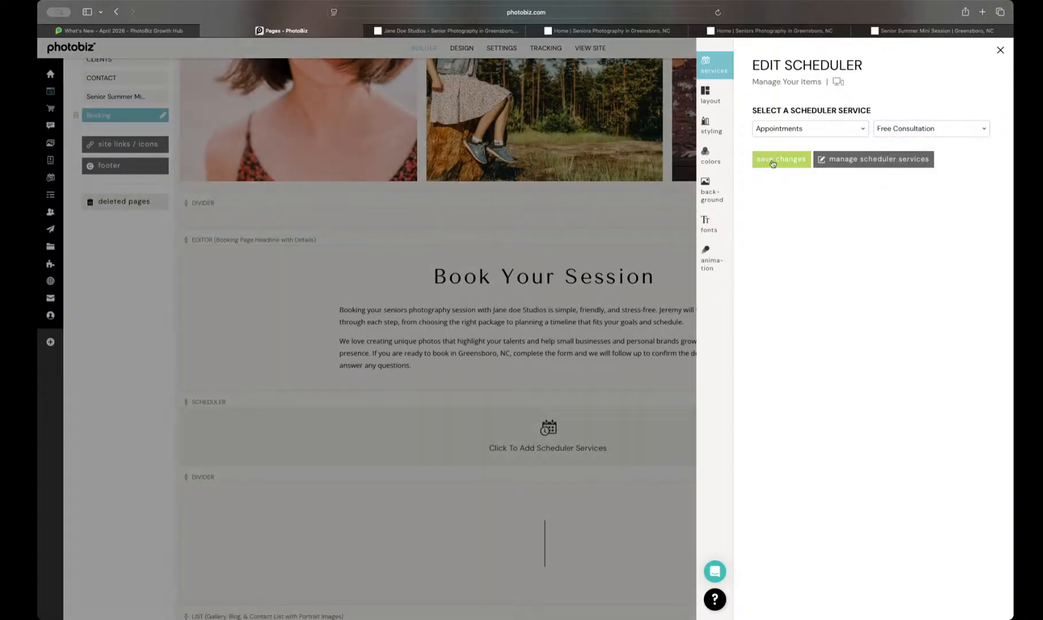
left_click(772, 163)
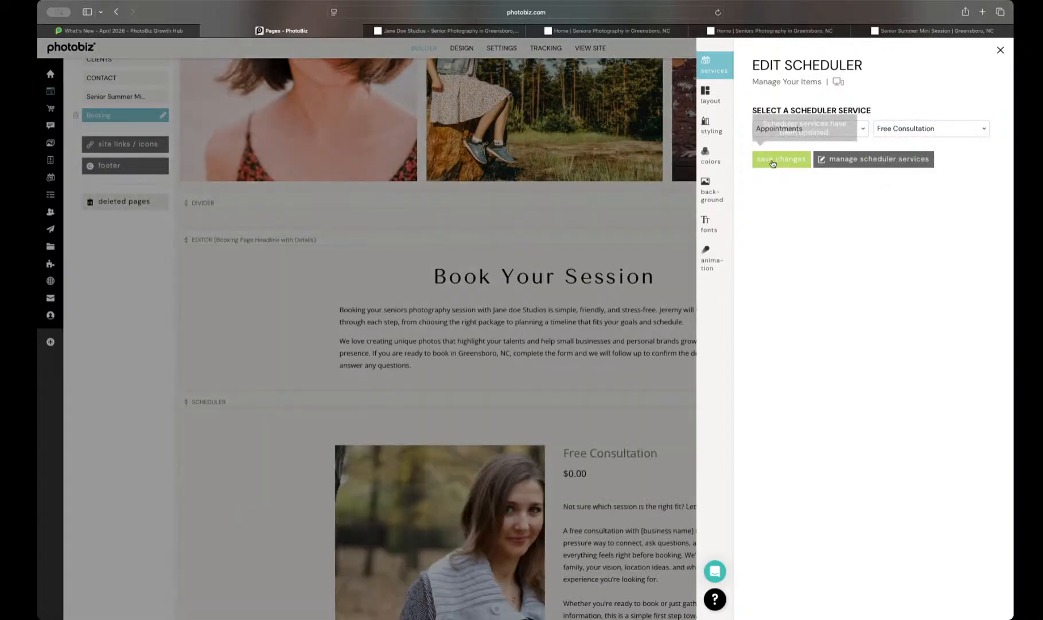
Step: Preview the live Booking page and try its scheduler with May 9, 2026 at 8:00 AM to examine the booking form
scroll(512, 359, "down", 6)
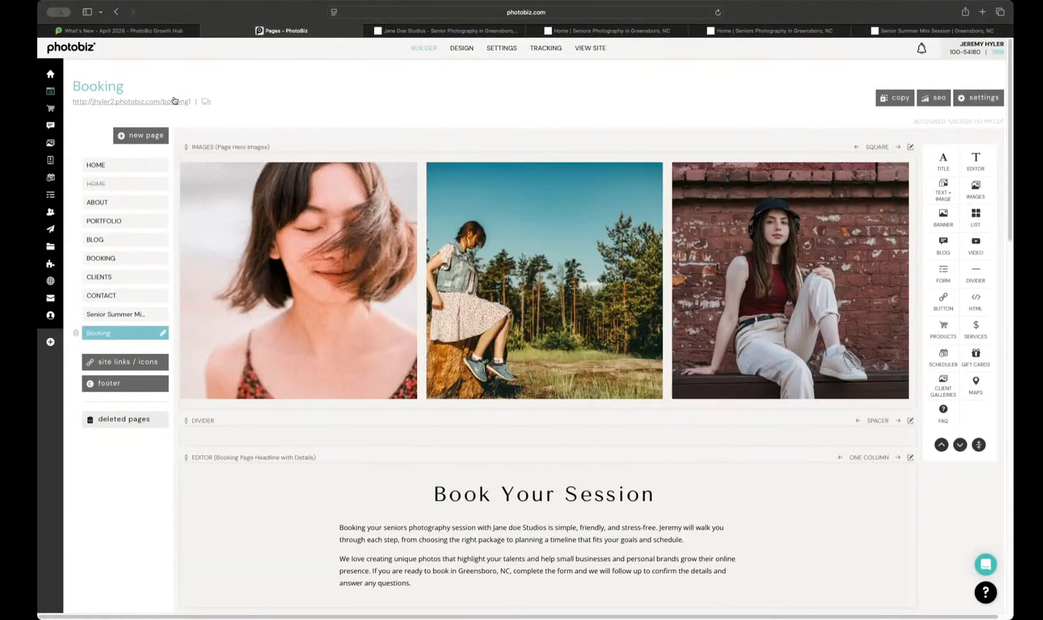
left_click(175, 102)
scroll(436, 279, "down", 8)
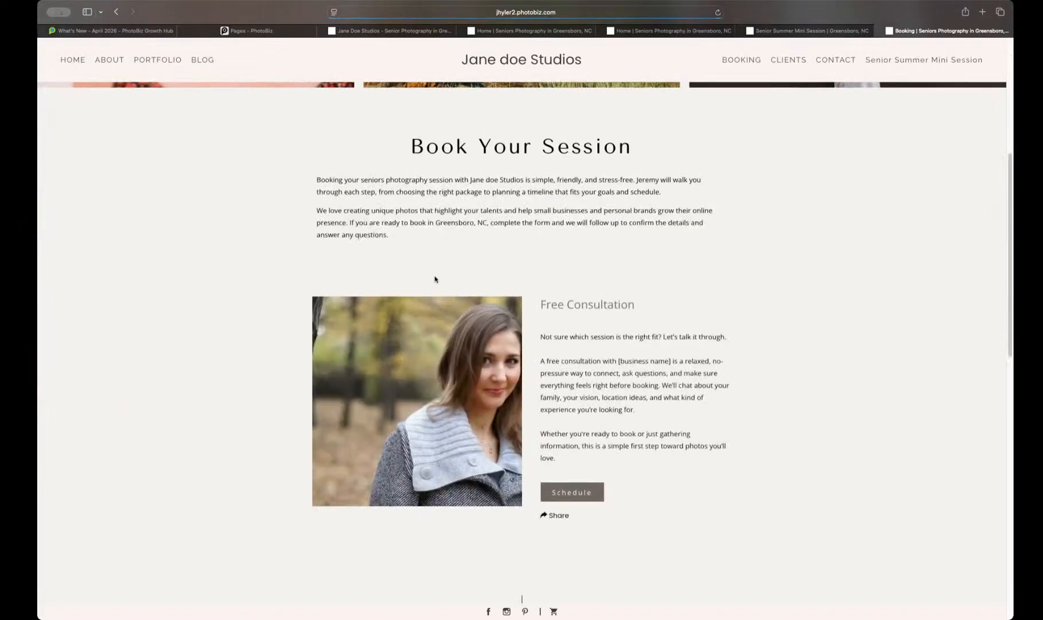
left_click(584, 405)
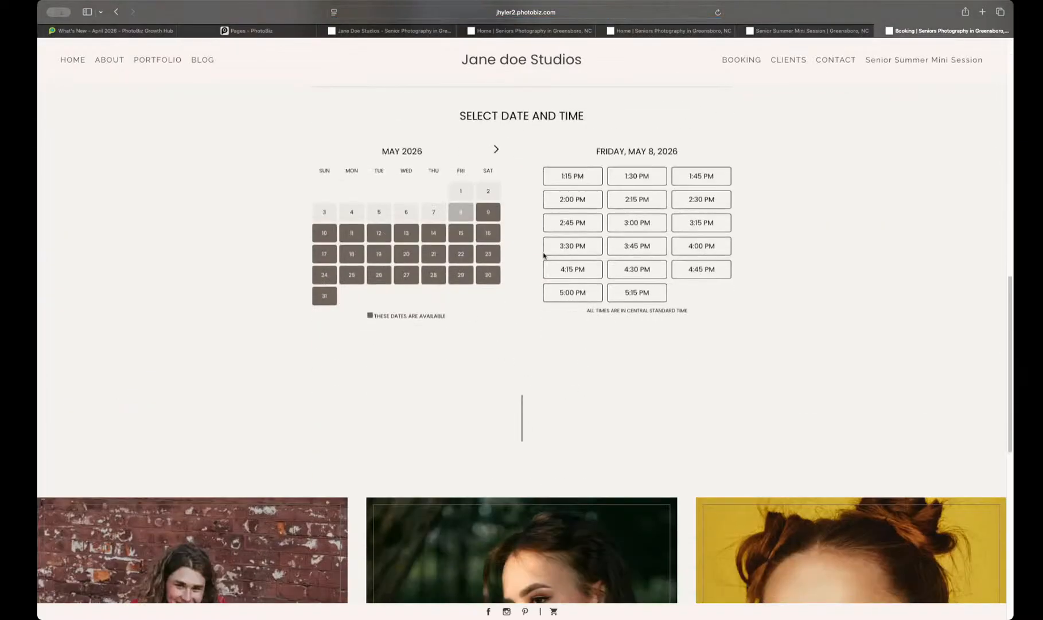
left_click(481, 217)
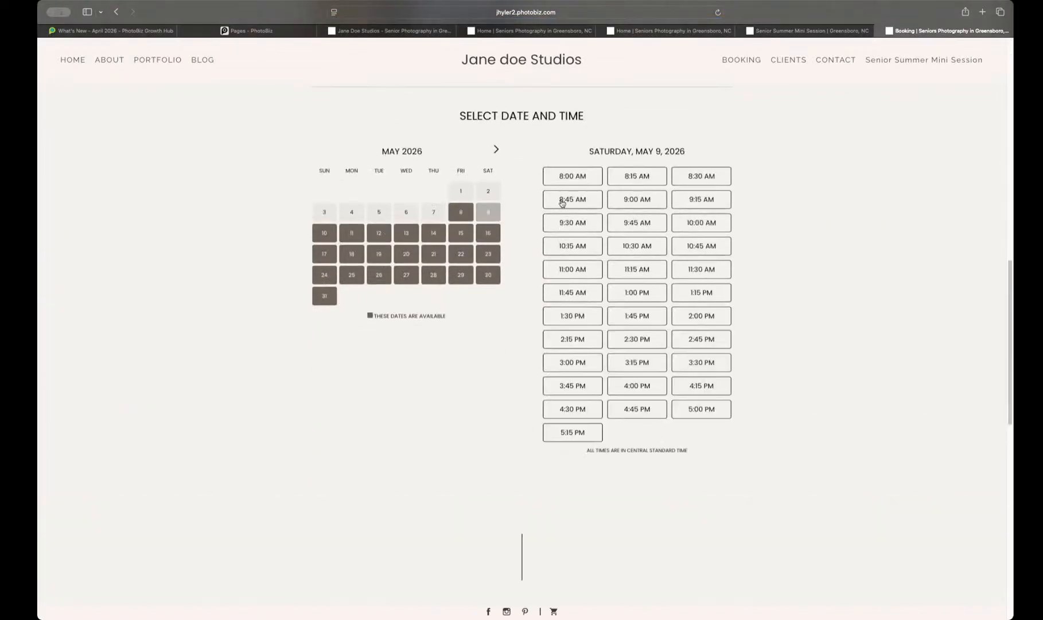
left_click(572, 177)
scroll(460, 500, "down", 3)
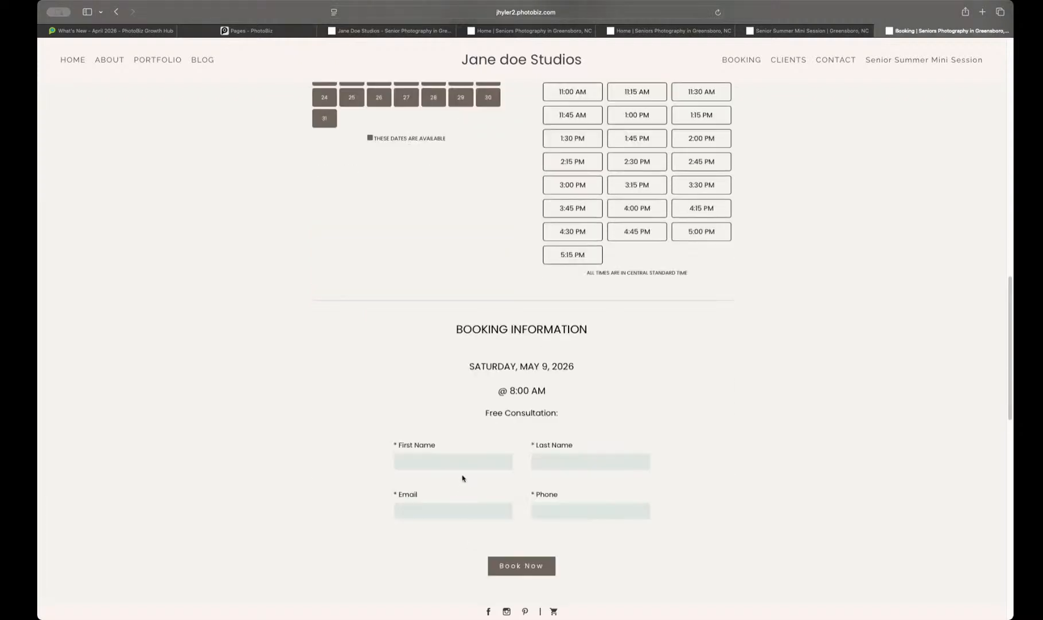
Step: Return to the page builder and delete the empty blog block from the Senior Summer Mini Session page
left_click(246, 31)
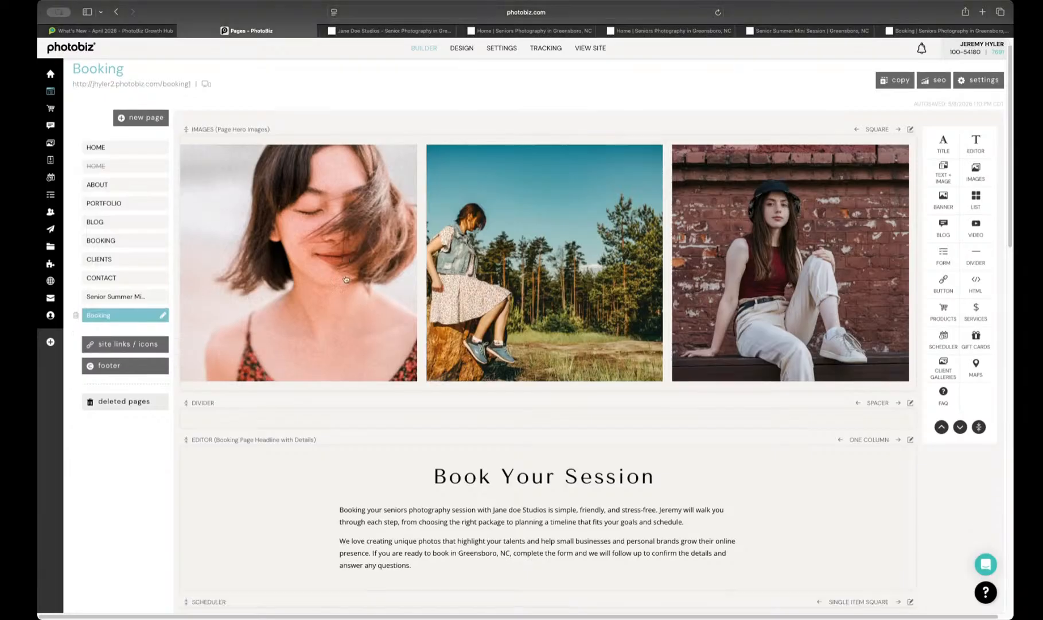
scroll(346, 280, "down", 5)
scroll(356, 284, "up", 10)
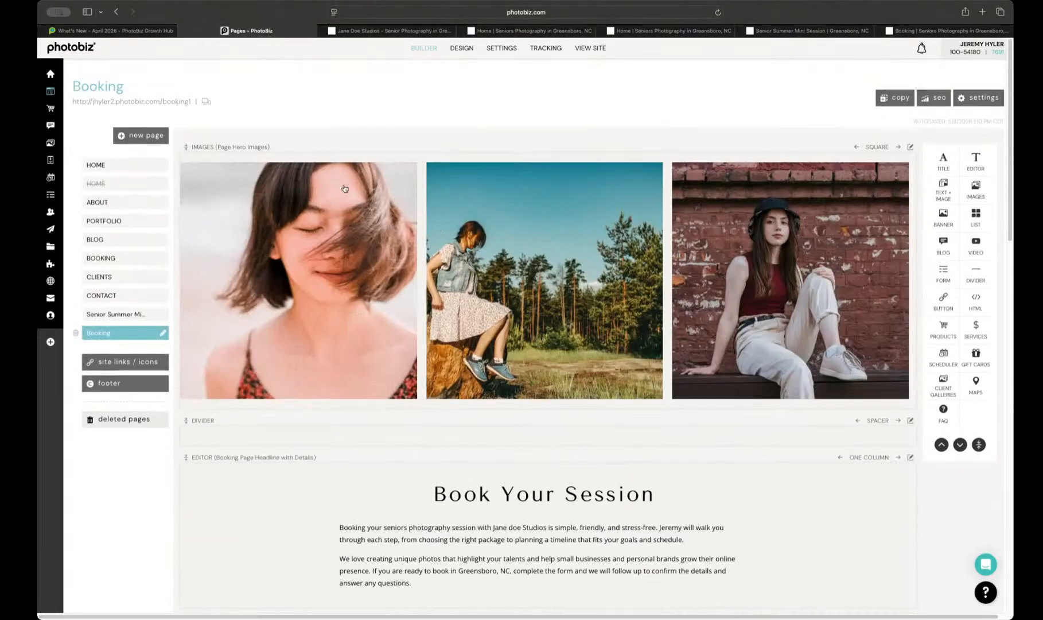
left_click(113, 316)
scroll(355, 286, "down", 5)
scroll(397, 302, "down", 10)
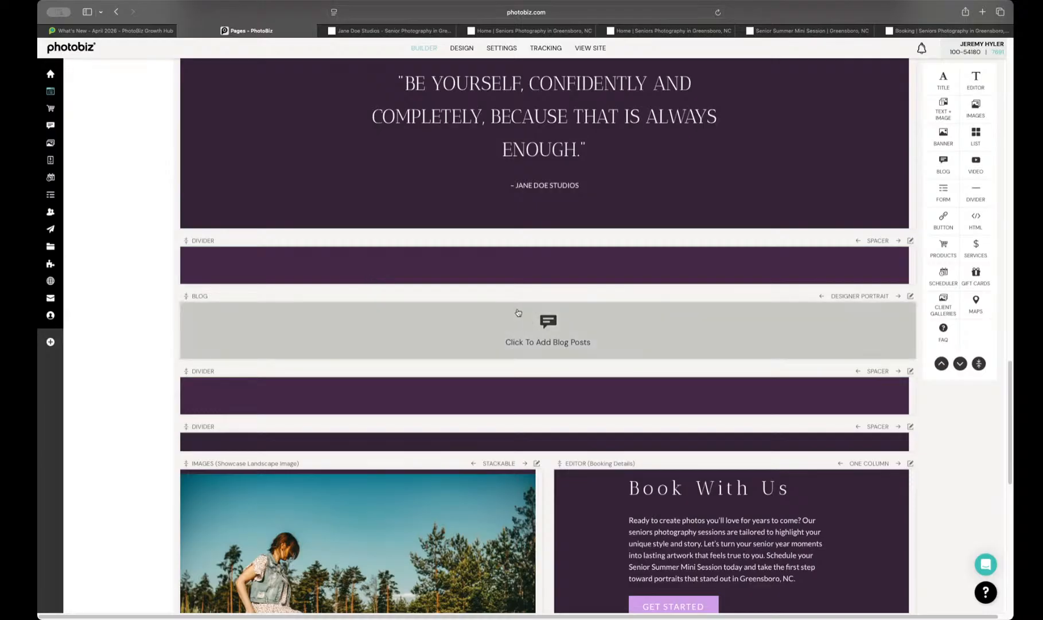
left_click(910, 296)
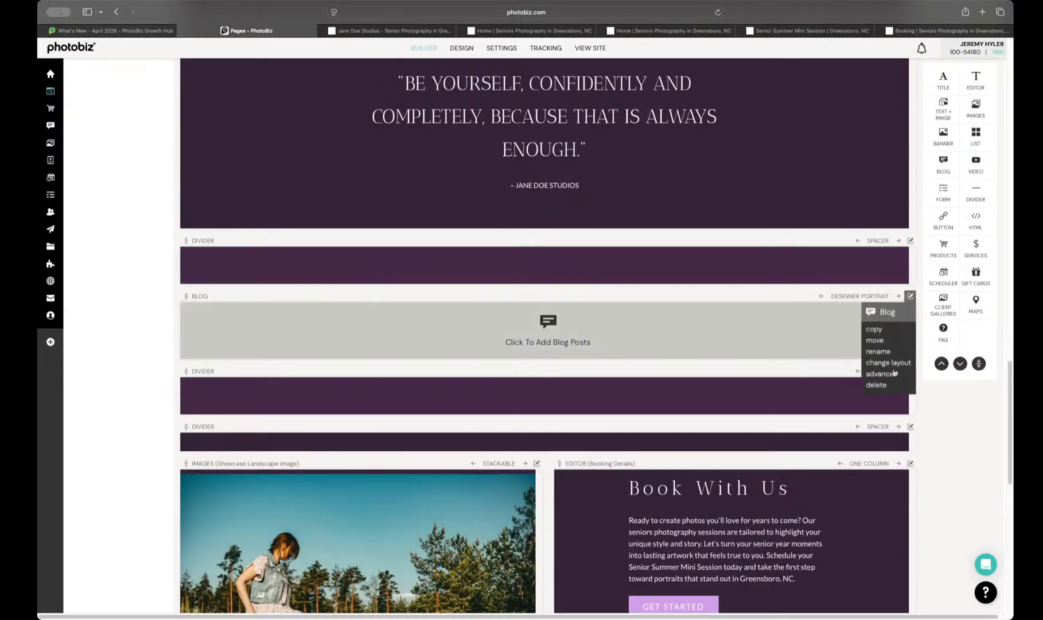
left_click(888, 385)
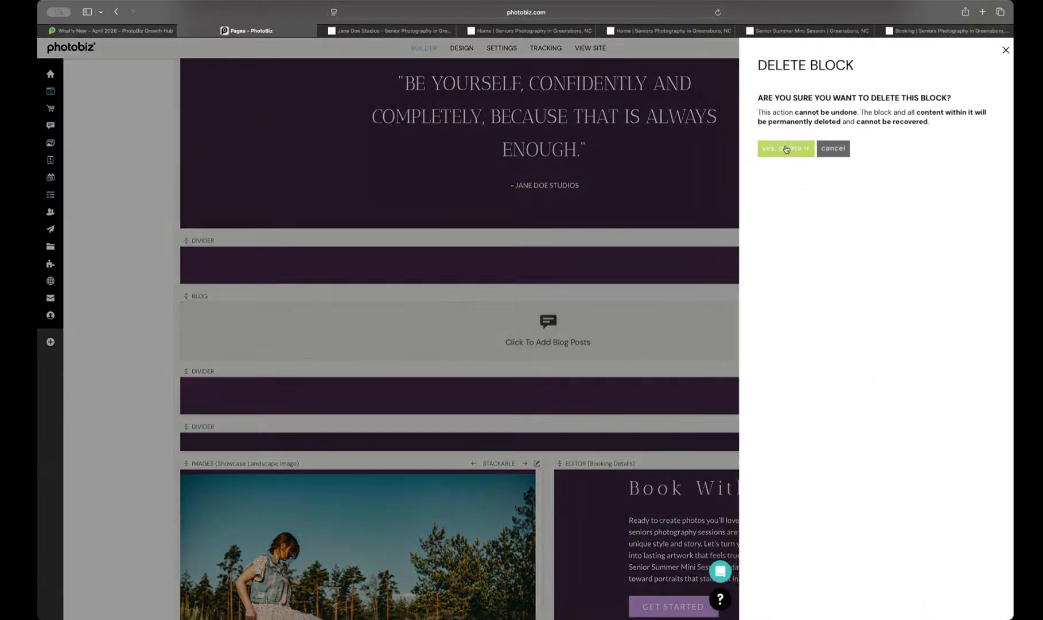
left_click(787, 153)
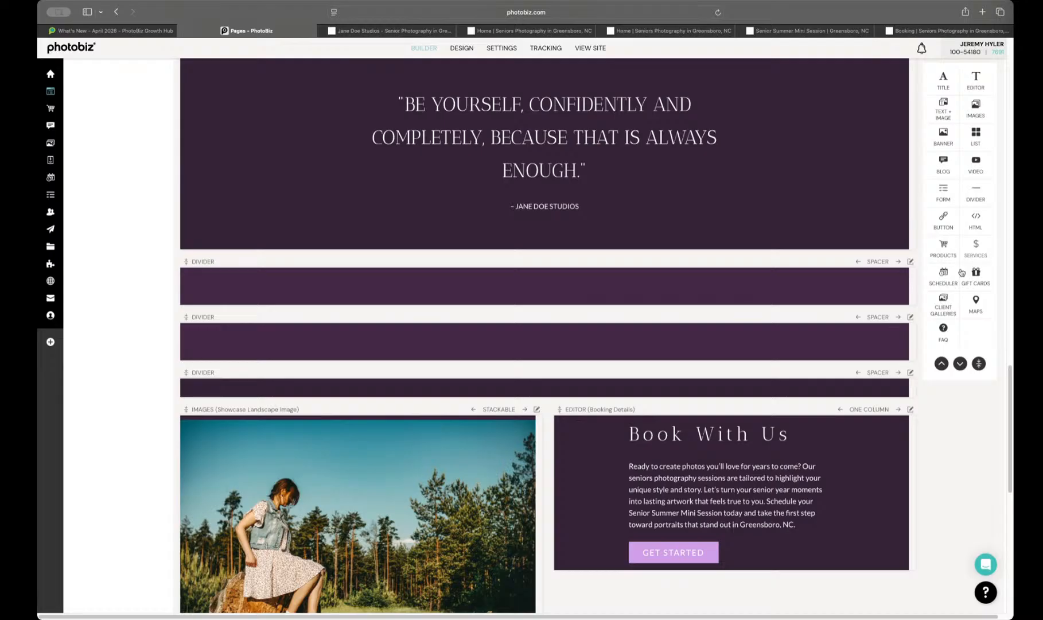
Step: Add a blank scheduler block between the spacers below the quote and give it the Single Item Square layout
left_click_drag(939, 278, 833, 312)
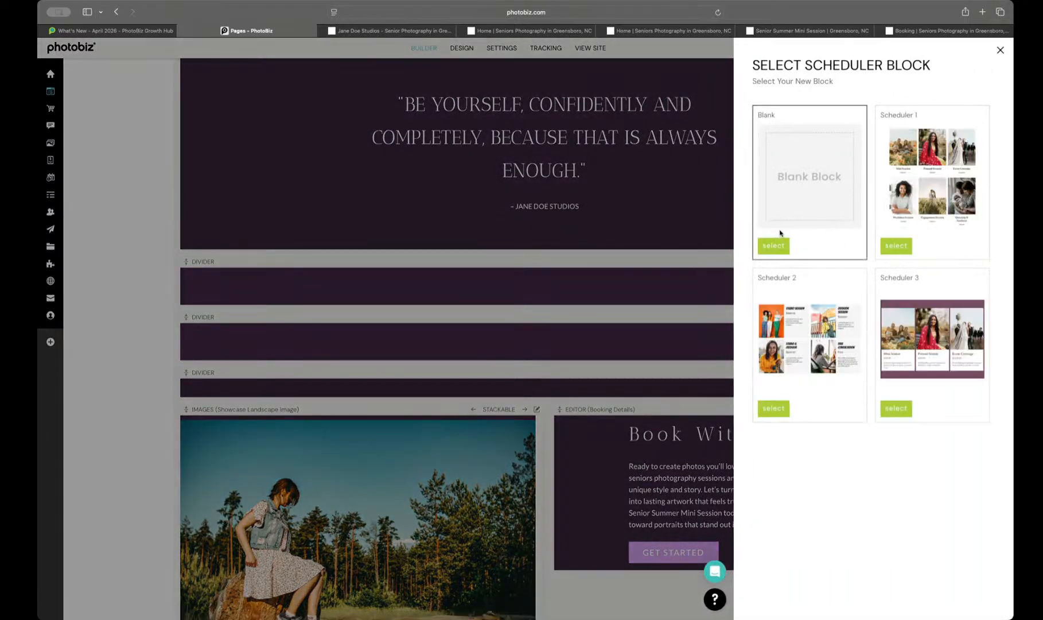
left_click(773, 246)
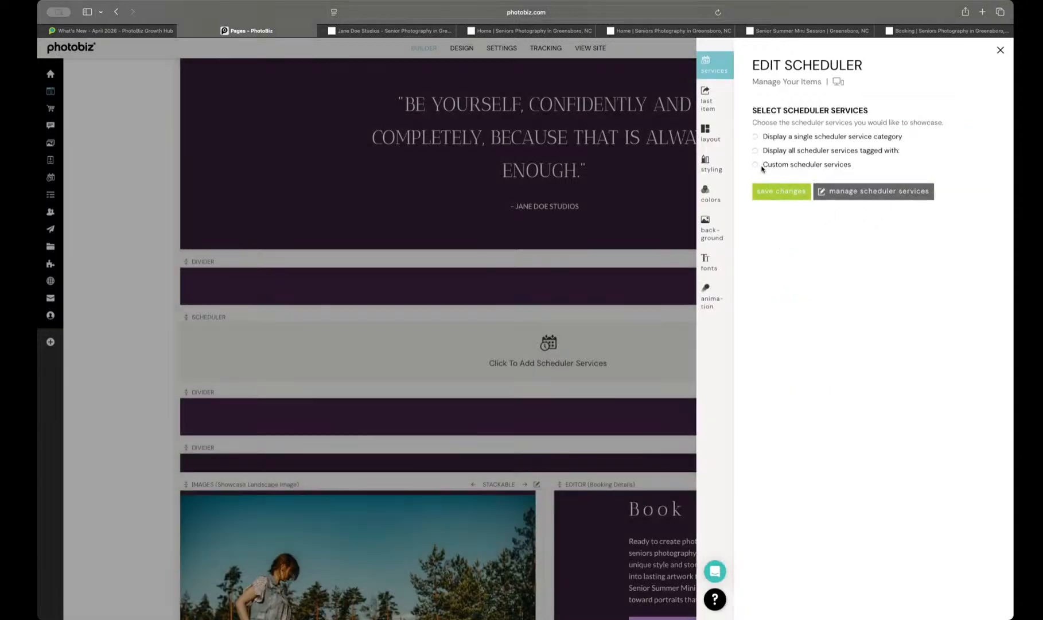
left_click(710, 133)
scroll(843, 381, "down", 10)
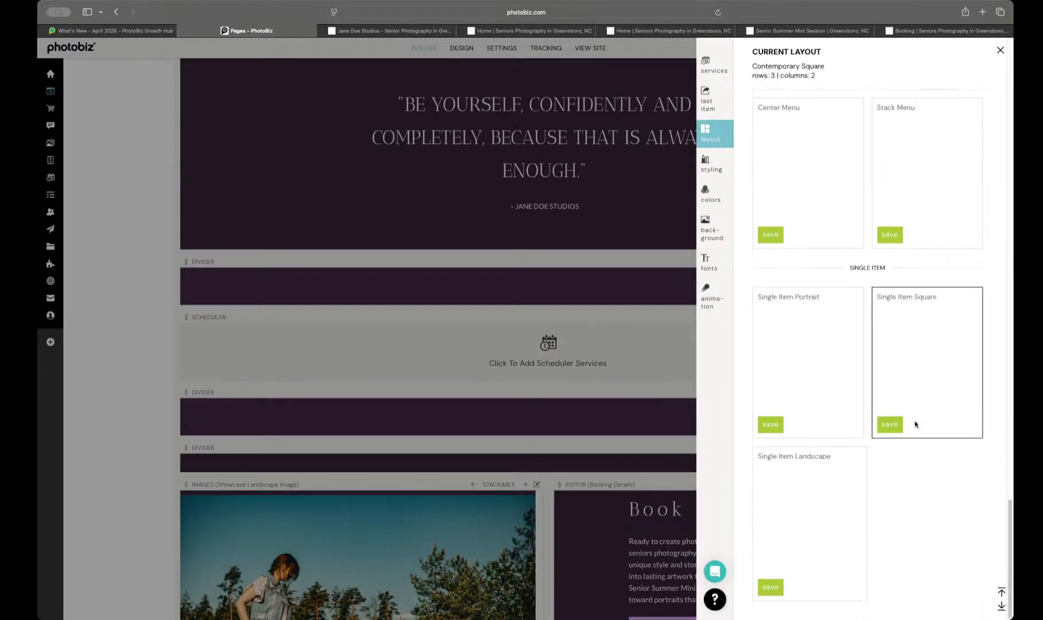
left_click(887, 425)
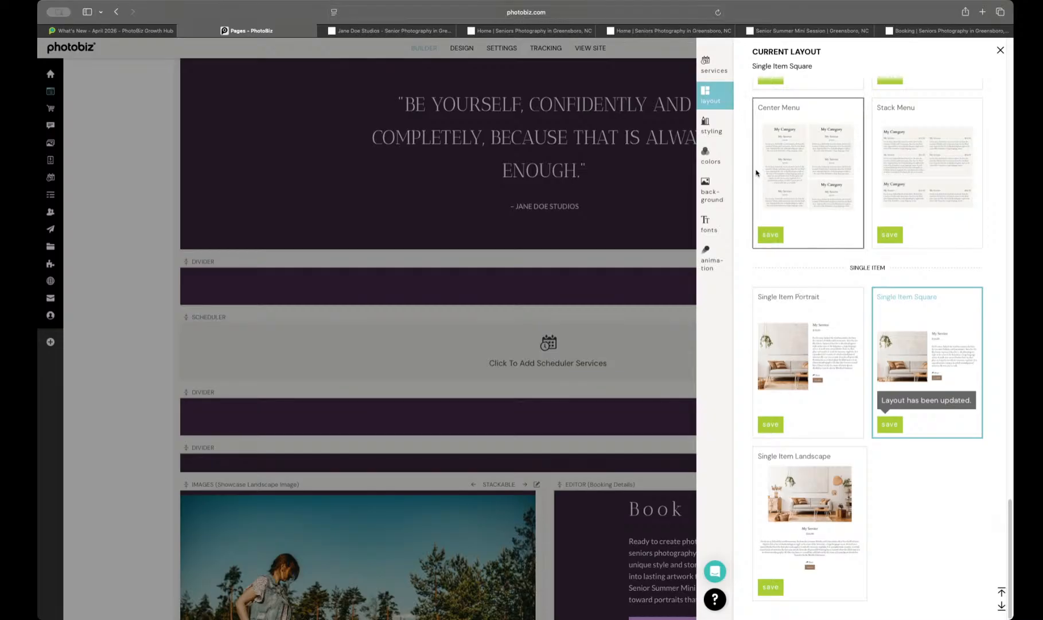
left_click(712, 127)
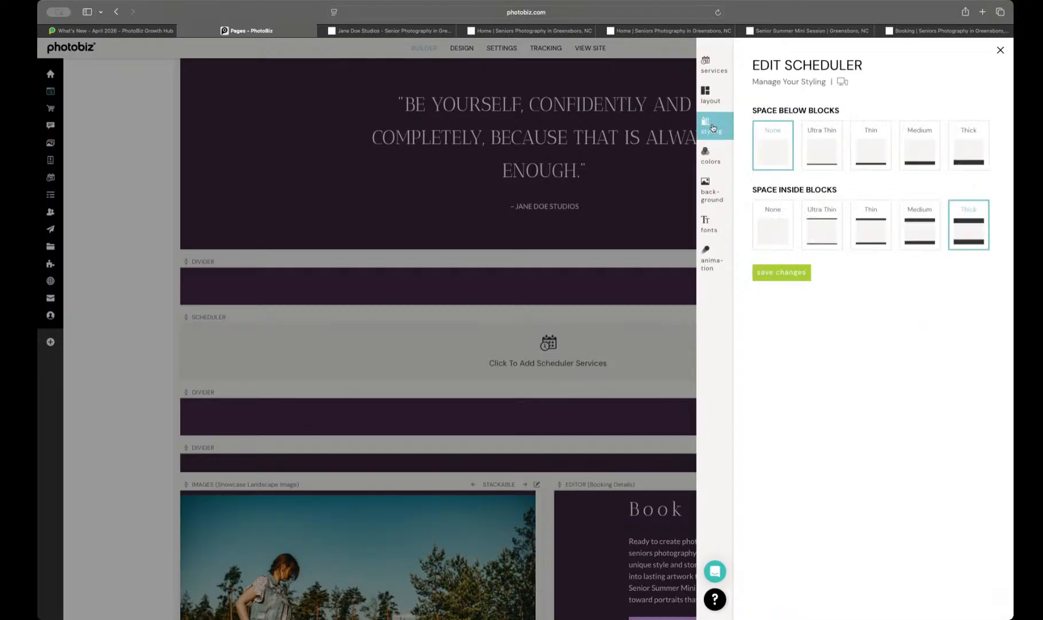
Step: Assign The Coastal Breeze Session from the Appointments category to the new scheduler block and save it
left_click(713, 66)
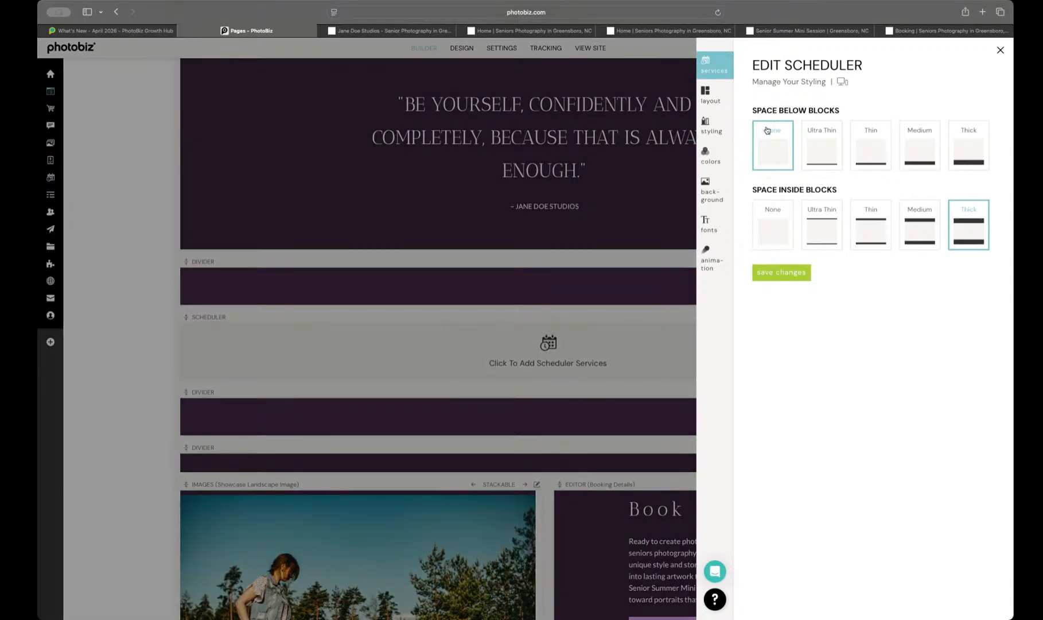
left_click(791, 130)
left_click(789, 138)
left_click(893, 129)
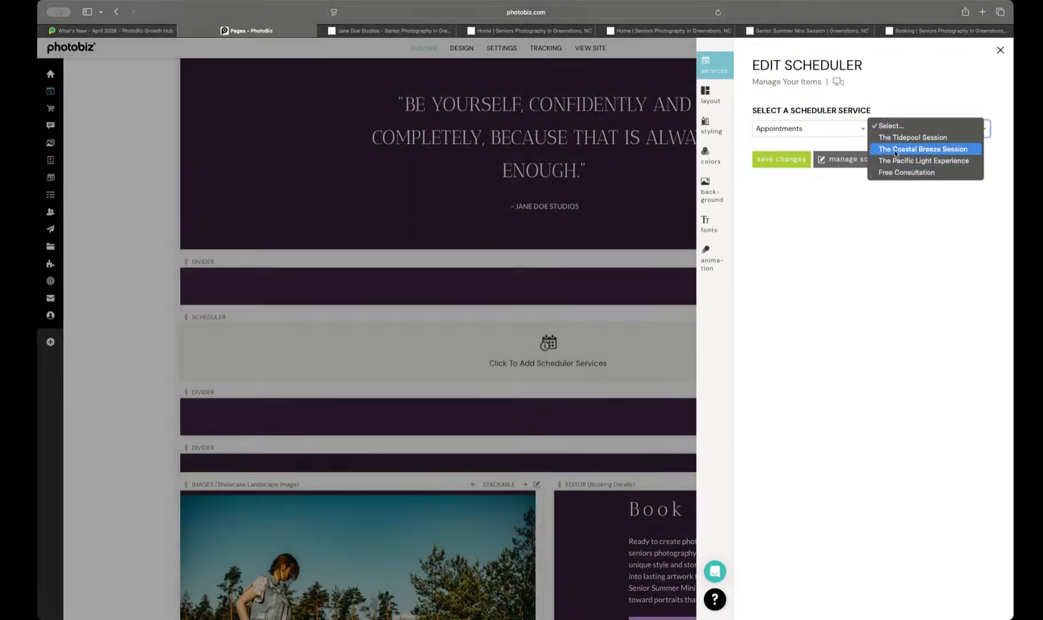
left_click(895, 150)
left_click(802, 160)
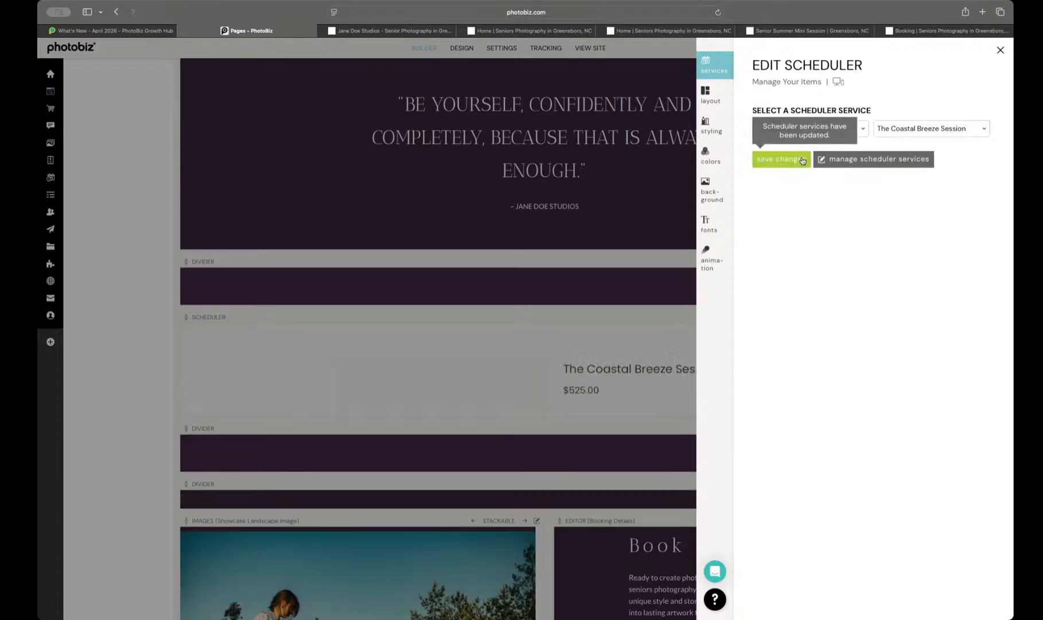
left_click(529, 376)
scroll(580, 359, "down", 2)
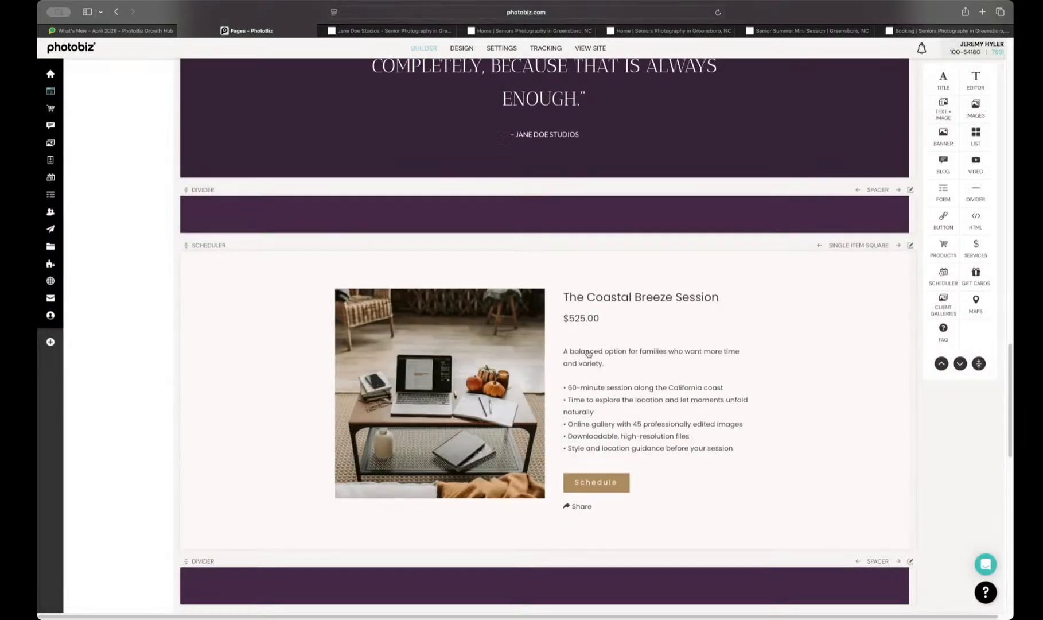
left_click(827, 339)
left_click(710, 159)
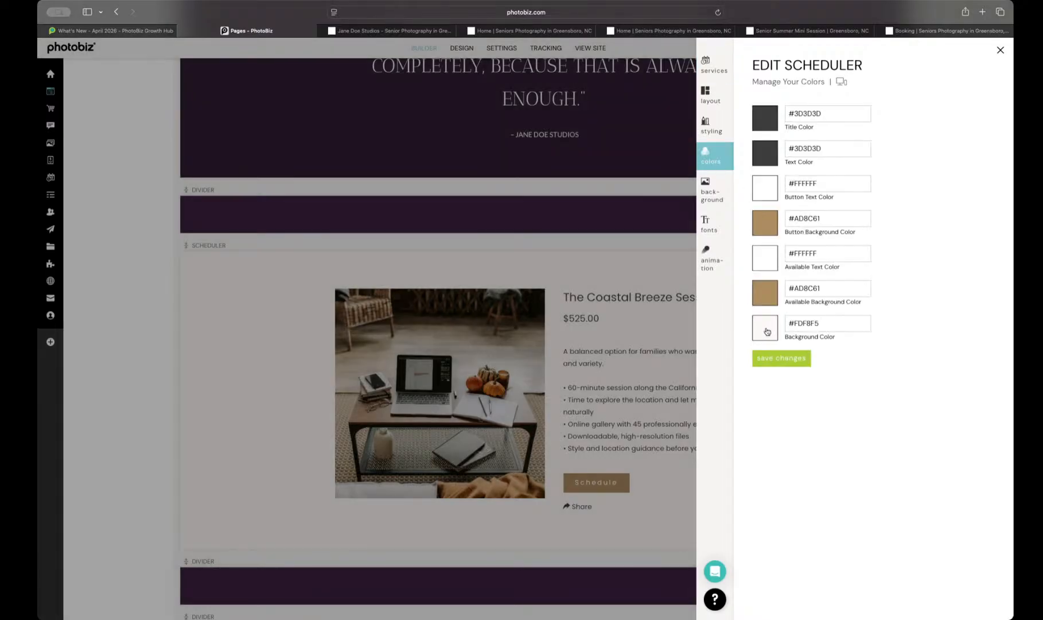
left_click(770, 333)
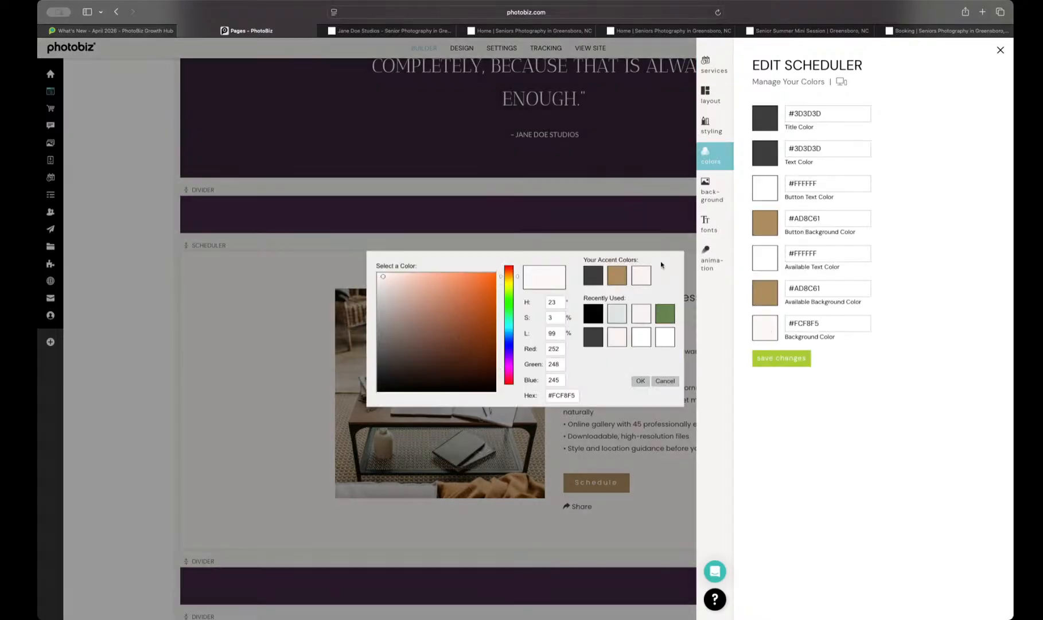
left_click(665, 378)
left_click(641, 319)
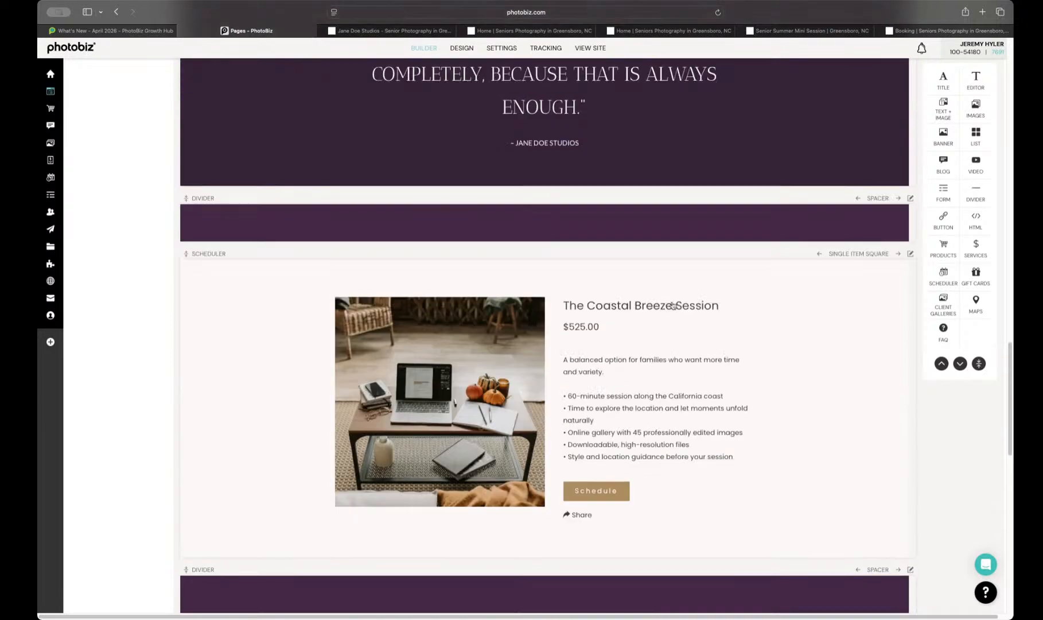
scroll(648, 330, "down", 2)
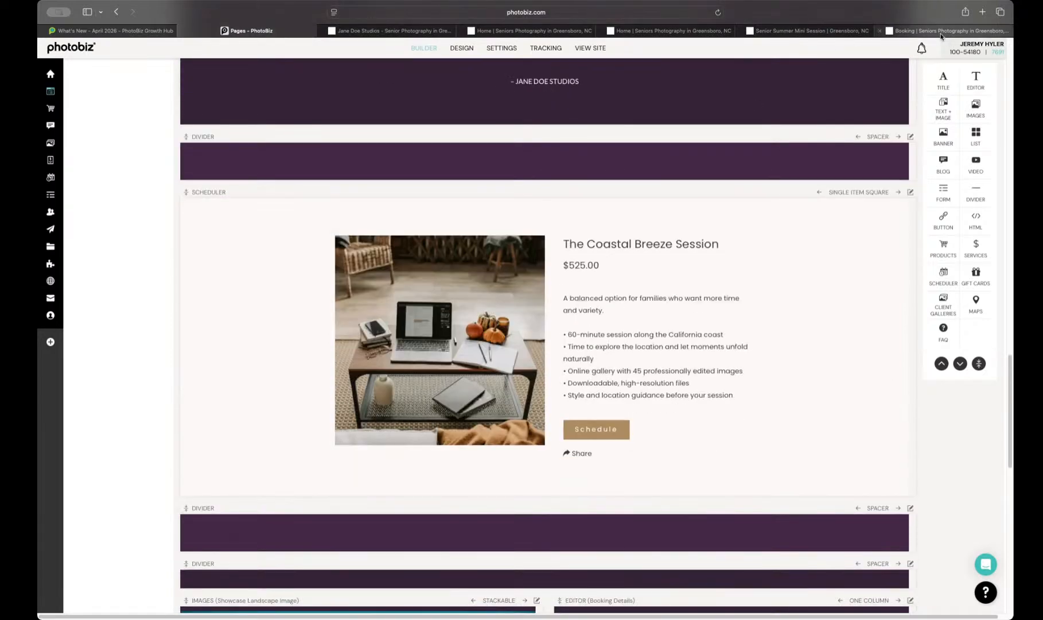
Step: Preview the live Senior Summer Mini Session page and try The Coastal Breeze Session scheduler with May 14, 2026 at 11:00 AM
left_click(798, 30)
scroll(715, 252, "down", 20)
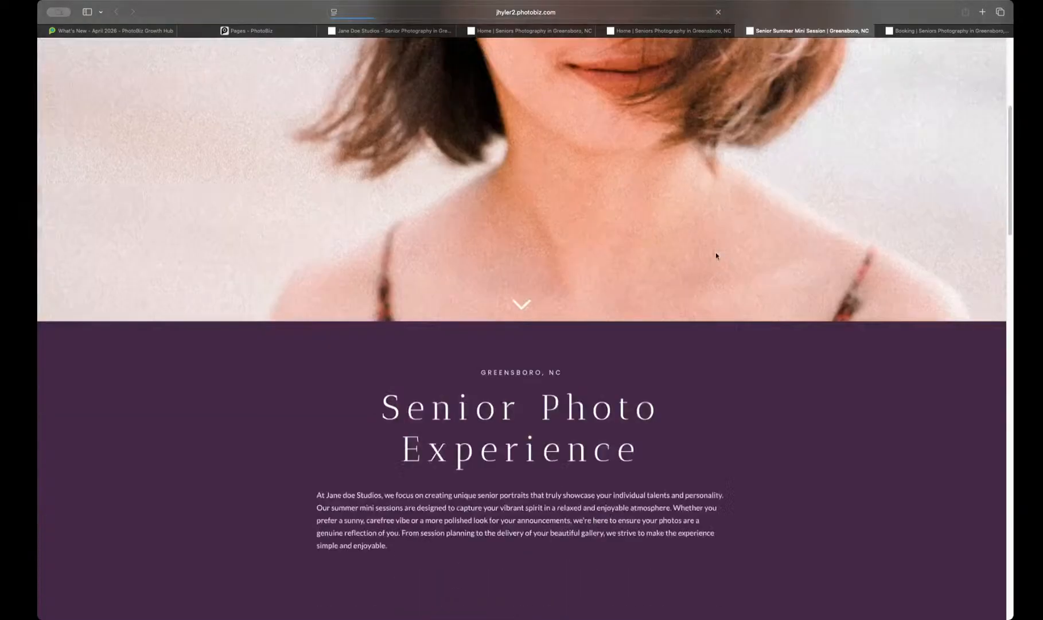
scroll(715, 255, "down", 2)
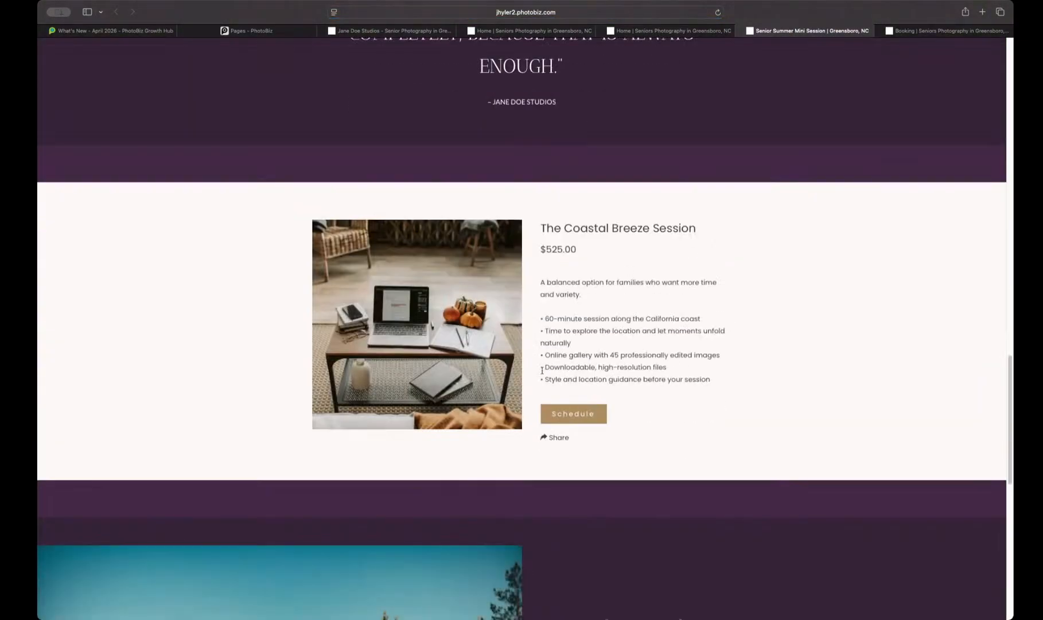
left_click(594, 415)
left_click(436, 187)
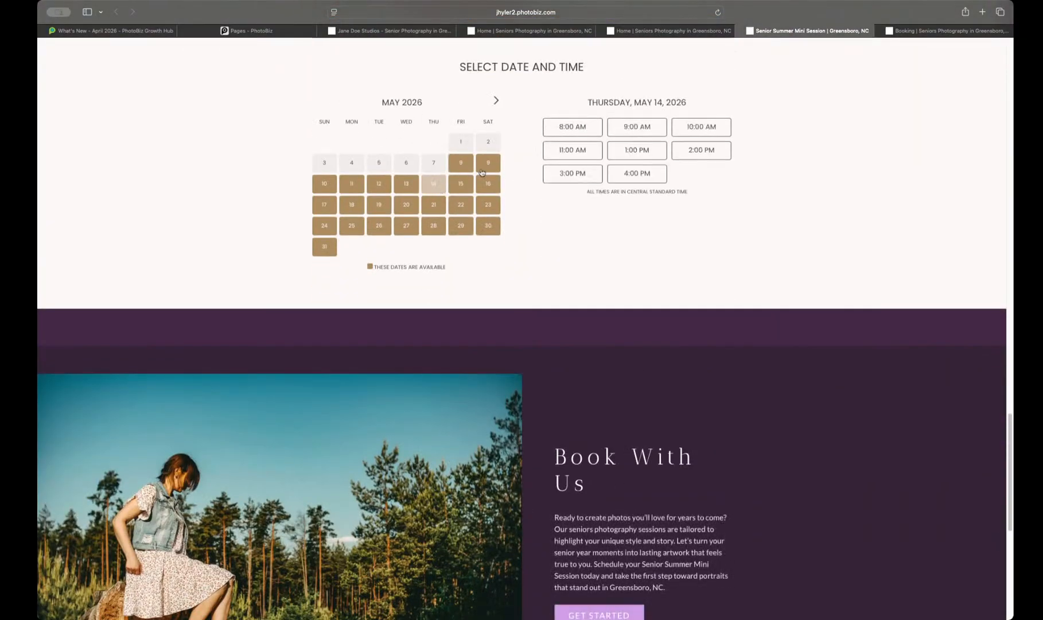
left_click(583, 152)
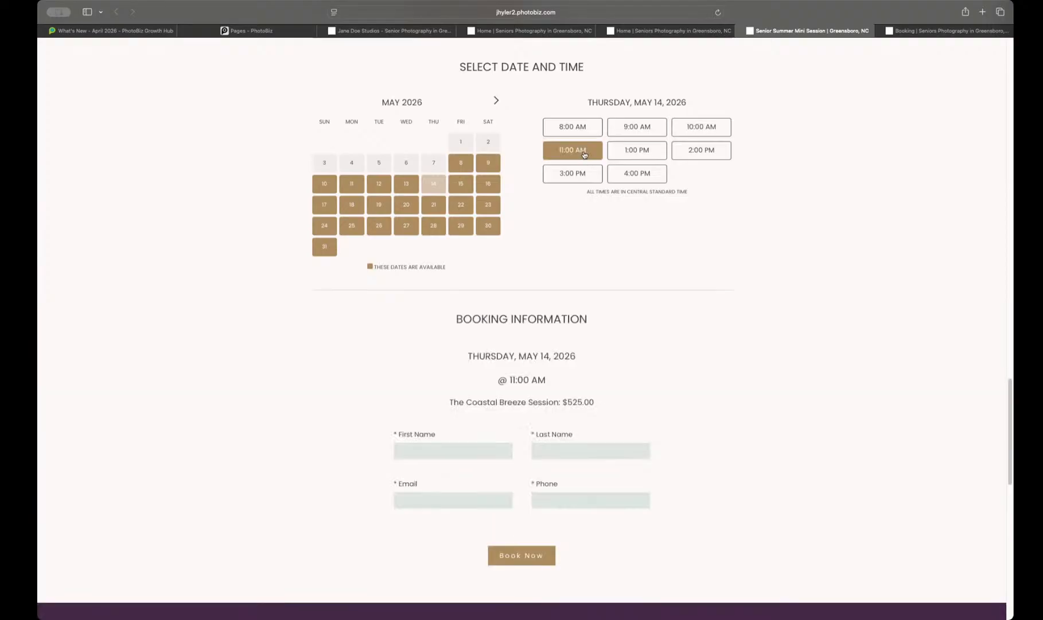
Step: Review the live landing page from its hero banner and introduction text through the quote and scheduler section
scroll(564, 202, "up", 10)
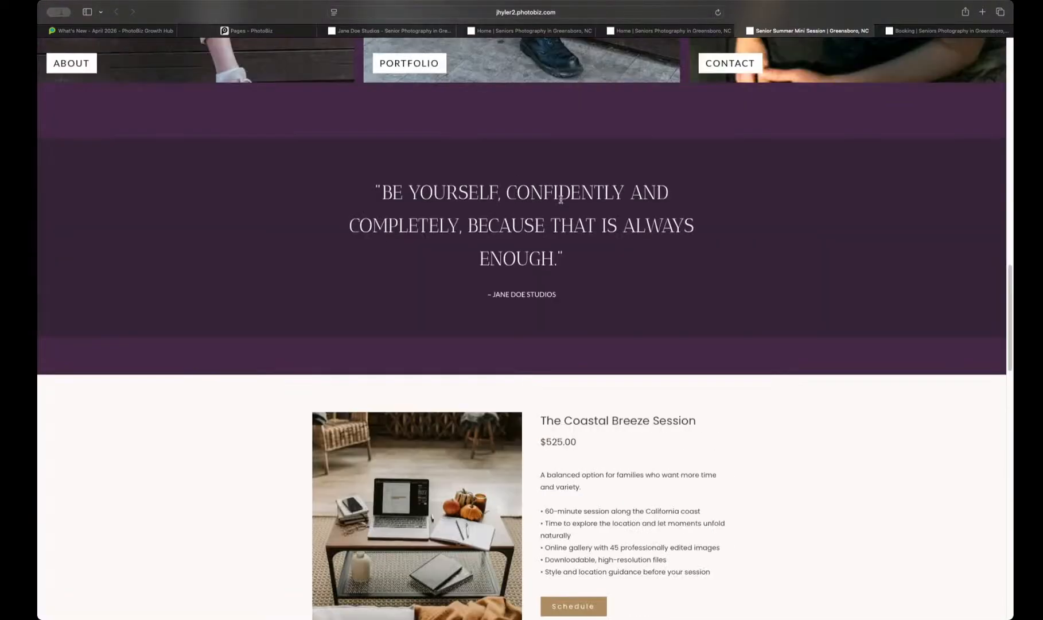
scroll(561, 202, "up", 10)
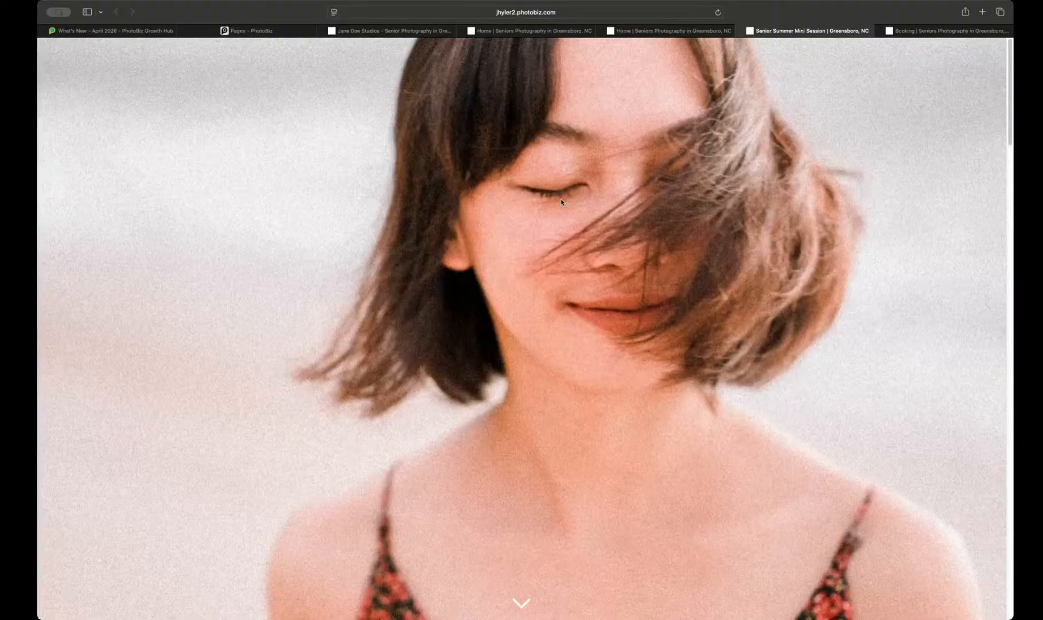
scroll(561, 201, "down", 15)
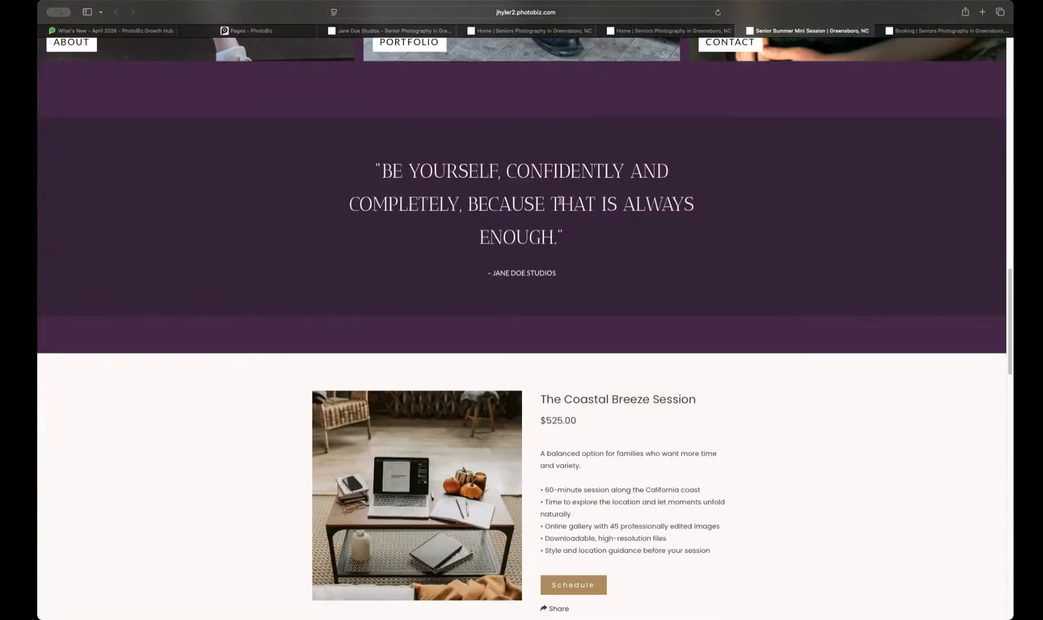
scroll(561, 201, "down", 5)
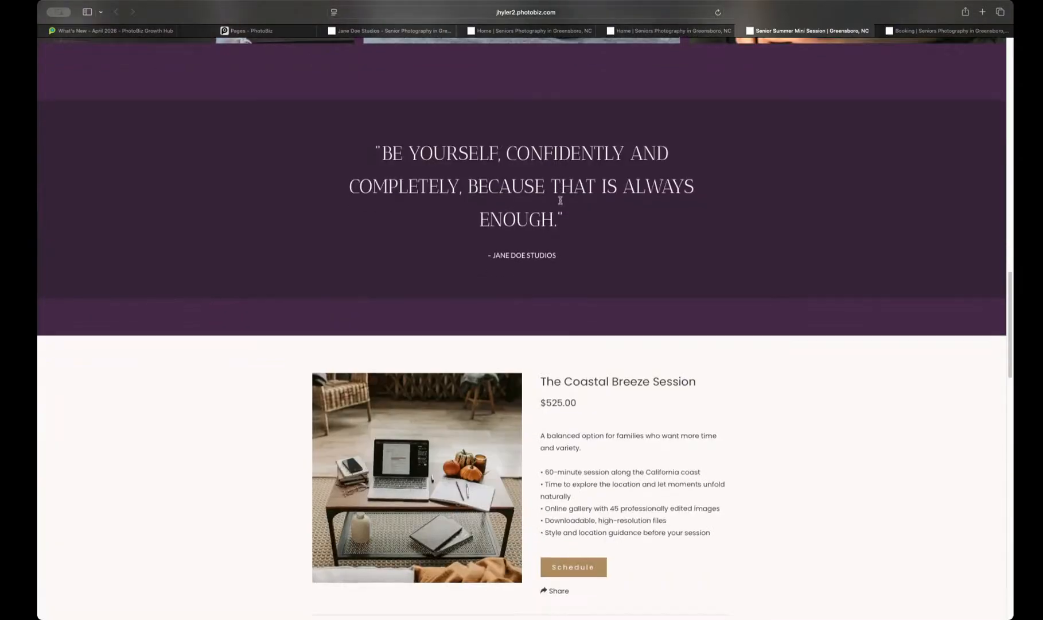
scroll(561, 202, "down", 2)
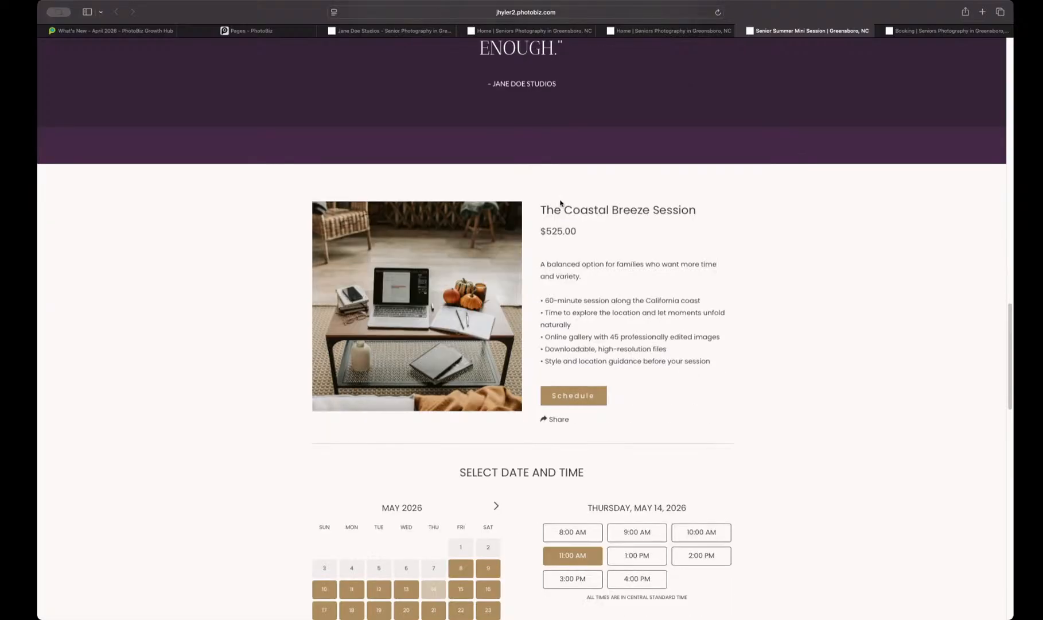
scroll(560, 202, "up", 20)
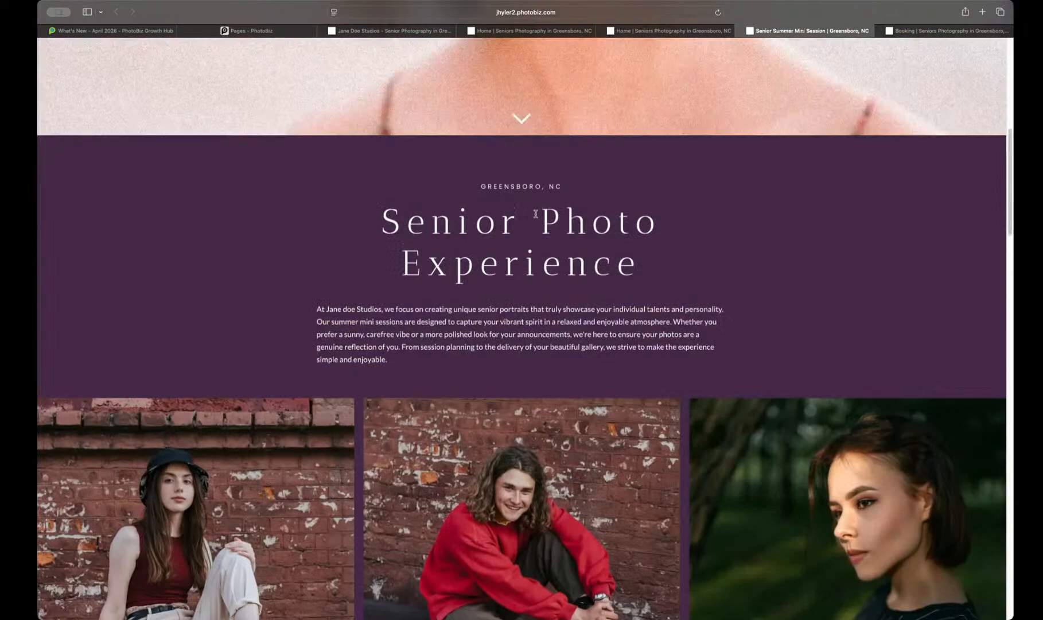
scroll(535, 213, "down", 2)
scroll(536, 214, "down", 1)
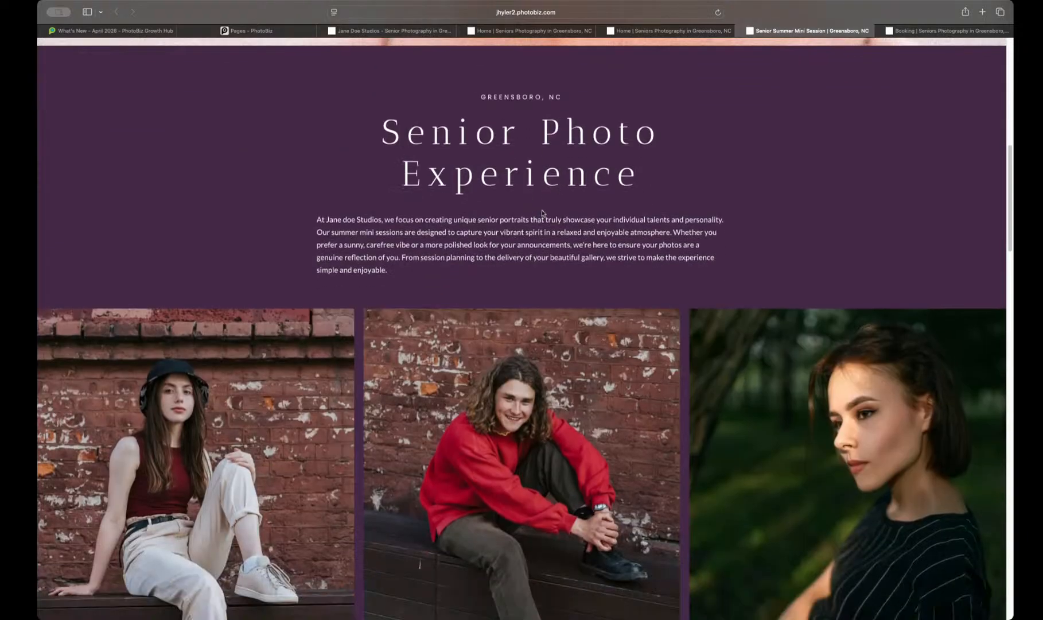
Step: Return to the page builder and look through the blocks of the Senior Summer Mini Session page
left_click(248, 30)
scroll(379, 221, "down", 15)
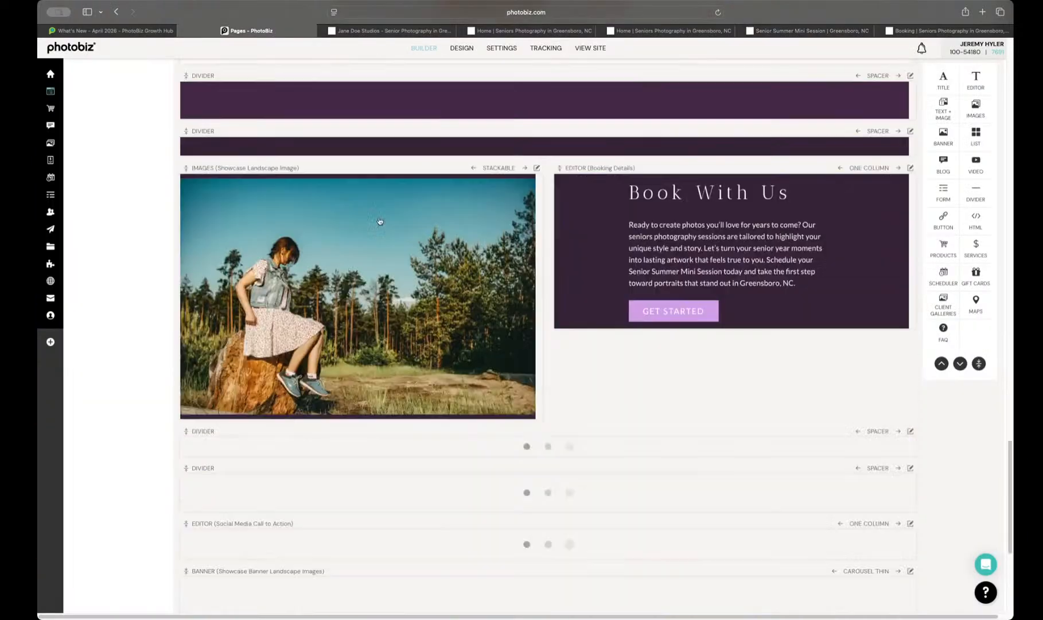
scroll(379, 221, "down", 1)
scroll(378, 221, "up", 15)
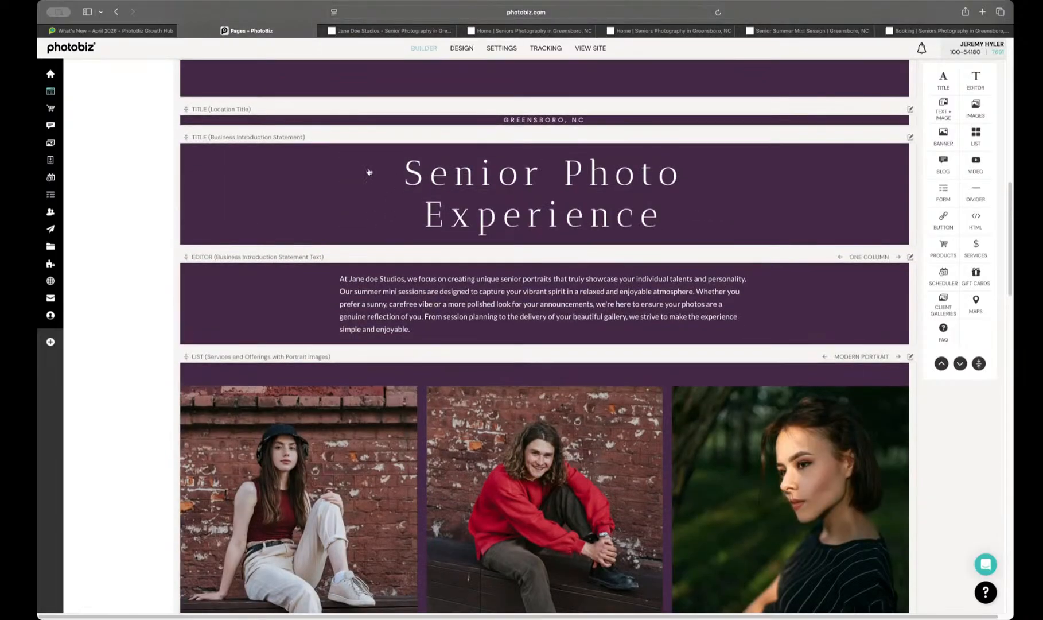
scroll(500, 309, "up", 5)
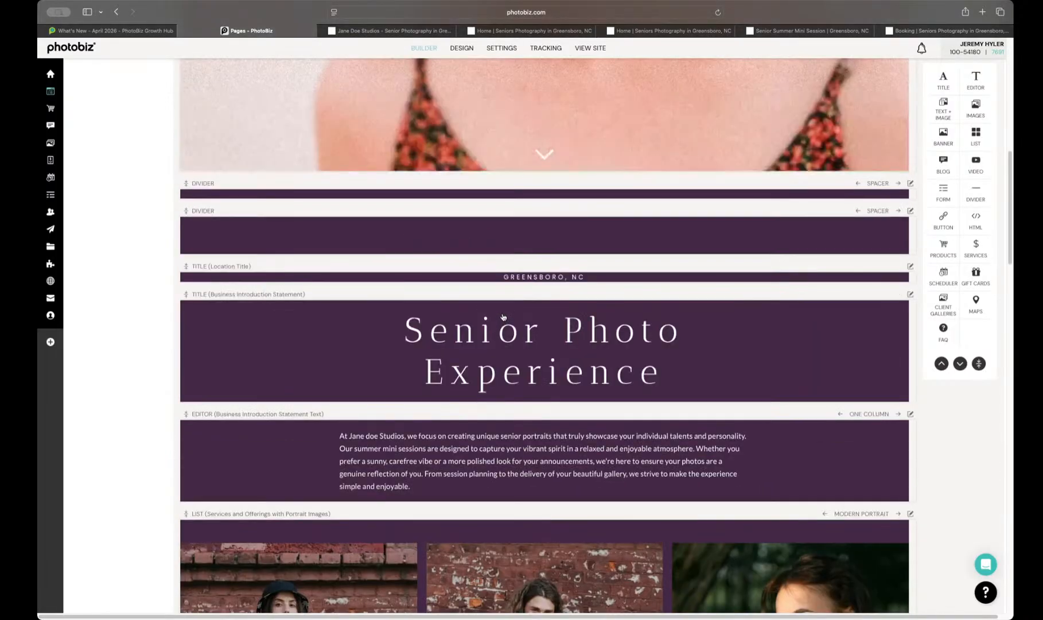
scroll(502, 317, "up", 15)
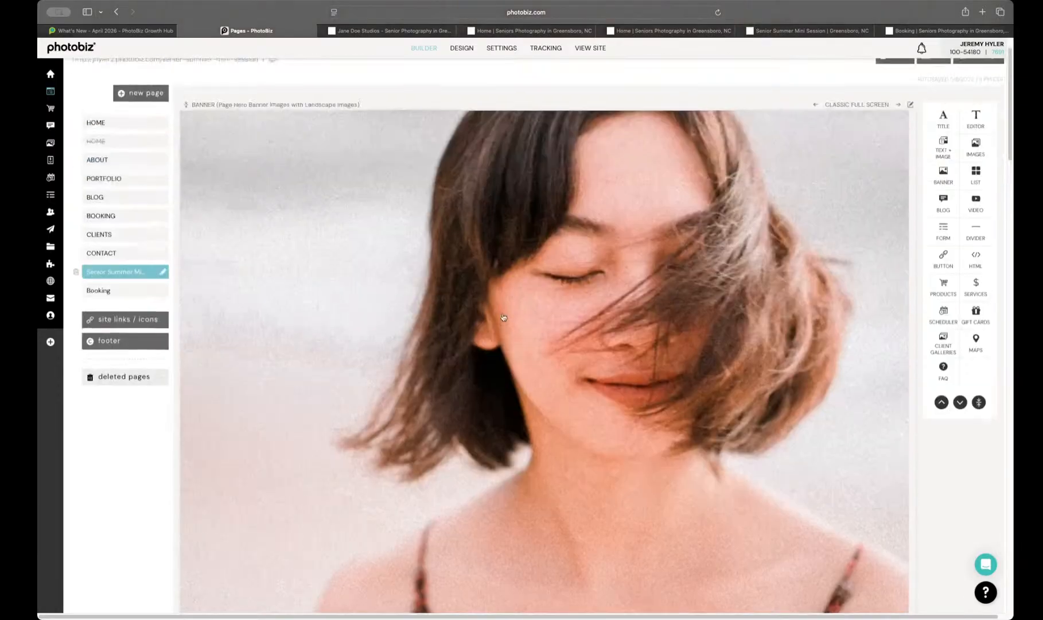
scroll(502, 316, "up", 2)
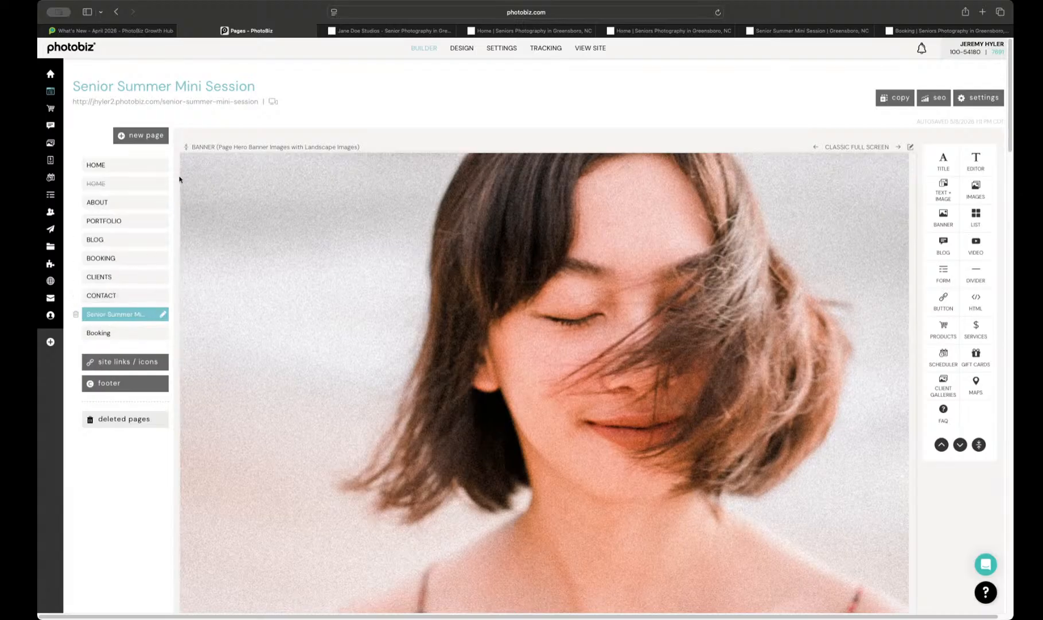
Step: Check the SEO metadata of the Senior Summer Mini Session page and close its settings
scroll(395, 351, "down", 6)
scroll(395, 351, "up", 6)
left_click(935, 98)
left_click(631, 108)
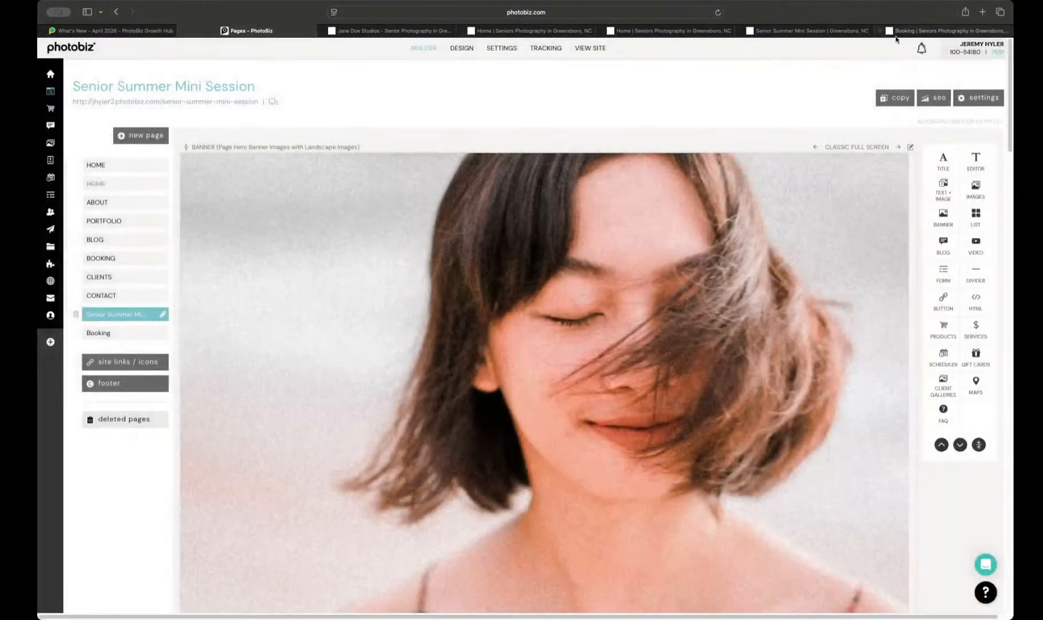
Step: Switch to the Booking page and examine its SEO meta title, description and keywords
left_click(134, 331)
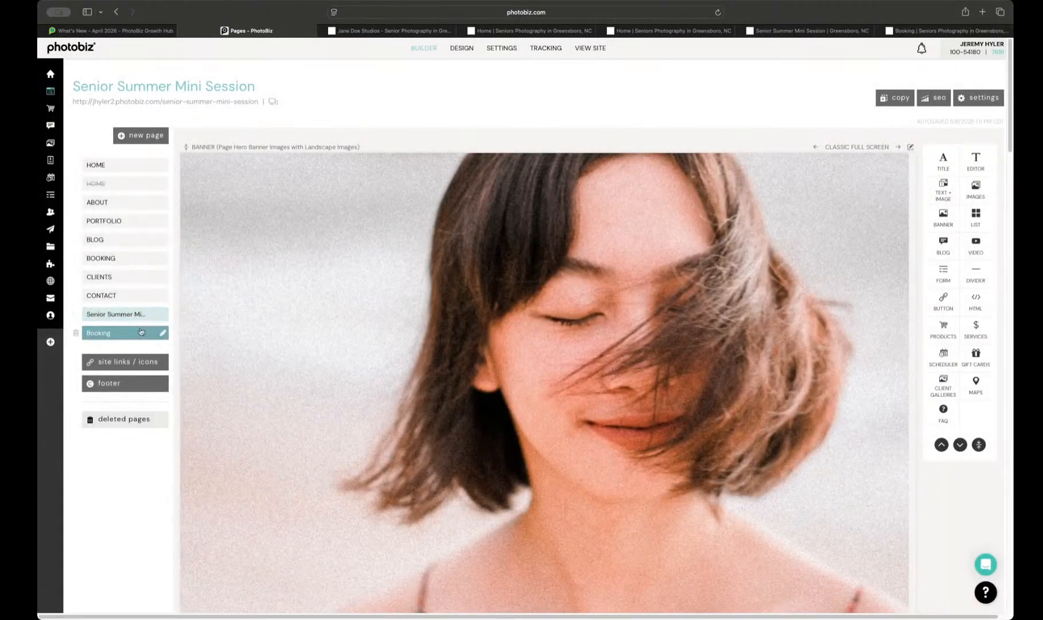
left_click(934, 98)
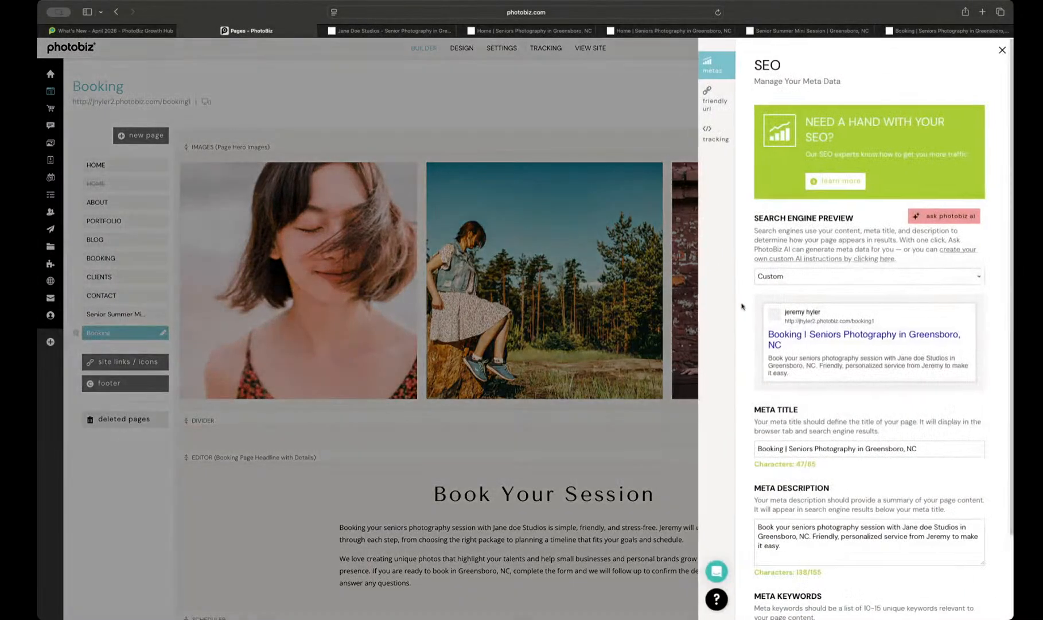
scroll(792, 415, "down", 1)
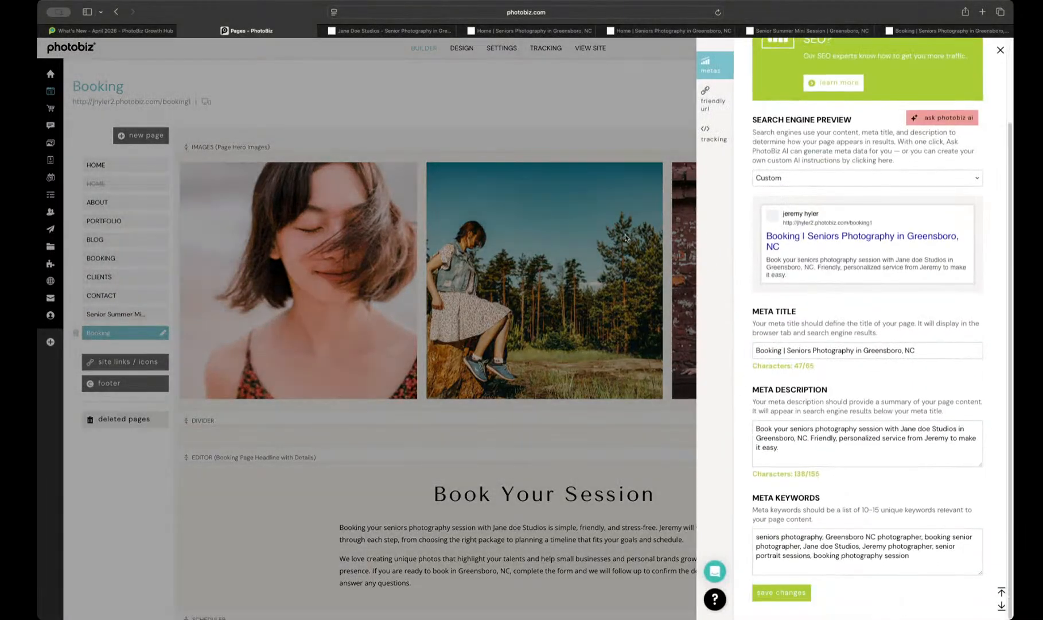
left_click(627, 237)
Step: Inspect the alt text of the second hero image on the Booking page and look through the page's remaining blocks
left_click(627, 237)
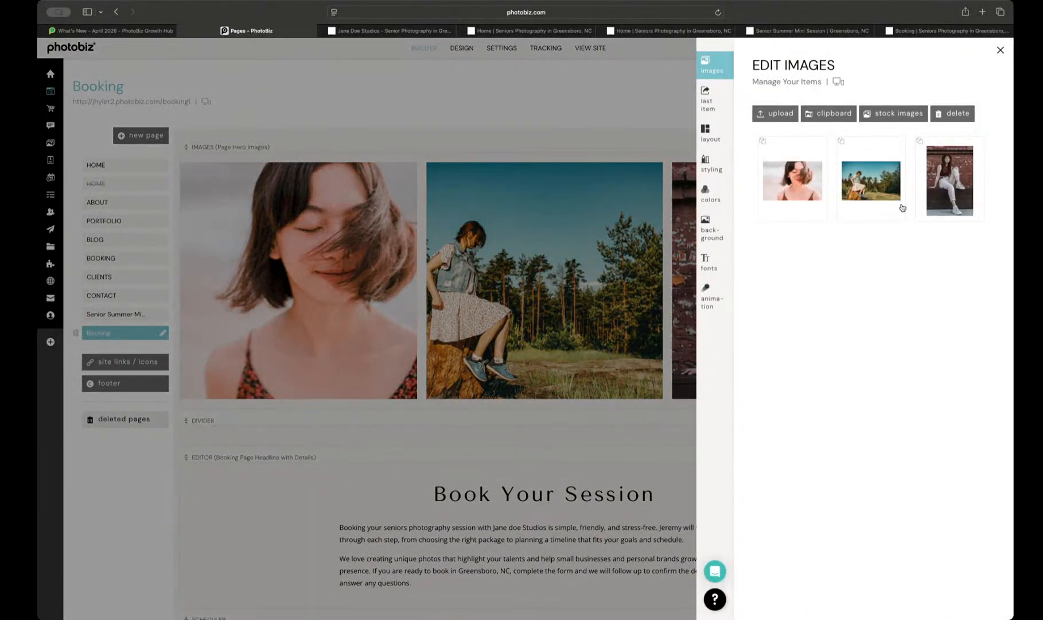
left_click(903, 208)
scroll(899, 253, "down", 3)
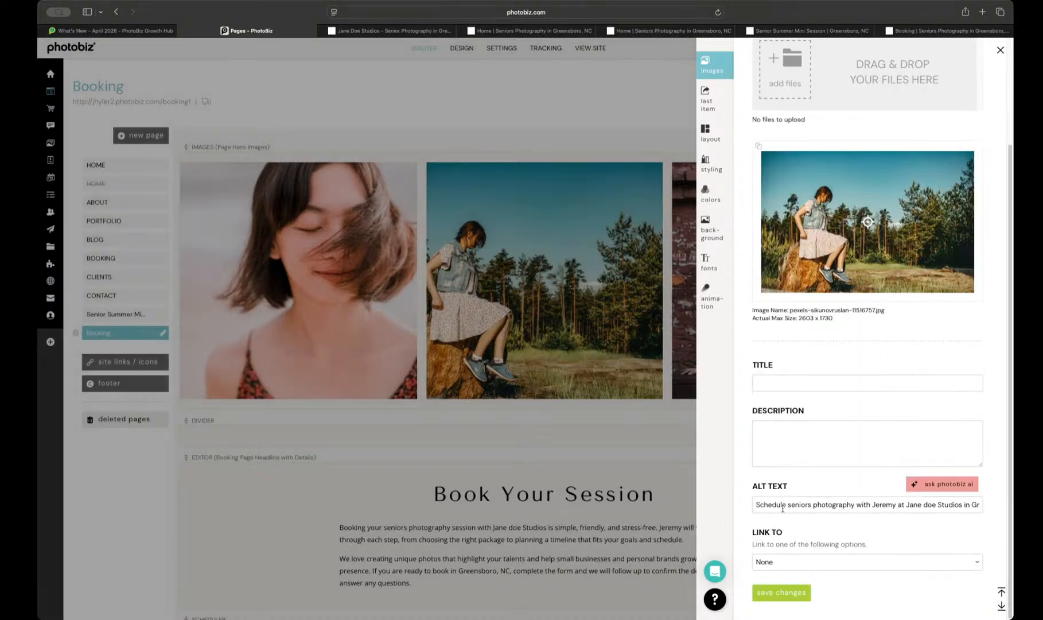
left_click_drag(769, 504, 991, 506)
left_click(537, 331)
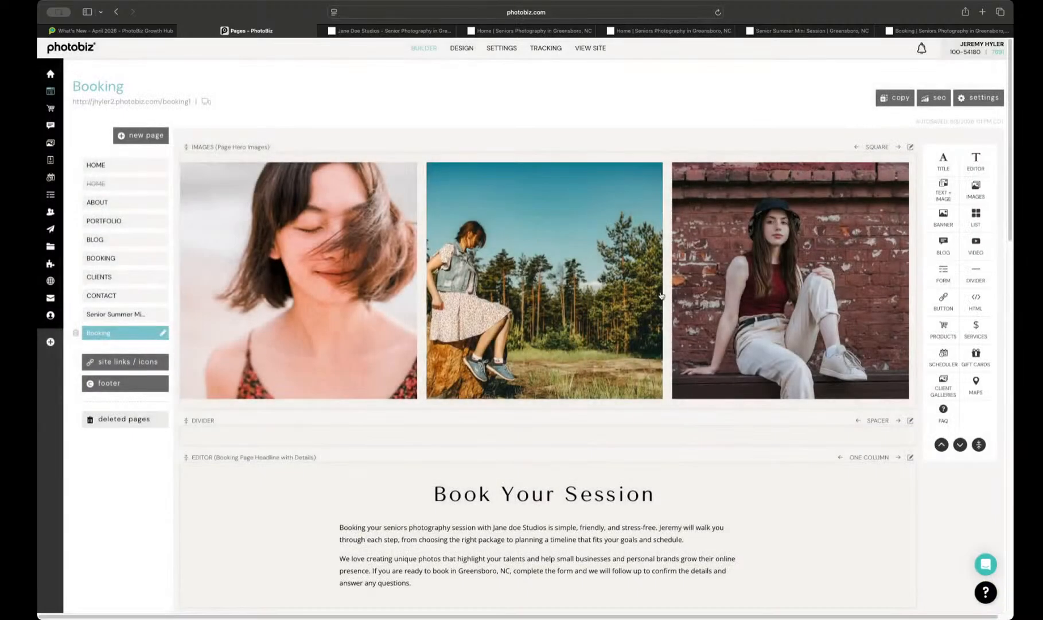
scroll(661, 295, "down", 15)
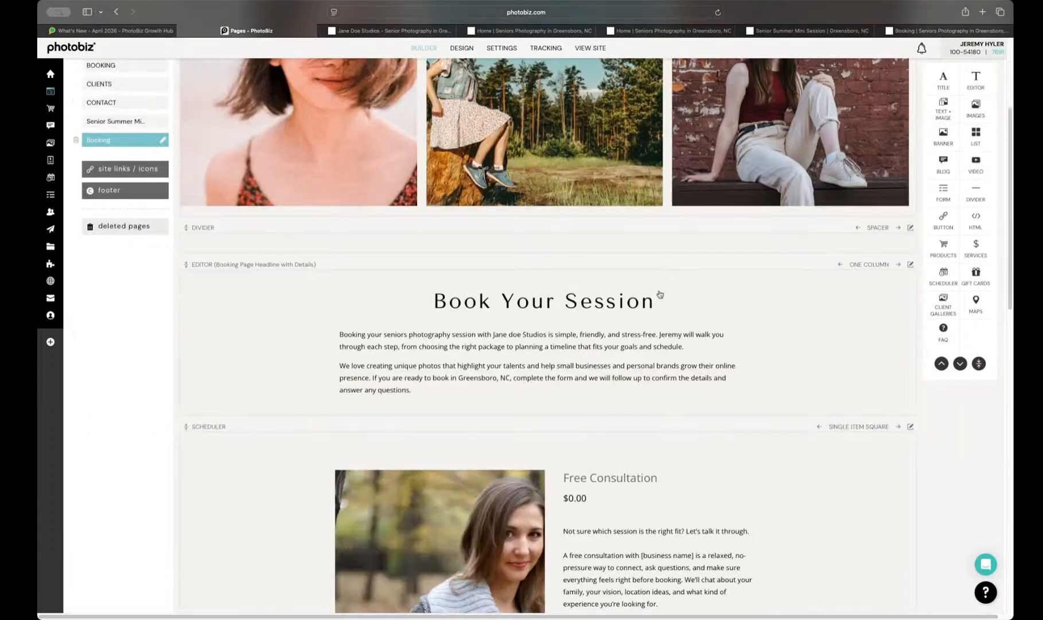
scroll(659, 293, "down", 5)
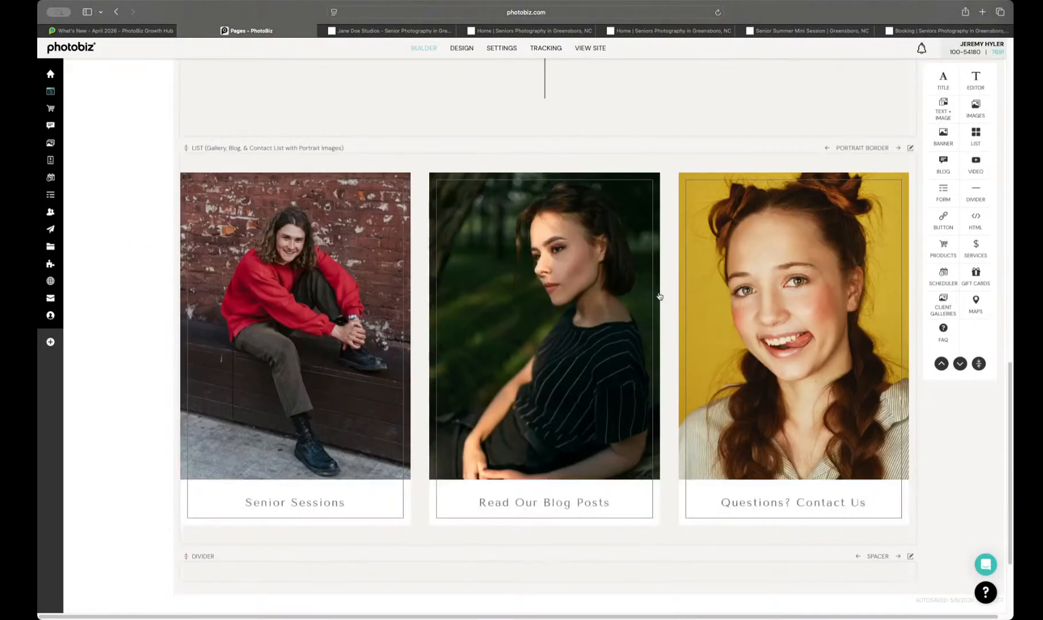
scroll(660, 296, "up", 15)
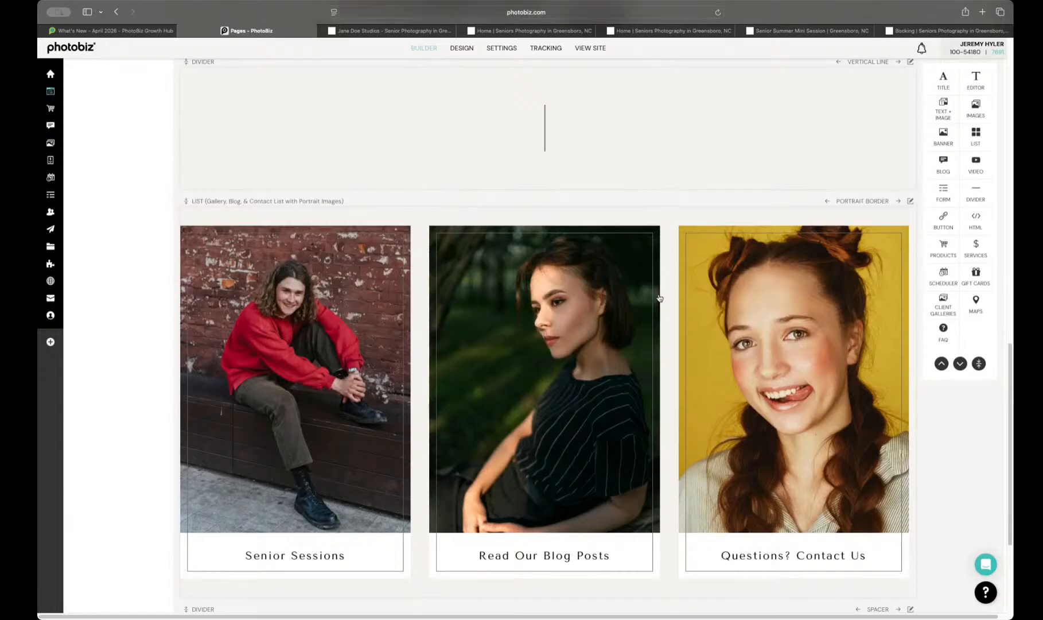
scroll(659, 296, "up", 3)
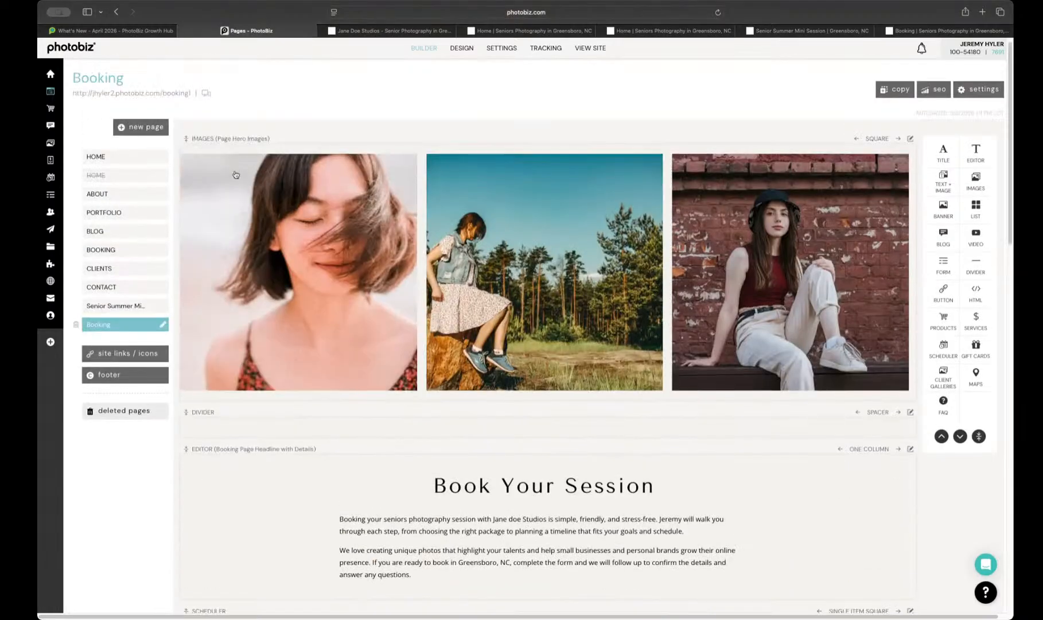
Step: Open the active Home page in the builder and review all its blocks, from the hero banner to the Instagram link
left_click(129, 161)
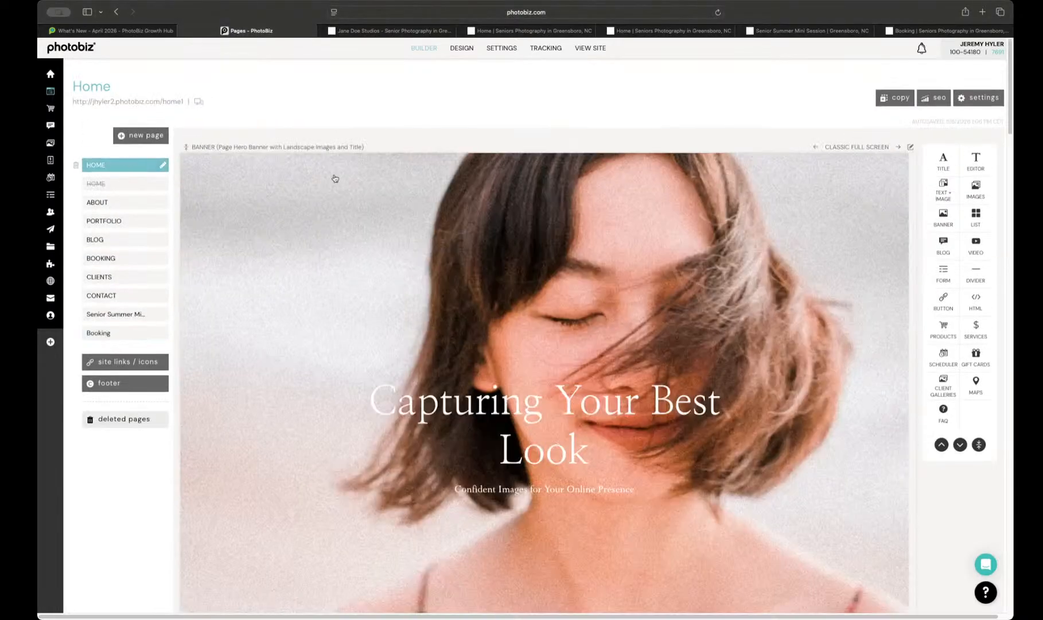
scroll(399, 295, "down", 10)
scroll(394, 296, "down", 10)
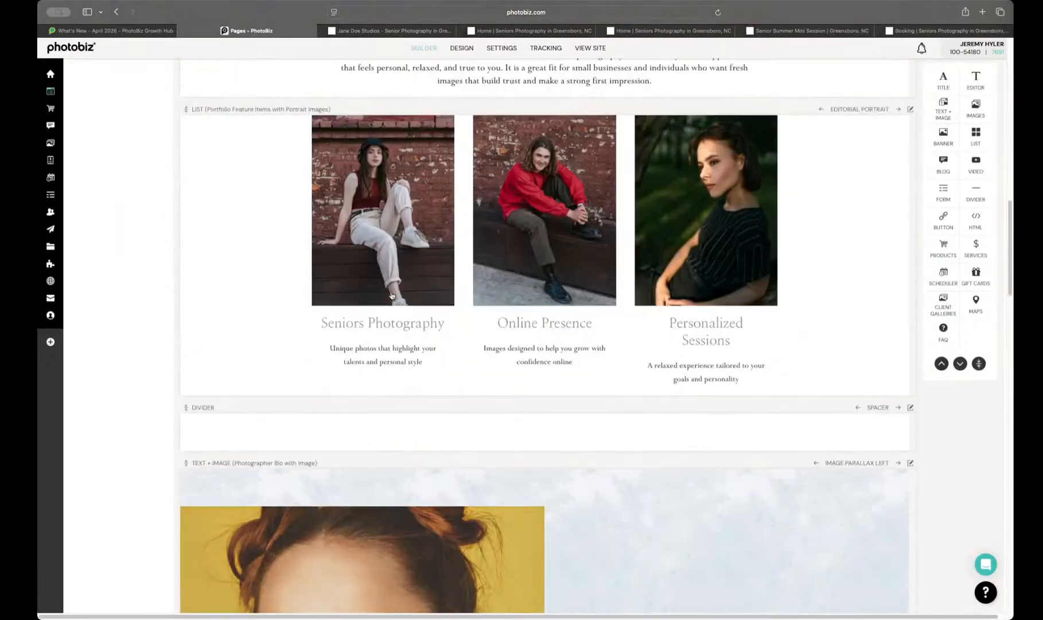
scroll(389, 294, "down", 10)
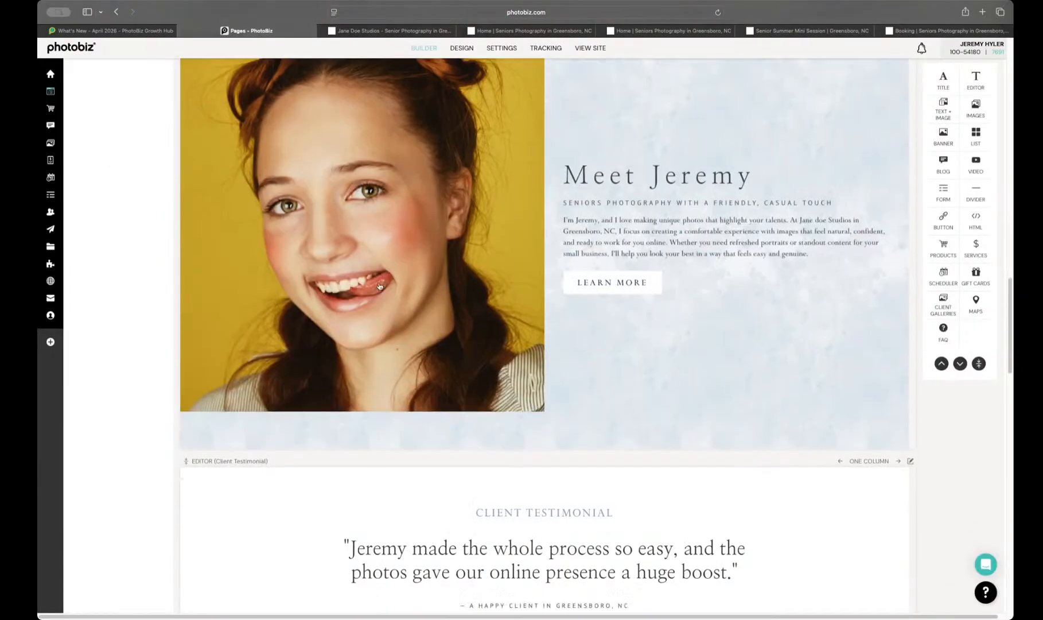
scroll(368, 281, "up", 7)
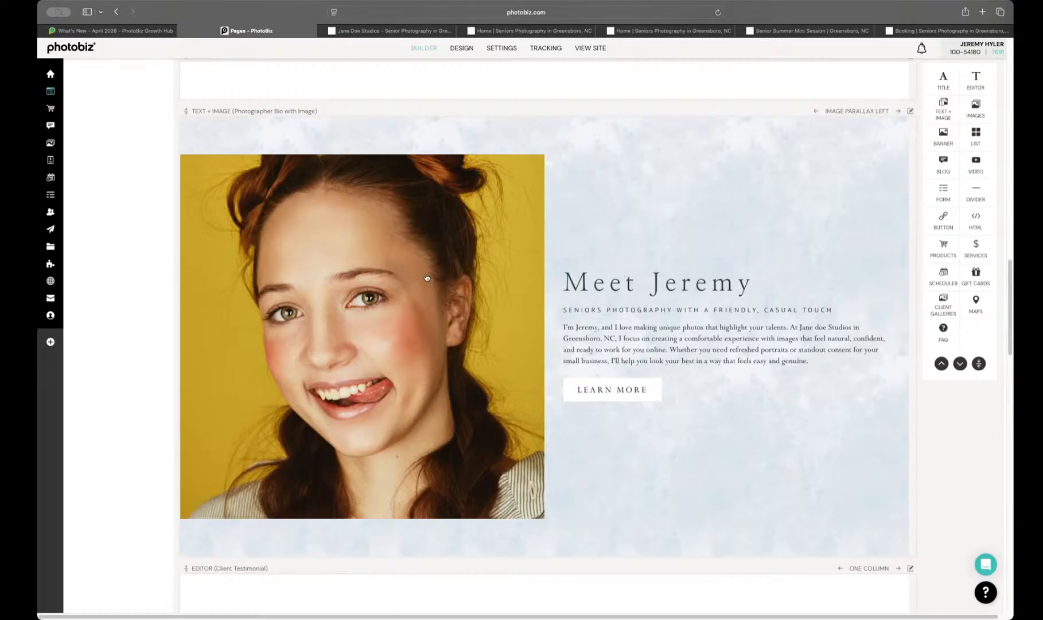
scroll(427, 278, "down", 6)
scroll(426, 279, "down", 12)
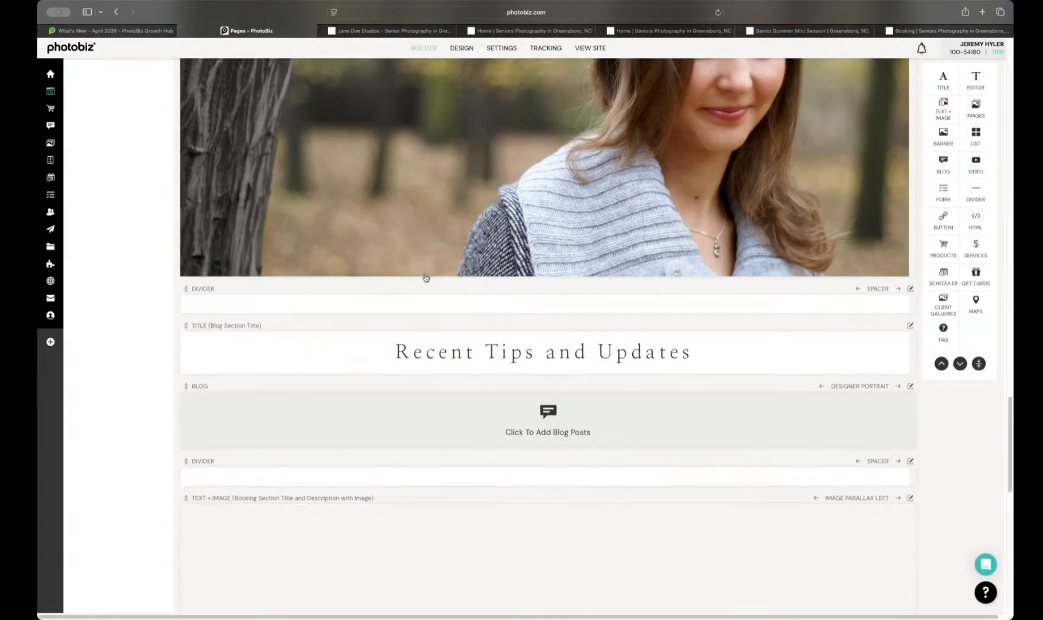
scroll(425, 280, "down", 6)
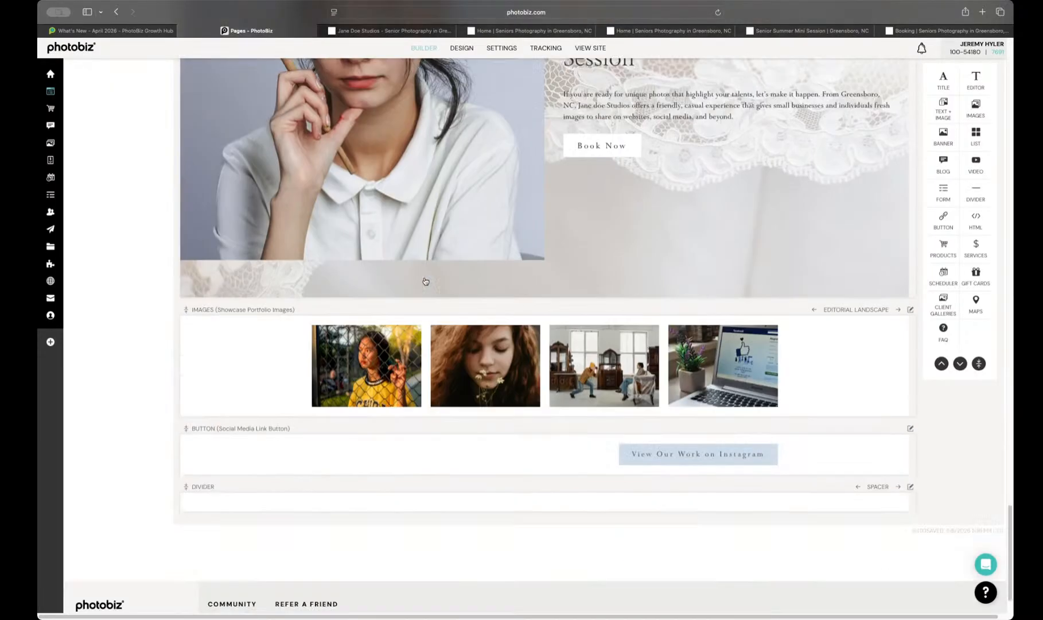
scroll(425, 281, "up", 15)
scroll(425, 281, "up", 15)
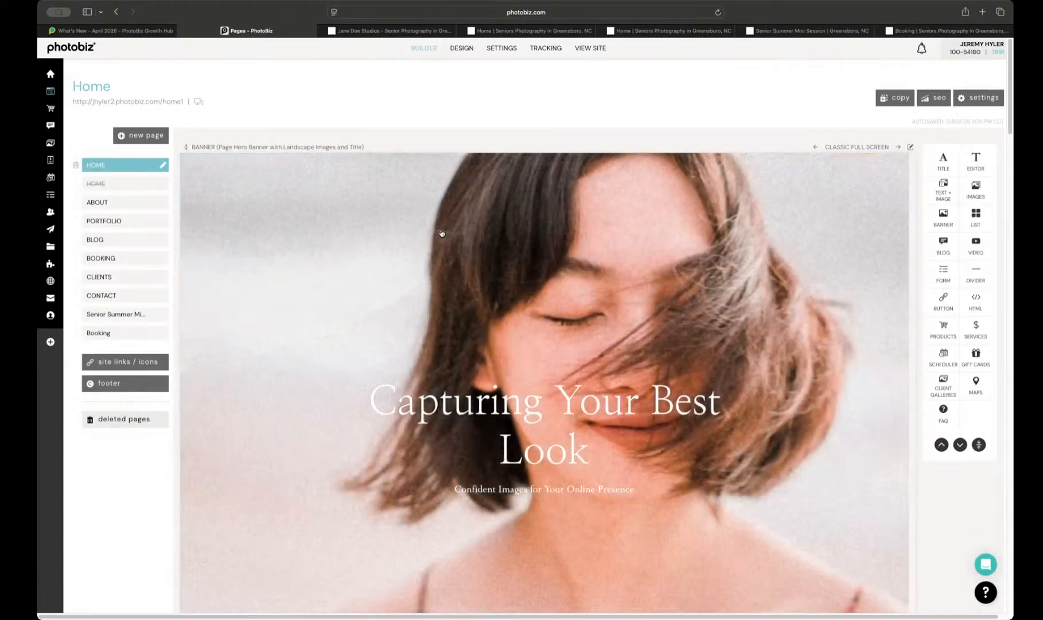
Step: Start a new blog post and choose the Studio Updates post type
mouse_move(69, 127)
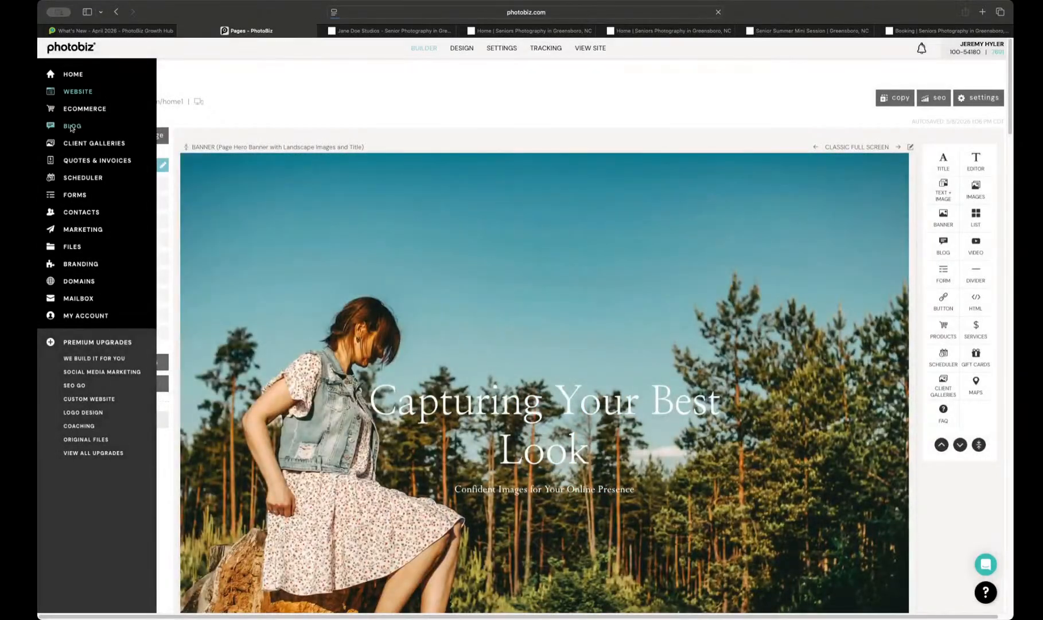
left_click(72, 127)
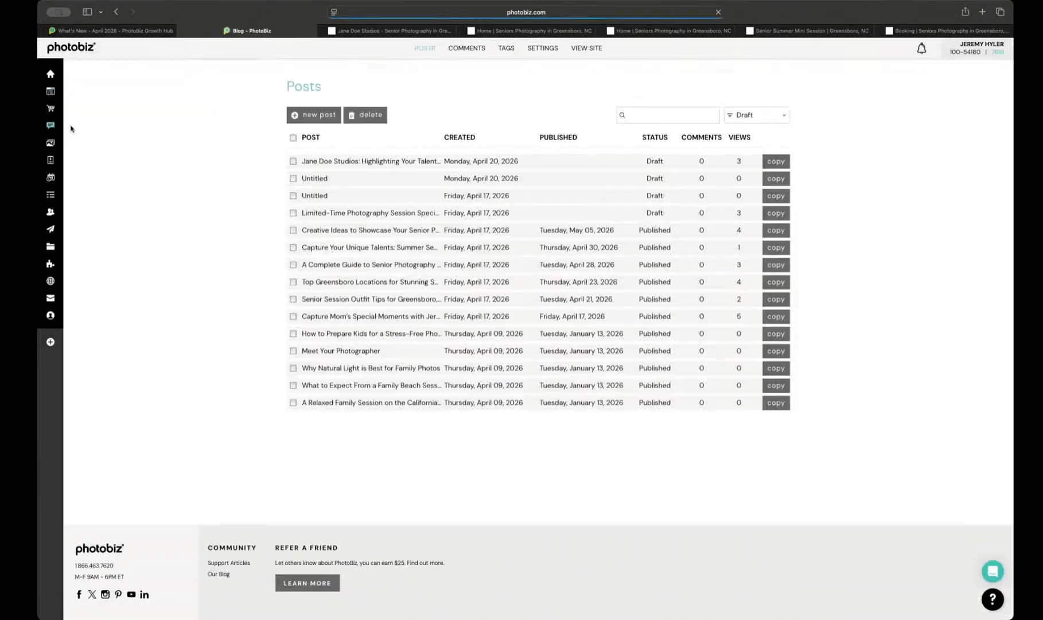
left_click(318, 118)
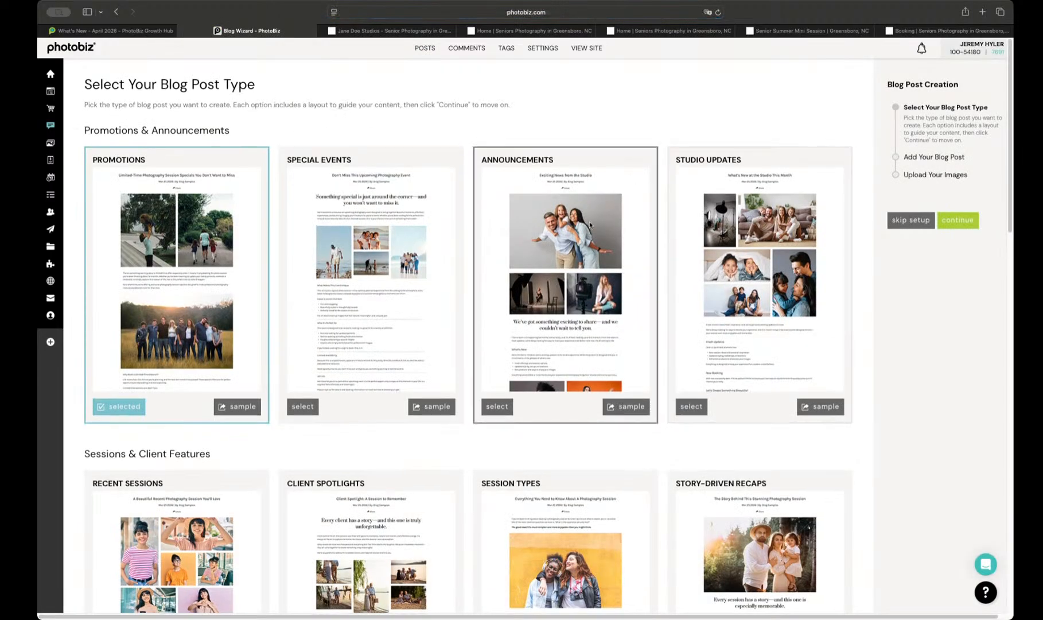
left_click(690, 407)
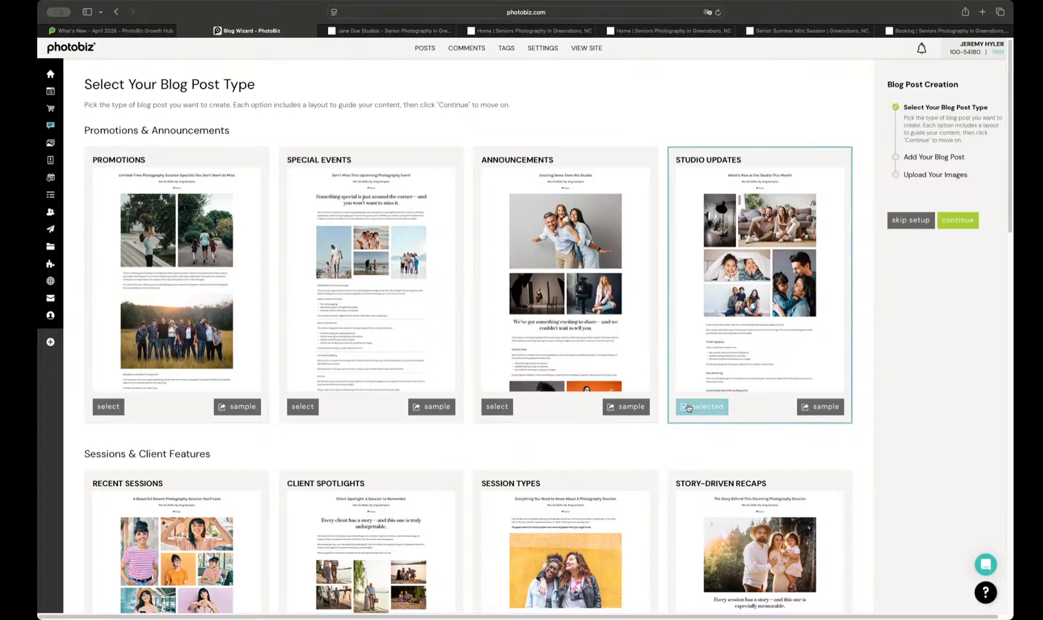
left_click(947, 228)
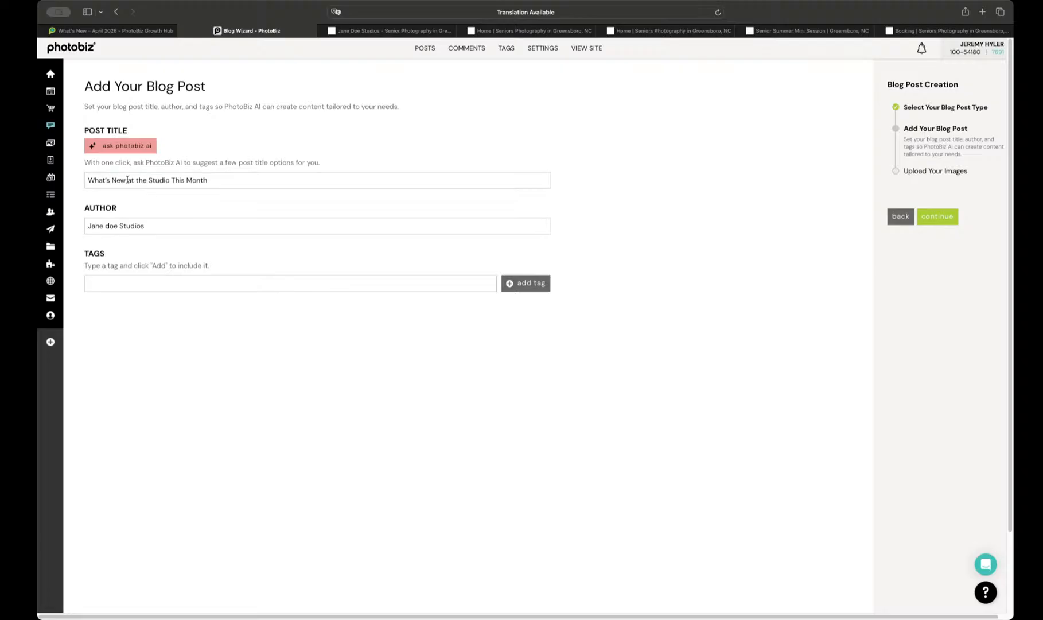
Step: Request AI title suggestions, but enter the custom post title "We just updated our website, new events and new studio specials"
left_click(106, 147)
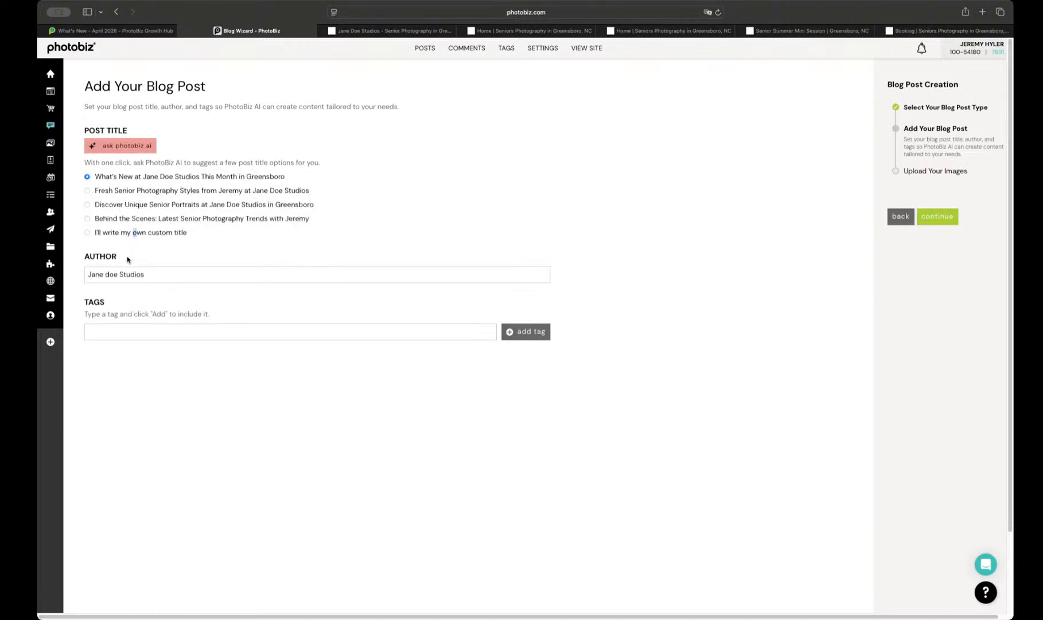
left_click(87, 232)
triple_click(128, 253)
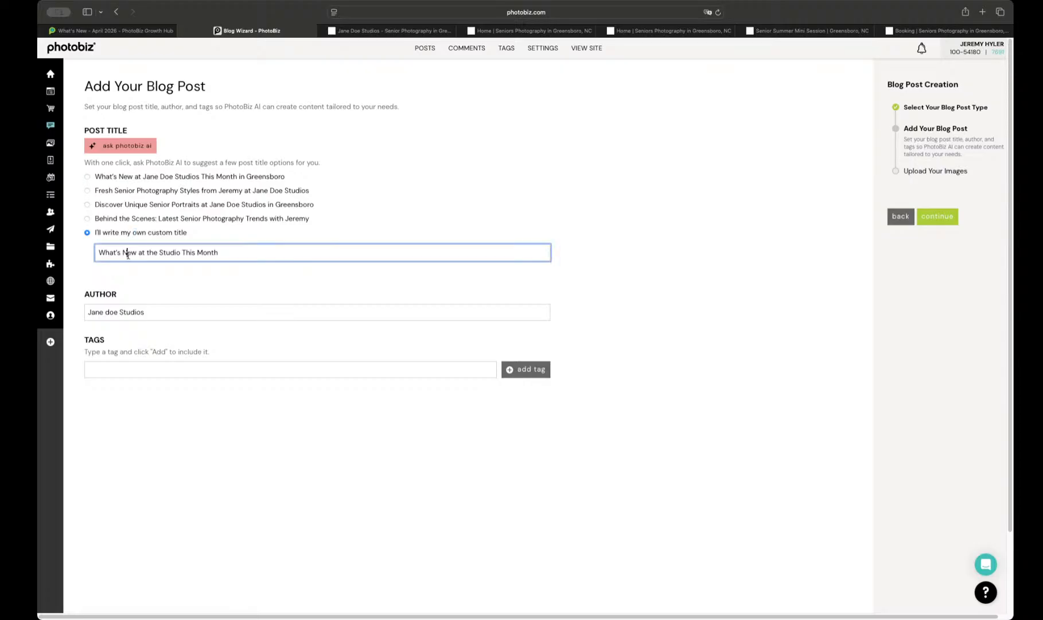
type("We just updated our website, new events and new stu")
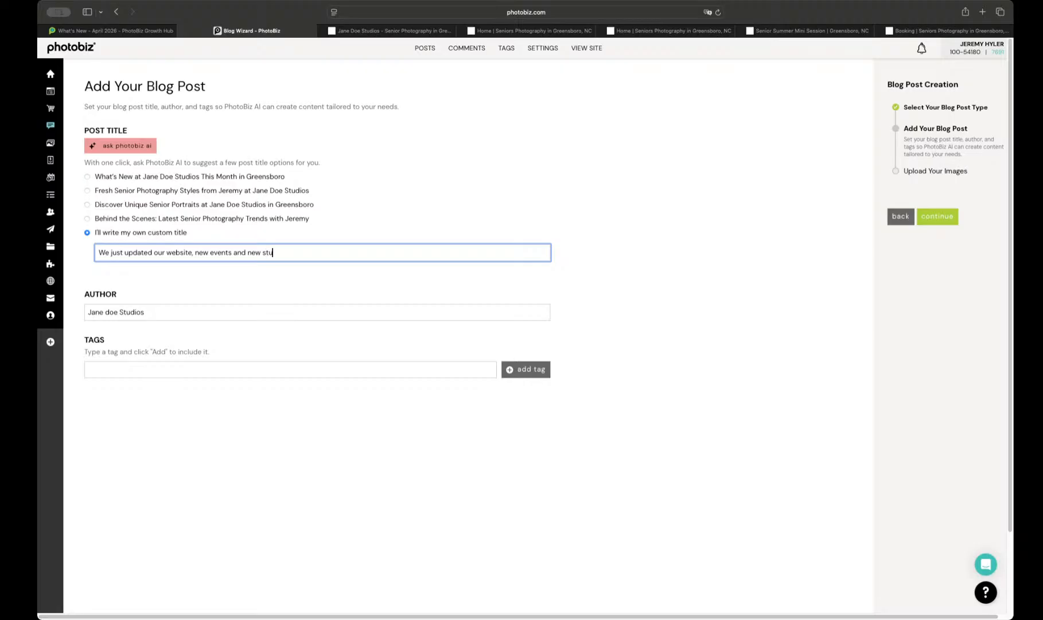
type("dio upd")
key("BackSpace")
key("BackSpace")
key("BackSpace")
type("spe")
left_click(392, 202)
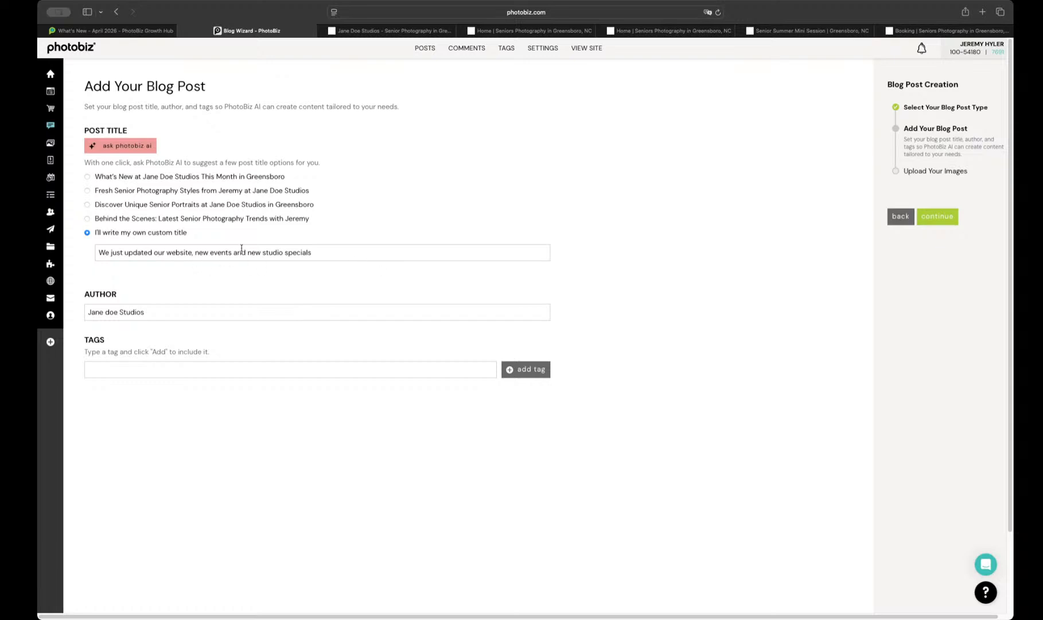
Step: Select the seven images in the first row of the Main folder and create the blog post
left_click(943, 220)
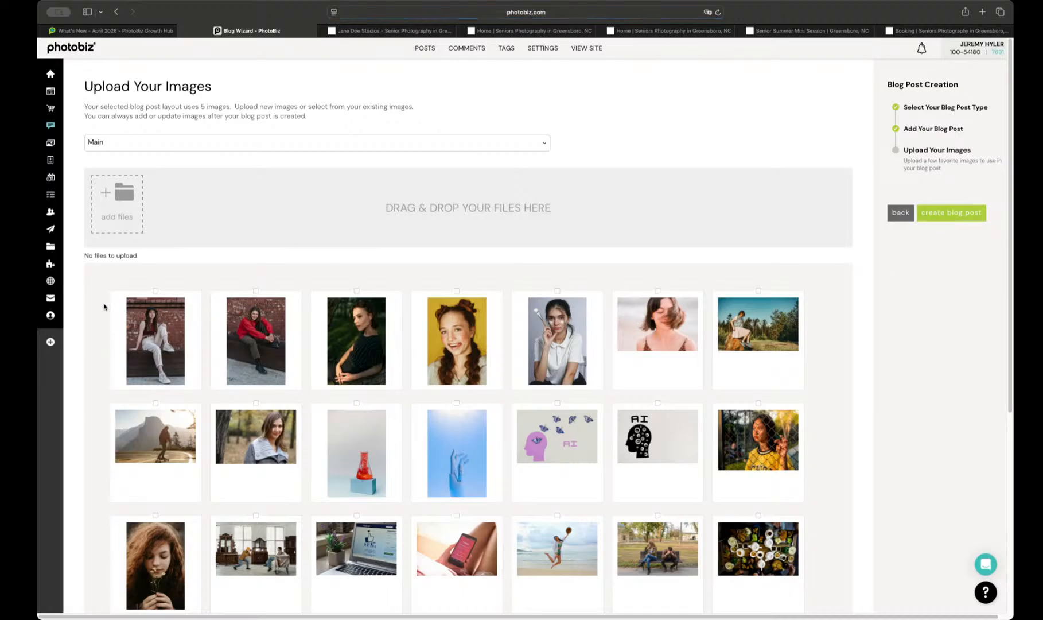
left_click_drag(100, 304, 901, 364)
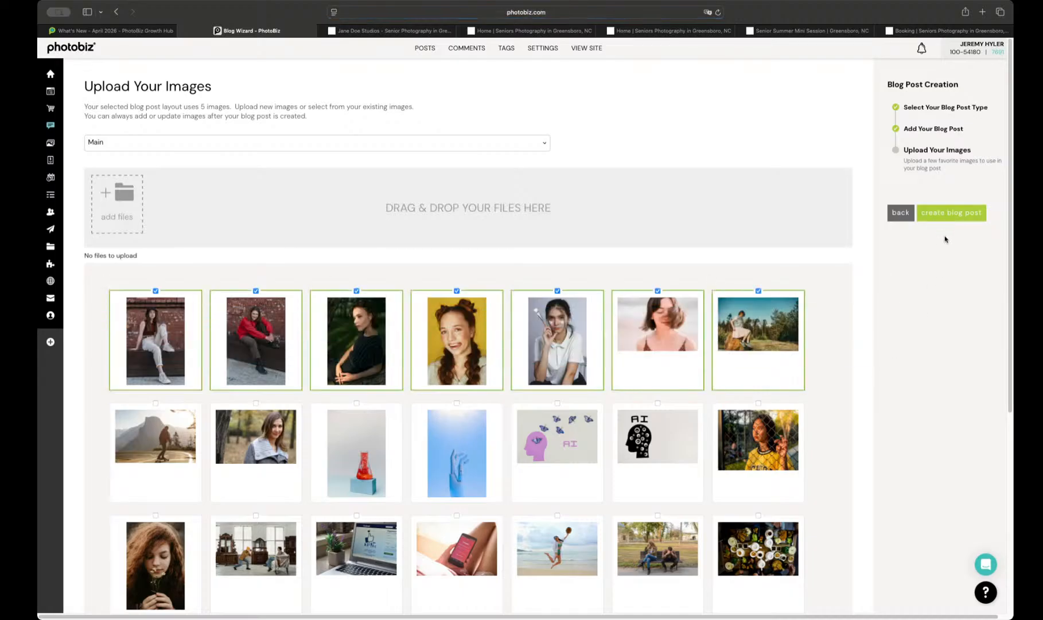
left_click(947, 216)
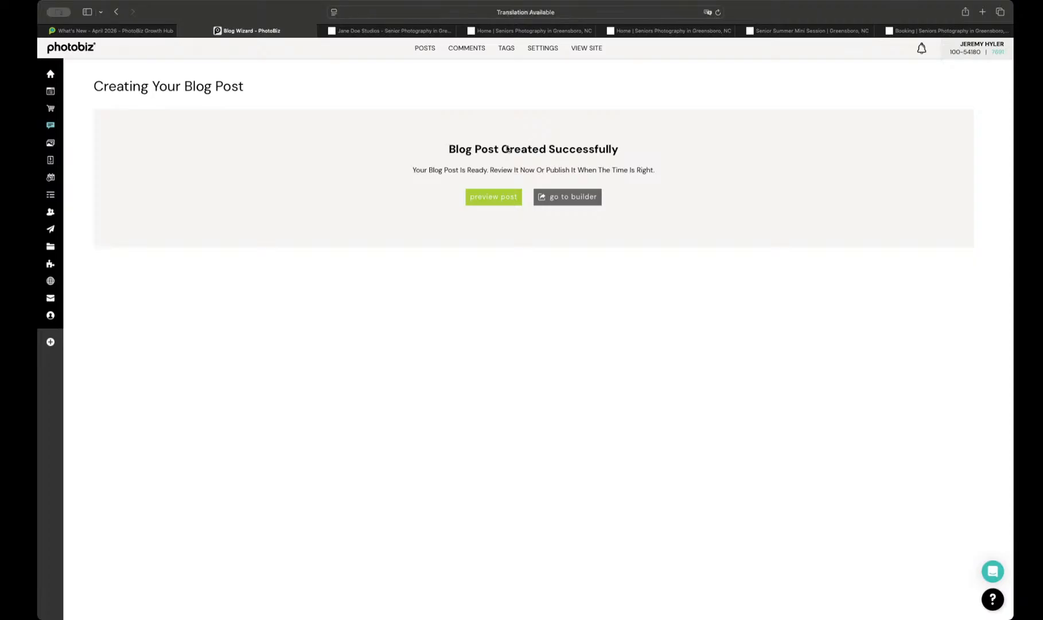
Step: Preview the new blog post, read through its images and text sections, and leave the preview
left_click(488, 201)
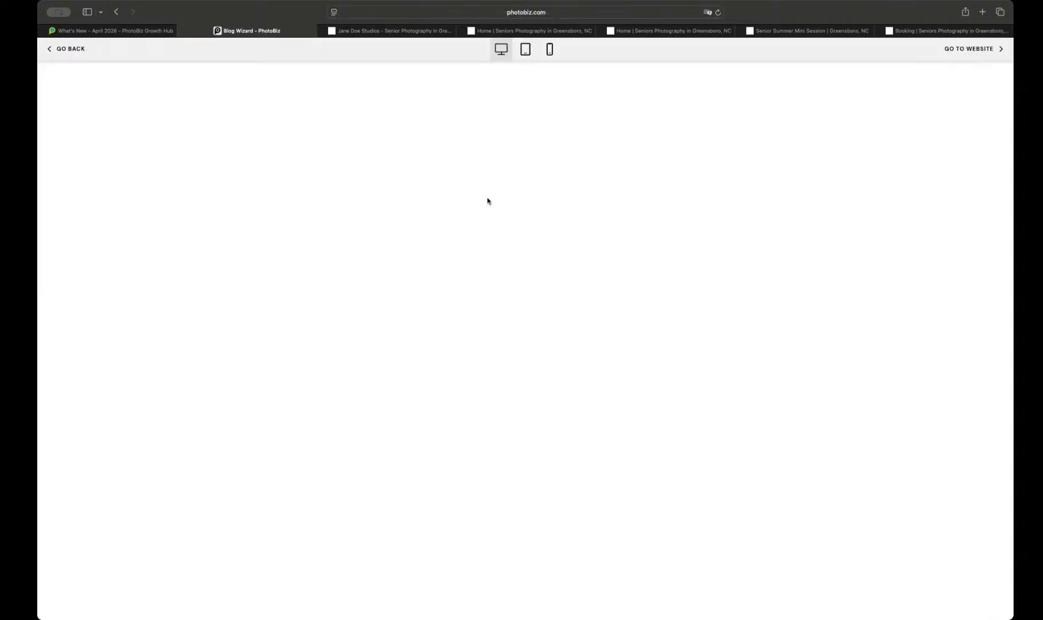
scroll(478, 207, "down", 3)
scroll(475, 209, "up", 3)
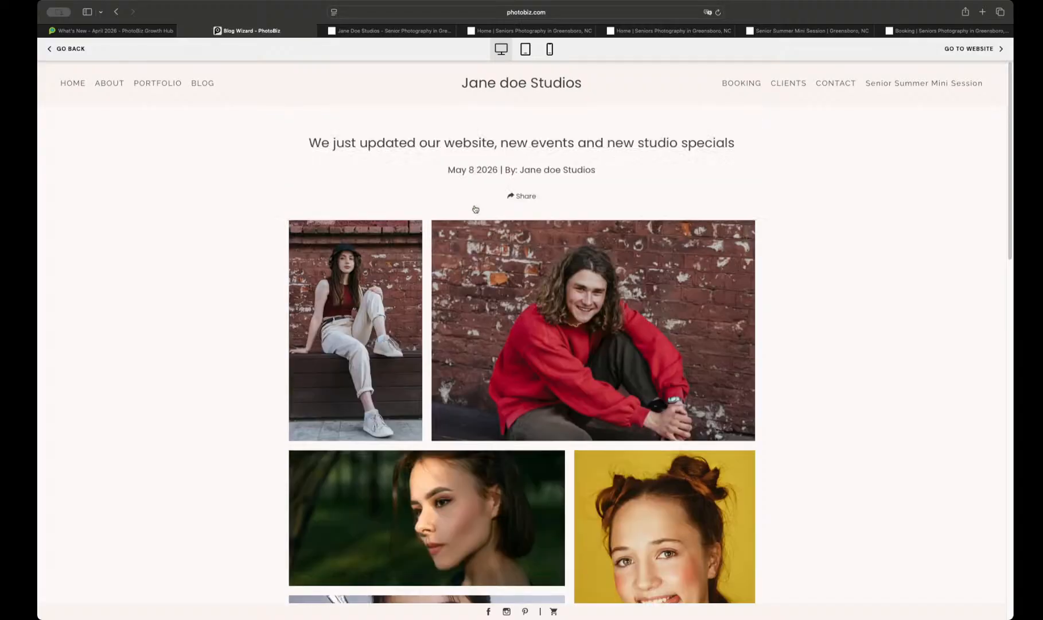
scroll(484, 215, "down", 7)
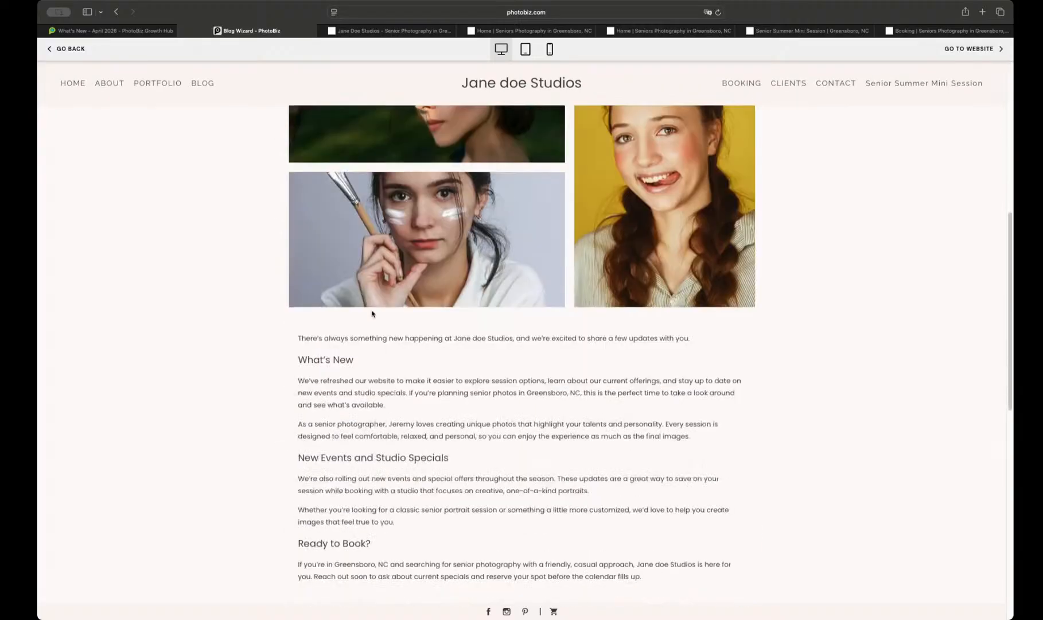
scroll(432, 350, "down", 2)
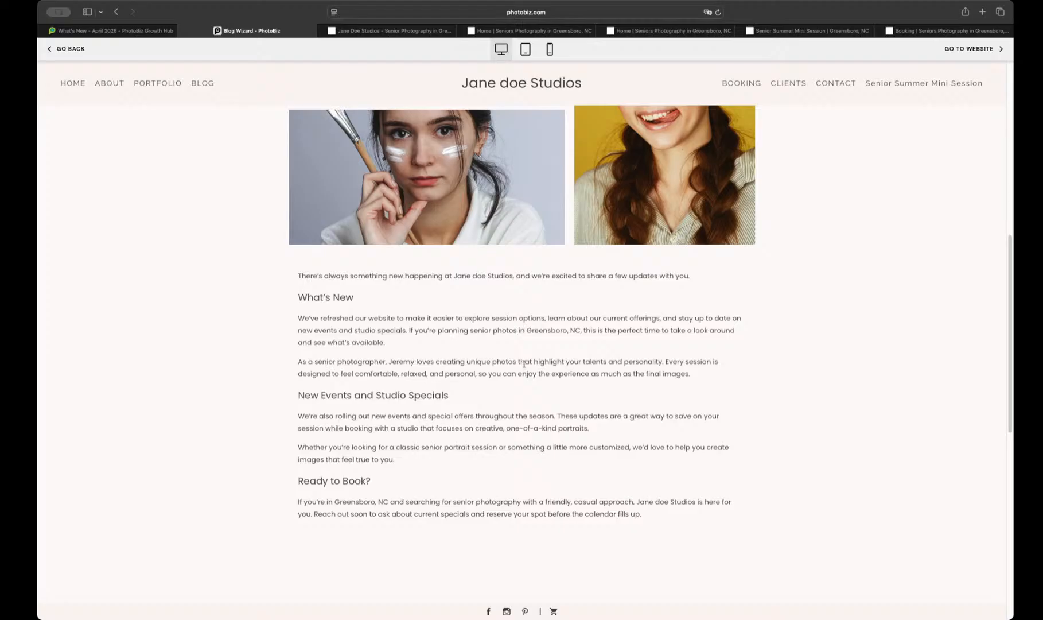
scroll(473, 409, "down", 1)
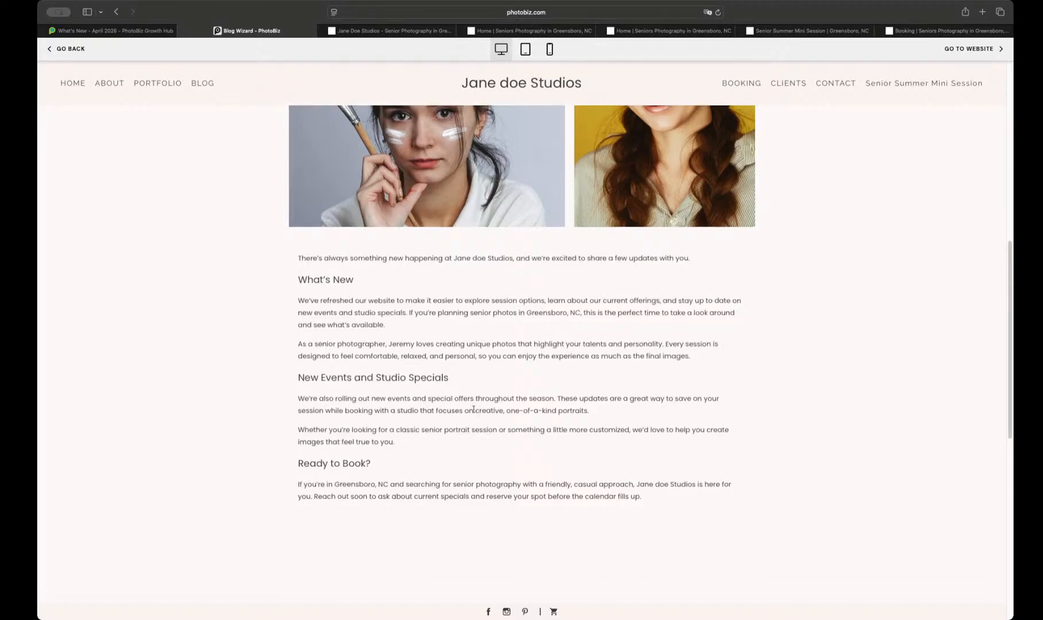
scroll(557, 450, "down", 4)
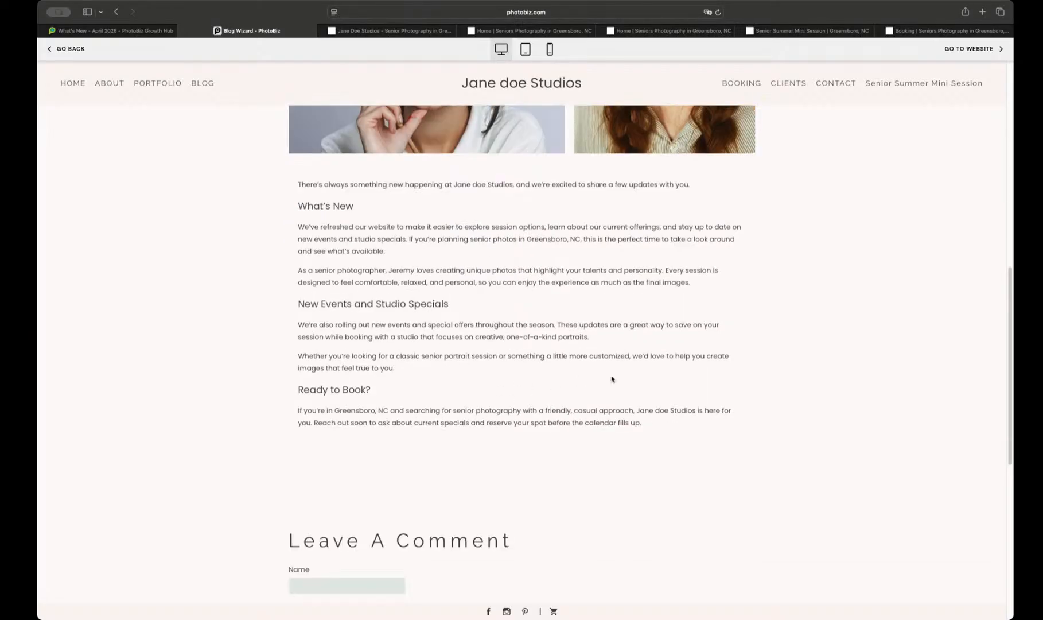
left_click(57, 52)
Step: Open the new post in the builder and examine its SEO meta title, description and keywords
left_click(549, 205)
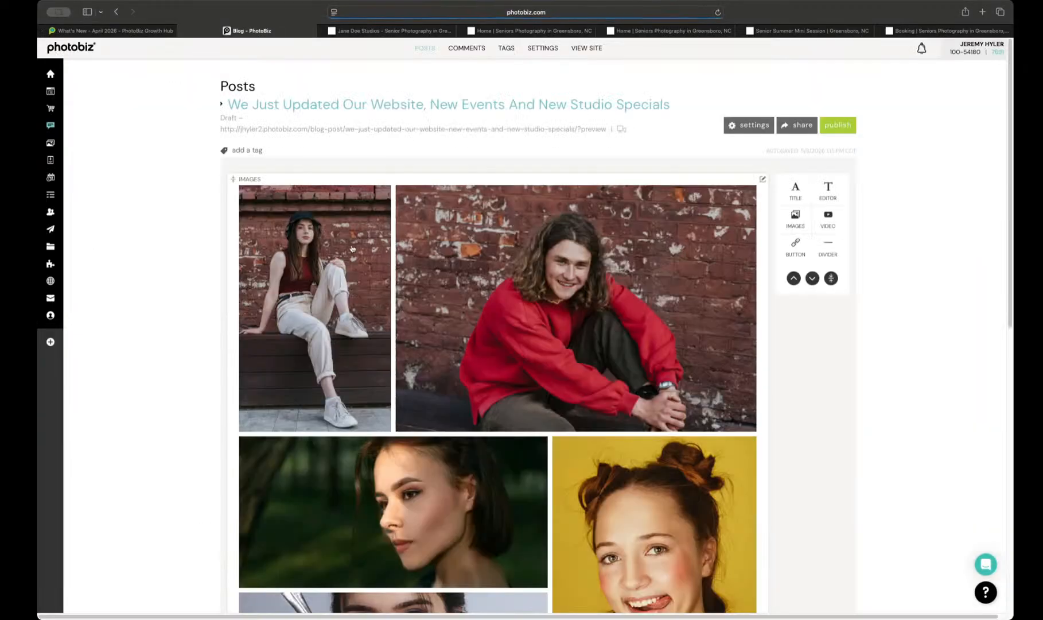
scroll(390, 255, "down", 10)
scroll(425, 269, "up", 6)
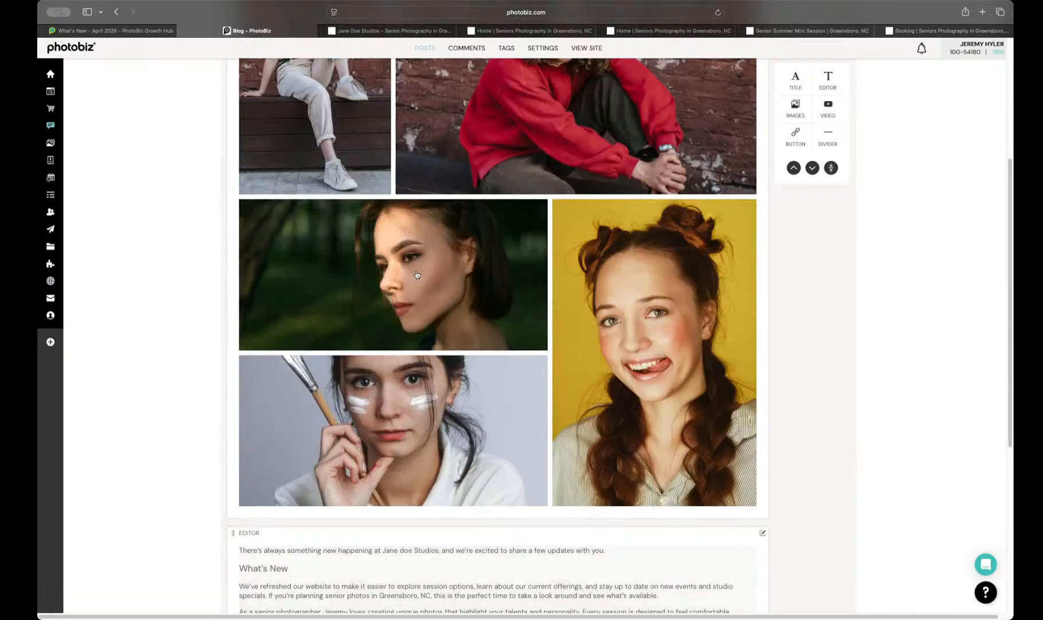
scroll(417, 275, "up", 4)
left_click(728, 126)
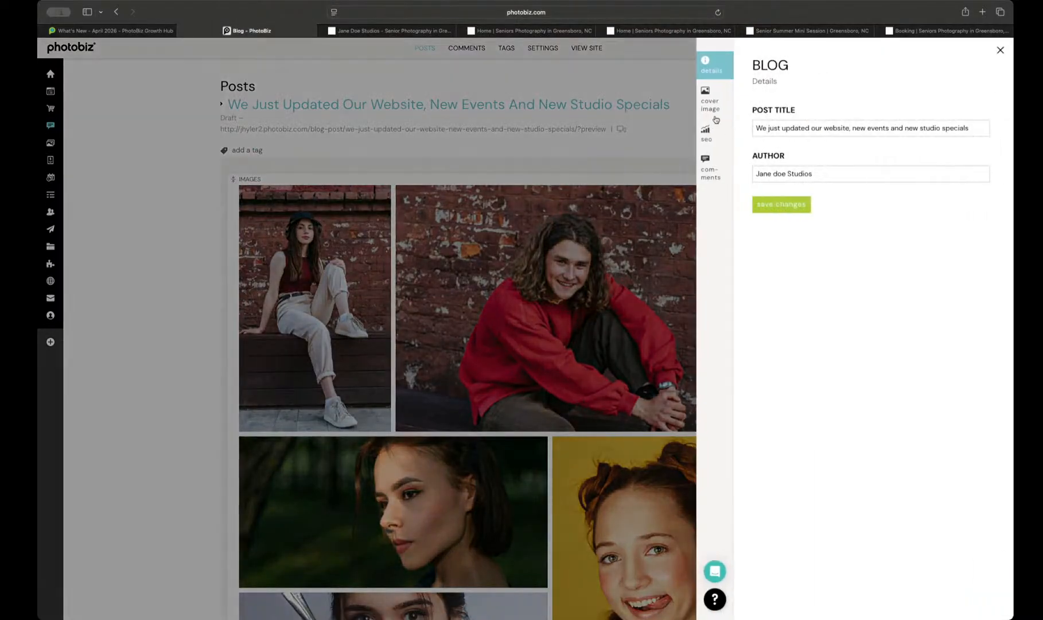
left_click(716, 131)
scroll(762, 270, "down", 3)
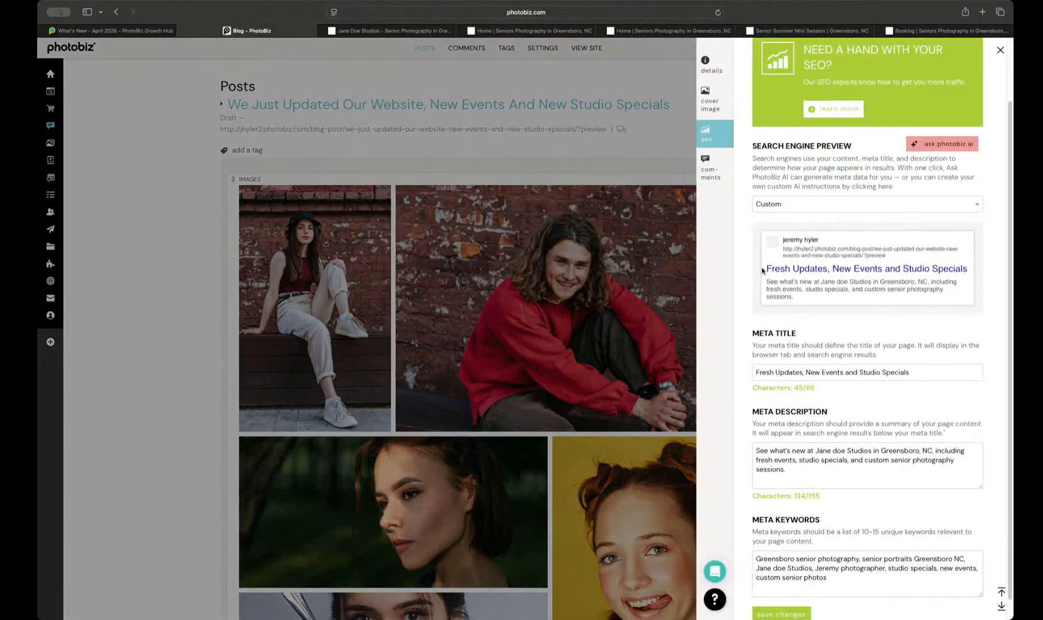
scroll(850, 351, "down", 1)
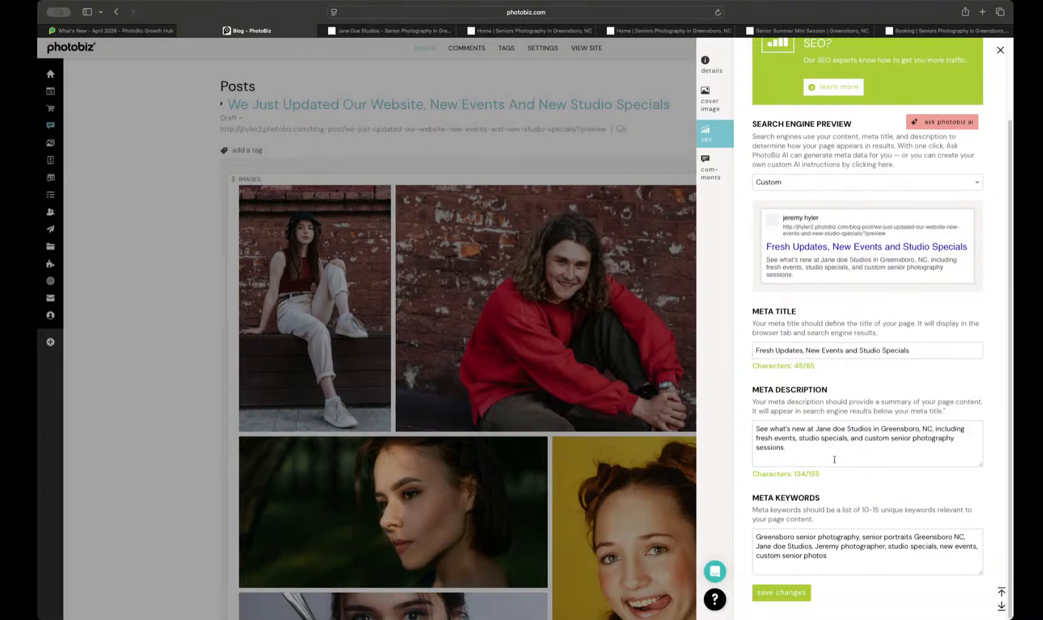
left_click(484, 263)
Step: Inspect the text block below the post's images in its editor and close it
scroll(531, 396, "down", 8)
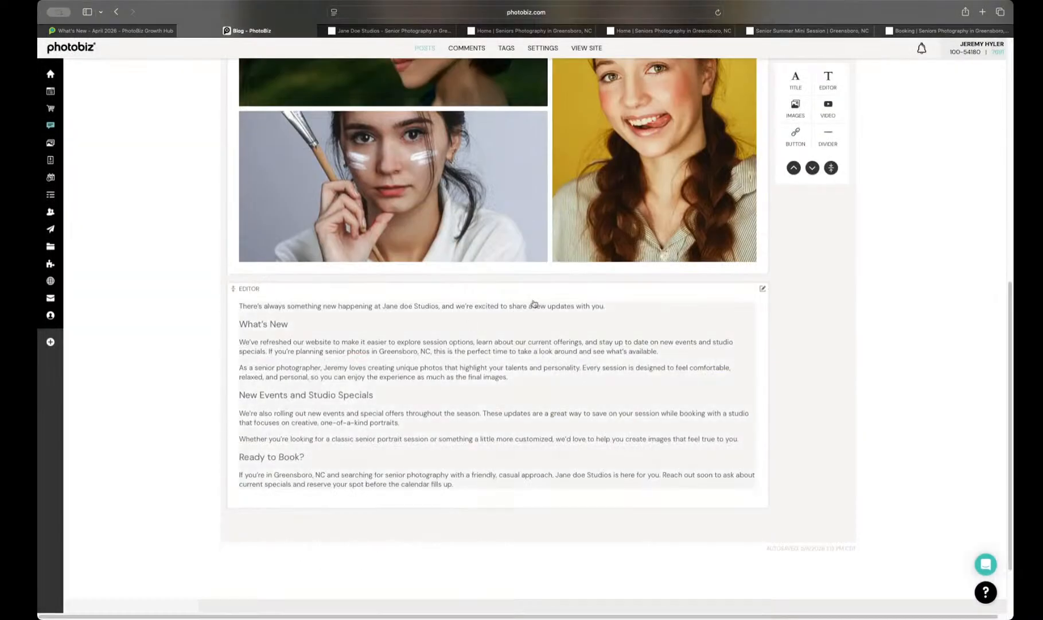
left_click(542, 399)
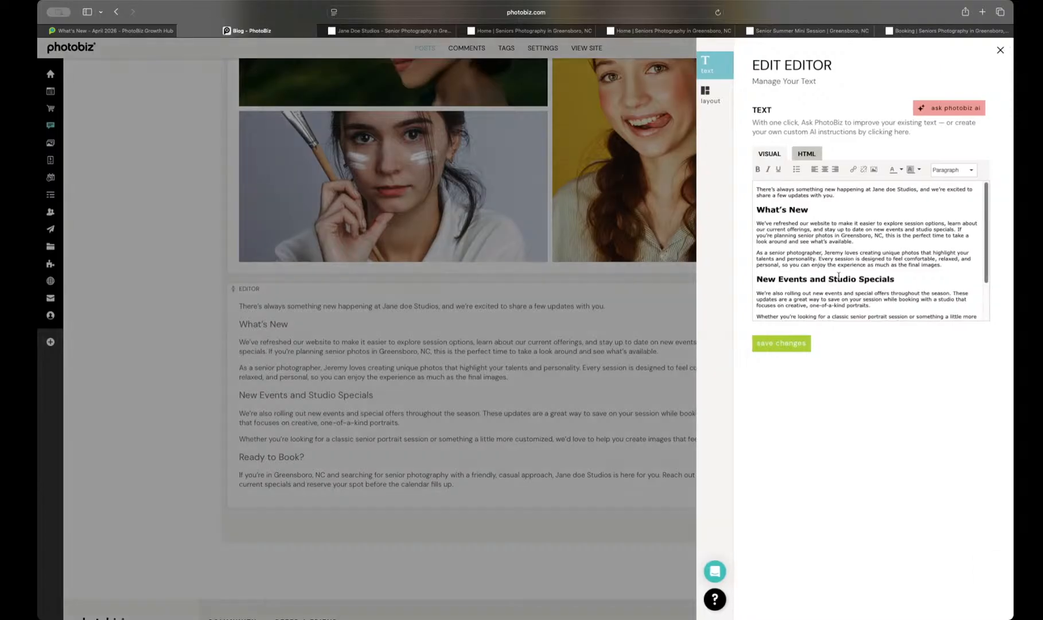
scroll(871, 293, "down", 2)
left_click(530, 298)
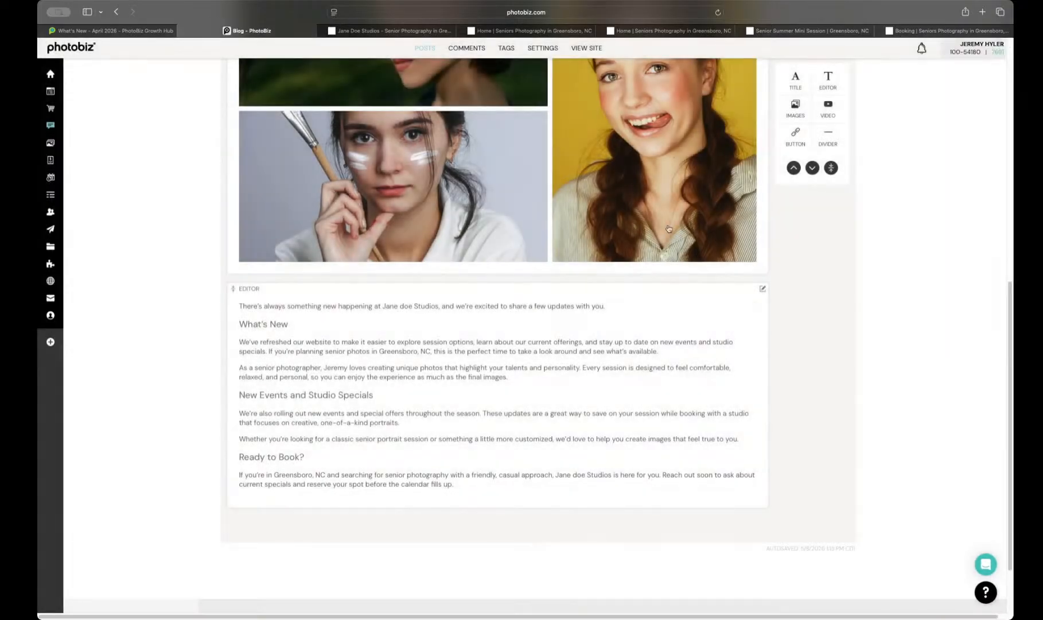
left_click(795, 141)
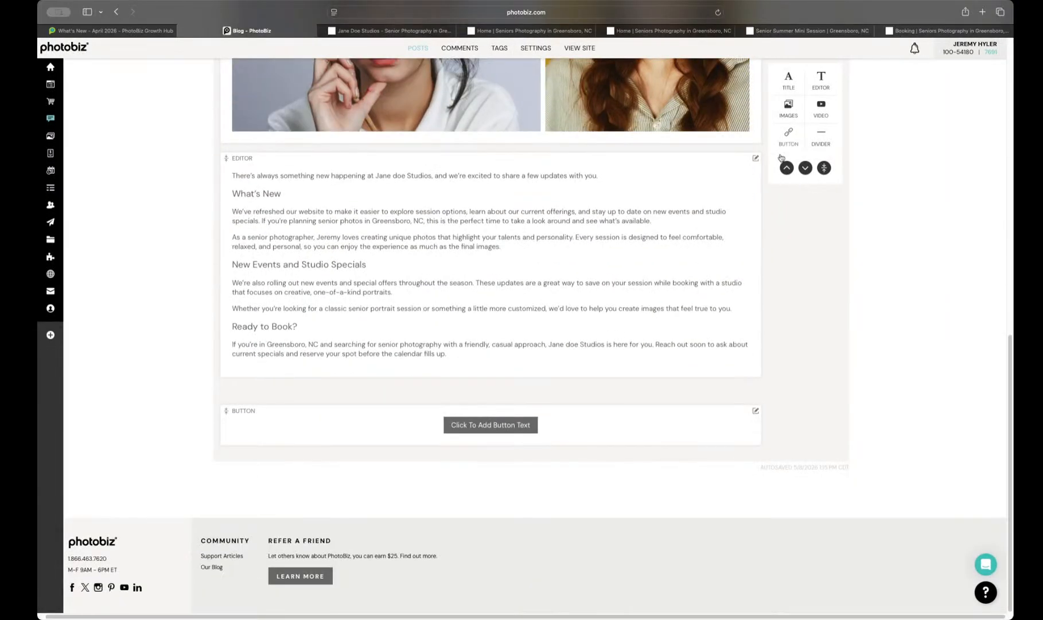
left_click(486, 426)
left_click(773, 129)
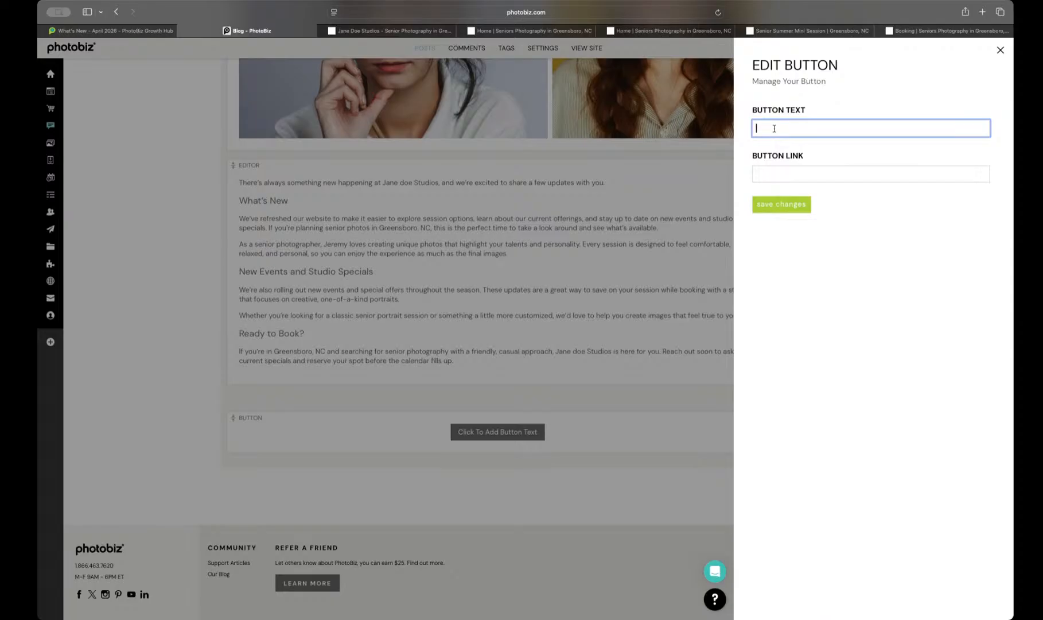
type("BOOK YOUR NEXT SESSION")
left_click(774, 176)
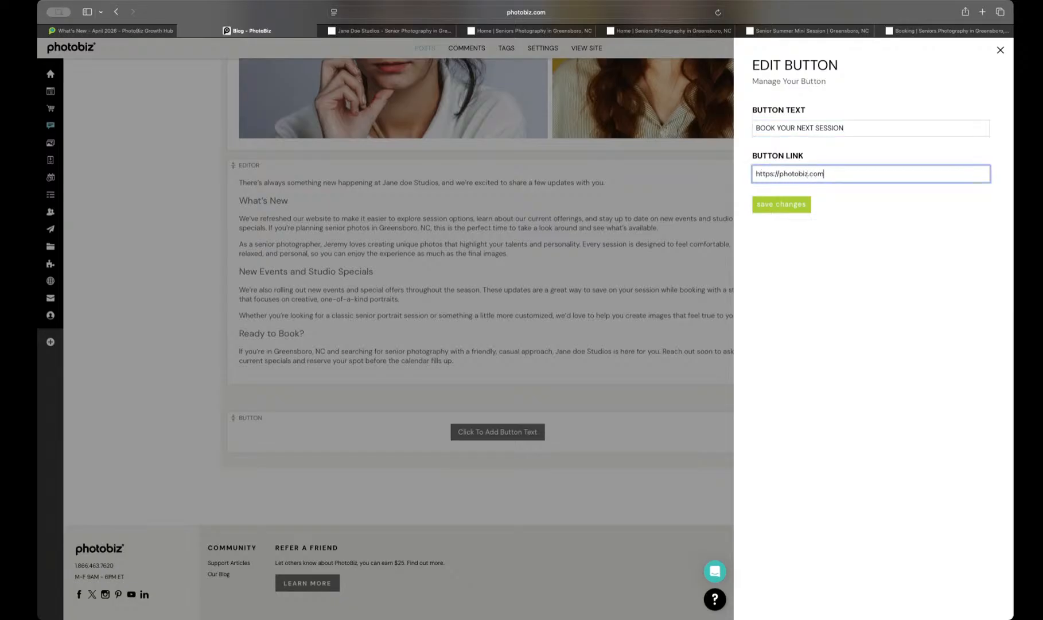
left_click(786, 208)
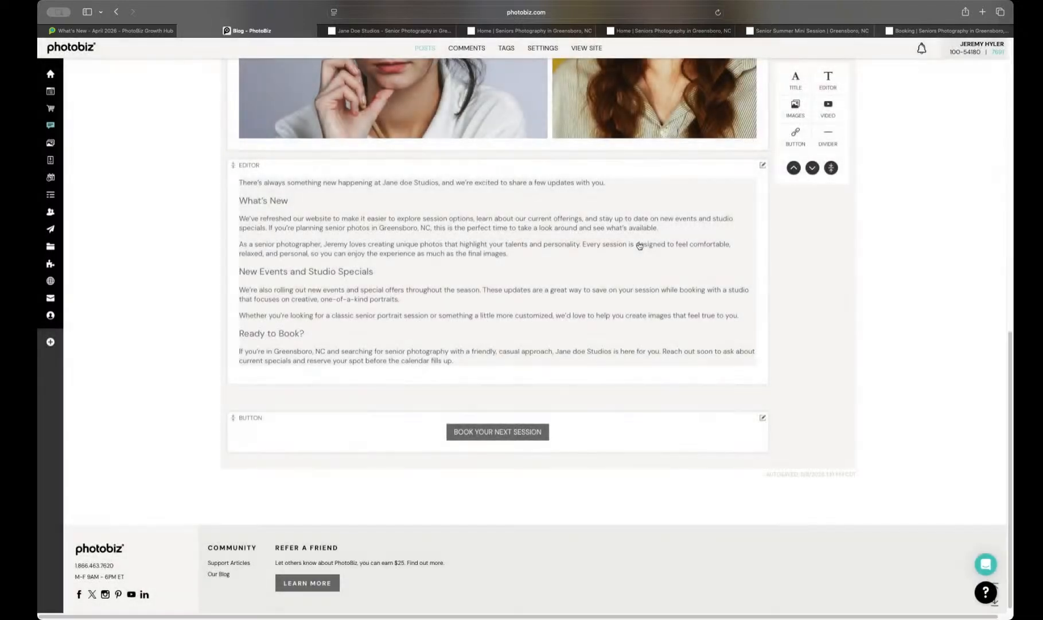
Step: Publish the blog post immediately instead of scheduling it
scroll(639, 246, "up", 10)
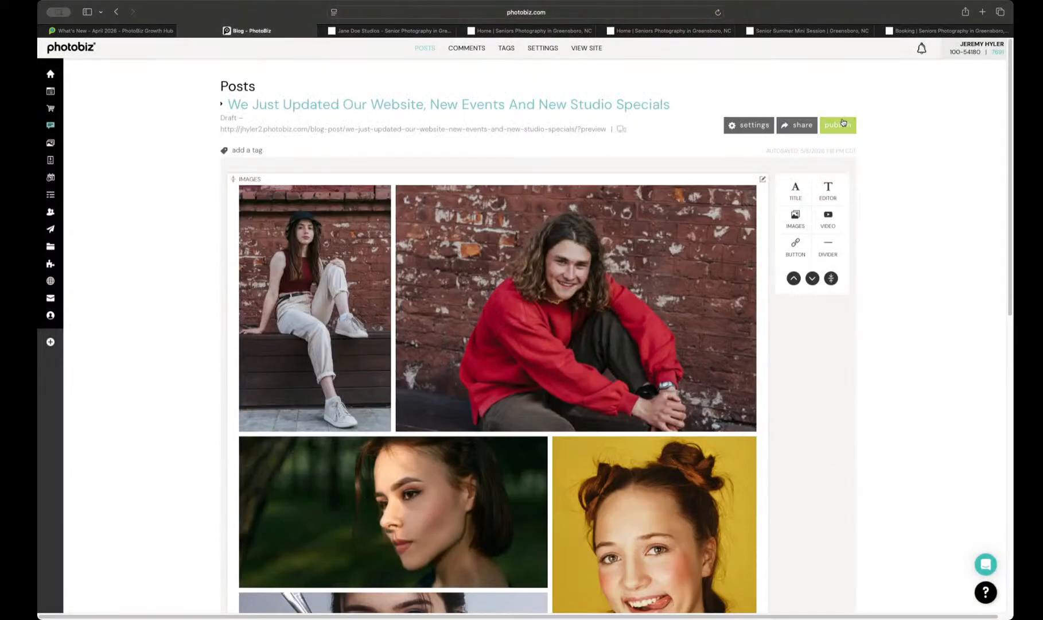
left_click(846, 124)
left_click(777, 138)
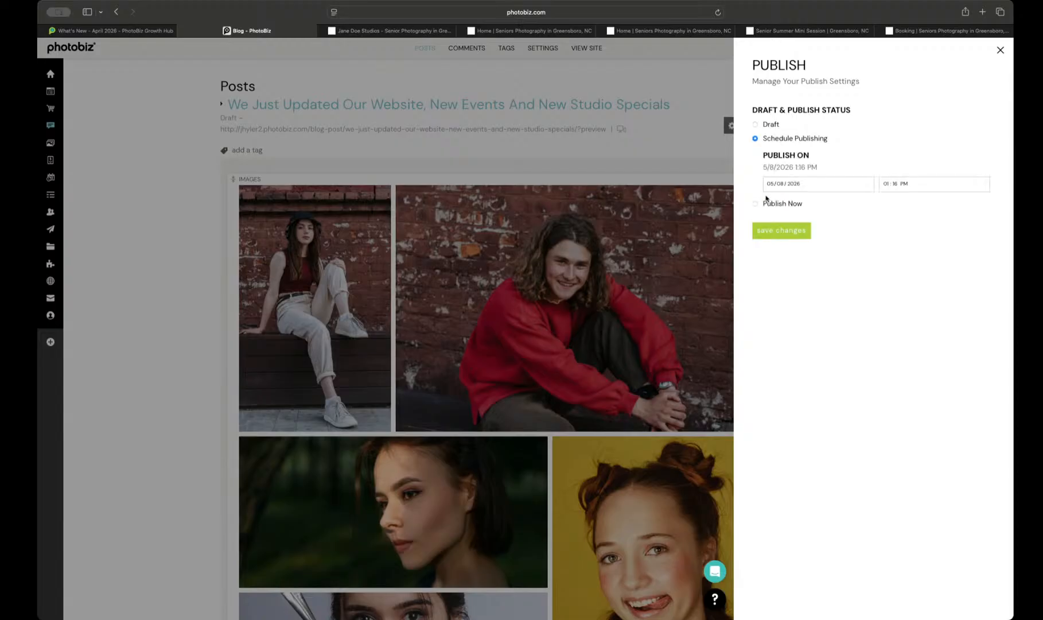
left_click(756, 203)
left_click(790, 178)
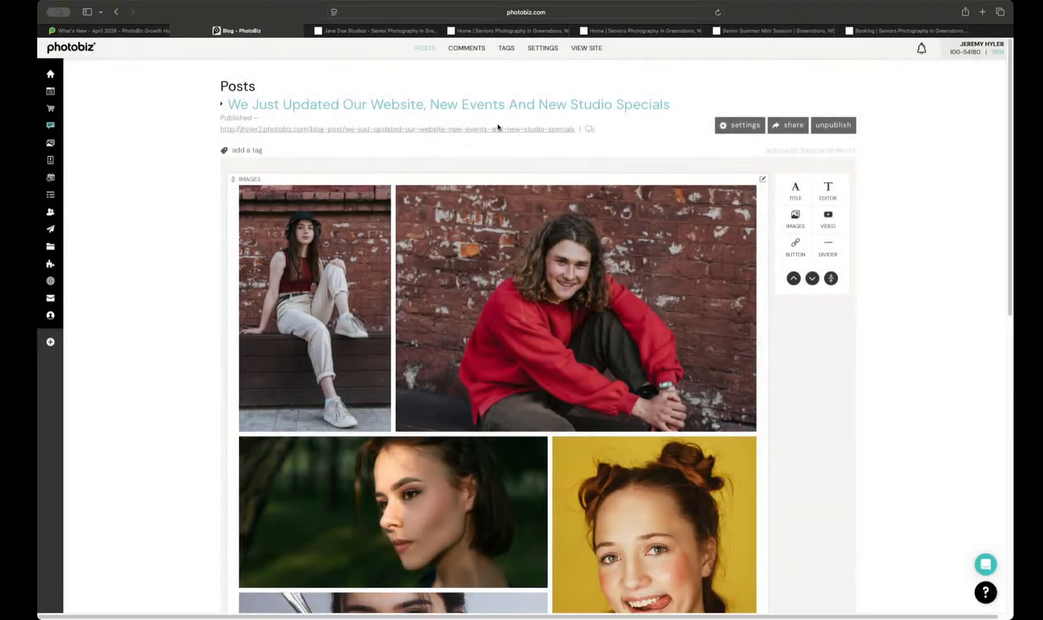
Step: View the live blog post, test its "BOOK YOUR NEXT SESSION" button, and return to the blog builder
left_click(495, 129)
scroll(560, 143, "down", 10)
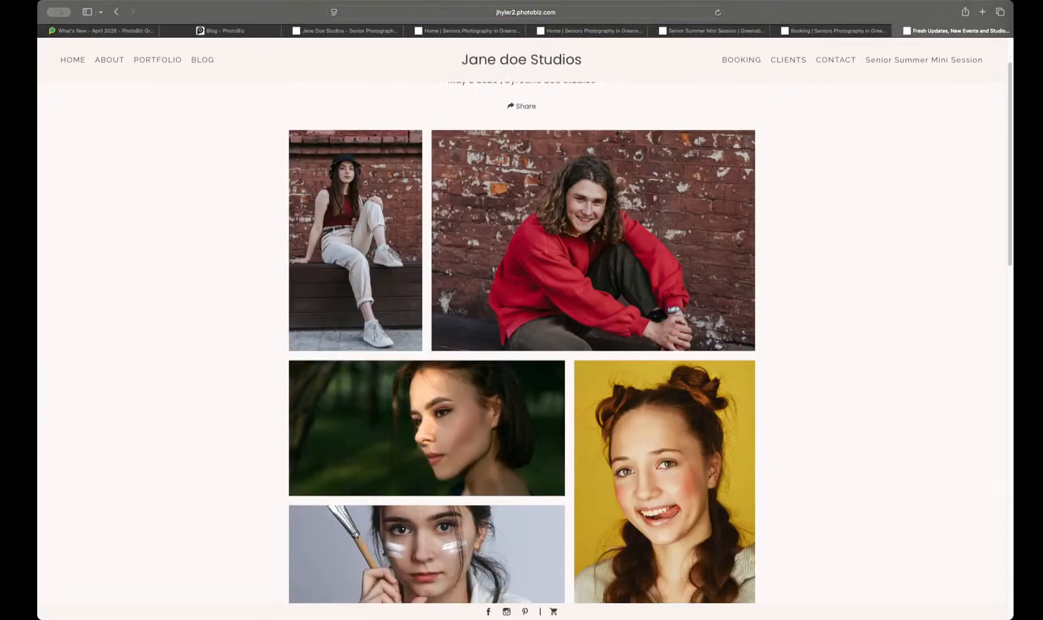
scroll(565, 147, "down", 3)
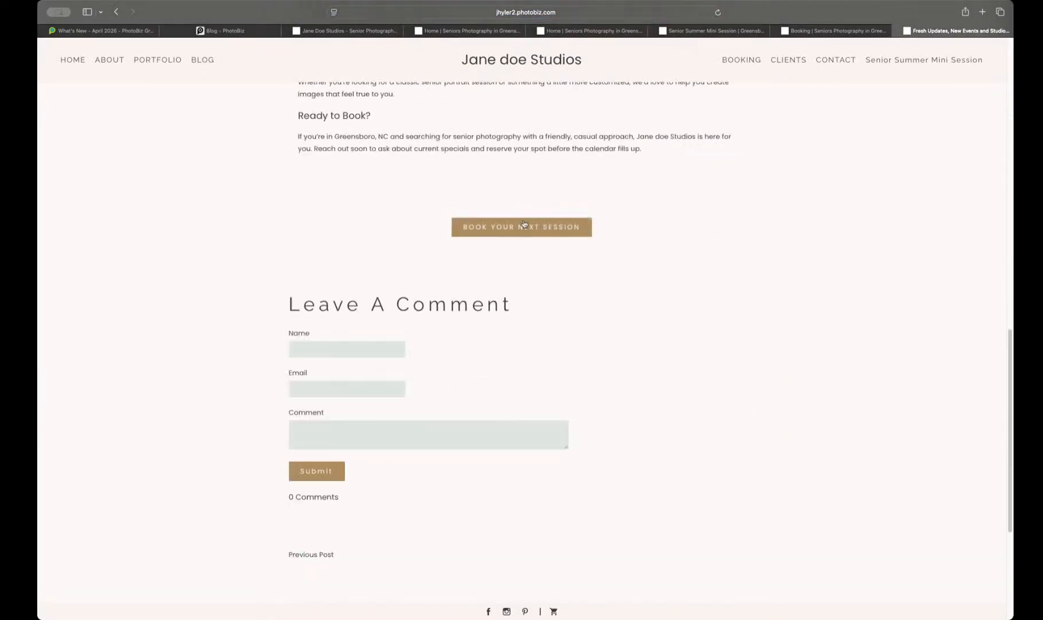
left_click(525, 234)
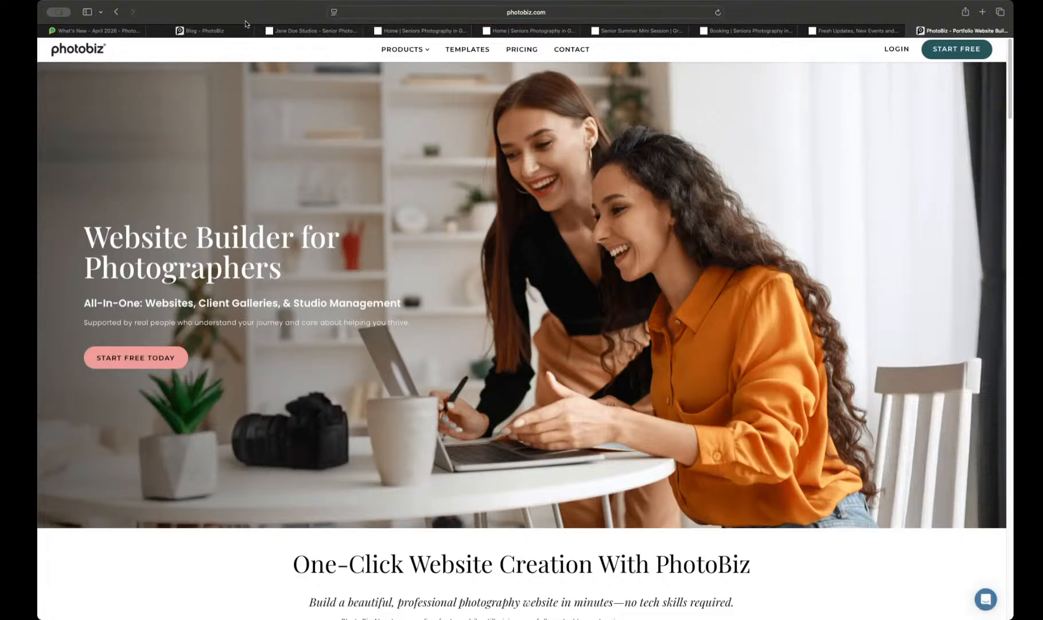
left_click(222, 27)
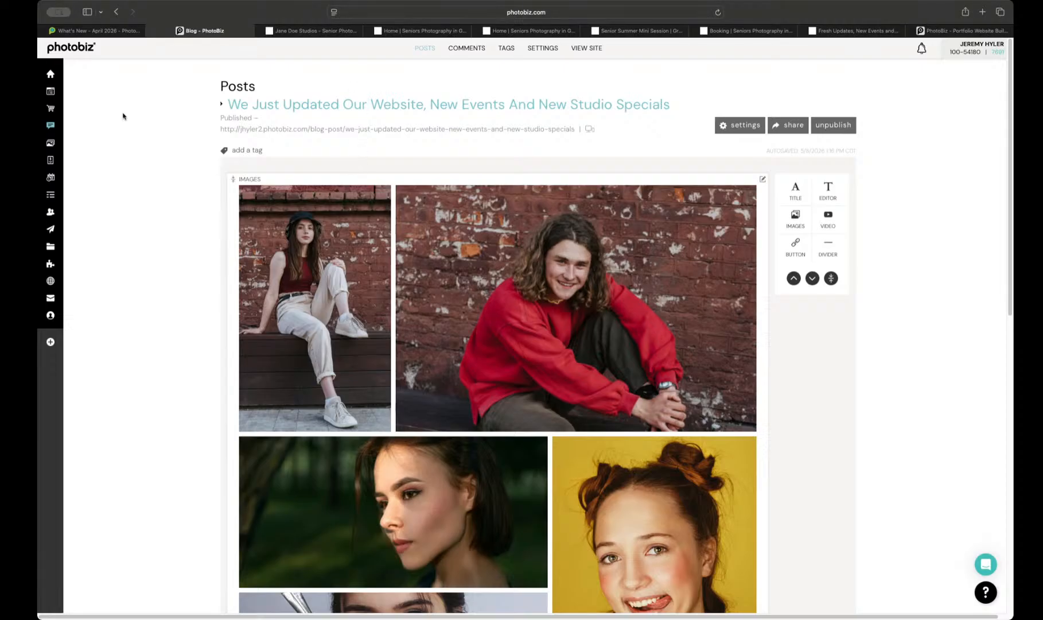
Step: Switch from the blog posts to the website page builder and look over the Home page's blocks
left_click(56, 94)
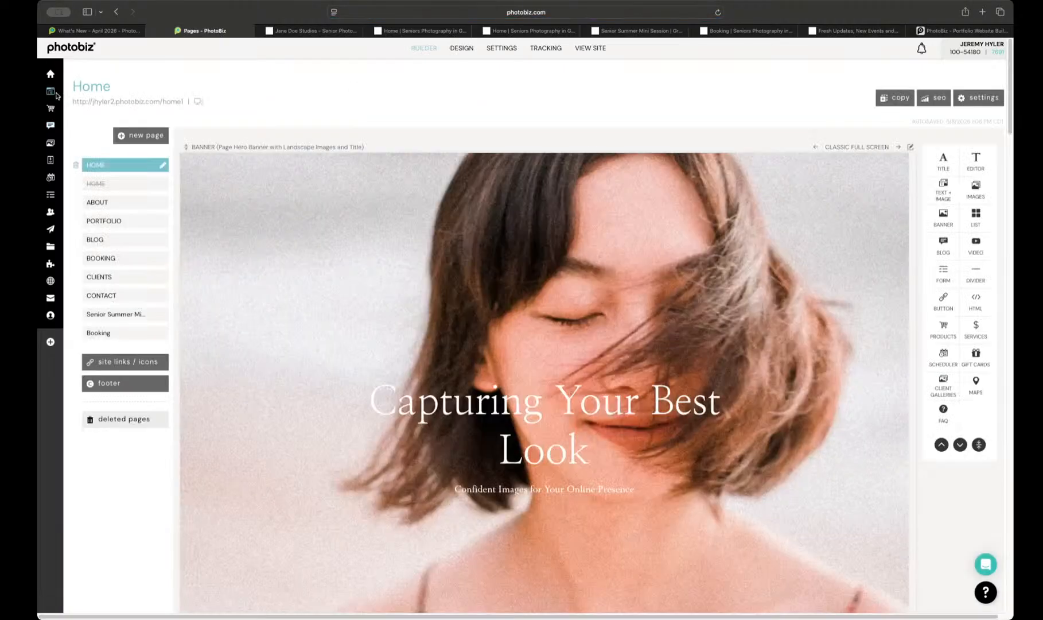
scroll(201, 196, "down", 15)
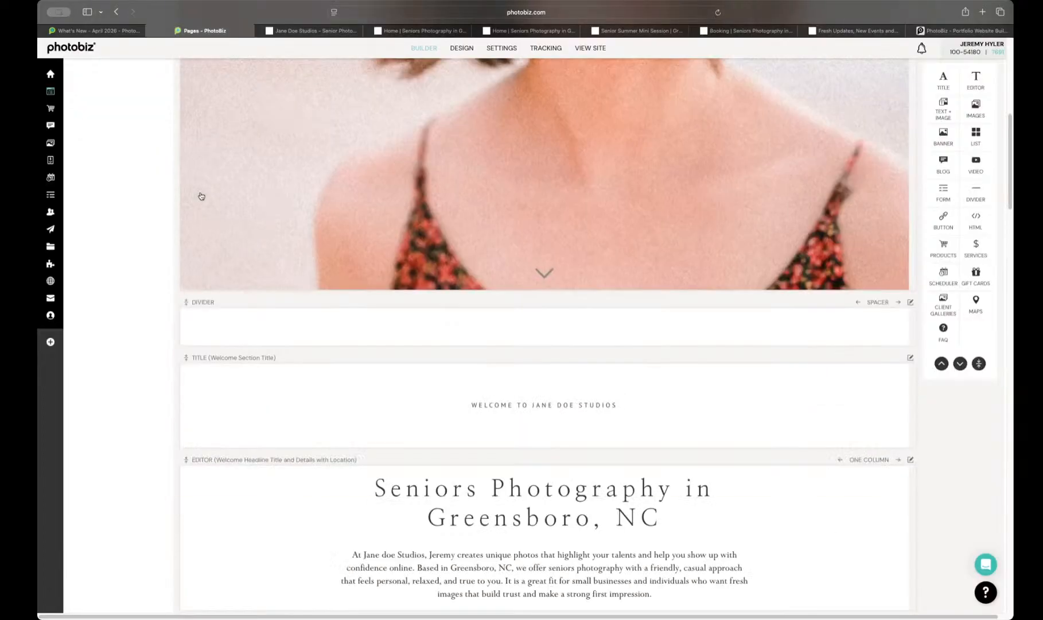
scroll(201, 197, "down", 5)
scroll(200, 203, "up", 20)
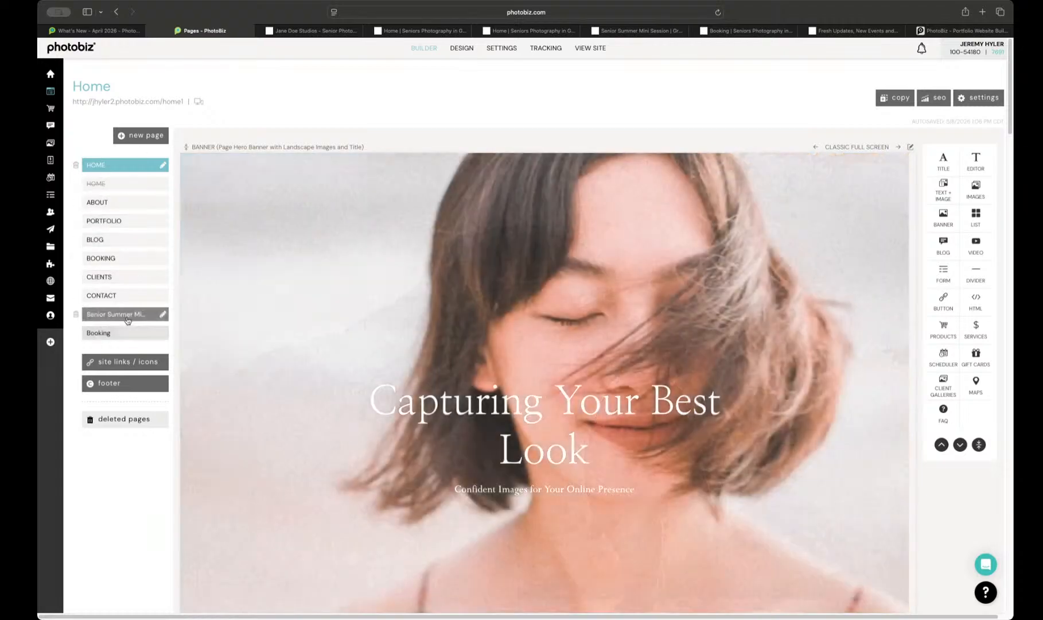
Step: Open the new Booking page listed last and examine its blocks, including the Free Consultation scheduler
left_click(120, 332)
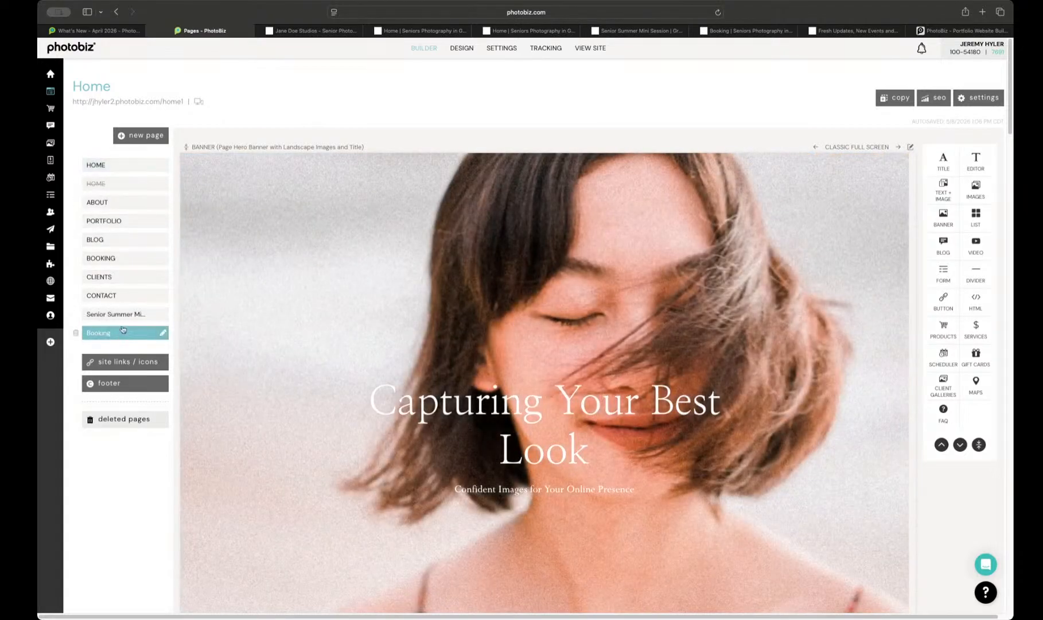
scroll(302, 294, "down", 5)
scroll(302, 295, "down", 10)
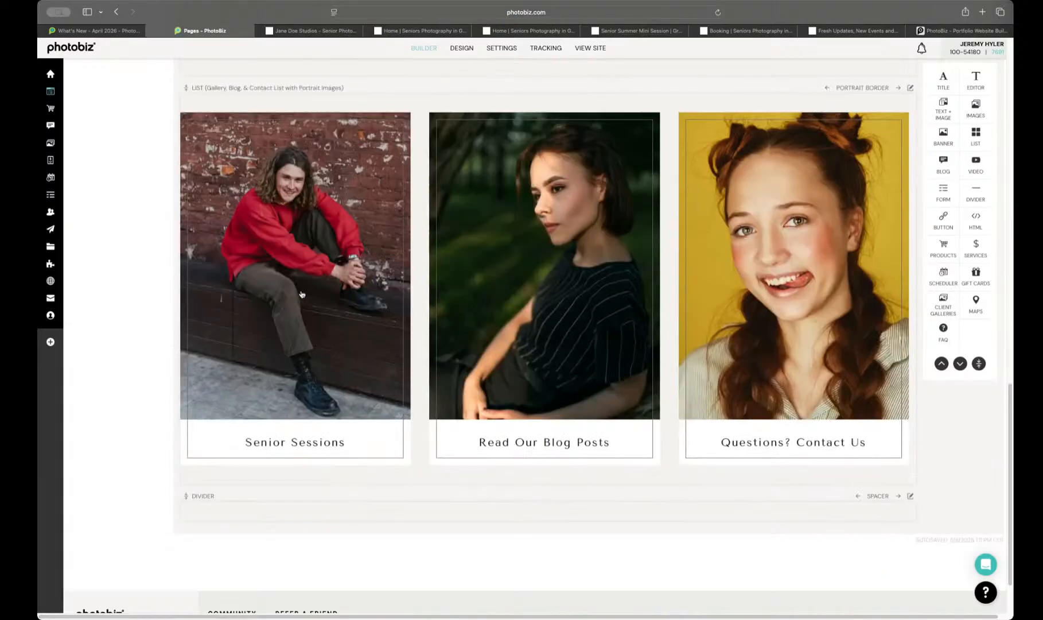
scroll(301, 294, "up", 15)
scroll(302, 294, "down", 6)
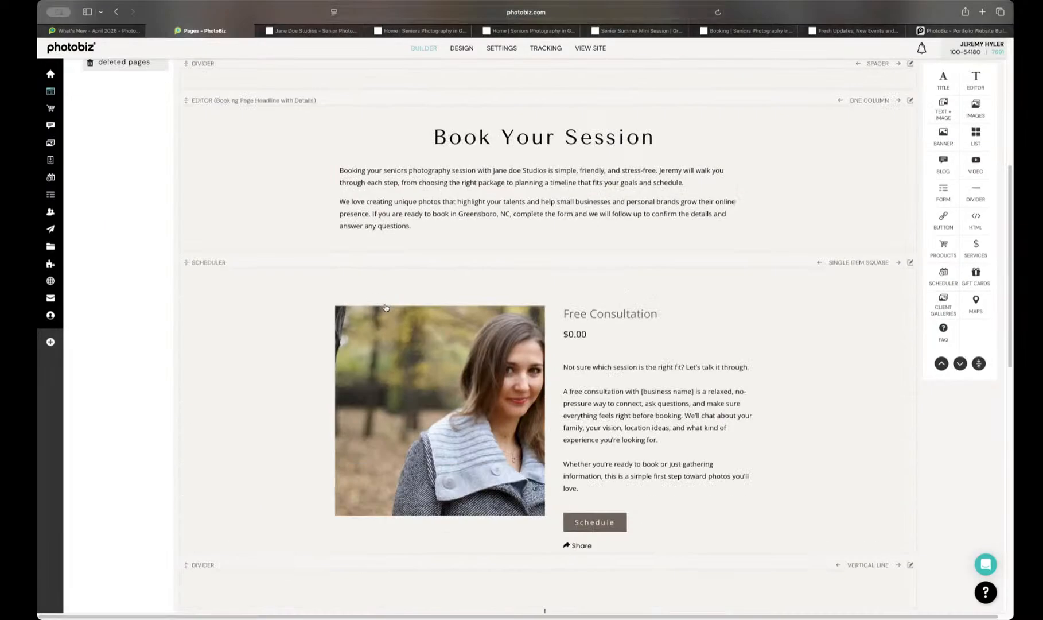
scroll(385, 302, "up", 3)
scroll(385, 308, "down", 6)
scroll(396, 310, "up", 2)
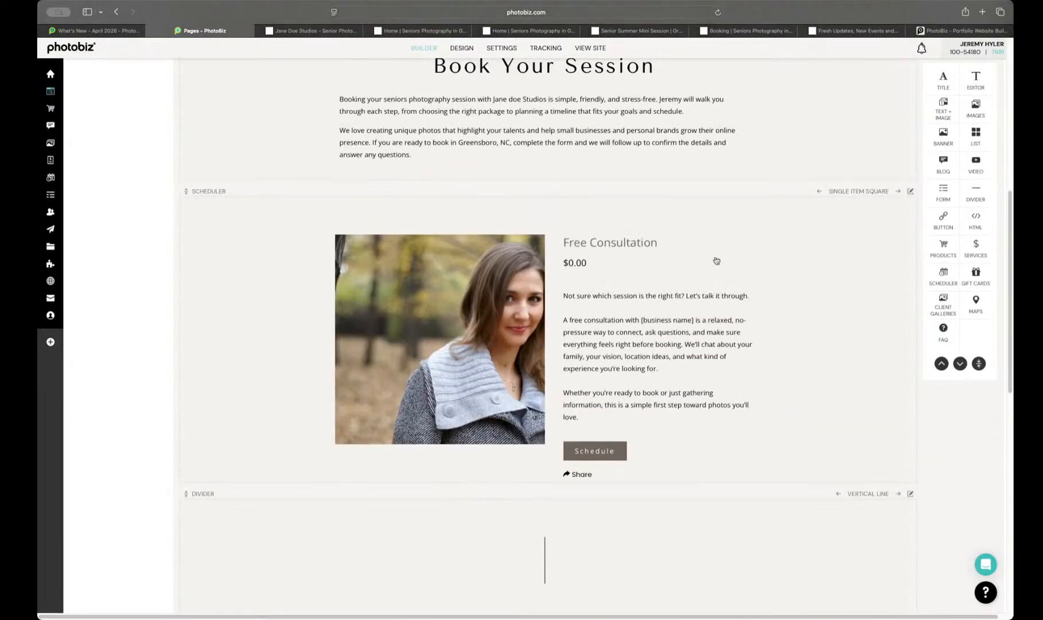
scroll(631, 309, "up", 5)
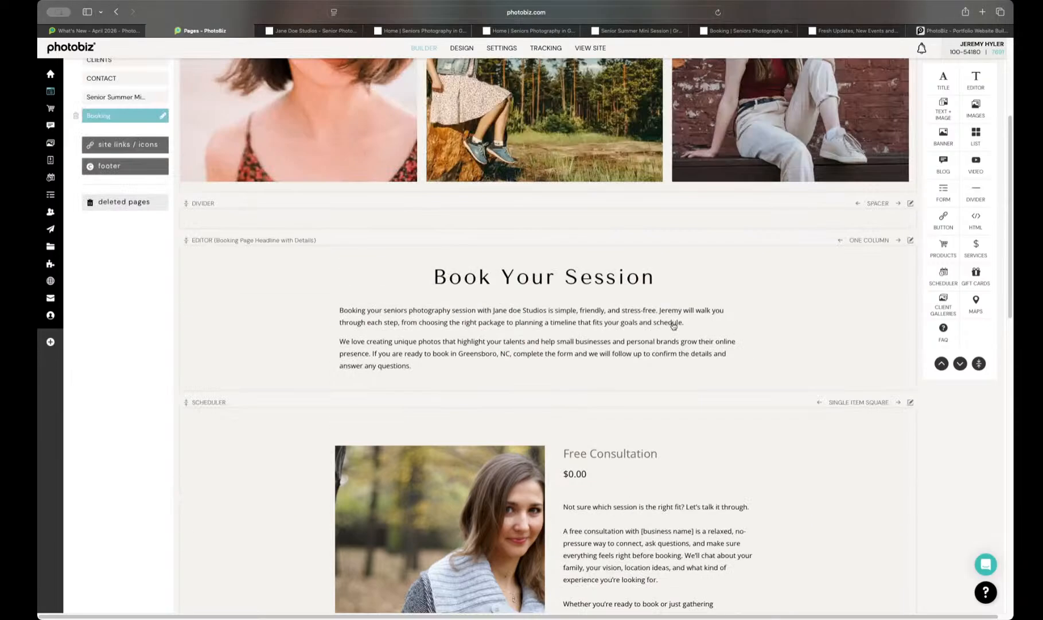
Step: Duplicate the Free Consultation scheduler block on the Booking page
scroll(676, 320, "down", 6)
left_click(910, 178)
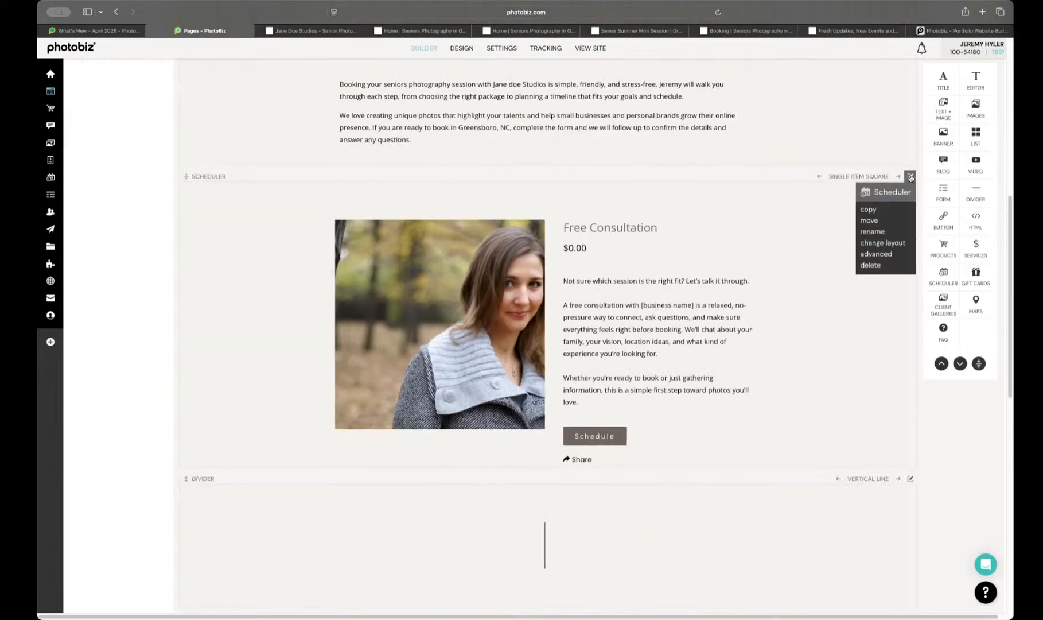
left_click(876, 212)
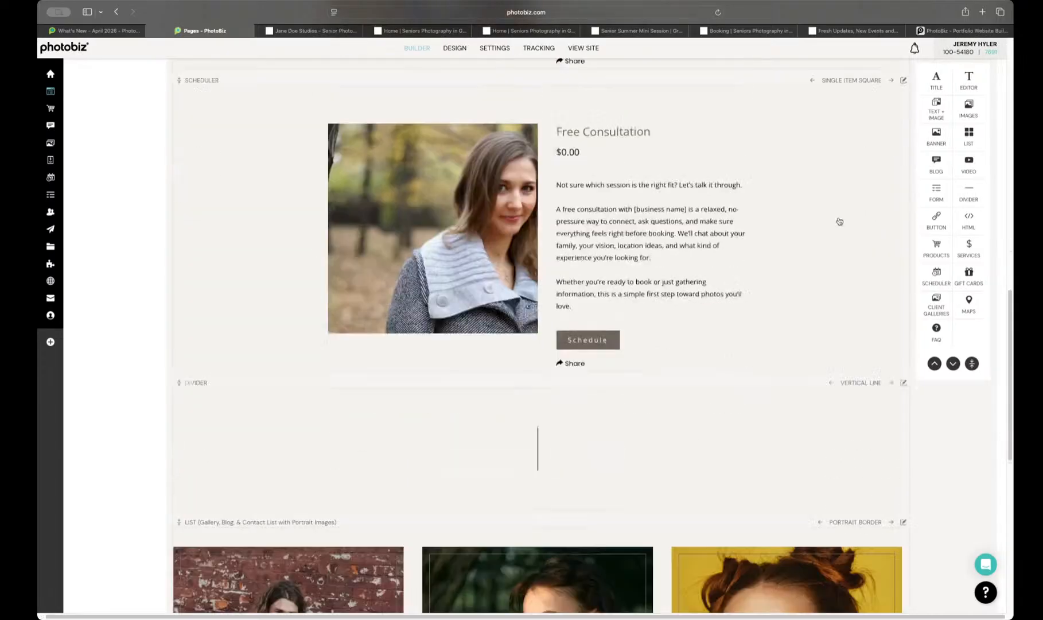
scroll(642, 306, "down", 2)
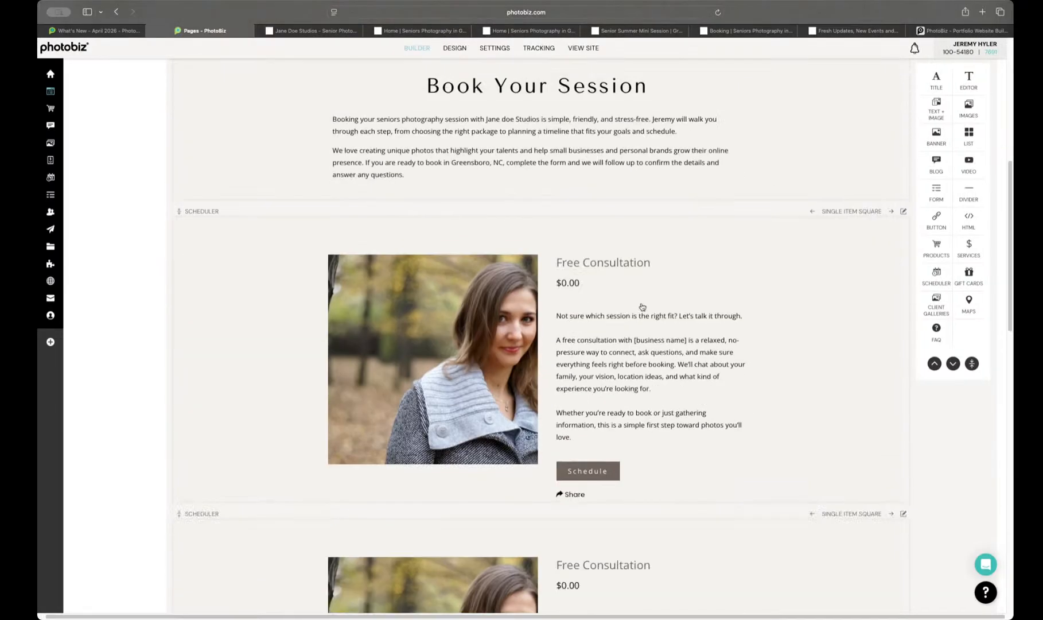
Step: Move the duplicated scheduler block from the Booking page onto the Contact page in the page list
left_click_drag(371, 372, 186, 323)
scroll(296, 338, "up", 7)
left_click_drag(558, 429, 105, 296)
scroll(361, 383, "up", 7)
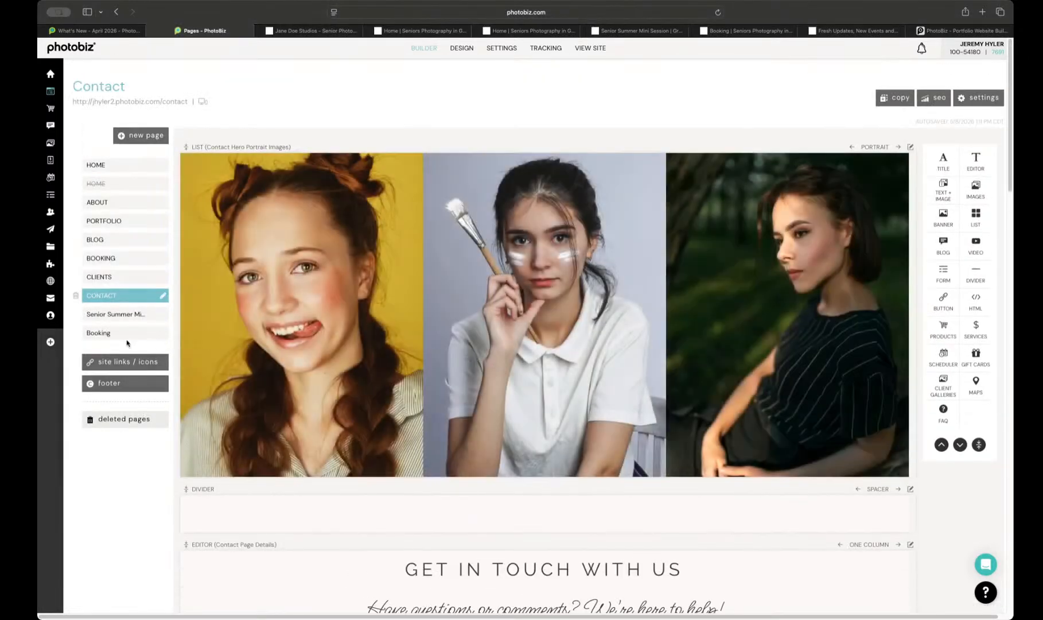
Step: Return to the last-listed Booking page and make another copy of its Free Consultation scheduler block
left_click(132, 332)
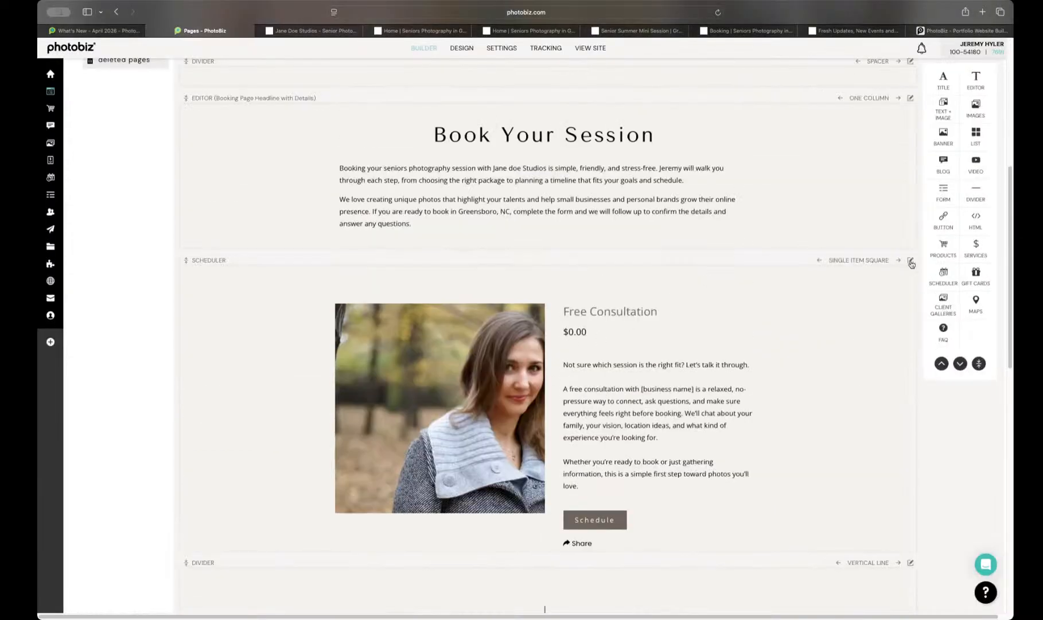
left_click(911, 261)
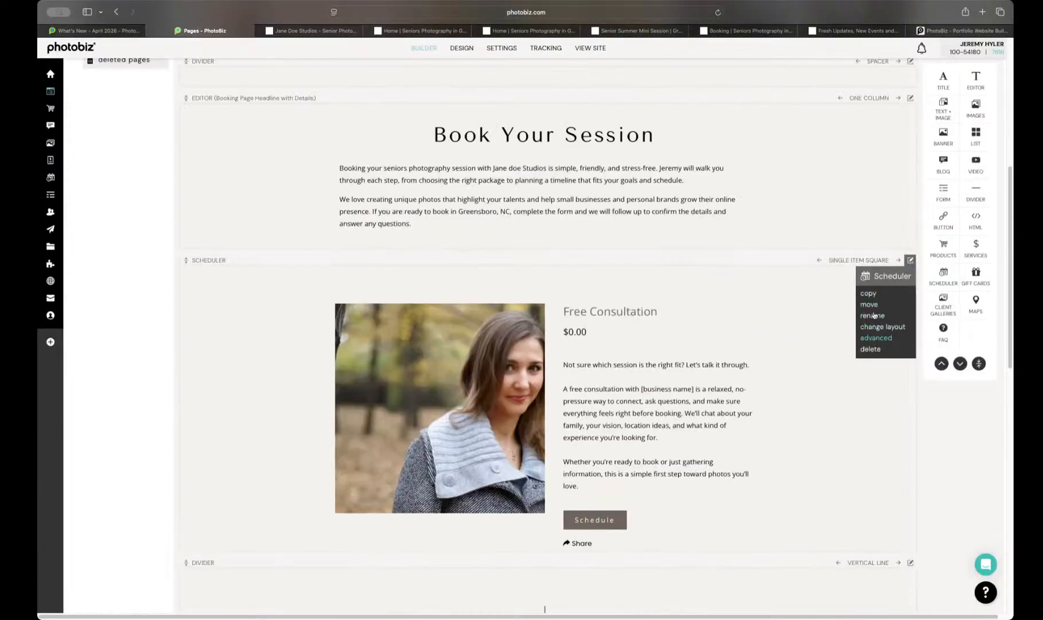
left_click(867, 295)
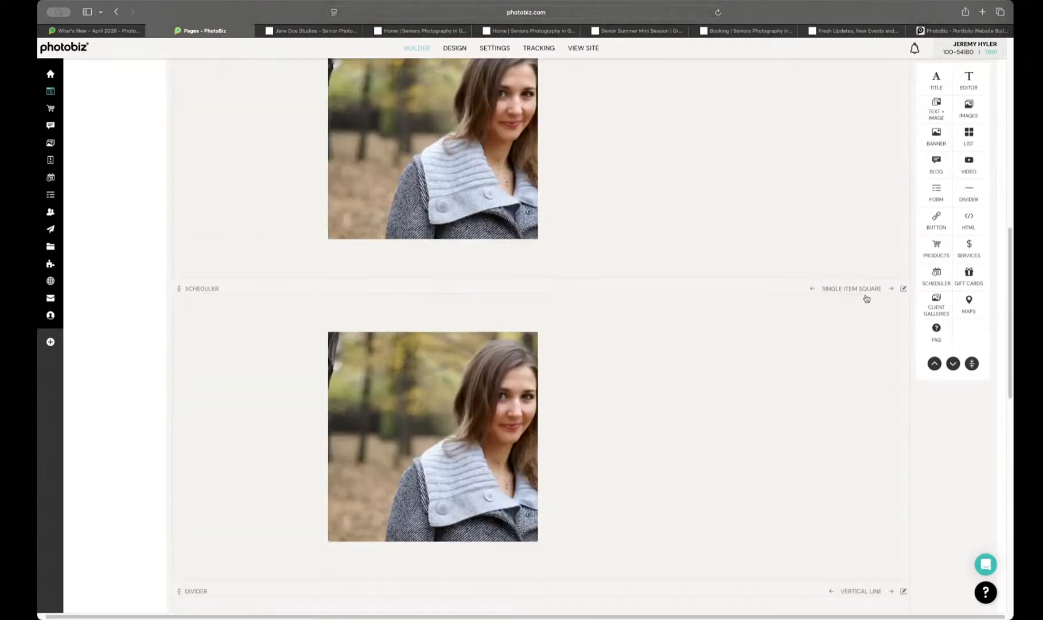
Step: Move the new scheduler copy to the HOME page, with its location set to Bottom of Page
left_click(902, 193)
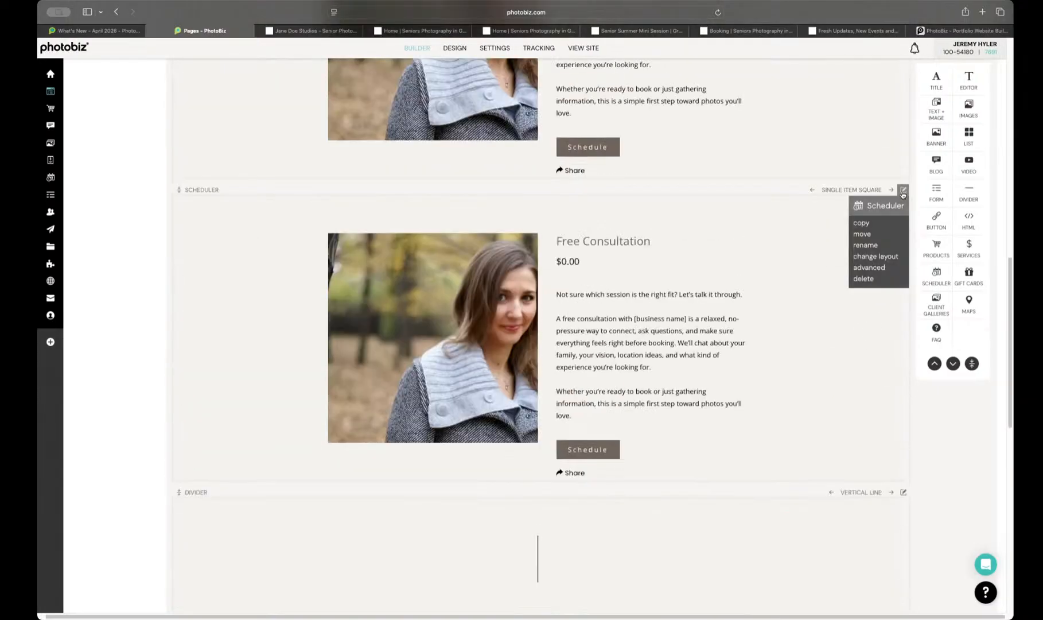
left_click(861, 240)
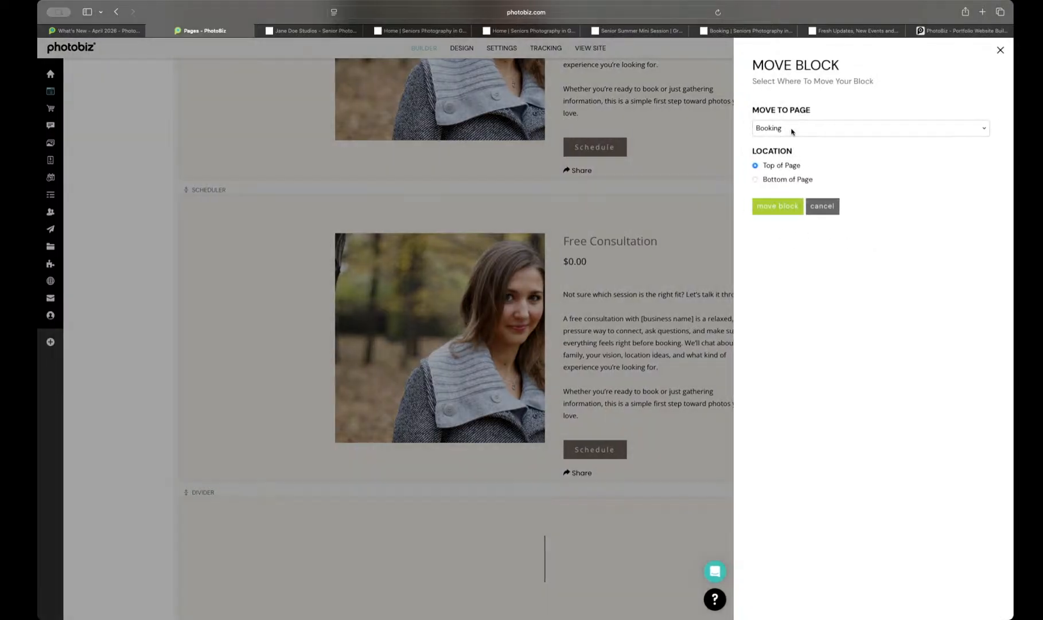
left_click(794, 128)
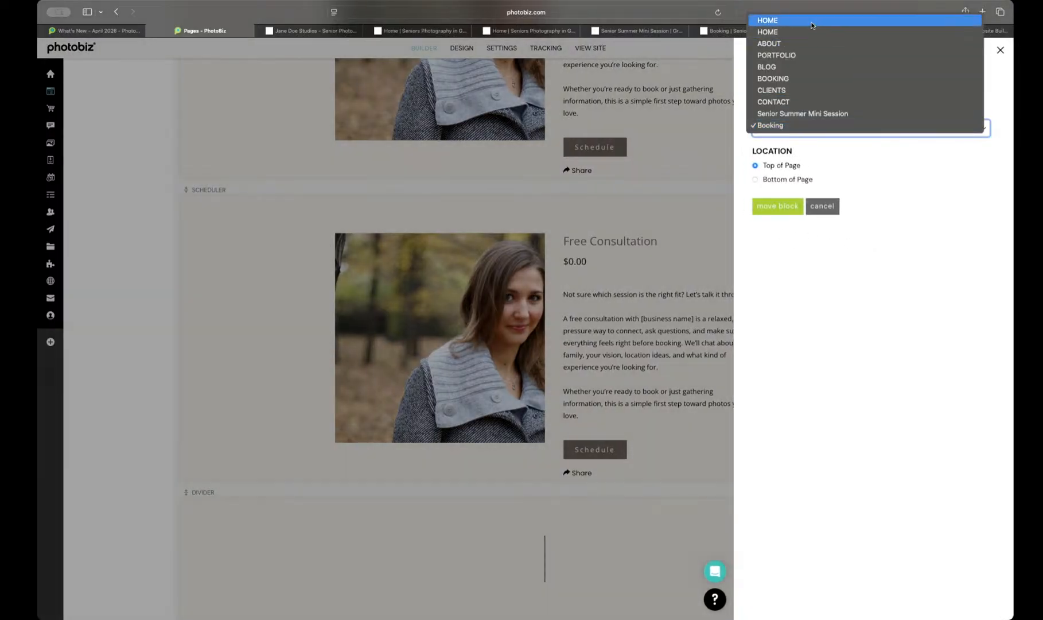
left_click(811, 21)
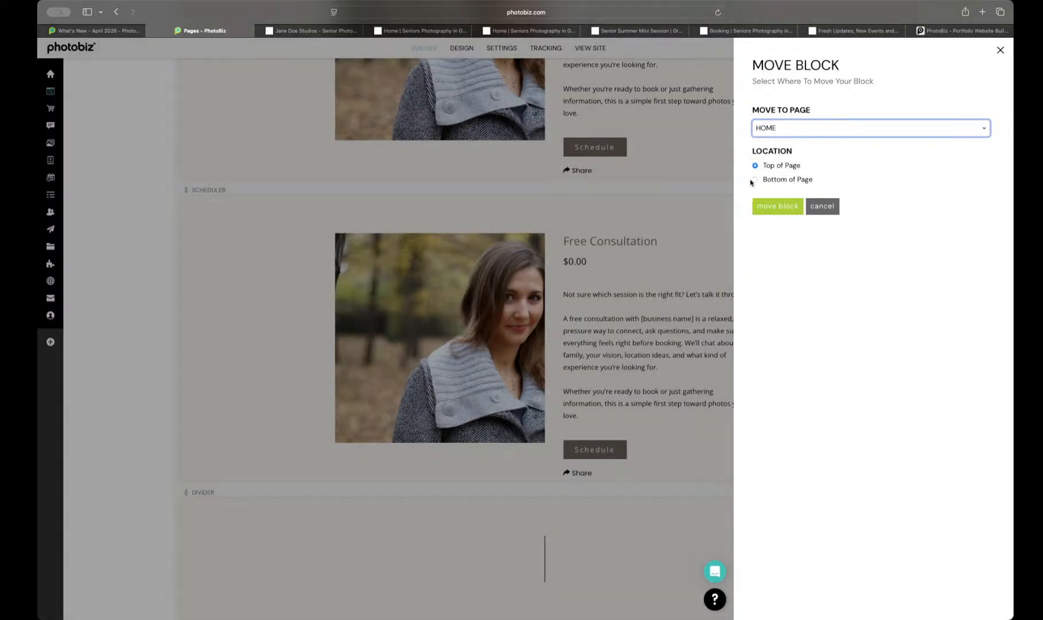
left_click(754, 179)
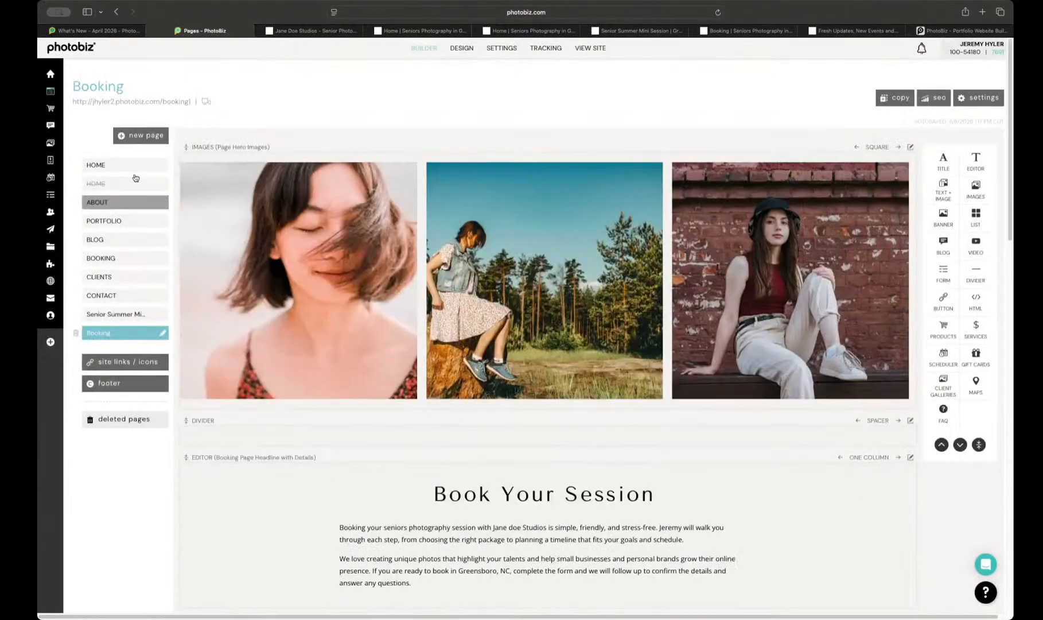
Step: Open the Home page and reposition its Free Consultation scheduler block directly below the showcase portfolio banner
left_click(133, 165)
scroll(562, 467, "down", 6)
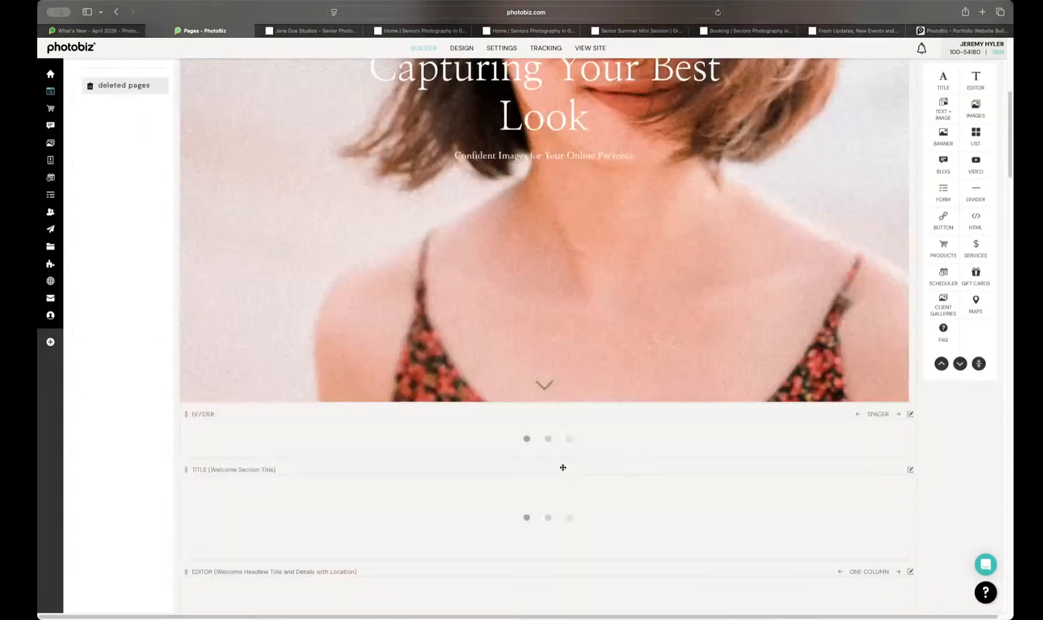
scroll(563, 467, "down", 20)
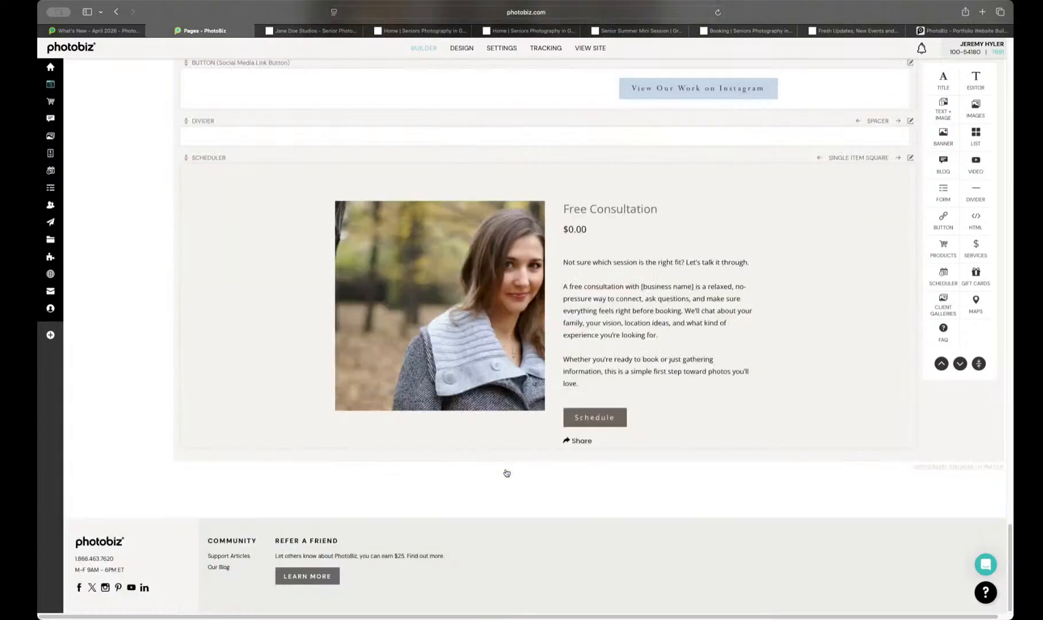
scroll(498, 469, "up", 1)
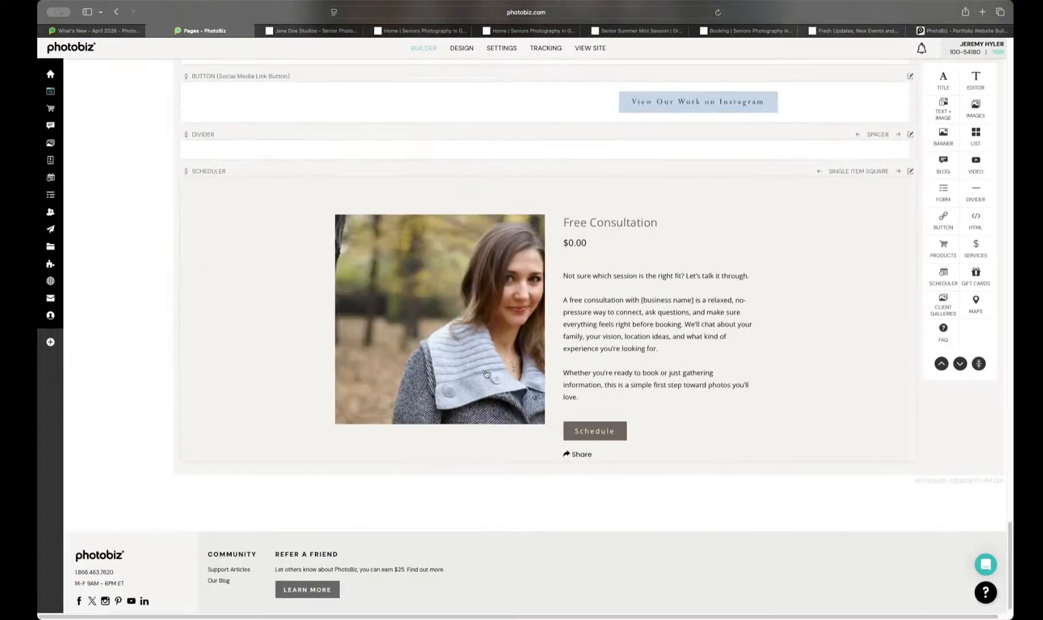
scroll(485, 374, "up", 2)
scroll(486, 401, "up", 20)
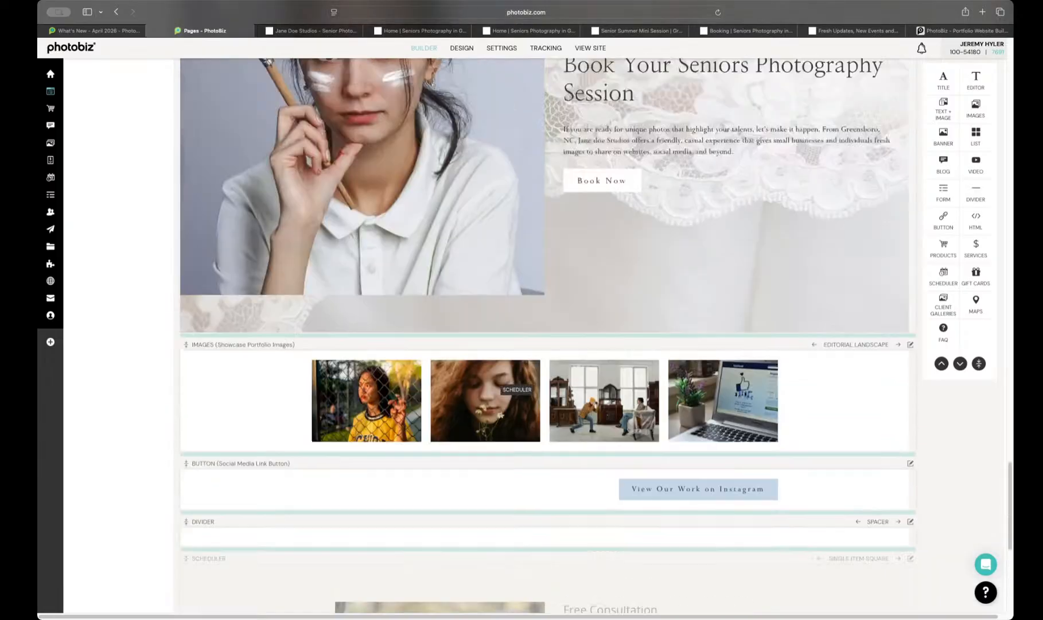
scroll(517, 229, "up", 8)
scroll(516, 229, "down", 10)
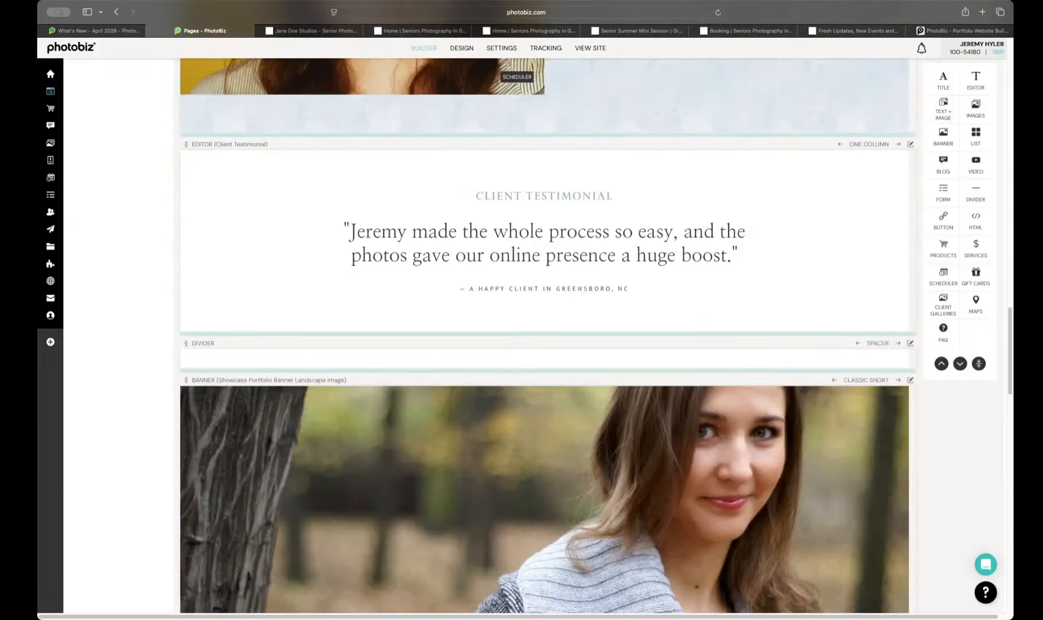
scroll(517, 229, "up", 3)
left_click_drag(518, 234, 513, 384)
scroll(469, 361, "down", 20)
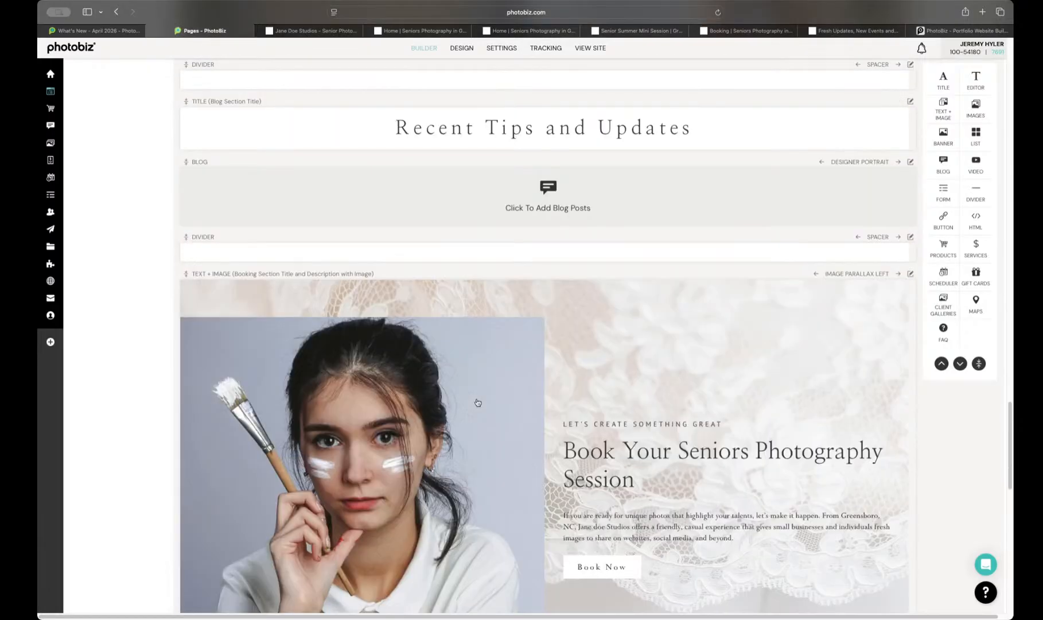
scroll(487, 363, "up", 20)
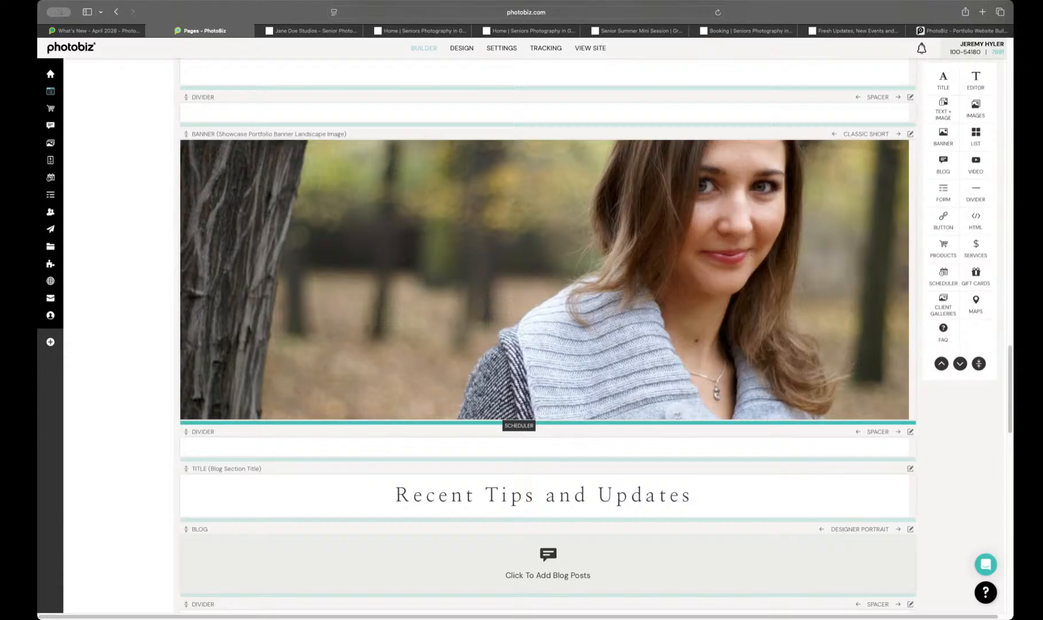
left_click_drag(519, 425, 501, 422)
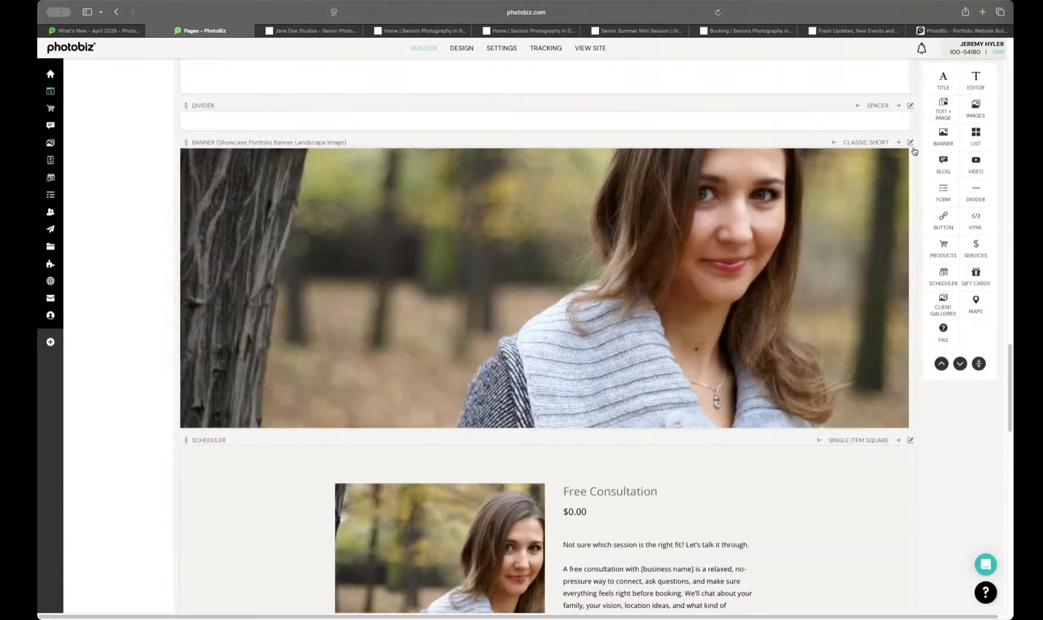
Step: Delete the showcase portfolio banner block above the scheduler on the Home page
left_click(911, 144)
left_click(876, 233)
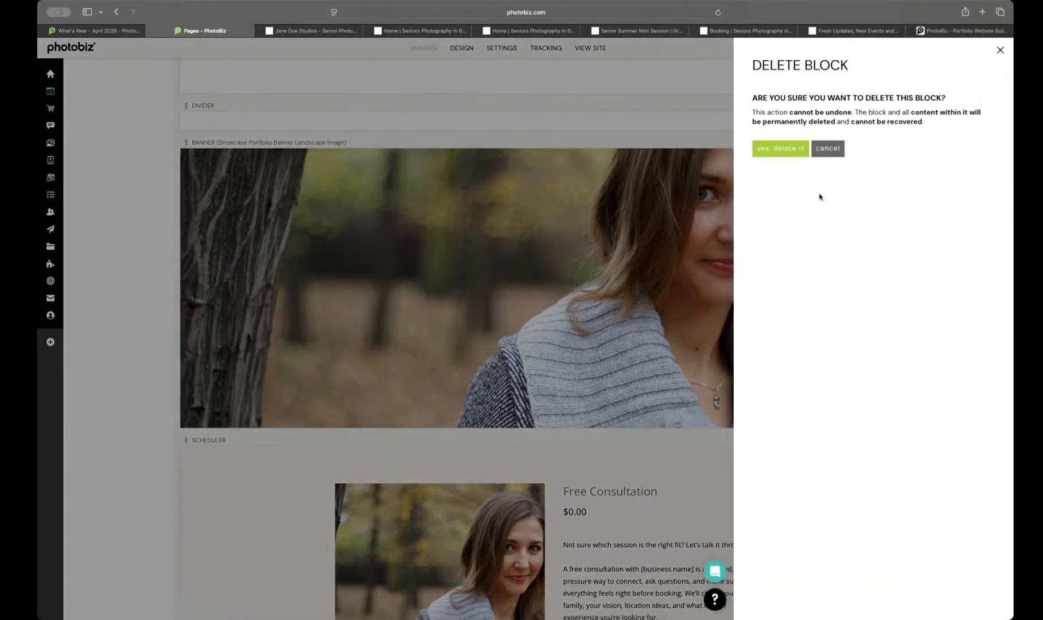
left_click(774, 150)
scroll(734, 322, "up", 5)
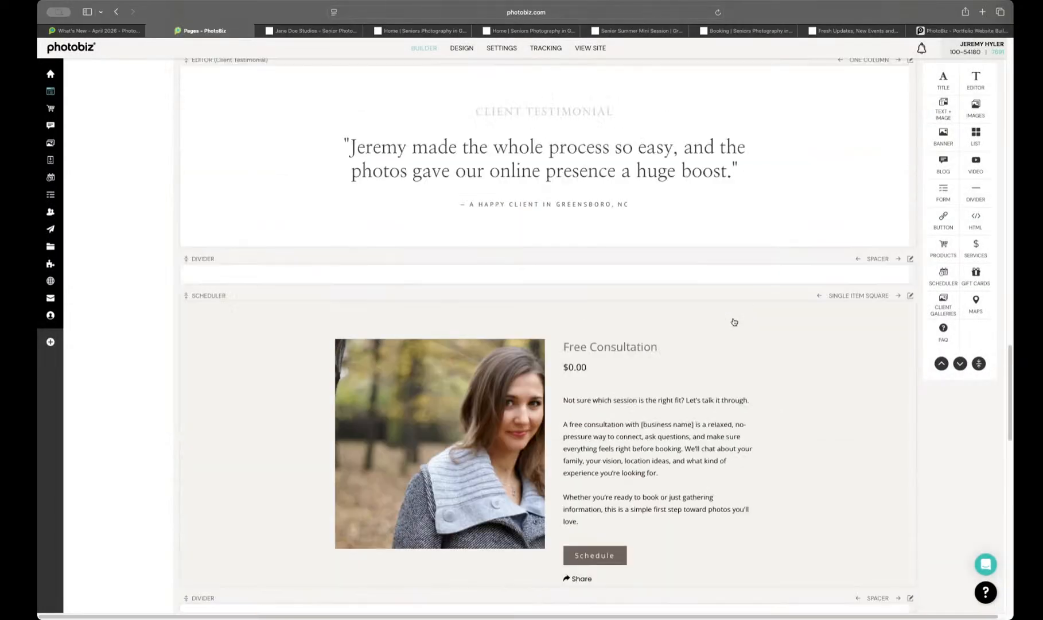
Step: View the live Home page and open the date and time selection of its Free Consultation scheduler
scroll(733, 322, "up", 15)
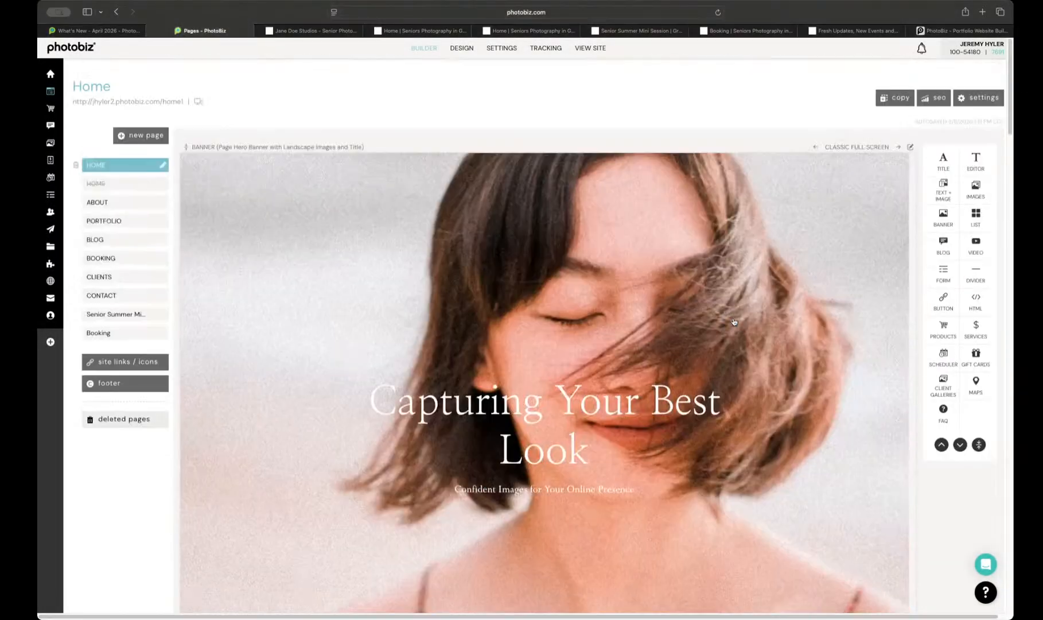
left_click(944, 31)
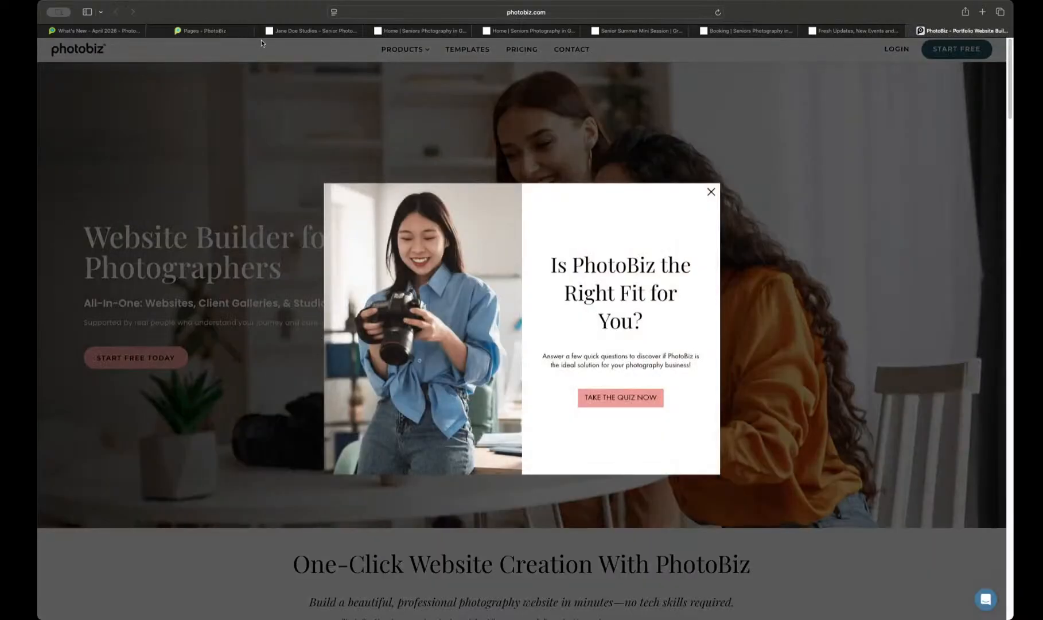
left_click(841, 33)
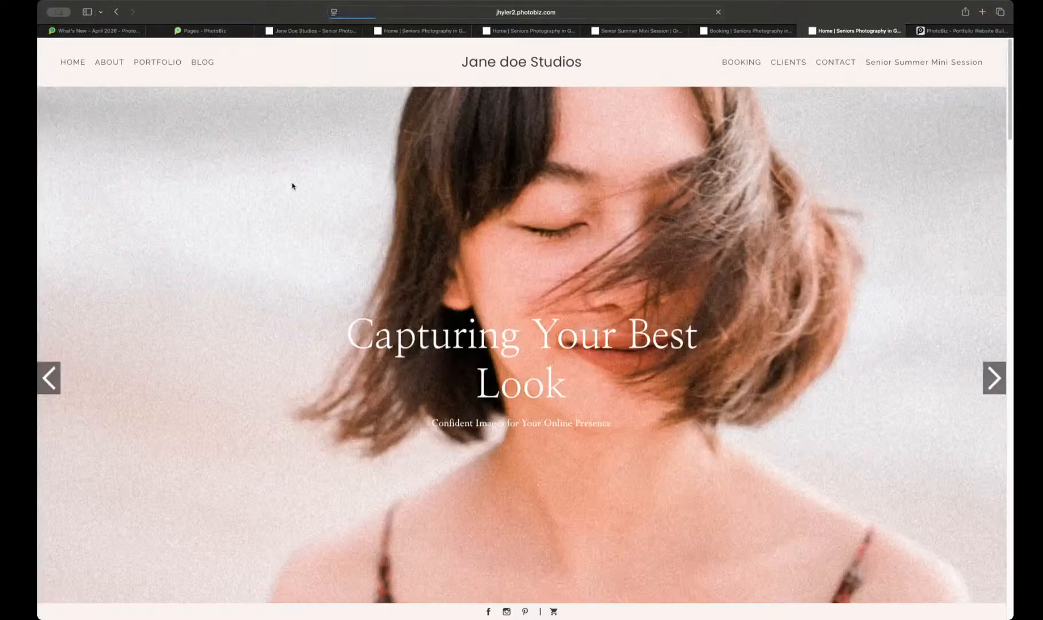
scroll(291, 187, "down", 15)
scroll(291, 187, "down", 15)
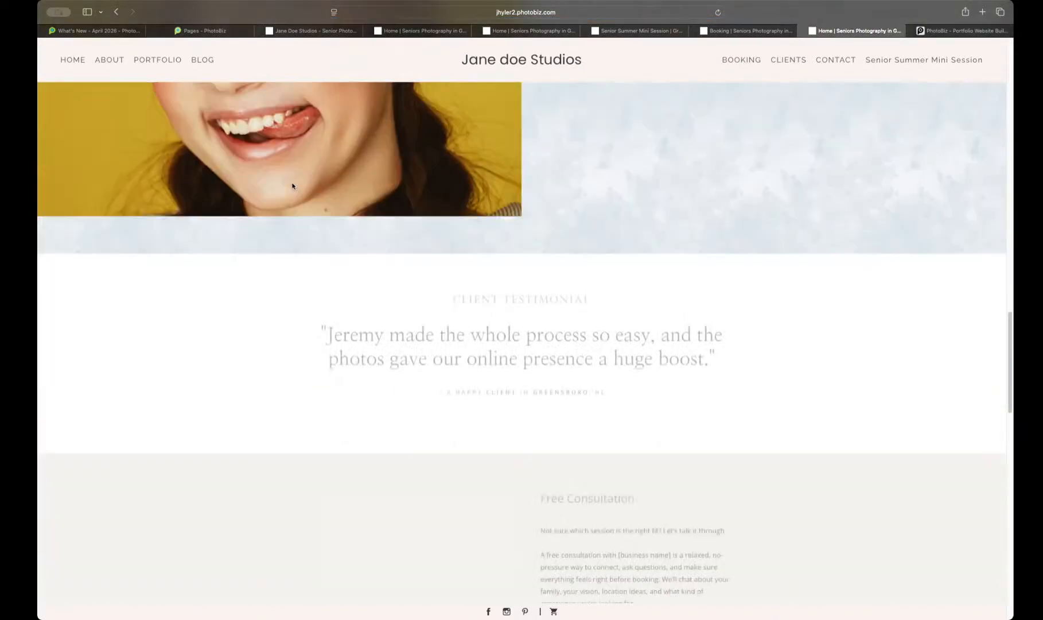
left_click(586, 289)
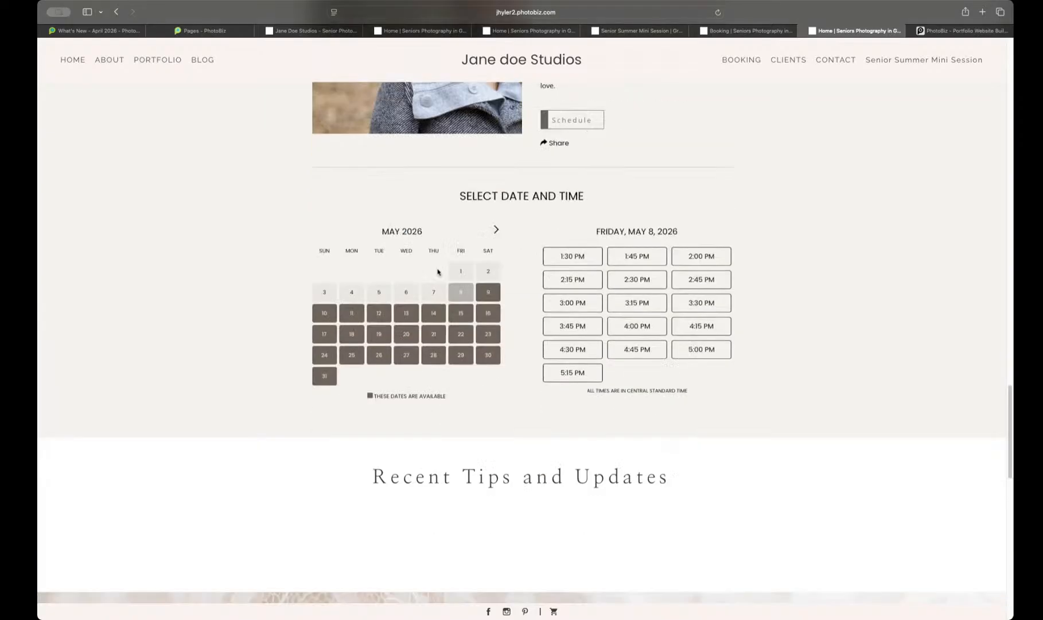
Step: Try the live scheduler by choosing the 3:00 PM slot on May 8, 2026 and checking the available times for May 28
left_click(574, 229)
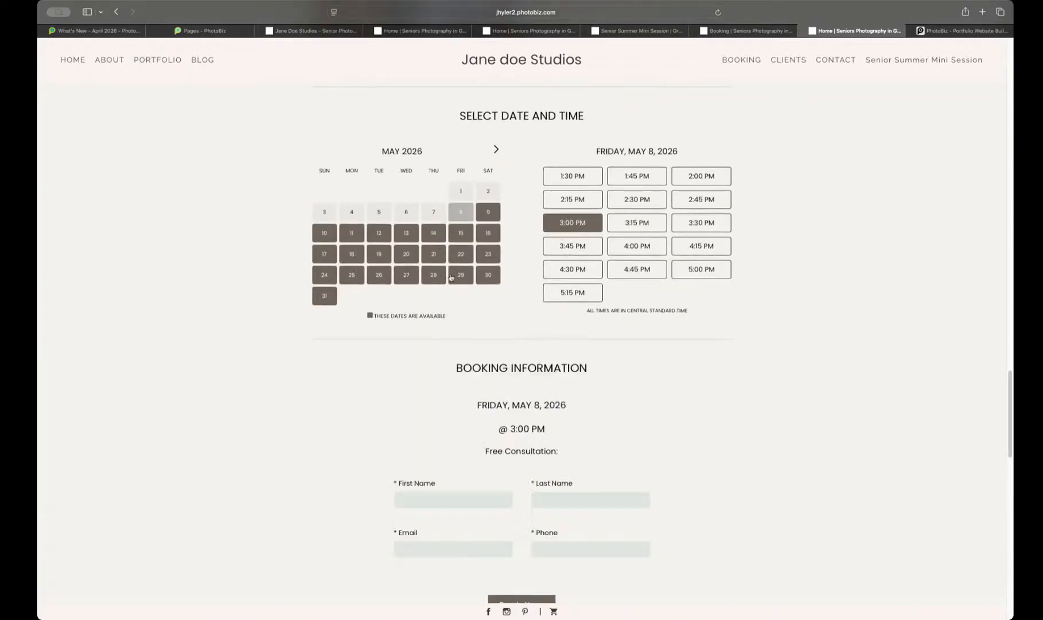
left_click(434, 276)
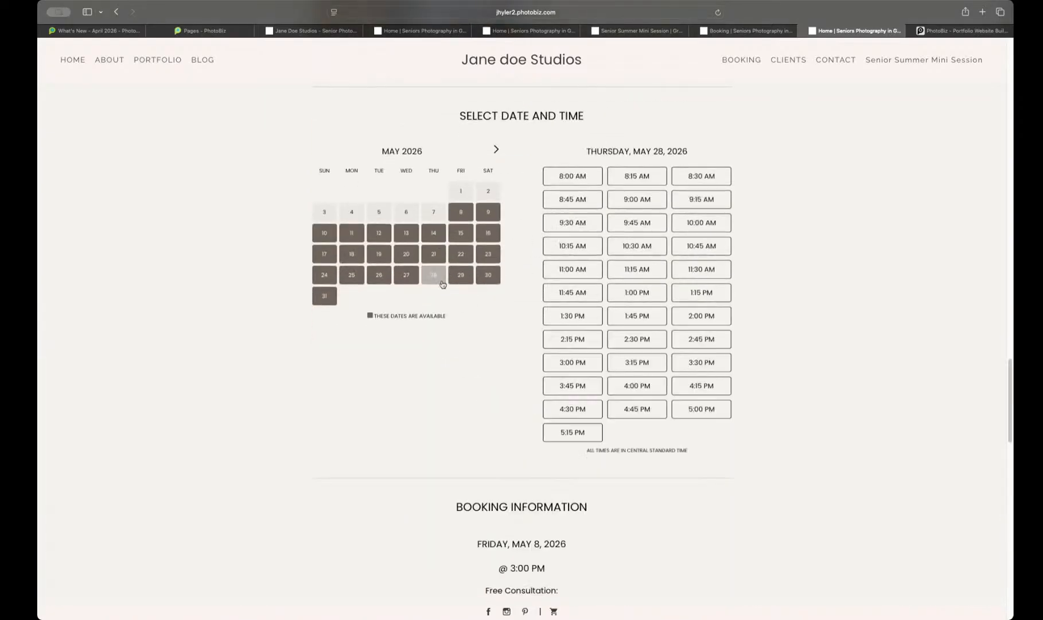
scroll(443, 284, "up", 20)
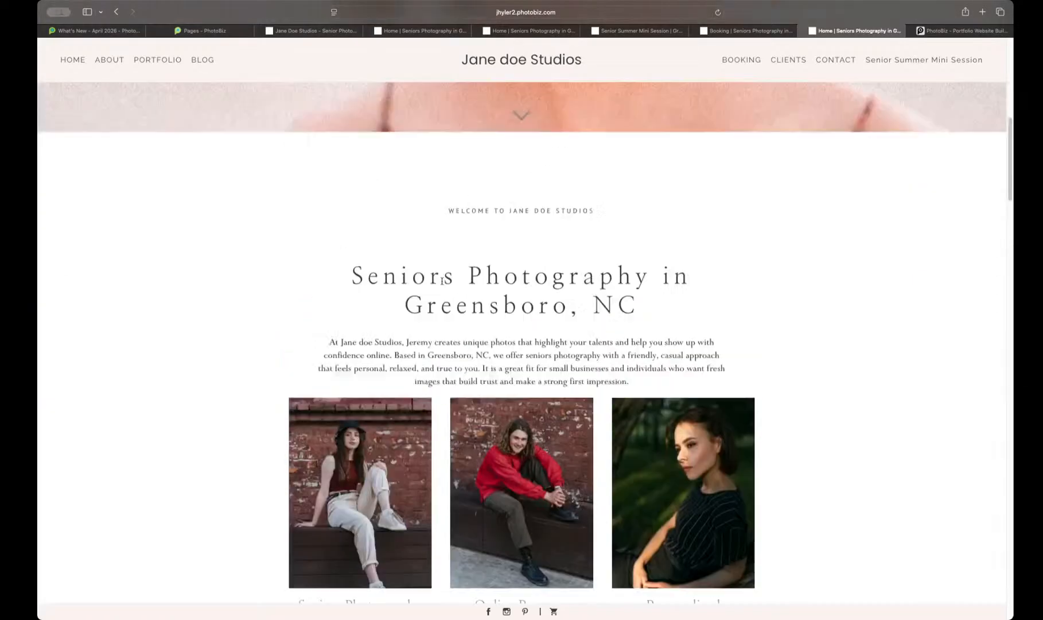
scroll(443, 280, "up", 5)
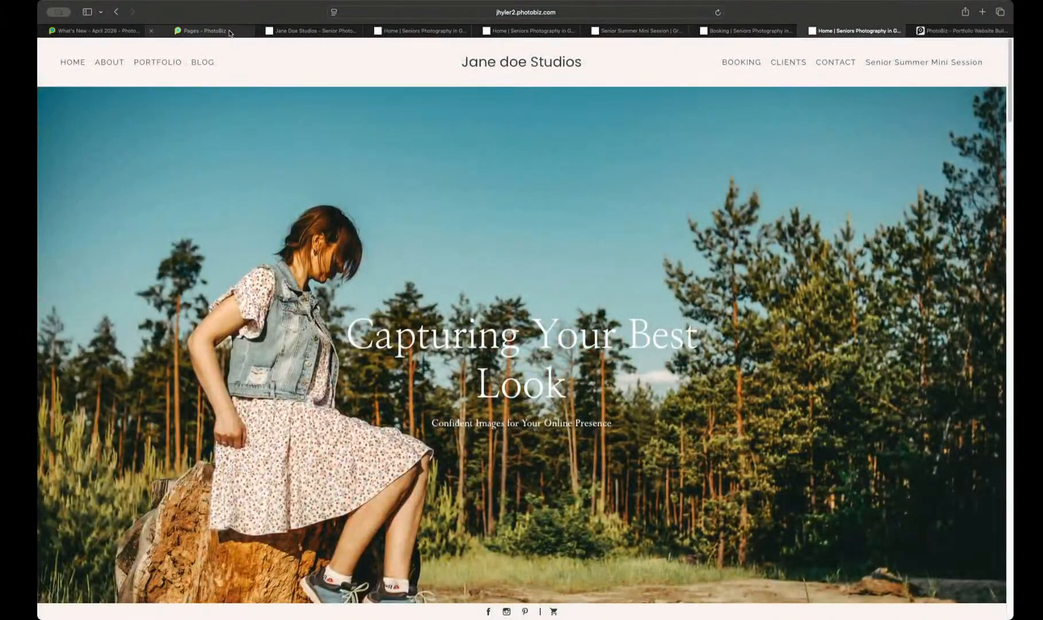
Step: Return to the site builder and browse the new templates that can be added to the site design, leaving the current template in place
left_click(230, 34)
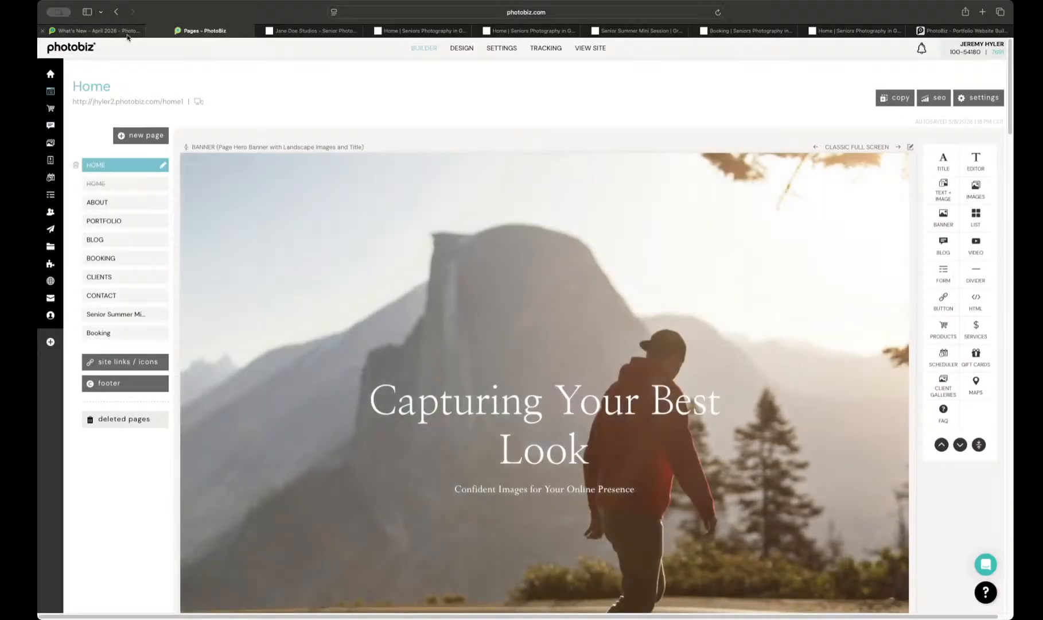
left_click(459, 50)
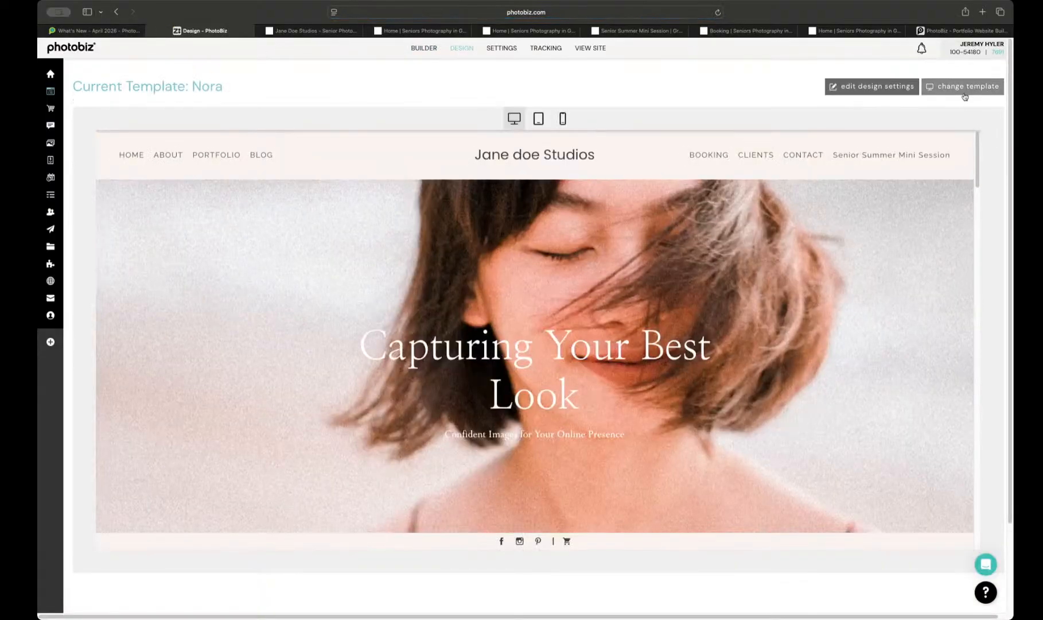
left_click(963, 89)
scroll(850, 175, "down", 3)
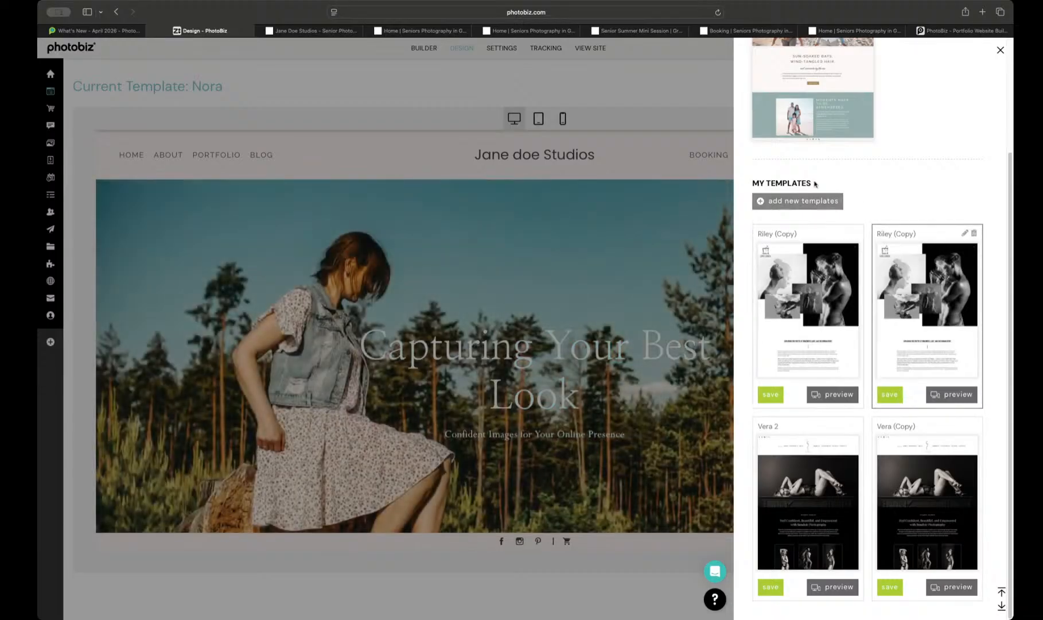
left_click(802, 205)
scroll(802, 209, "down", 10)
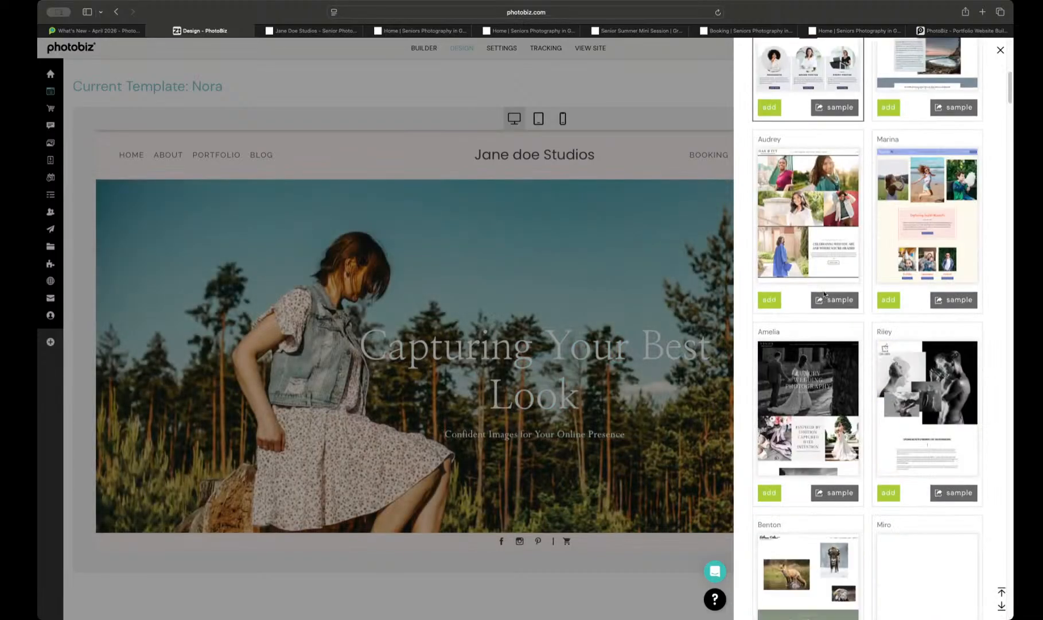
scroll(823, 294, "down", 1)
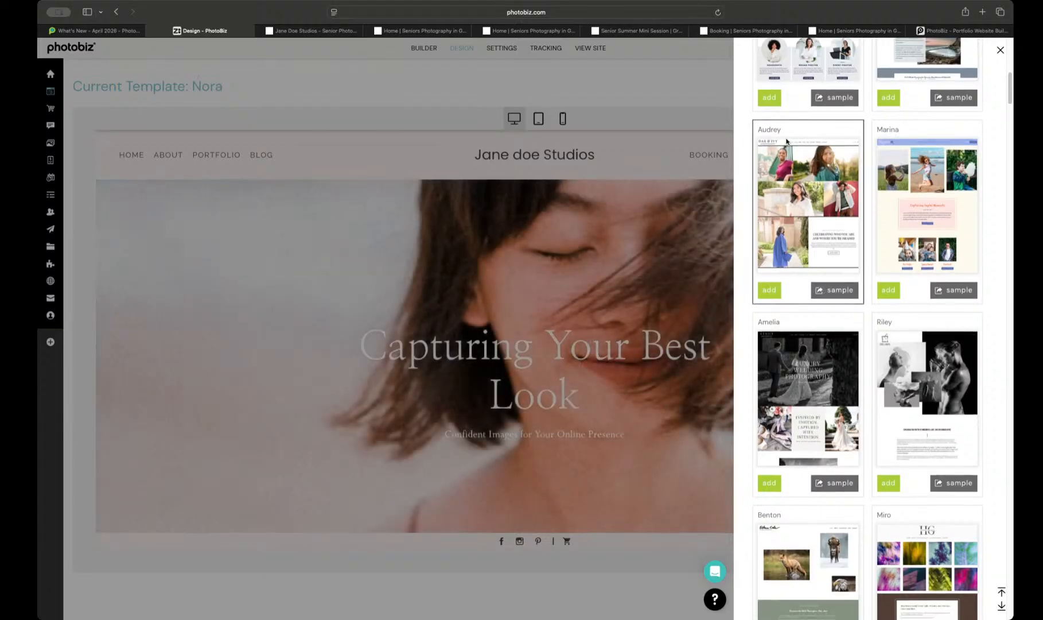
left_click(514, 97)
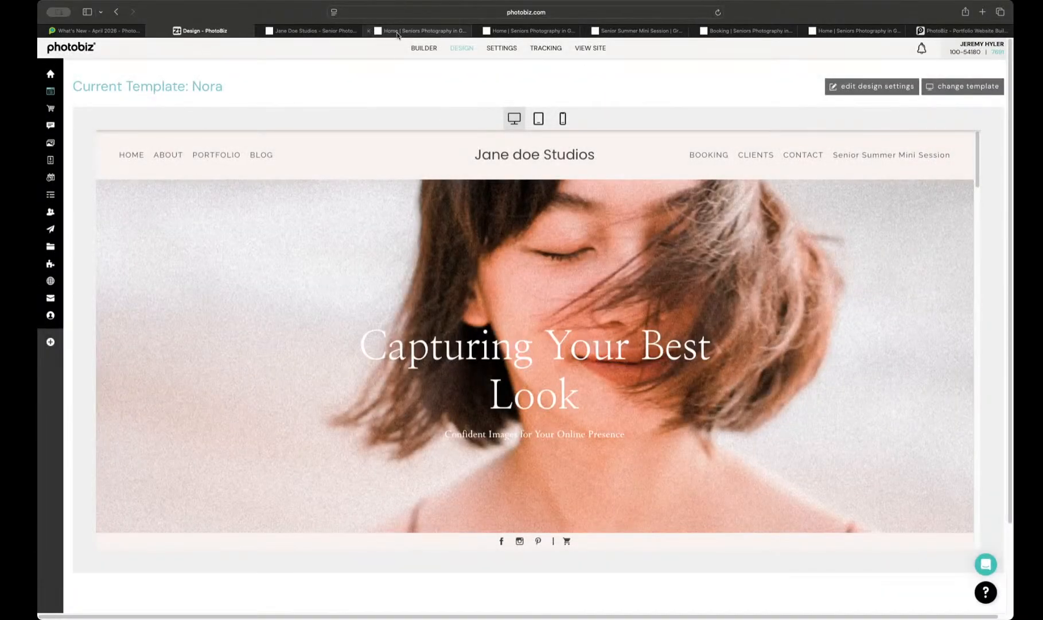
Step: Start a new website page and choose the Home (Austen) layout as its page type
left_click(423, 47)
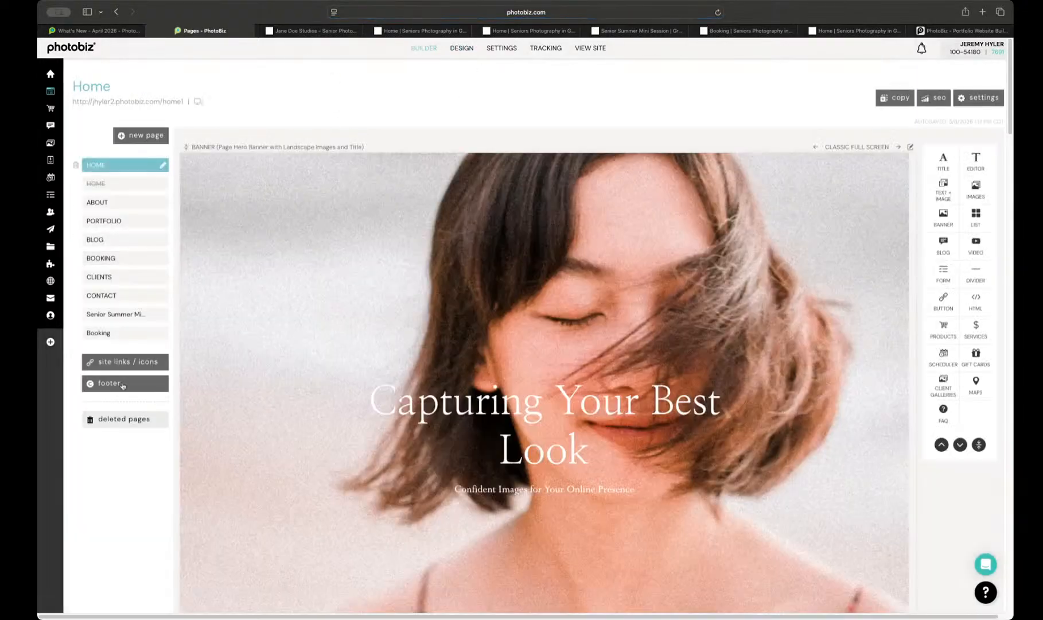
left_click(141, 135)
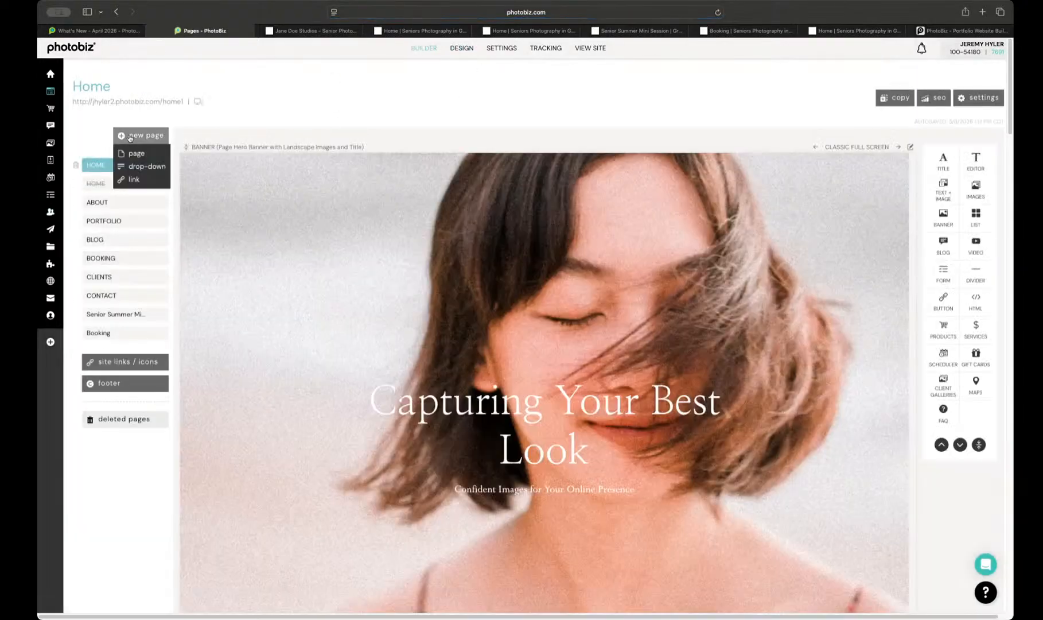
left_click(137, 152)
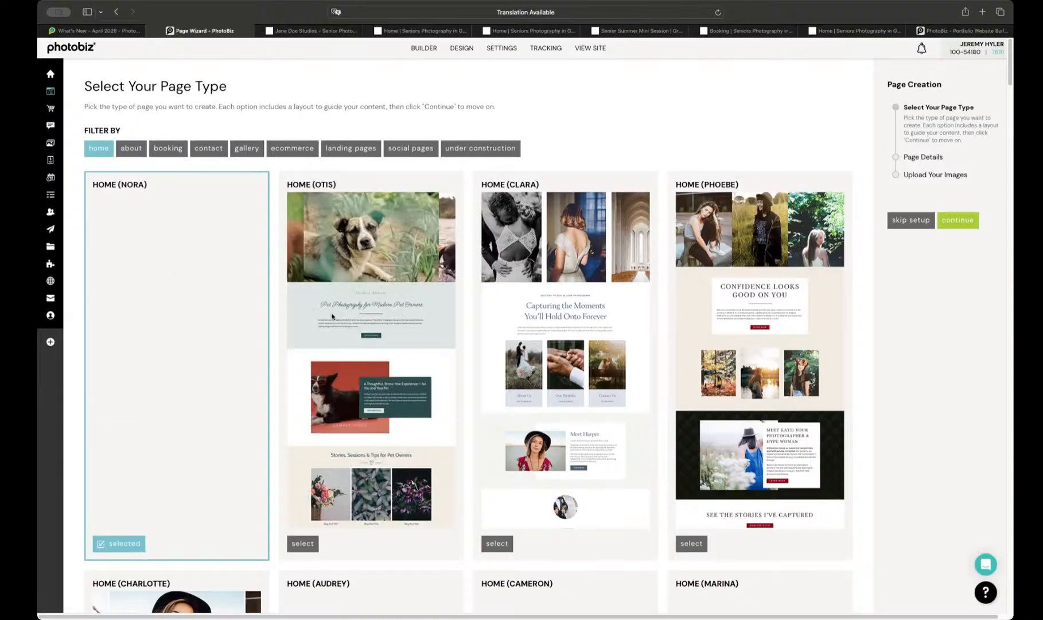
scroll(401, 310, "down", 7)
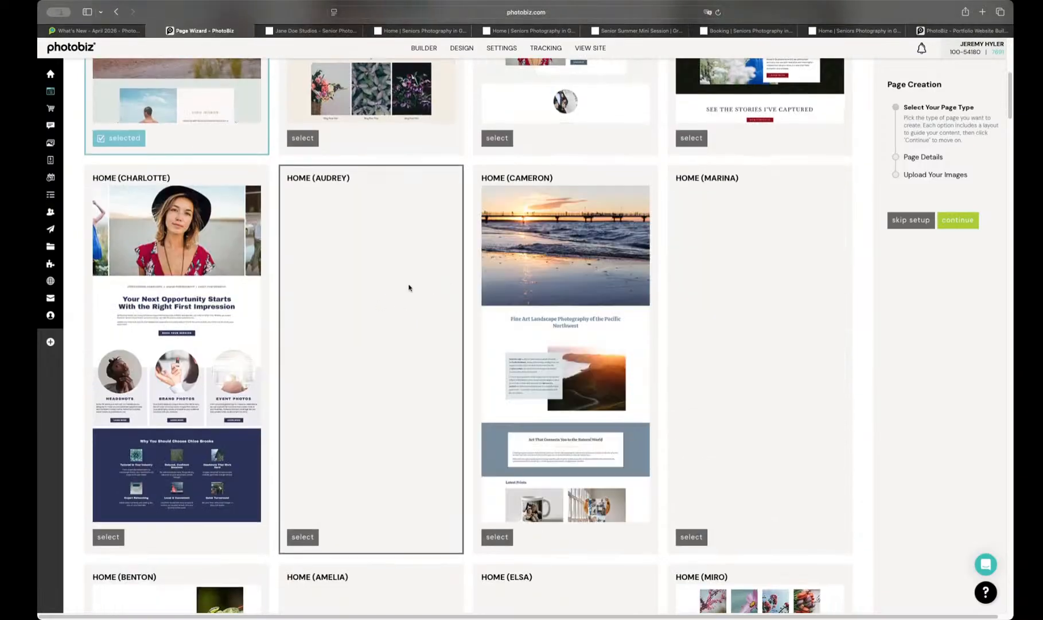
scroll(410, 287, "down", 5)
scroll(409, 287, "down", 9)
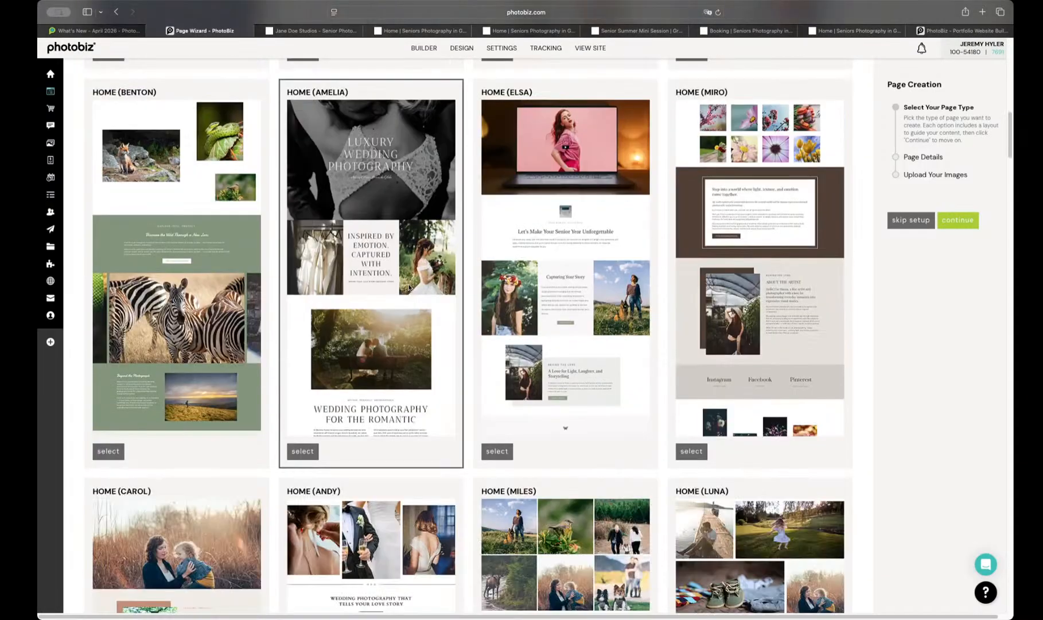
scroll(409, 287, "down", 8)
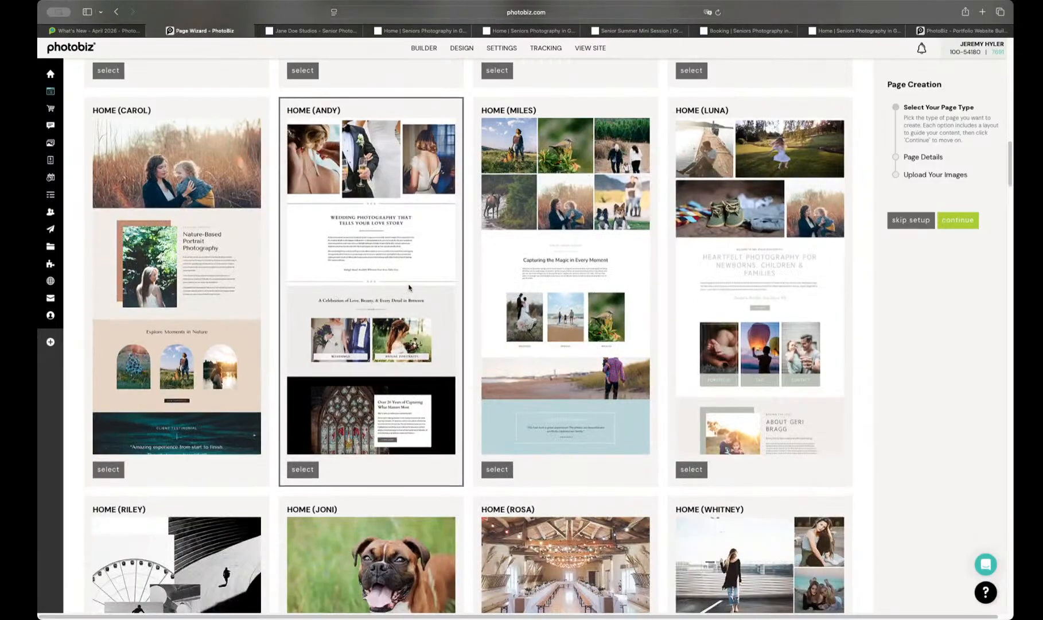
scroll(409, 287, "down", 10)
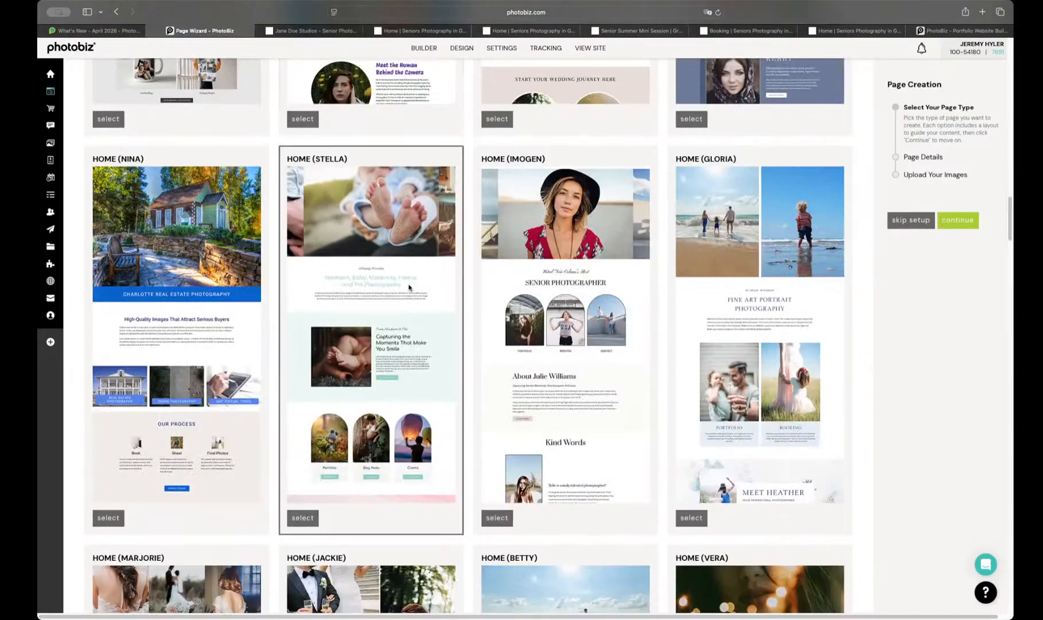
scroll(409, 287, "down", 11)
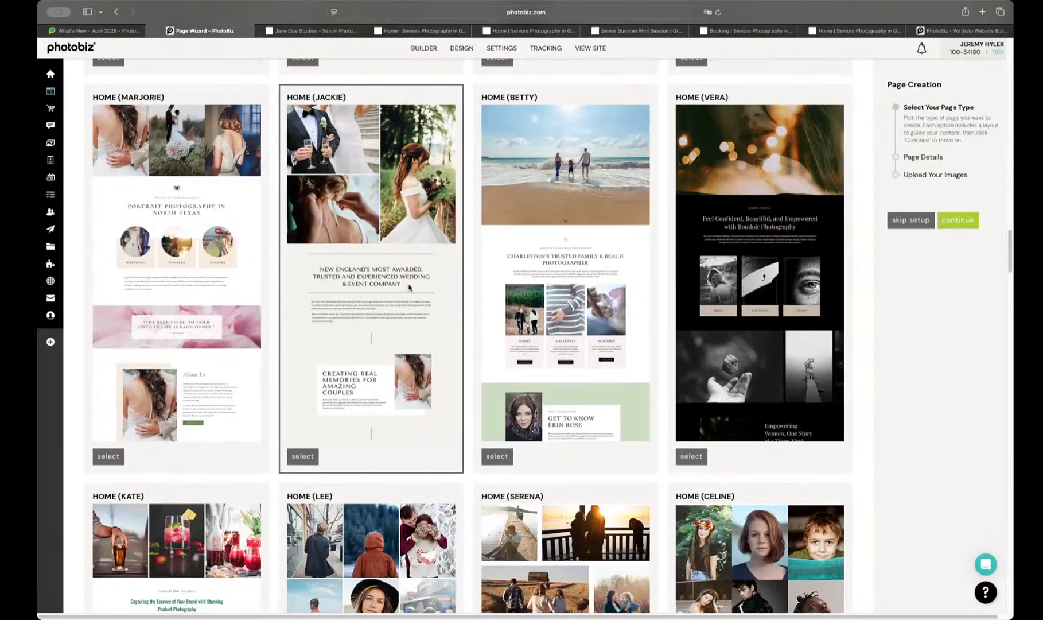
scroll(409, 287, "down", 10)
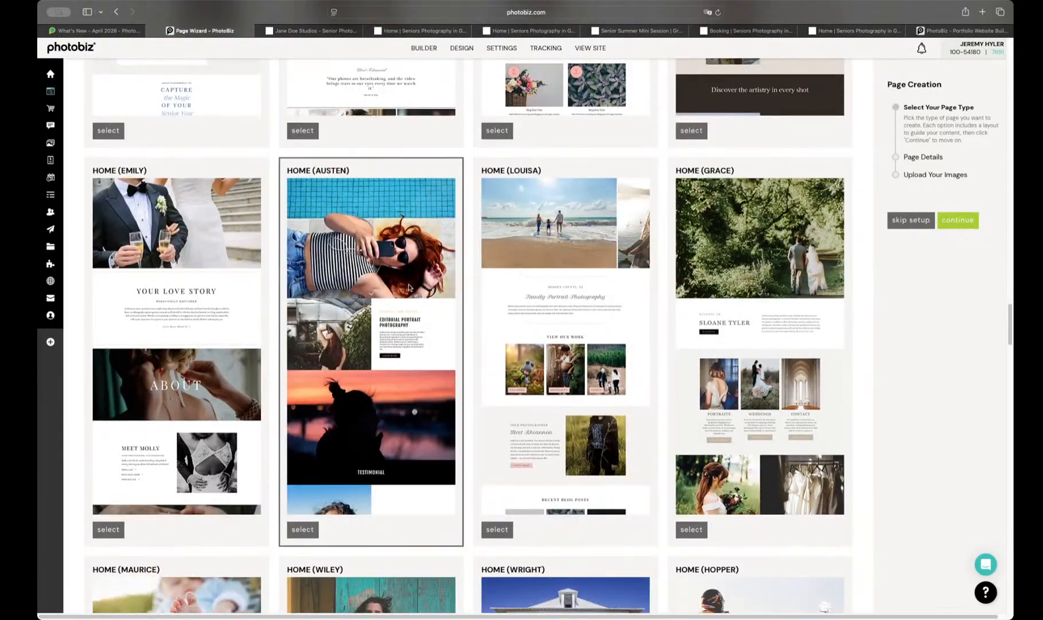
scroll(409, 287, "down", 1)
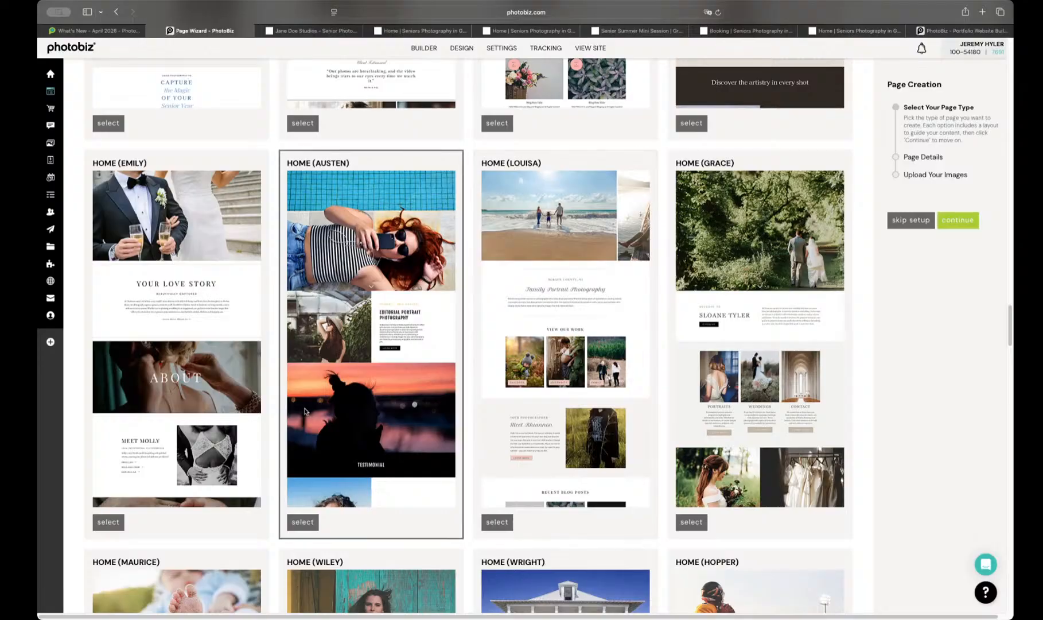
scroll(305, 411, "down", 2)
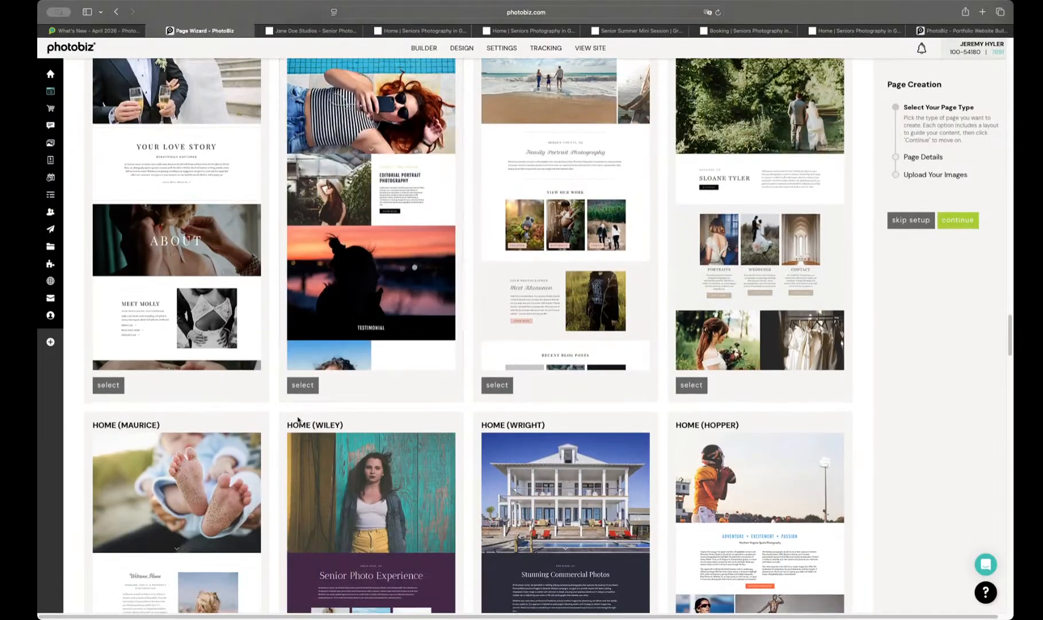
left_click(302, 385)
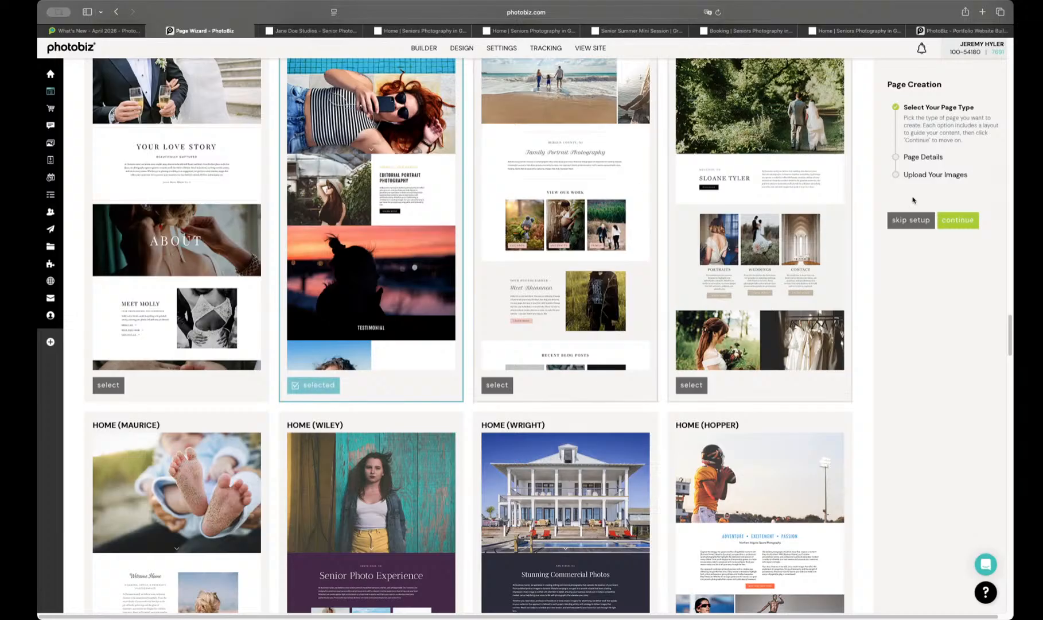
left_click(967, 222)
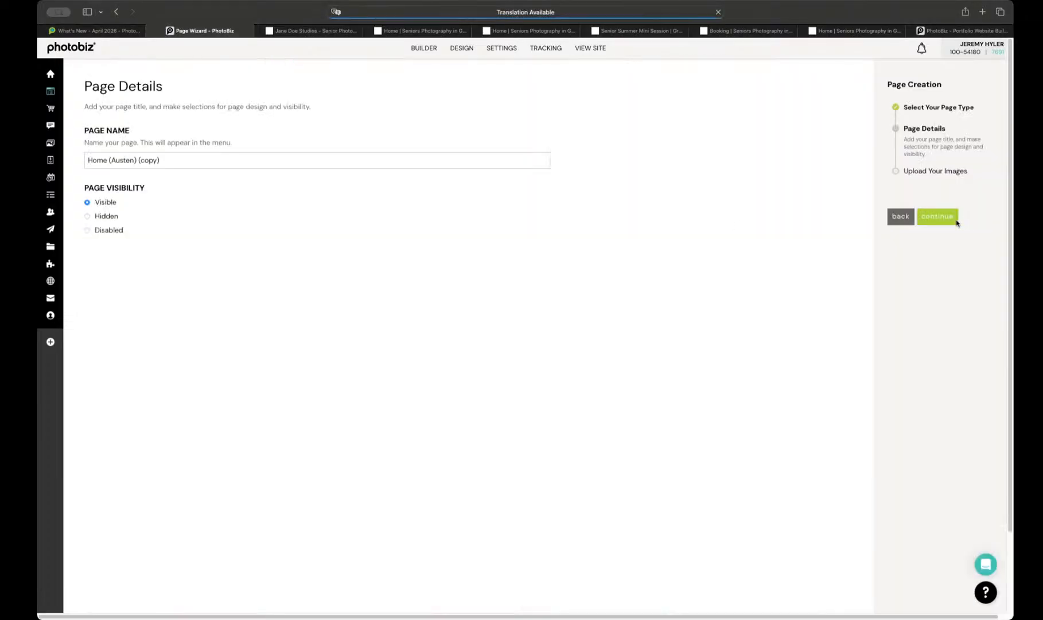
Step: Name the new page Home and set its page visibility to Hidden
triple_click(287, 159)
type("Home")
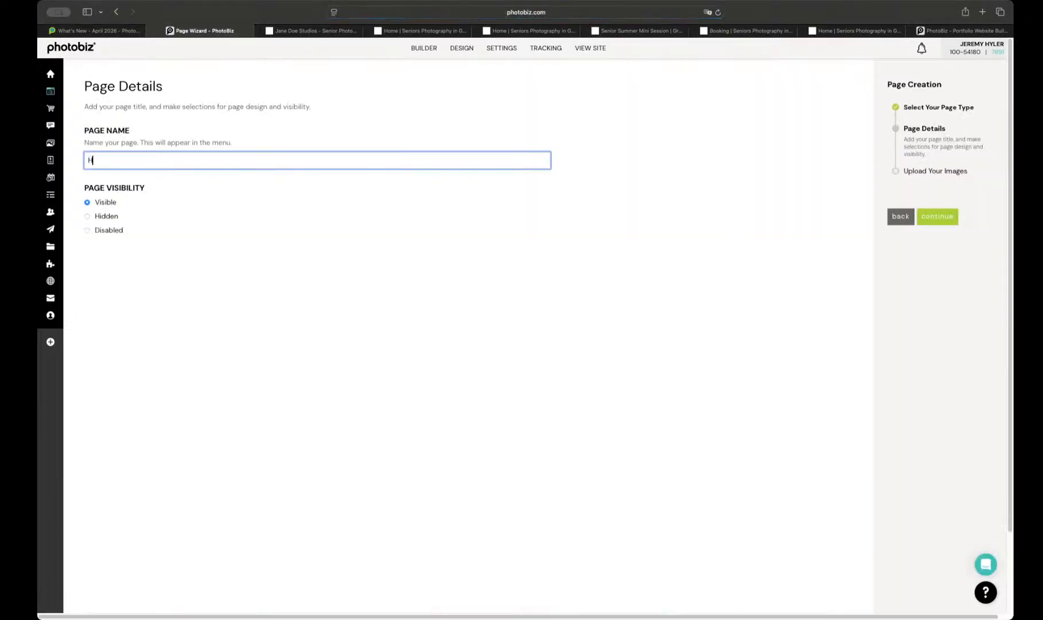
left_click(105, 217)
left_click(931, 218)
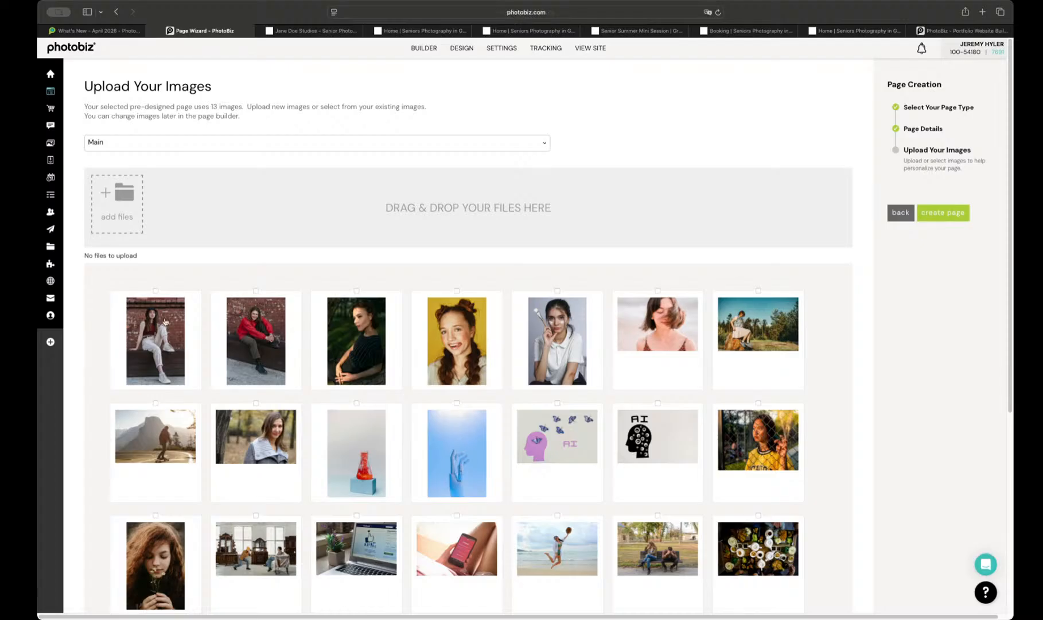
Step: Select the first two rows of existing images except the windblown-hair portrait on the pink background, and create the page
left_click_drag(90, 301, 800, 405)
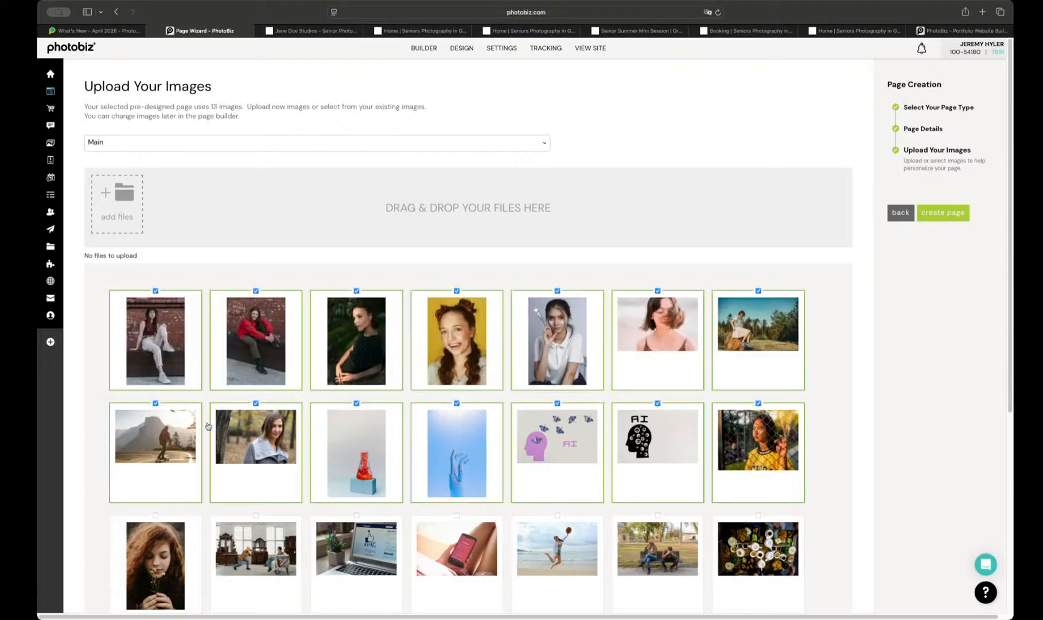
left_click(669, 319)
scroll(745, 431, "down", 3)
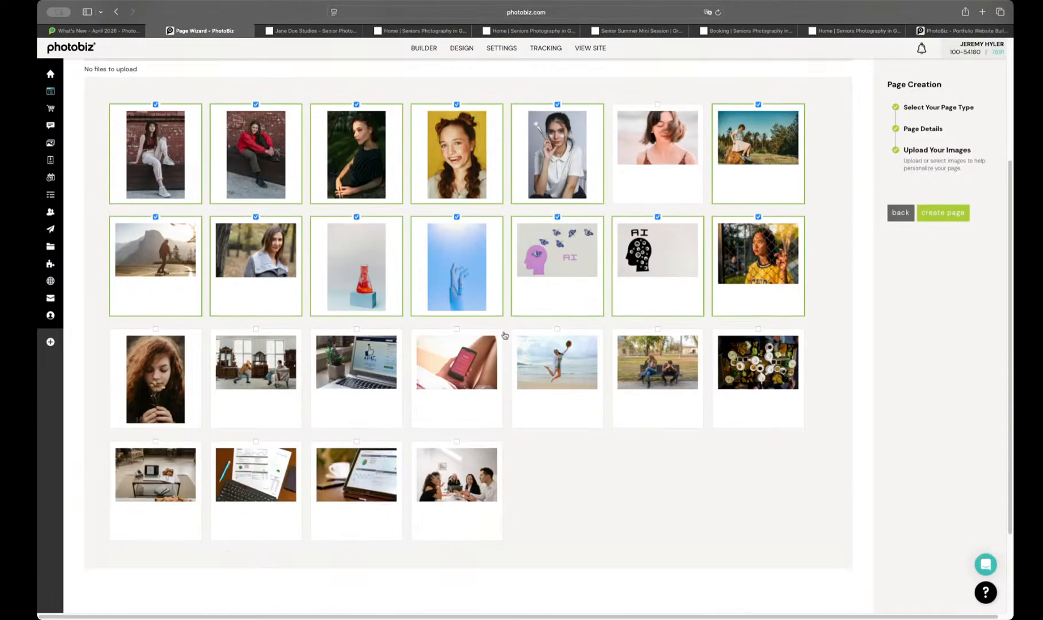
left_click(943, 215)
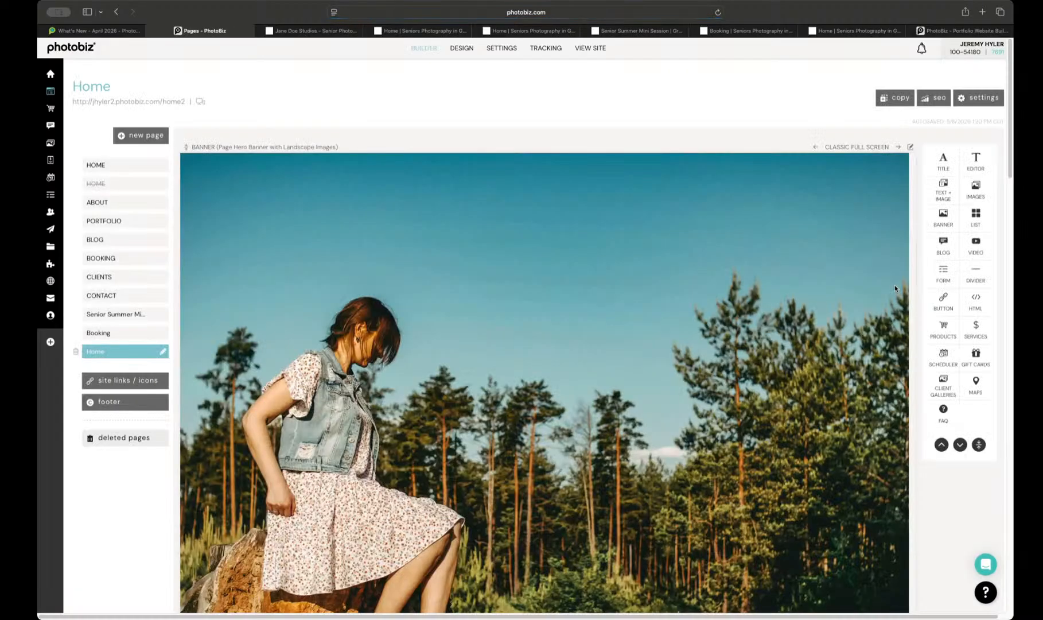
Step: Open the new Home page live and review its sections from the hero banner to the contact area and image strip
left_click(119, 102)
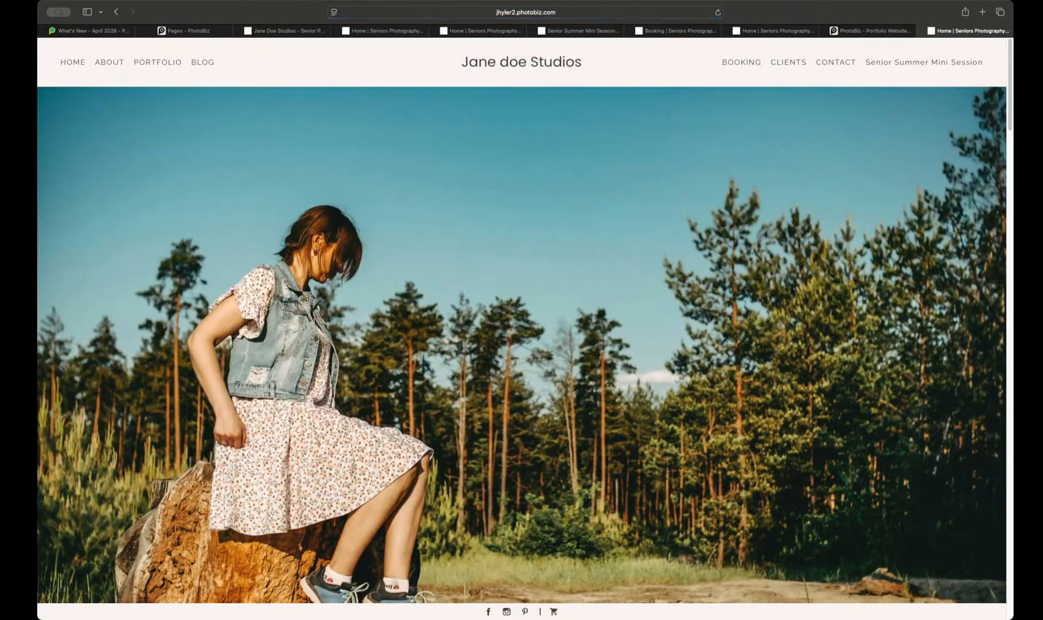
scroll(637, 138, "down", 5)
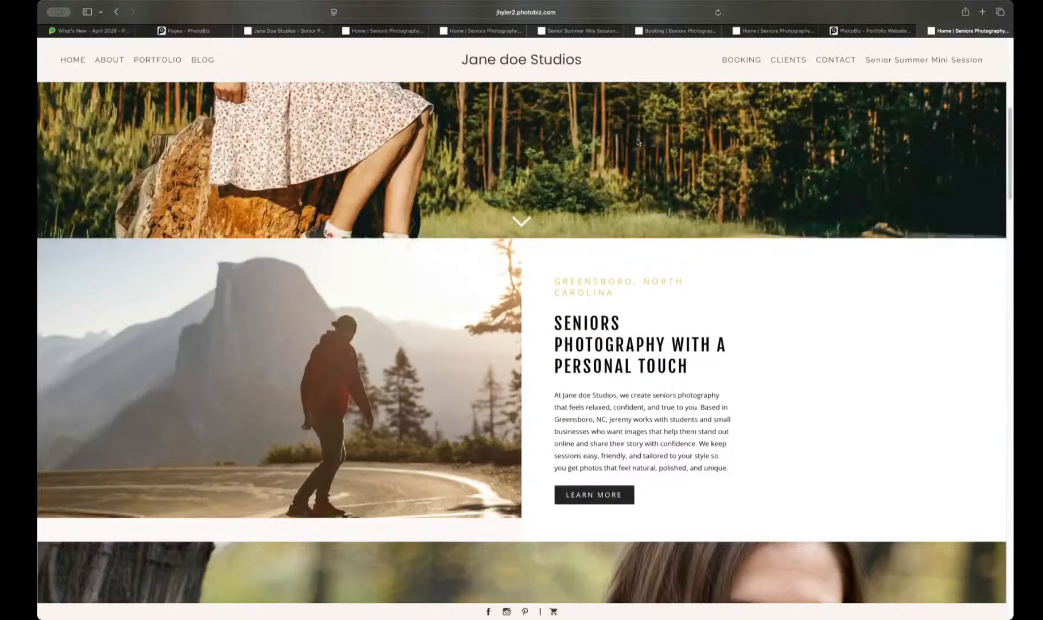
scroll(637, 142, "down", 3)
scroll(638, 142, "down", 7)
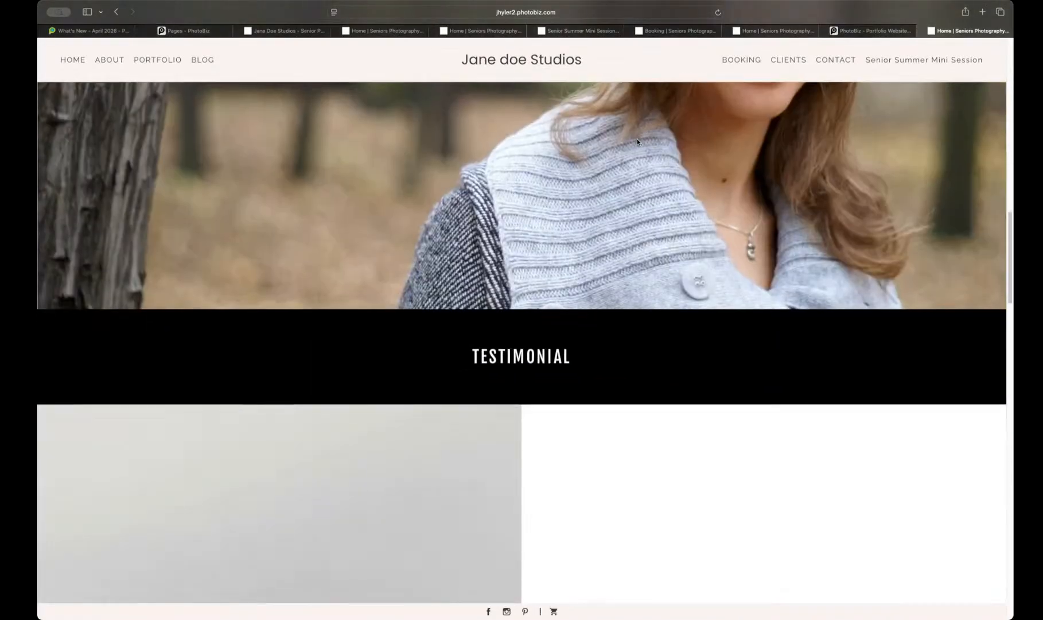
scroll(637, 142, "down", 5)
scroll(638, 142, "down", 7)
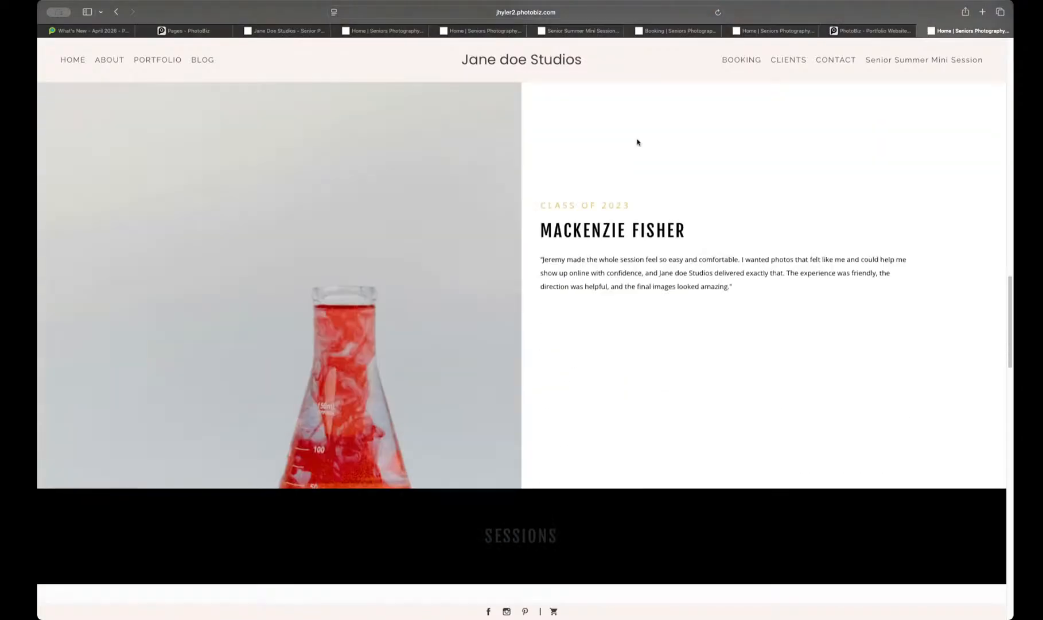
scroll(638, 142, "down", 9)
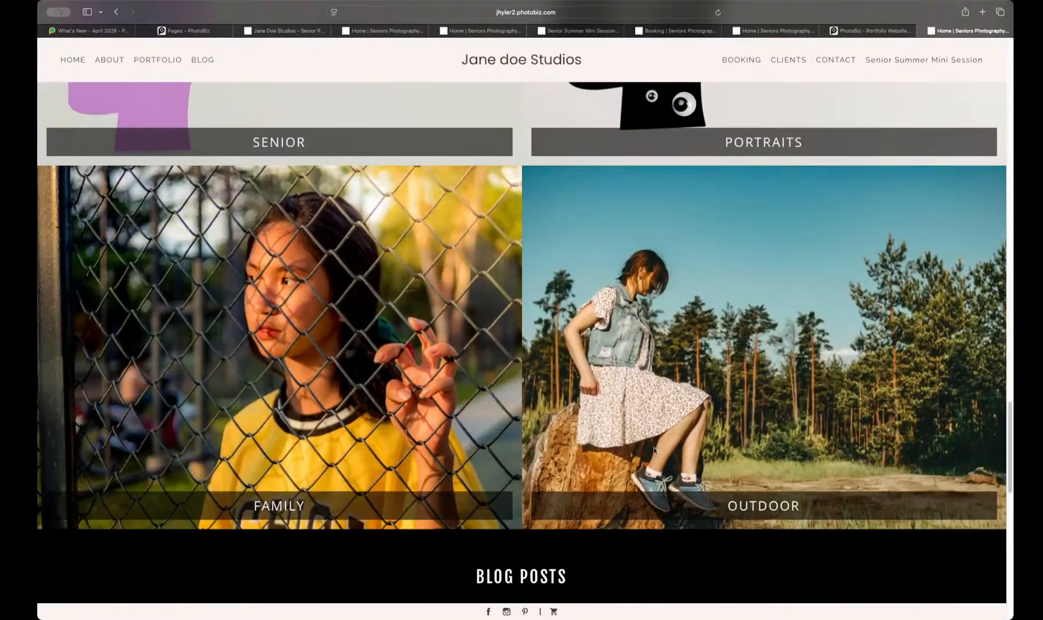
scroll(423, 435, "down", 6)
scroll(482, 340, "down", 8)
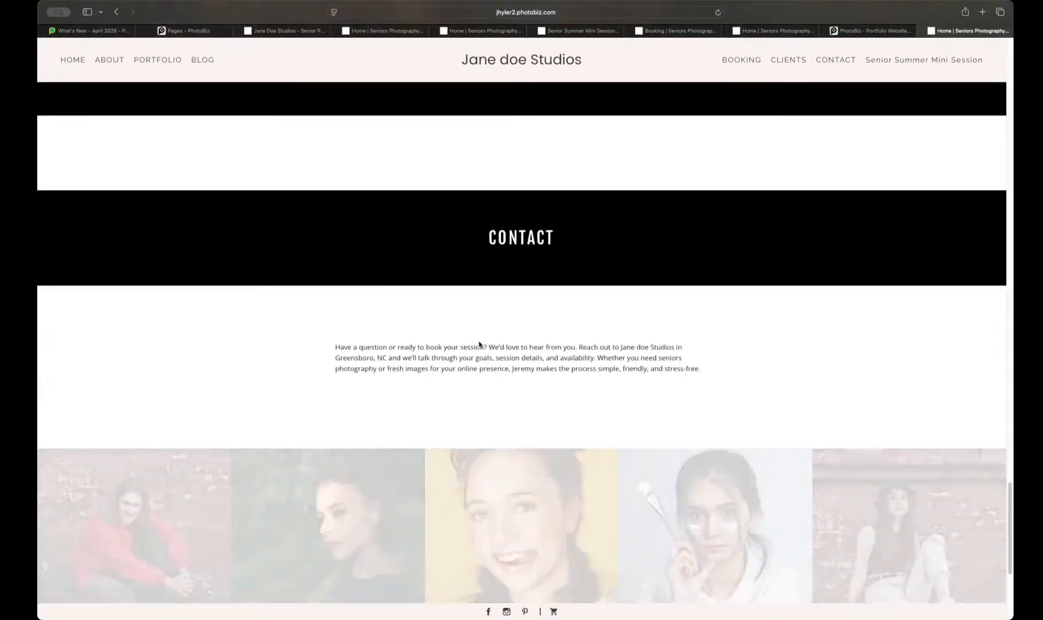
scroll(523, 353, "up", 5)
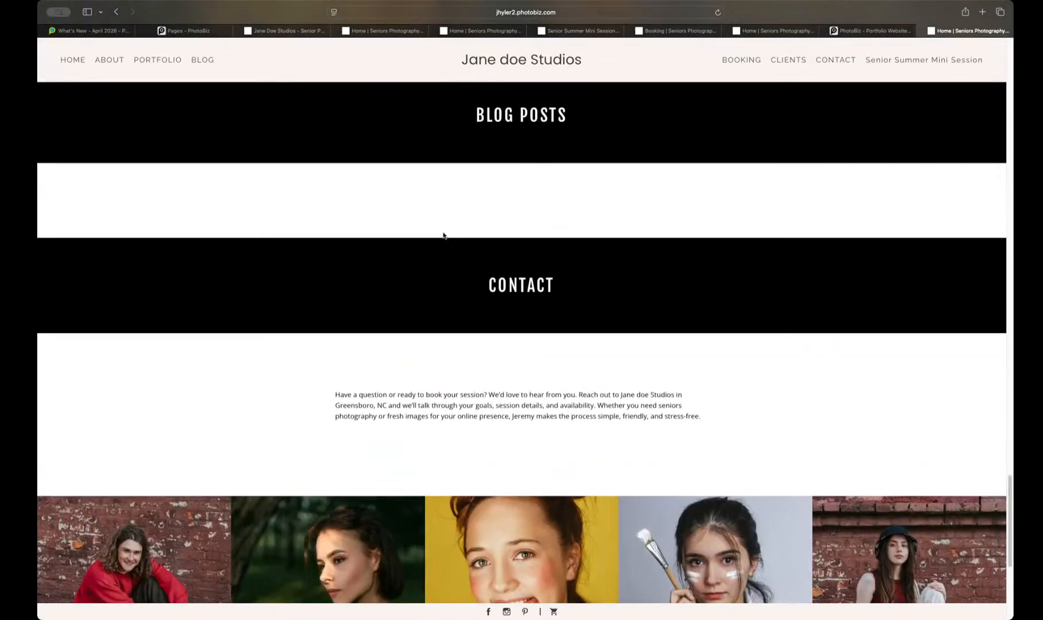
Step: Return to the page builder and set the Home page's blog block to display all posts, sorted by most recent, with publish dates shown
left_click(184, 30)
scroll(385, 244, "down", 20)
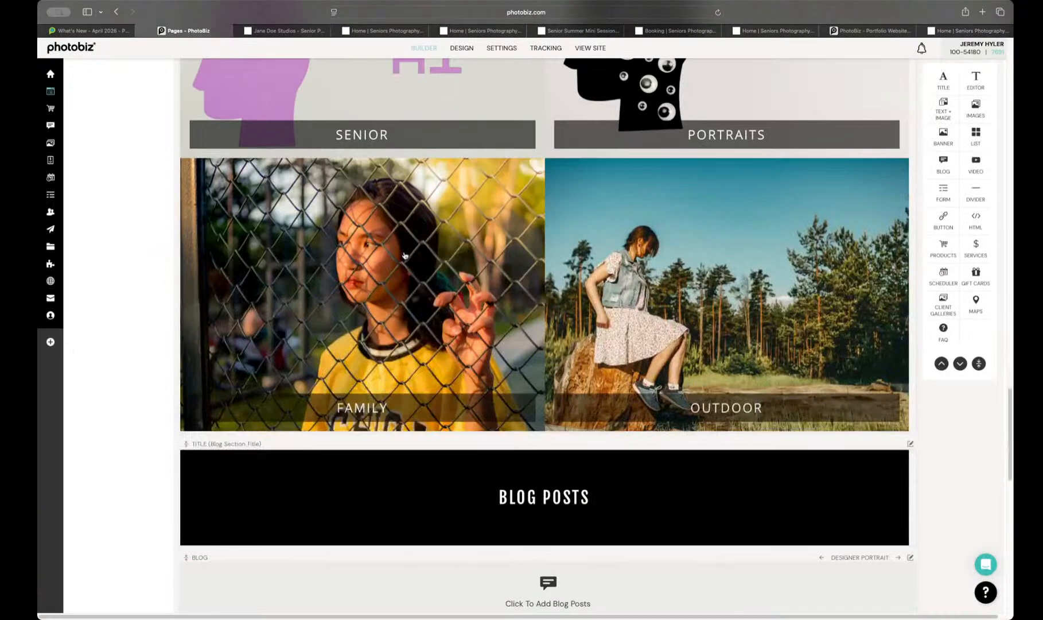
scroll(404, 256, "down", 5)
left_click(571, 296)
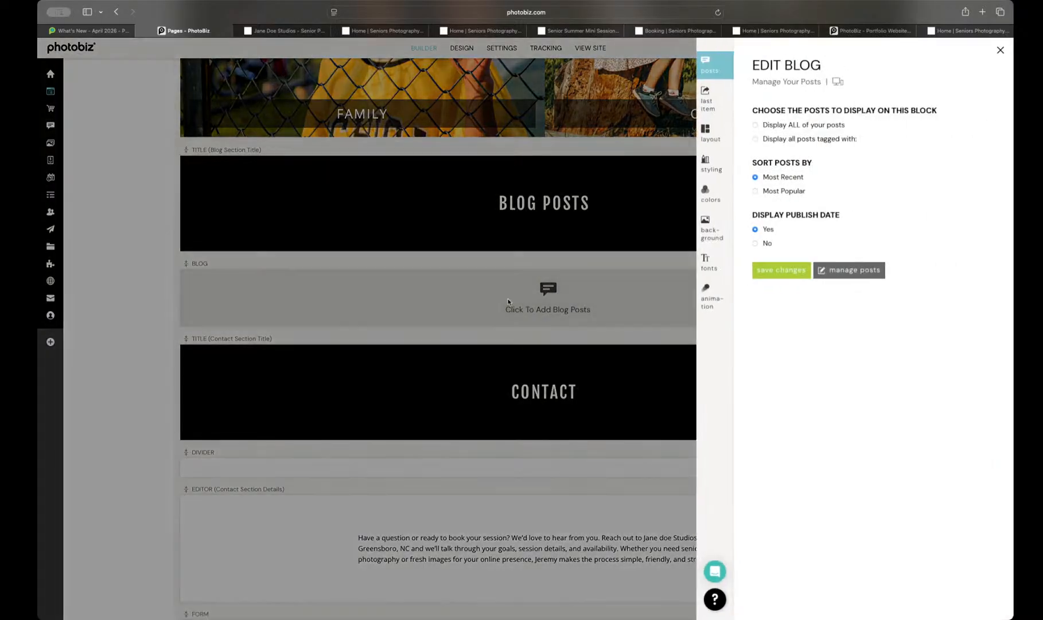
left_click(778, 271)
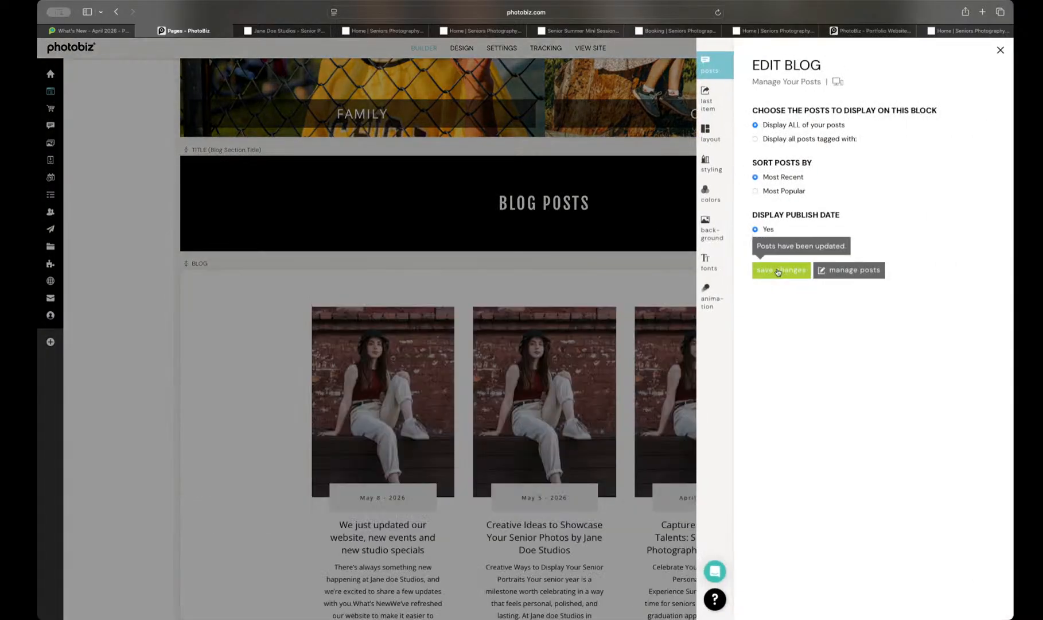
left_click(569, 256)
scroll(644, 289, "down", 3)
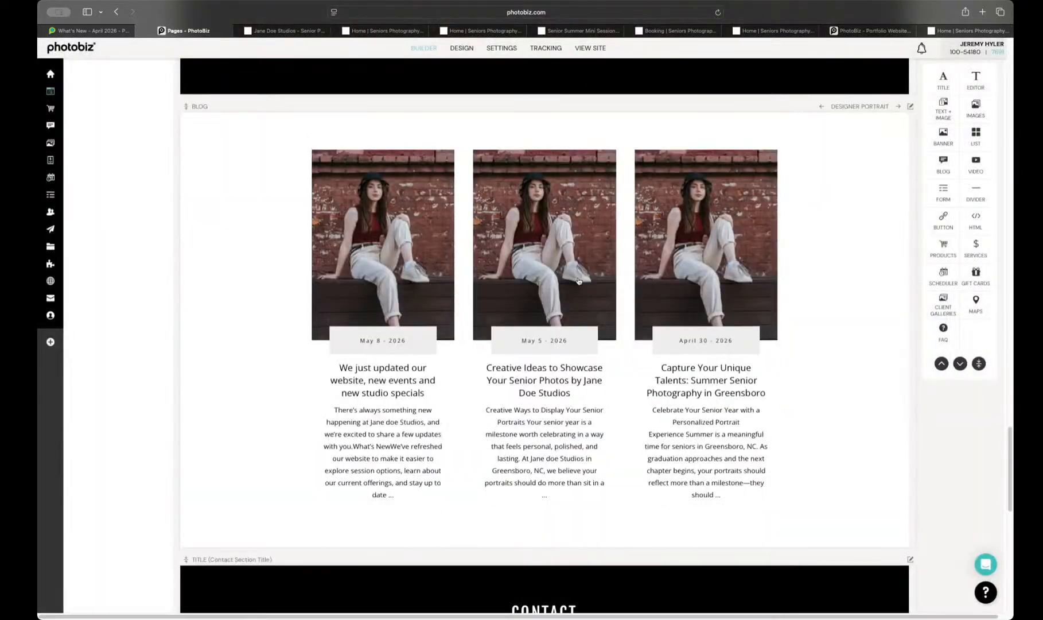
scroll(579, 281, "up", 1)
scroll(391, 256, "up", 15)
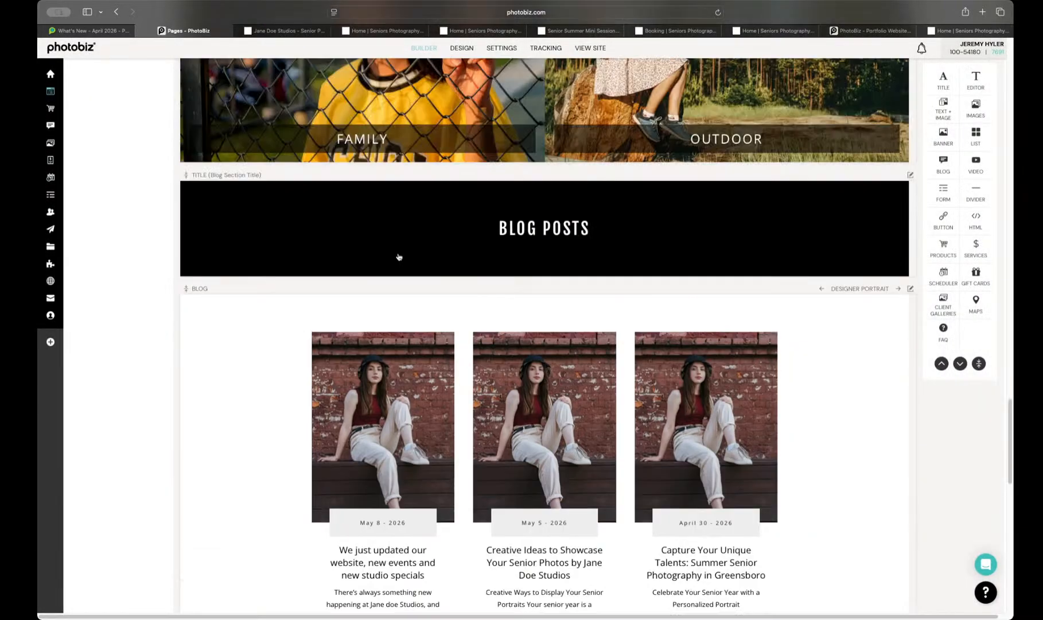
scroll(400, 256, "up", 15)
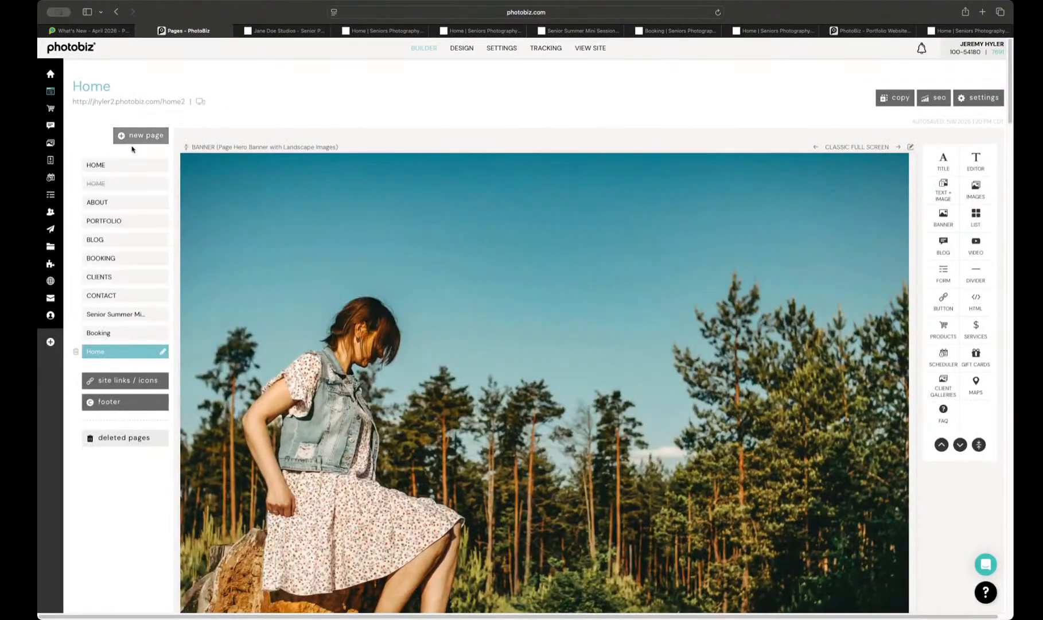
Step: Add the Contact Form from My Contact Forms to the empty form block in the contact section
mouse_move(53, 145)
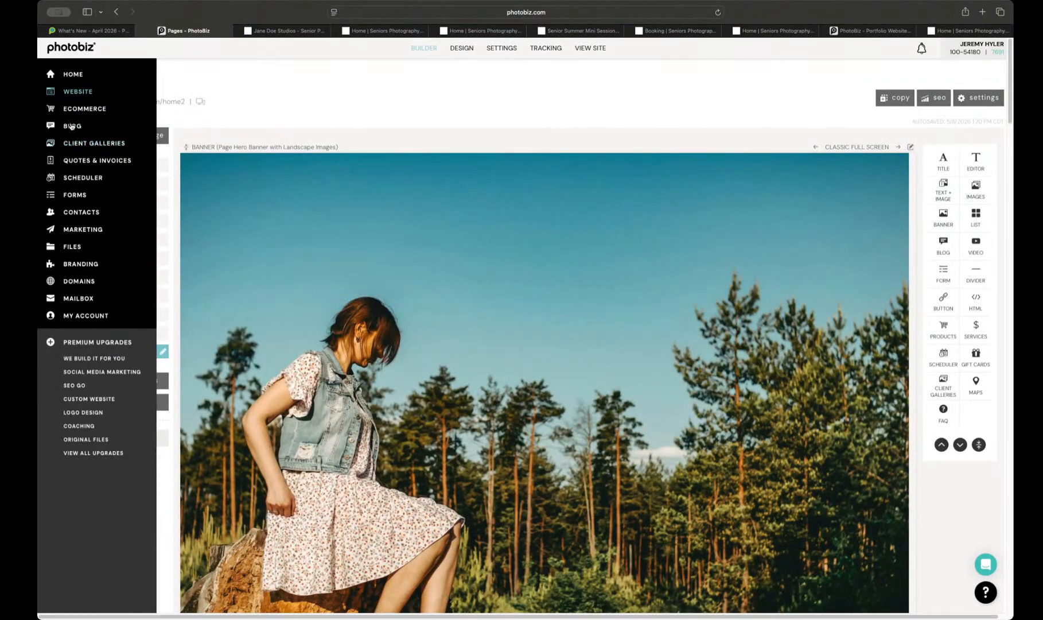
scroll(313, 220, "down", 5)
scroll(312, 218, "down", 20)
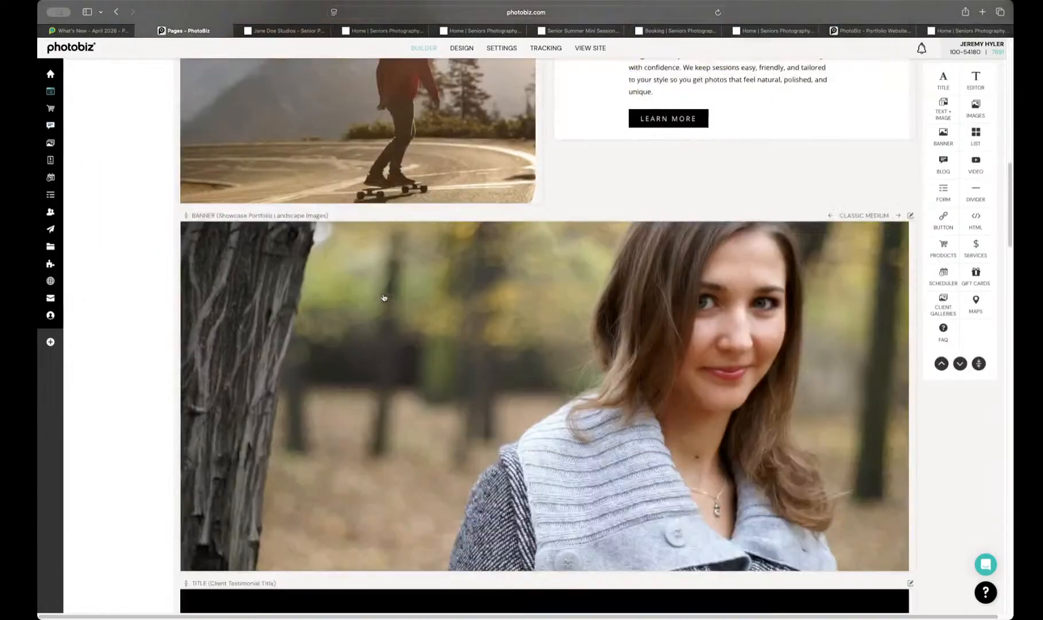
scroll(362, 292, "down", 15)
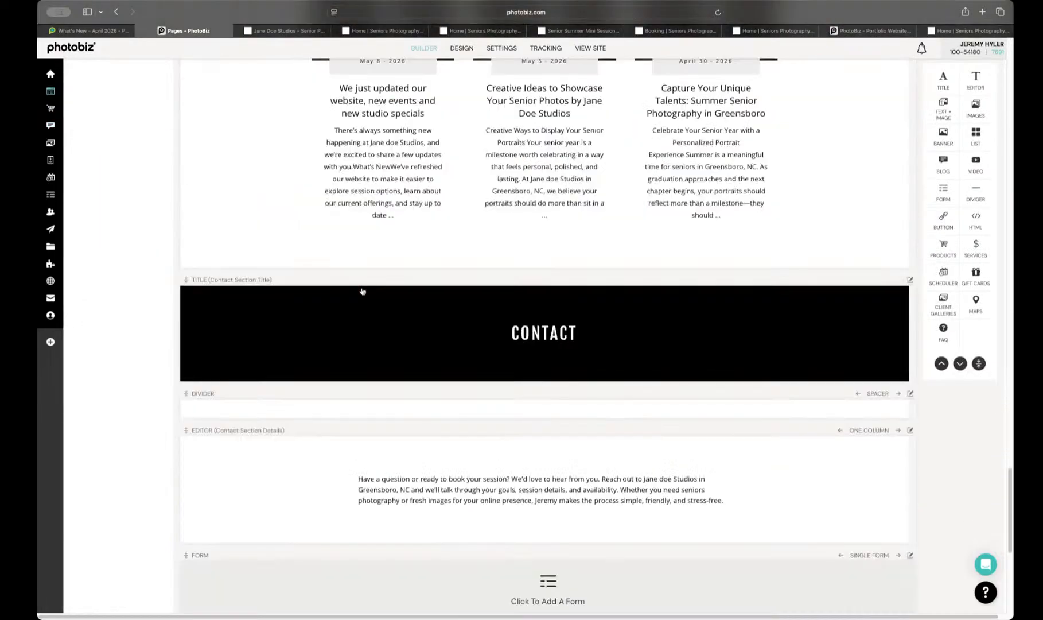
scroll(361, 293, "down", 3)
scroll(361, 290, "up", 4)
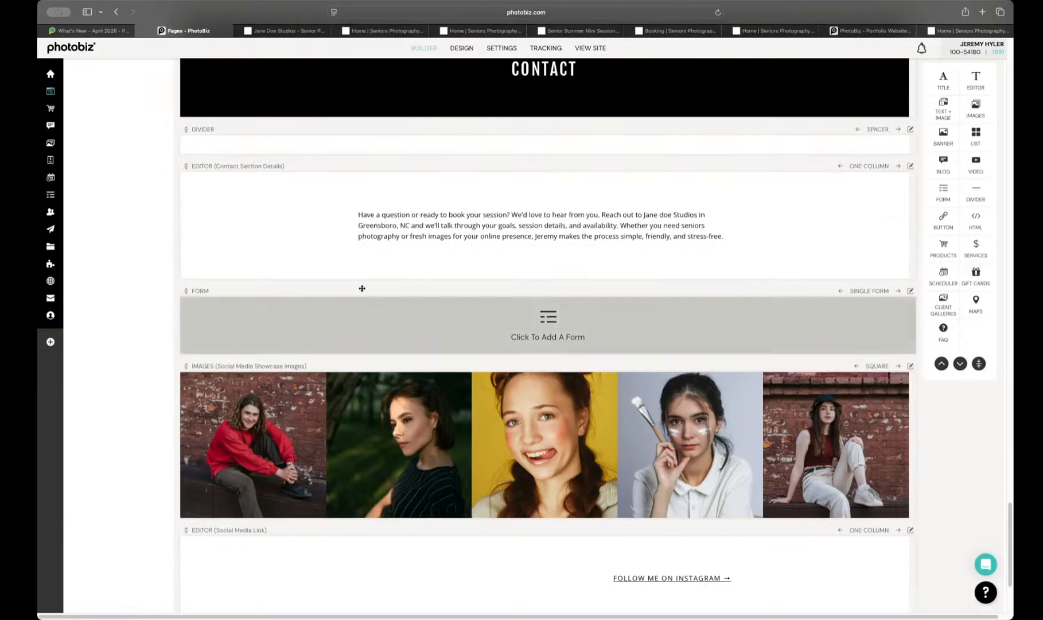
left_click(530, 313)
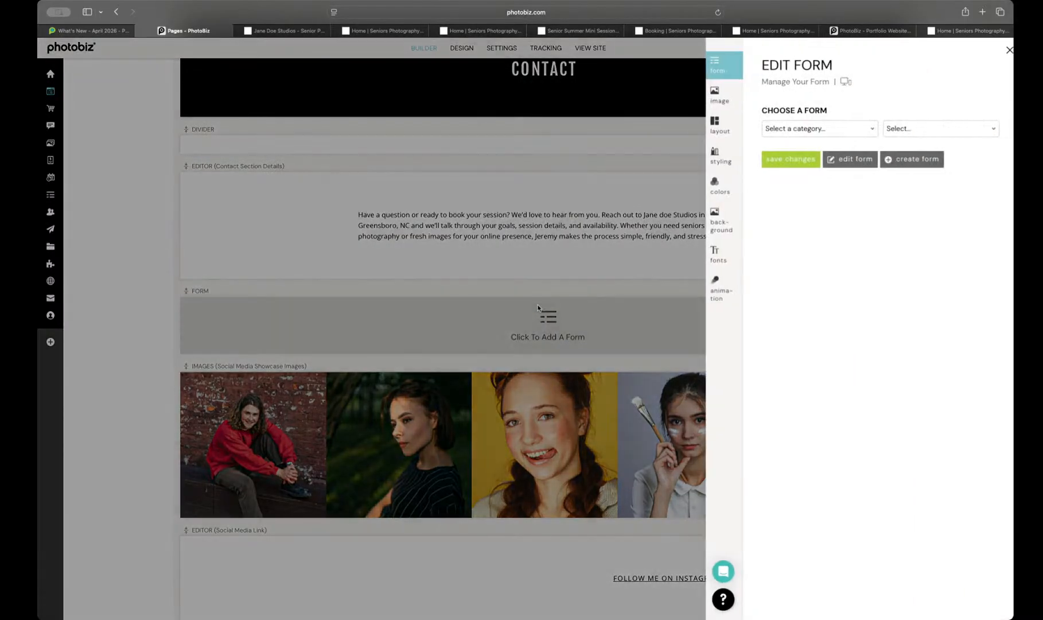
left_click(817, 129)
left_click(836, 140)
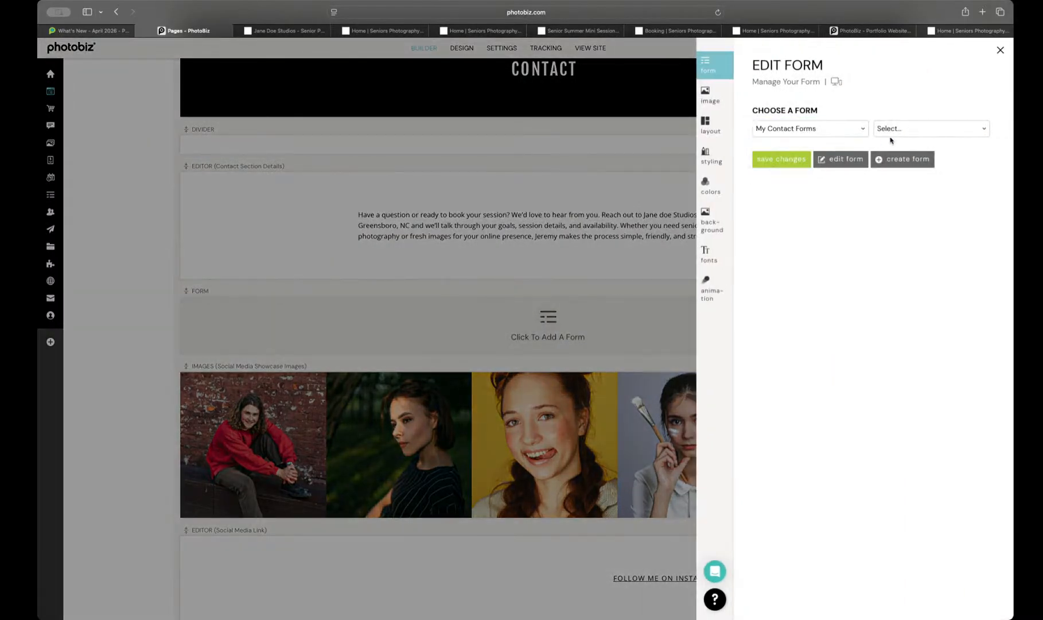
left_click(891, 135)
left_click(891, 138)
left_click(781, 159)
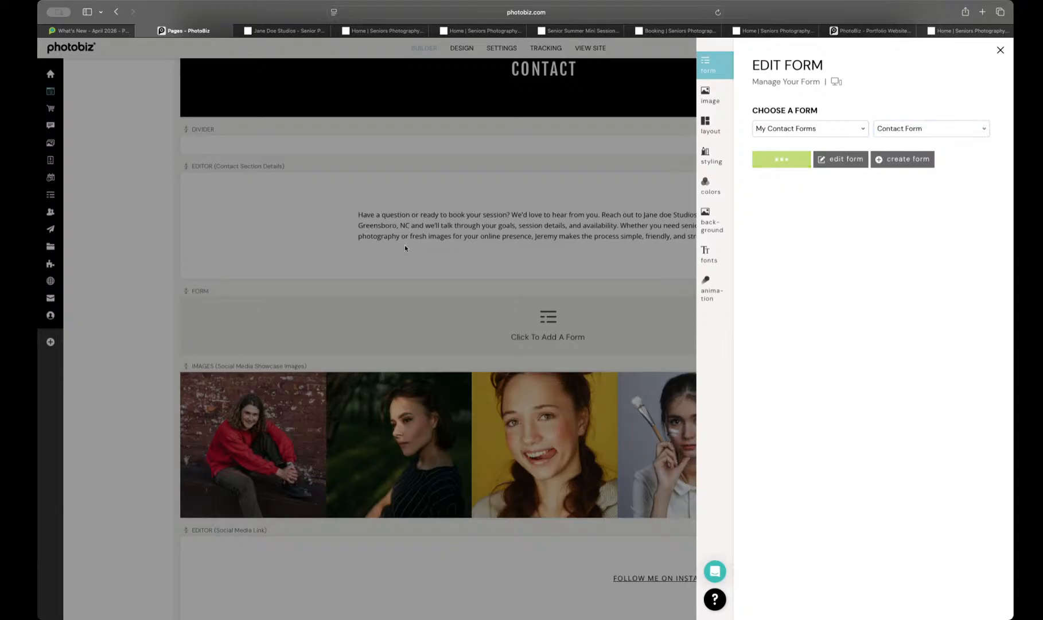
left_click(404, 246)
Step: Change the title of the client testimonial block to CLASS OF 2027 and save it
scroll(444, 295, "up", 10)
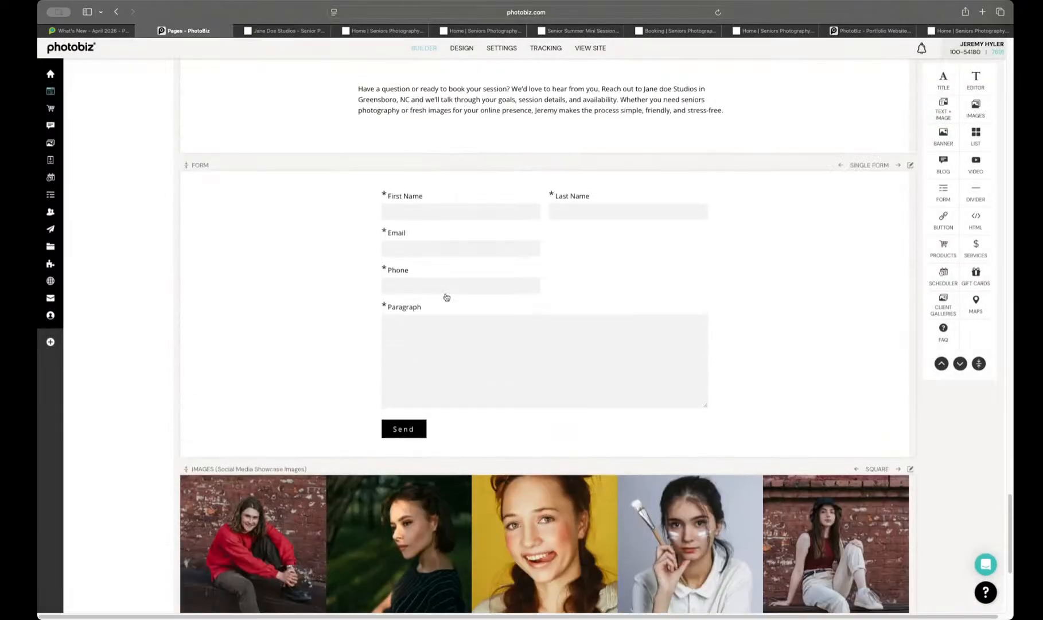
scroll(455, 257, "up", 15)
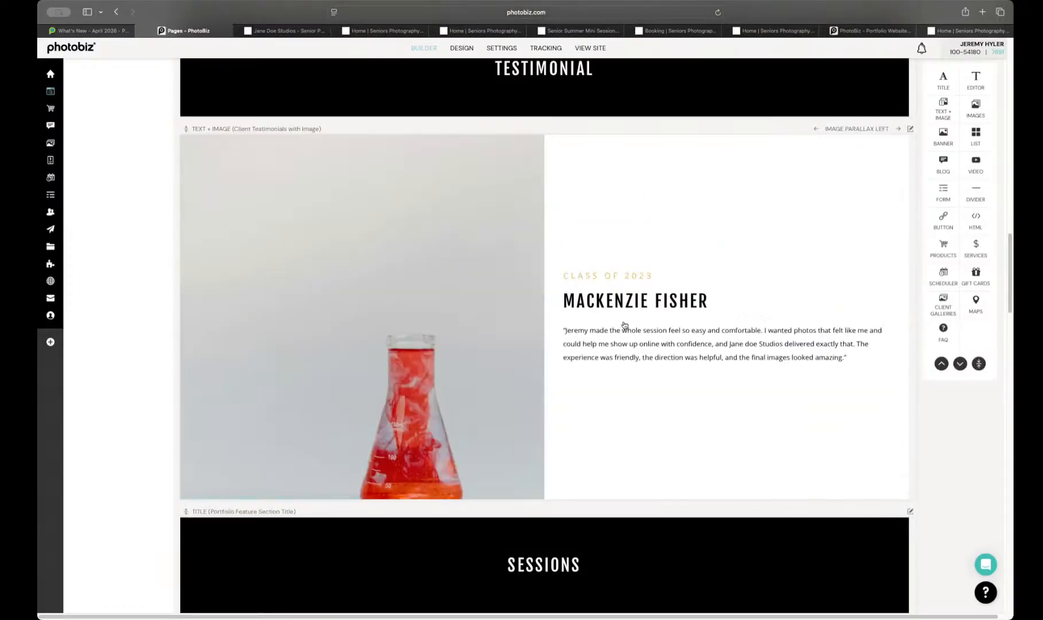
left_click(624, 325)
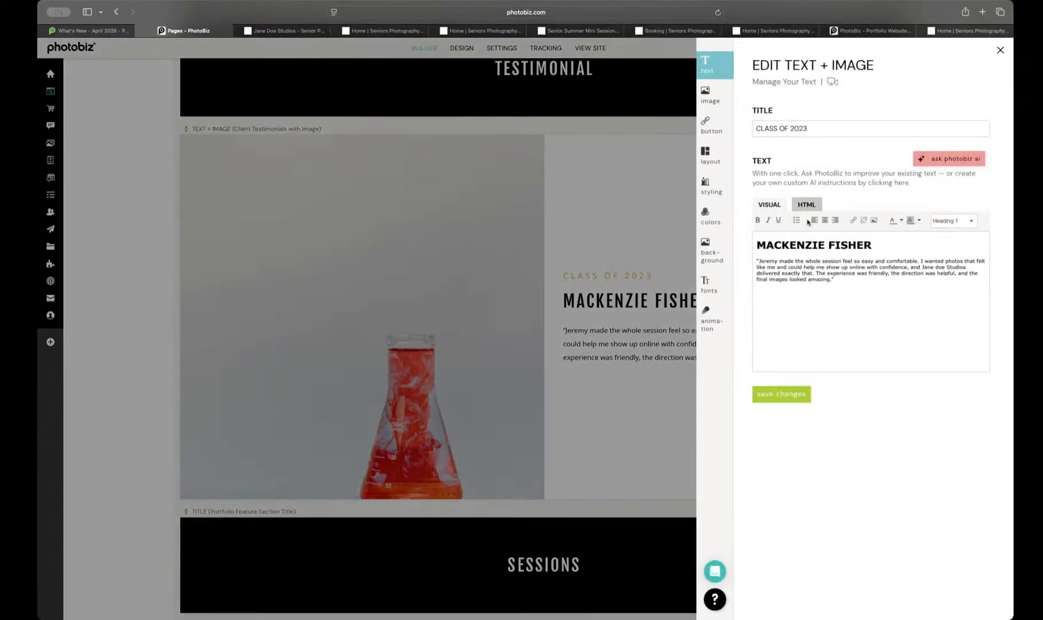
left_click(817, 128)
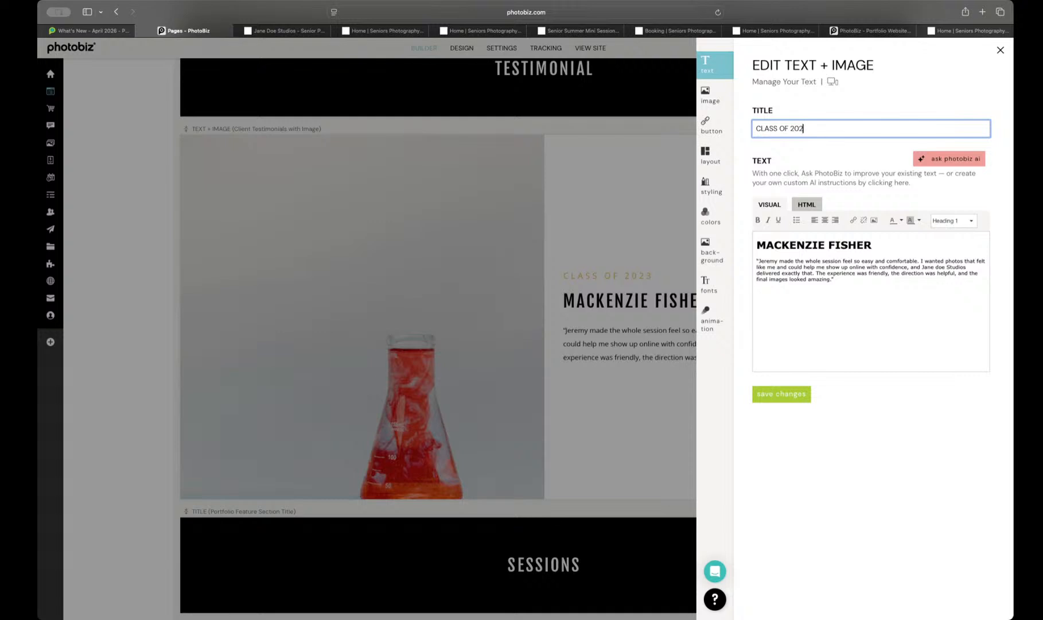
left_click(795, 394)
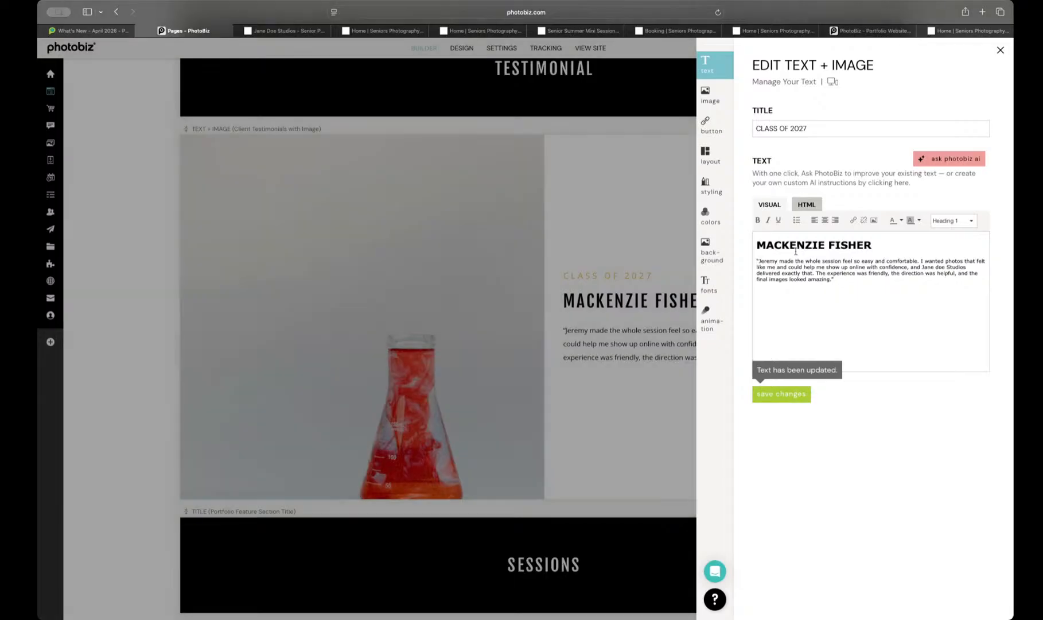
left_click(620, 192)
Step: Look over the text settings of the welcome intro block beside the skateboarder image, leaving them as they are
scroll(620, 229, "up", 14)
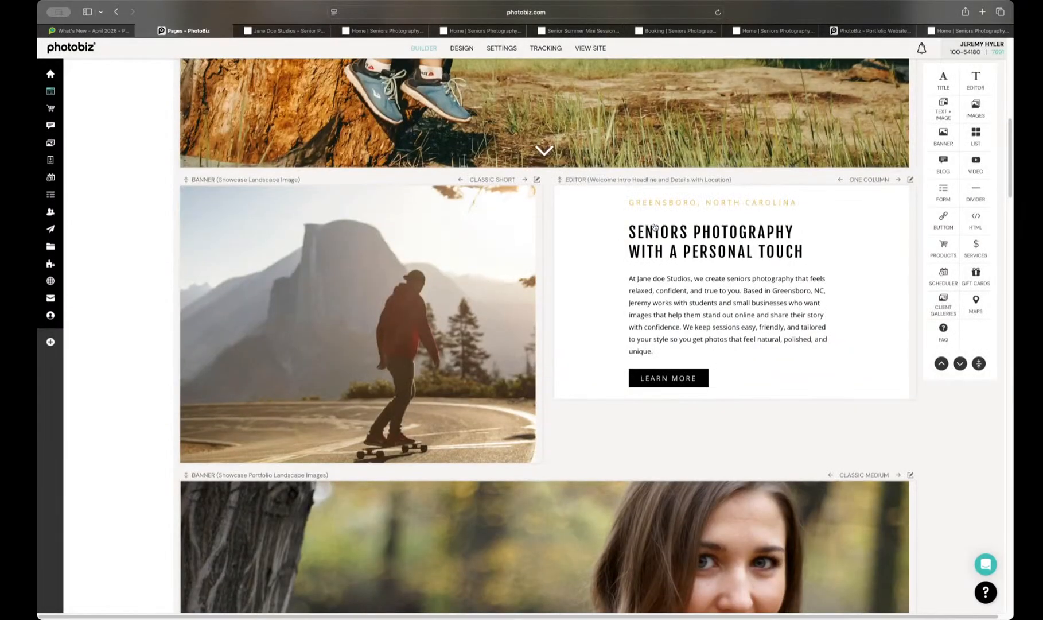
left_click(681, 240)
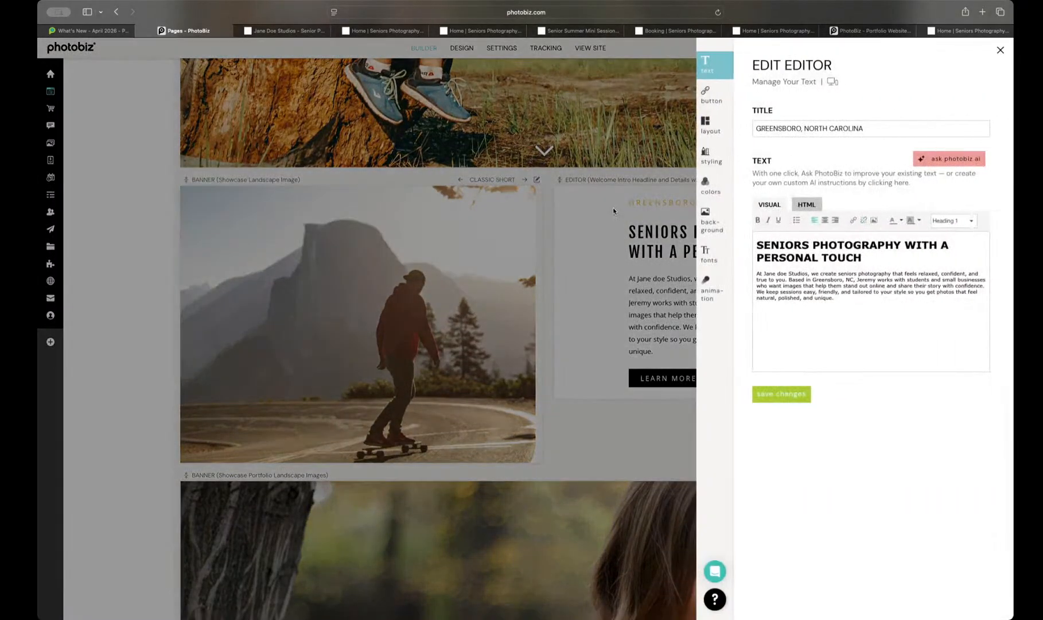
left_click(670, 268)
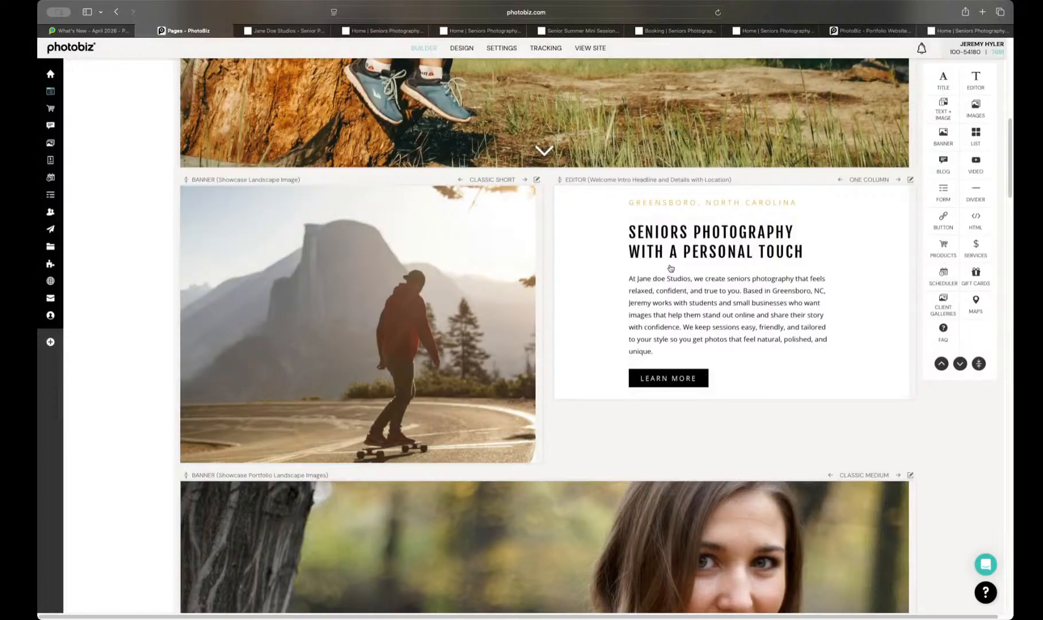
Step: Try alternative layouts for the welcome intro block, ending on Overlay One Column
left_click(839, 180)
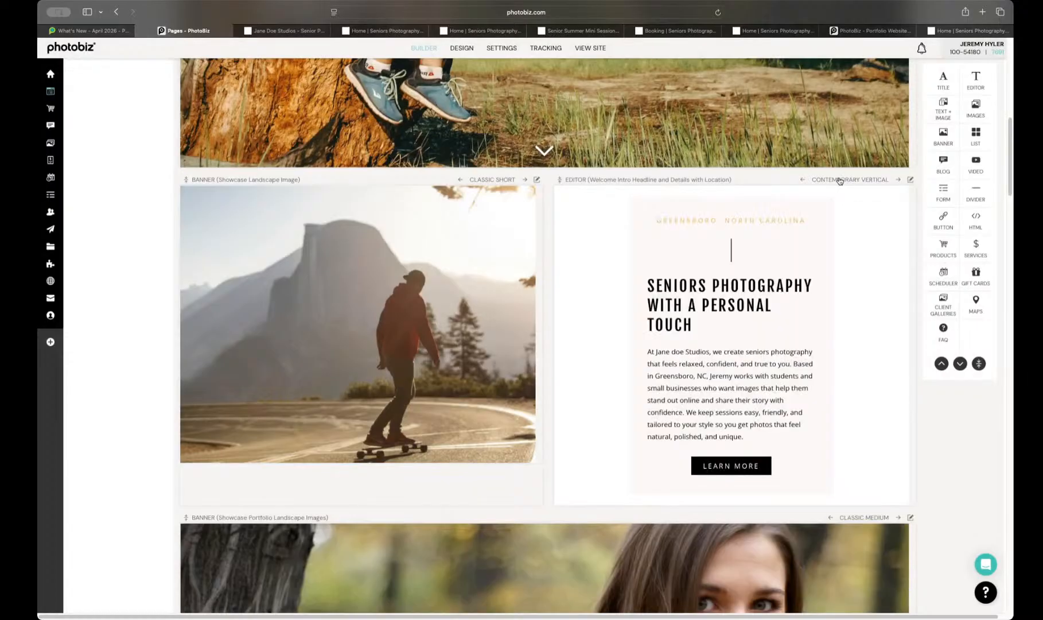
left_click(839, 181)
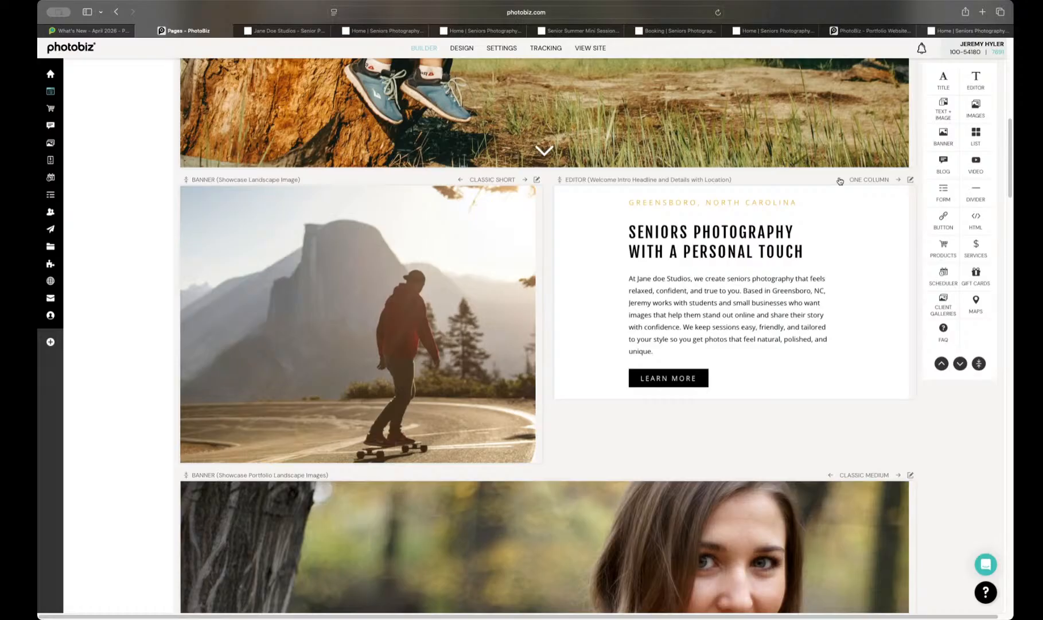
left_click(839, 181)
left_click(840, 180)
left_click(899, 181)
left_click(898, 180)
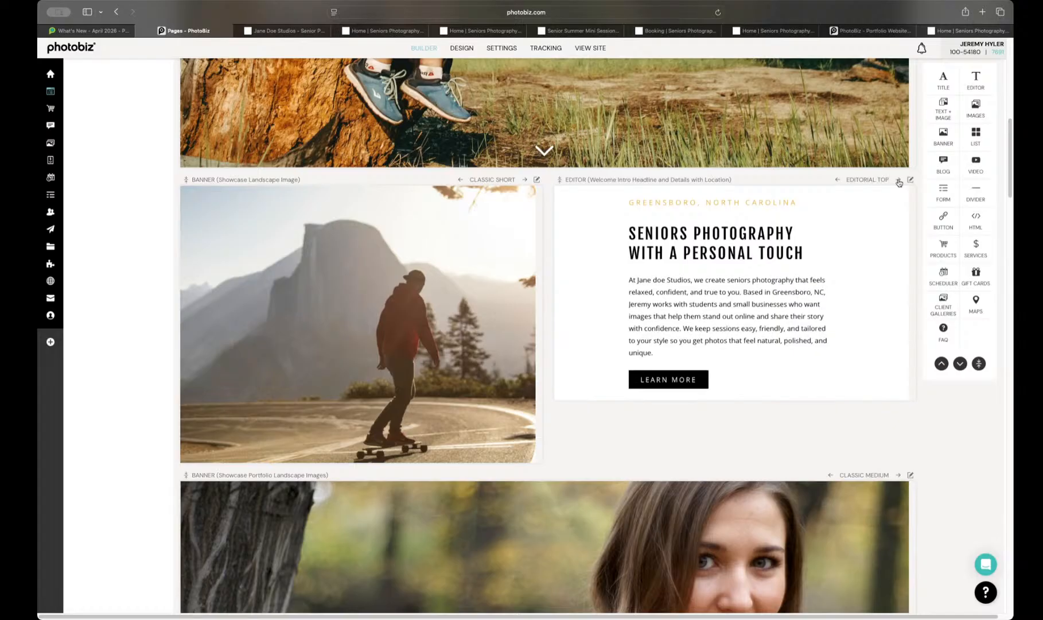
left_click(898, 180)
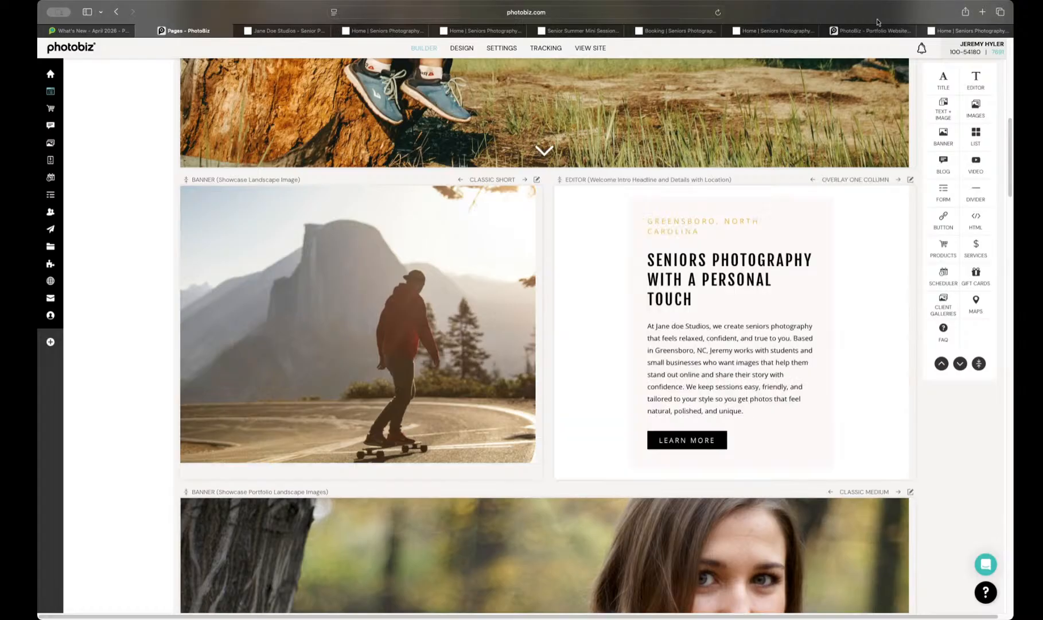
Step: Check how the welcome intro block's Overlay One Column layout looks on the live Home page
left_click(967, 31)
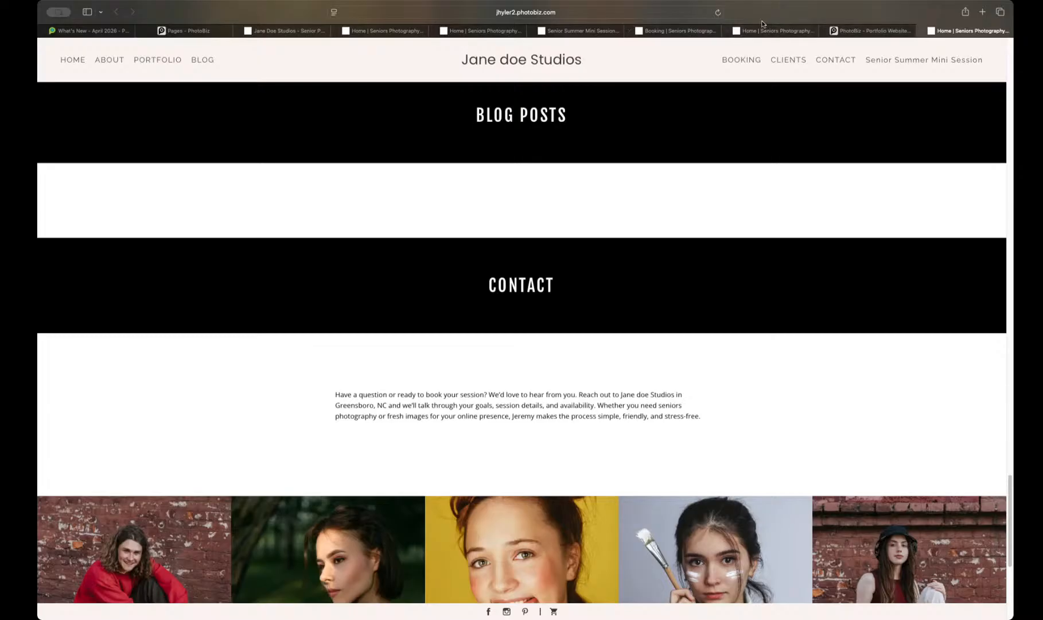
scroll(734, 244, "up", 15)
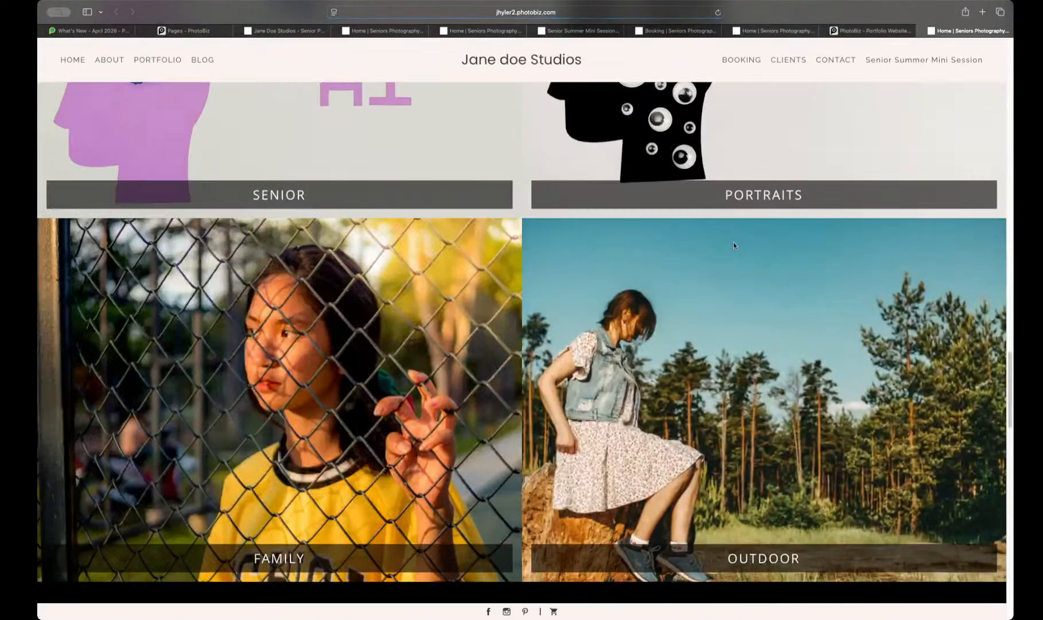
scroll(734, 246, "up", 10)
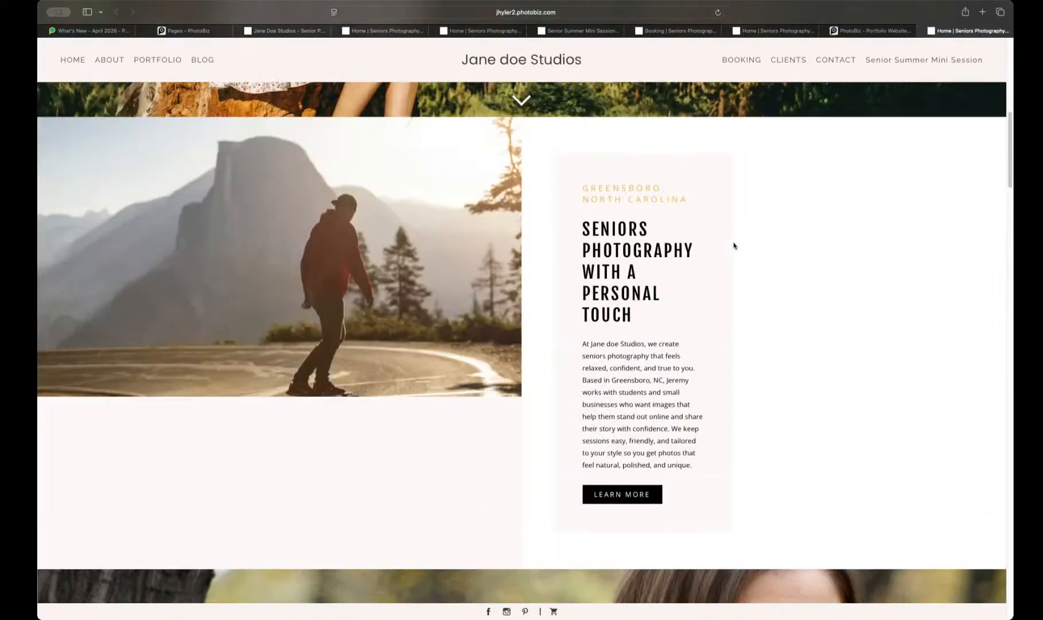
left_click(872, 31)
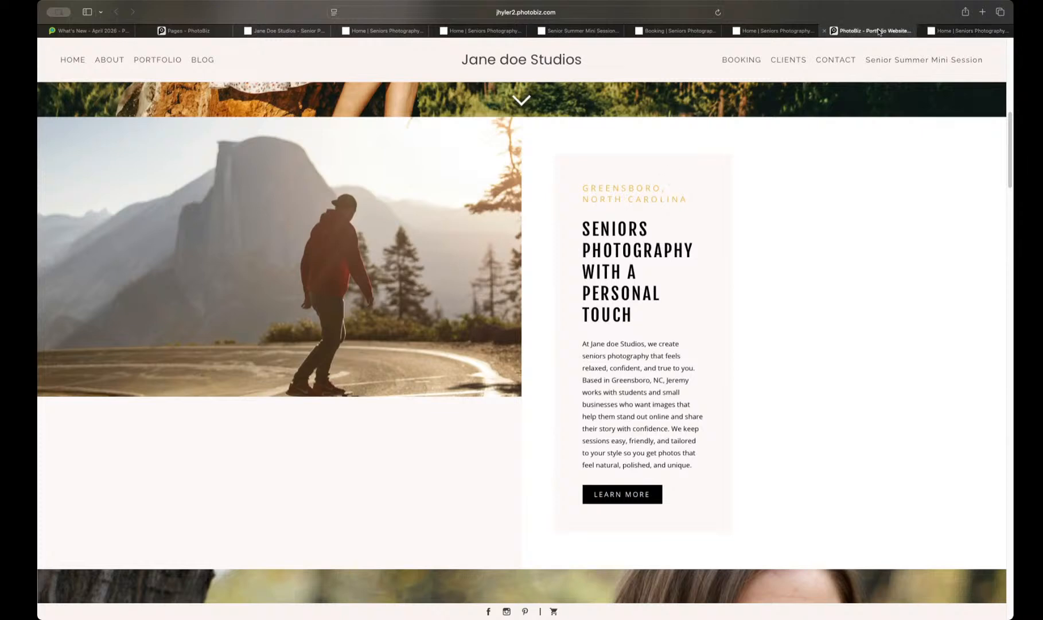
Step: Back in the page builder, return the welcome intro block to the One Column layout
left_click(192, 32)
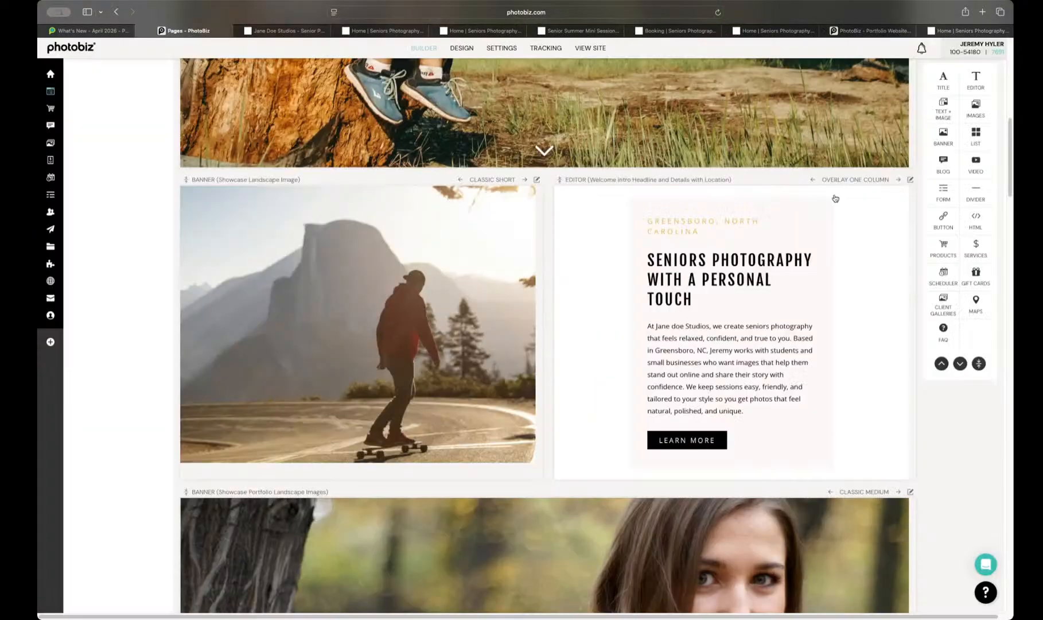
left_click(813, 181)
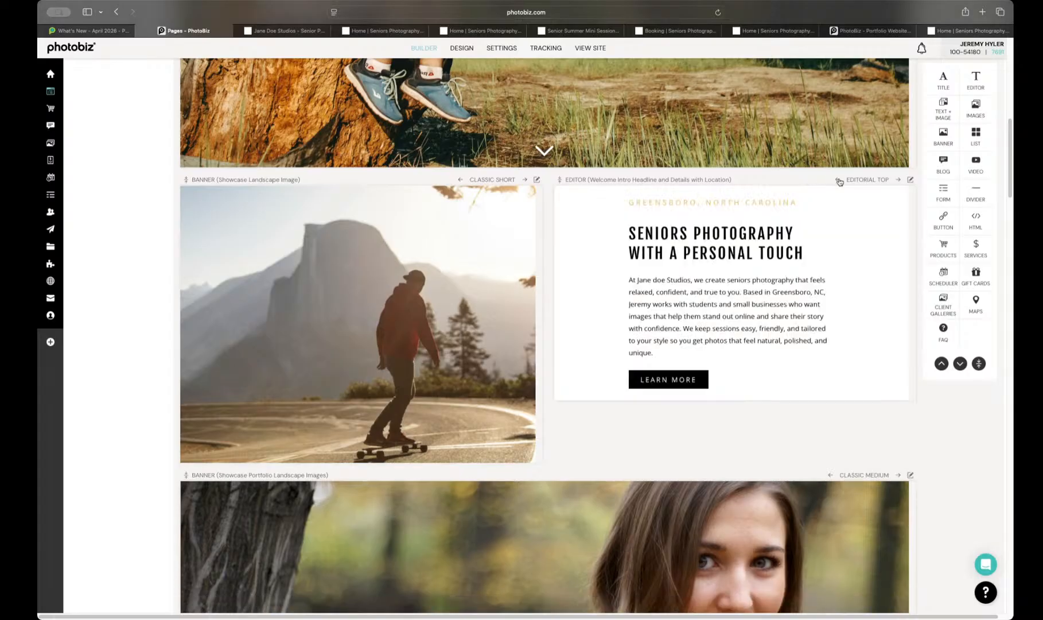
left_click(837, 180)
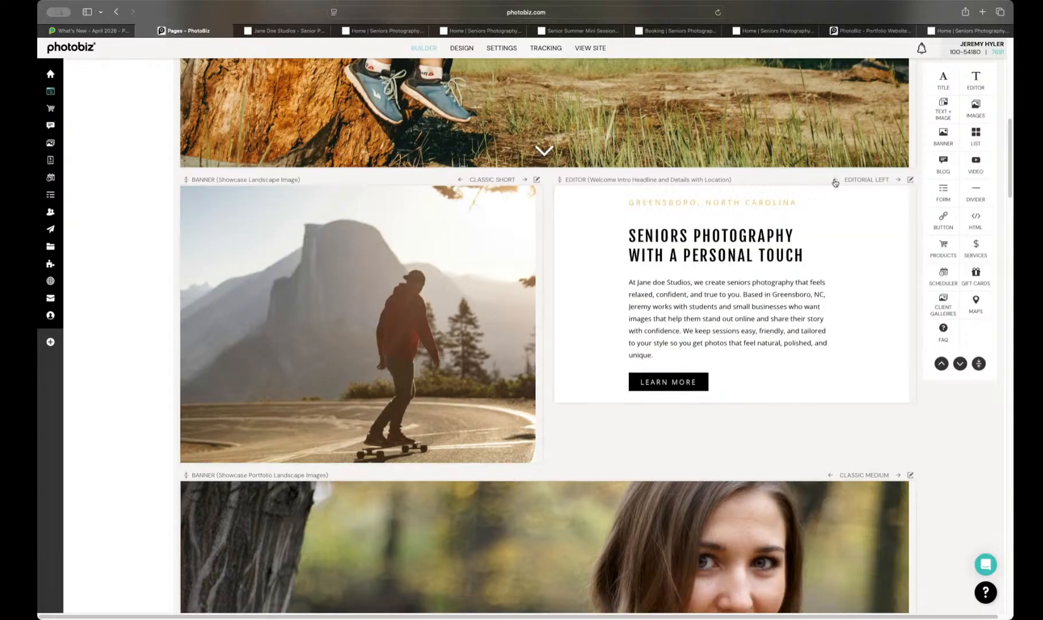
left_click(836, 180)
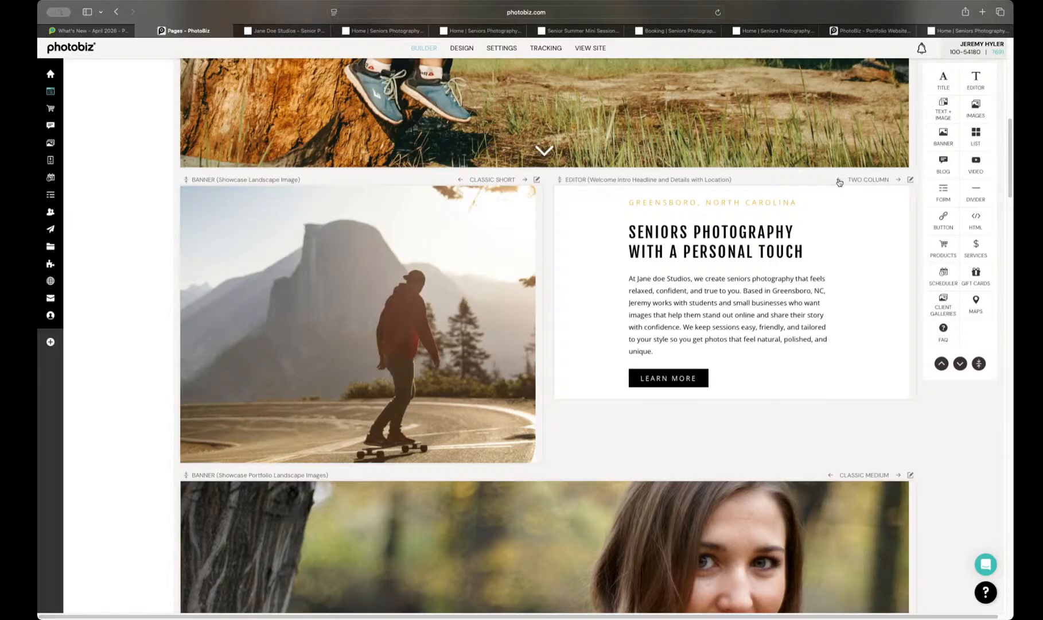
left_click(838, 180)
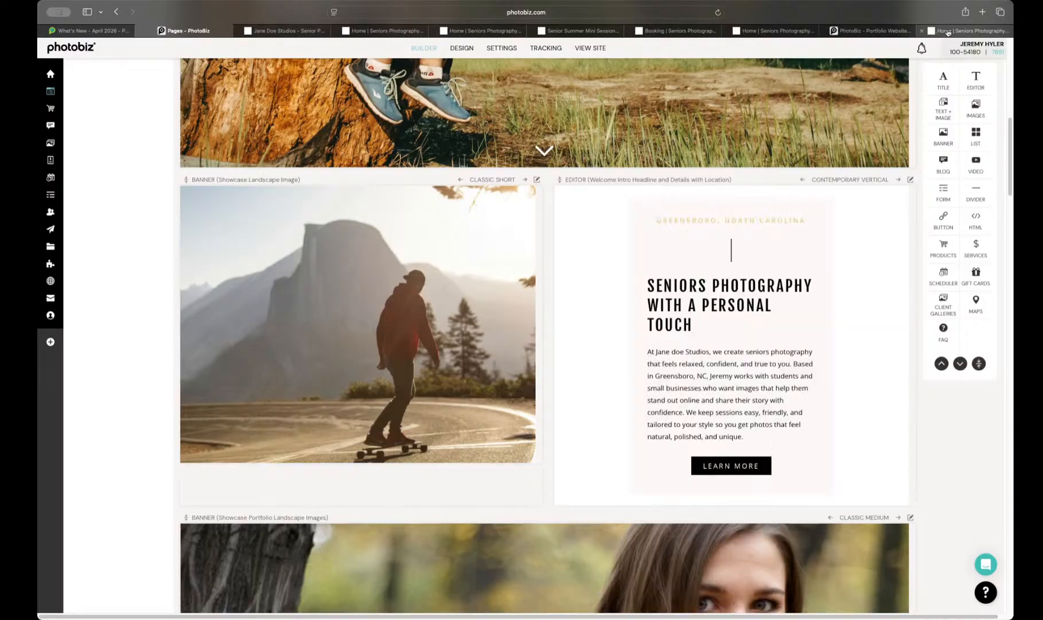
mouse_move(947, 32)
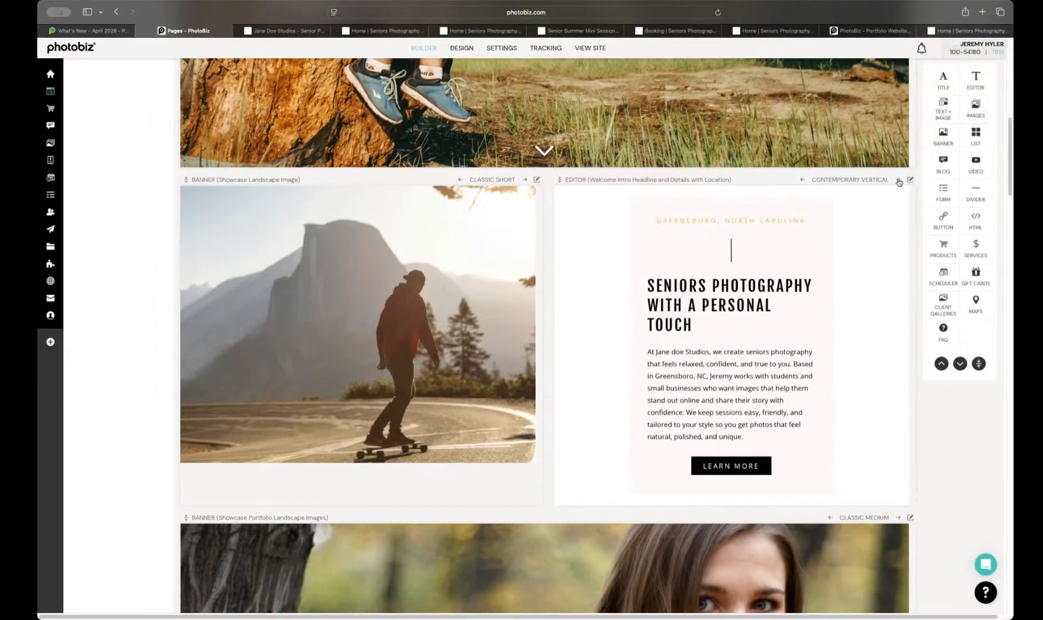
Step: Reload the live Home page and look through its sections with the welcome intro block in the One Column layout
left_click(962, 31)
left_click(718, 14)
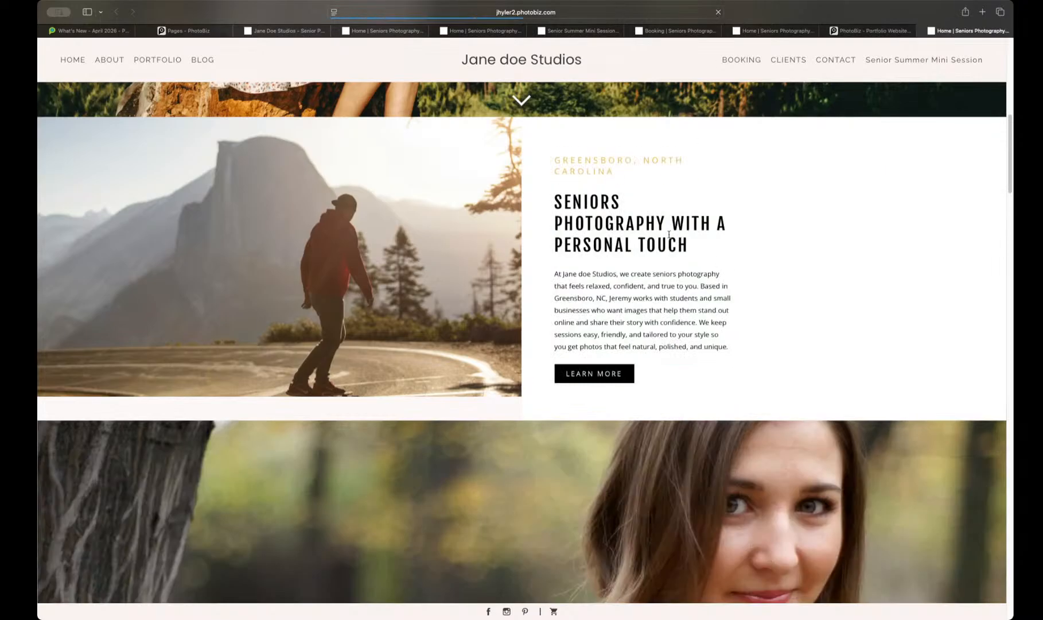
scroll(668, 236, "up", 10)
scroll(668, 236, "up", 2)
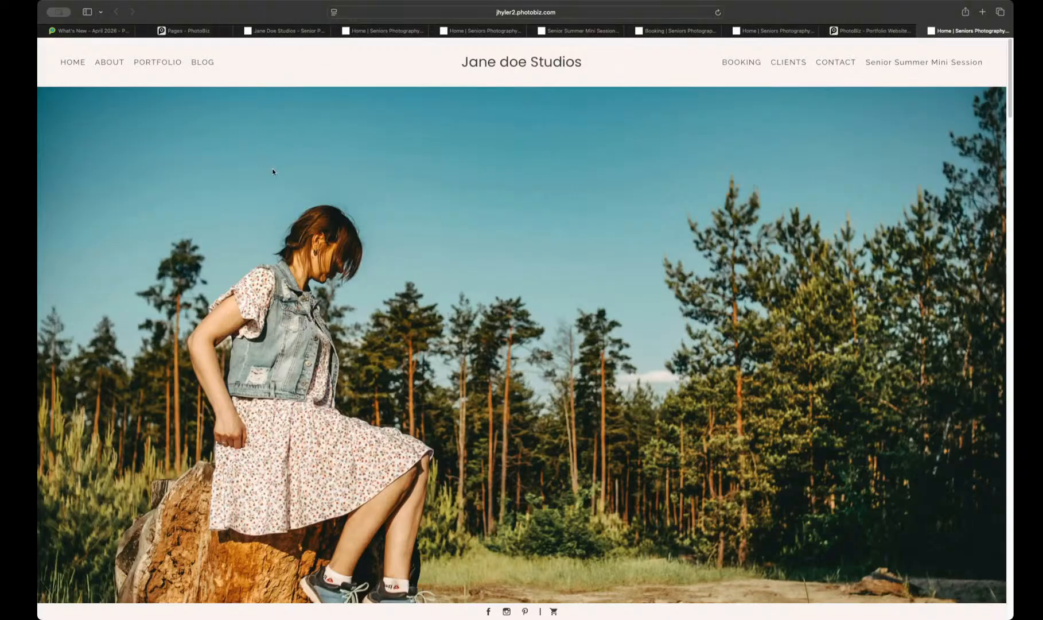
scroll(272, 171, "down", 10)
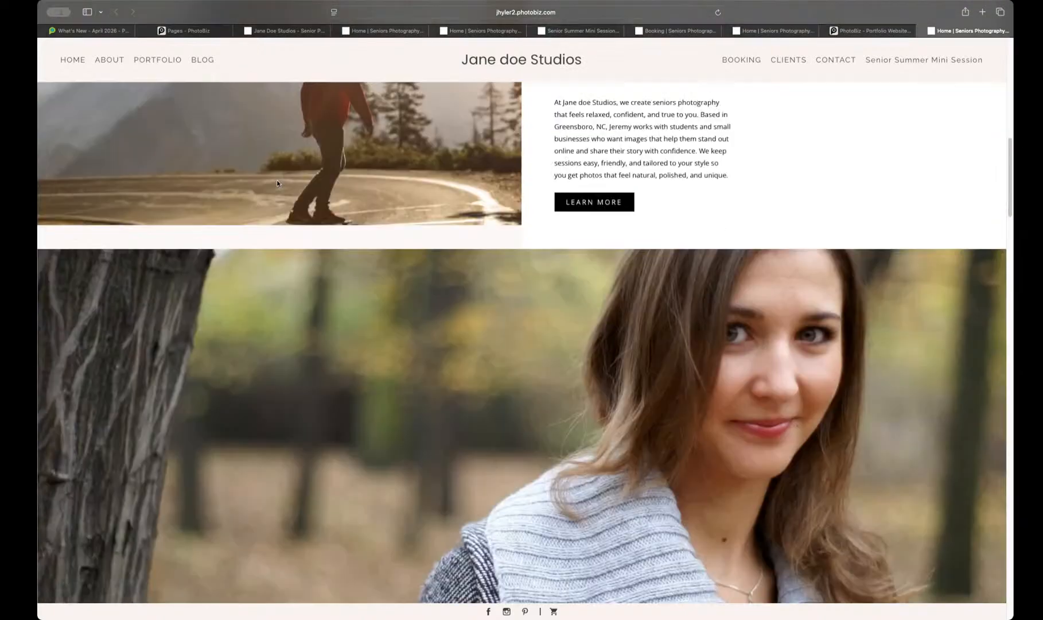
scroll(277, 184, "down", 15)
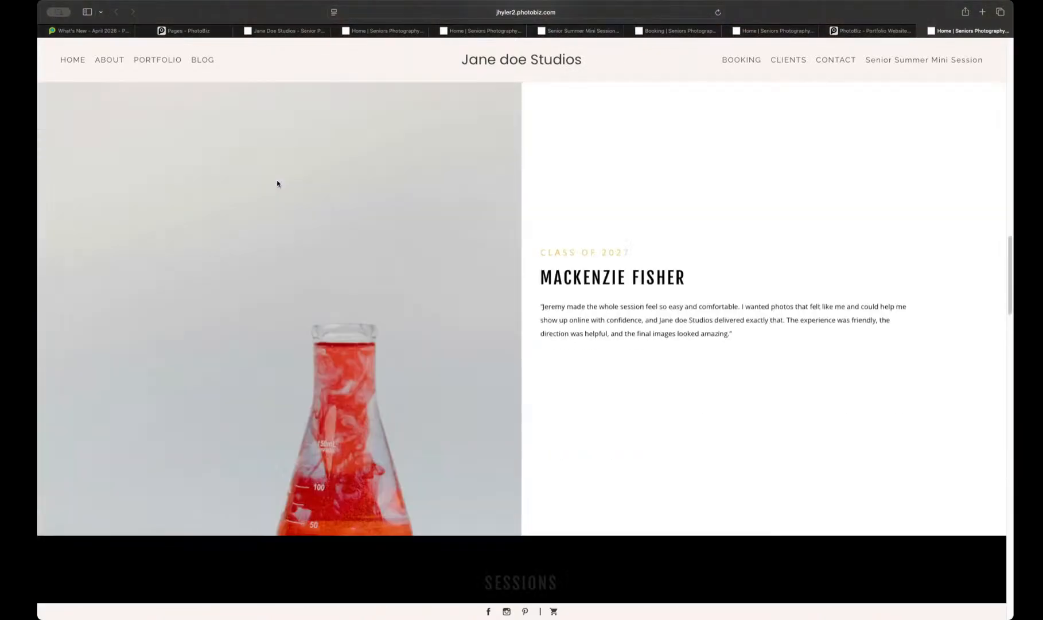
scroll(277, 184, "down", 5)
scroll(276, 184, "up", 20)
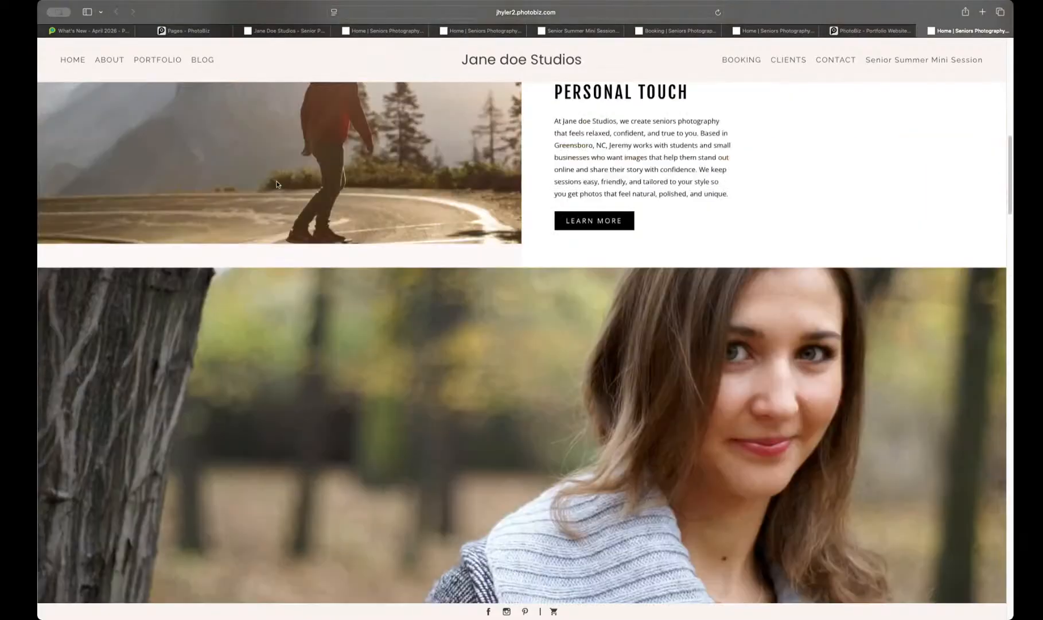
scroll(276, 182, "up", 10)
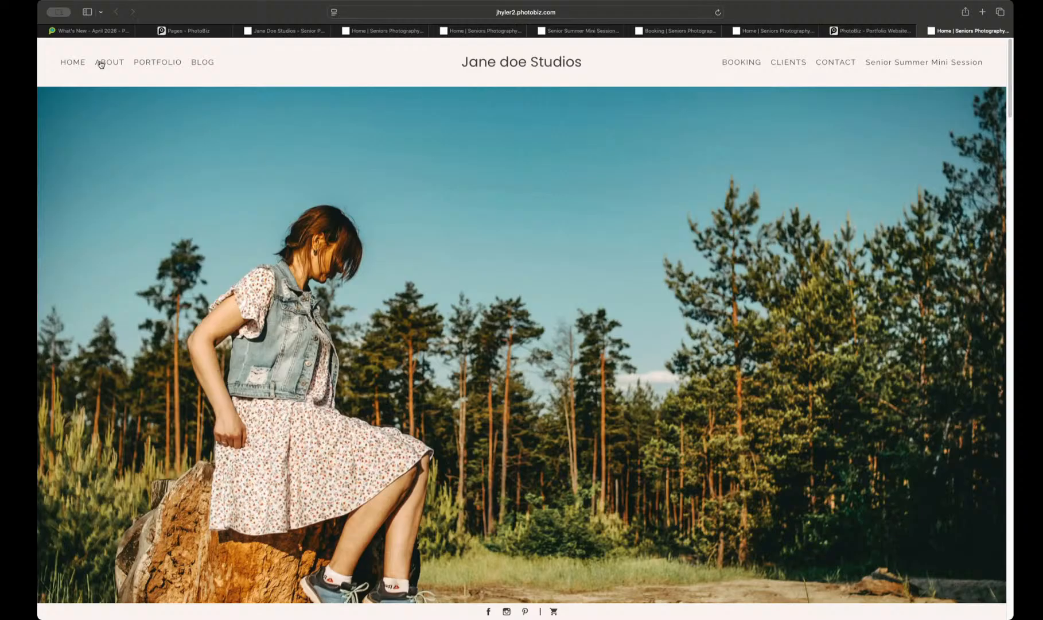
Step: Back in the page builder, look over the blocks of the Home page from the hero banner to the blog posts
left_click(189, 31)
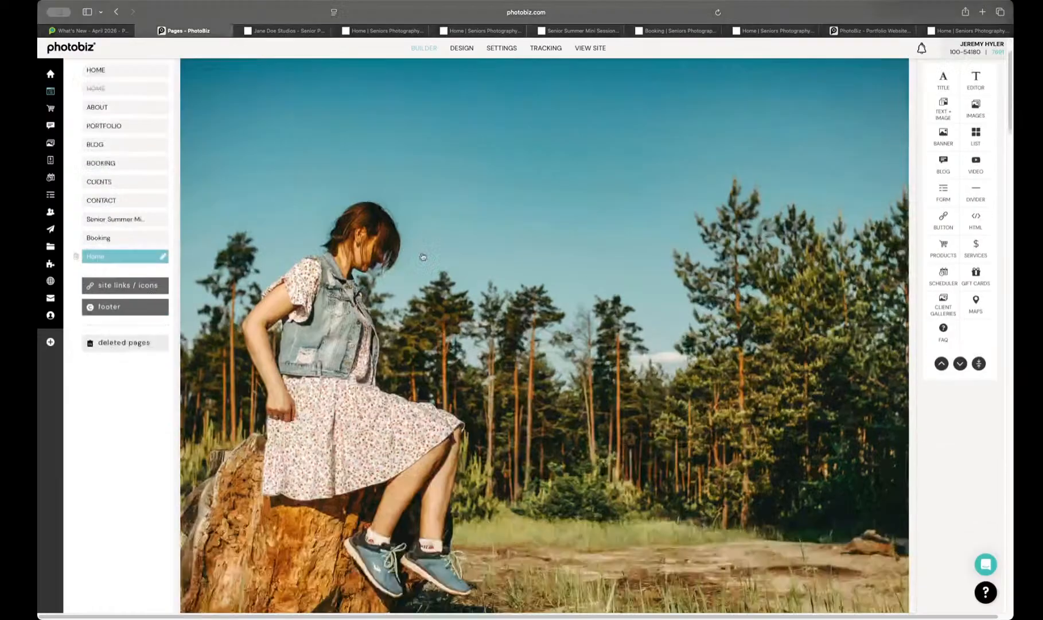
scroll(423, 256, "down", 20)
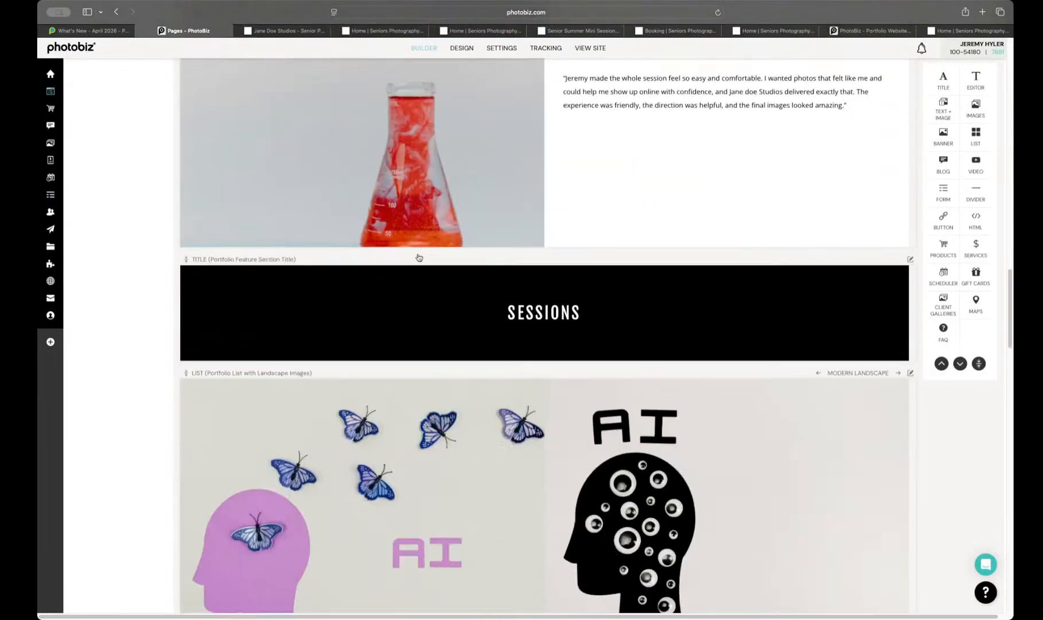
scroll(419, 258, "down", 15)
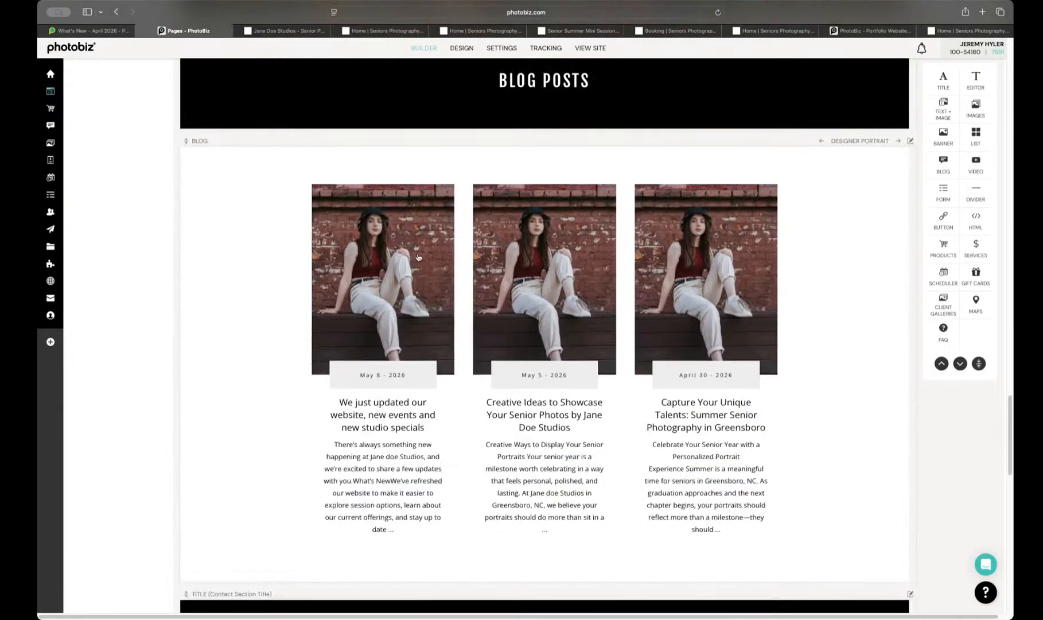
scroll(418, 257, "up", 20)
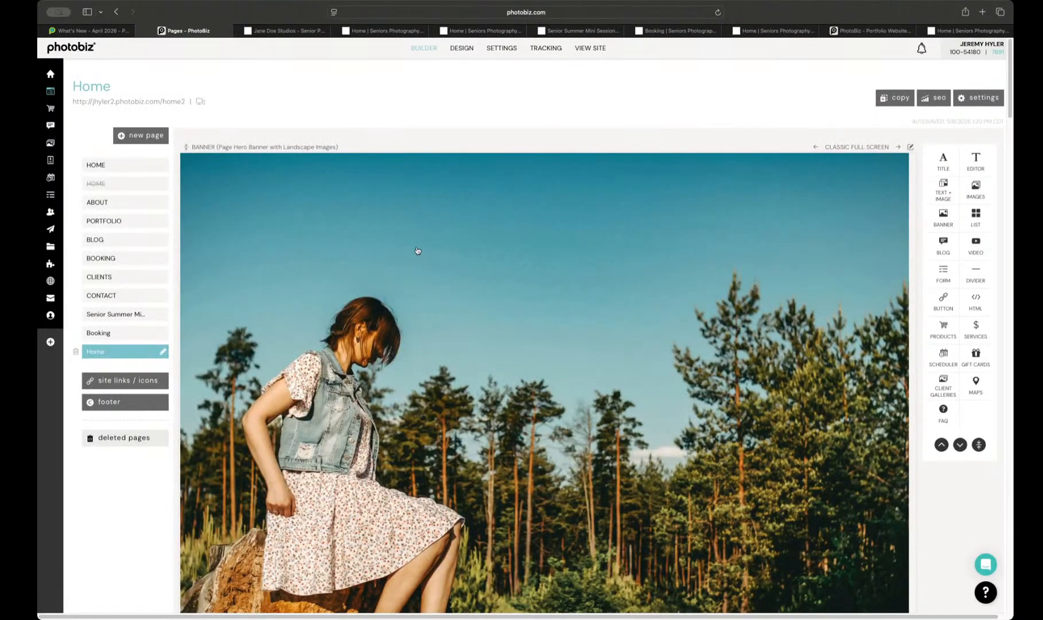
Step: Open the site design's templates and look over the current and saved templates
left_click(464, 51)
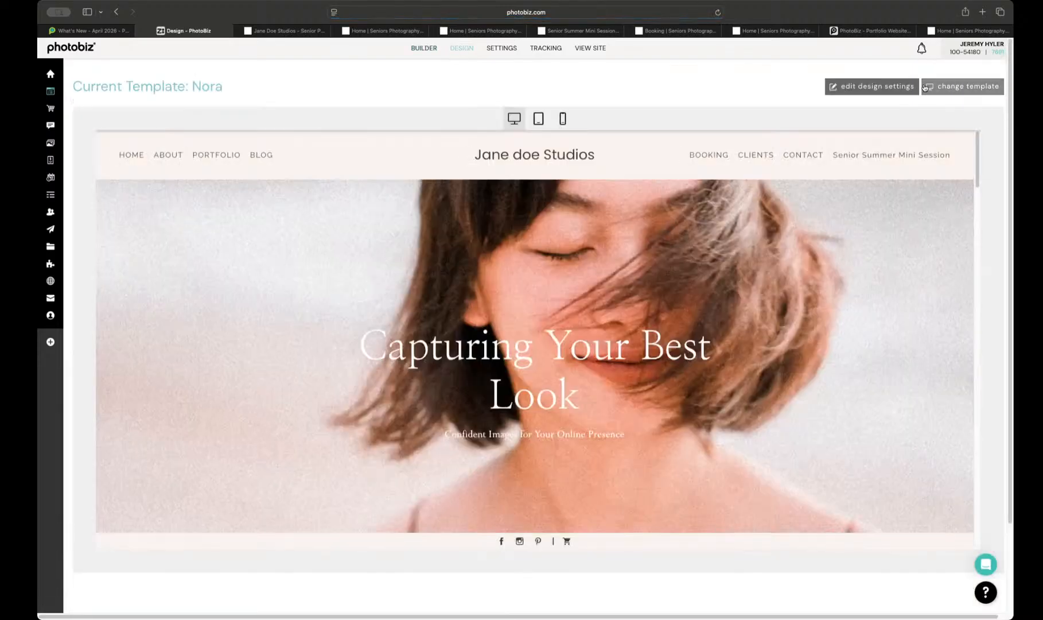
left_click(924, 87)
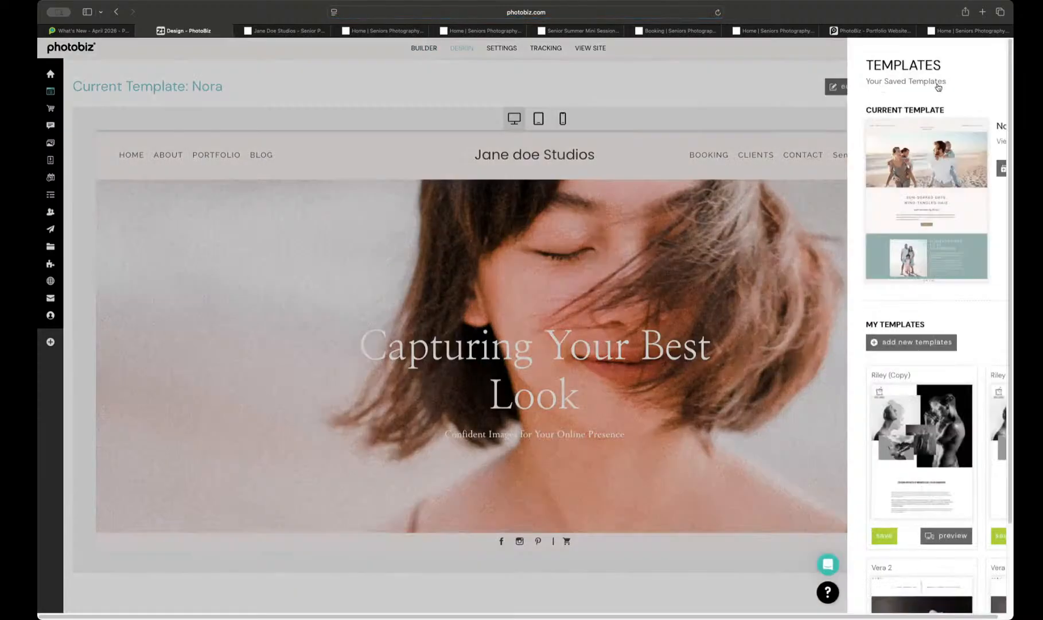
scroll(835, 231, "down", 3)
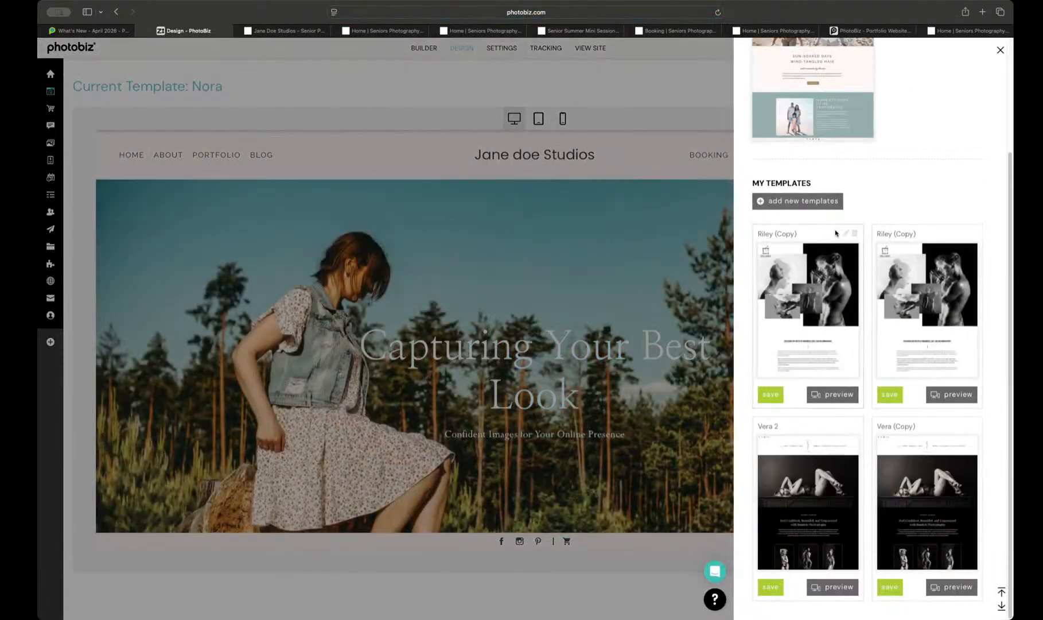
Step: Browse the catalogue of new site templates available to add, then close it without adding any
left_click(832, 201)
scroll(849, 241, "down", 4)
scroll(854, 253, "down", 10)
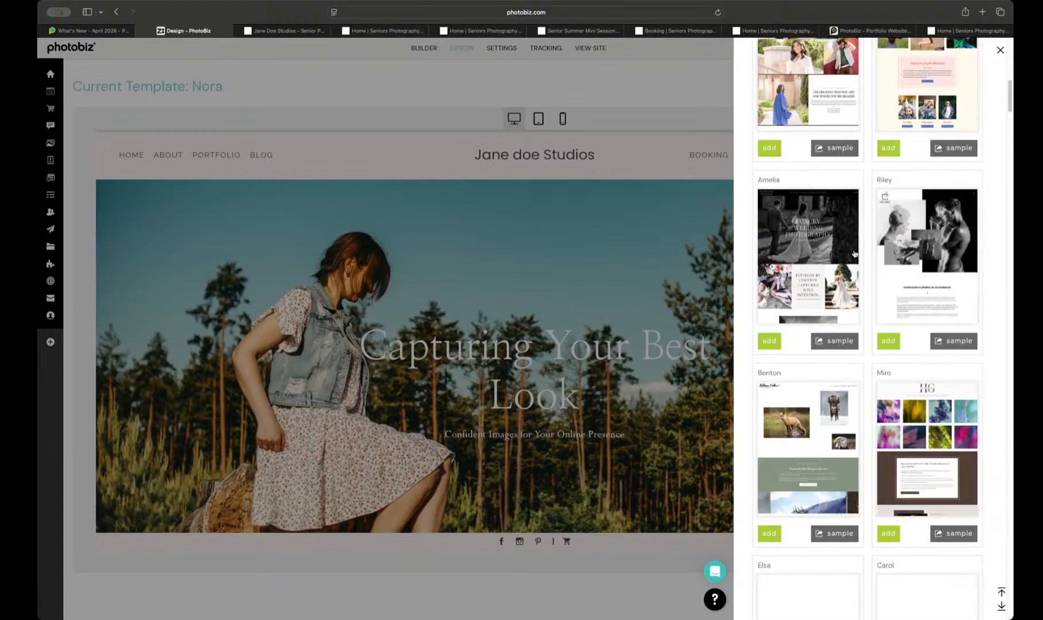
scroll(855, 253, "down", 5)
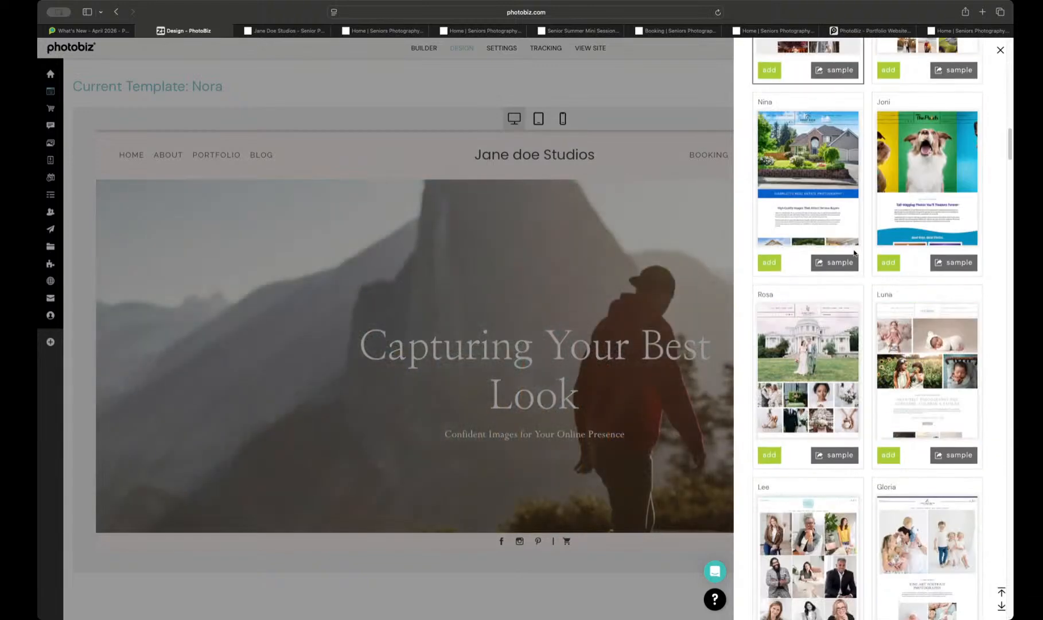
scroll(854, 253, "down", 3)
scroll(853, 253, "down", 3)
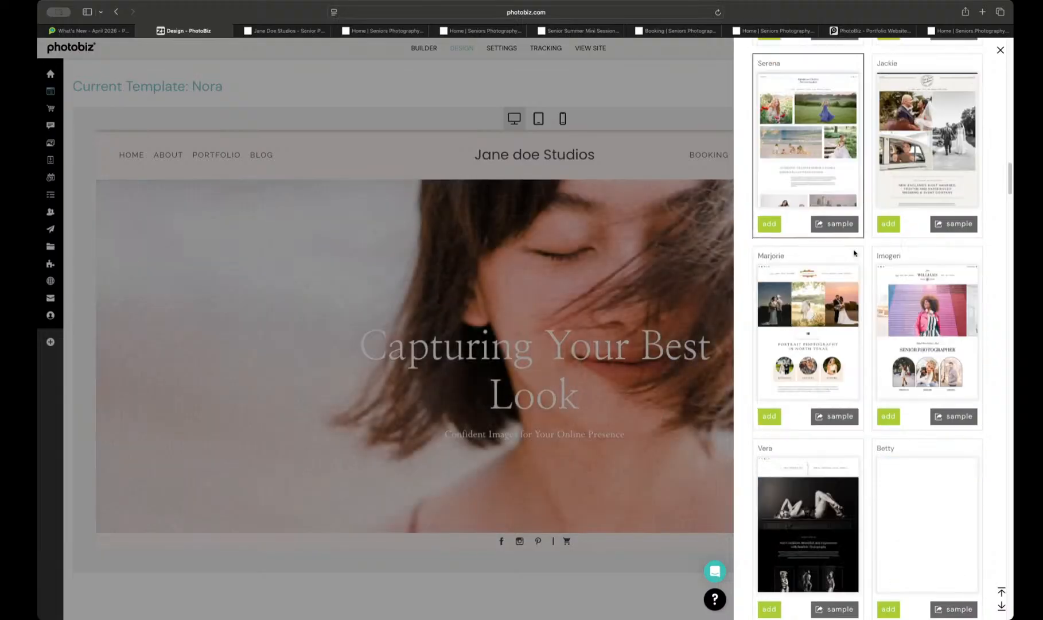
scroll(850, 252, "up", 1)
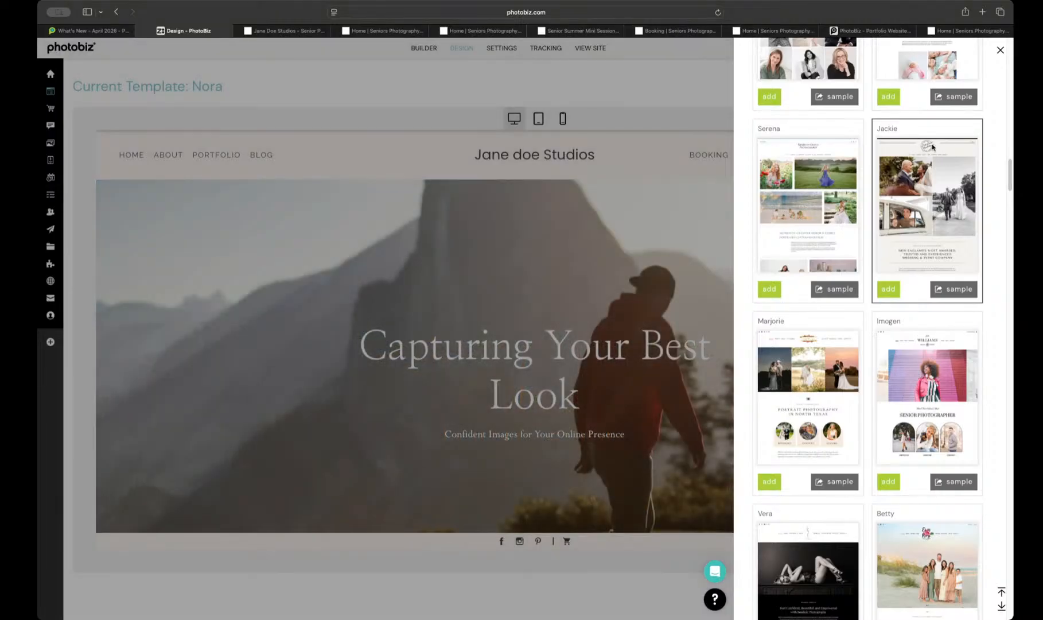
scroll(915, 201, "down", 5)
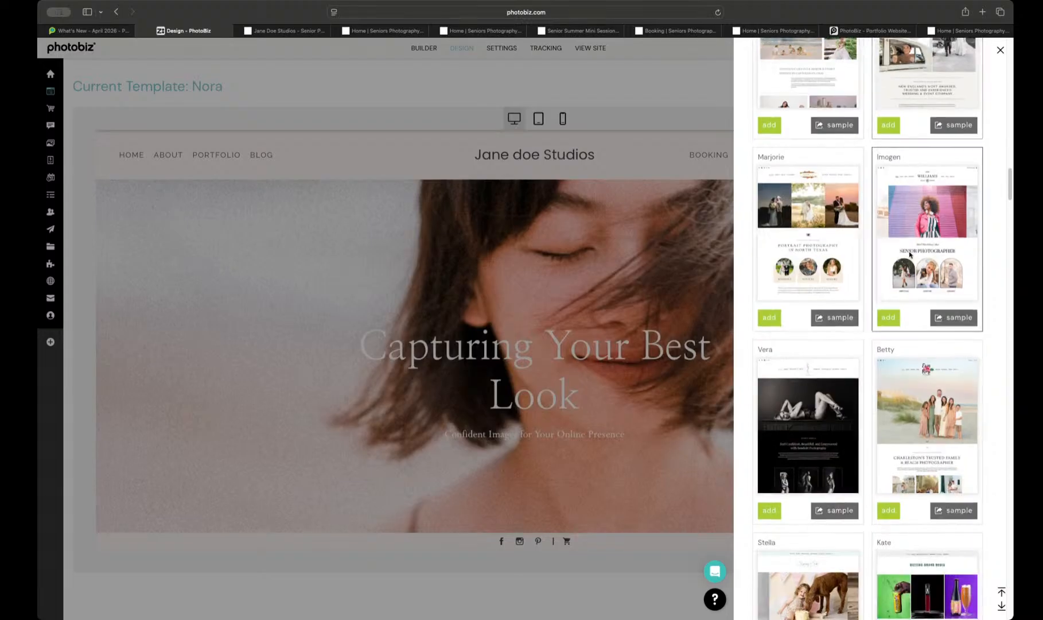
scroll(909, 254, "down", 7)
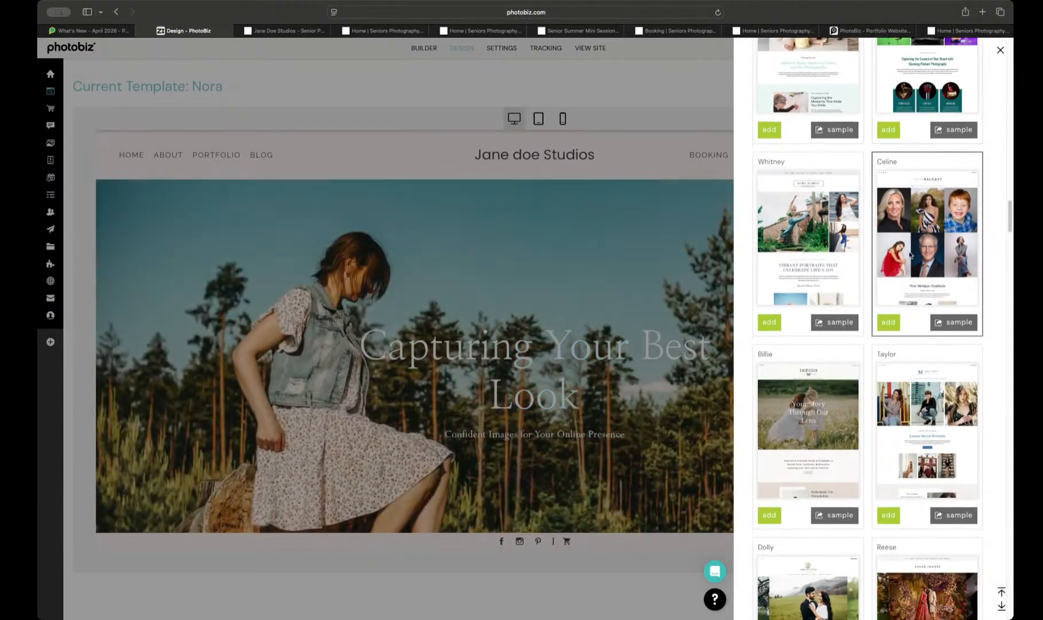
scroll(910, 254, "down", 1)
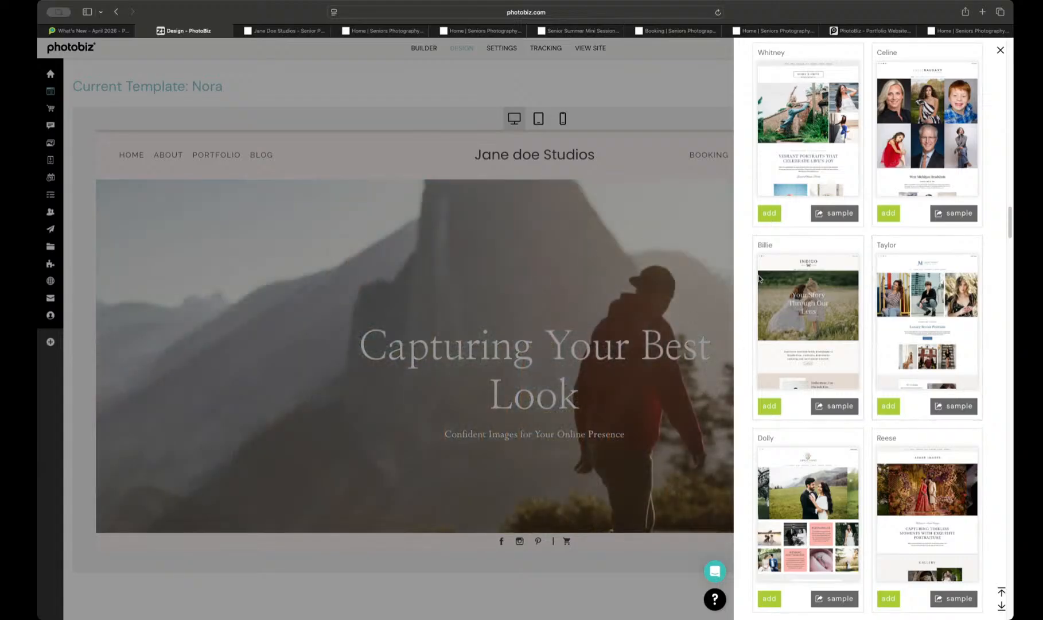
scroll(759, 278, "down", 3)
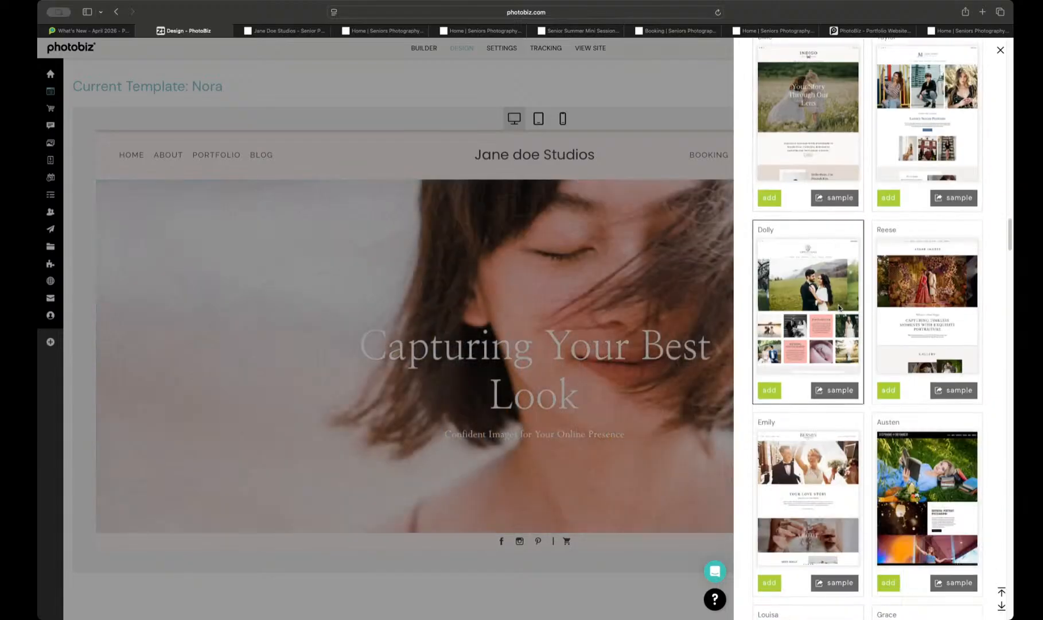
scroll(803, 318, "down", 4)
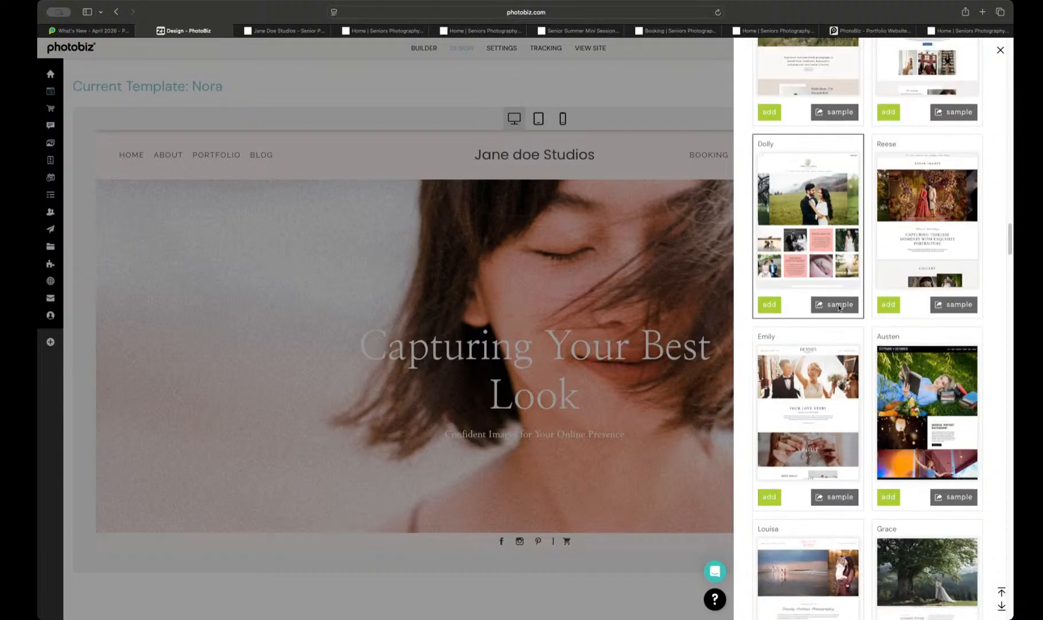
scroll(793, 326, "down", 3)
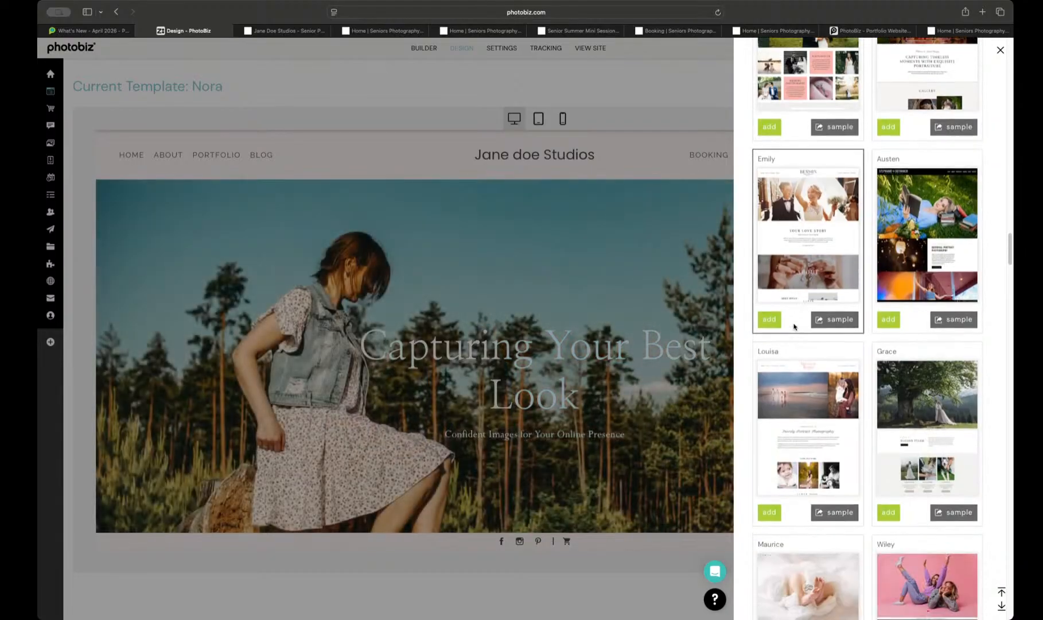
scroll(794, 326, "down", 5)
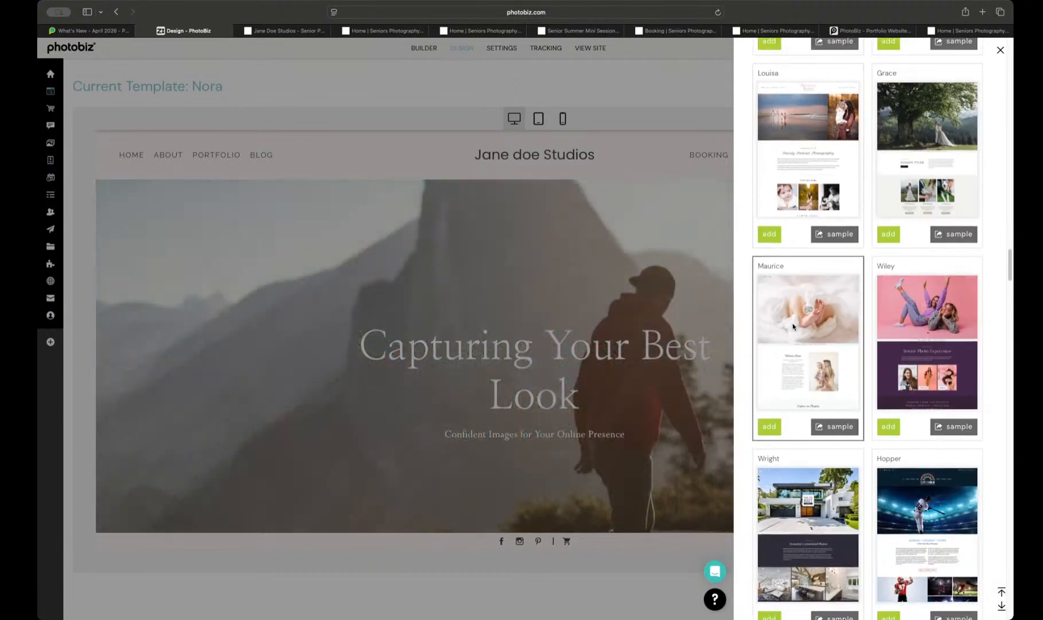
scroll(792, 326, "down", 7)
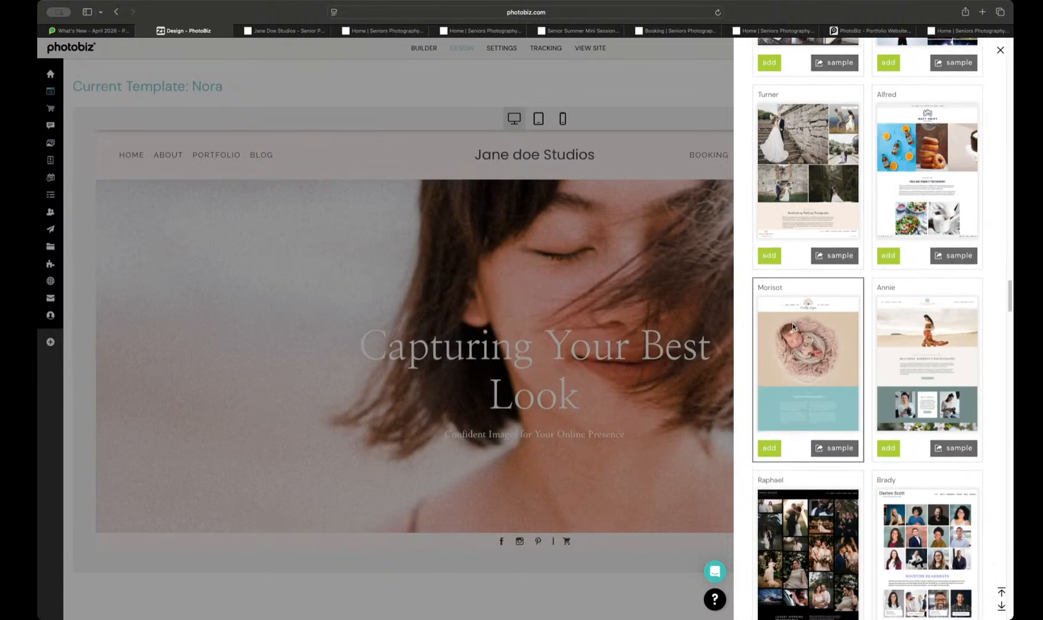
left_click(439, 129)
Step: Start a new page in the site builder using the pre-designed Home (Marina) layout
left_click(422, 48)
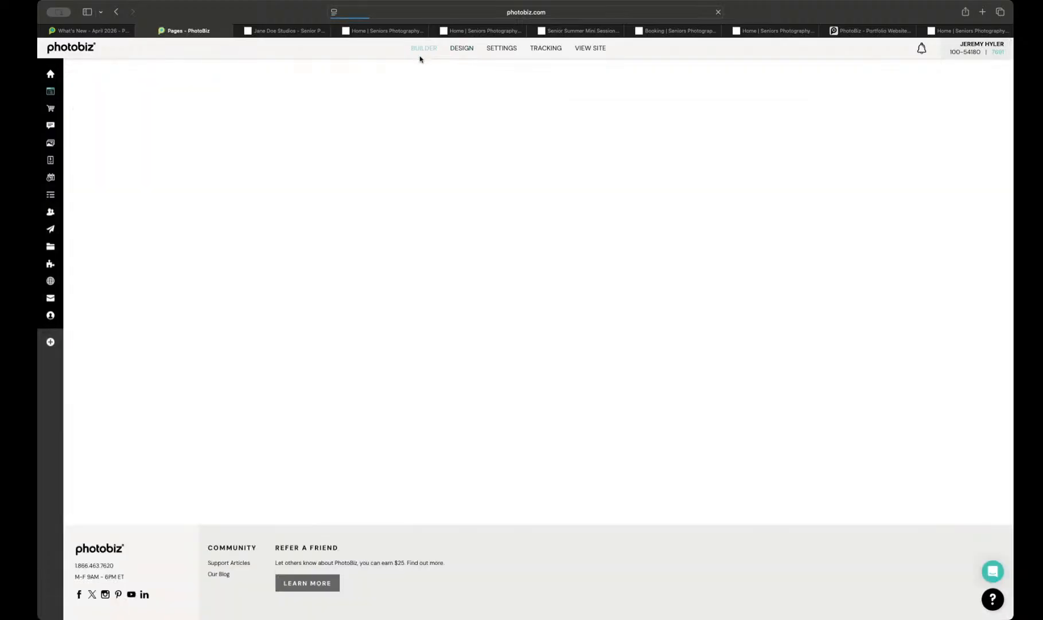
left_click(138, 135)
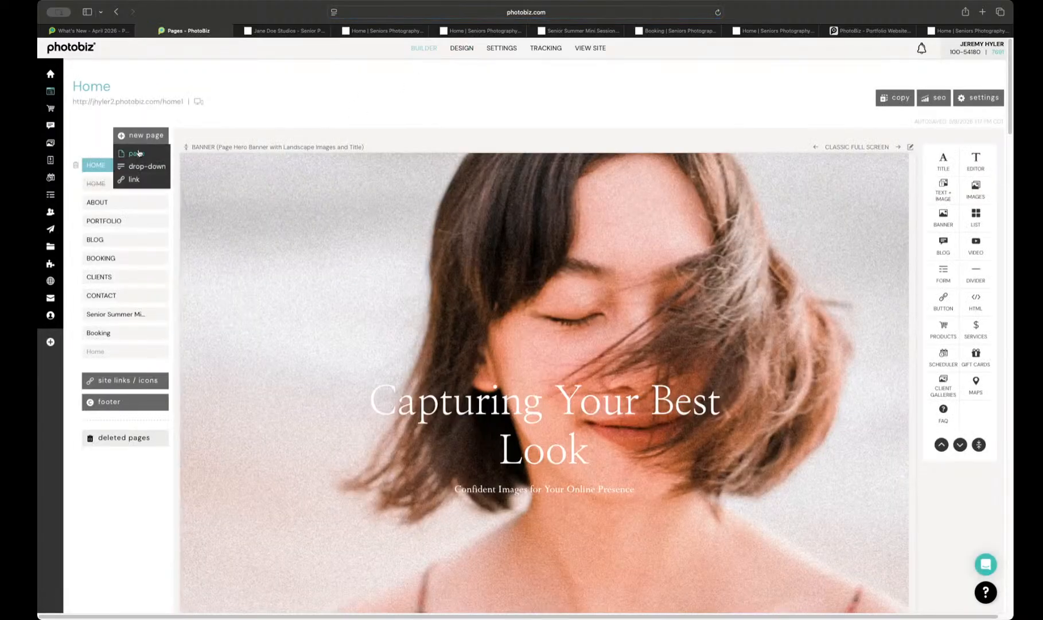
left_click(139, 153)
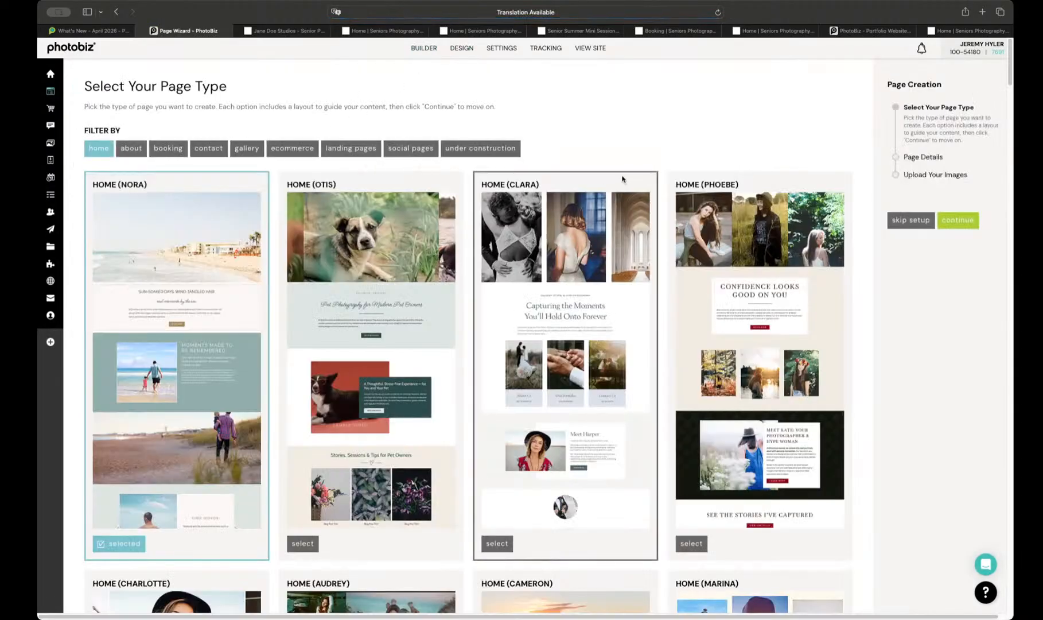
scroll(622, 179, "down", 3)
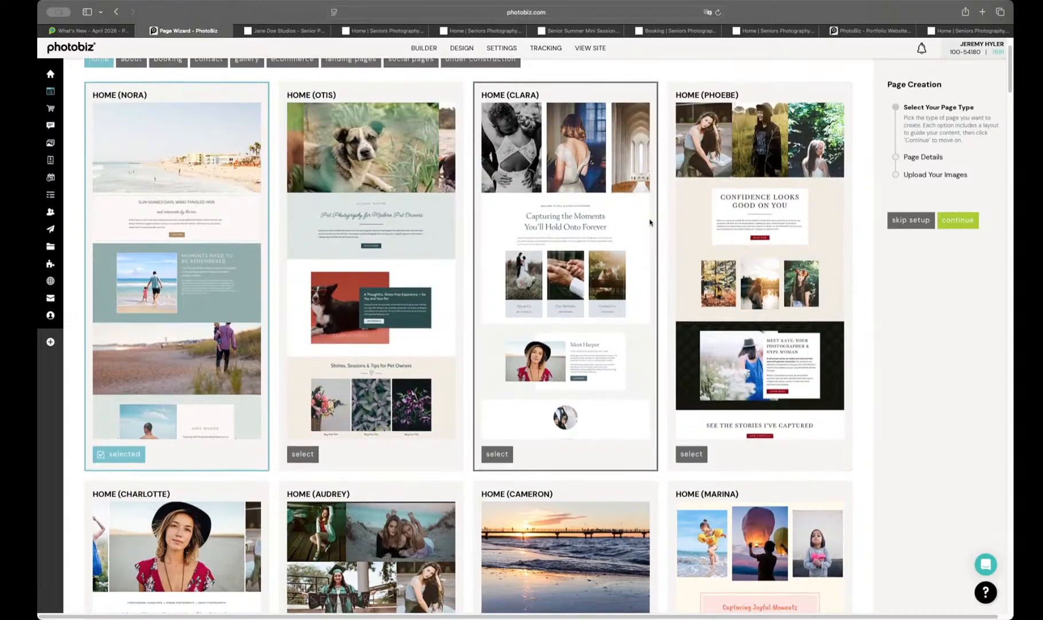
scroll(354, 286, "down", 10)
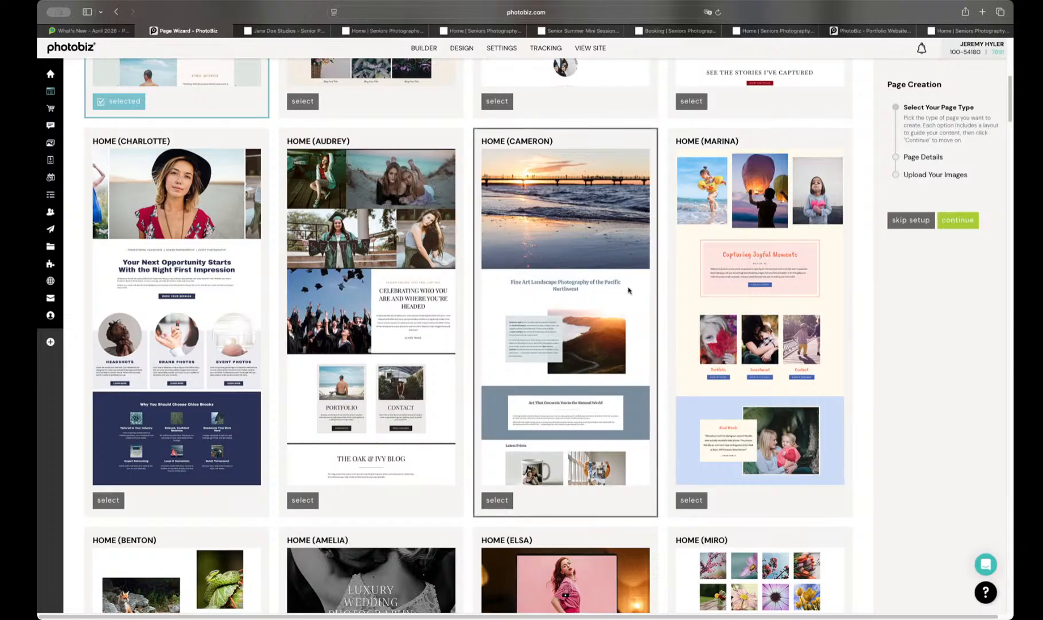
left_click(693, 500)
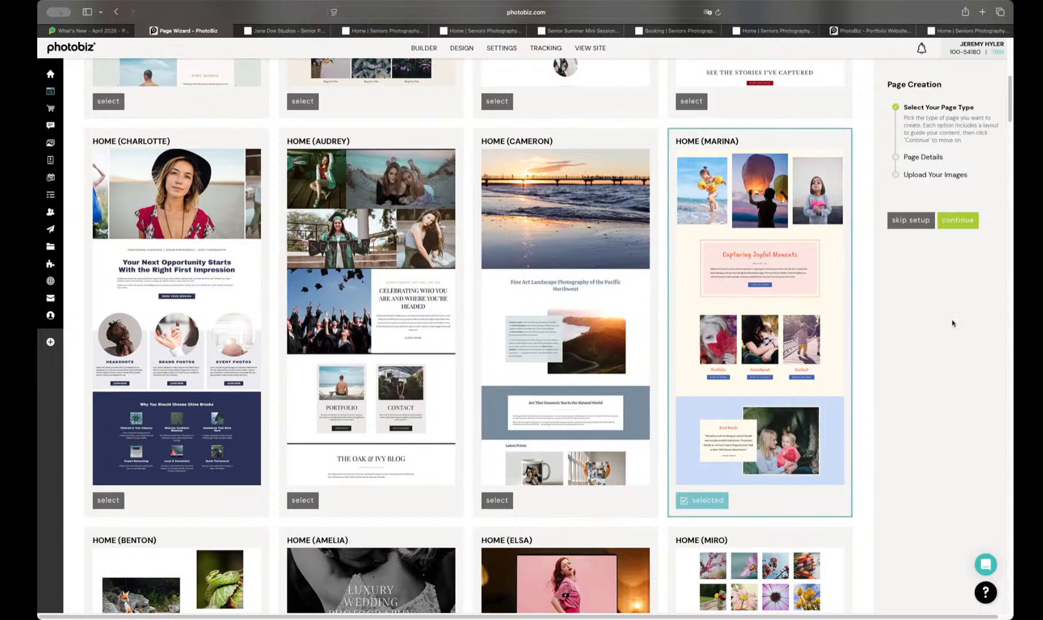
left_click(969, 222)
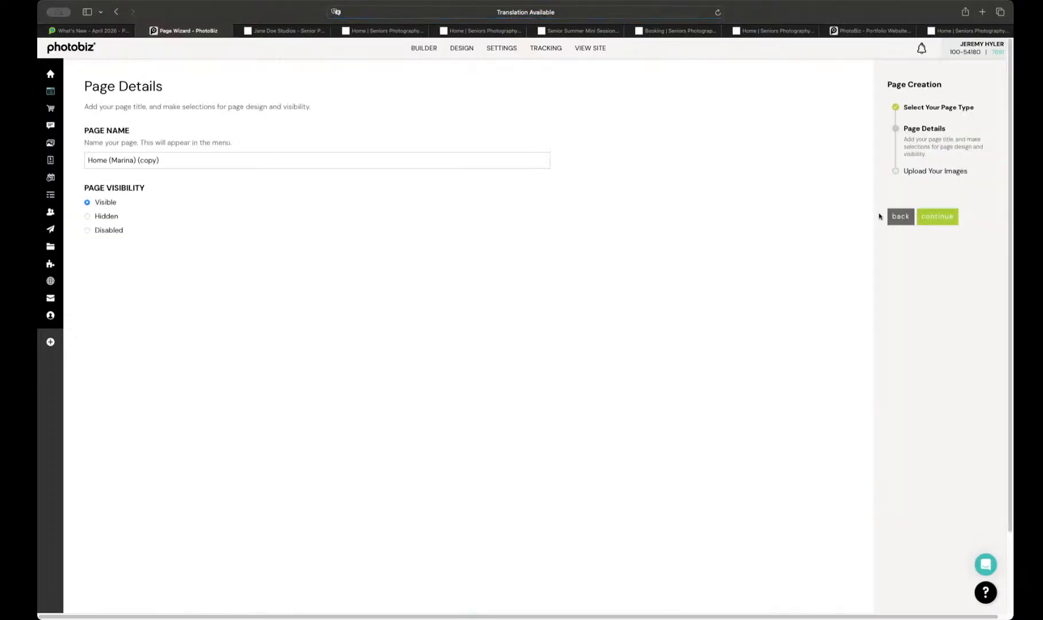
Step: Create the Home (Marina) (copy) page as Visible, using all existing images shown from the Main folder
left_click(932, 216)
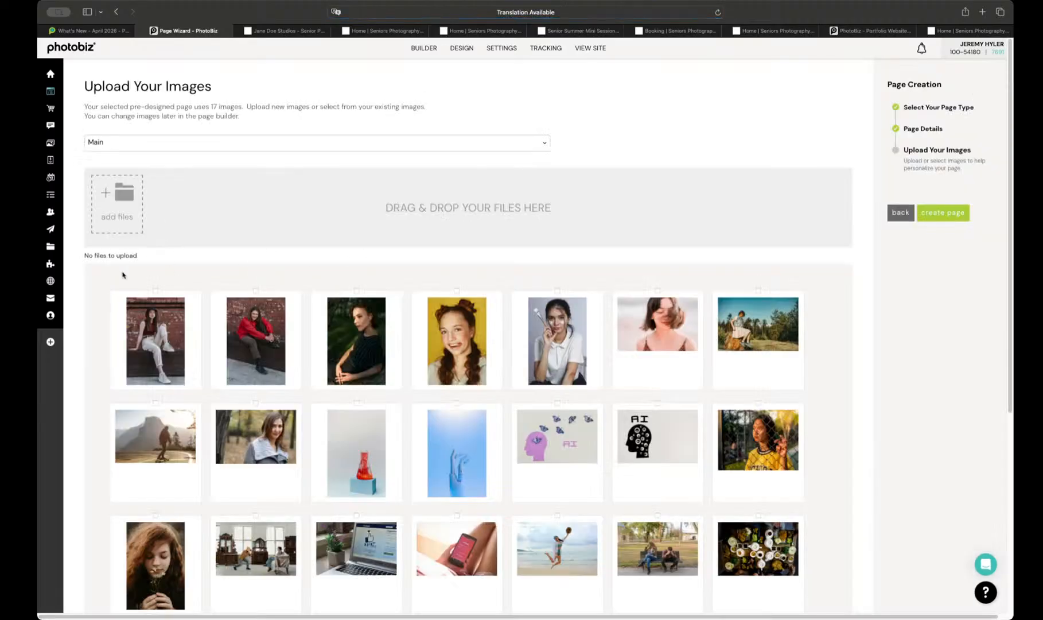
left_click_drag(105, 279, 855, 613)
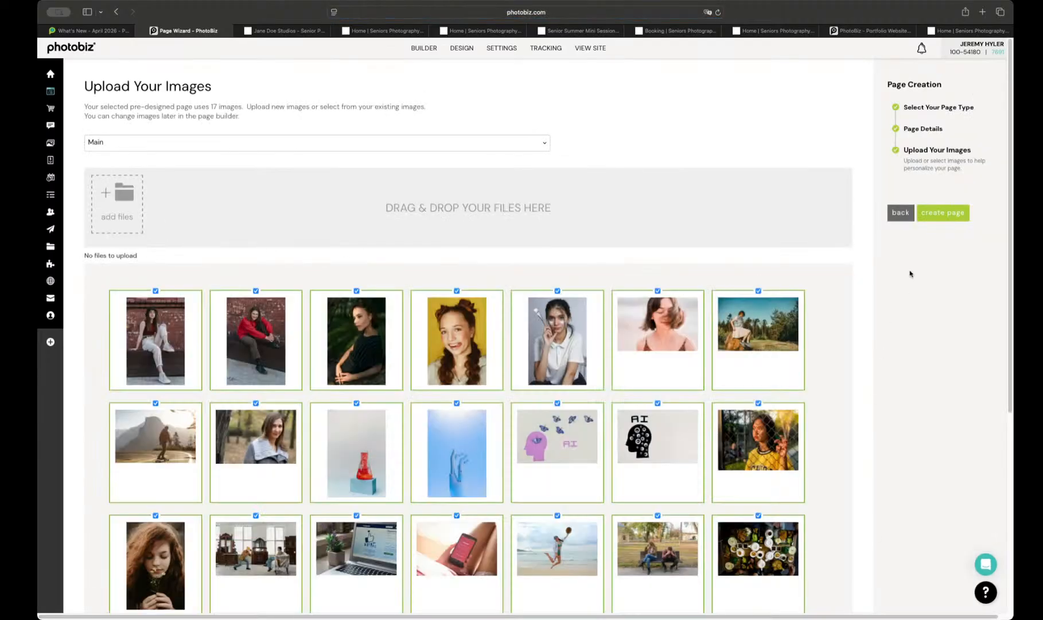
left_click(942, 215)
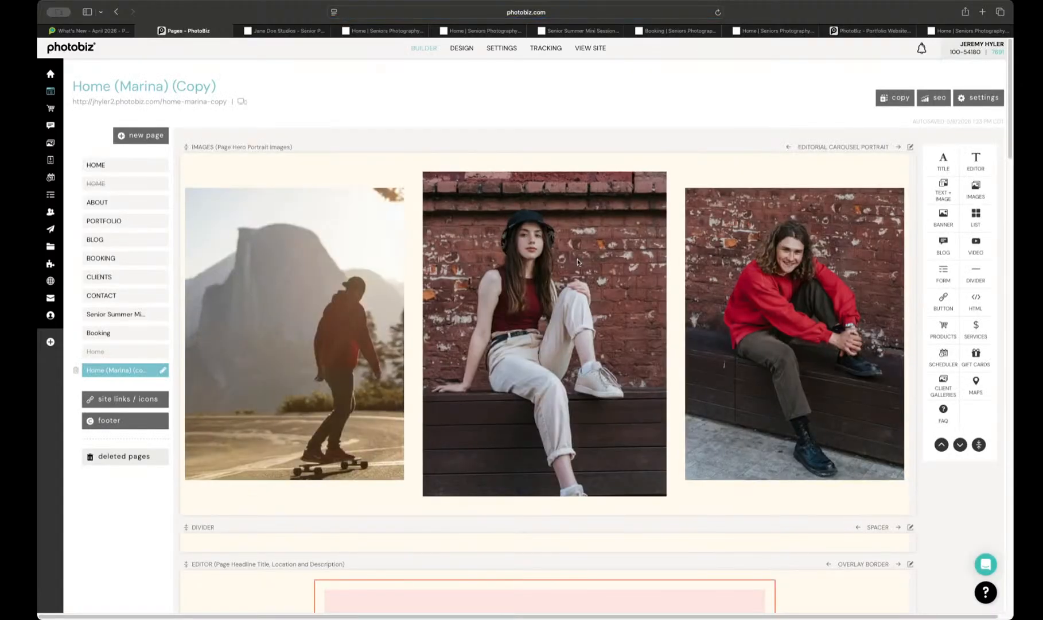
scroll(565, 245, "down", 5)
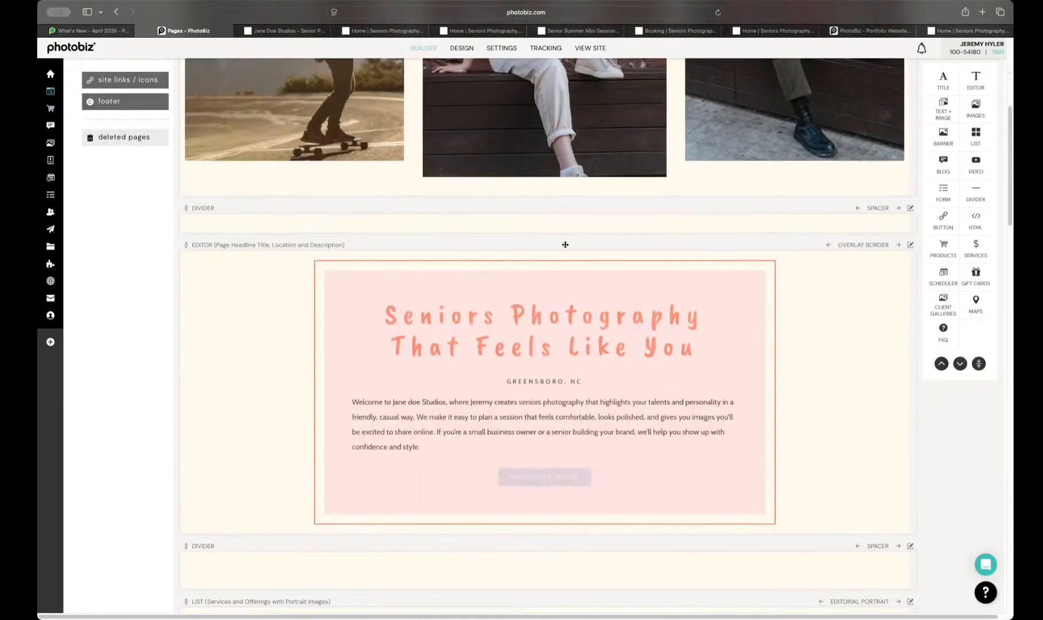
Step: Look over the sections of the newly created Home (Marina) (copy) page in the builder, from the headline to the Instagram button
scroll(565, 244, "down", 10)
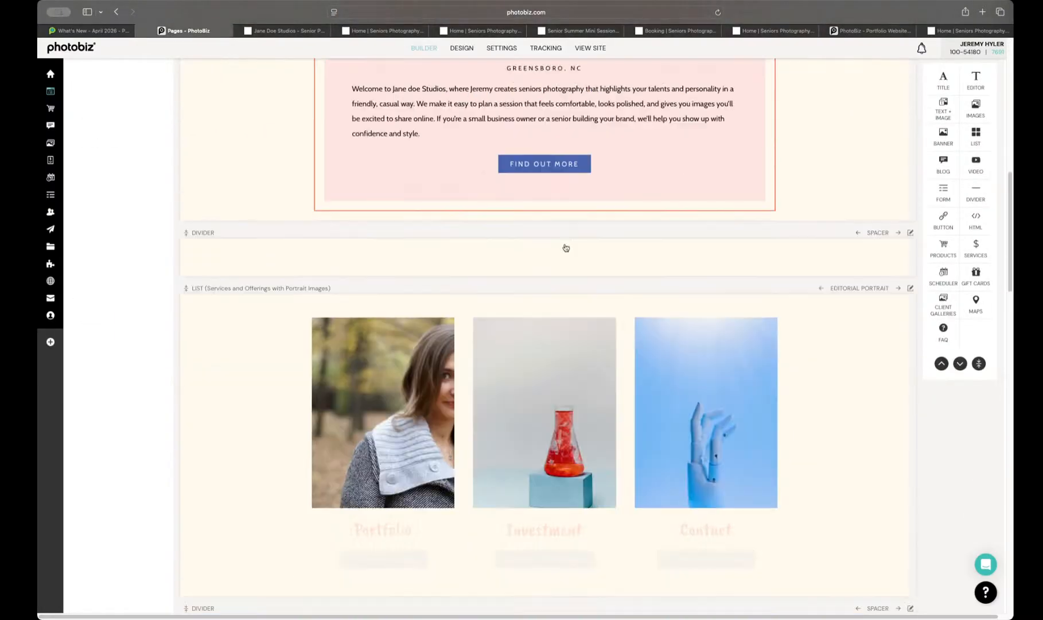
scroll(565, 247, "down", 11)
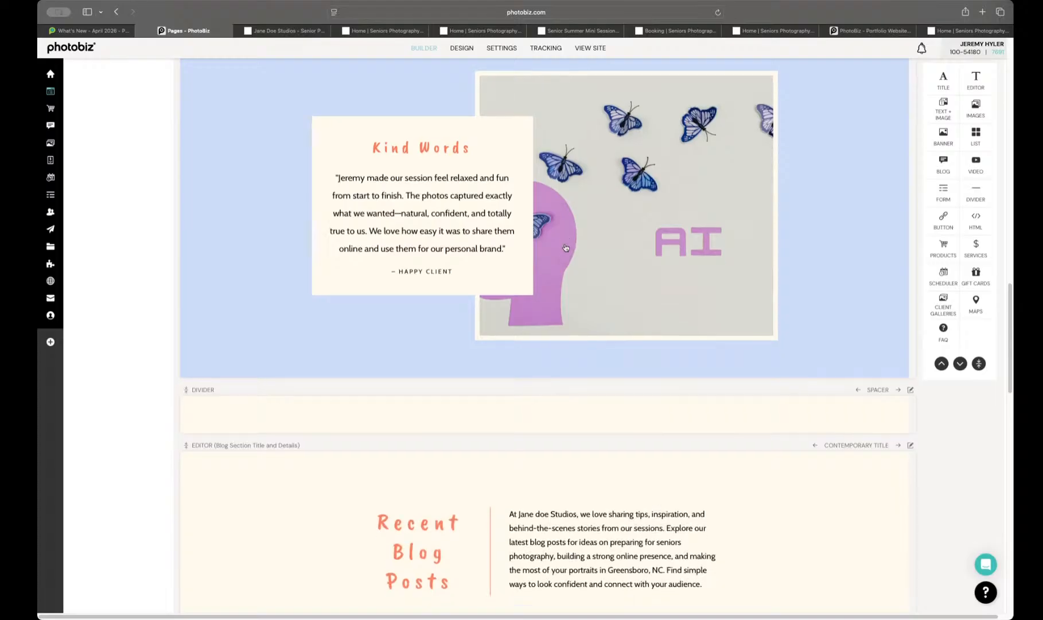
scroll(565, 246, "down", 16)
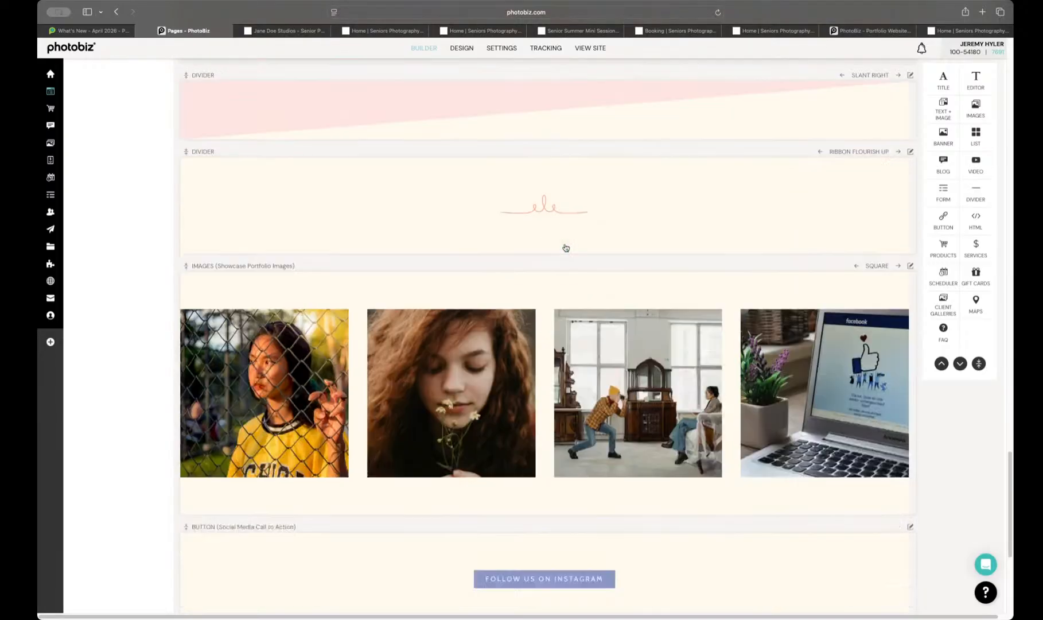
scroll(649, 290, "up", 20)
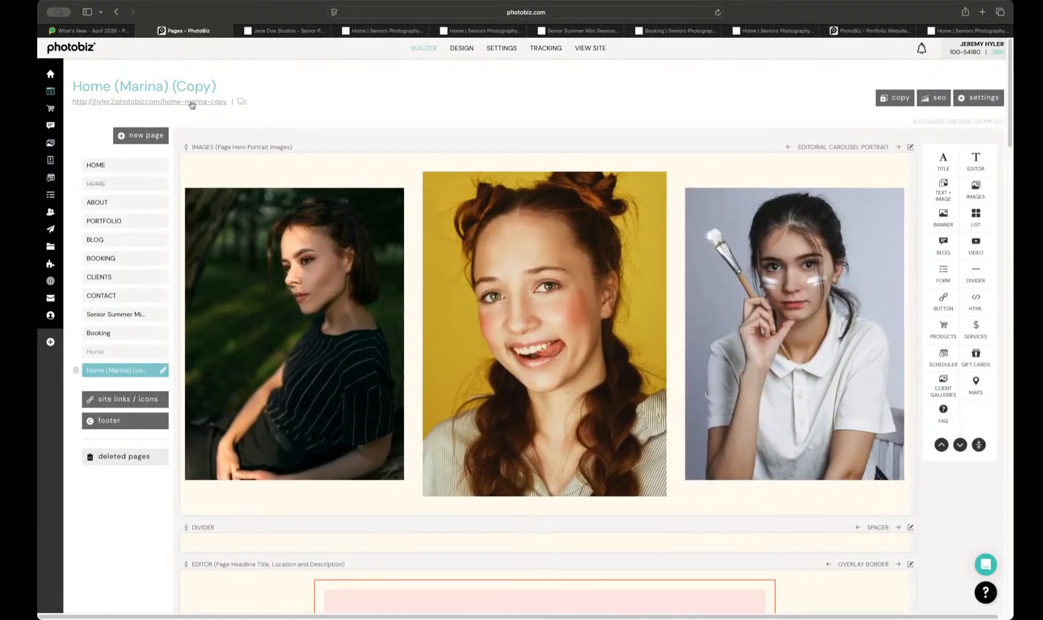
Step: View the live version of the Home (Marina) (copy) page and review its full layout, from the rotating portraits to the footer
left_click(191, 103)
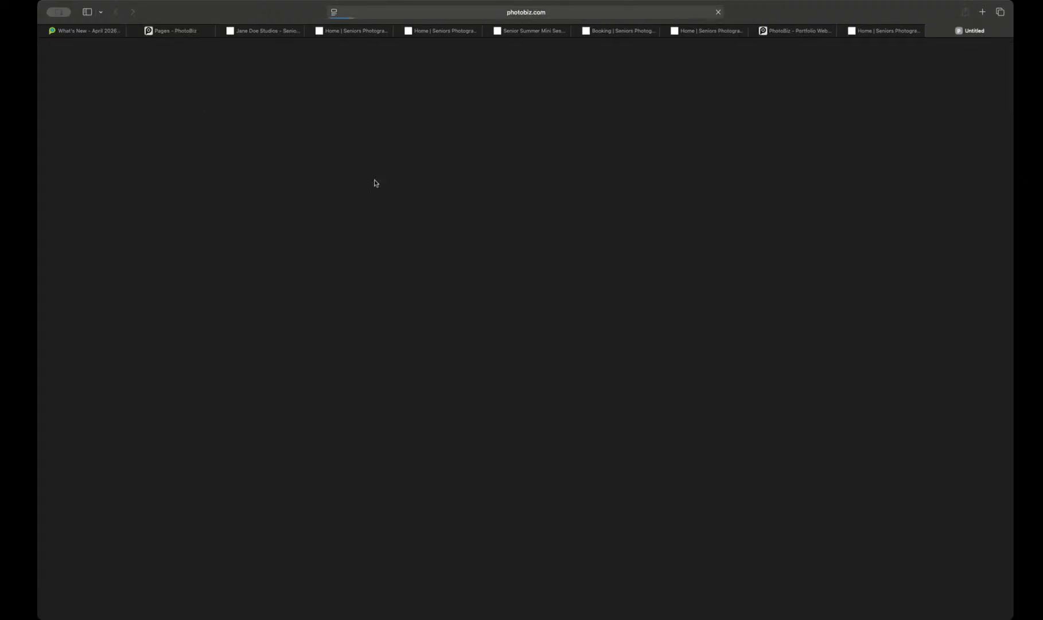
scroll(427, 205, "down", 5)
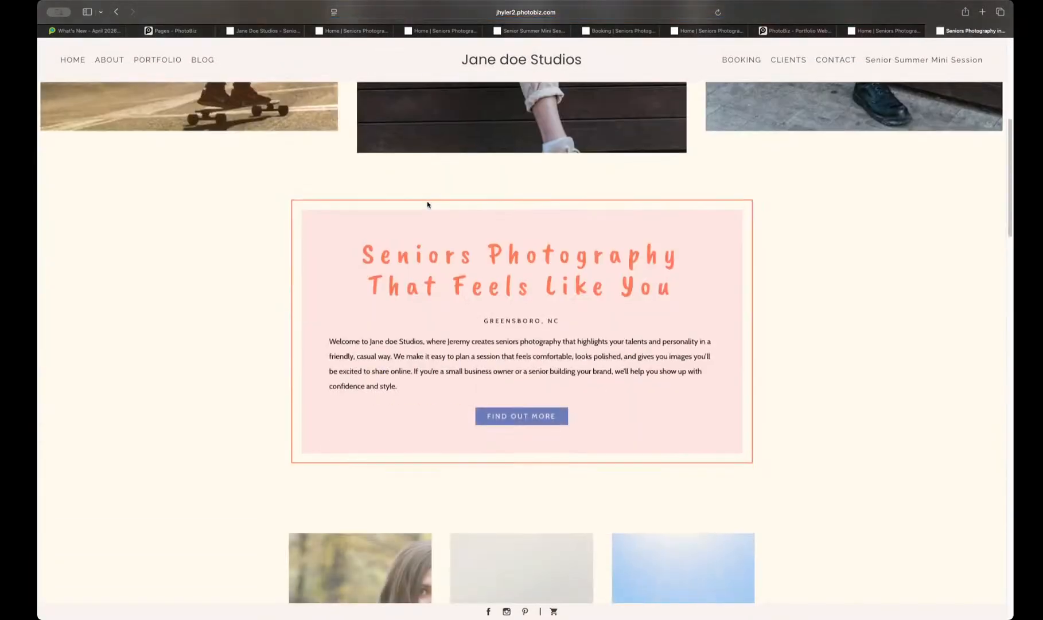
scroll(427, 205, "down", 2)
scroll(428, 205, "down", 10)
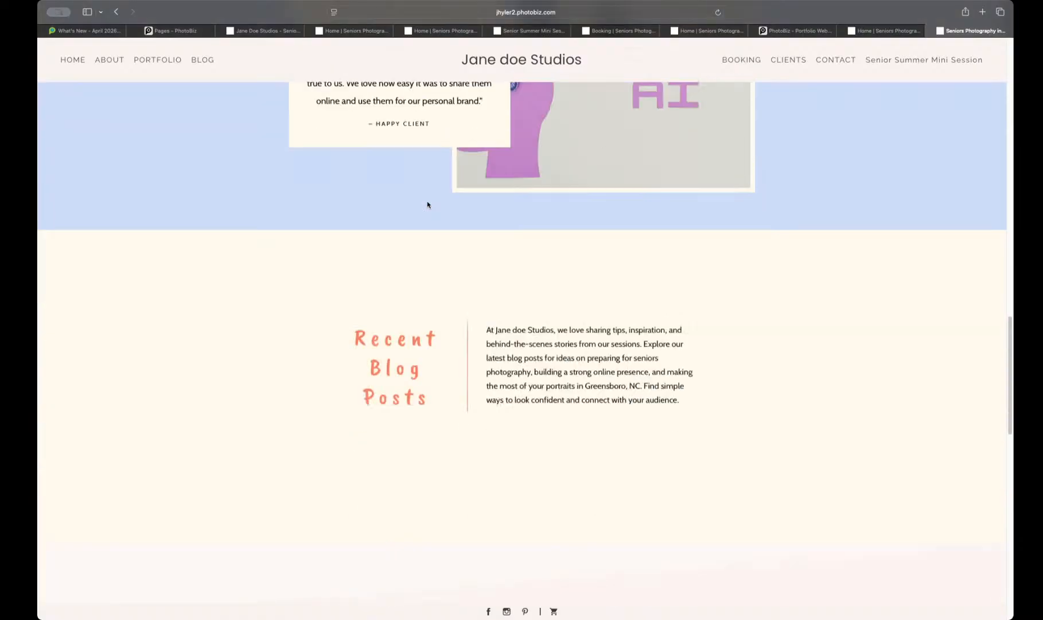
scroll(427, 205, "down", 10)
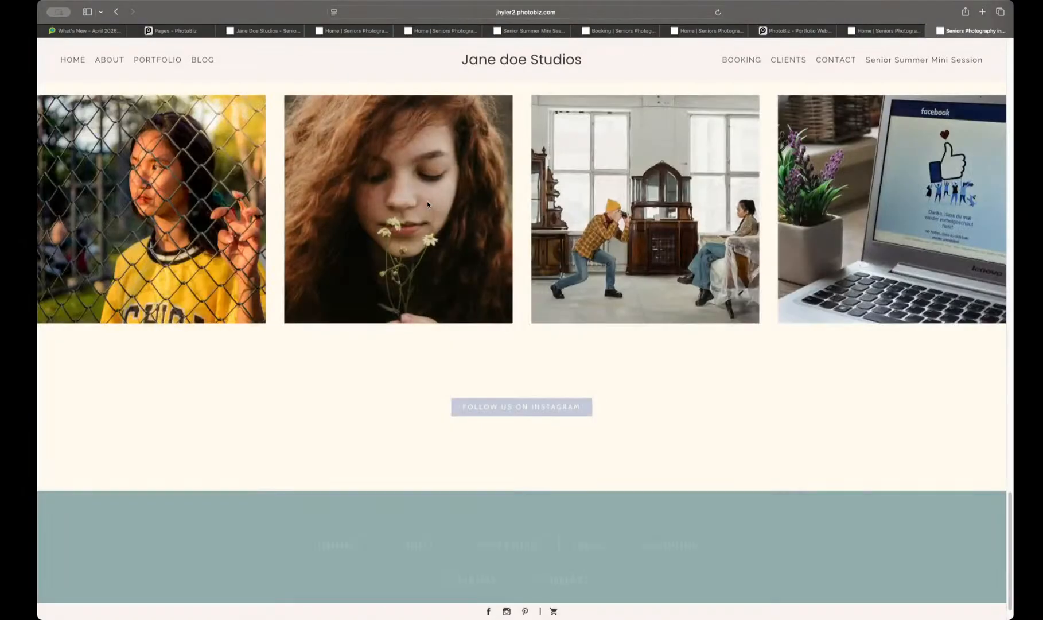
scroll(427, 204, "up", 20)
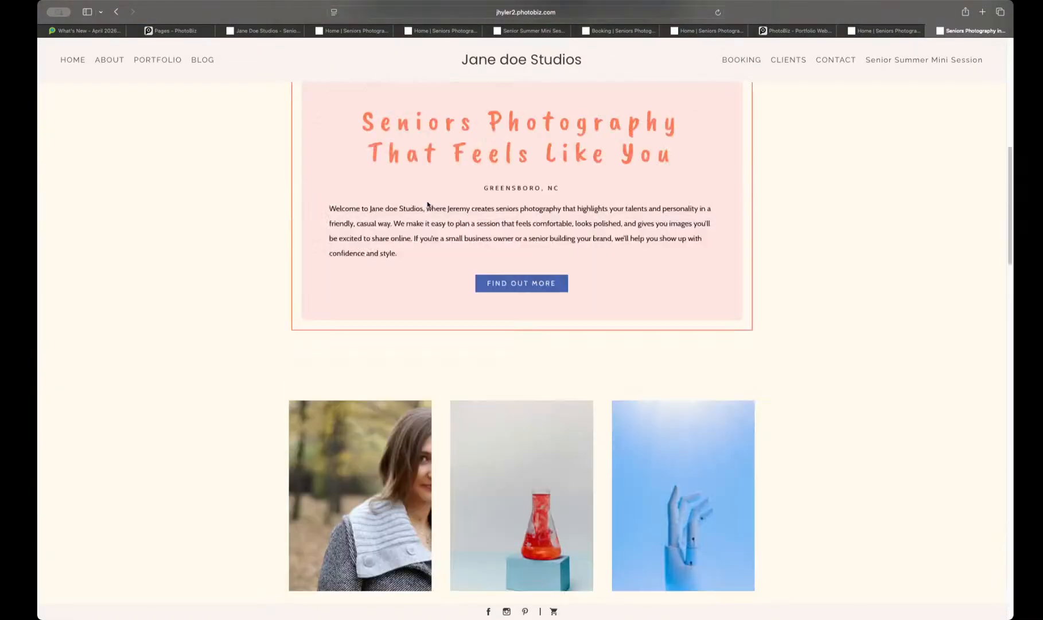
scroll(426, 204, "up", 2)
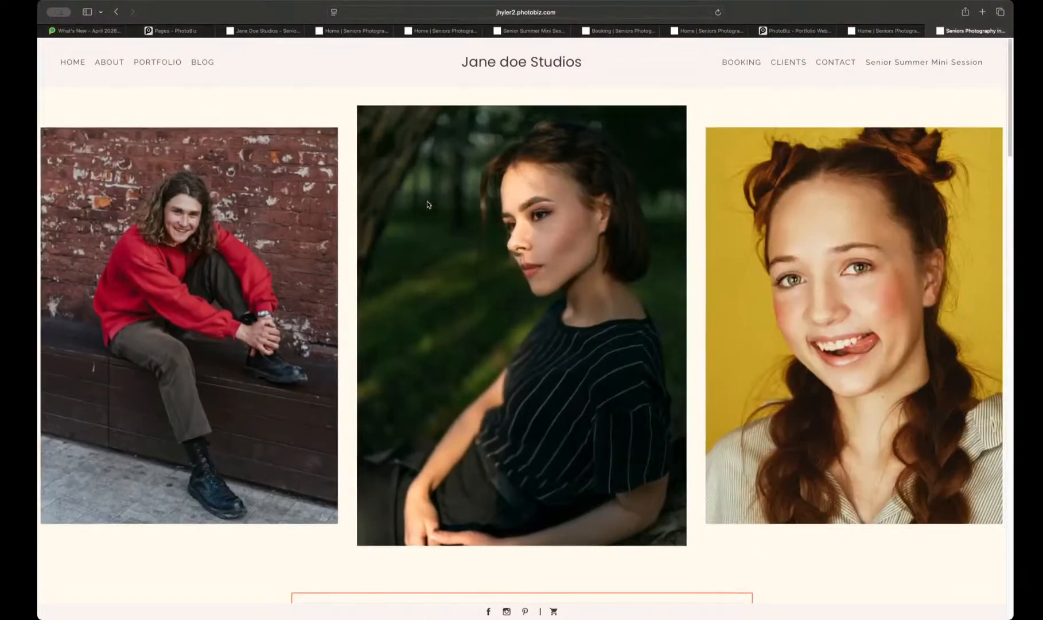
mouse_move(425, 201)
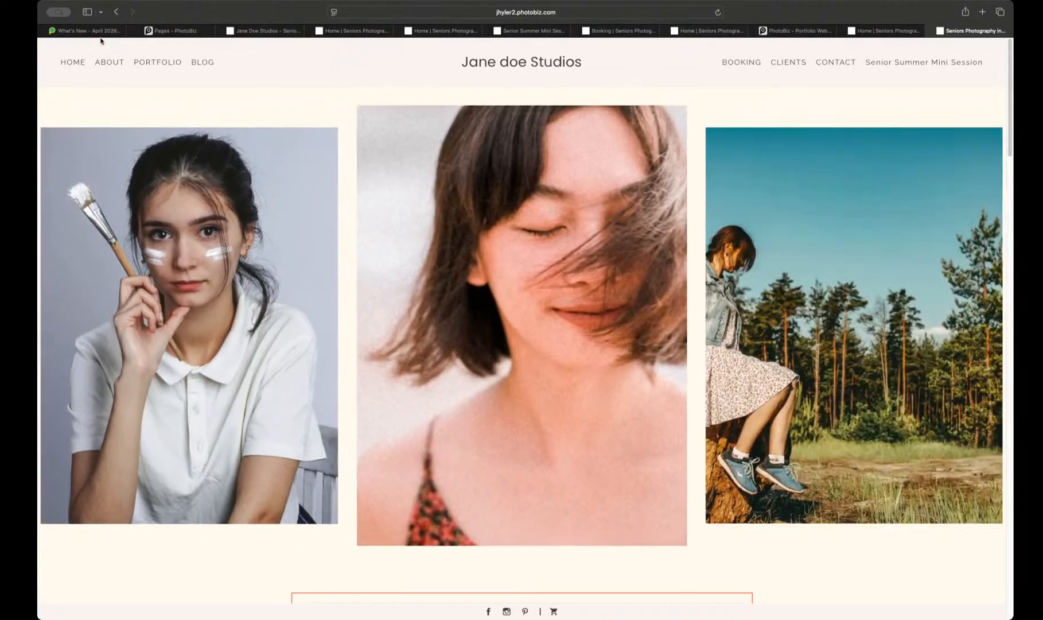
Step: Switch to the PhotoBiz Growth Hub blog, open the "What's New - April 2026" post and review its AI Blog Creator and AI Page Creator sections
left_click(89, 30)
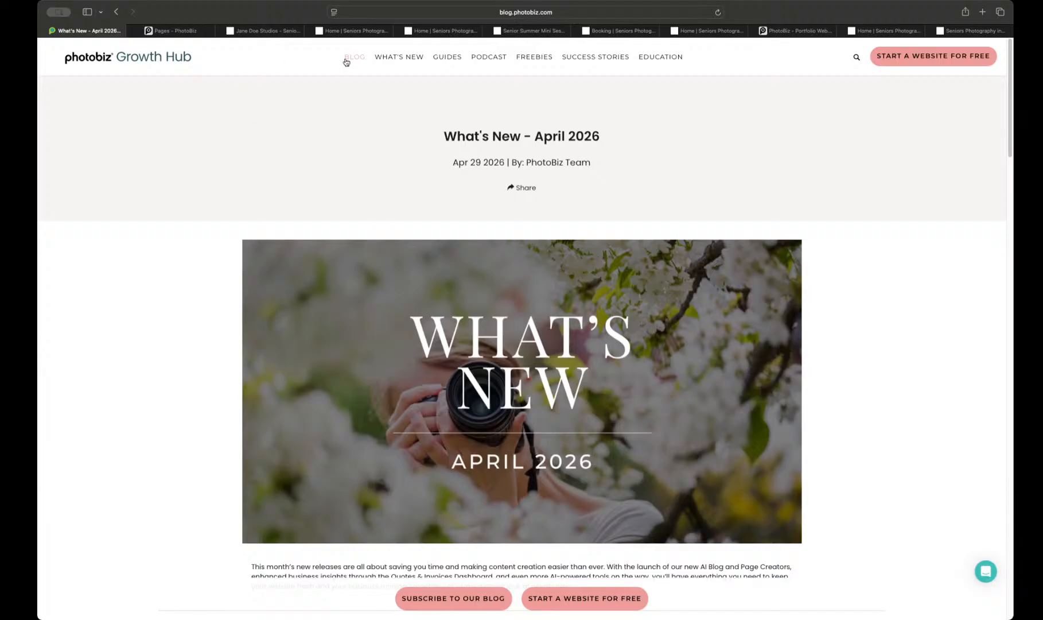
left_click(347, 57)
scroll(434, 159, "down", 4)
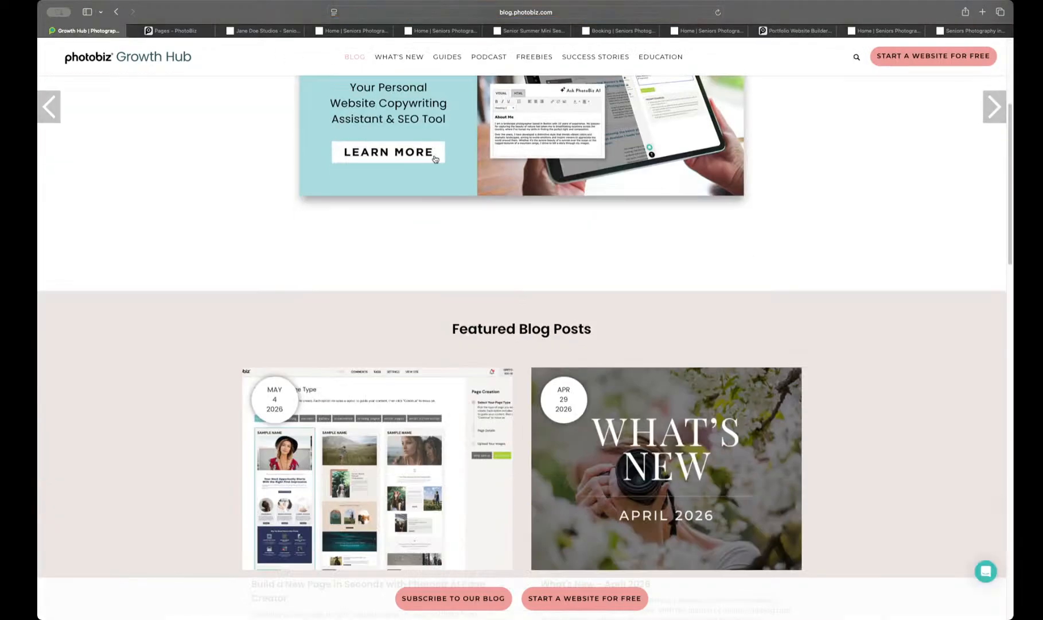
scroll(434, 159, "down", 10)
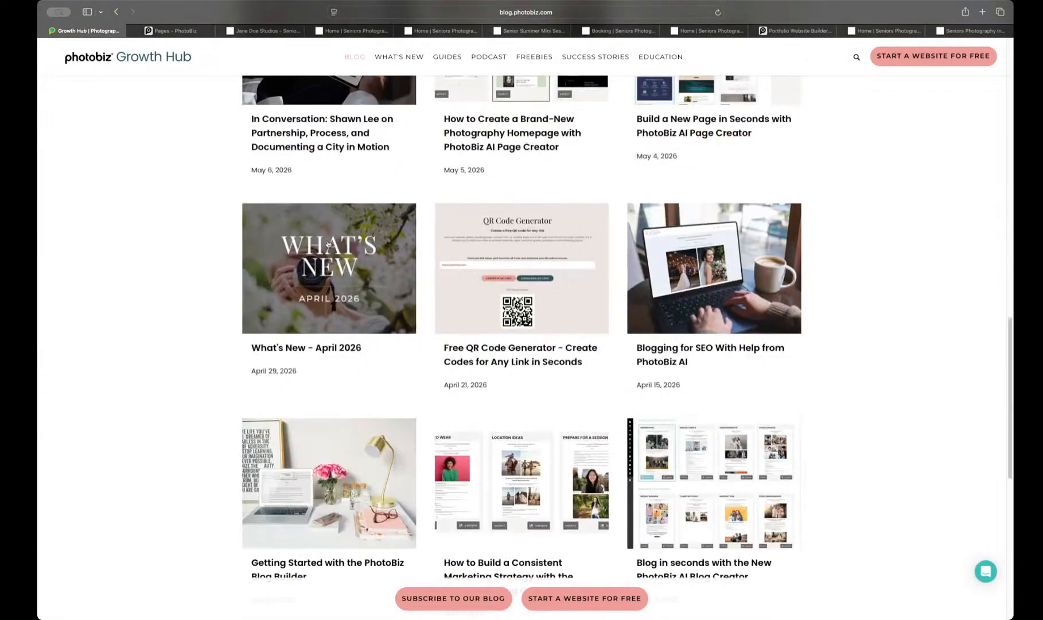
left_click(331, 231)
scroll(331, 229, "down", 6)
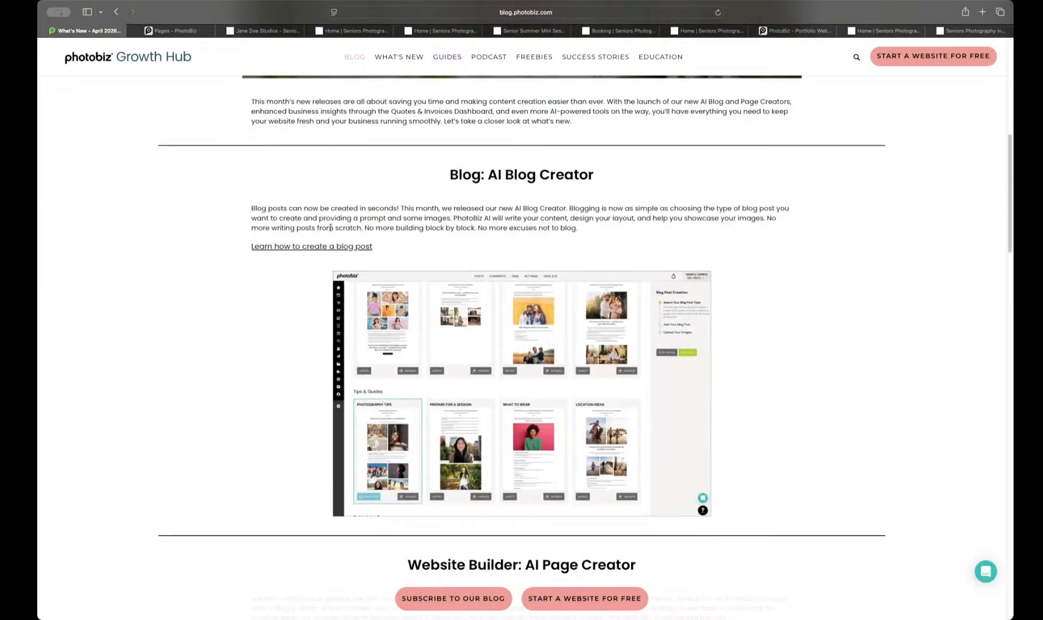
scroll(513, 230, "down", 6)
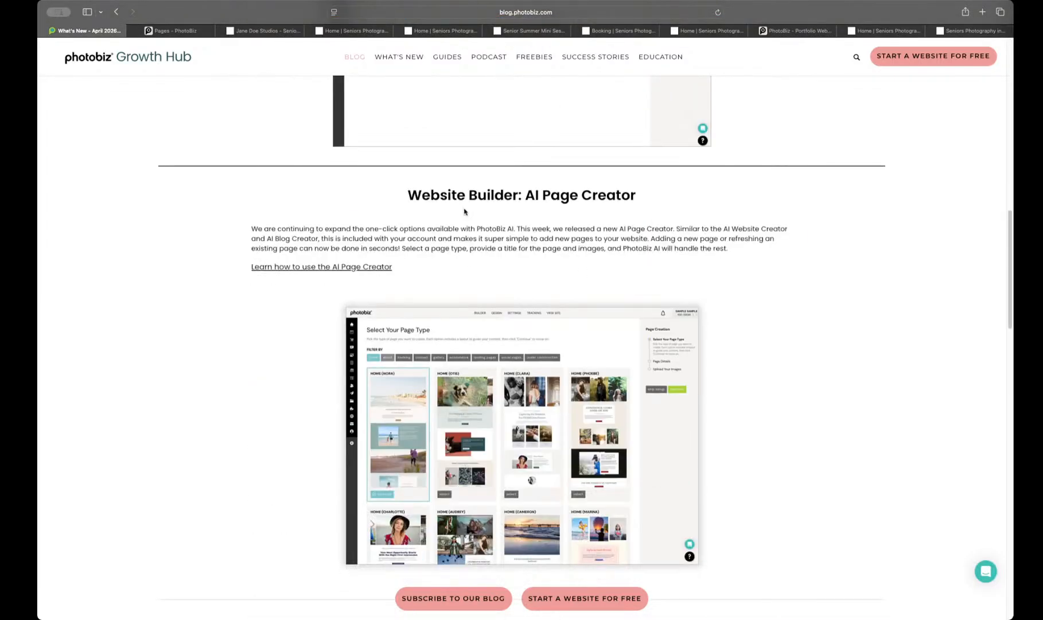
Step: Return to the Growth Hub's main page and browse the recent blog posts about the AI creators
left_click(131, 61)
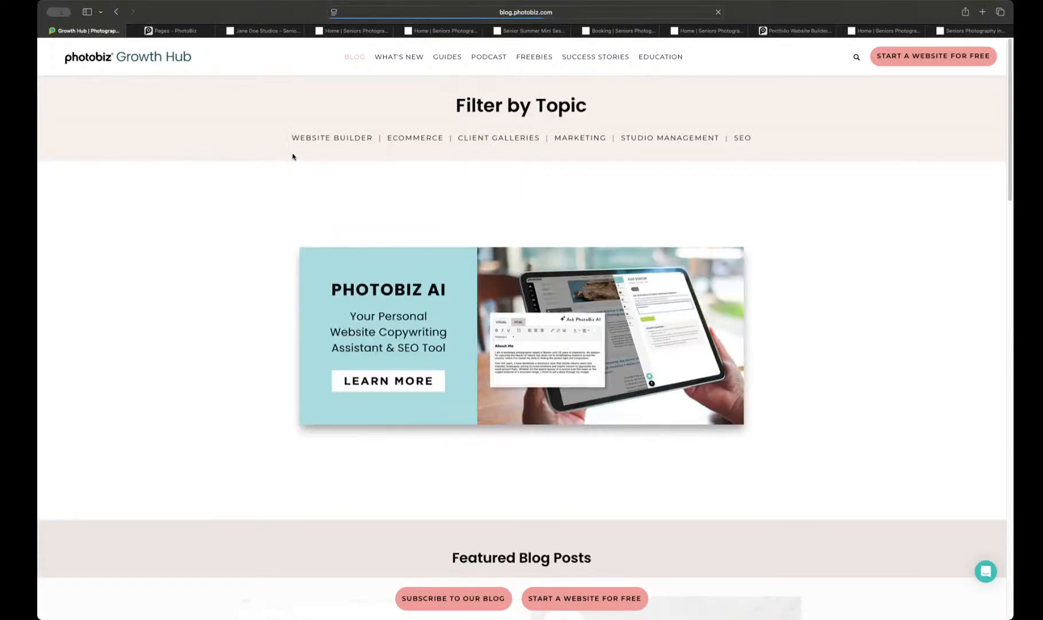
scroll(293, 156, "down", 15)
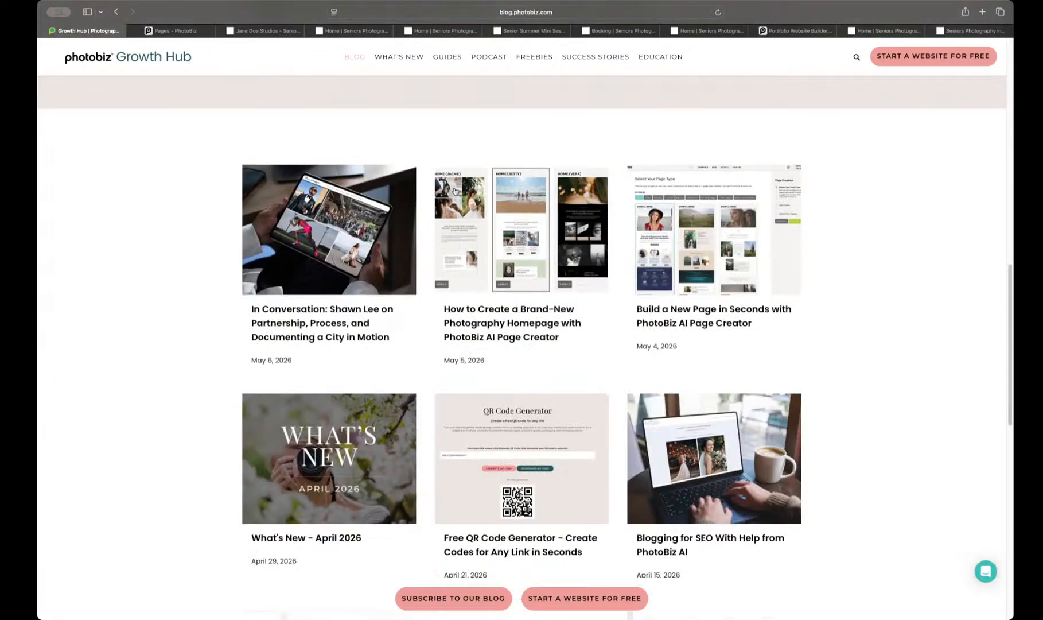
scroll(455, 191, "down", 8)
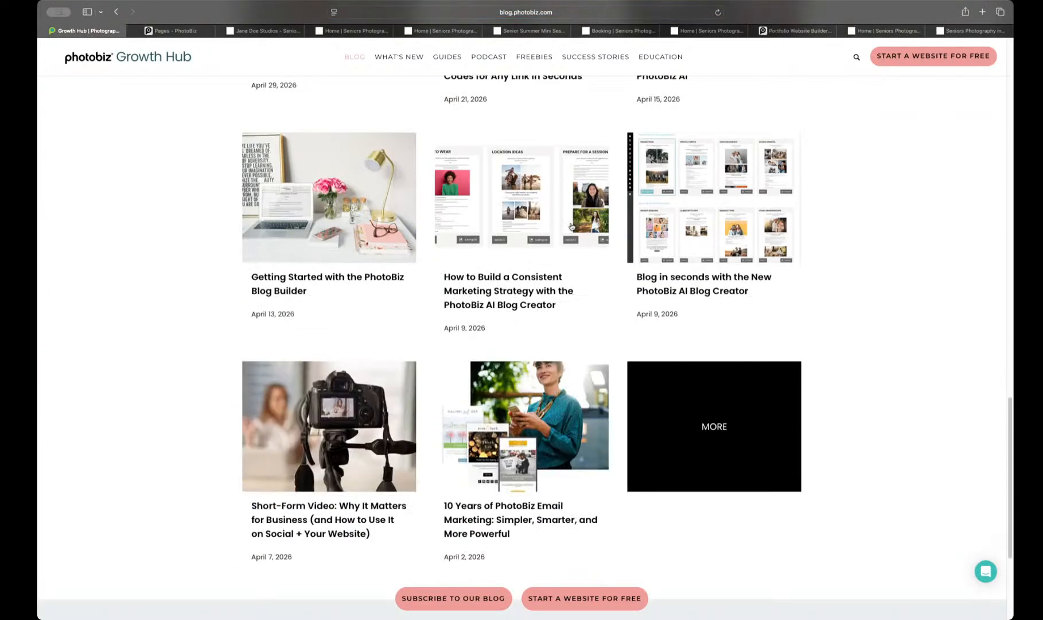
scroll(462, 255, "up", 2)
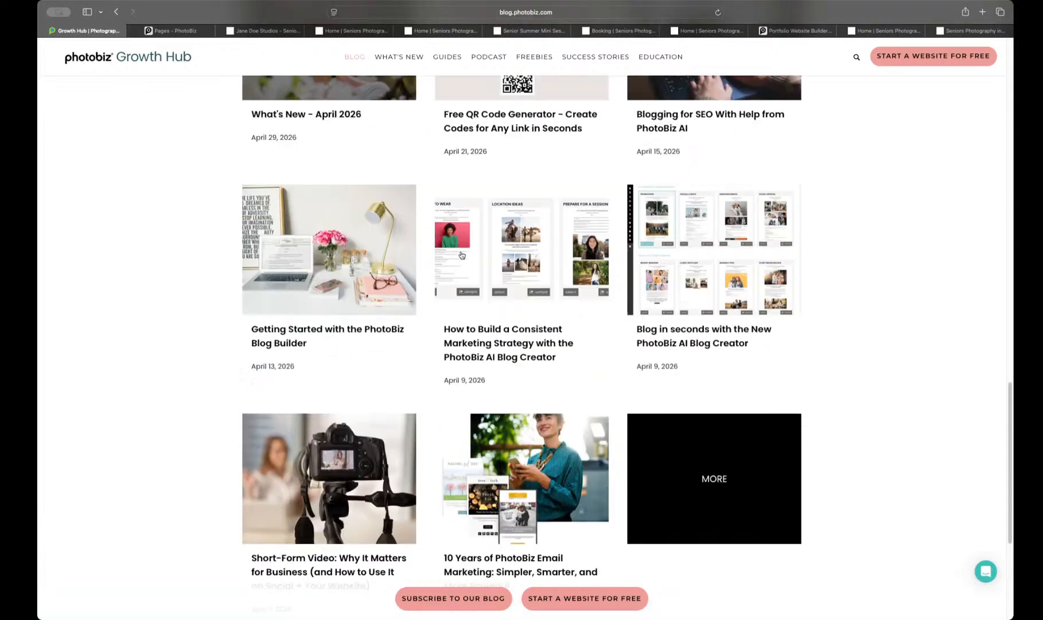
scroll(492, 285, "up", 15)
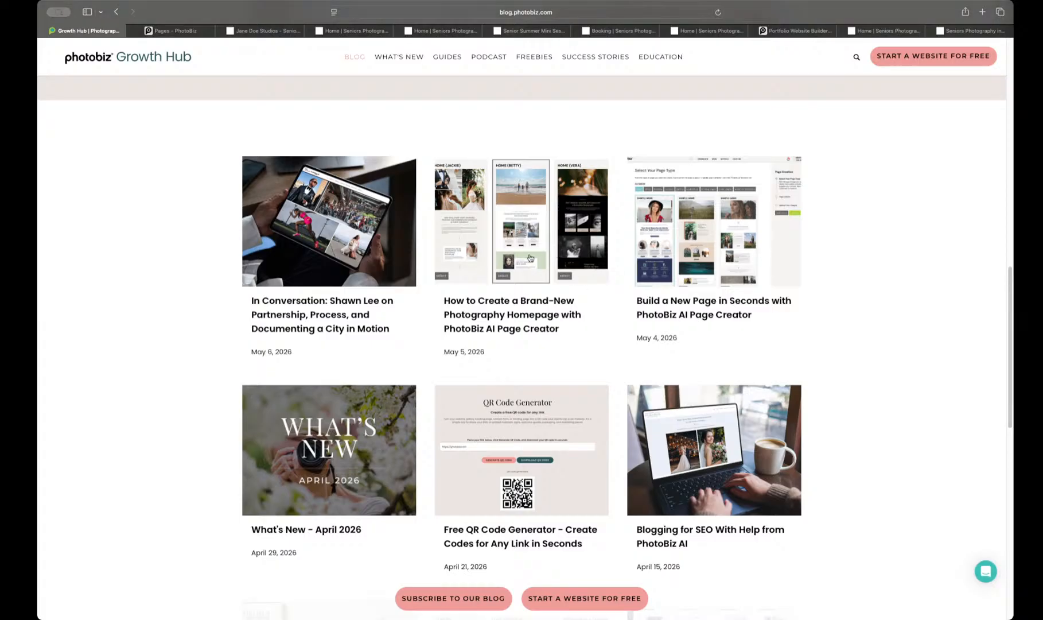
Step: Open the post "How to Create a Brand-New Photography Homepage with PhotoBiz AI Page Creator" and read its introduction and Step 1
scroll(538, 305, "down", 10)
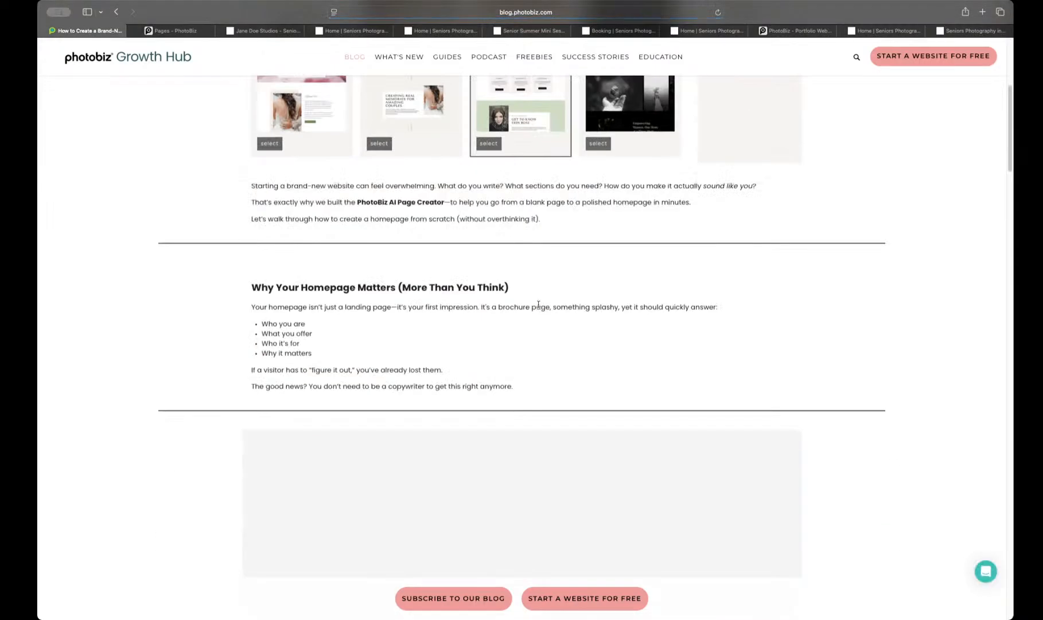
scroll(539, 307, "up", 3)
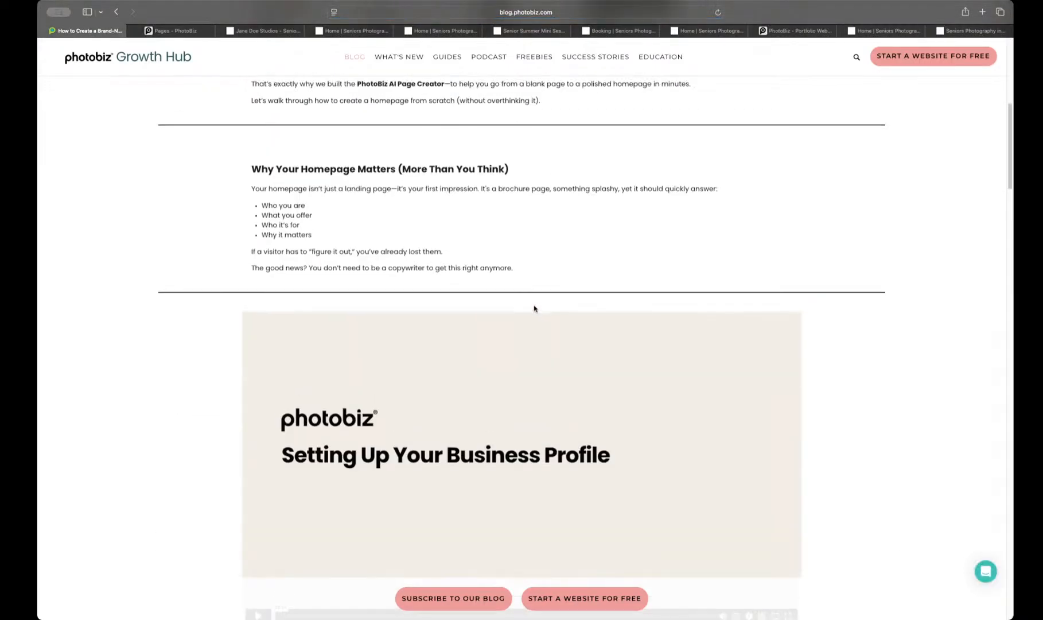
scroll(534, 308, "down", 5)
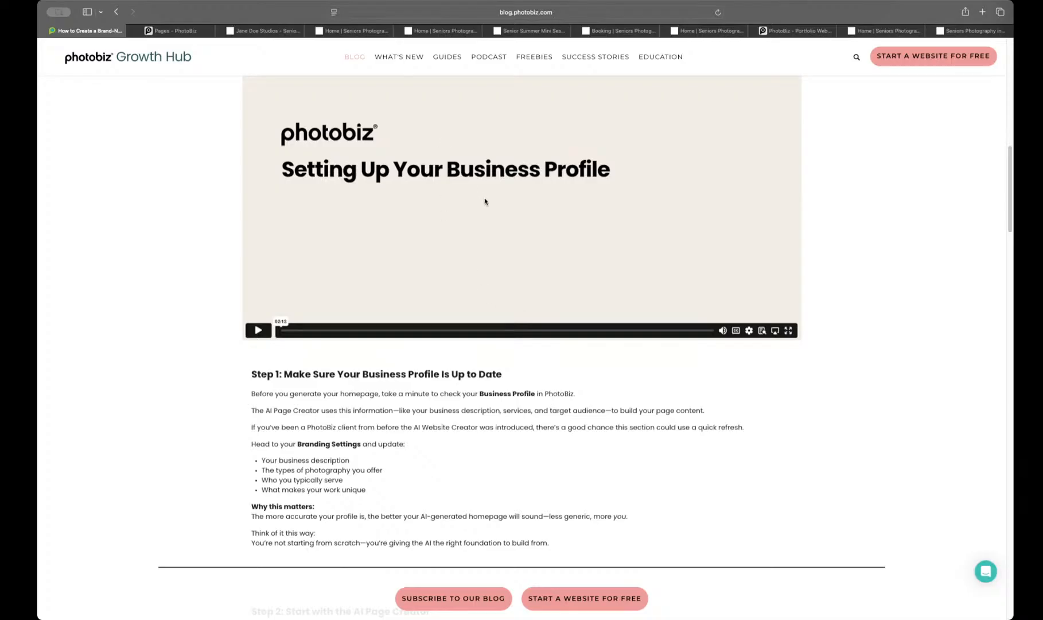
scroll(485, 201, "up", 3)
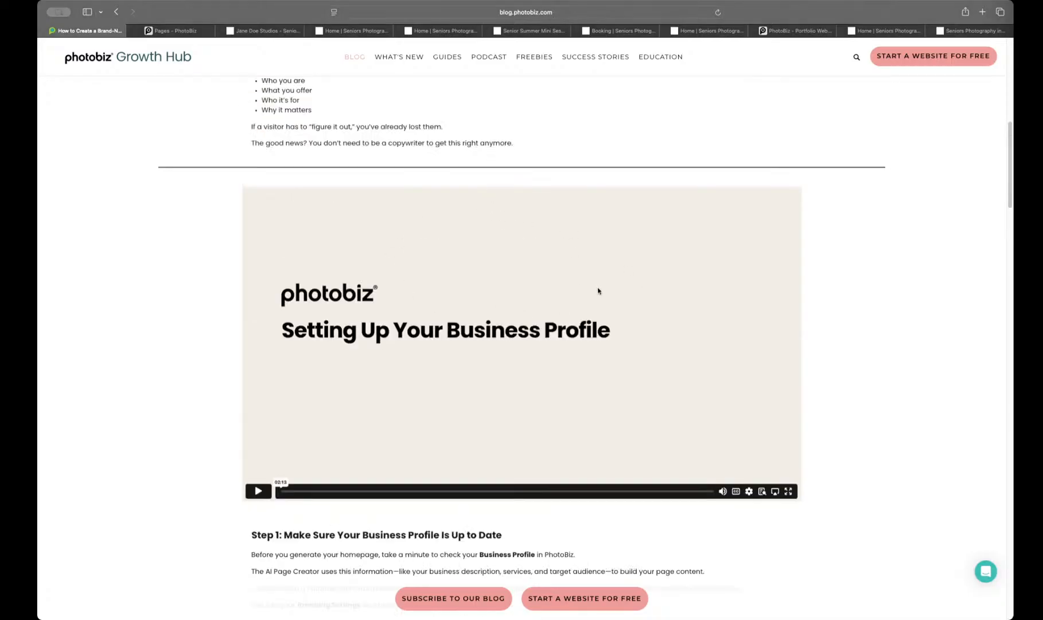
scroll(598, 290, "down", 1)
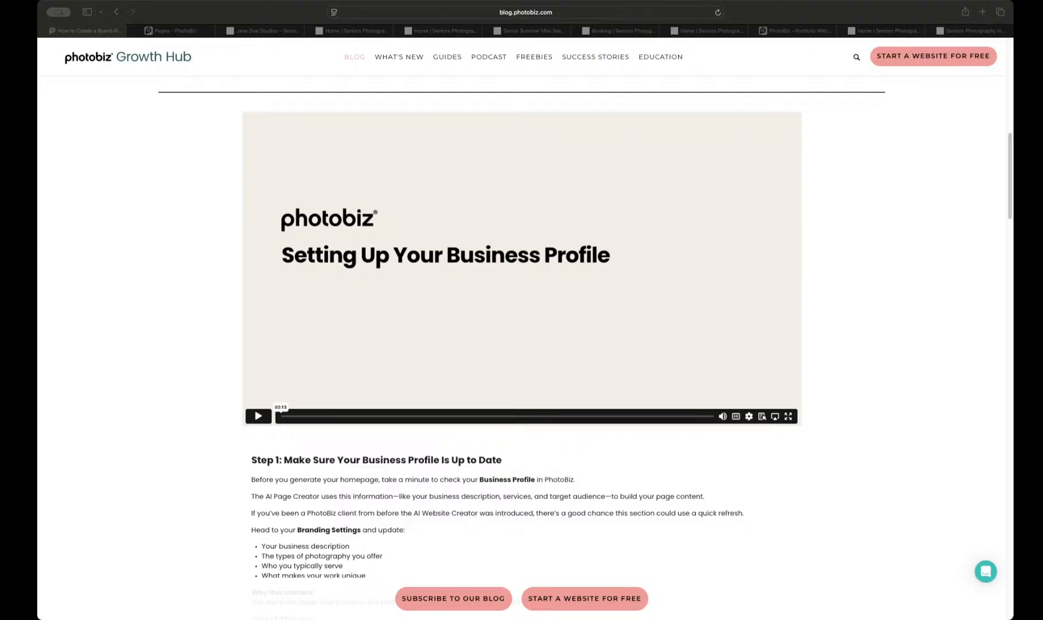
Step: Play the embedded "Setting Up Your Business Profile" video through to its end
left_click(251, 418)
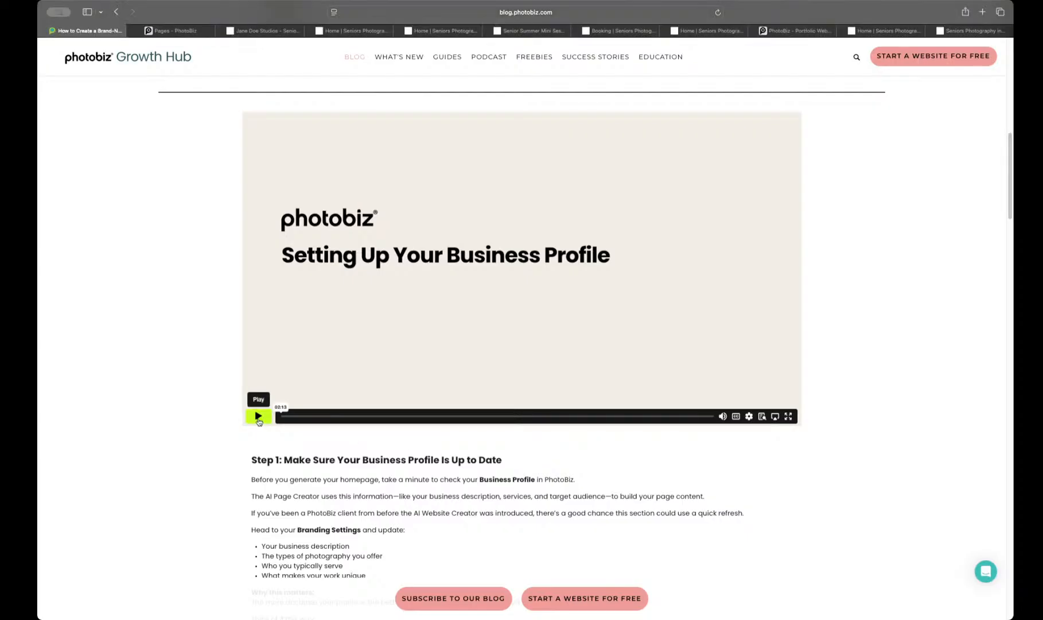
left_click(252, 416)
scroll(196, 436, "up", 1)
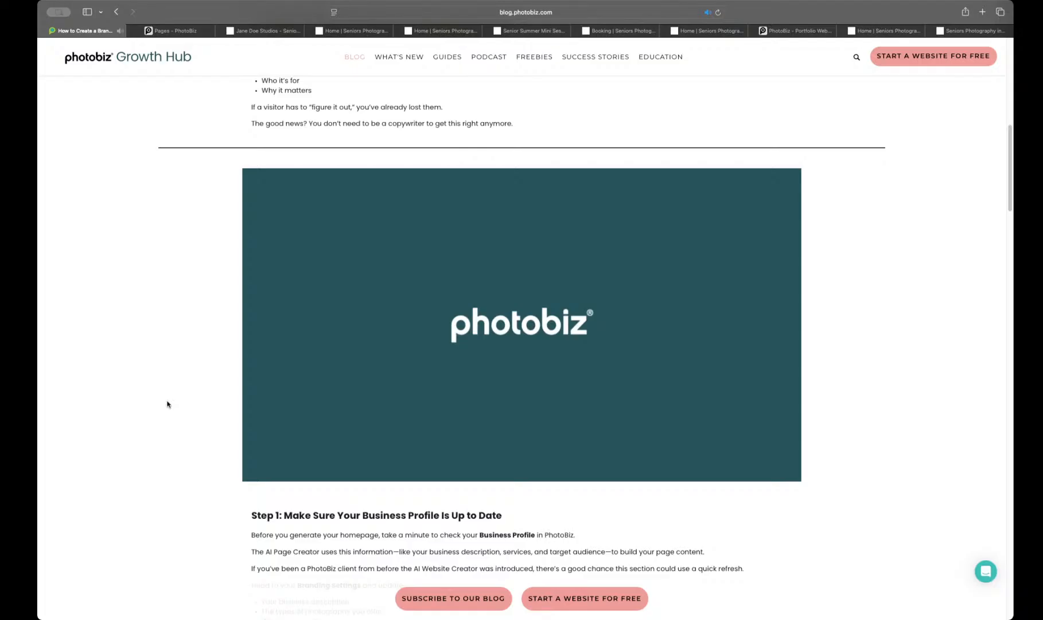
Step: Read the article's Step 2 and play its "Create A New Homepage With The PhotoBiz AI Page Creator" video
scroll(210, 331, "down", 6)
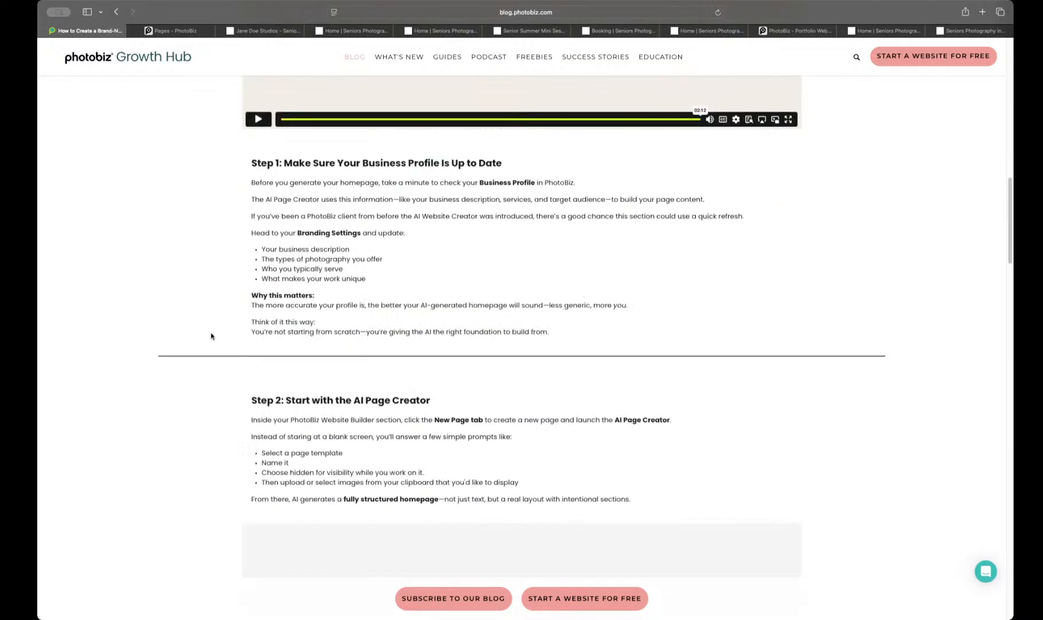
scroll(211, 337, "down", 6)
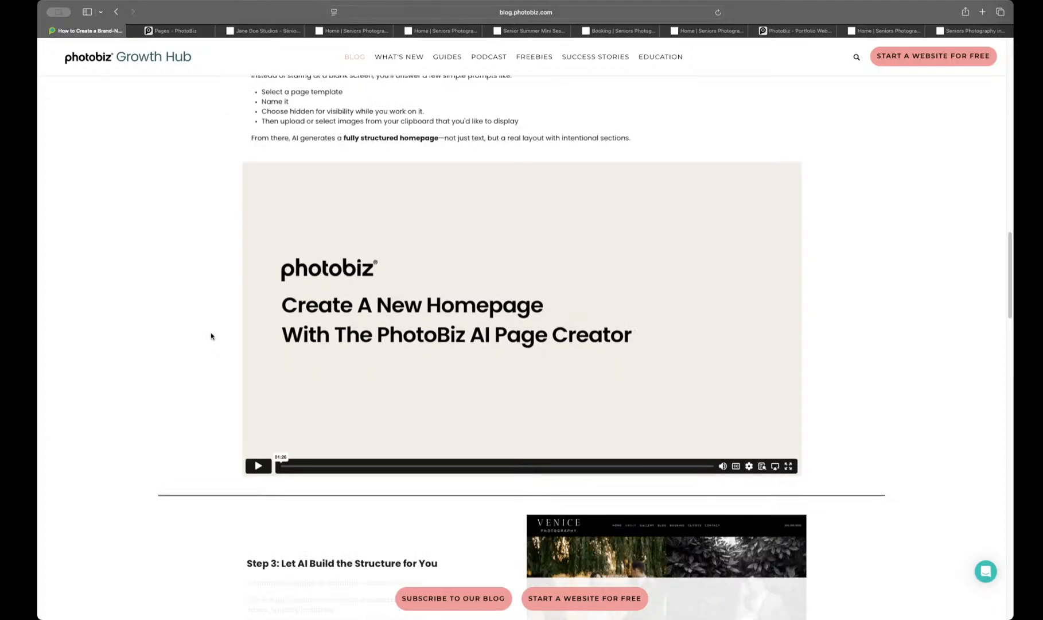
scroll(211, 336, "down", 1)
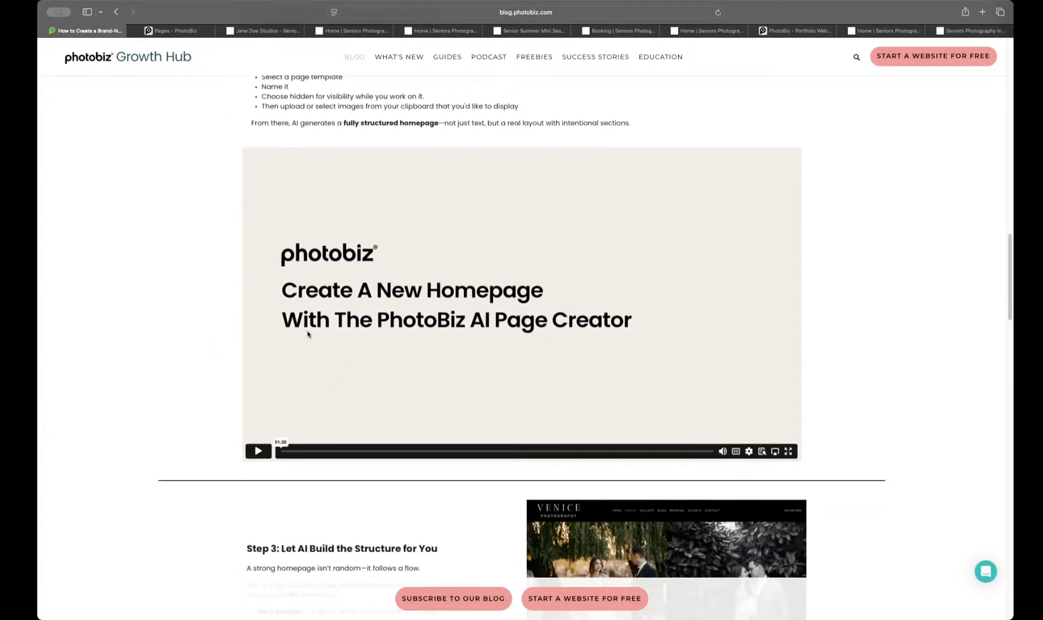
scroll(249, 345, "down", 1)
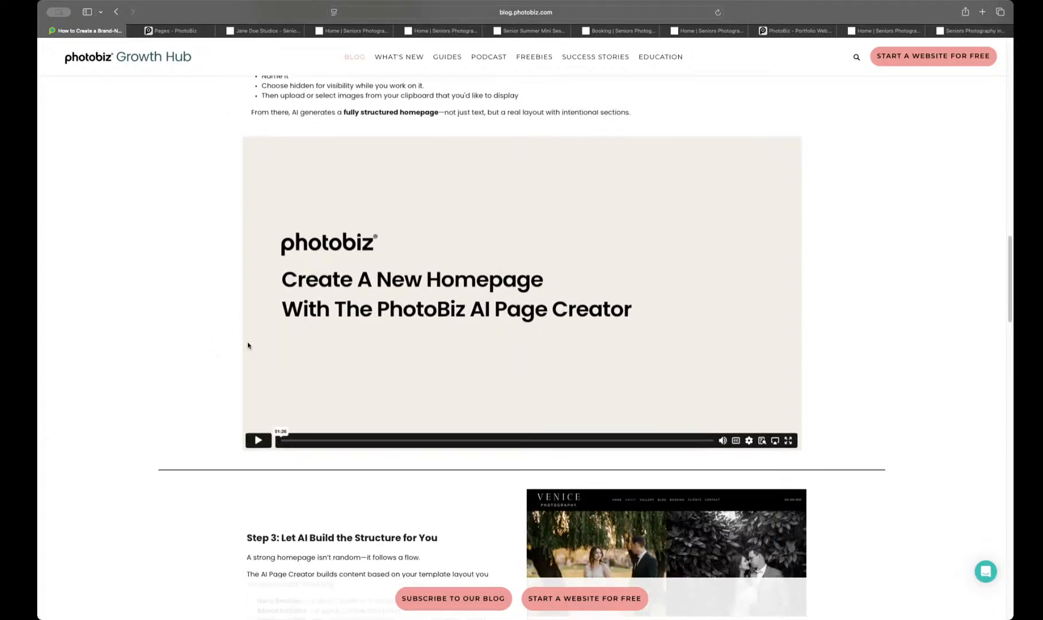
left_click(256, 440)
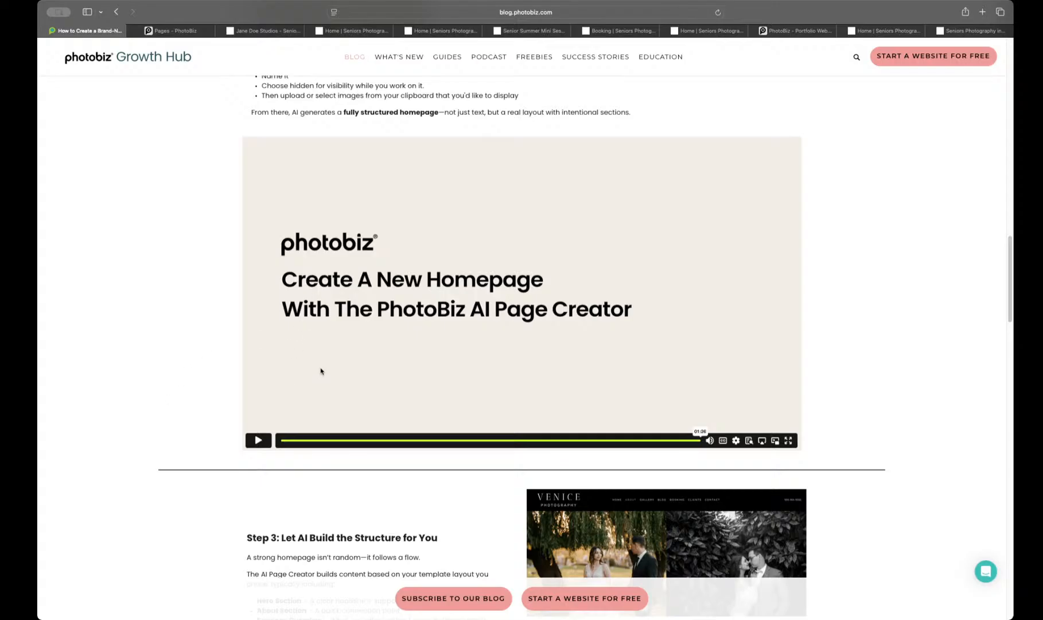
Step: Read the article's Step 3 and Step 4 sections and open the support chat widget
scroll(320, 373, "down", 5)
scroll(320, 367, "down", 1)
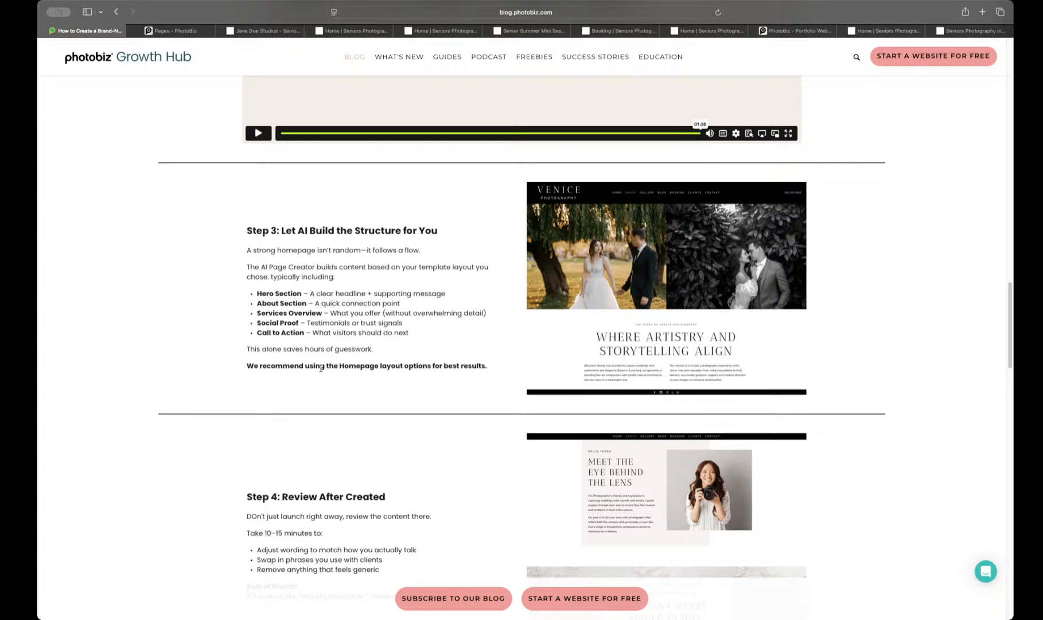
left_click(980, 571)
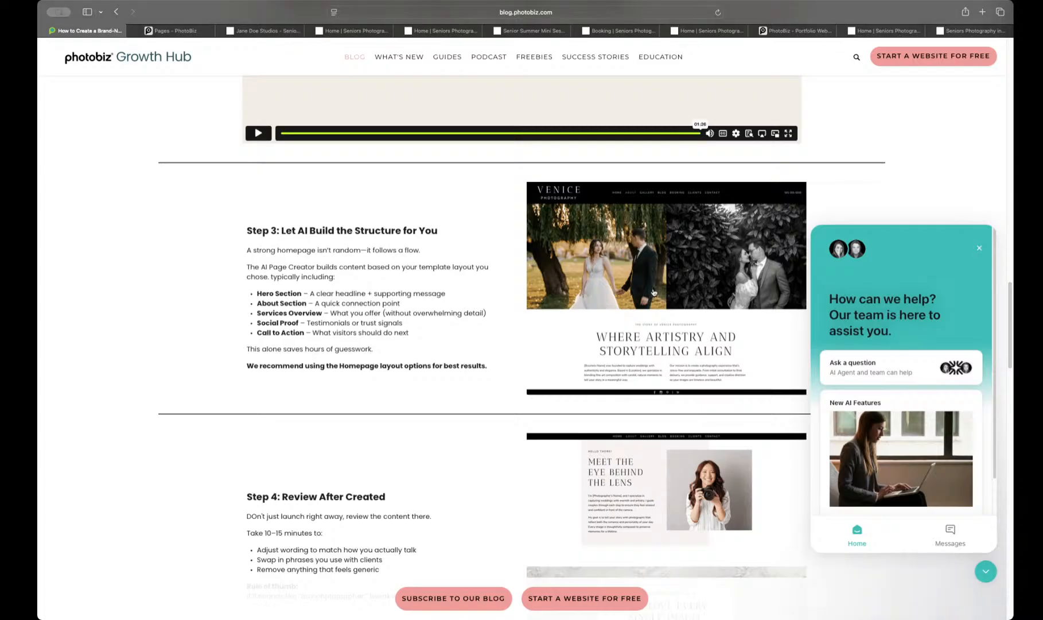
Step: Return to the beginning of the homepage article and close the support chat widget
scroll(615, 242, "up", 7)
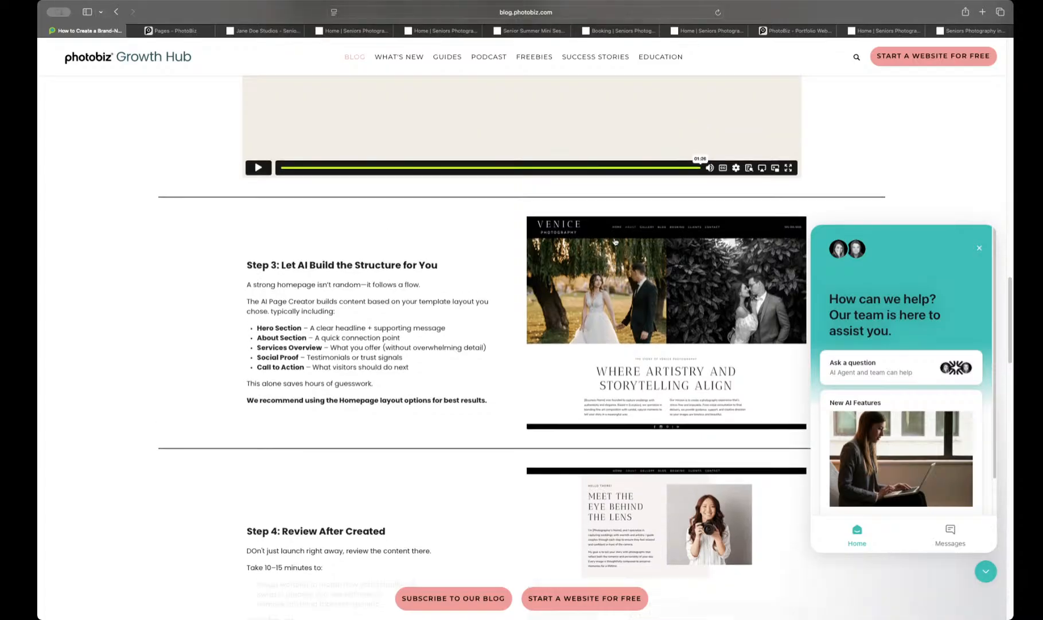
scroll(614, 241, "up", 9)
scroll(614, 249, "up", 6)
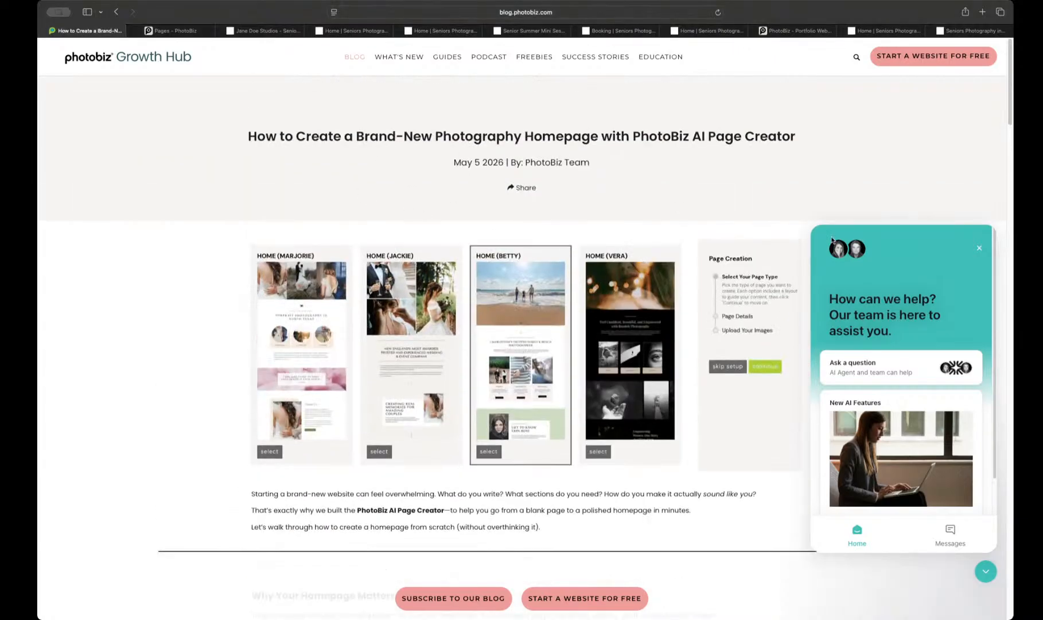
left_click(979, 247)
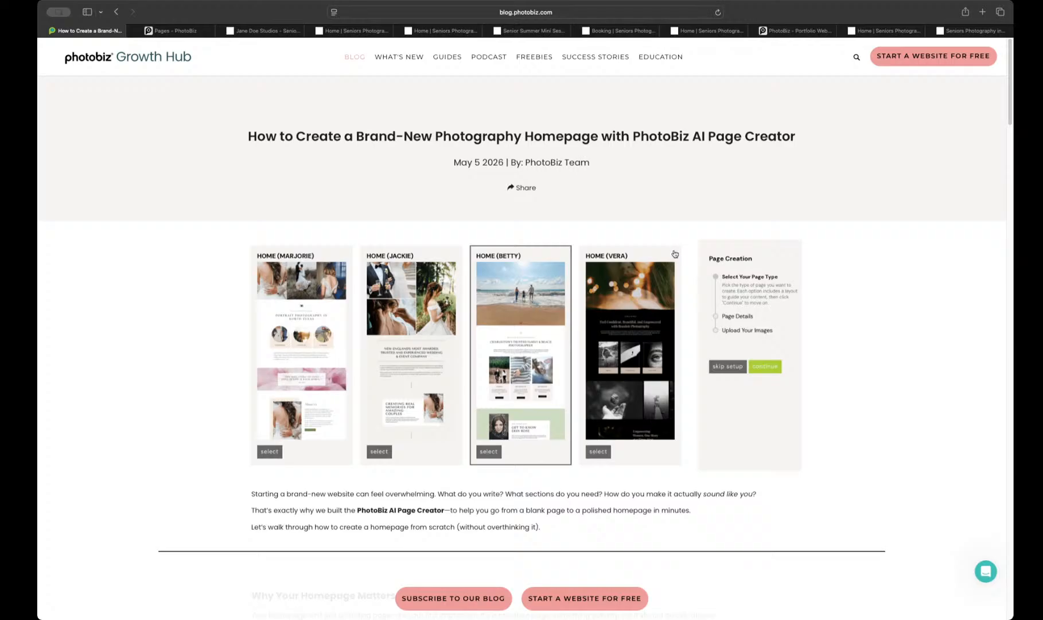
Step: Review the article from its introduction through Step 2, and return to the Growth Hub blog post listing
scroll(675, 251, "down", 3)
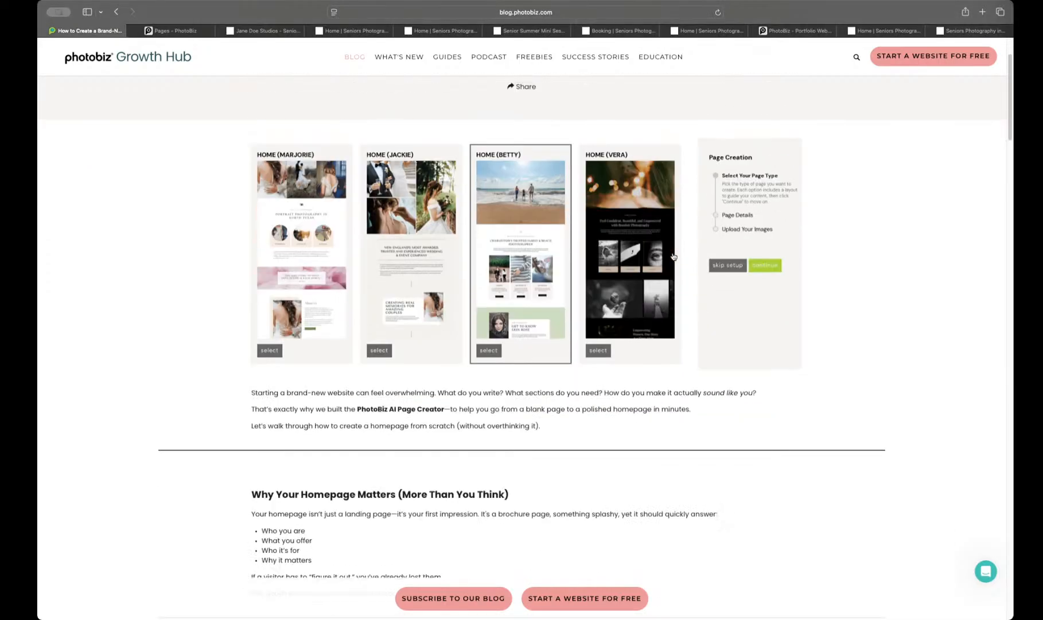
scroll(674, 256, "down", 3)
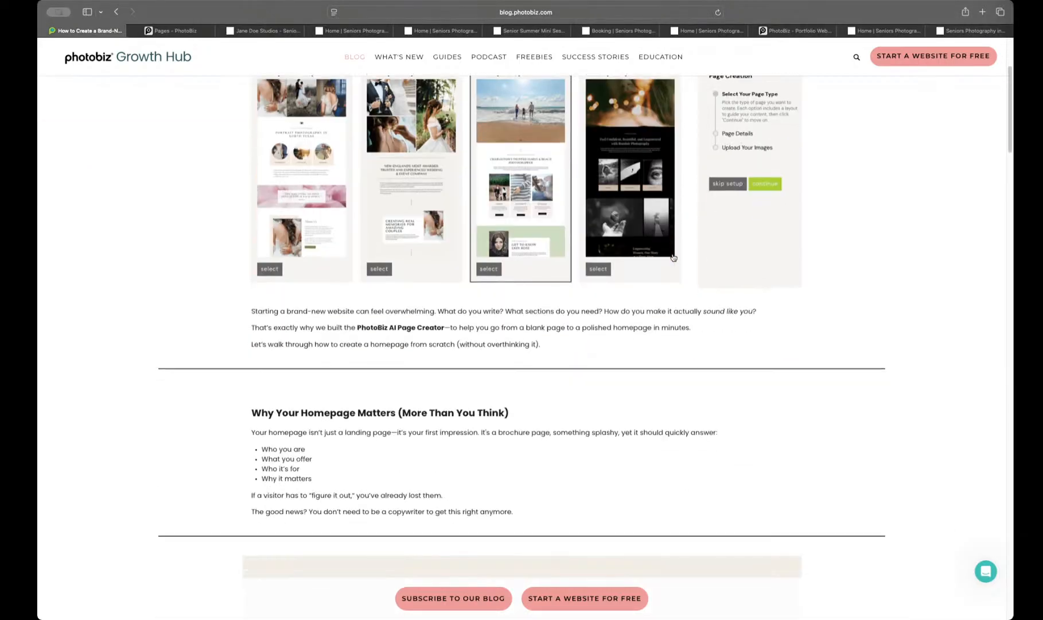
scroll(673, 258, "down", 2)
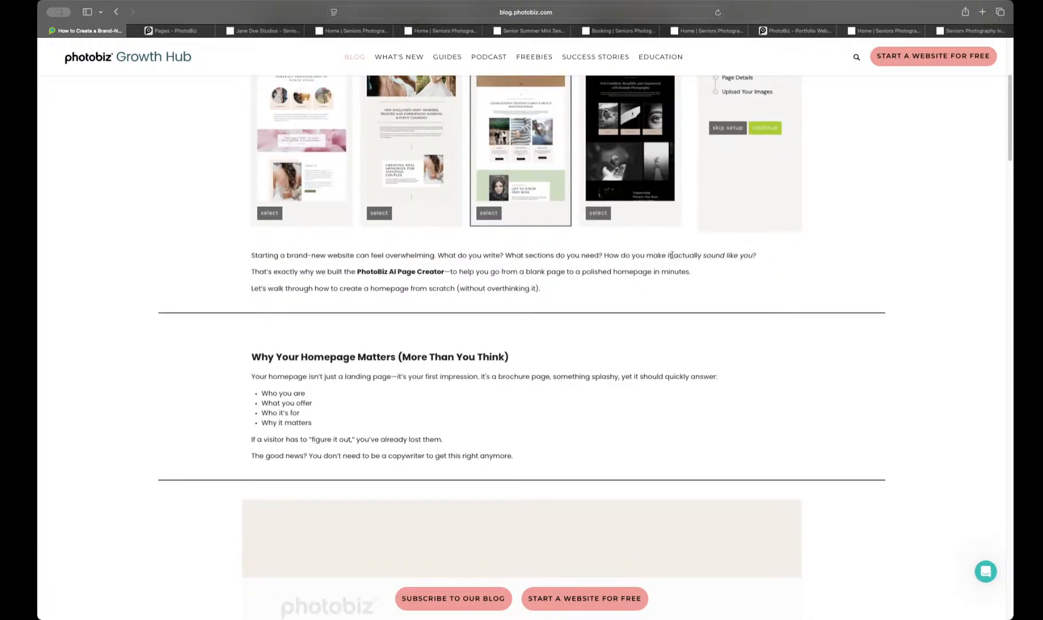
scroll(672, 255, "down", 1)
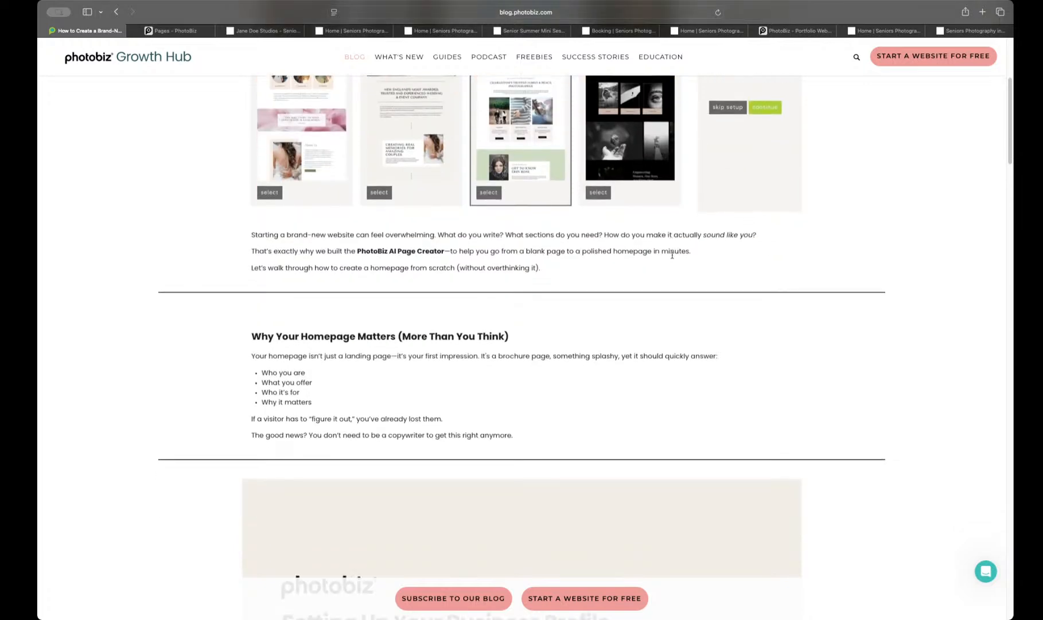
scroll(672, 256, "down", 5)
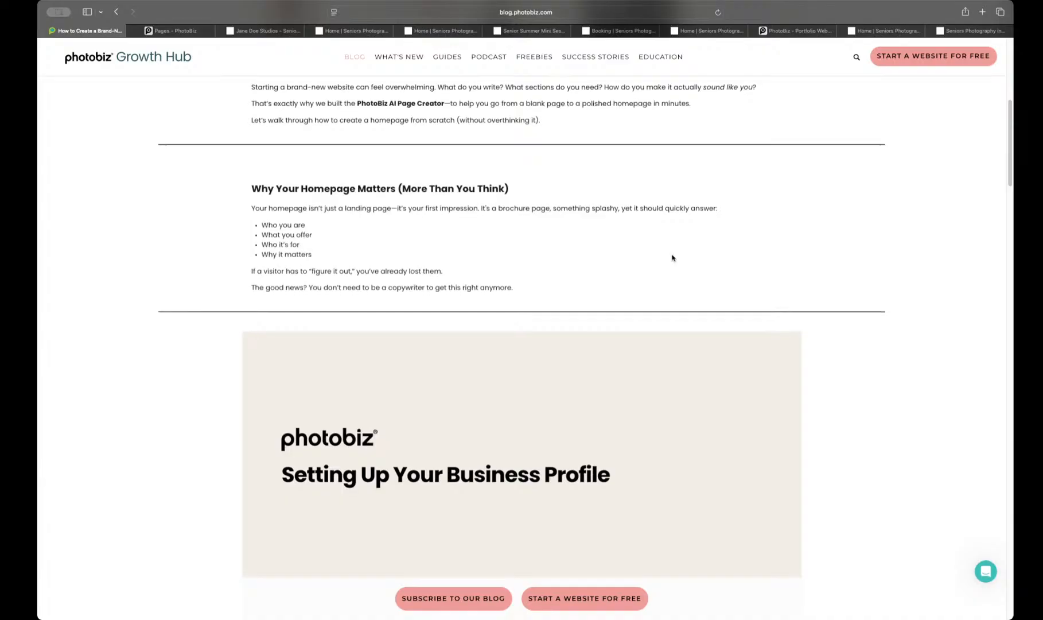
scroll(672, 257, "down", 8)
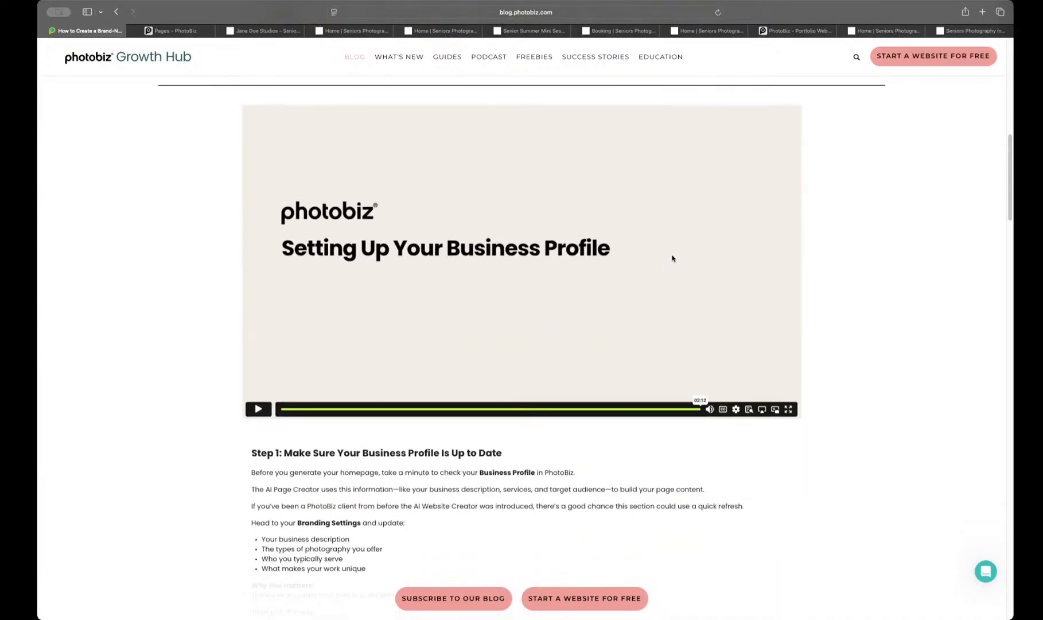
scroll(673, 258, "down", 7)
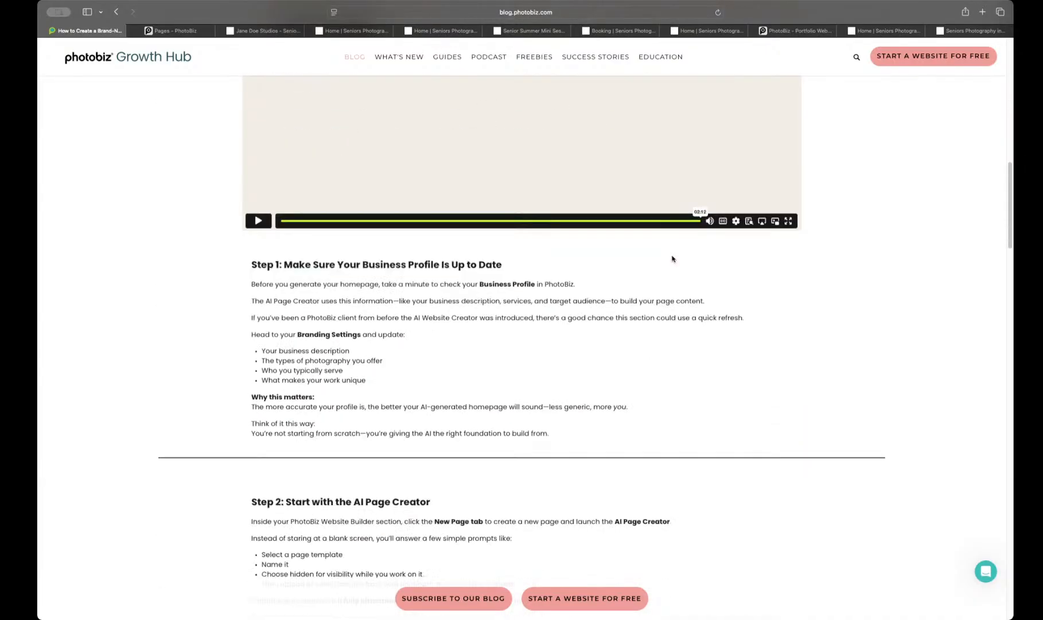
scroll(673, 258, "down", 1)
scroll(672, 258, "down", 7)
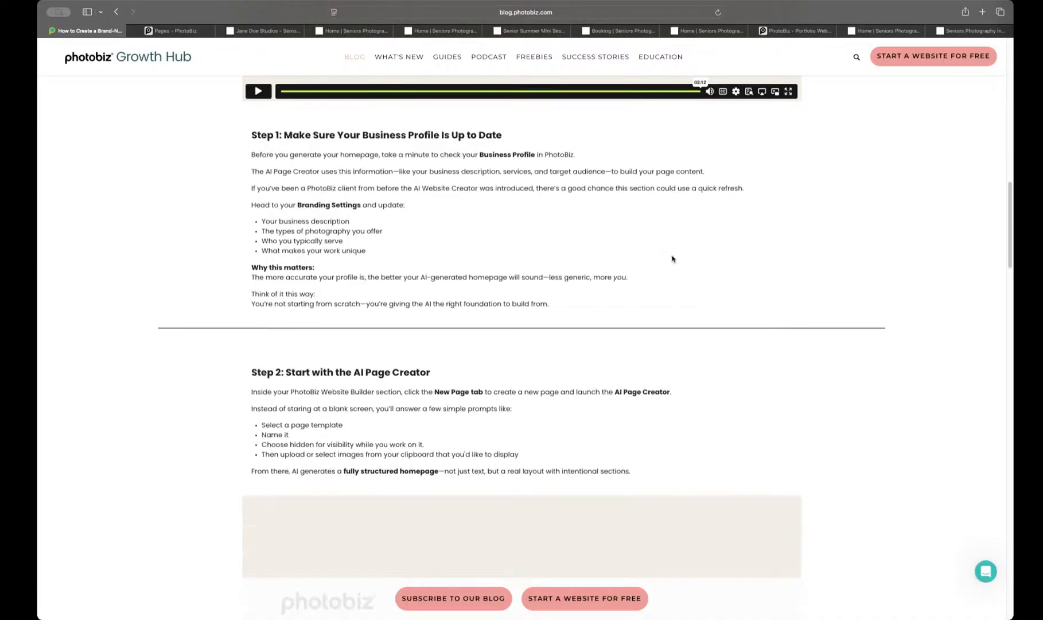
scroll(672, 259, "down", 1)
scroll(673, 259, "up", 20)
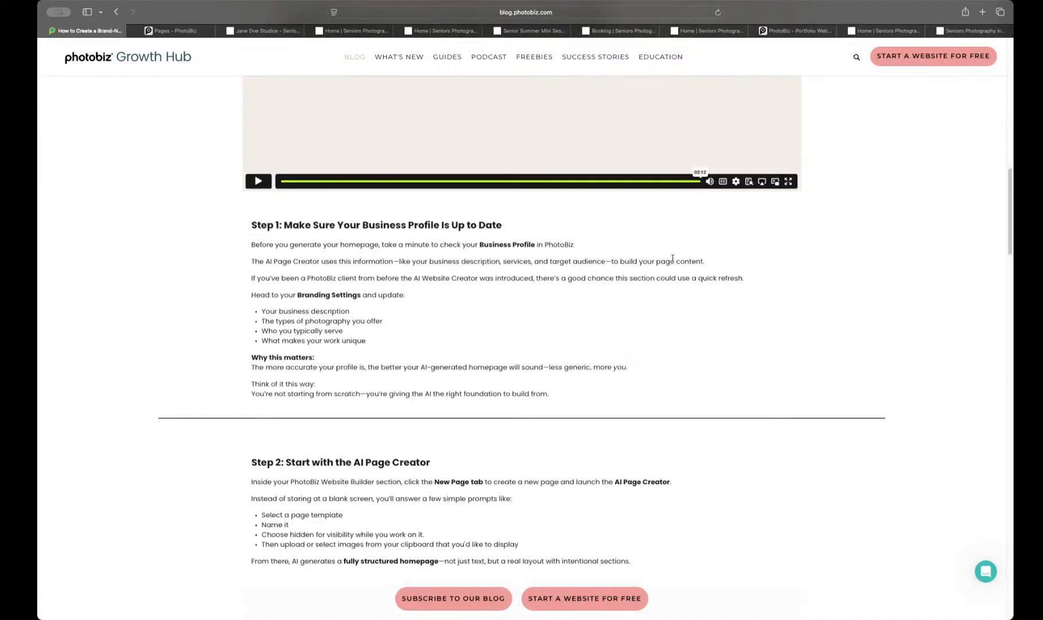
scroll(672, 260, "up", 4)
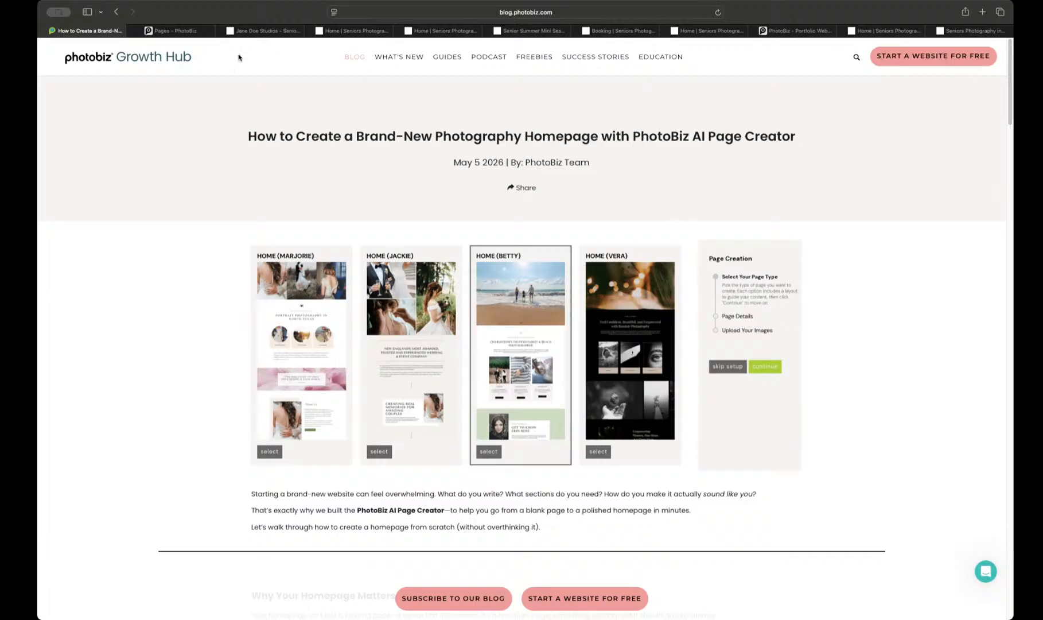
left_click(115, 12)
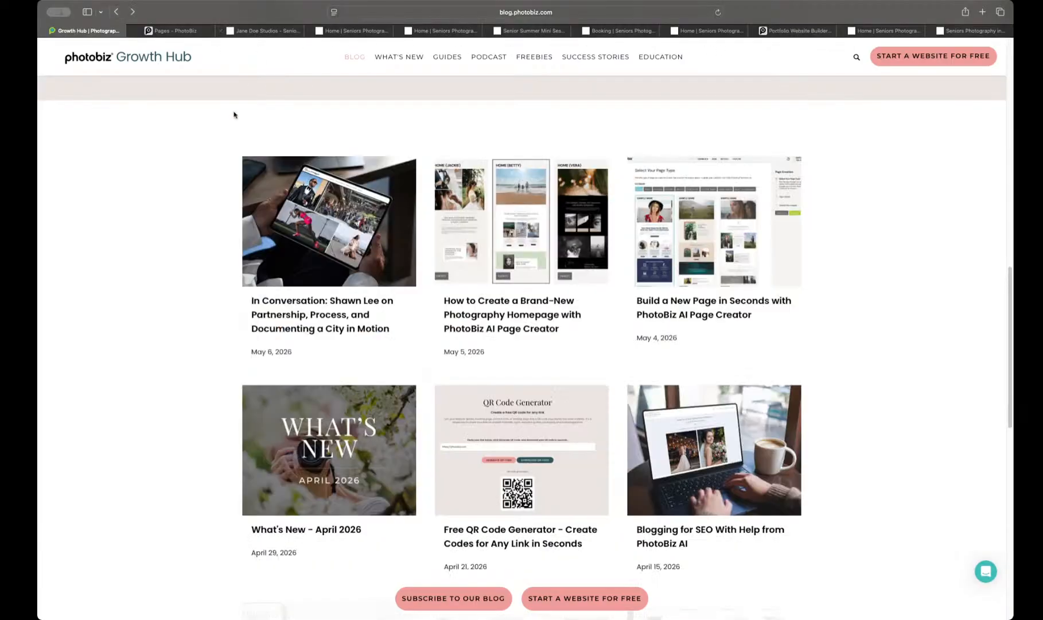
scroll(234, 114, "down", 2)
Step: Switch to the PhotoBiz website builder and start a new page to bring up the page type layouts
left_click(173, 33)
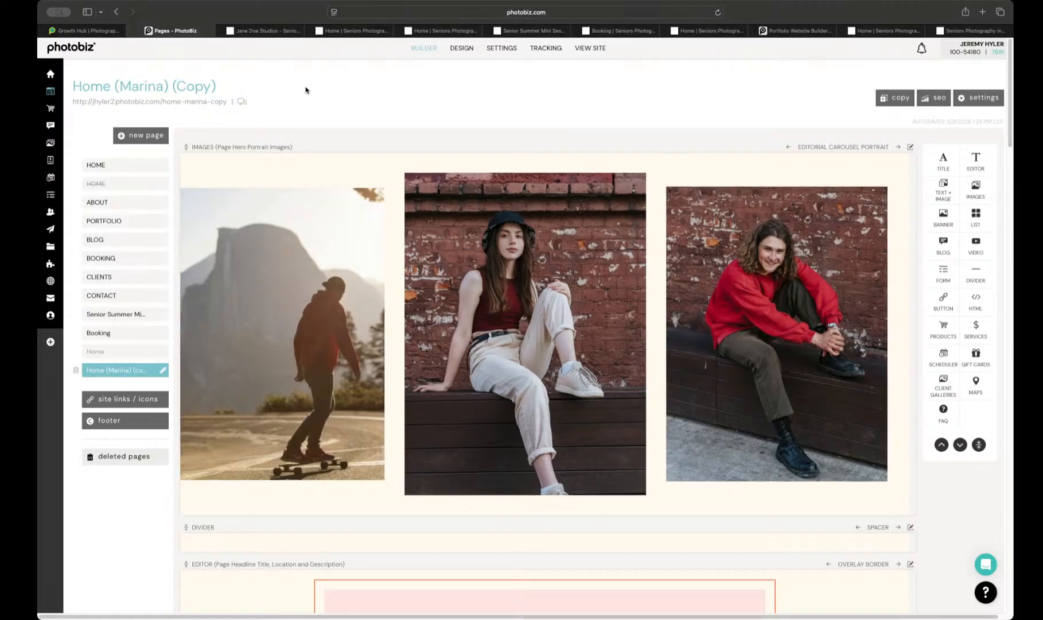
scroll(305, 178, "down", 3)
scroll(304, 178, "up", 3)
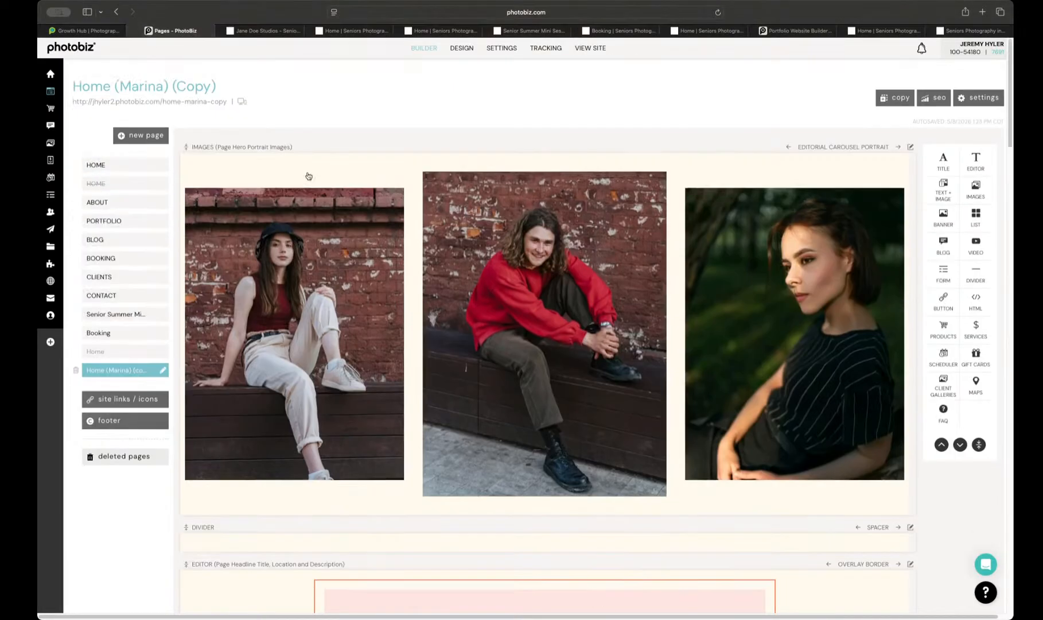
left_click(161, 136)
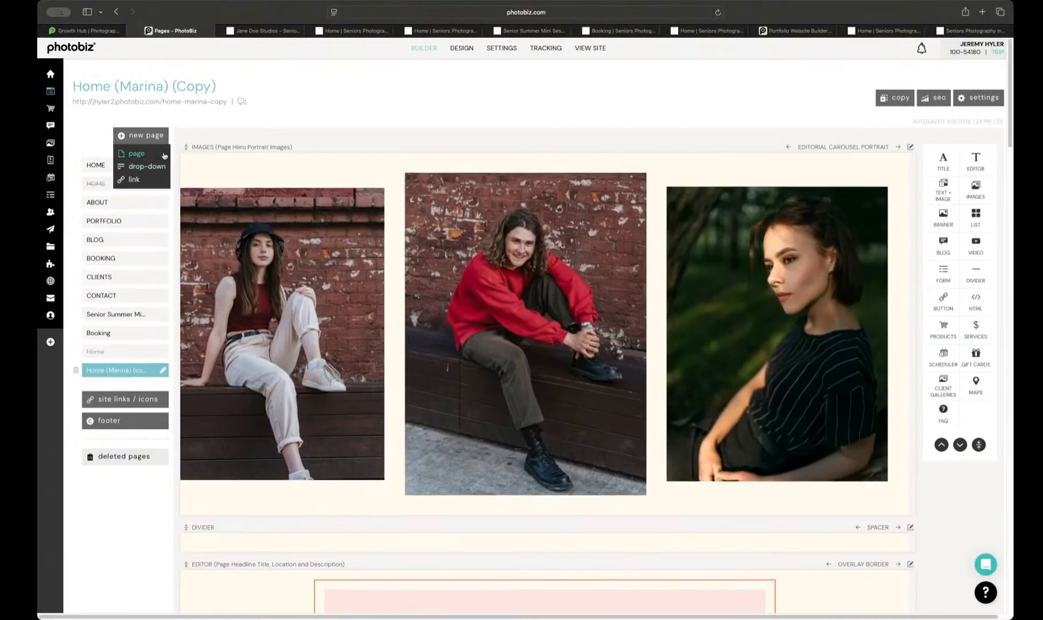
left_click(137, 153)
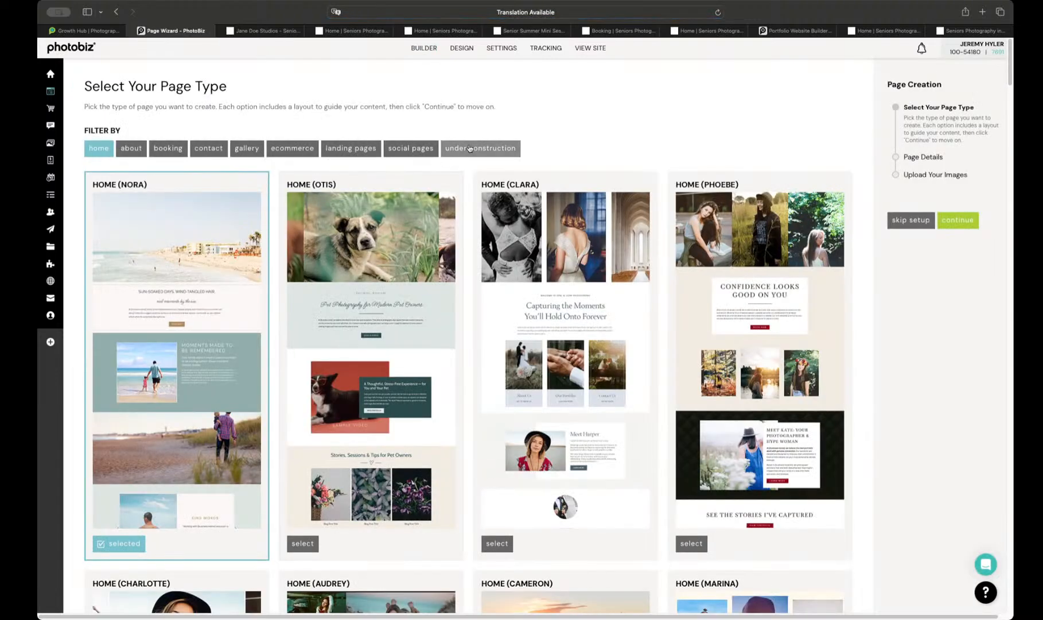
Step: Browse the under construction, gallery, contact, ecommerce and about page layouts, ending on the home layouts
left_click(471, 149)
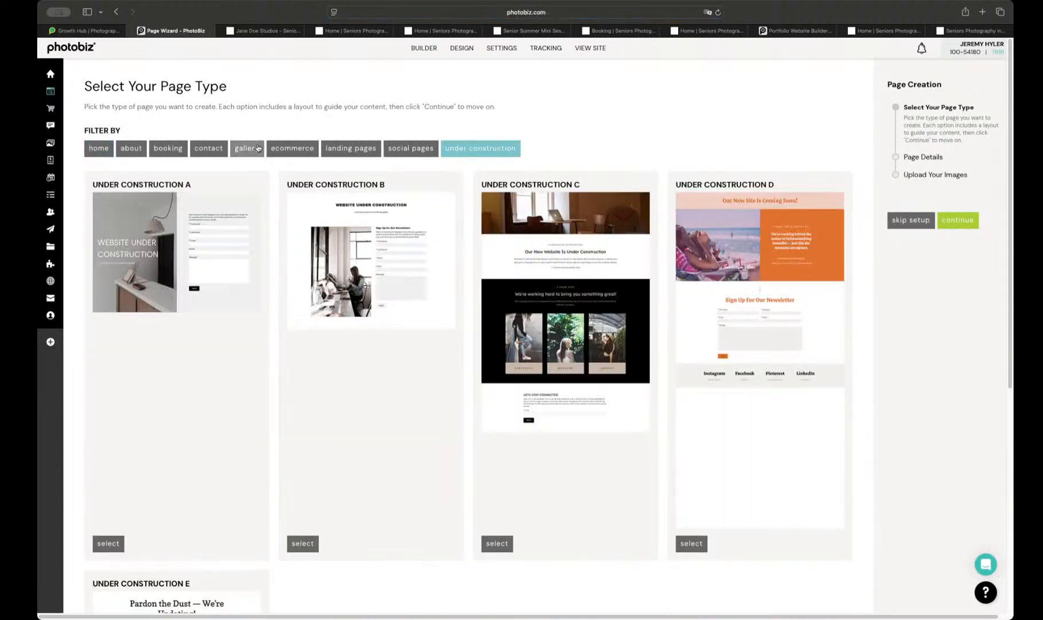
left_click(246, 148)
left_click(208, 148)
left_click(275, 149)
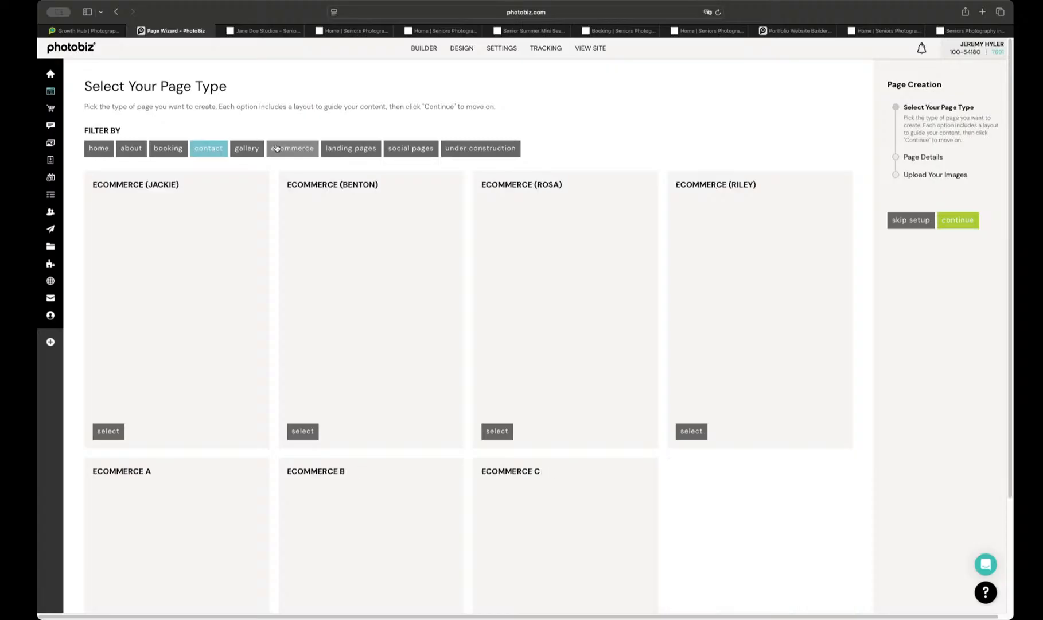
left_click(125, 149)
left_click(99, 148)
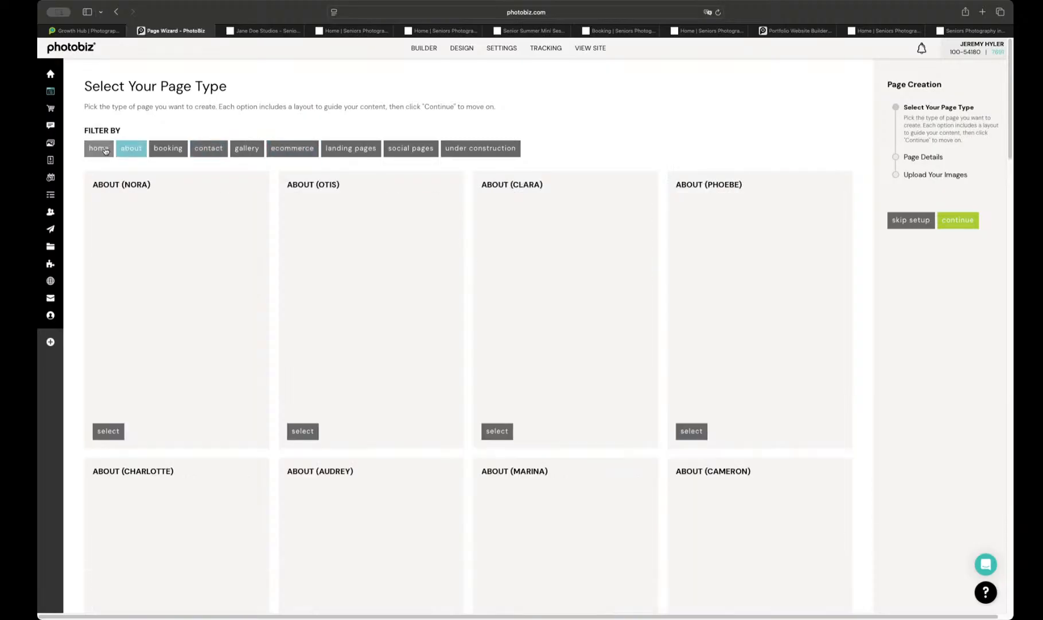
left_click(60, 94)
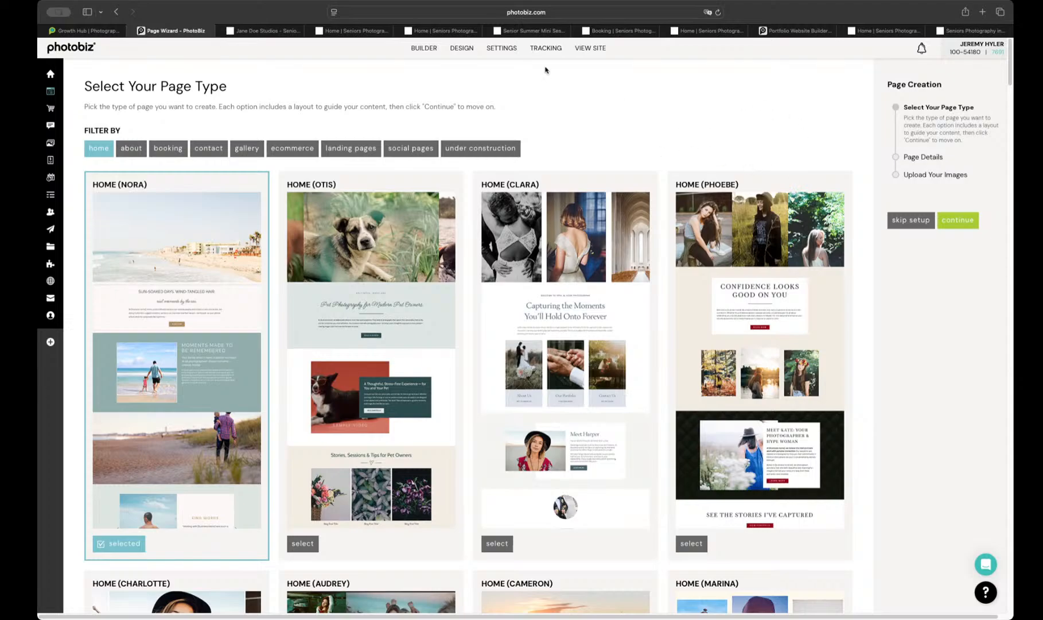
Step: Go back to the Growth Hub, open the PhotoBiz Education site and look over its homepage
left_click(116, 33)
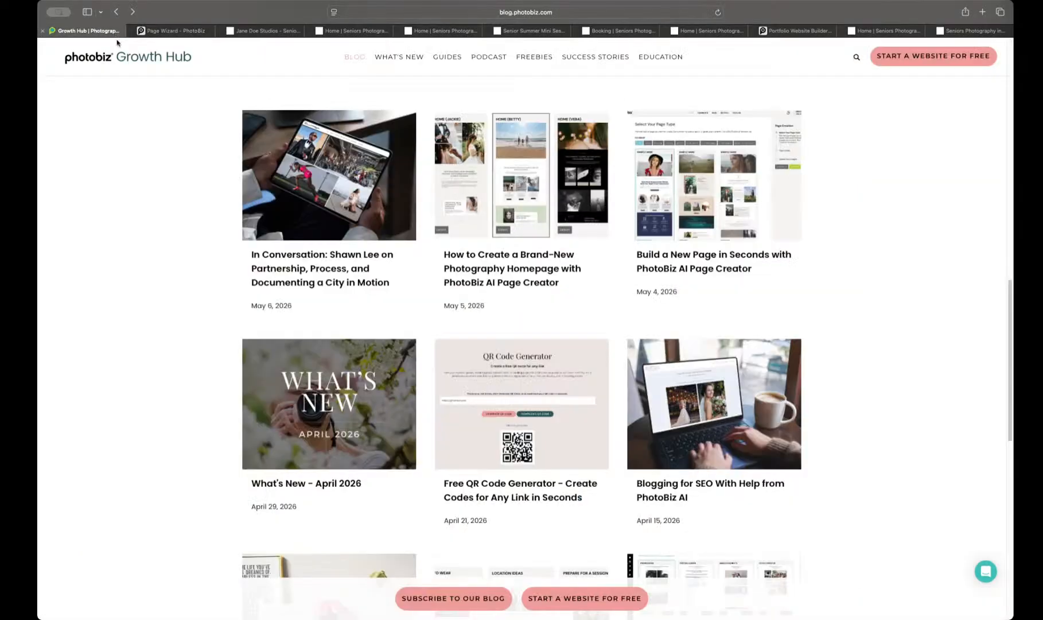
scroll(163, 116, "up", 3)
scroll(163, 116, "up", 10)
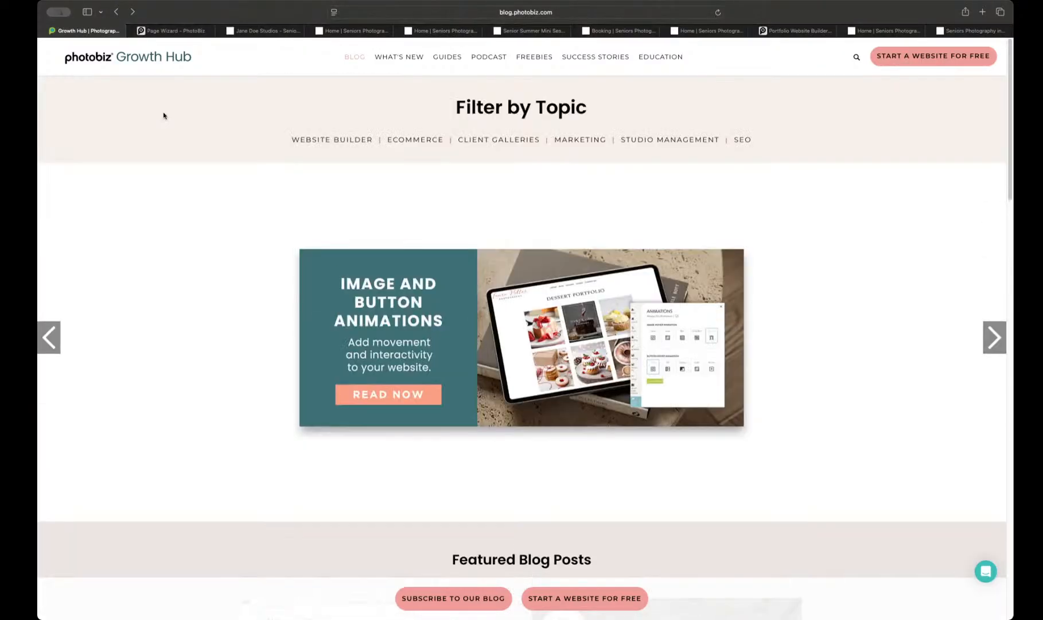
left_click(645, 57)
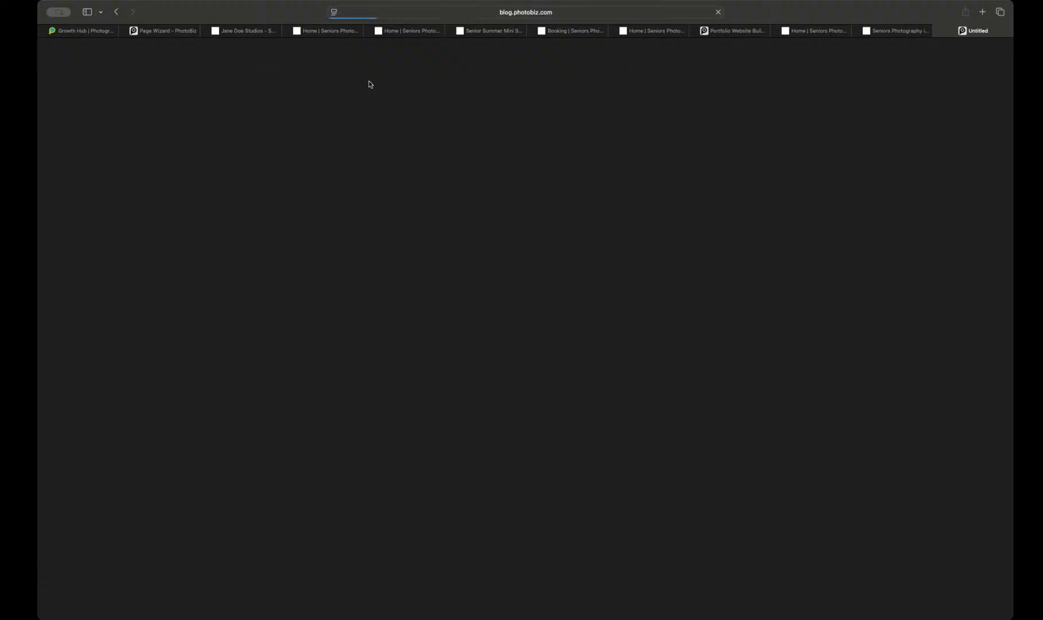
scroll(379, 105, "down", 3)
scroll(378, 104, "down", 6)
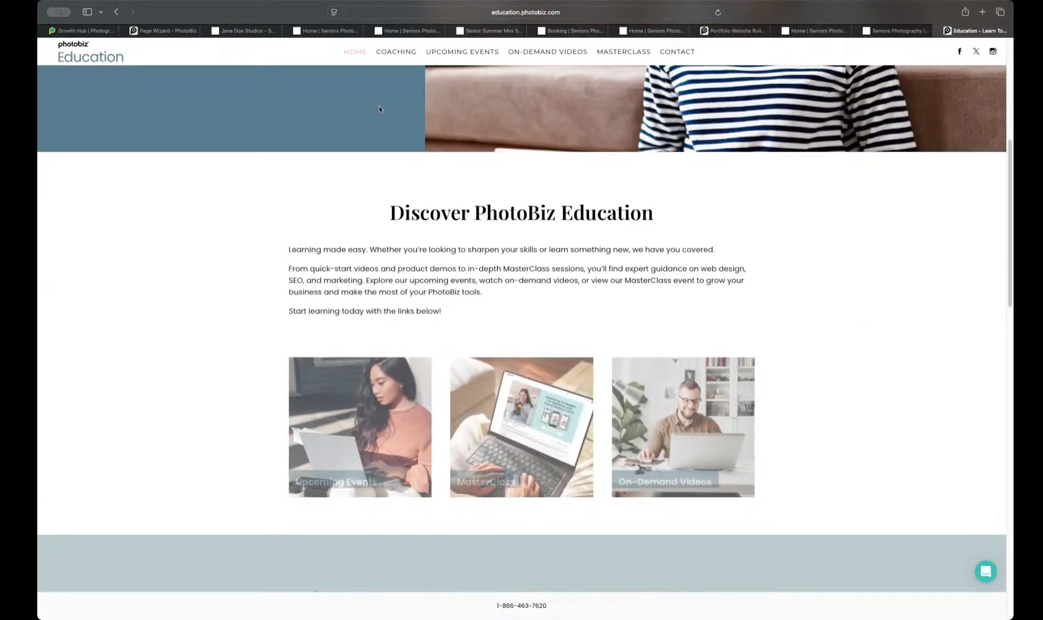
scroll(391, 108, "up", 9)
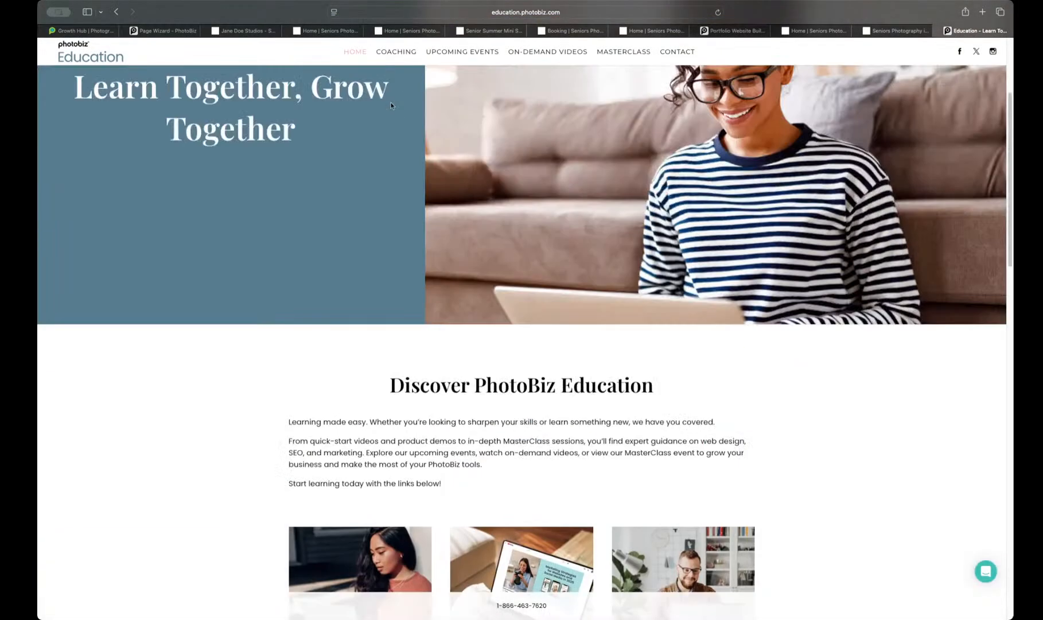
Step: Open the Education site's Coaching page and review the 1-on-1 session topics and their prices
left_click(402, 52)
scroll(292, 130, "down", 11)
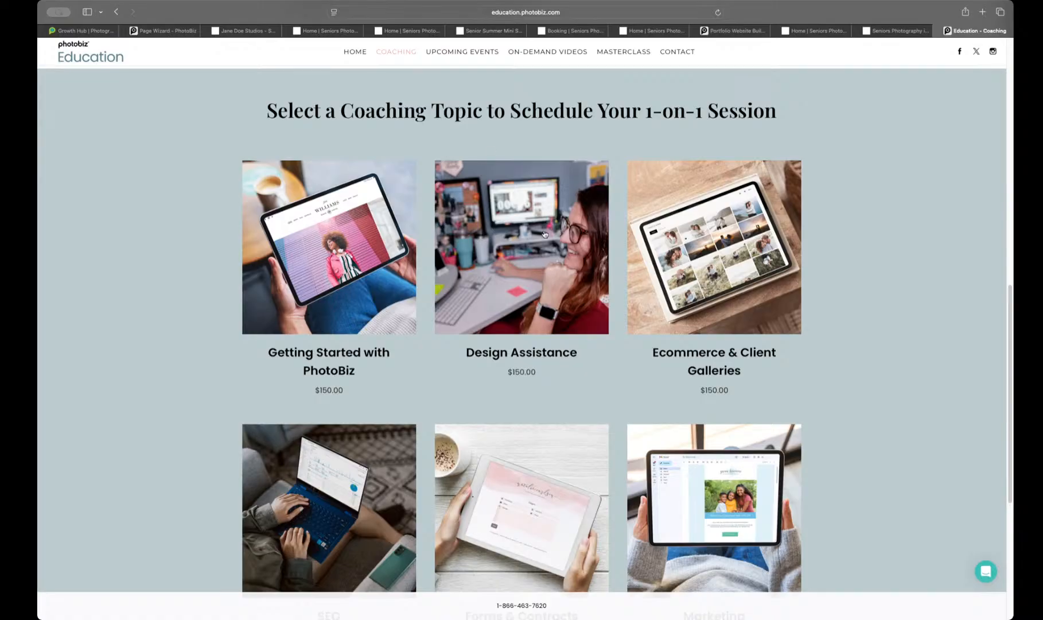
scroll(631, 264, "down", 2)
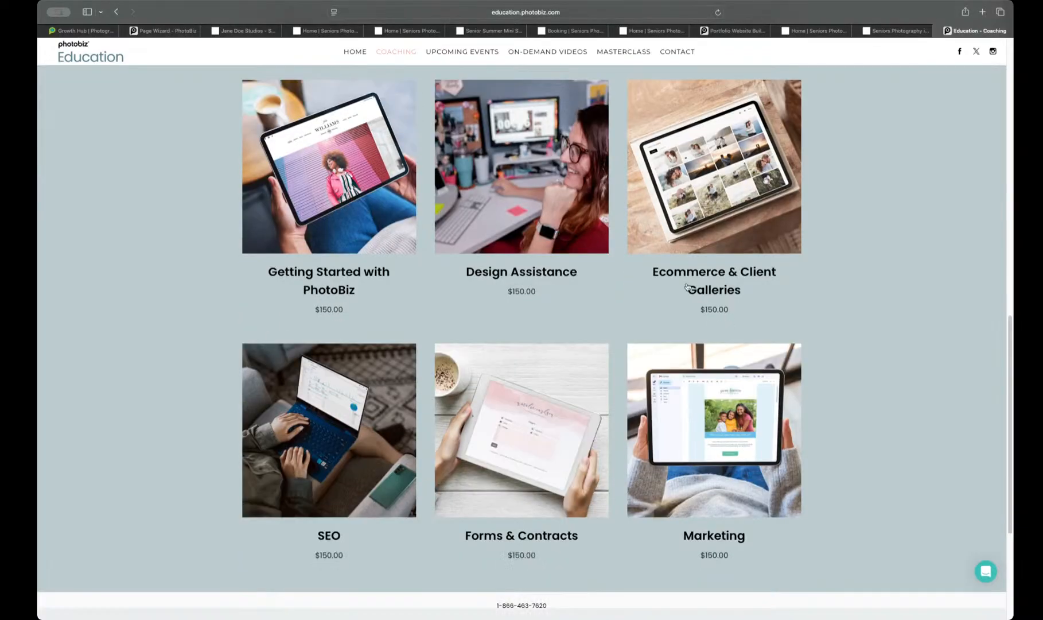
scroll(309, 344, "up", 1)
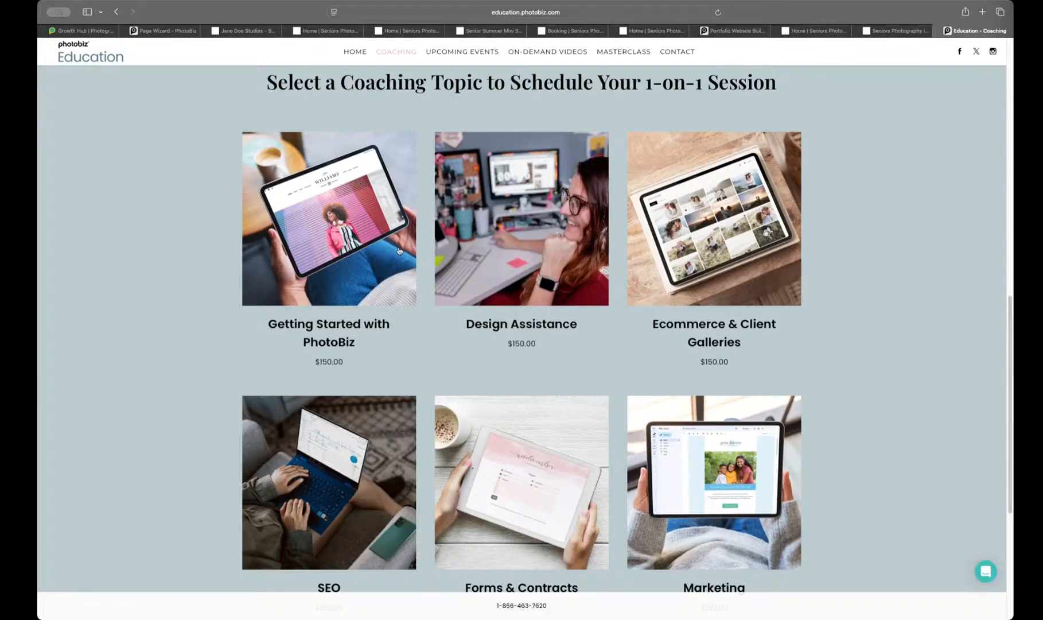
scroll(400, 251, "up", 5)
Step: Open the Upcoming Events page and review the schedule of free online classes and website reviews
left_click(471, 51)
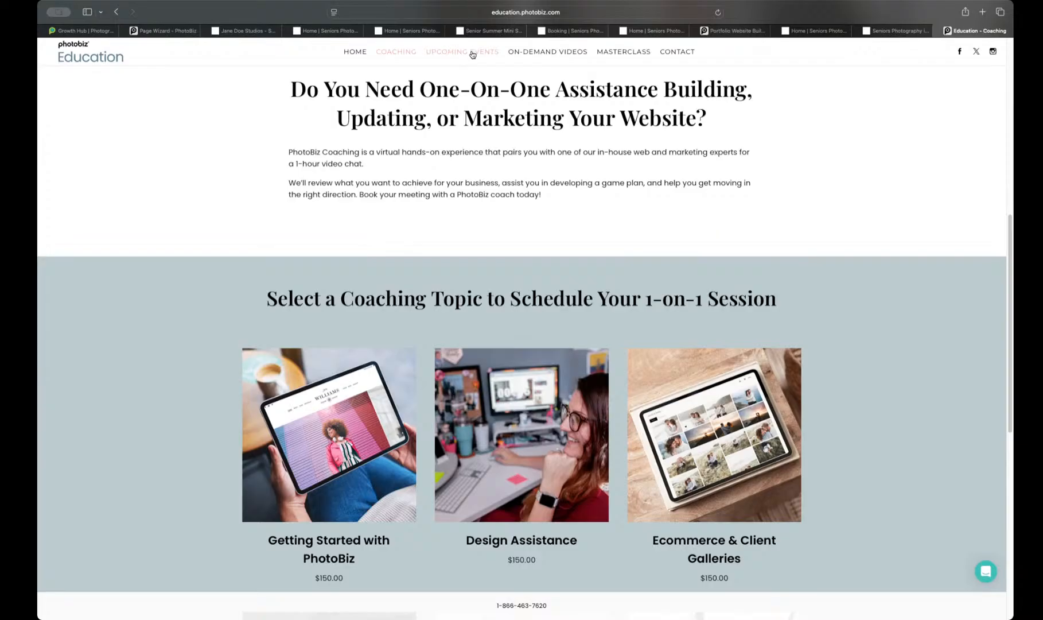
scroll(385, 232, "down", 10)
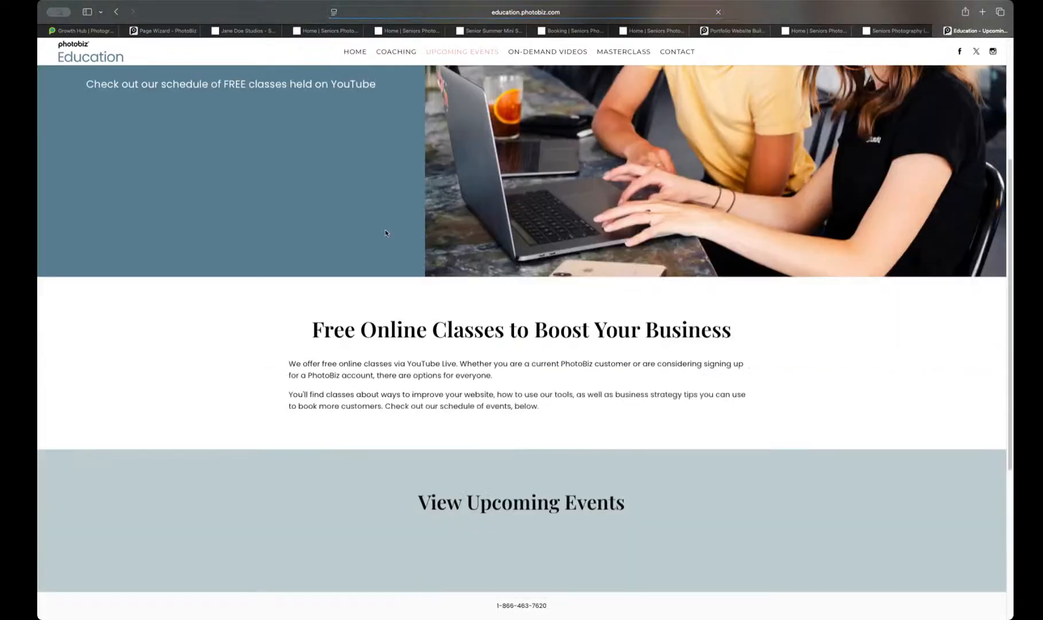
scroll(385, 233, "down", 2)
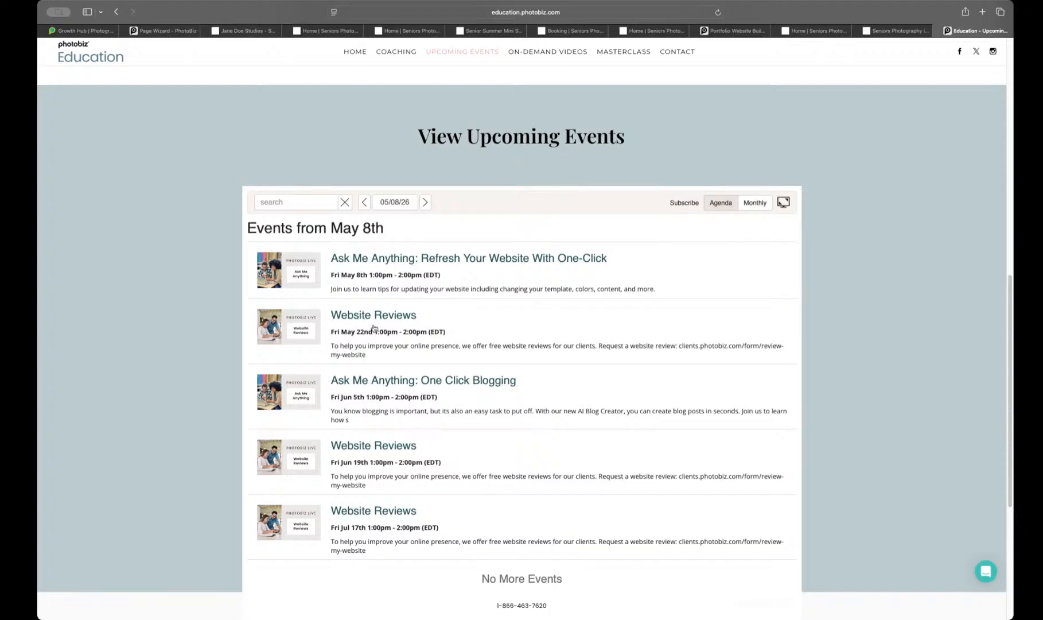
scroll(373, 336, "down", 1)
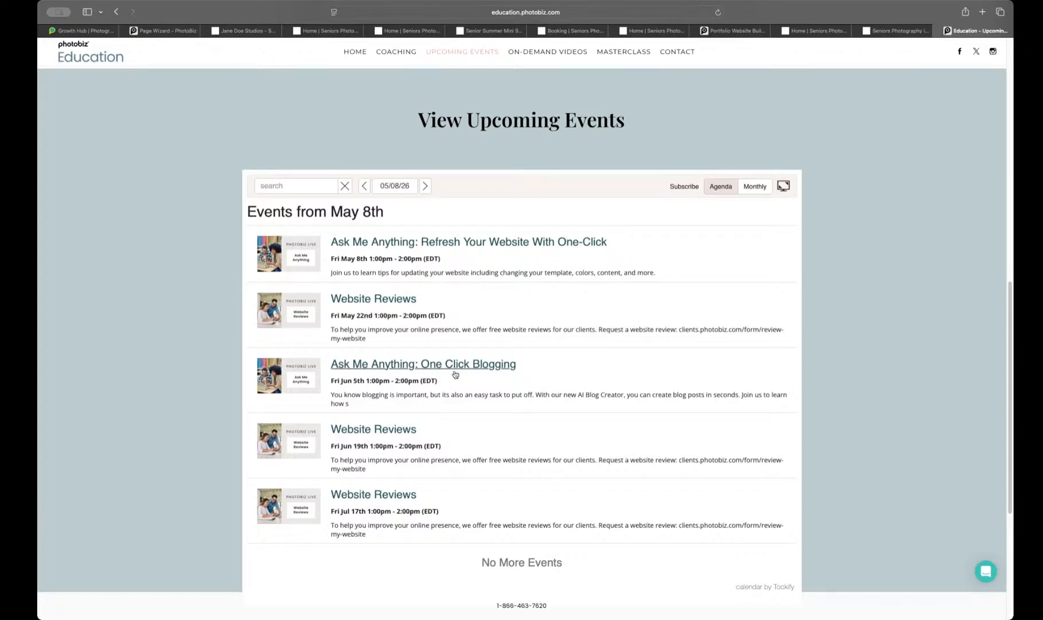
scroll(446, 376, "down", 1)
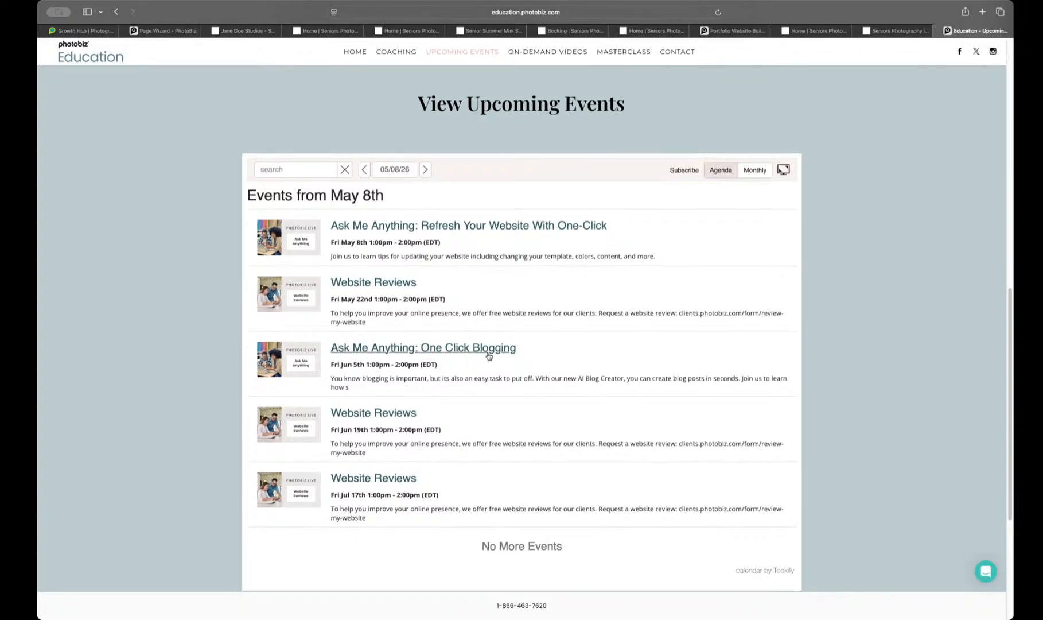
Step: Look through the remaining classes and website reviews in the Upcoming Events calendar
scroll(488, 356, "down", 2)
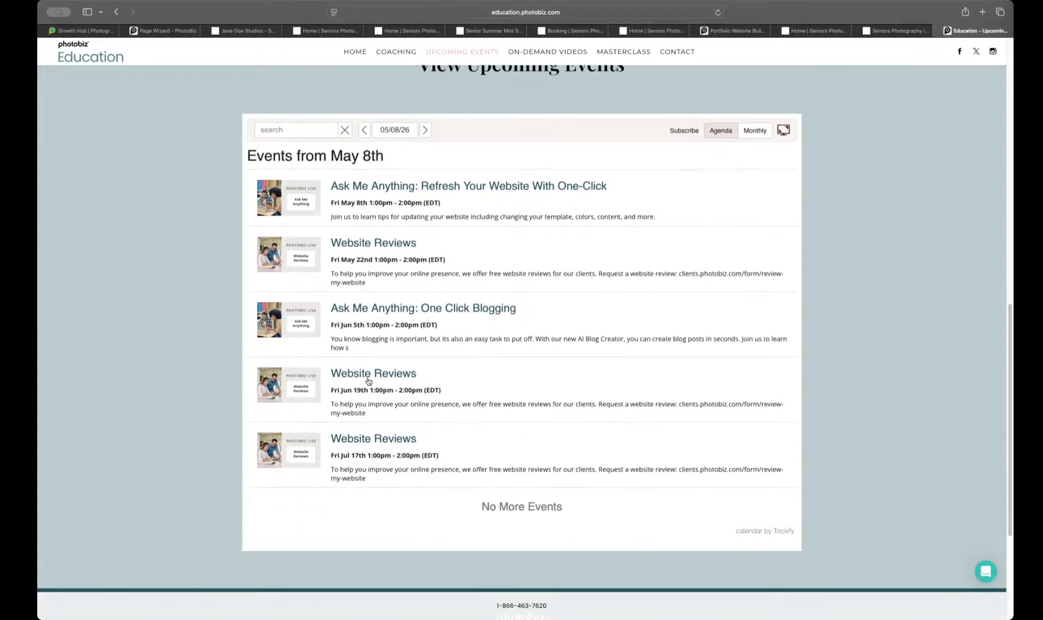
scroll(410, 406, "up", 10)
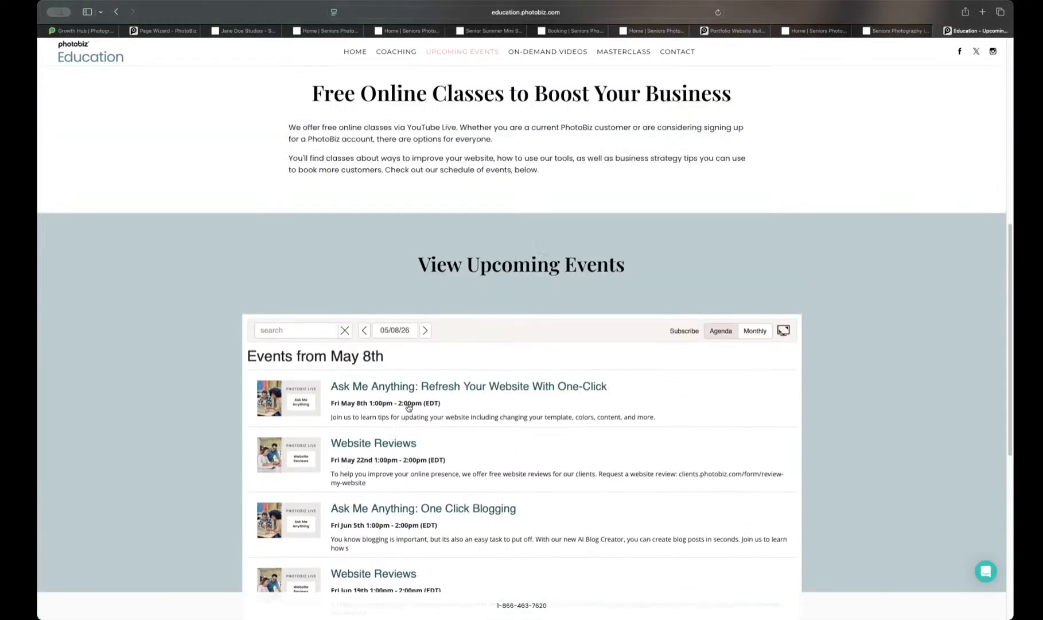
scroll(408, 406, "up", 3)
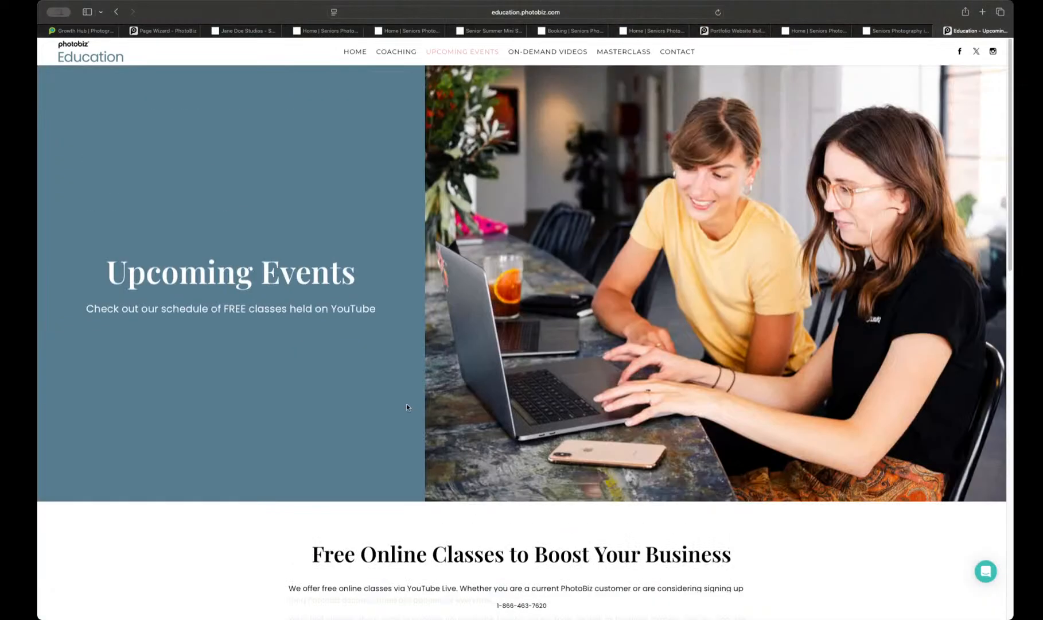
Step: Open the On-Demand Videos page and look over the PhotoBiz Quick Start Series
left_click(551, 52)
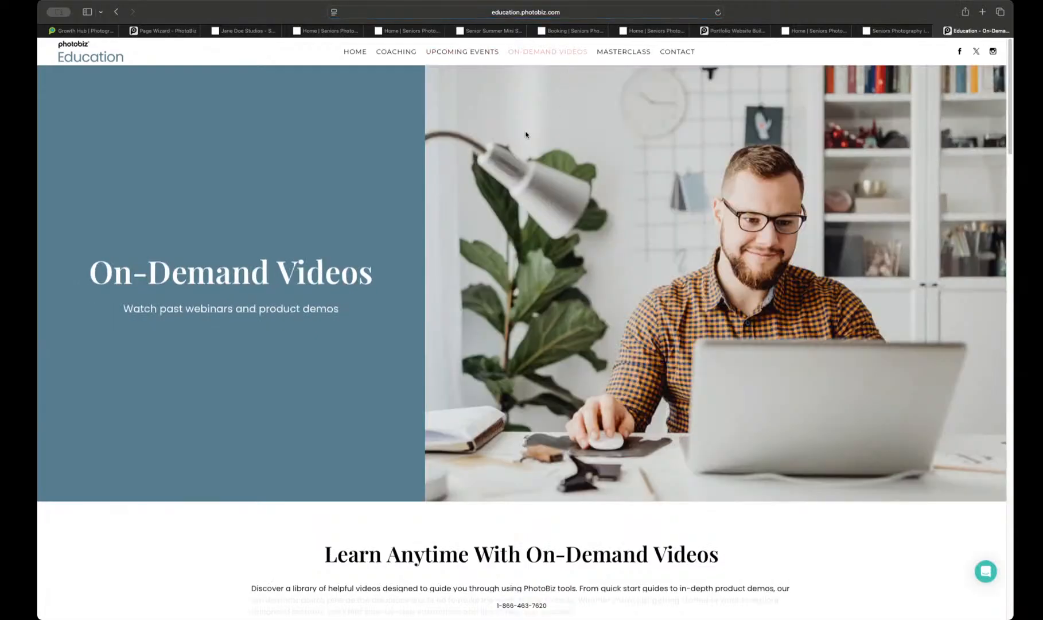
scroll(525, 135, "down", 8)
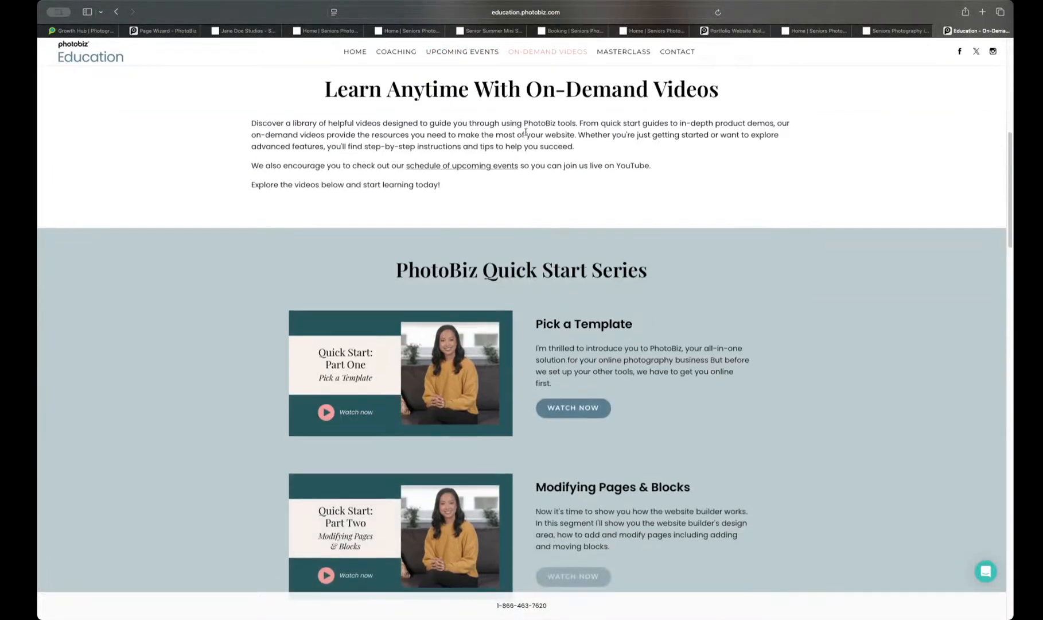
scroll(526, 132, "down", 3)
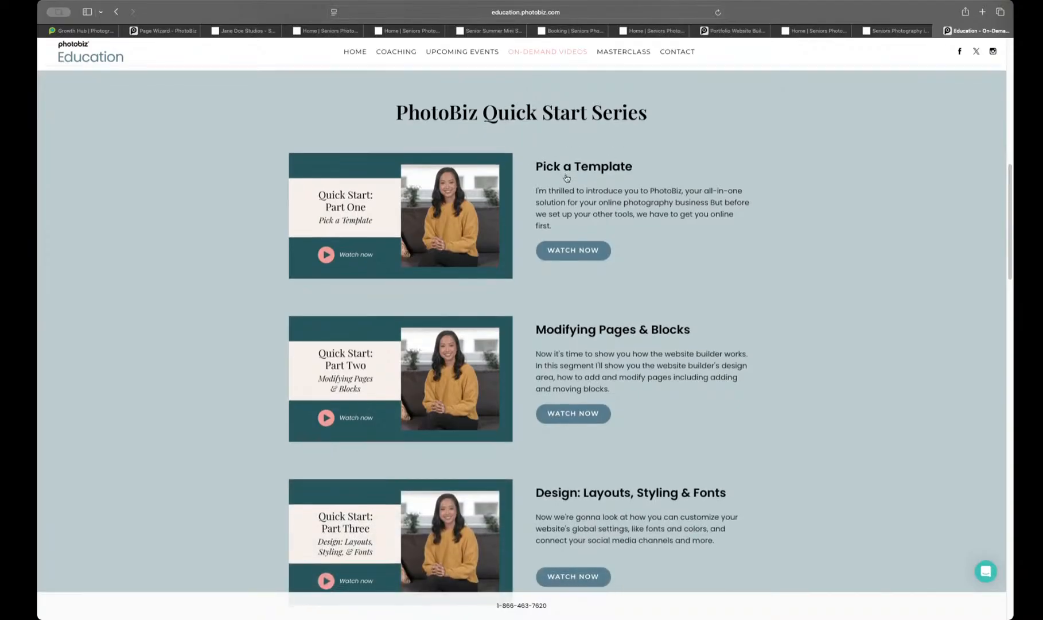
scroll(585, 175, "down", 5)
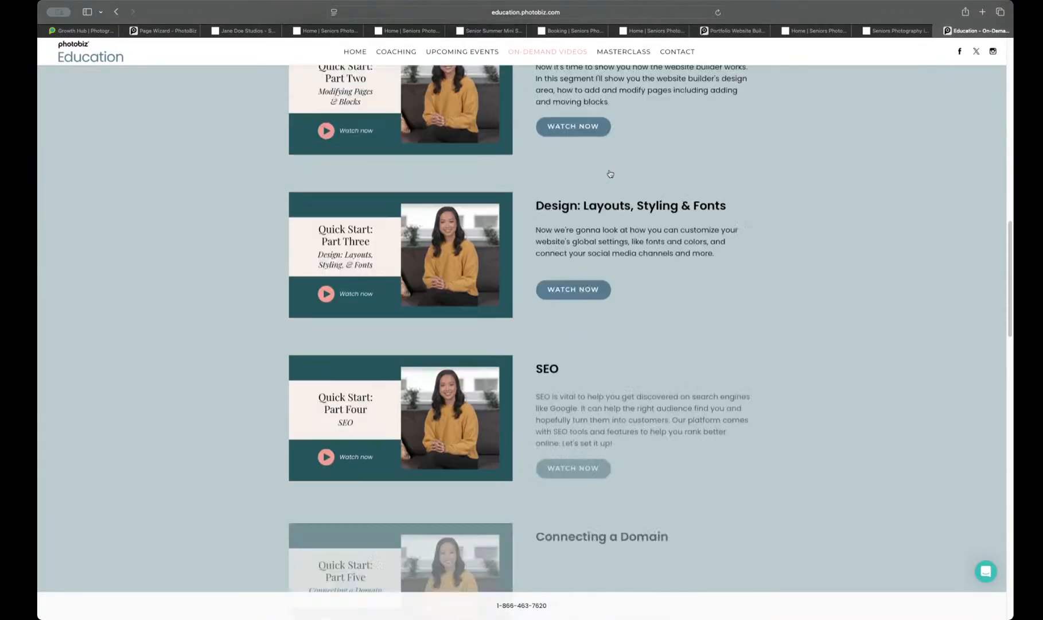
Step: Examine the PhotoBiz Tool Demos section to see which tools have a demo video, ending back at the start of the page
scroll(610, 173, "down", 14)
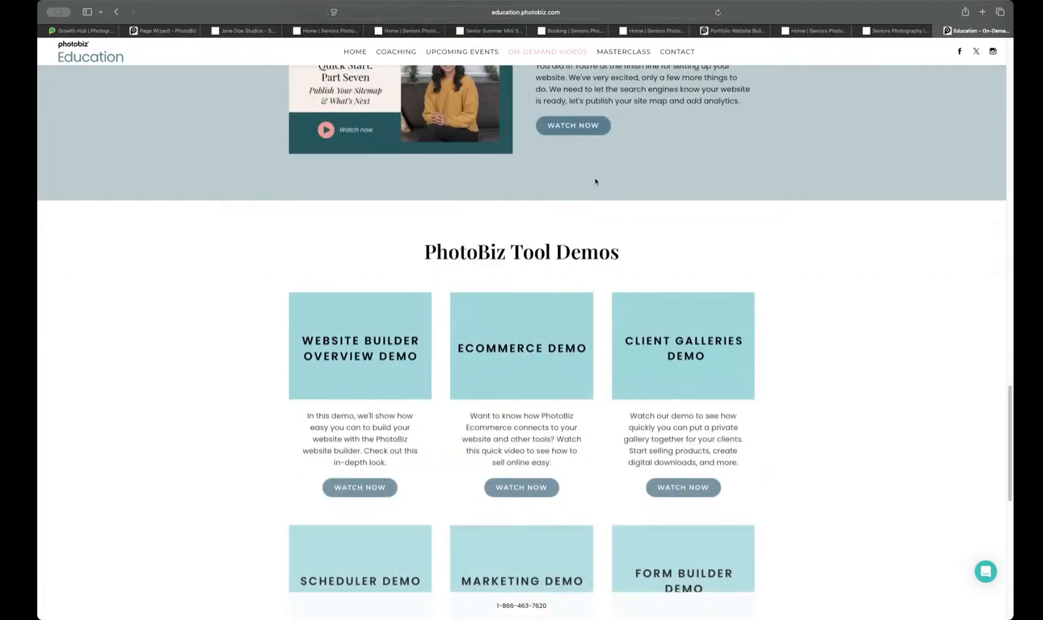
scroll(638, 265, "down", 3)
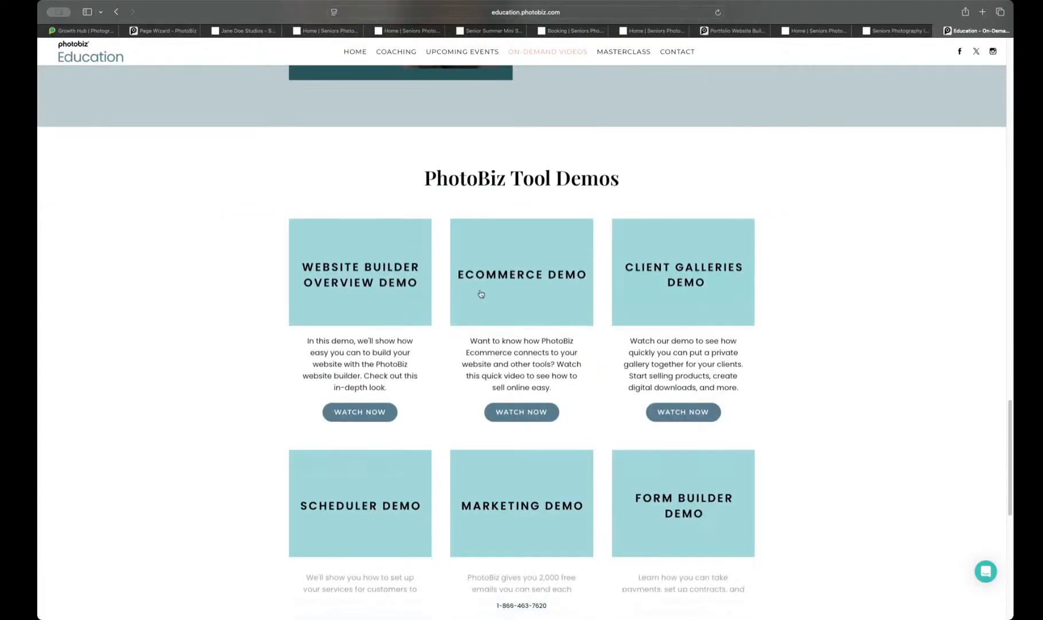
scroll(597, 276, "down", 1)
scroll(596, 277, "down", 2)
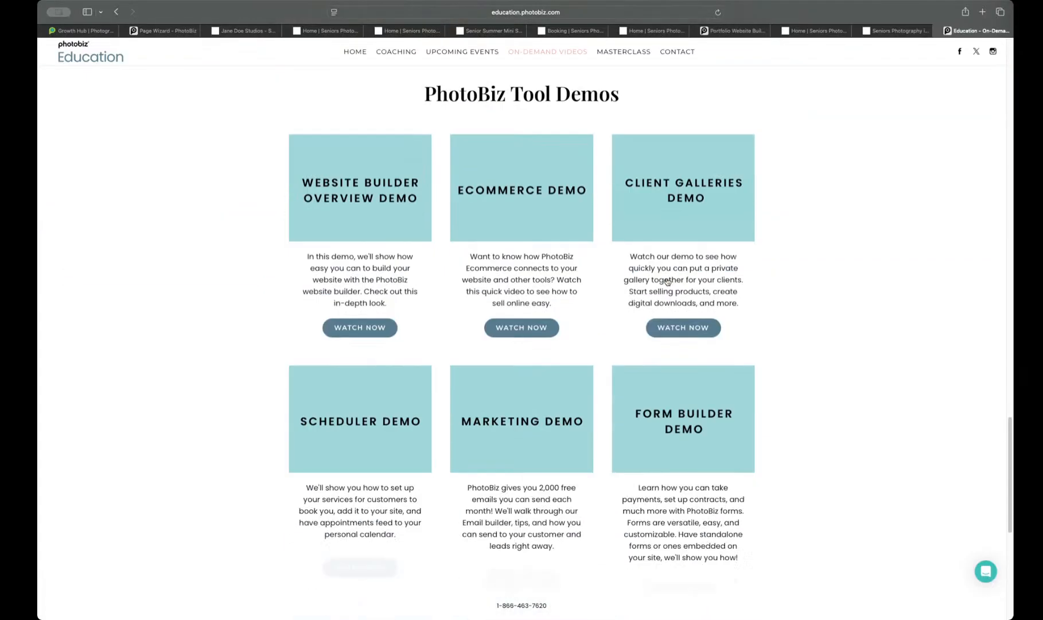
scroll(571, 375, "down", 4)
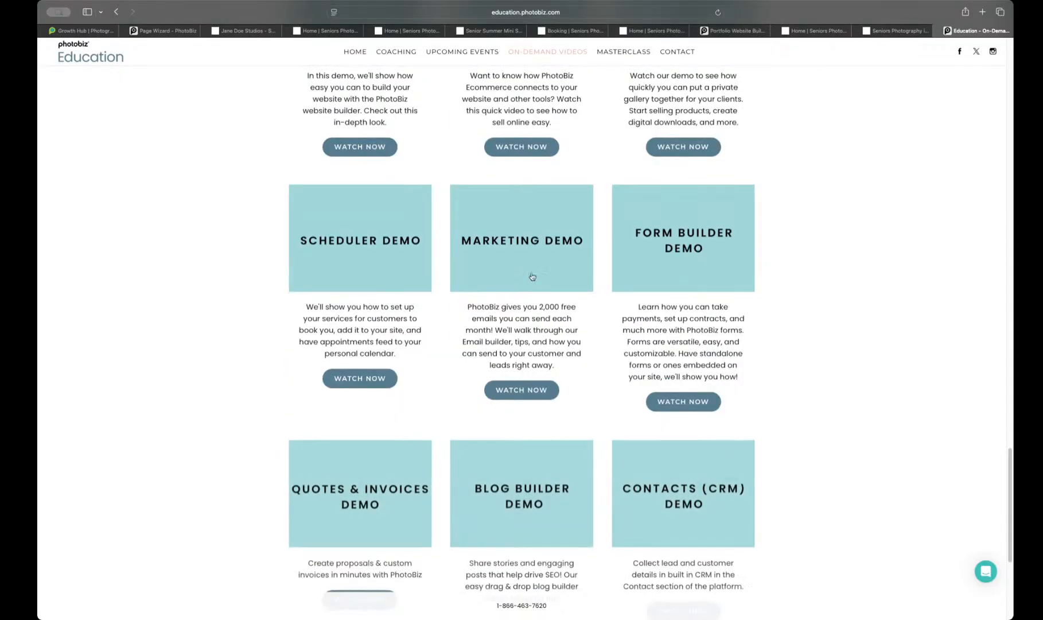
scroll(617, 332, "down", 3)
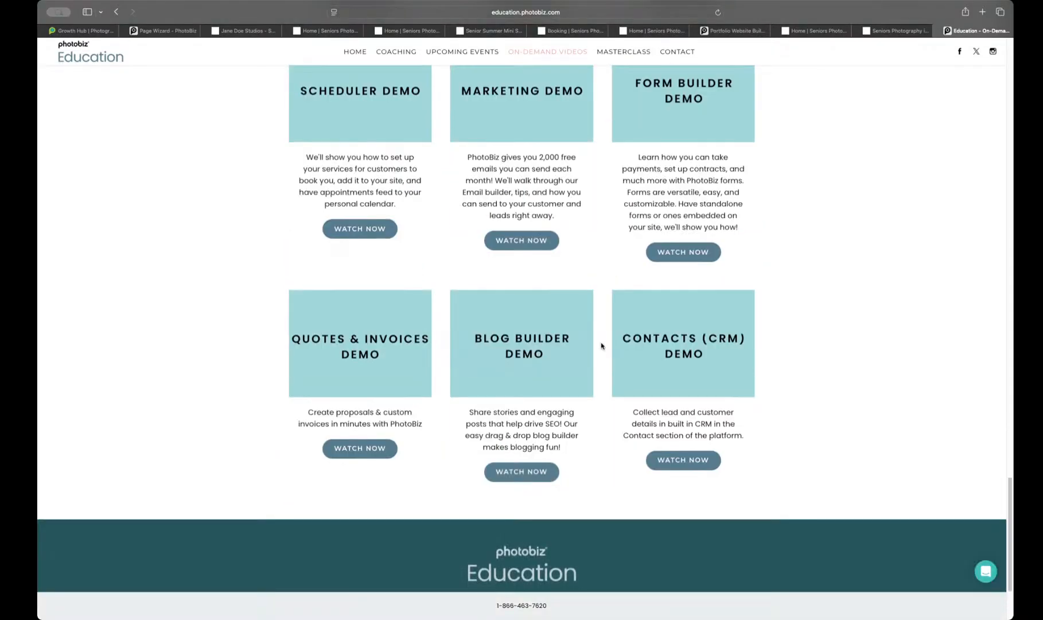
scroll(601, 345, "down", 3)
scroll(601, 345, "up", 6)
scroll(601, 345, "up", 15)
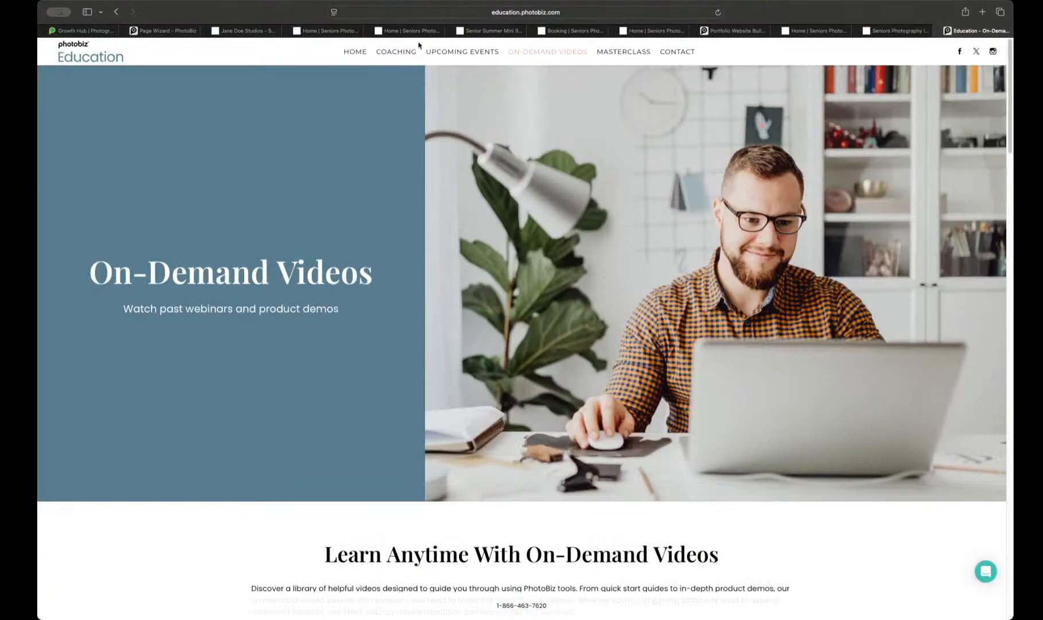
Step: Go to support.photobiz.com and look over the Knowledge Base topics, top articles by category and most viewed articles
left_click(410, 14)
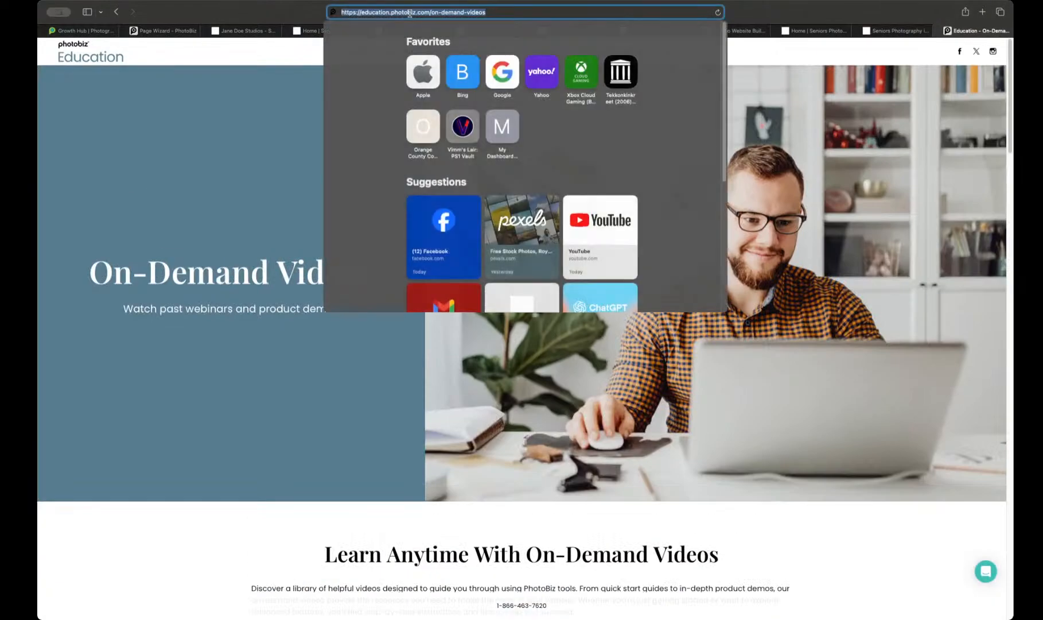
type("support.photobiz.com")
key("Return")
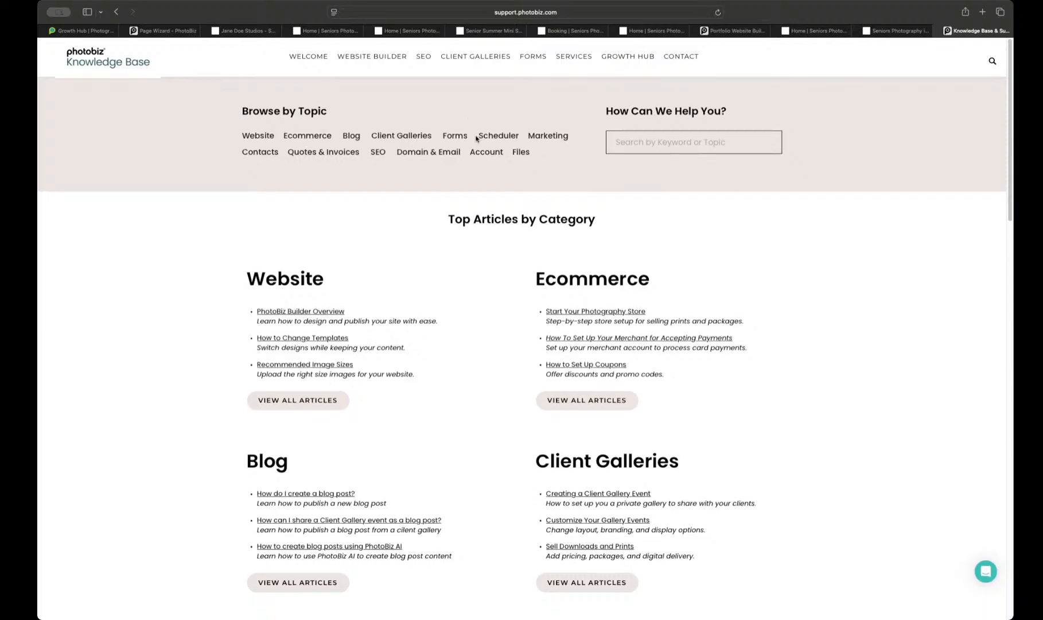
scroll(482, 135, "down", 5)
scroll(496, 136, "down", 6)
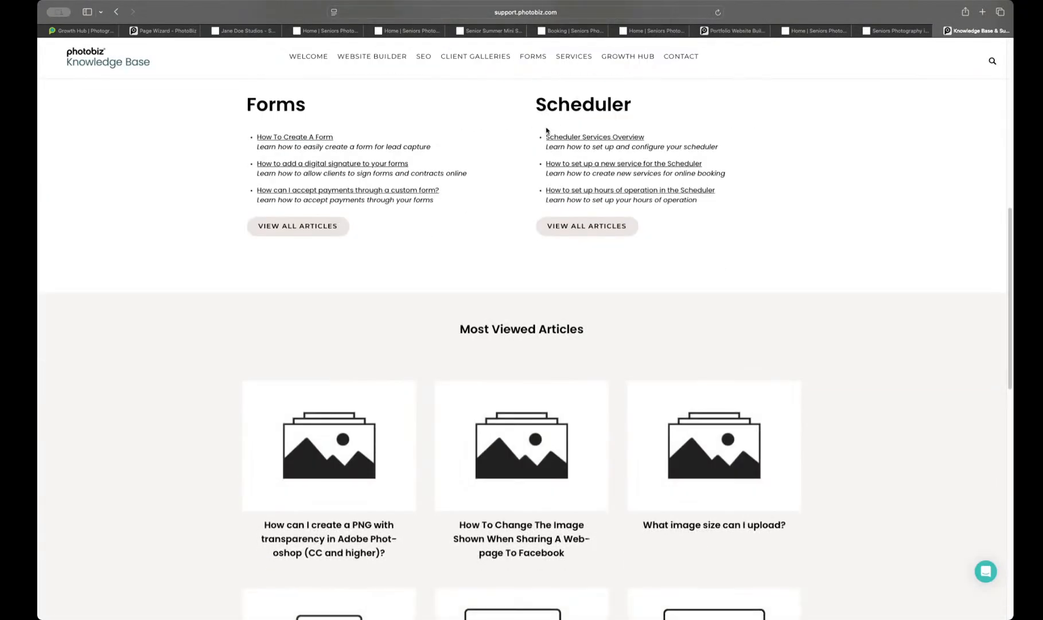
scroll(489, 137, "up", 10)
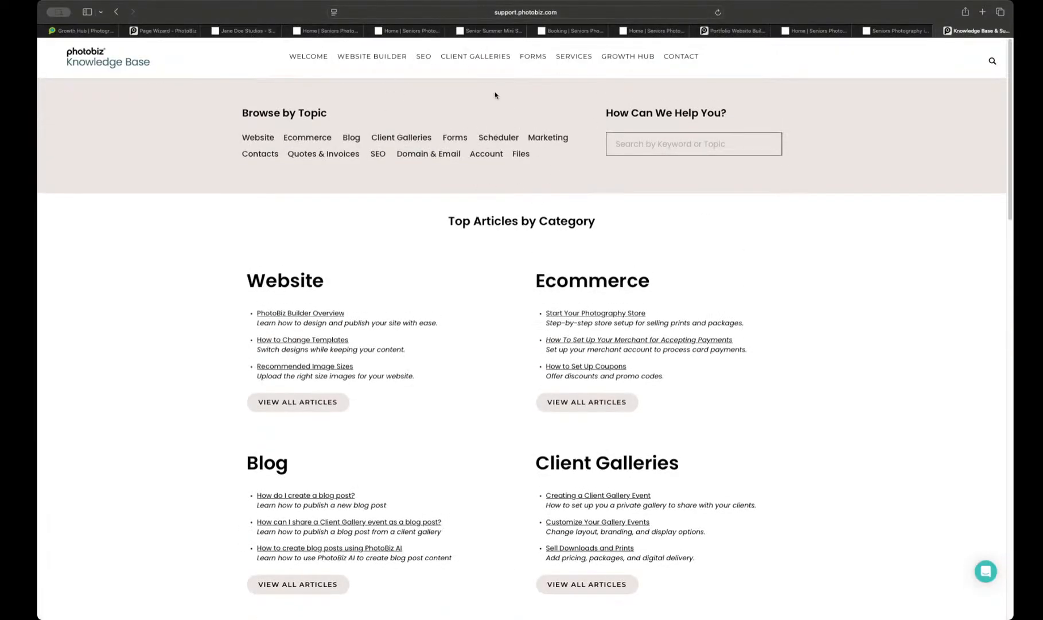
Step: Revisit the Growth Hub, switch back to the PhotoBiz Page Wizard and bring up the control panel's main navigation
left_click(109, 30)
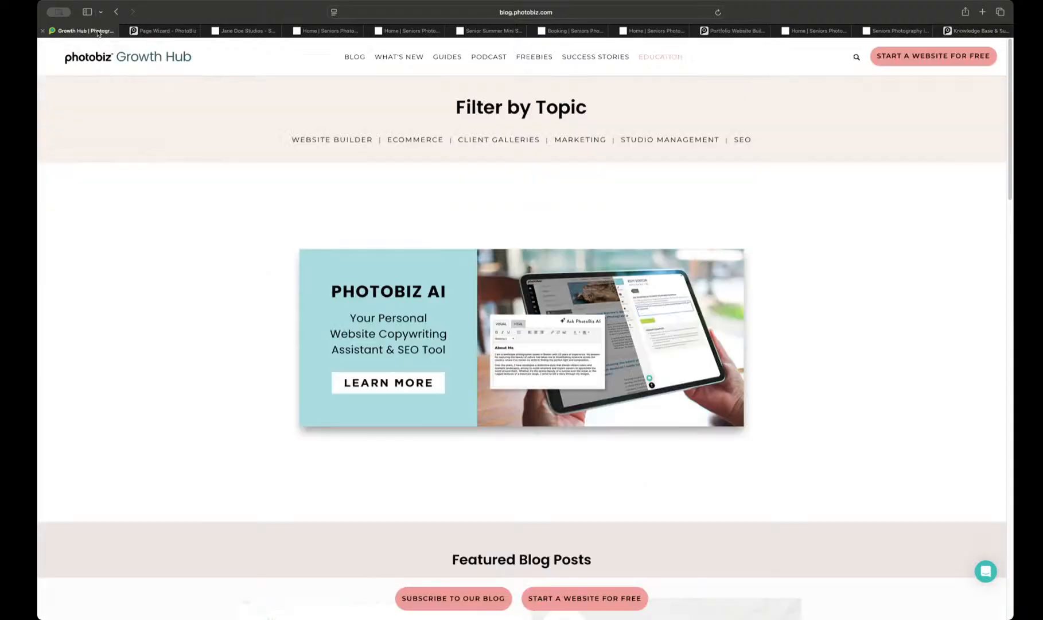
mouse_move(155, 30)
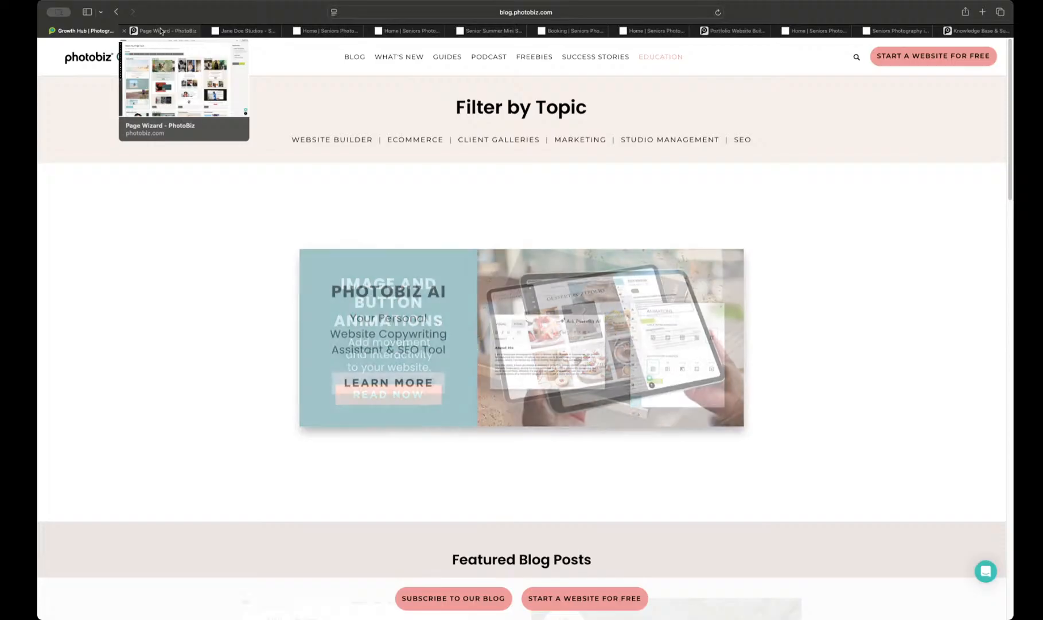
left_click(162, 31)
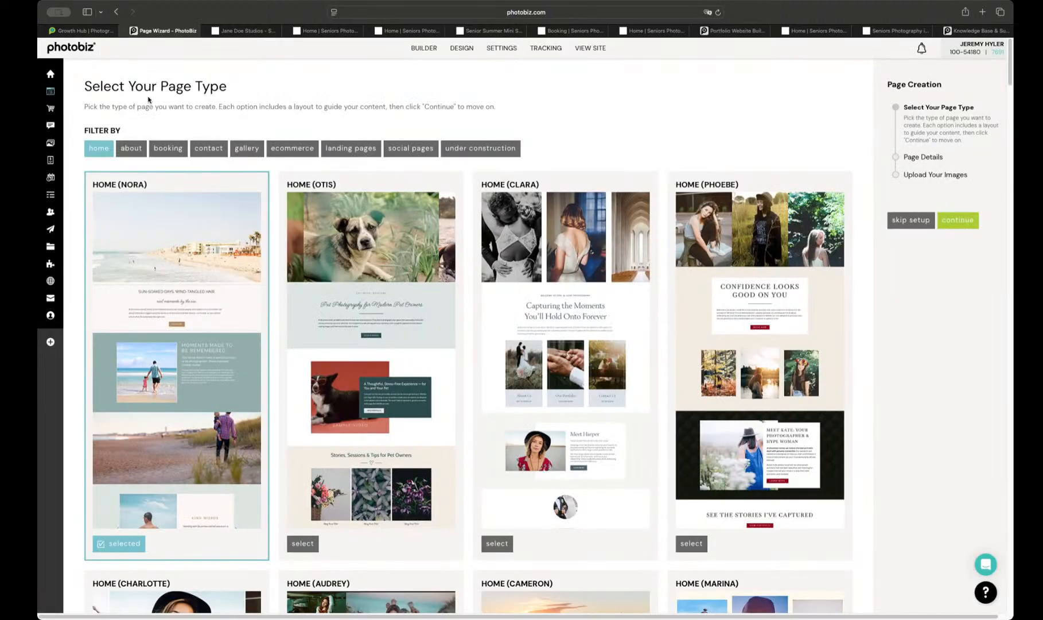
mouse_move(50, 101)
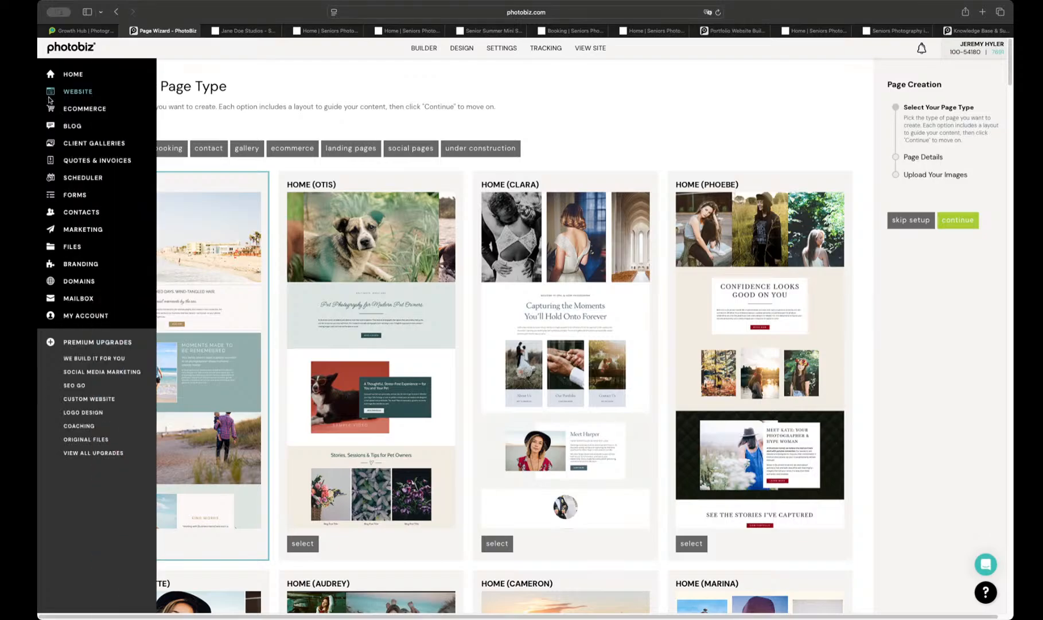